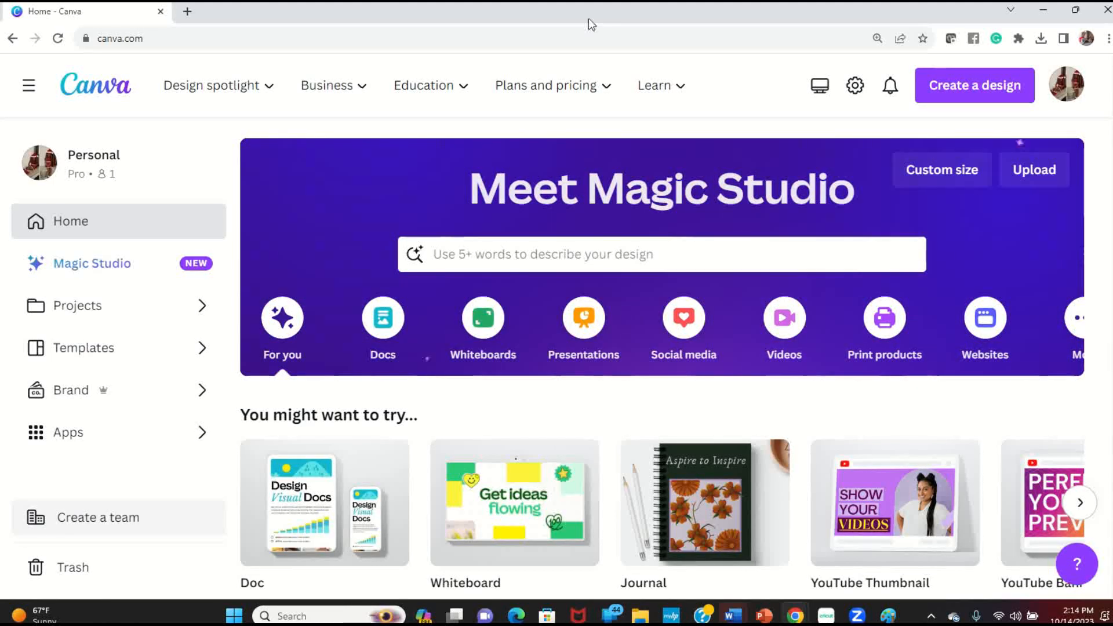
Create a new custom-size design 8 in wide by 10.5 in high.
left_click(974, 169)
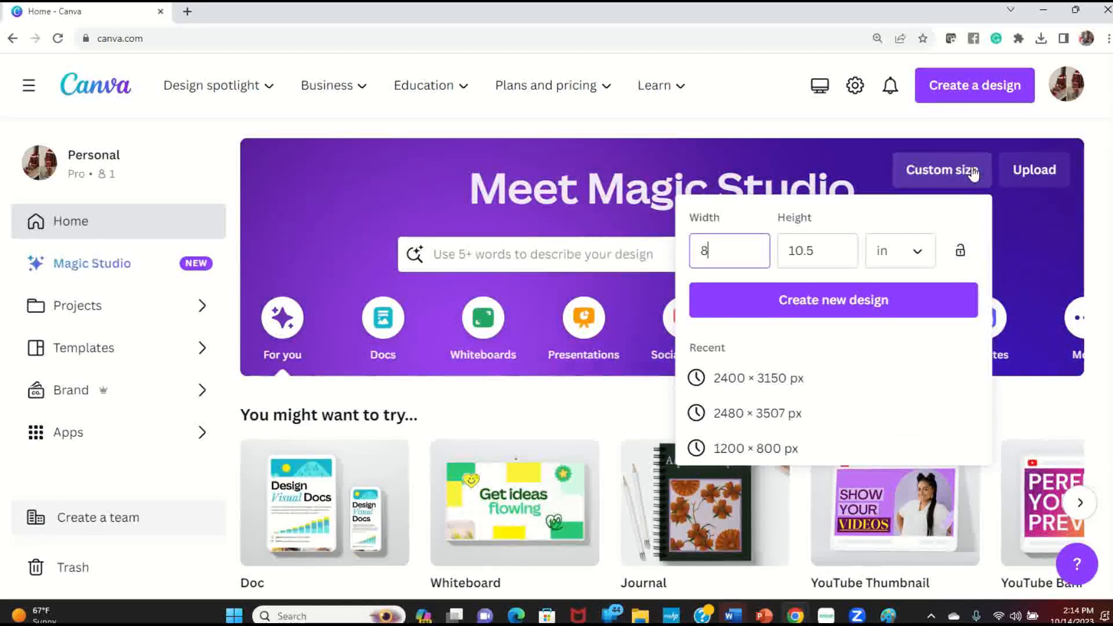
left_click(916, 250)
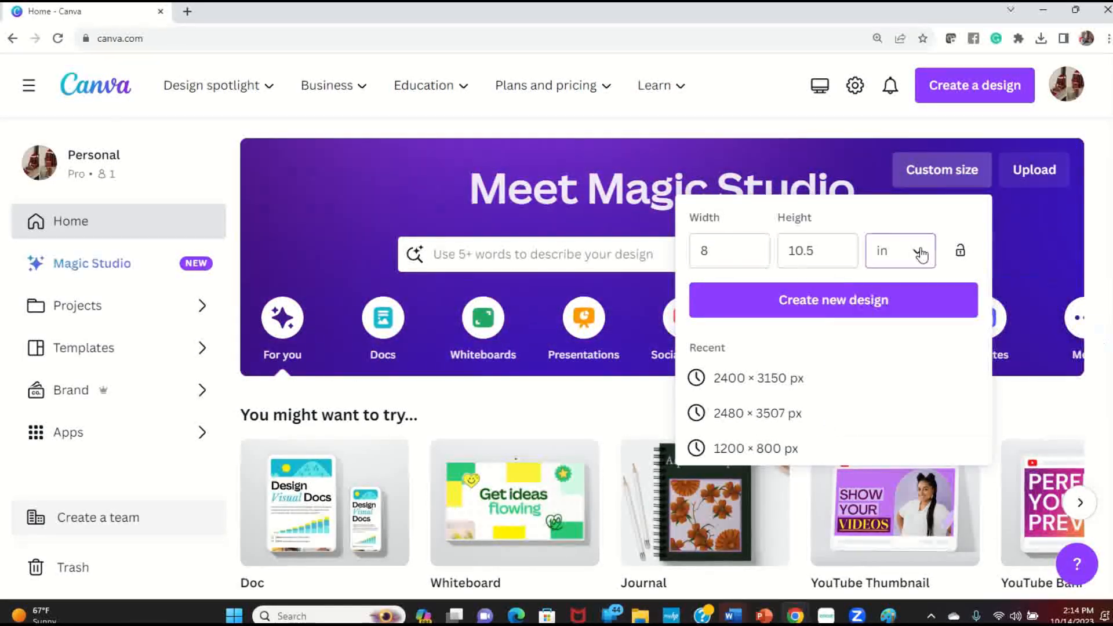
left_click(882, 301)
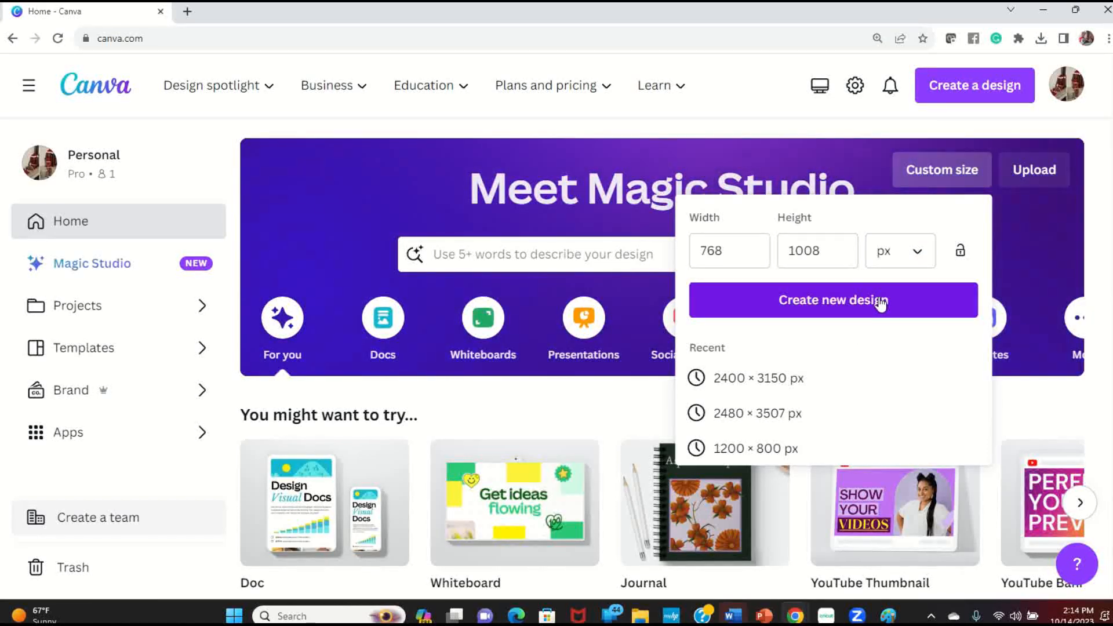
left_click(901, 254)
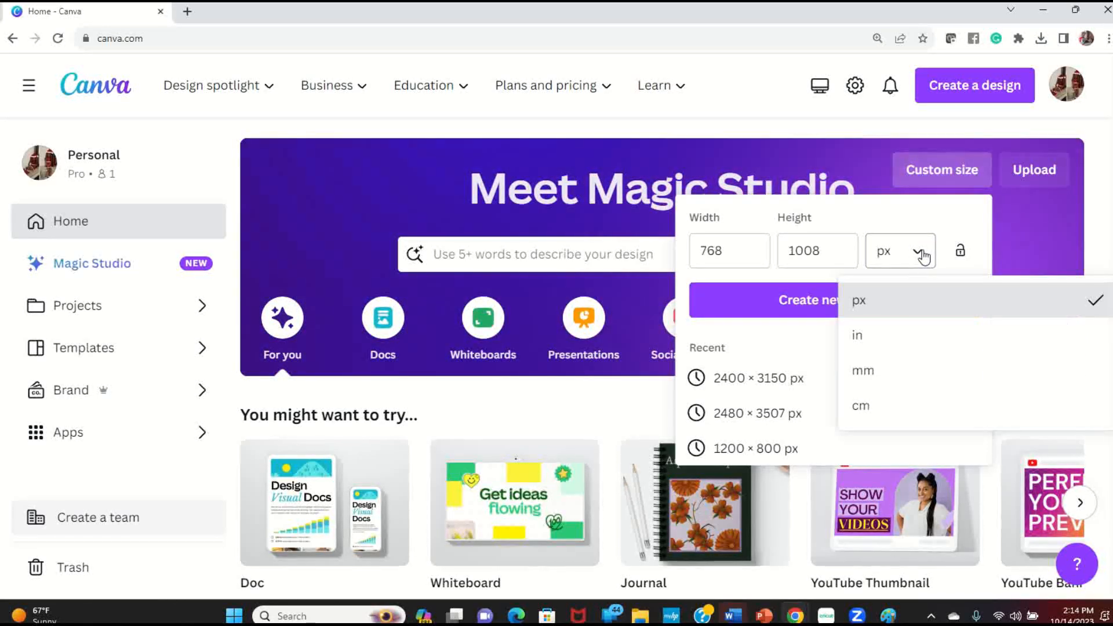
left_click(885, 334)
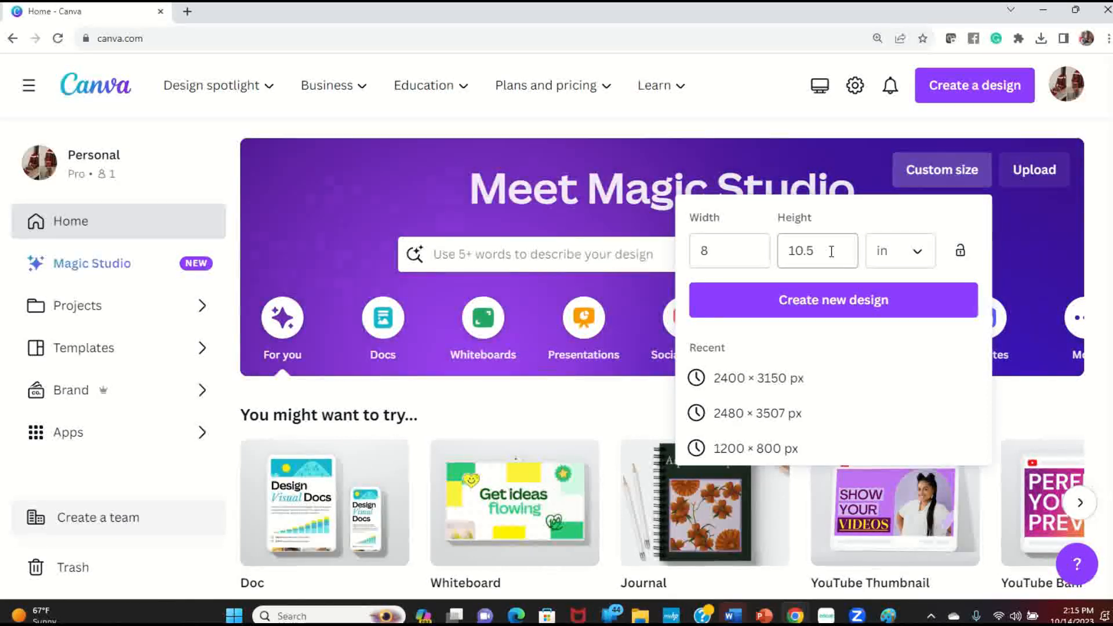
left_click(910, 302)
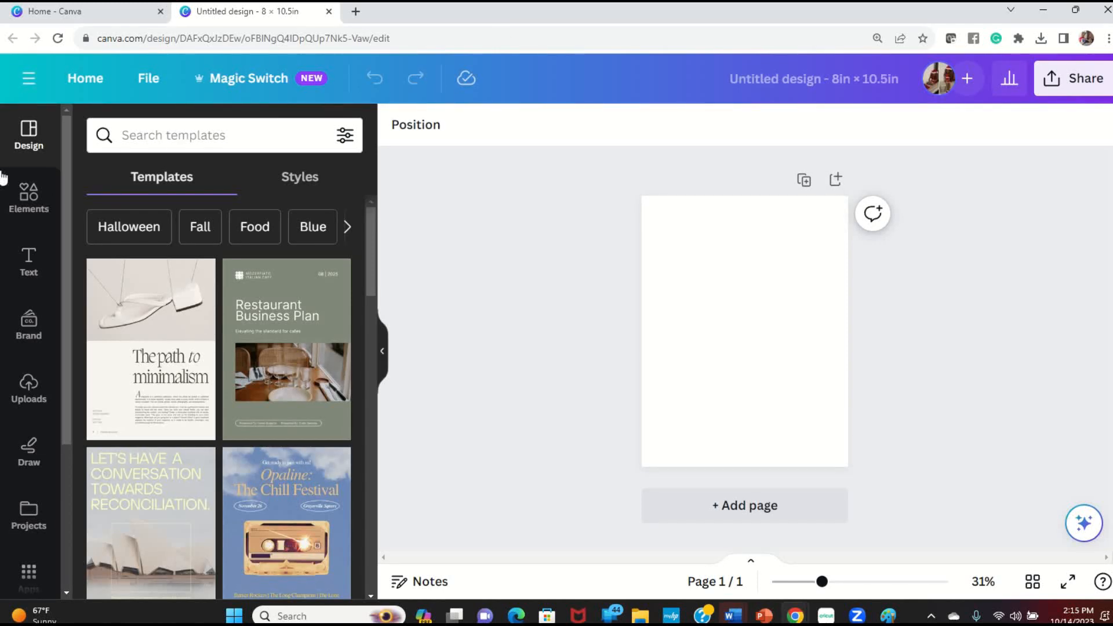
Add the uploaded portrait of the curly-haired woman in a grey top to the blank page.
left_click(38, 398)
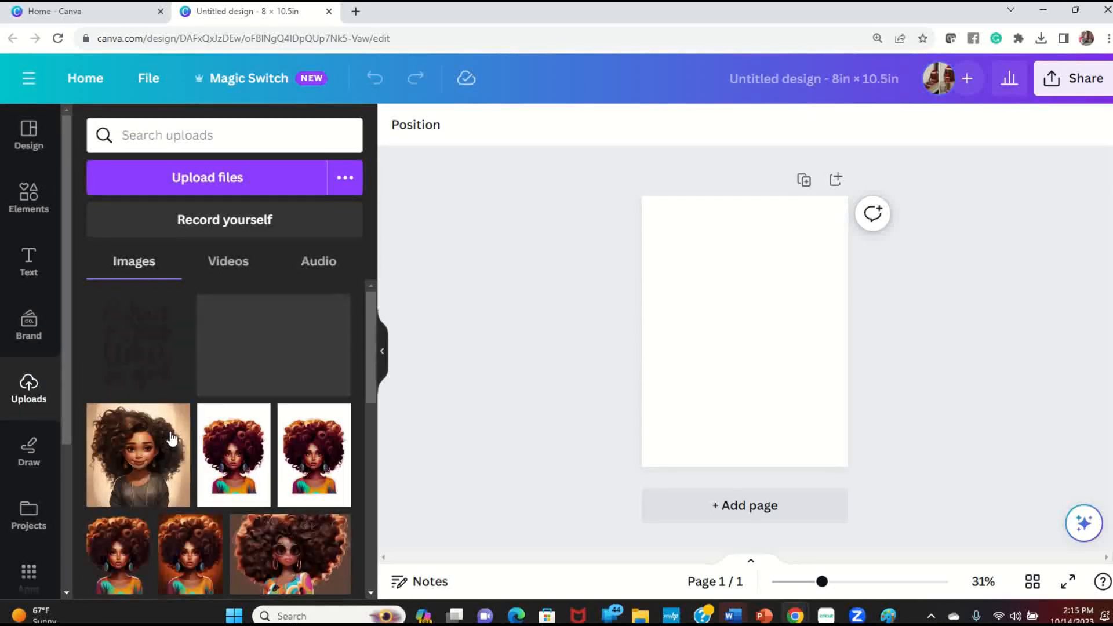
left_click(169, 474)
Try the portrait image as the full page background, and undo that change.
right_click(780, 339)
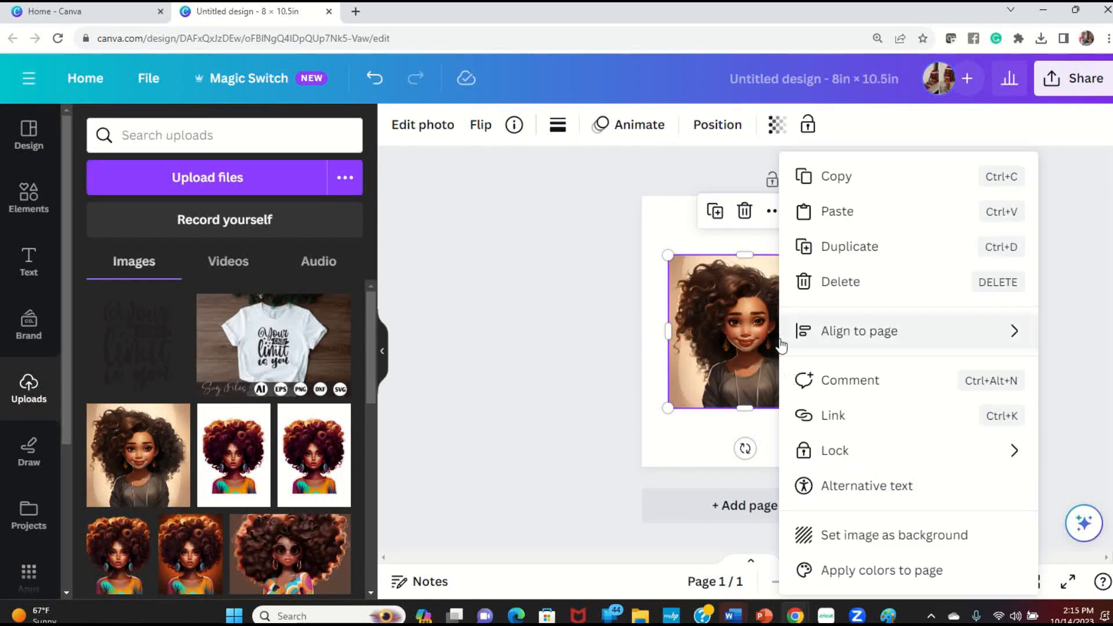
left_click(881, 536)
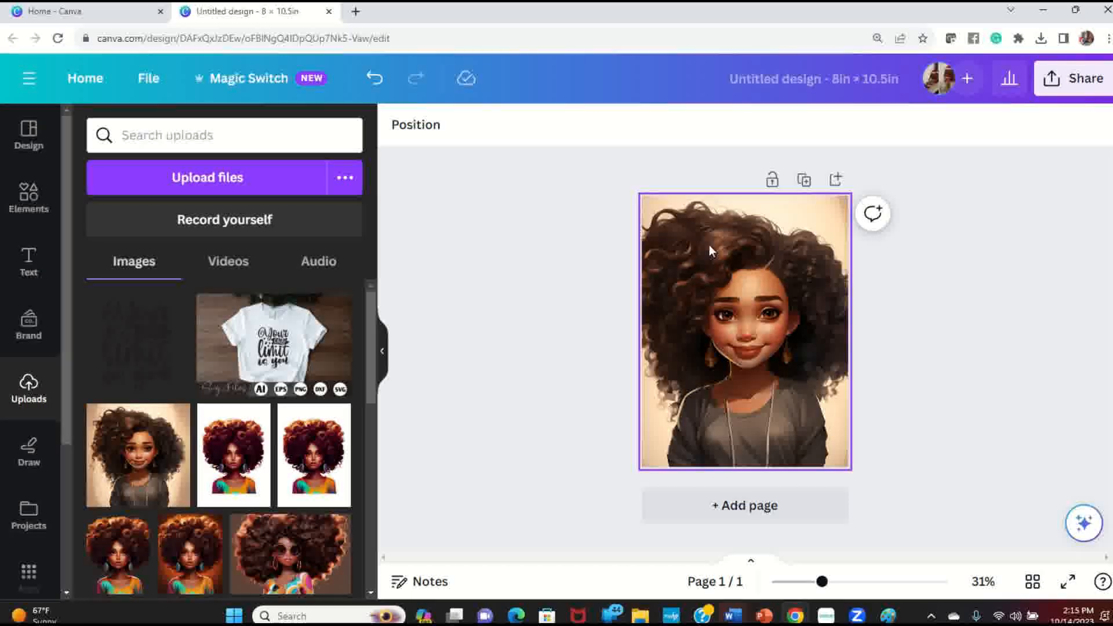
left_click(655, 207)
left_click(590, 267)
left_click(702, 262)
key("Escape")
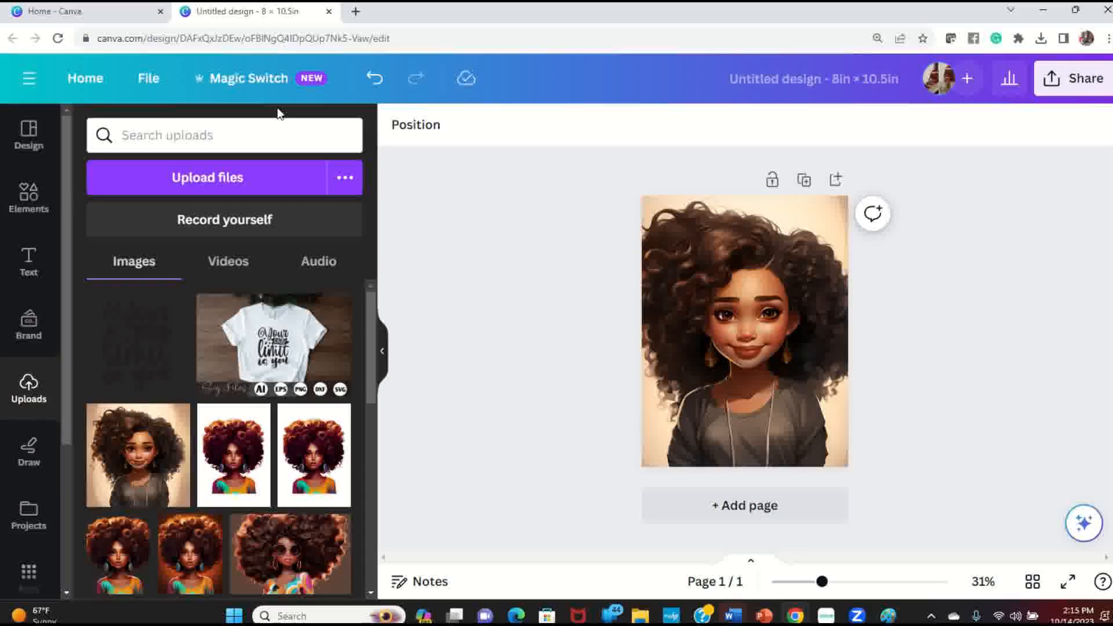
left_click(374, 78)
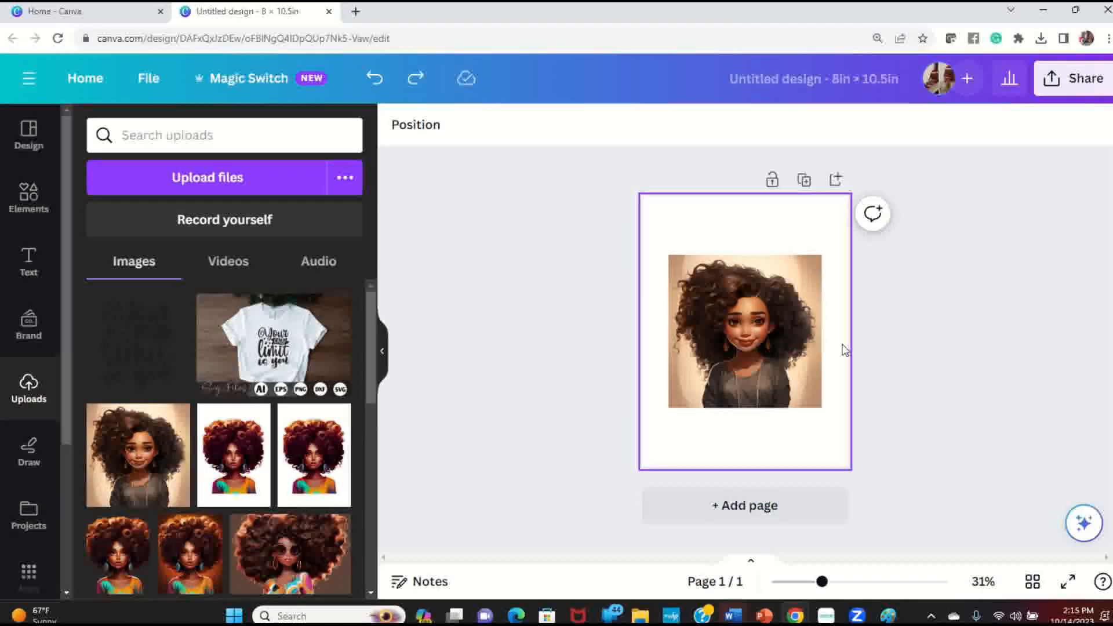
Remove the portrait's background and enlarge the cut-out to span the full page width, centred on the page.
left_click(708, 315)
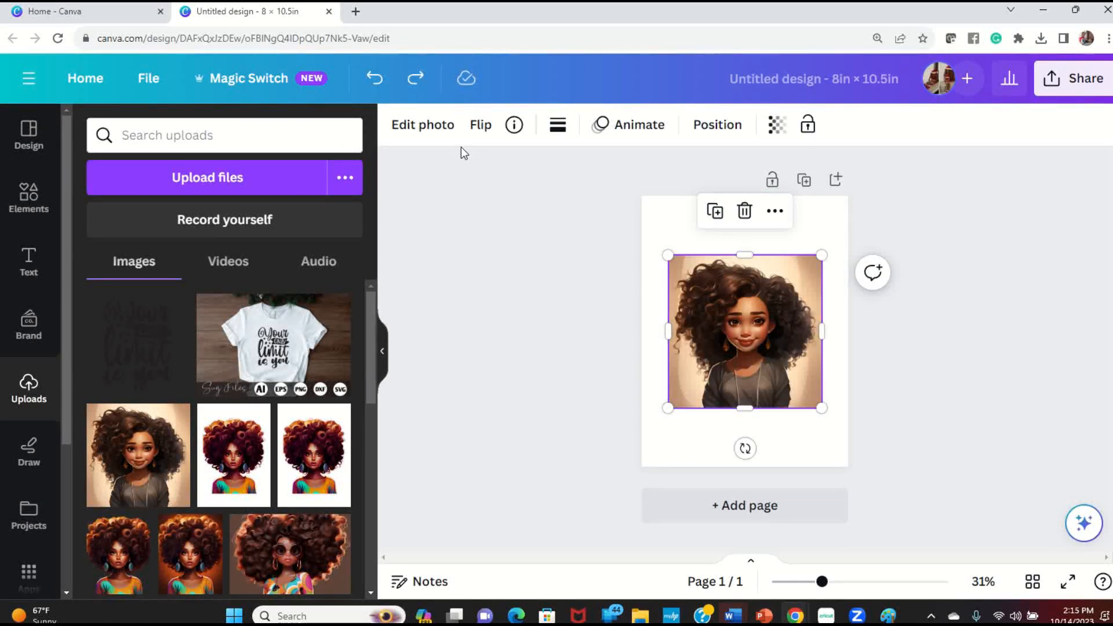
left_click(432, 132)
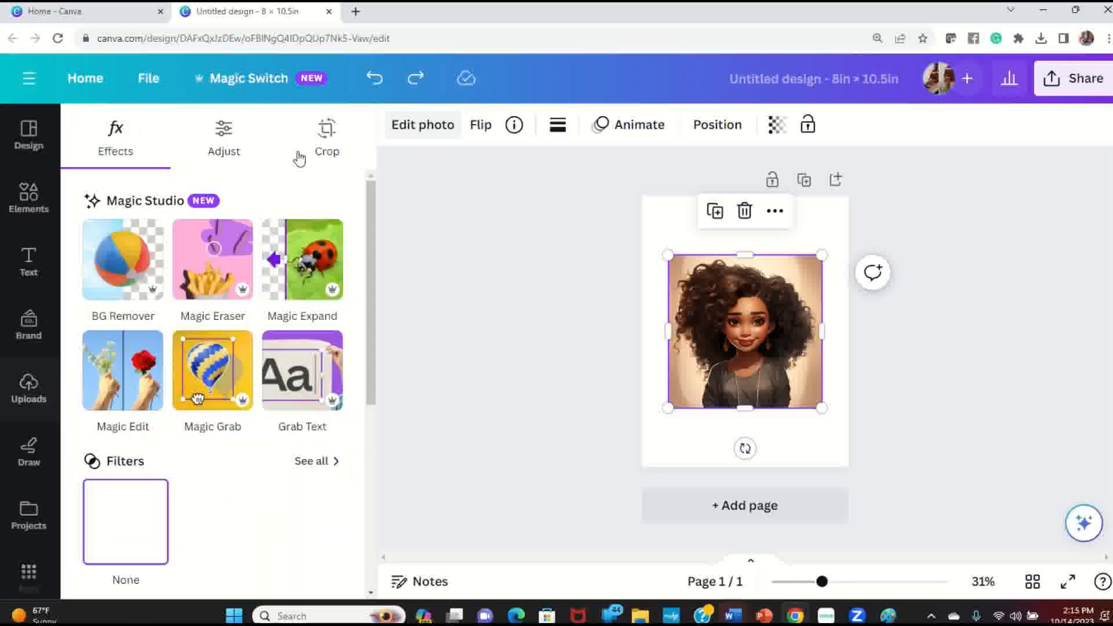
left_click(123, 259)
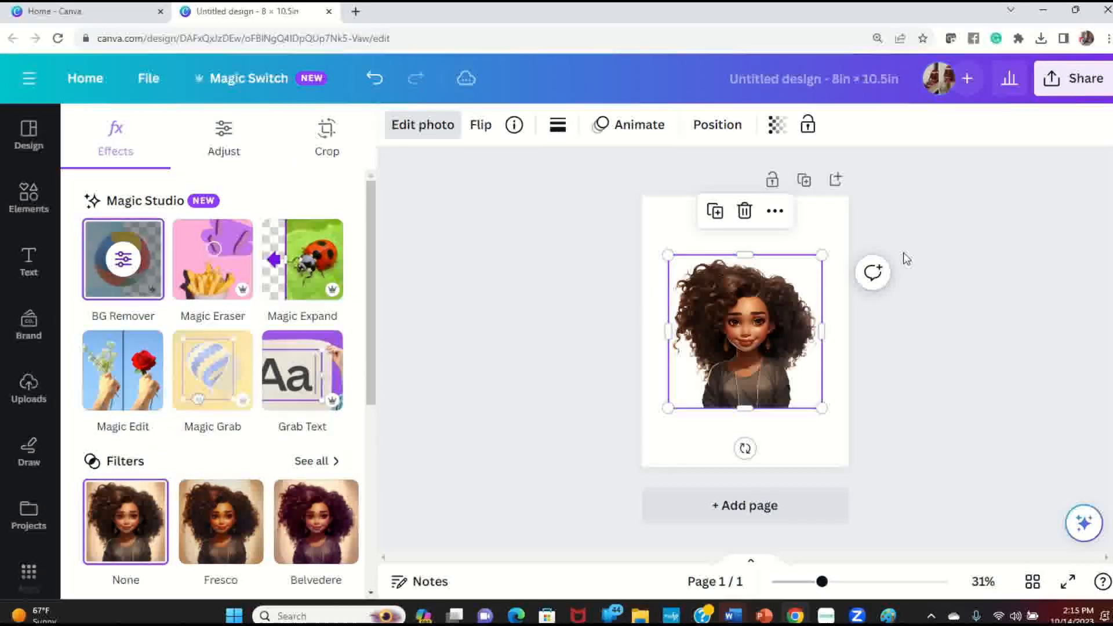
left_click_drag(761, 341, 747, 291)
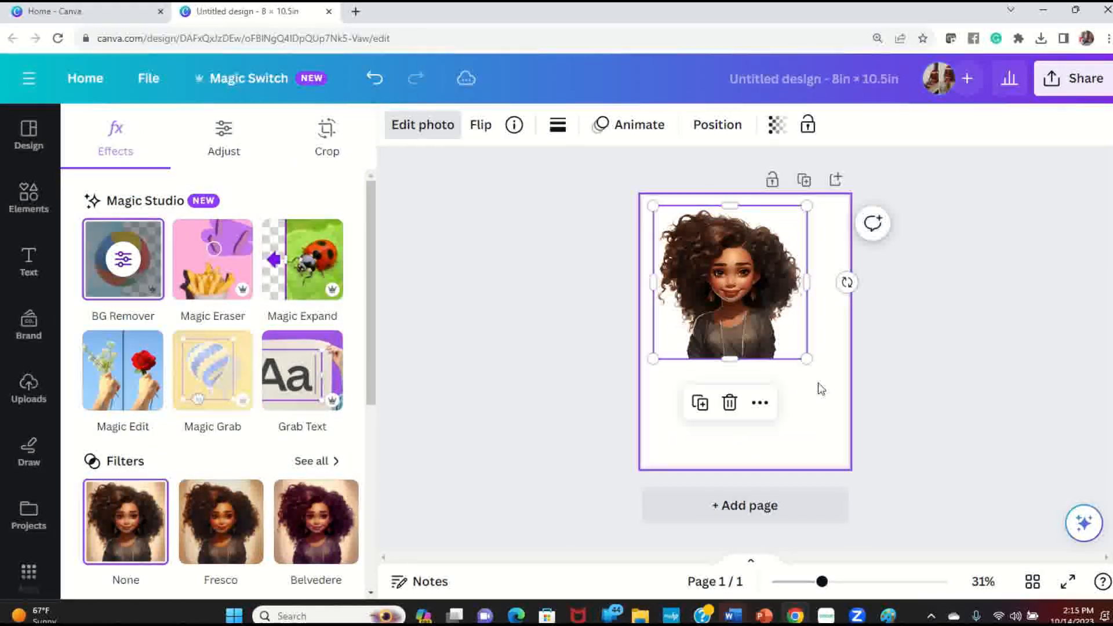
mouse_move(806, 359)
left_mouse_down()
mouse_move(790, 423)
mouse_move(800, 464)
mouse_move(788, 366)
left_mouse_up()
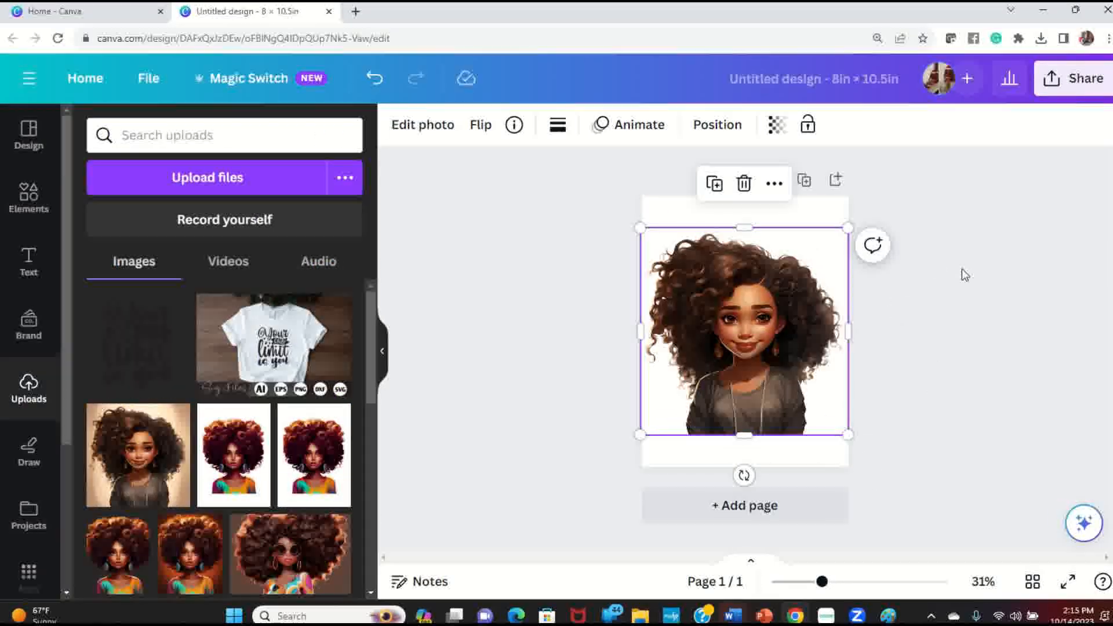
left_click(959, 273)
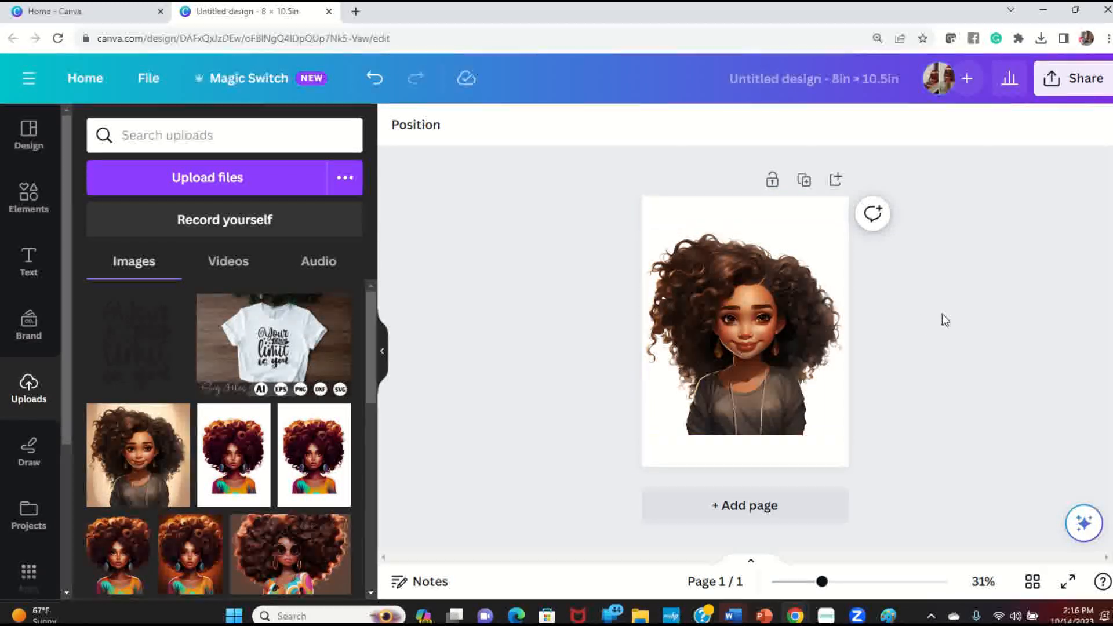
Add a heading containing the person's first name and move it to the page's lower right corner, below the portrait.
left_click(29, 260)
left_click(260, 350)
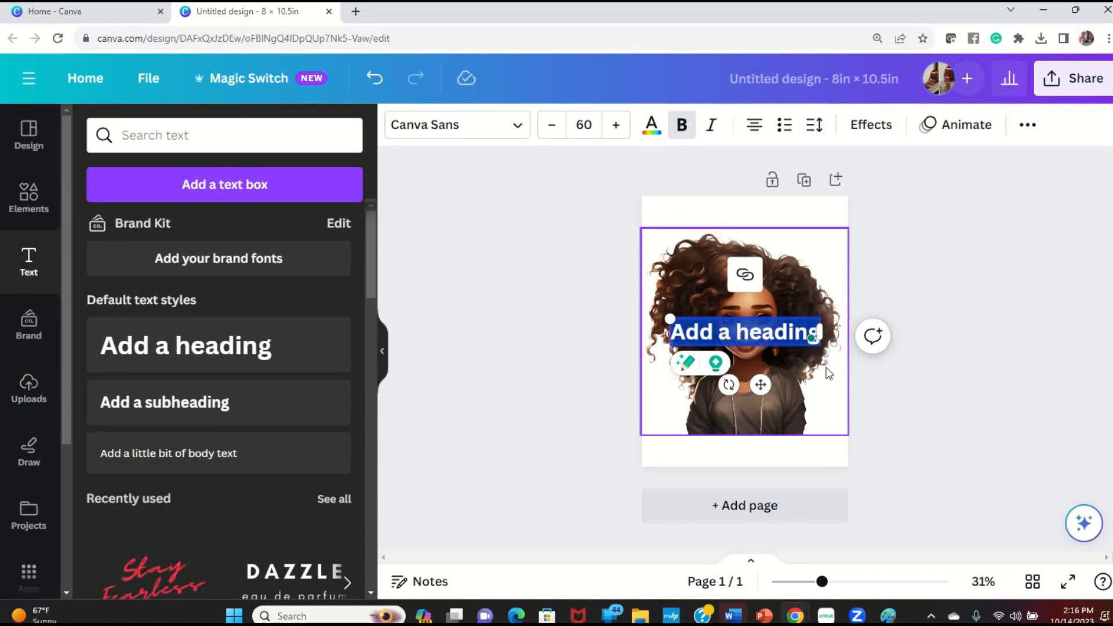
type("Doris")
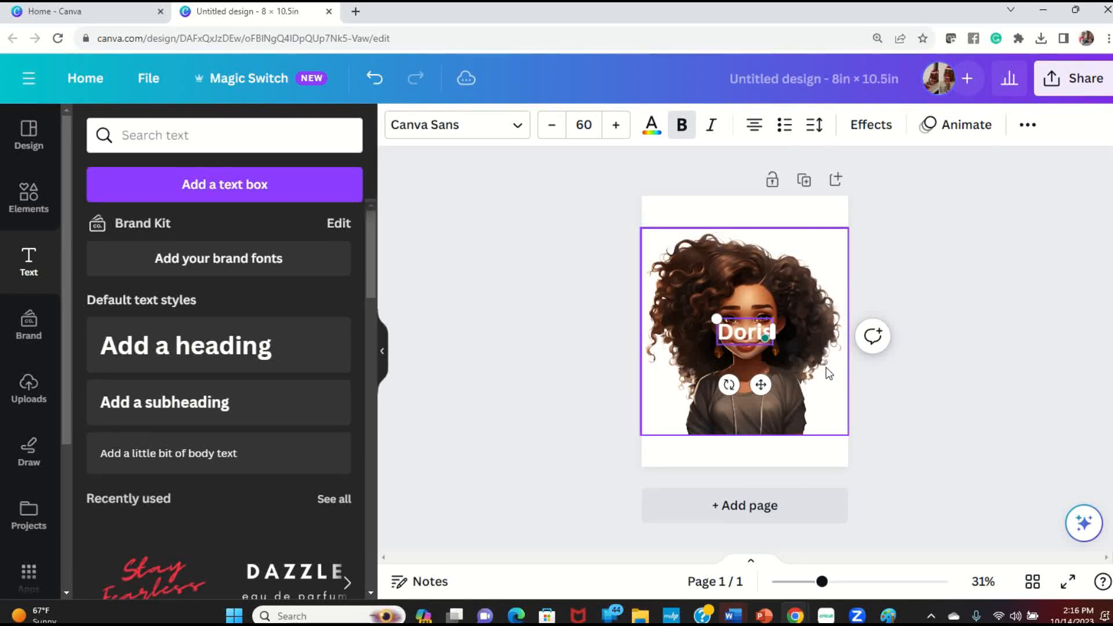
left_click(951, 299)
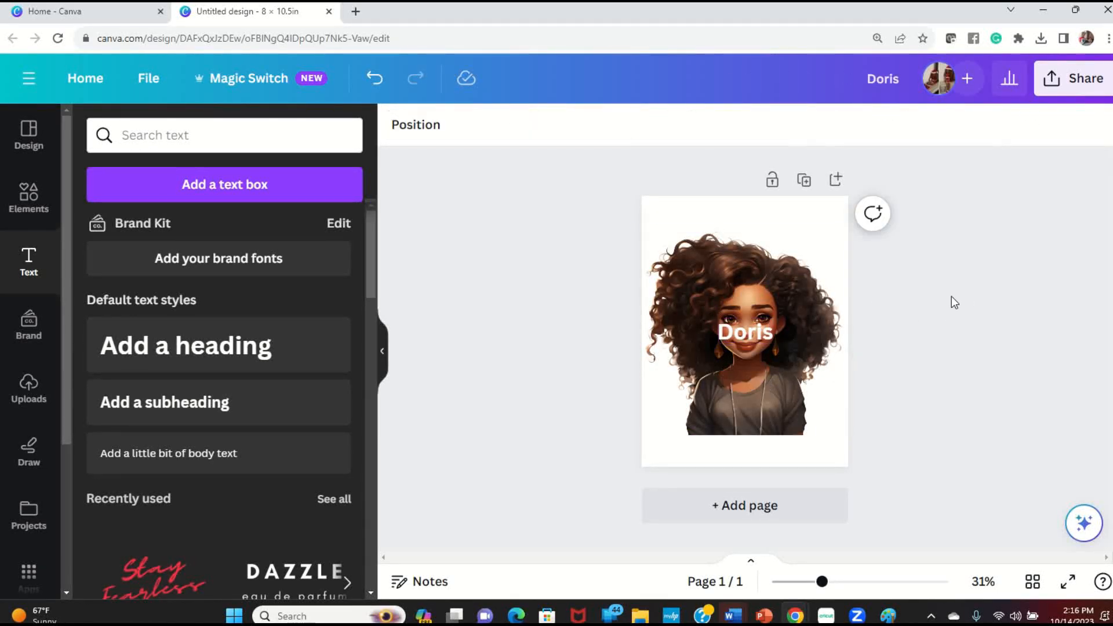
left_click_drag(767, 334, 824, 464)
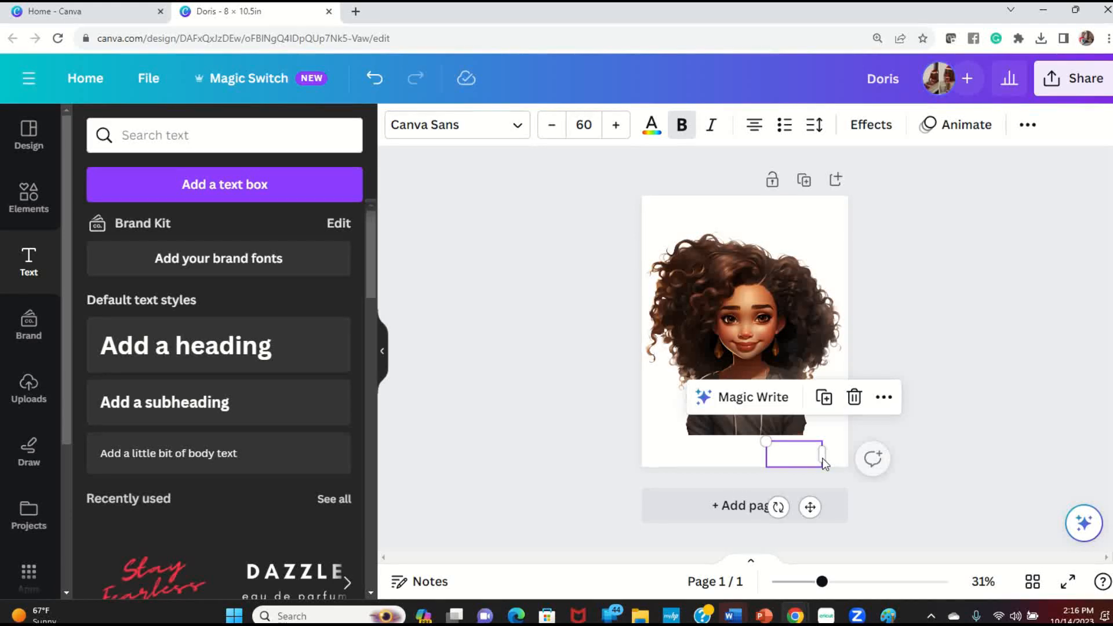
Set the colour of the name heading to solid black.
left_click(651, 125)
left_click(145, 442)
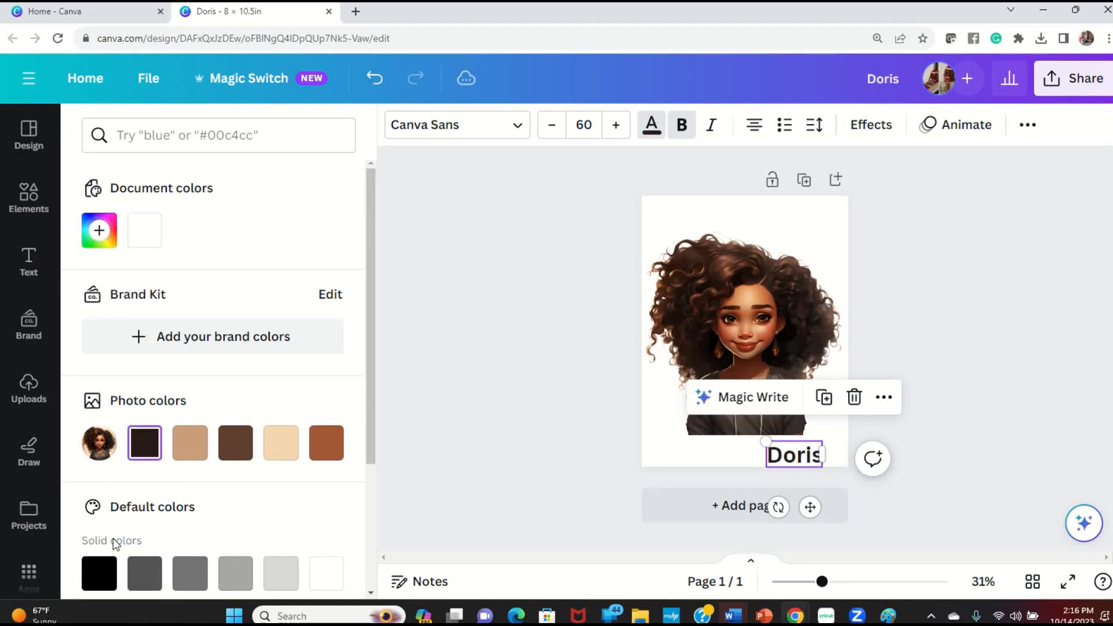
left_click(99, 573)
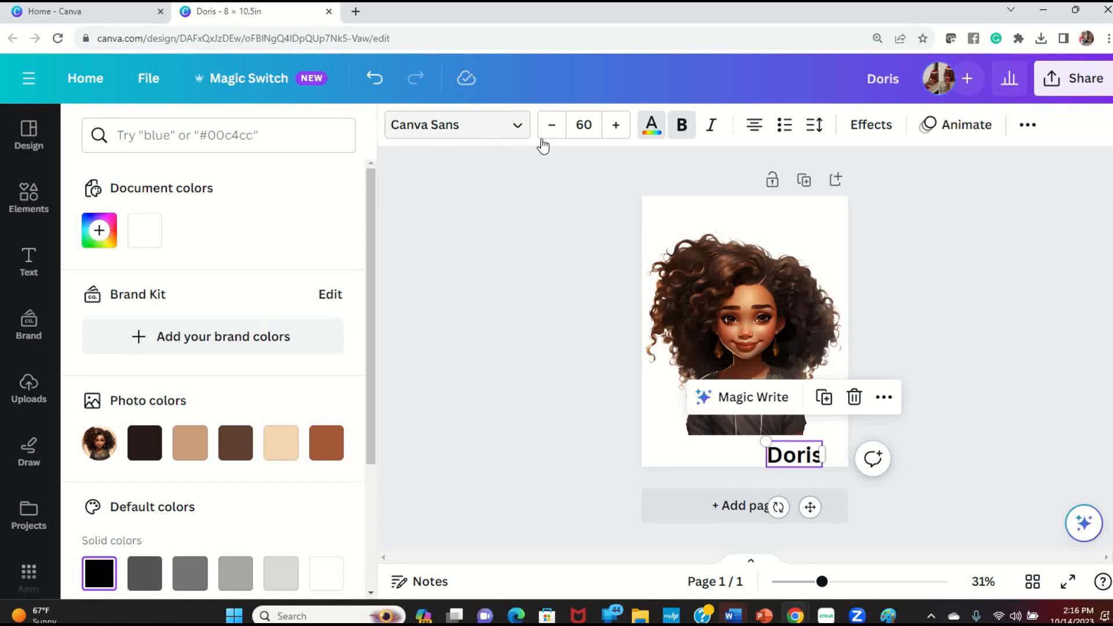
Change the name heading's font to Advetime and its size to 79.
left_click(524, 127)
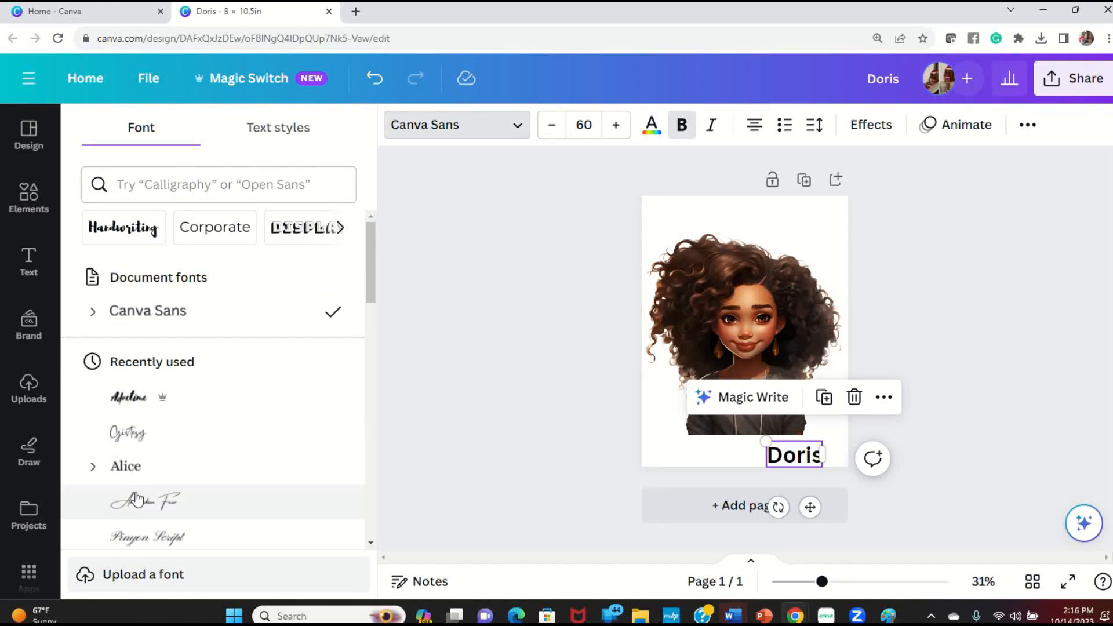
left_click(123, 439)
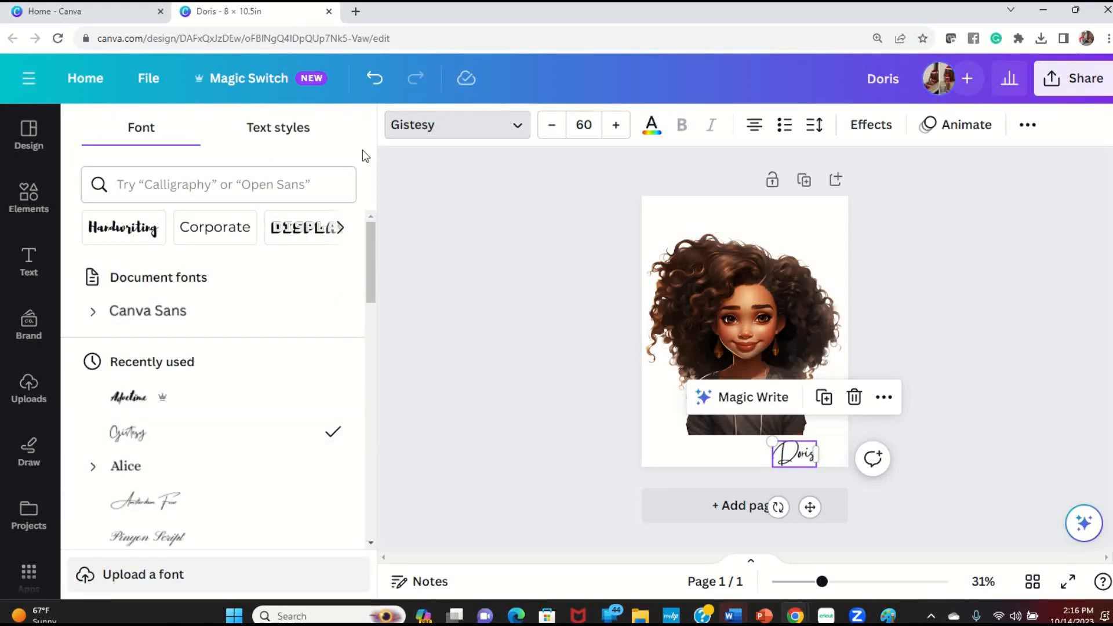
scroll(172, 455, "down", 3)
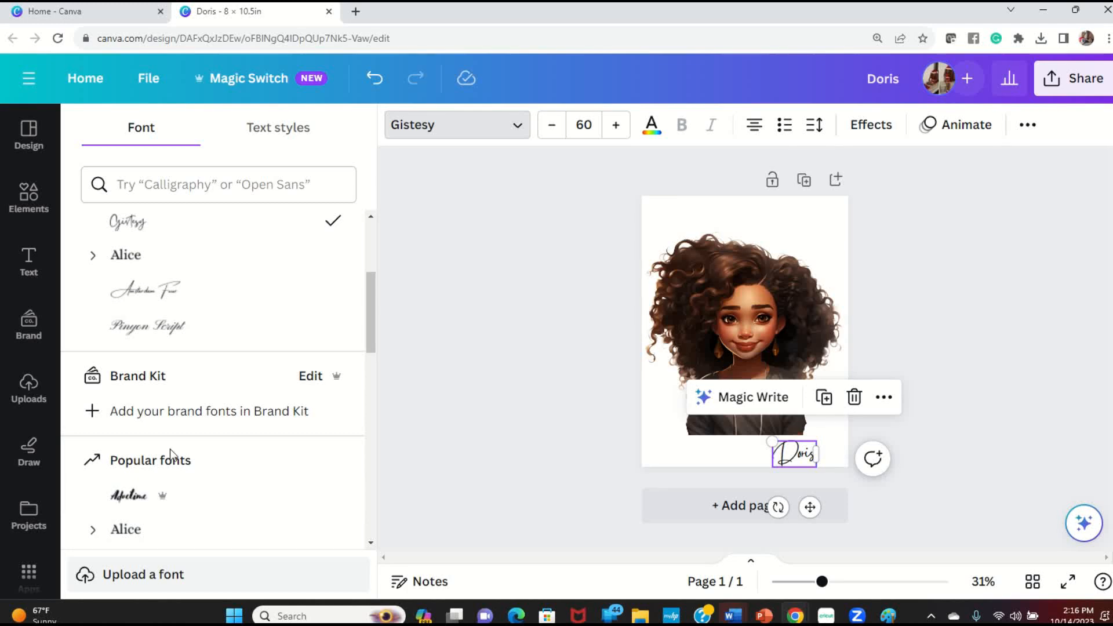
left_click(128, 492)
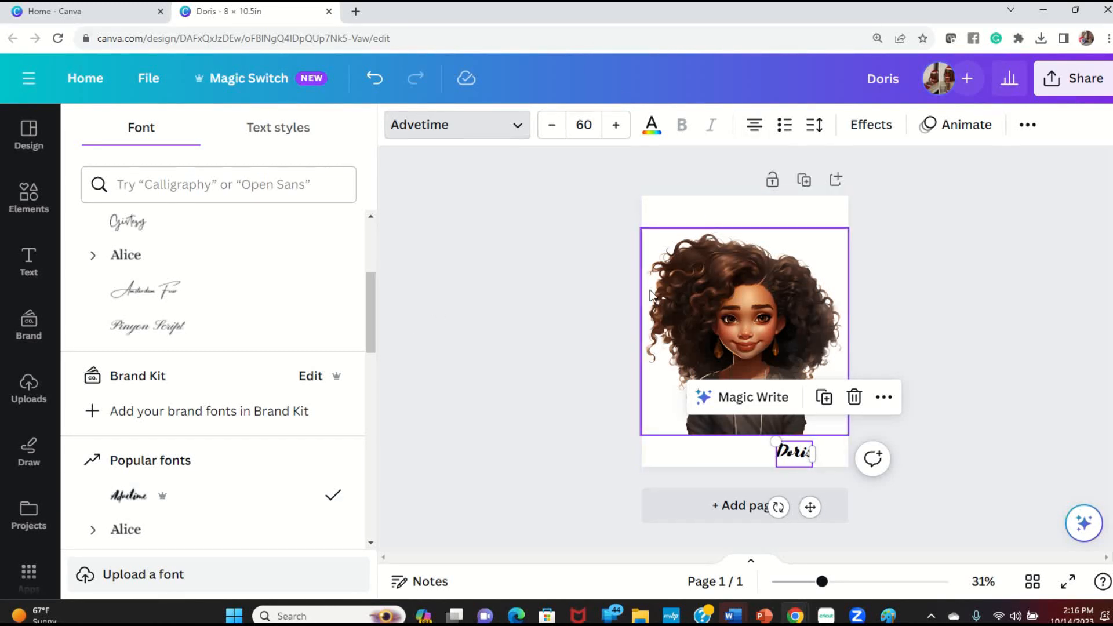
left_click_drag(615, 126, 615, 133)
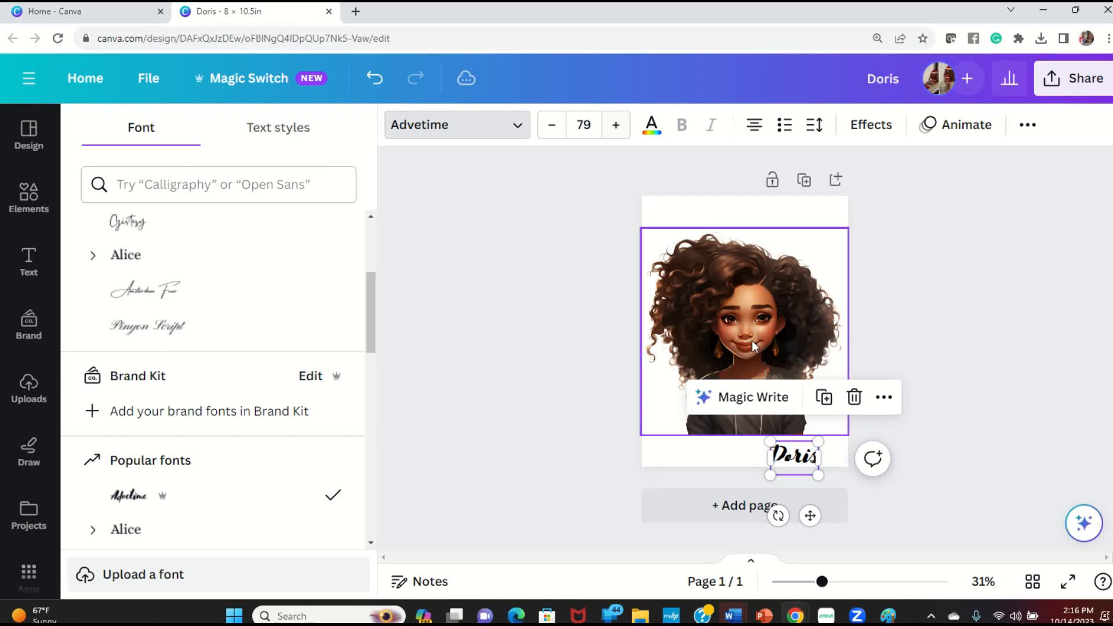
Enlarge the name heading from its upper left corner and shift it slightly right at the bottom of the page.
left_click_drag(771, 439, 738, 418)
left_click(930, 477)
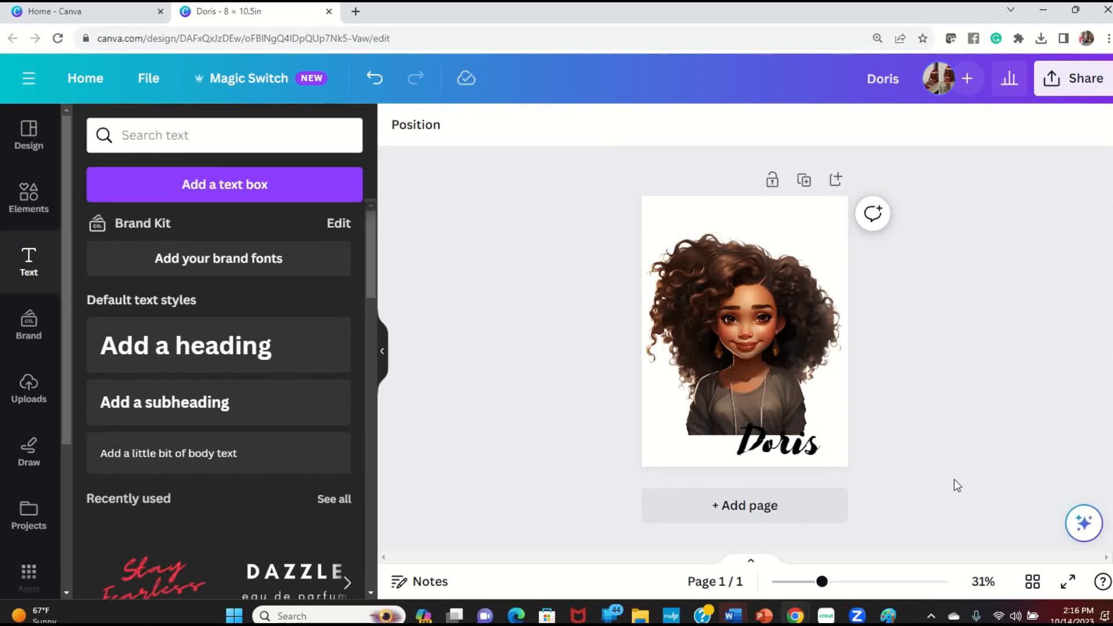
left_click(780, 460)
left_click_drag(781, 458, 795, 455)
left_click(952, 449)
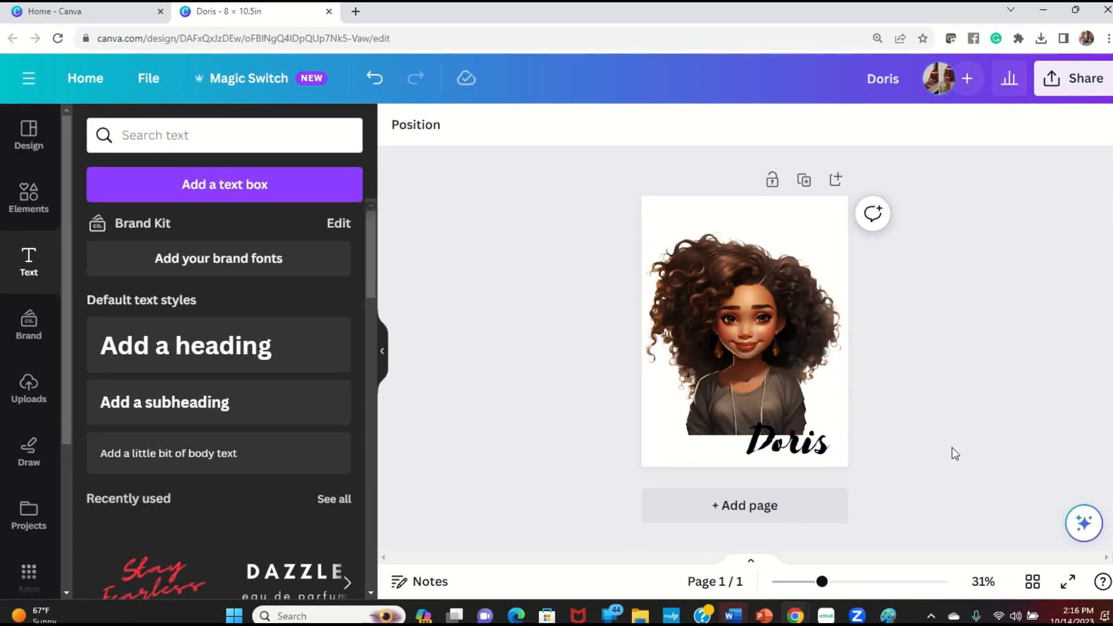
Move the portrait up and slightly right so that it sits above the name heading.
left_click_drag(778, 336, 800, 346)
left_click(1003, 342)
left_click(795, 345)
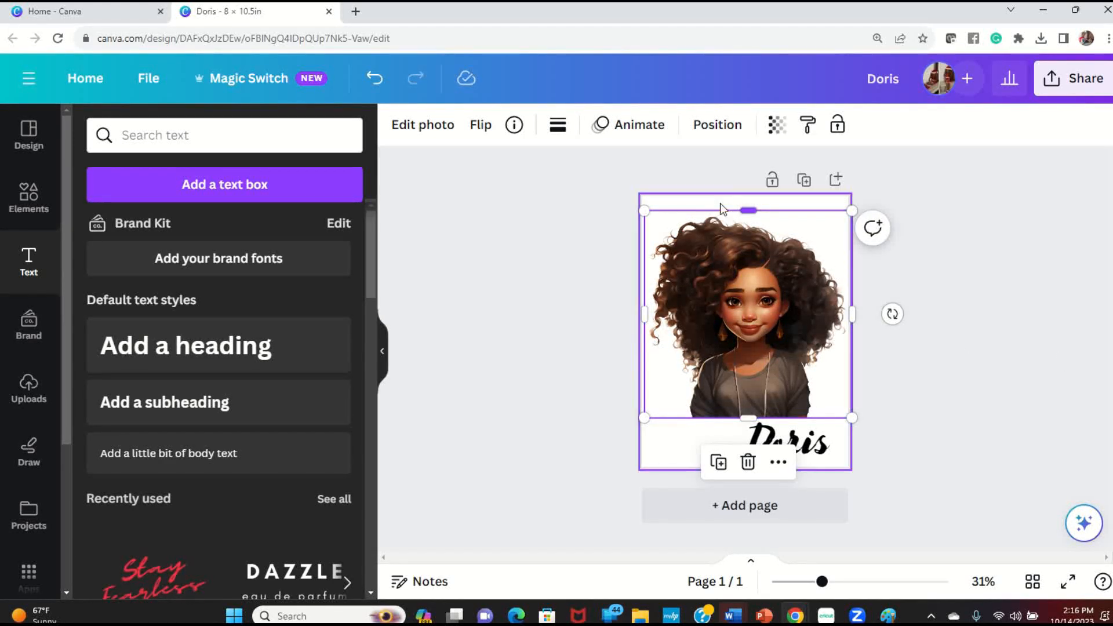
Fill the page background with the light tan colour taken from the portrait's photo colours.
left_click(661, 455)
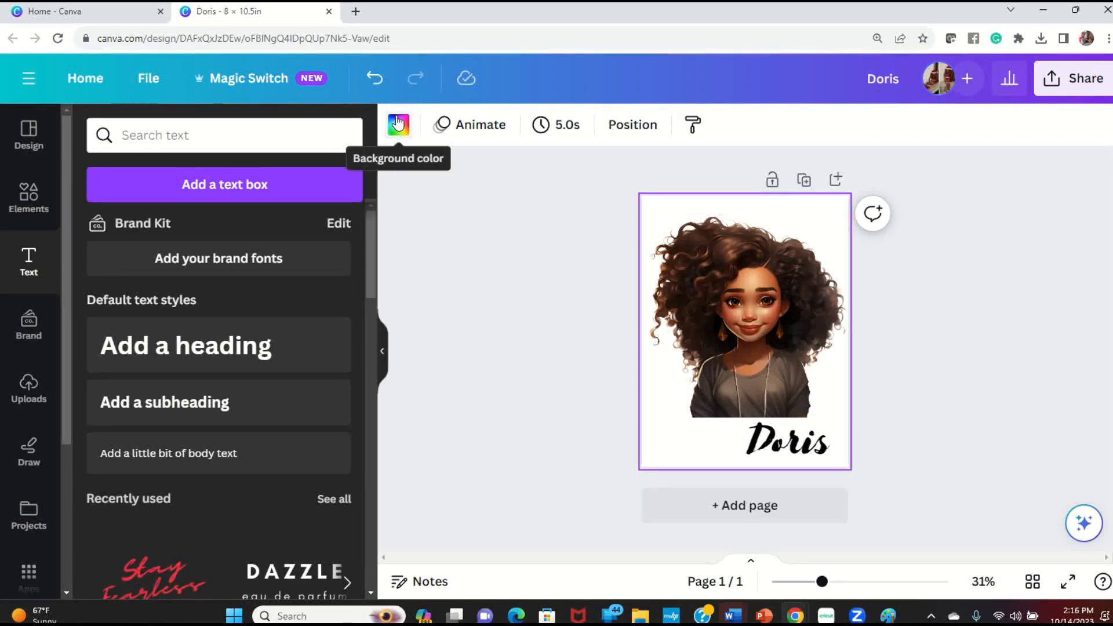
left_click(397, 126)
left_click(190, 443)
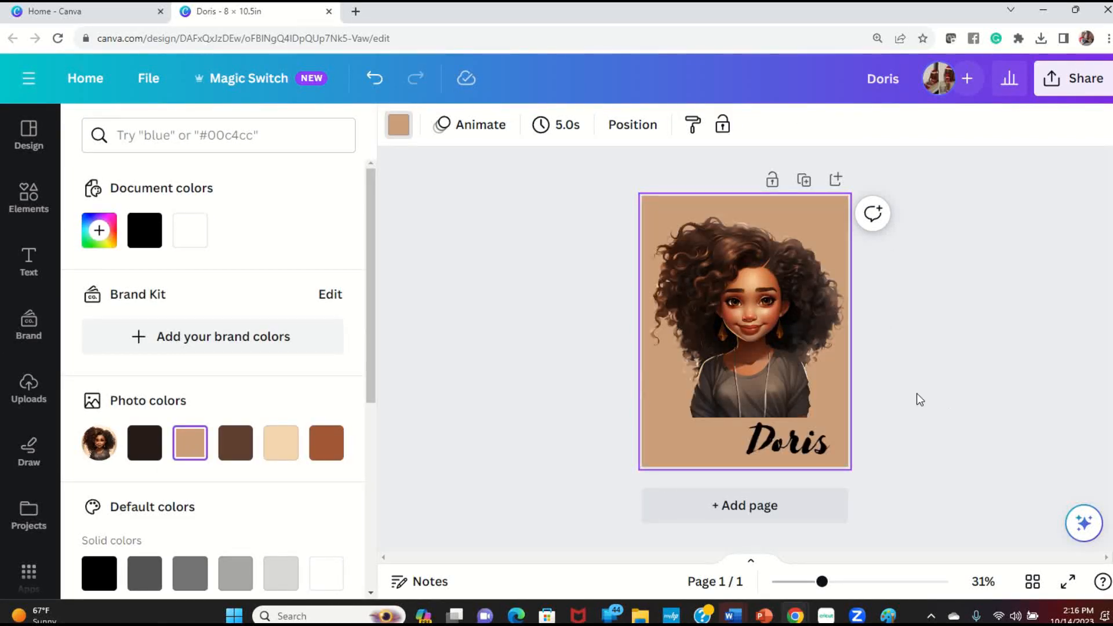
left_click(936, 391)
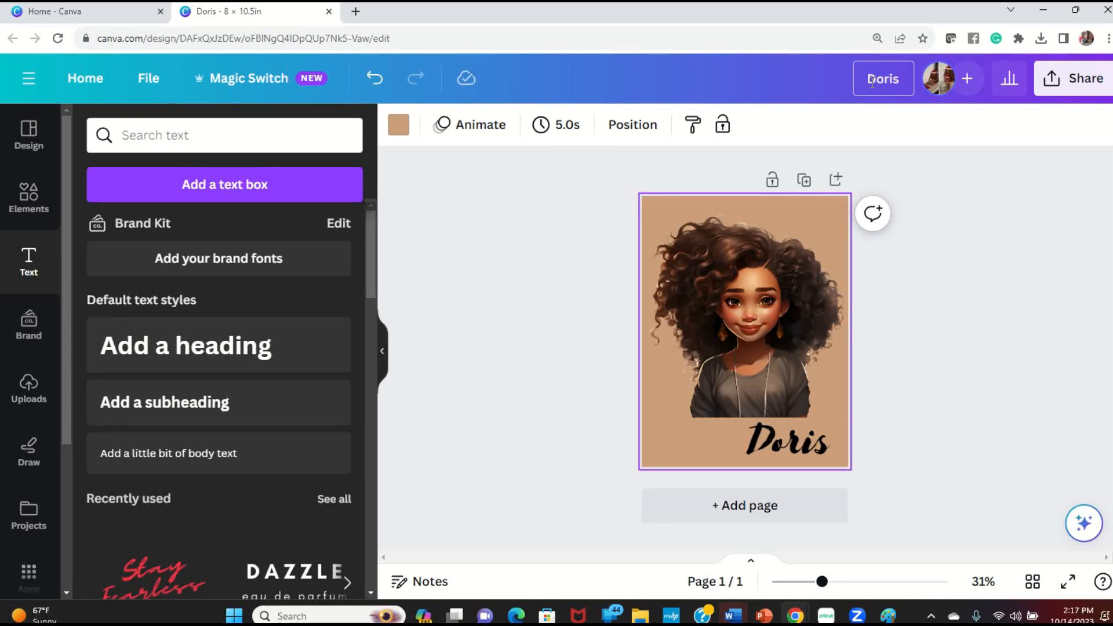
Rename the design as "Pg Cover".
left_click(899, 81)
type("P")
type("7")
key("BackSpace")
type("g c")
key("BackSpace")
type("\\")
type("C")
type("over")
key("Return")
Save the renamed design and add a second page below the cover.
left_click(147, 81)
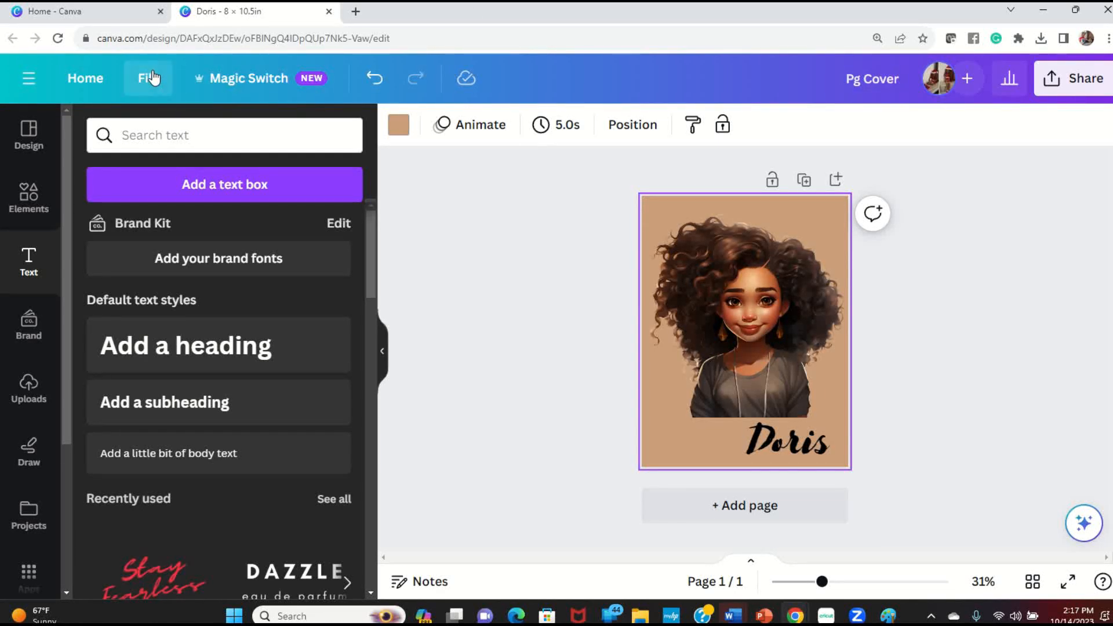
left_click(188, 371)
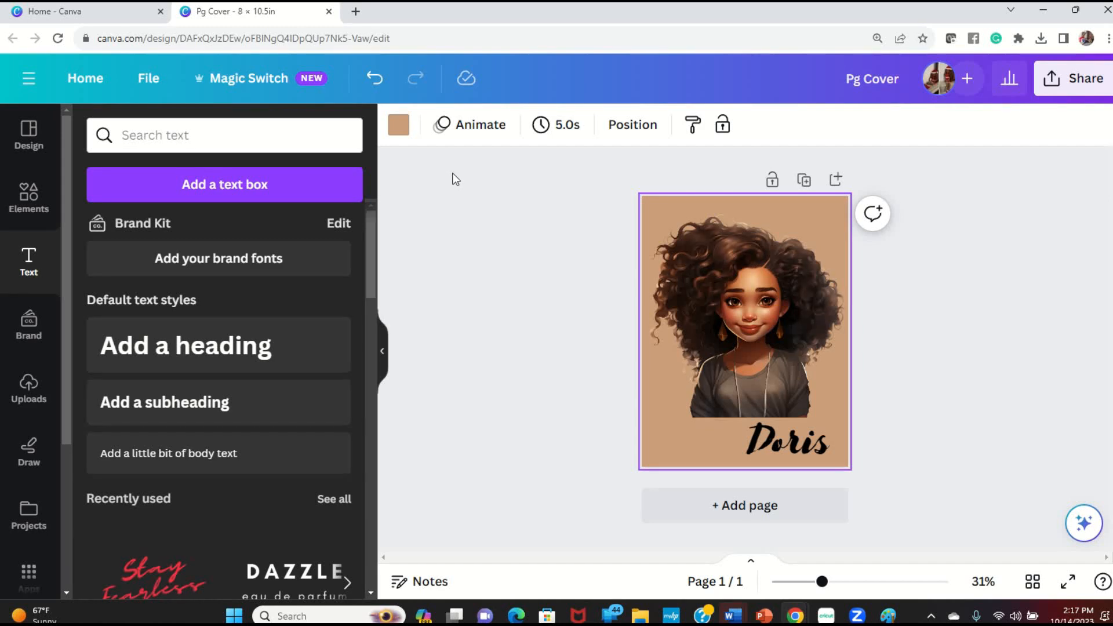
left_click(799, 508)
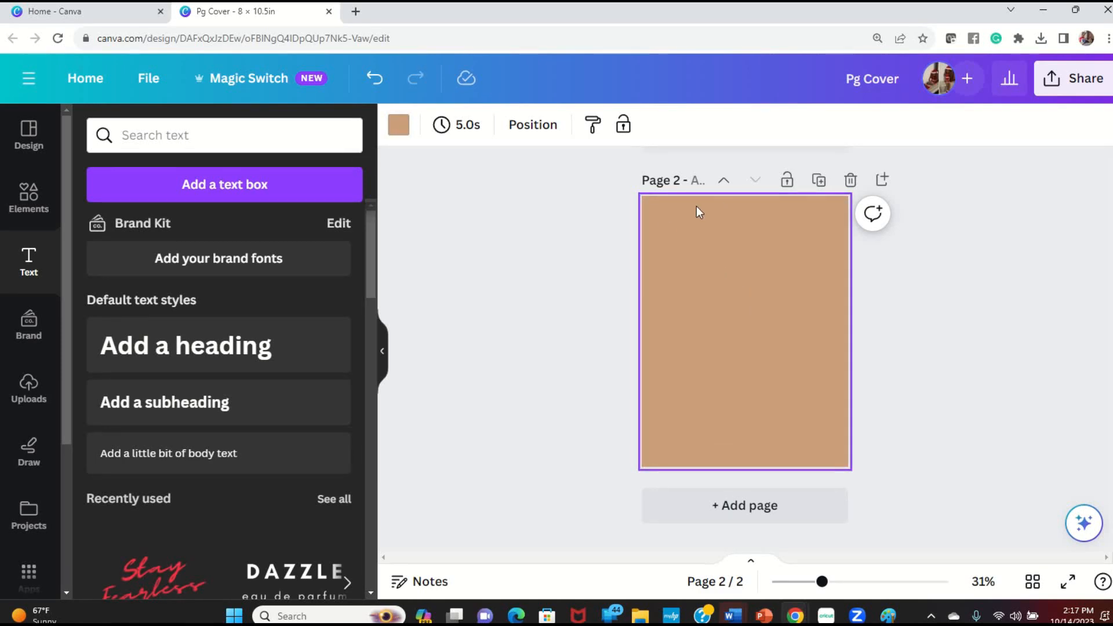
Try several solid background colours on page 2, settling on the 90° linear gradient from black #000000 to blue #3533cd.
left_click(398, 128)
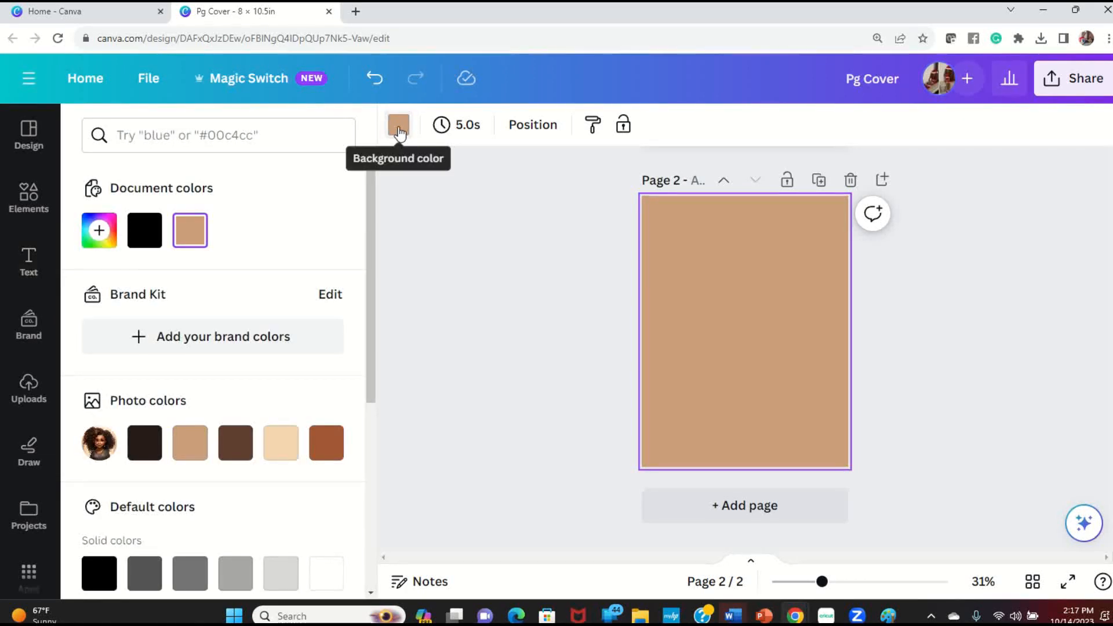
left_click(144, 442)
scroll(201, 454, "down", 3)
left_click(190, 408)
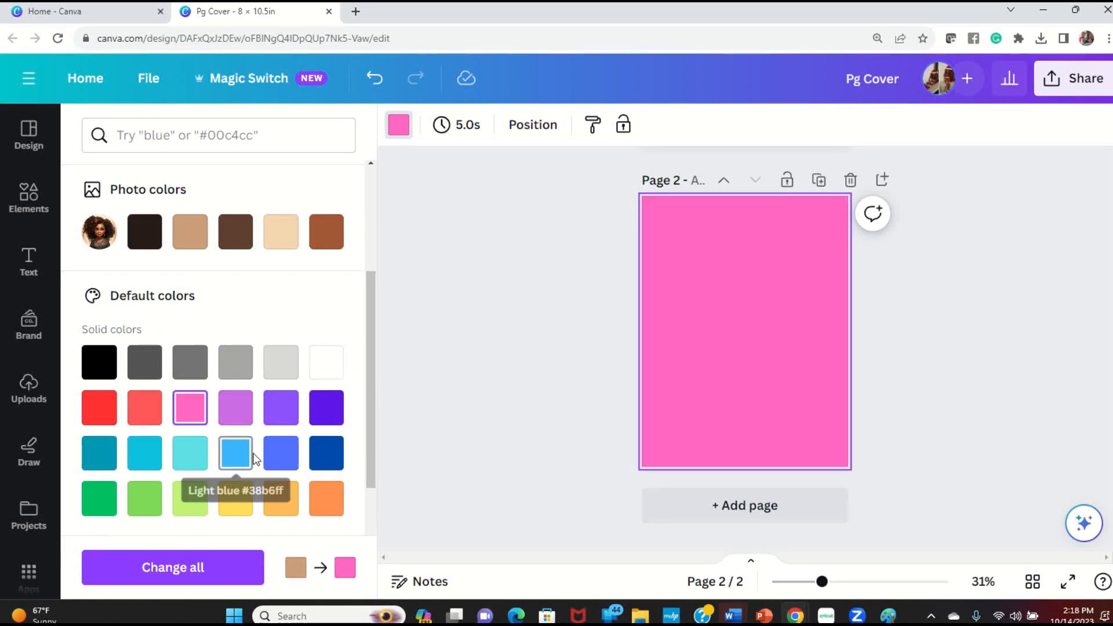
left_click(196, 461)
left_click(281, 453)
left_click(326, 453)
left_click(326, 407)
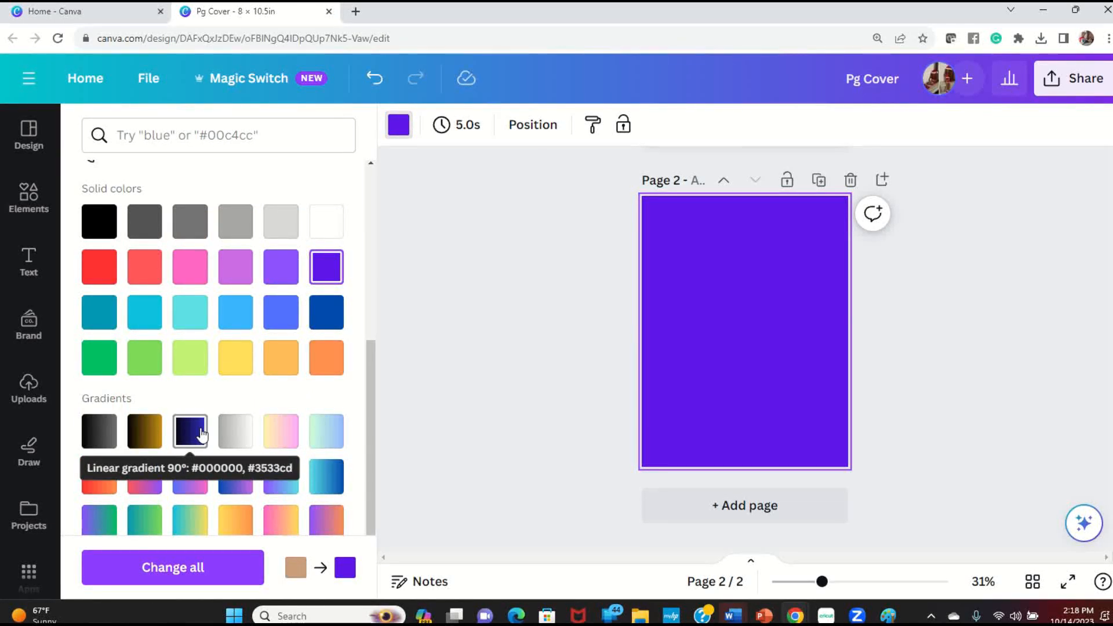
left_click(202, 435)
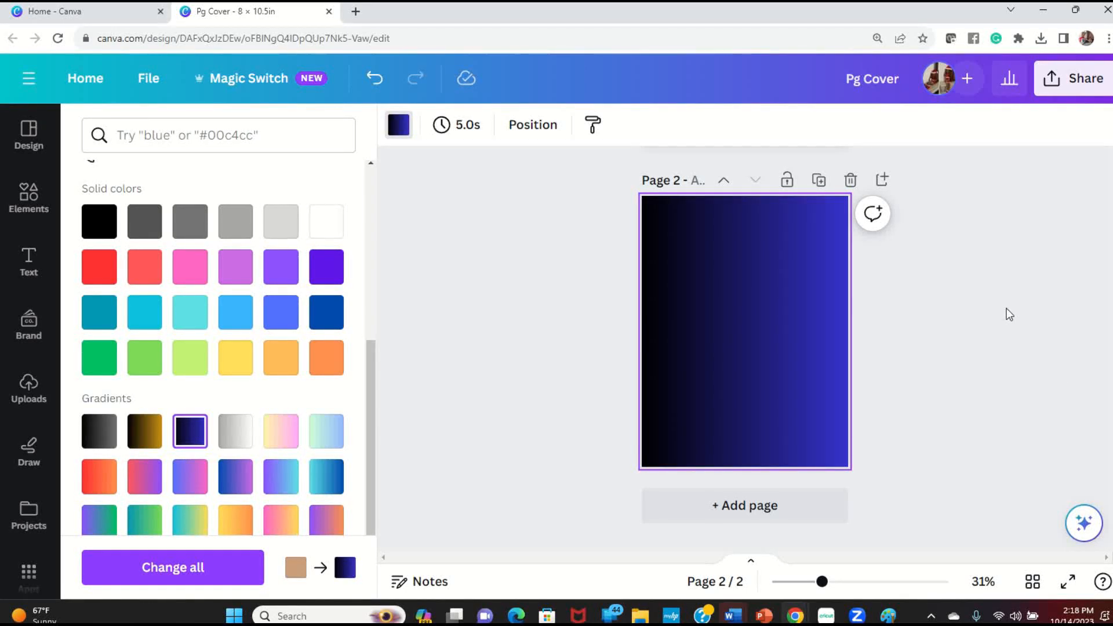
left_click(1005, 306)
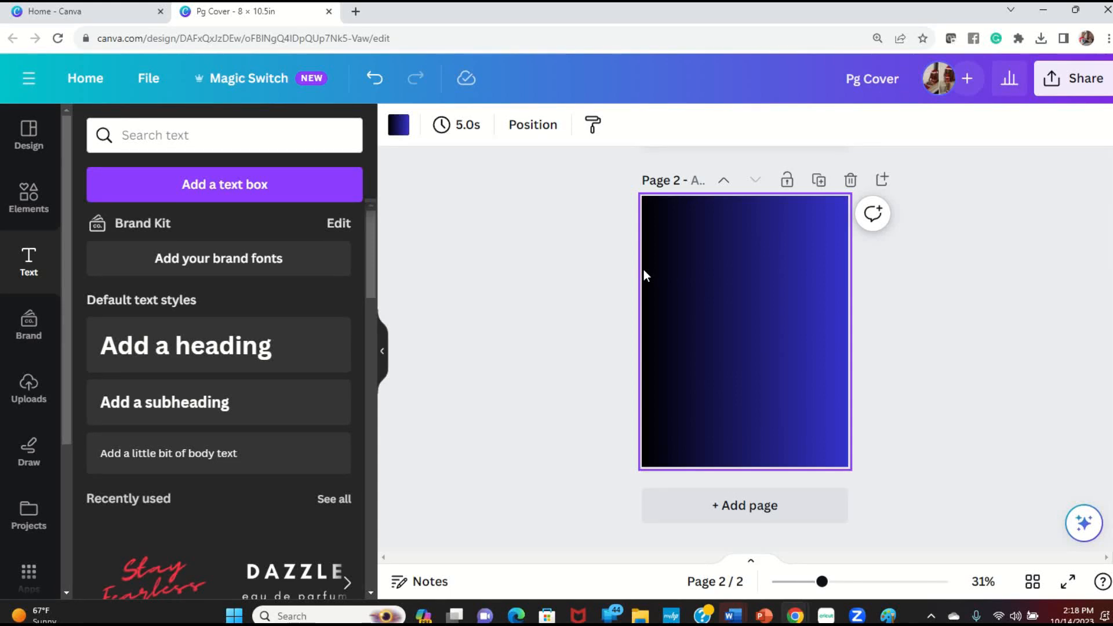
Place the uploaded portrait of the curly-haired woman in the grey top on page 2 and remove its background.
left_click(29, 387)
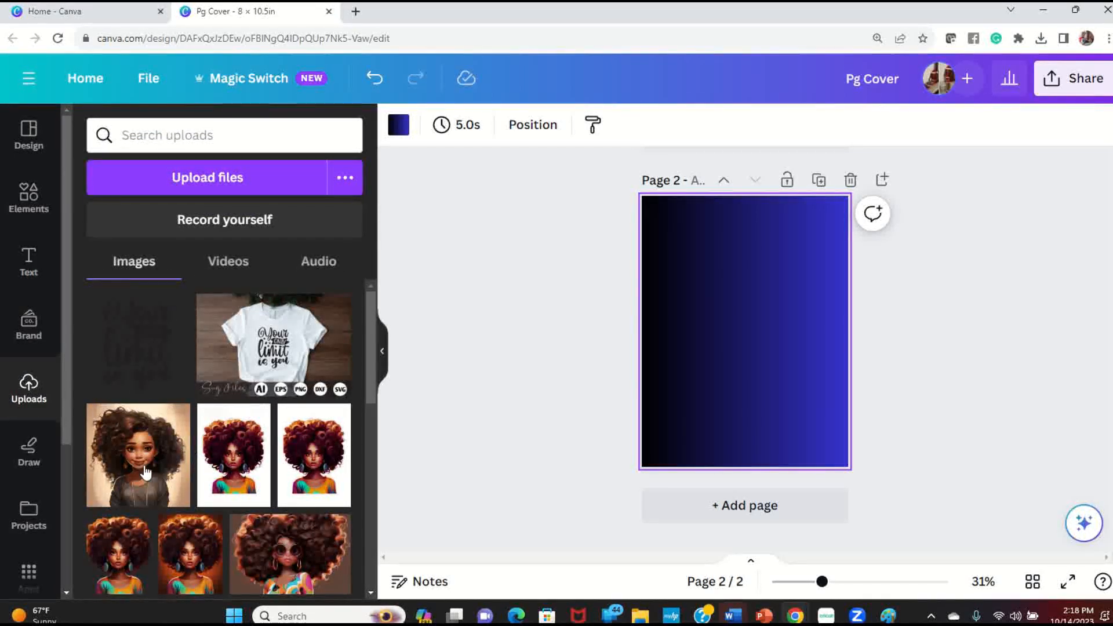
left_click(120, 473)
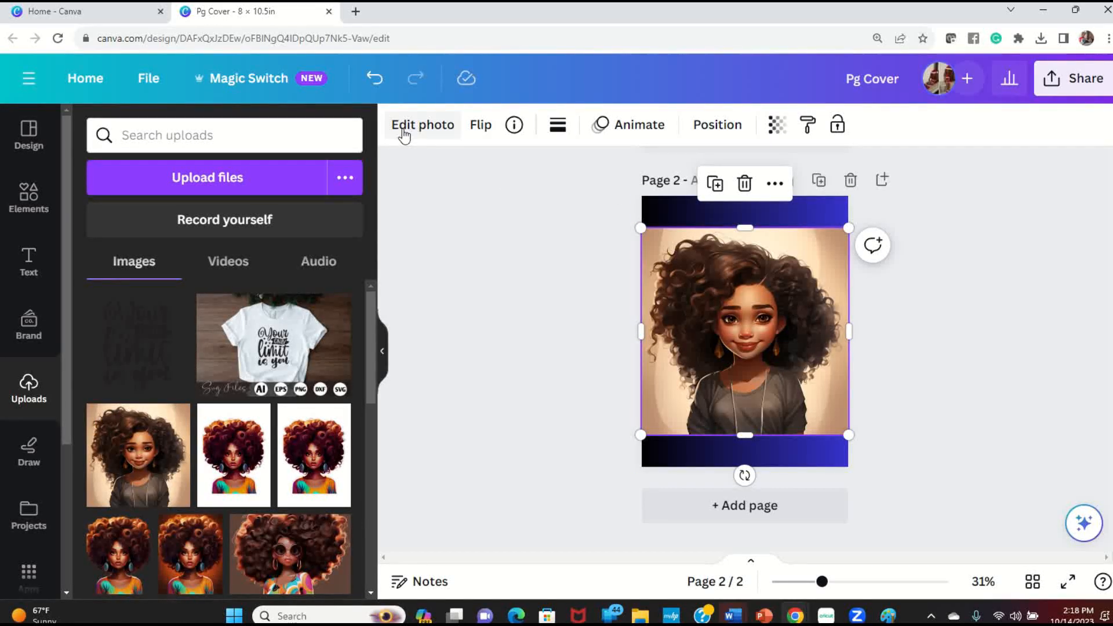
left_click(425, 133)
left_click(123, 259)
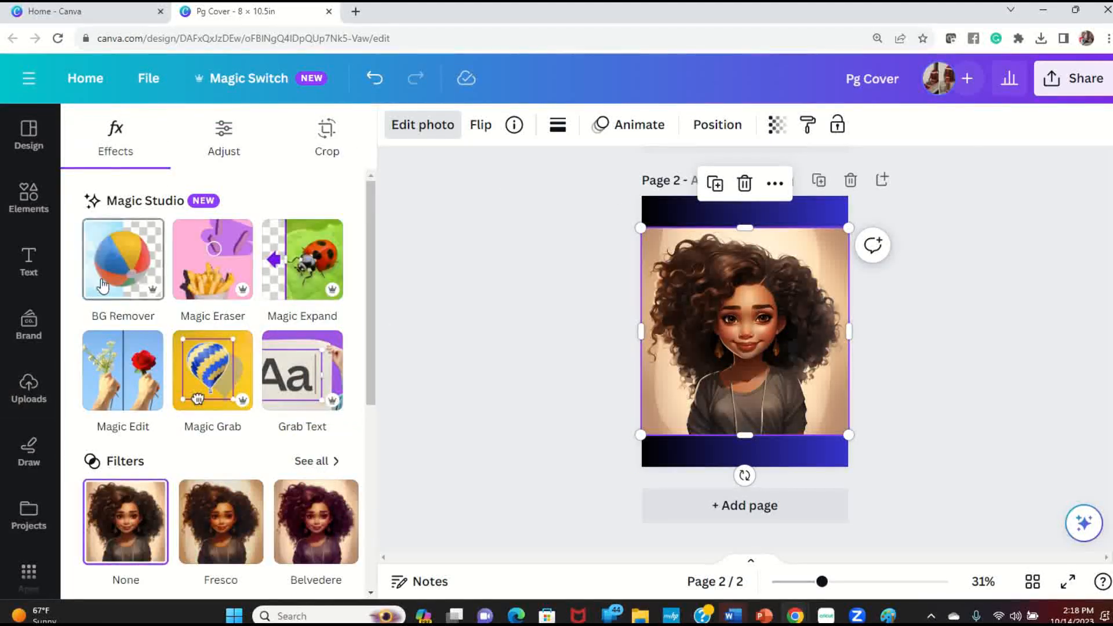
left_click(722, 347)
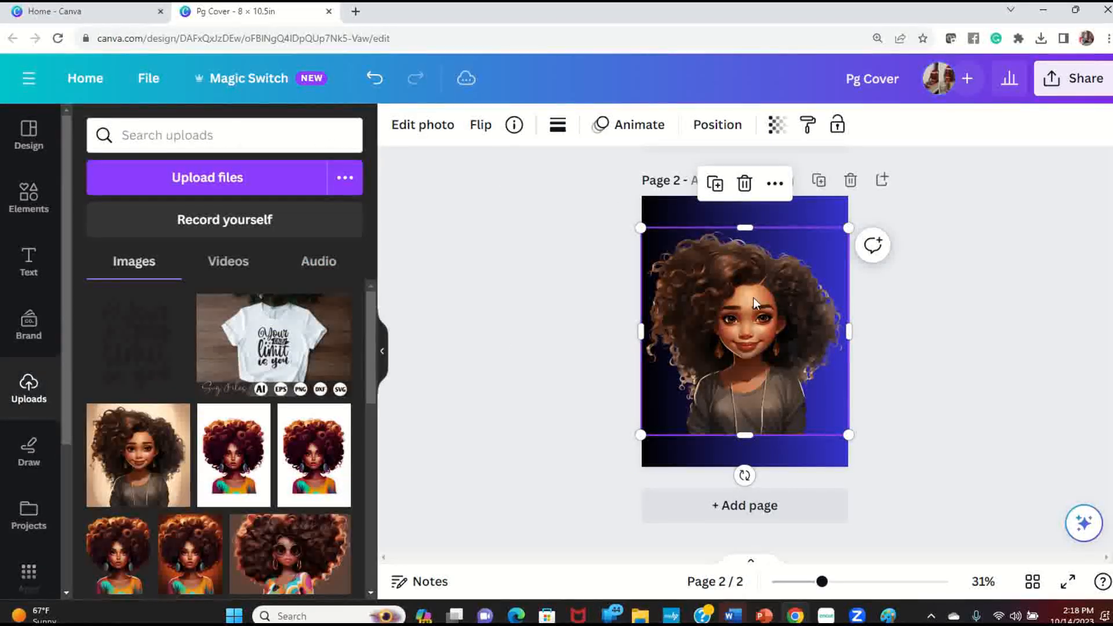
Move the portrait down to the bottom edge of page 2 and shrink it from its upper left corner.
left_click_drag(771, 310, 774, 333)
left_click(870, 350)
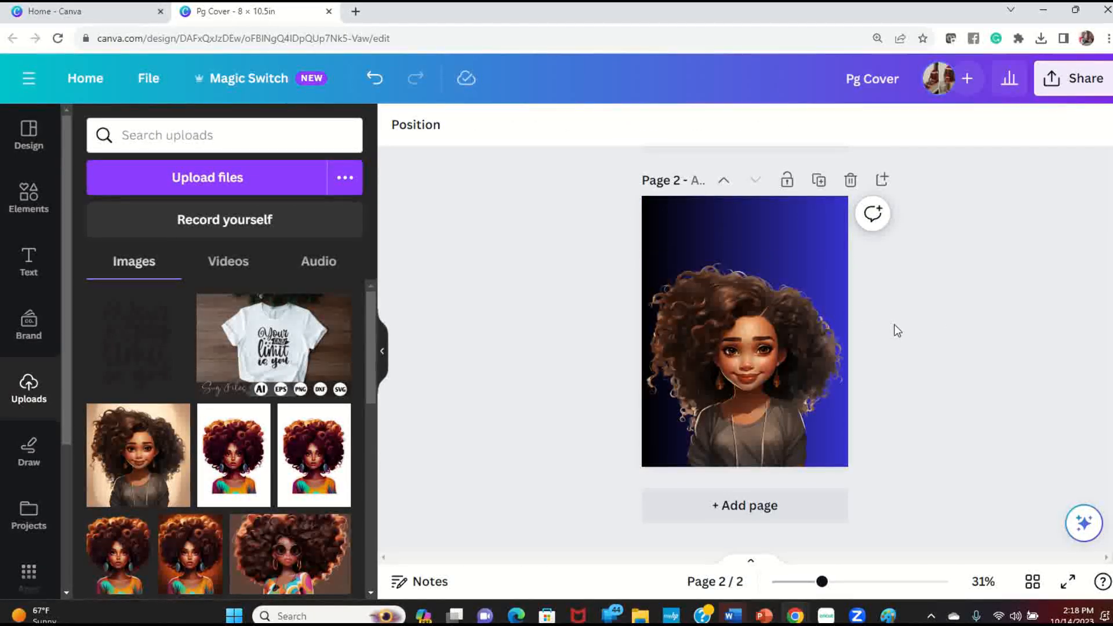
left_click(781, 346)
left_click_drag(641, 259, 696, 314)
left_click(900, 363)
left_click(761, 375)
left_click(939, 393)
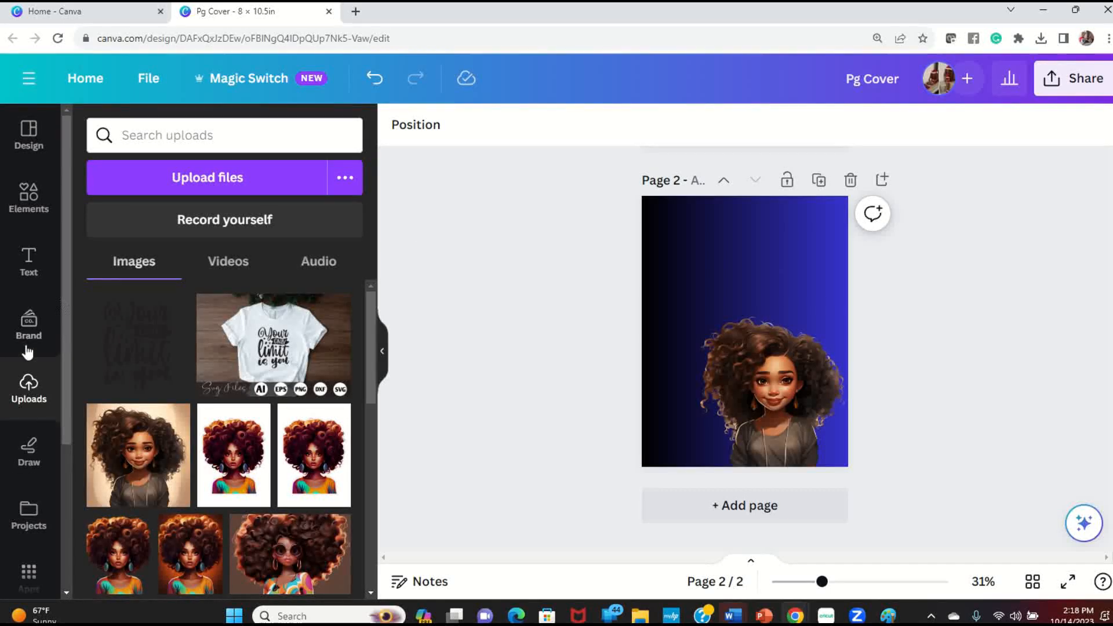
Search the design elements for "slogans".
left_click(28, 197)
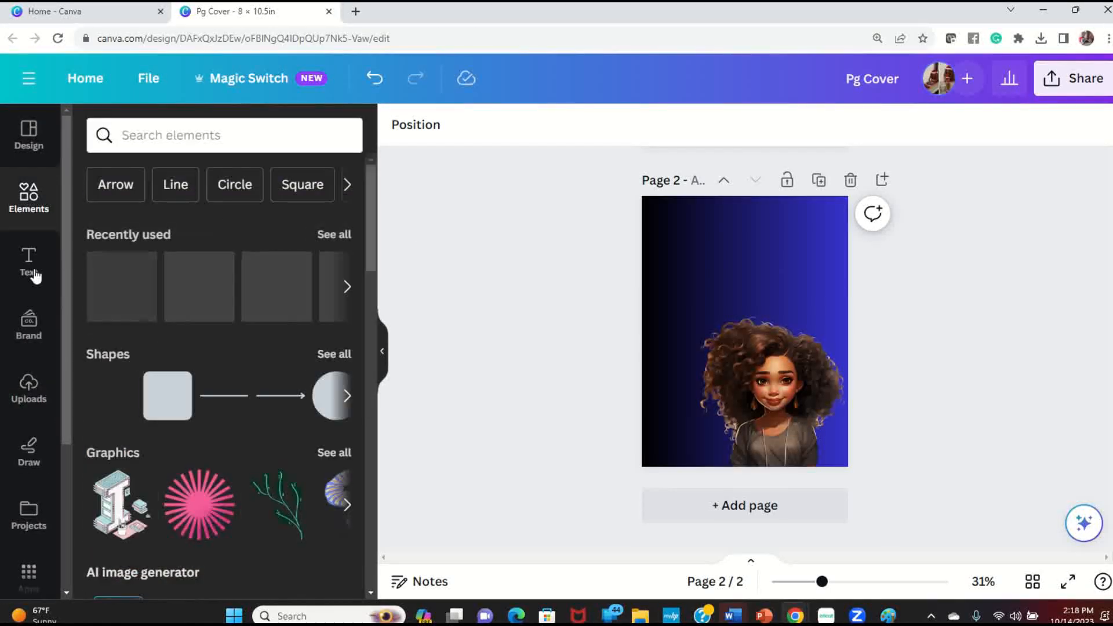
left_click(181, 134)
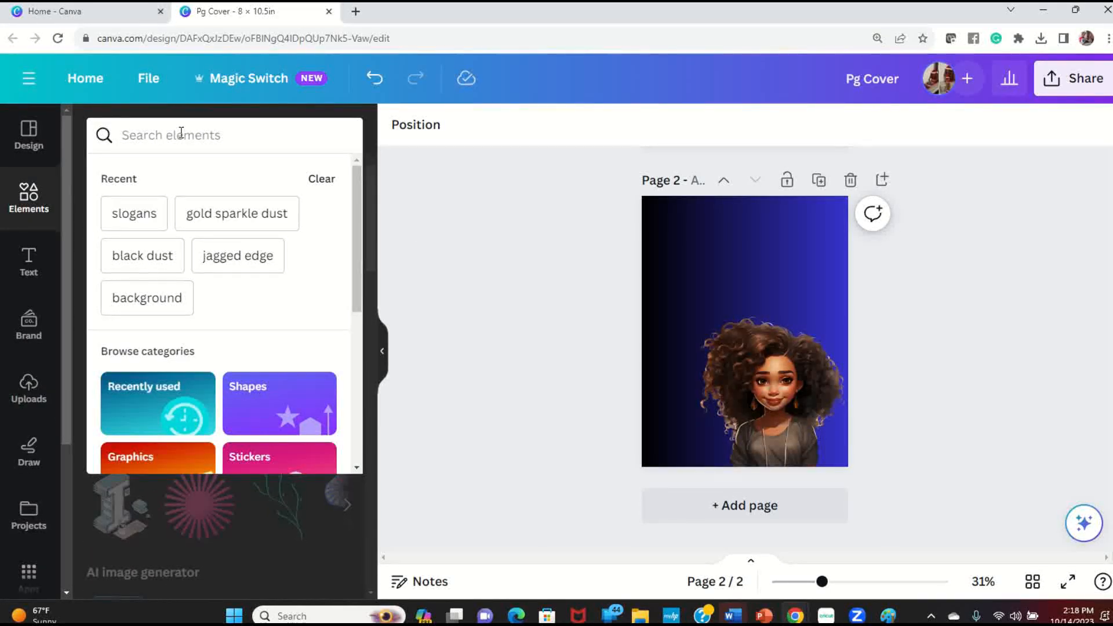
type("slogans")
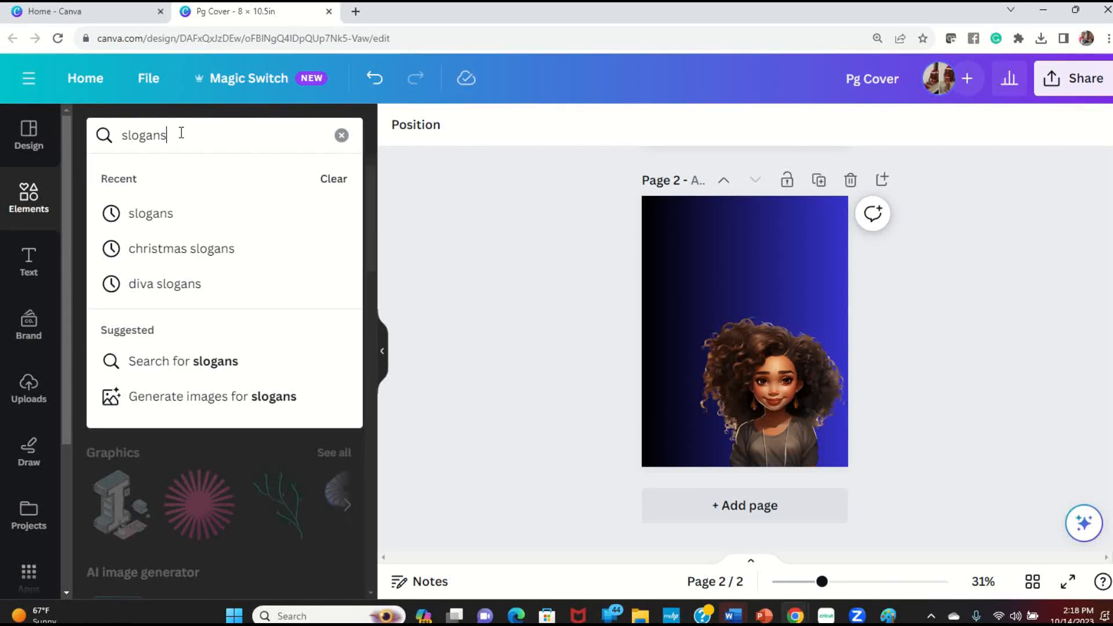
key("Return")
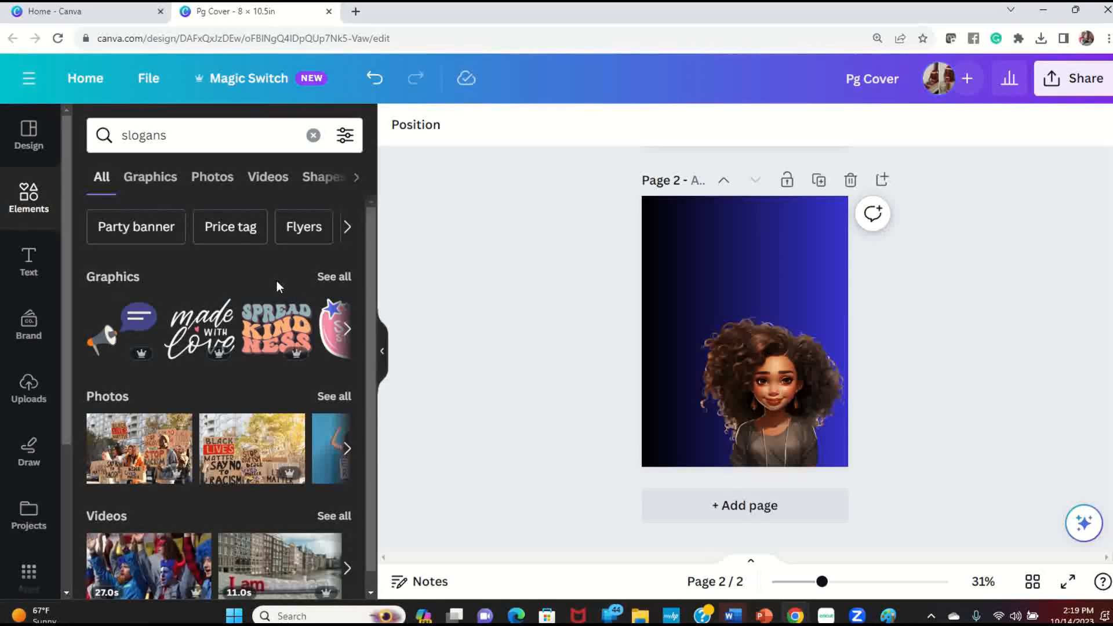
Insert the "you can do hard things" lettering from the slogan graphics and place it above the portrait, towards the page's upper left.
left_click(331, 278)
scroll(331, 283, "down", 2)
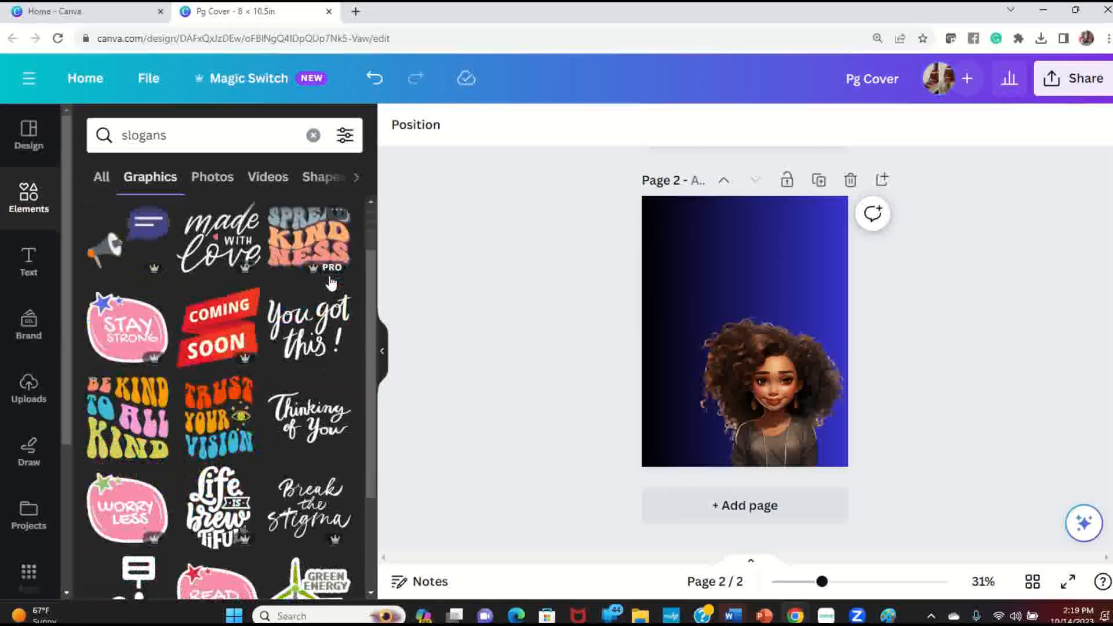
scroll(331, 284, "down", 2)
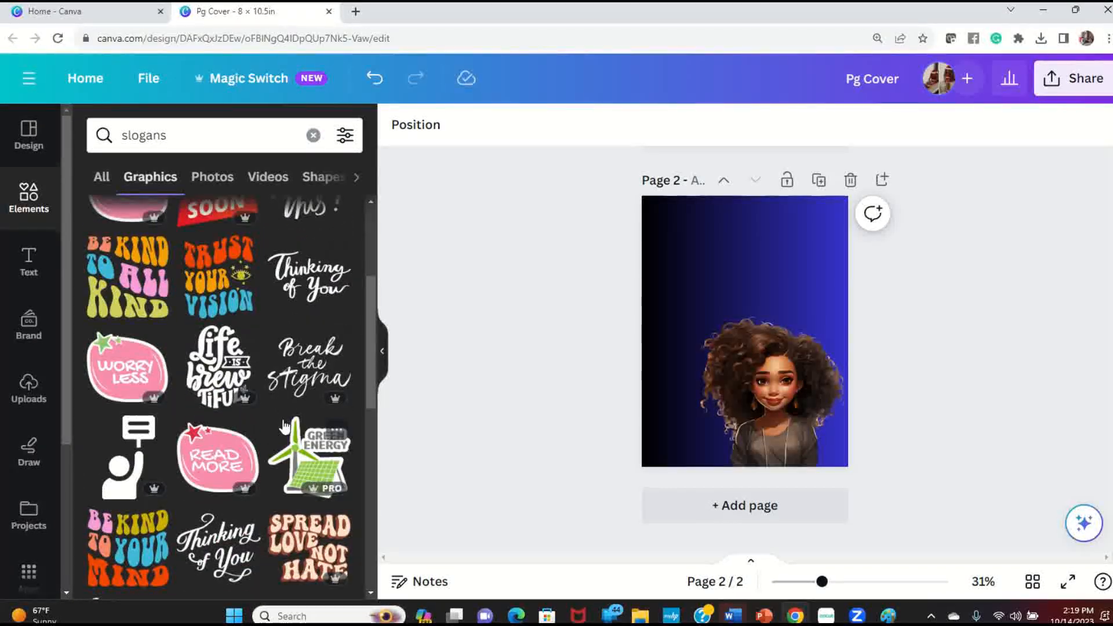
scroll(283, 436, "down", 2)
scroll(283, 436, "down", 2)
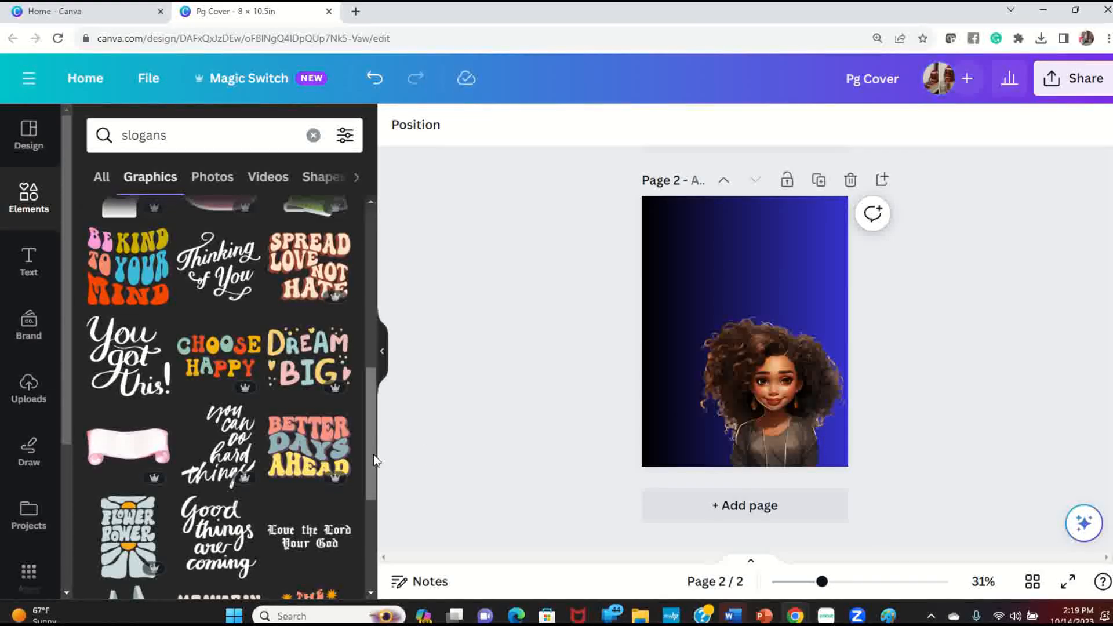
left_click(222, 453)
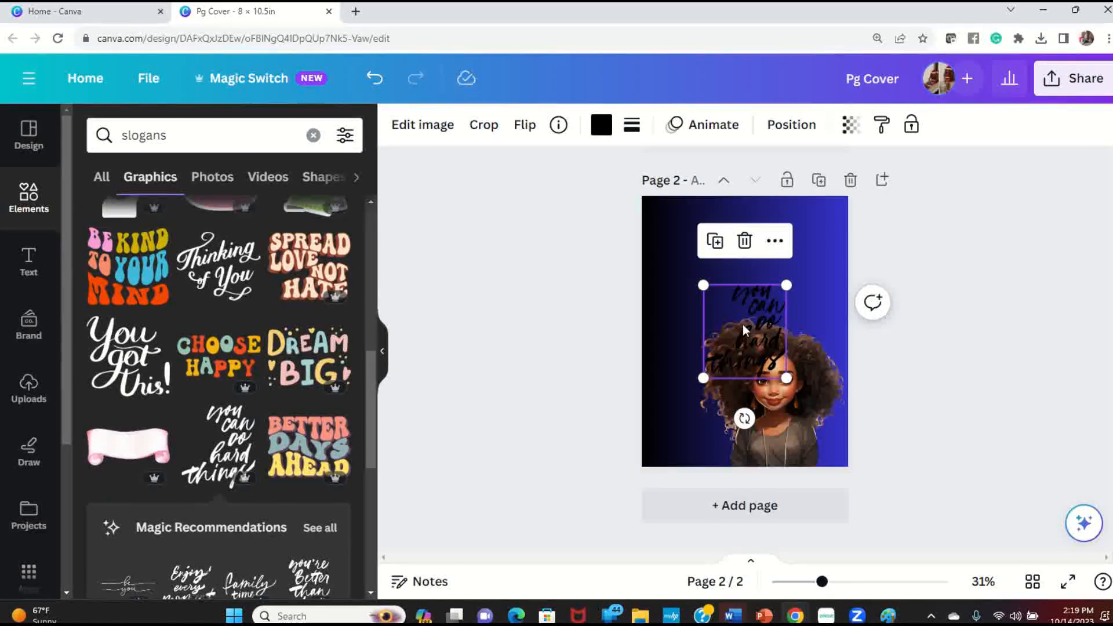
left_click_drag(764, 313, 721, 241)
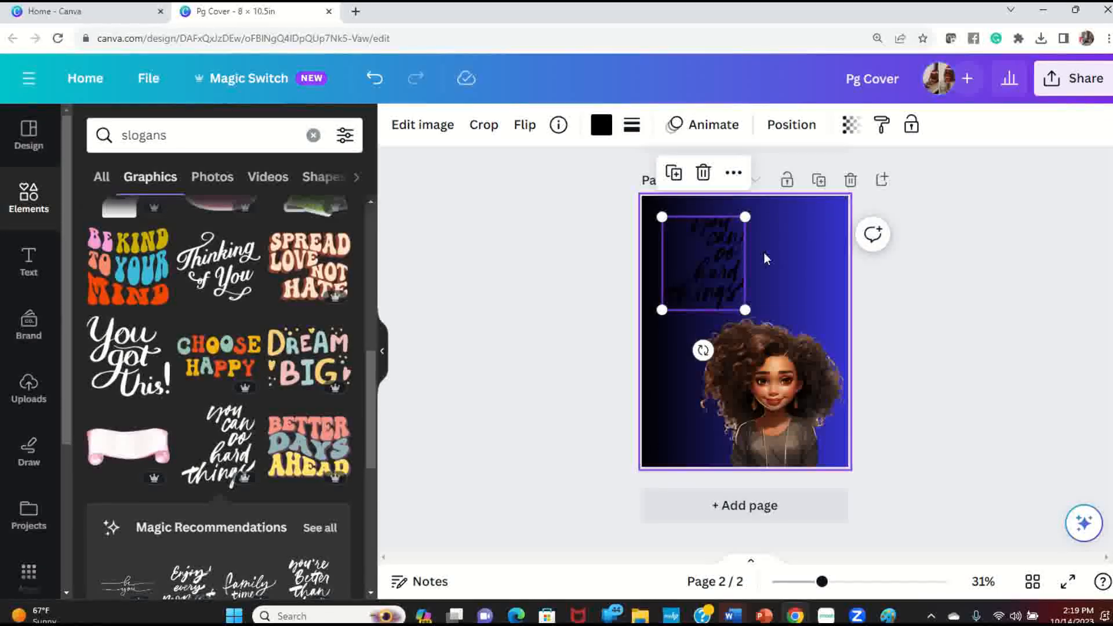
Recolour the slogan lettering to white #ffffff.
left_click(601, 124)
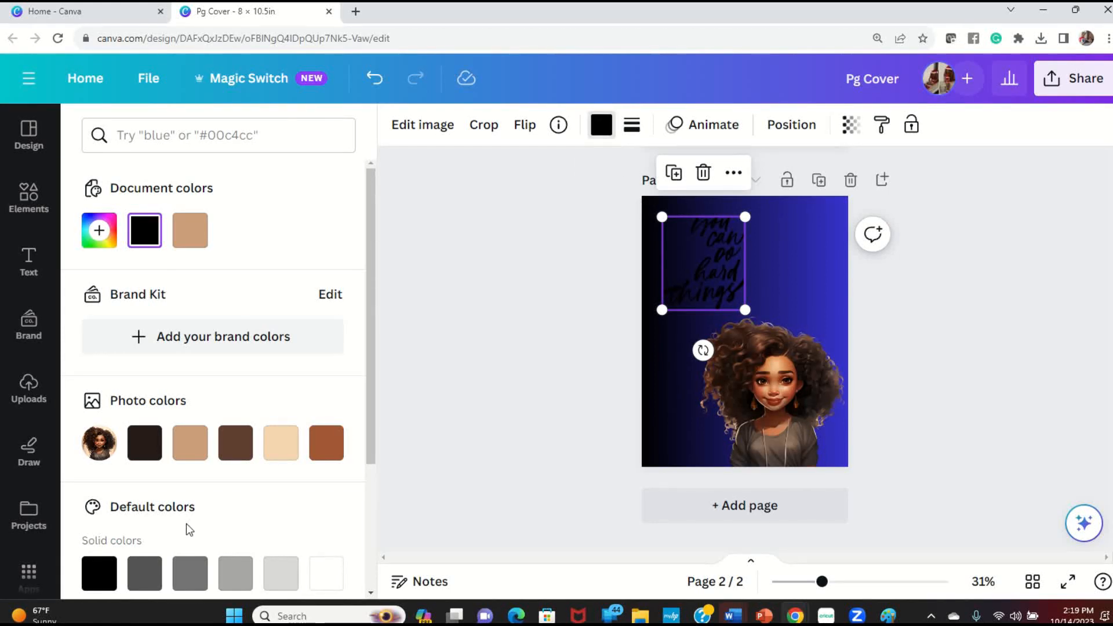
left_click(315, 580)
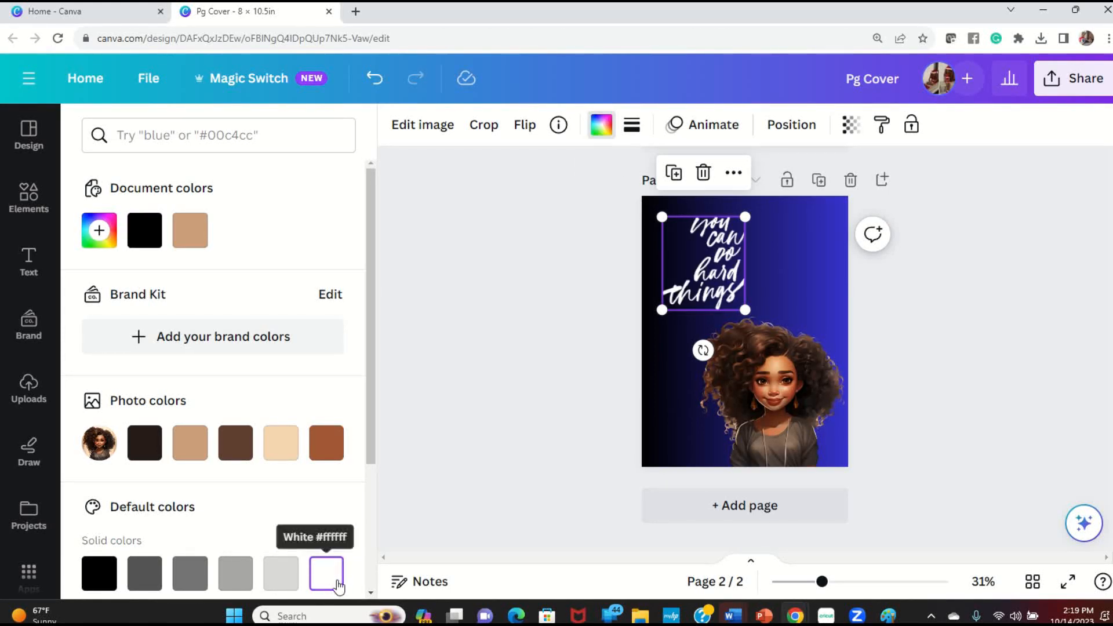
left_click(495, 308)
left_click(990, 322)
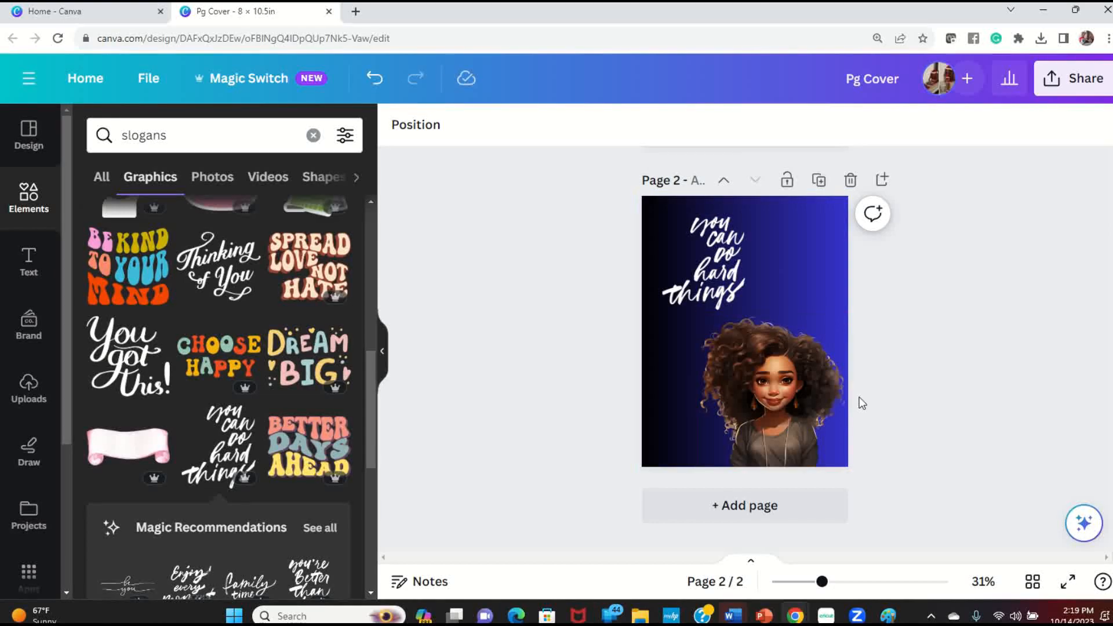
Enlarge the portrait from its upper right corner, shift it slightly left, and move the slogan up near the page's top edge.
left_click(785, 395)
left_click_drag(850, 313, 879, 197)
left_click_drag(806, 366, 782, 367)
left_click(1035, 293)
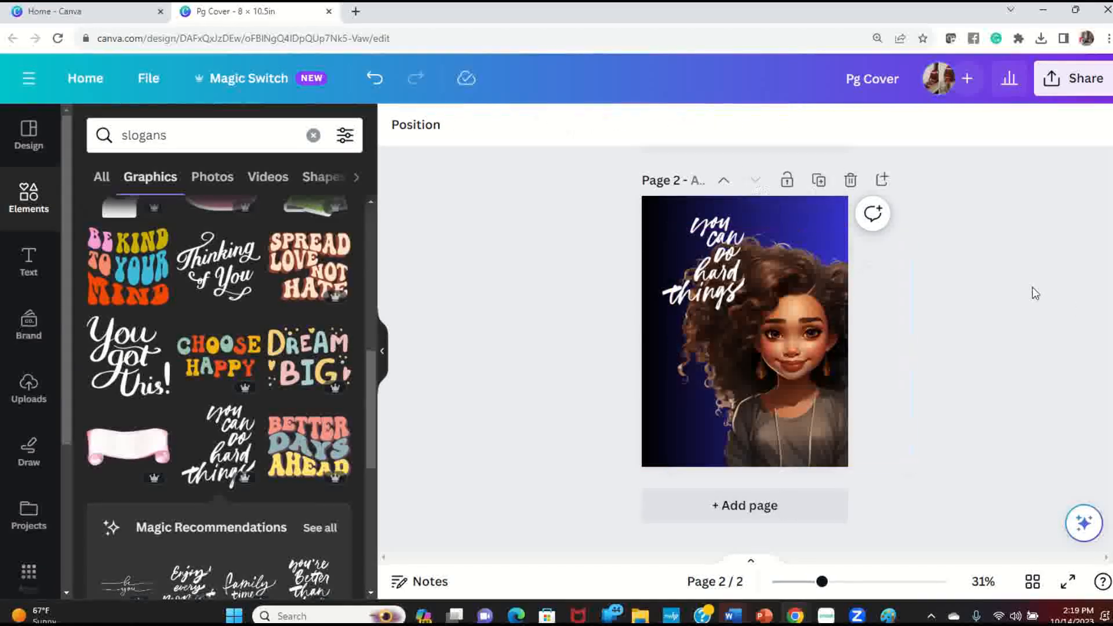
left_click_drag(703, 254, 697, 230)
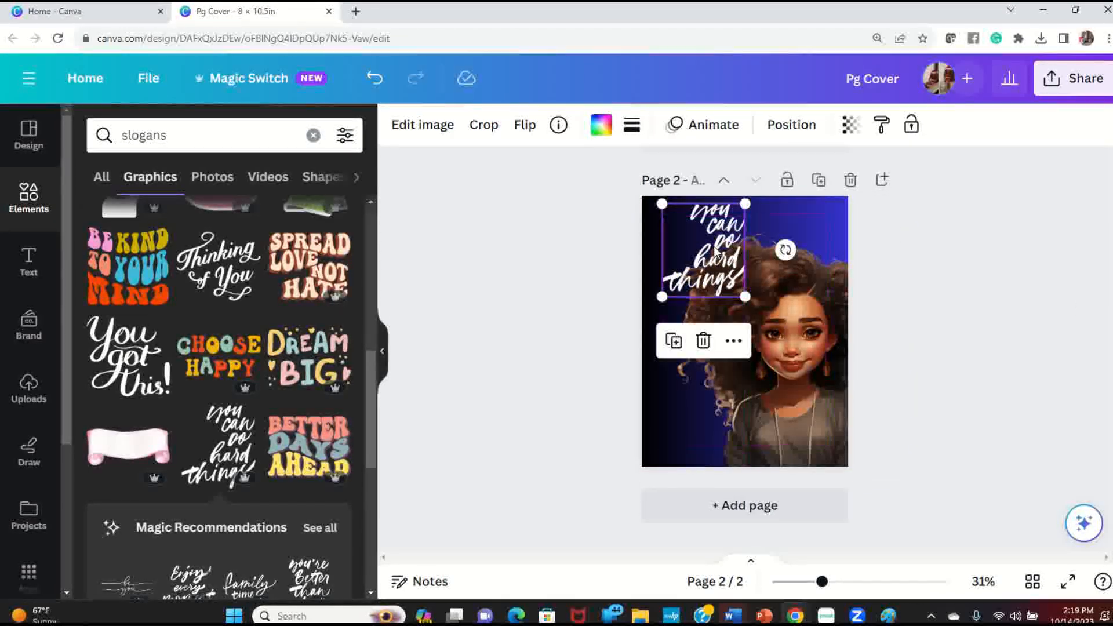
left_click(1029, 358)
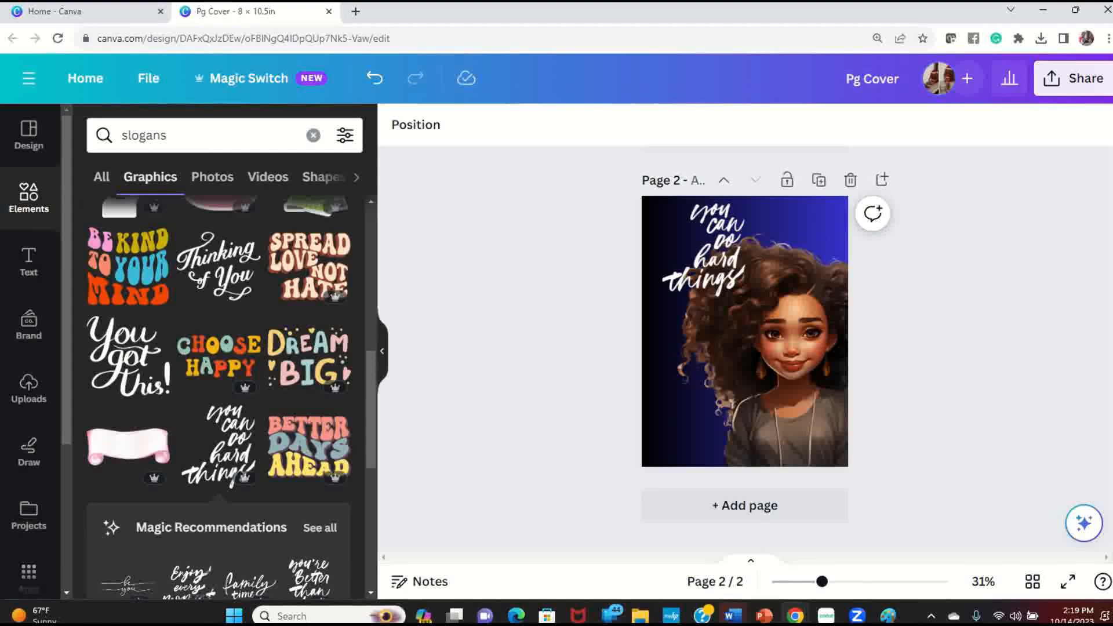
Duplicate page 2 and delete the portrait and the slogan from the copy, keeping only the gradient background.
left_click(819, 183)
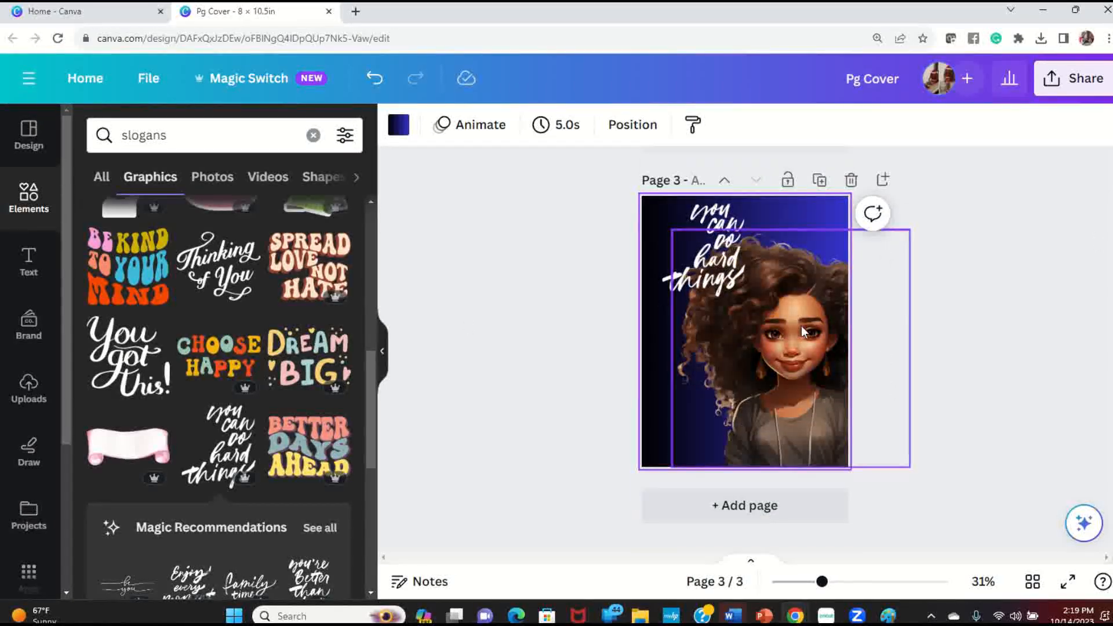
left_click(802, 329)
key("Delete")
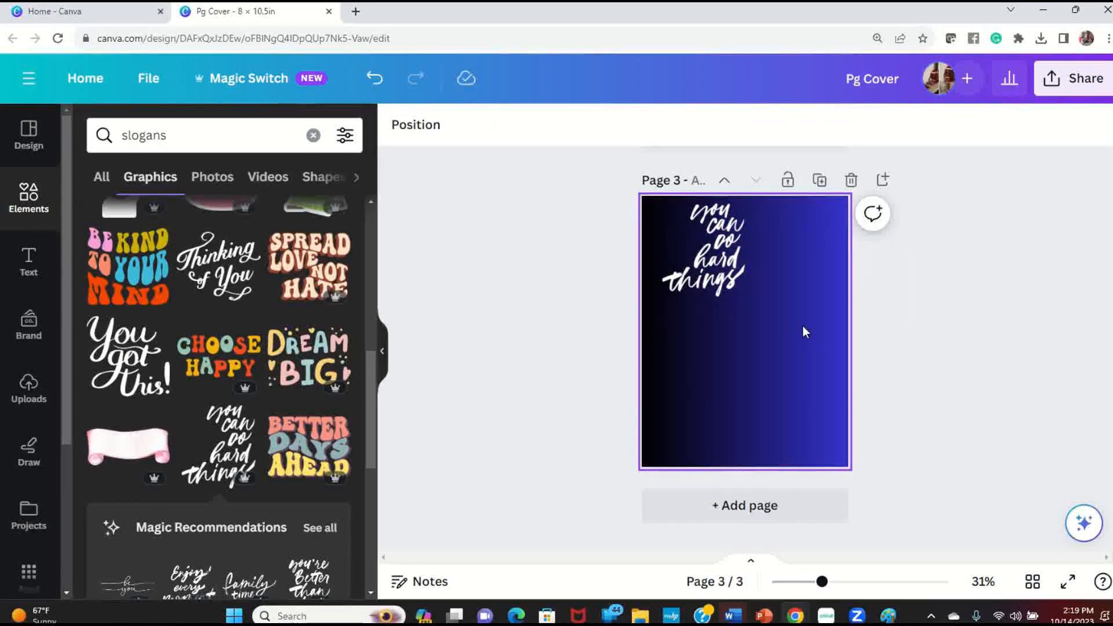
left_click(725, 277)
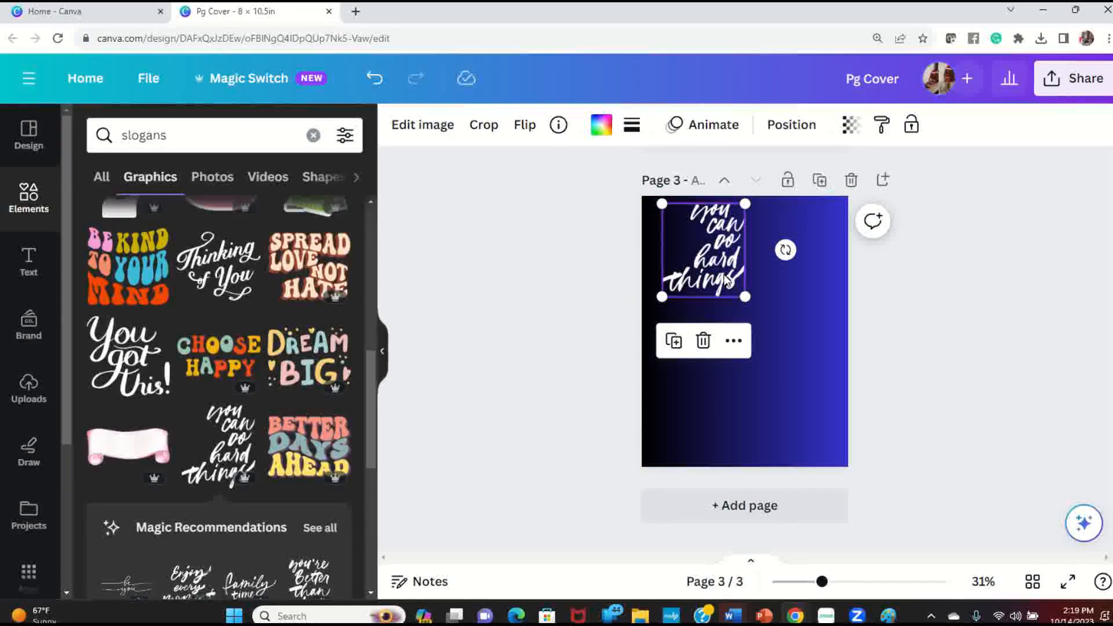
key("Delete")
Review the slogan cover on page 2 and the name cover on page 1.
scroll(805, 366, "up", 5)
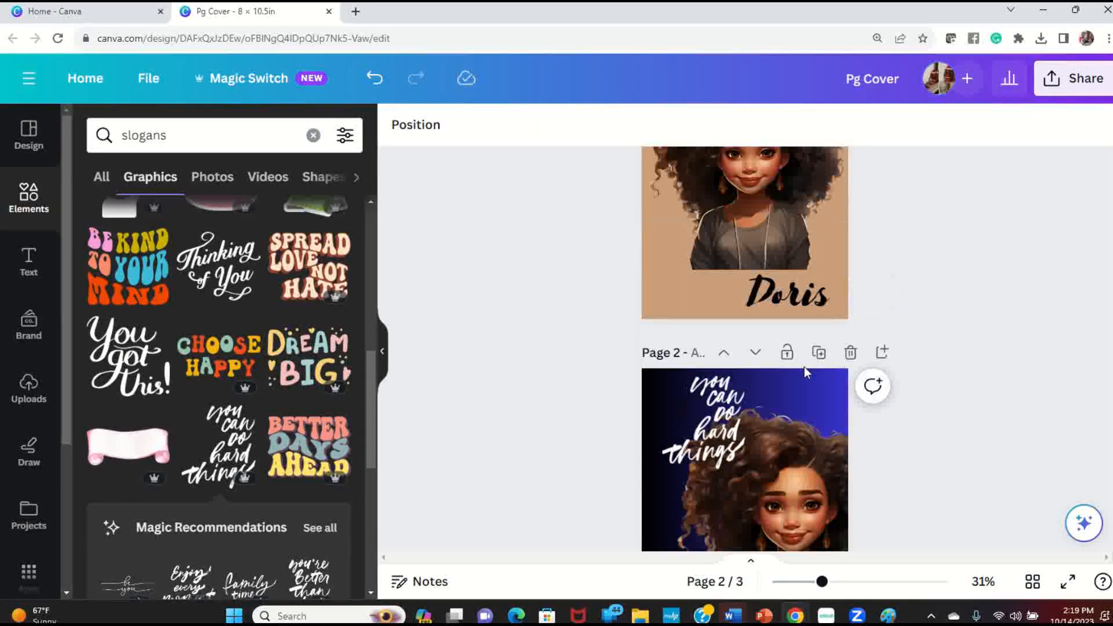
scroll(804, 366, "up", 2)
left_click(828, 302)
scroll(828, 303, "down", 5)
left_click(827, 303)
scroll(811, 398, "down", 2)
scroll(812, 397, "up", 3)
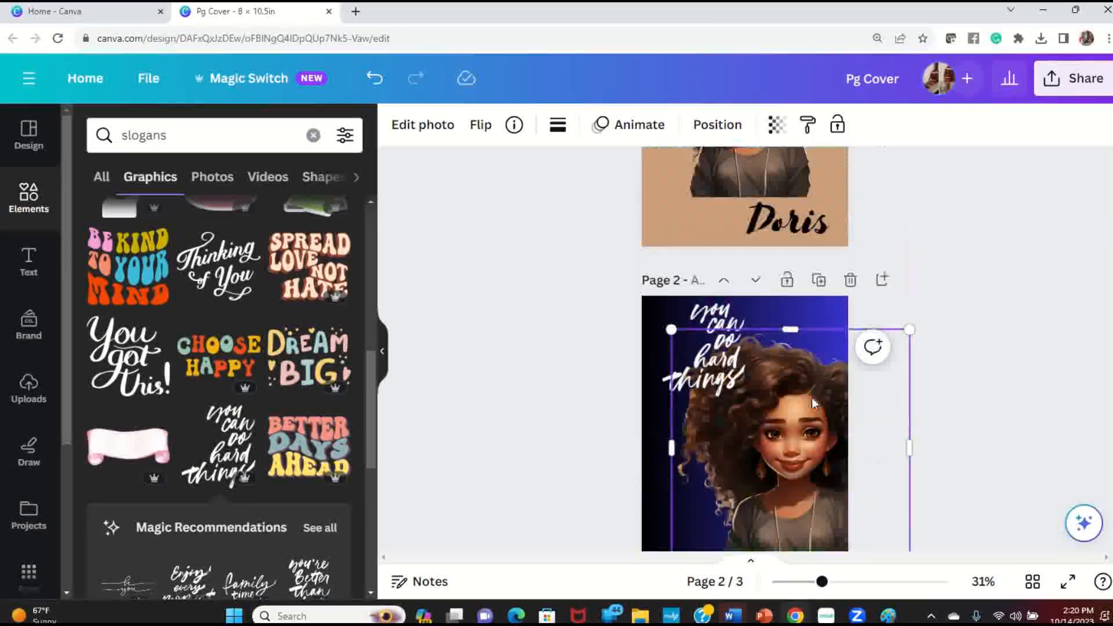
scroll(811, 403, "up", 3)
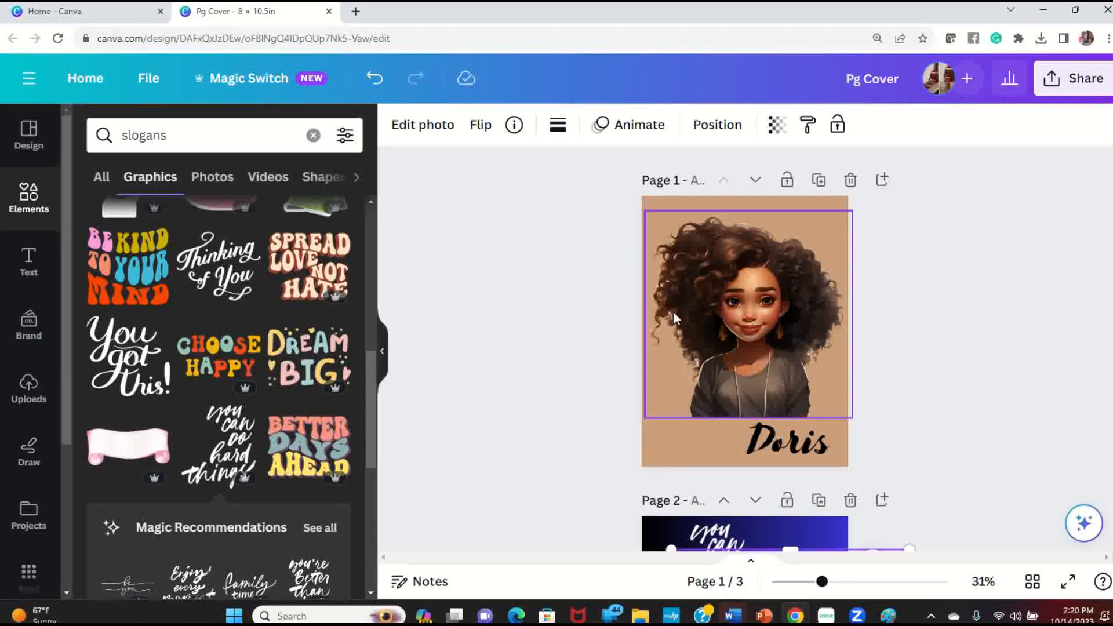
Compare the name cover on page 1 with the slogan cover on page 2, and check the empty gradient page 3.
scroll(786, 320, "down", 3)
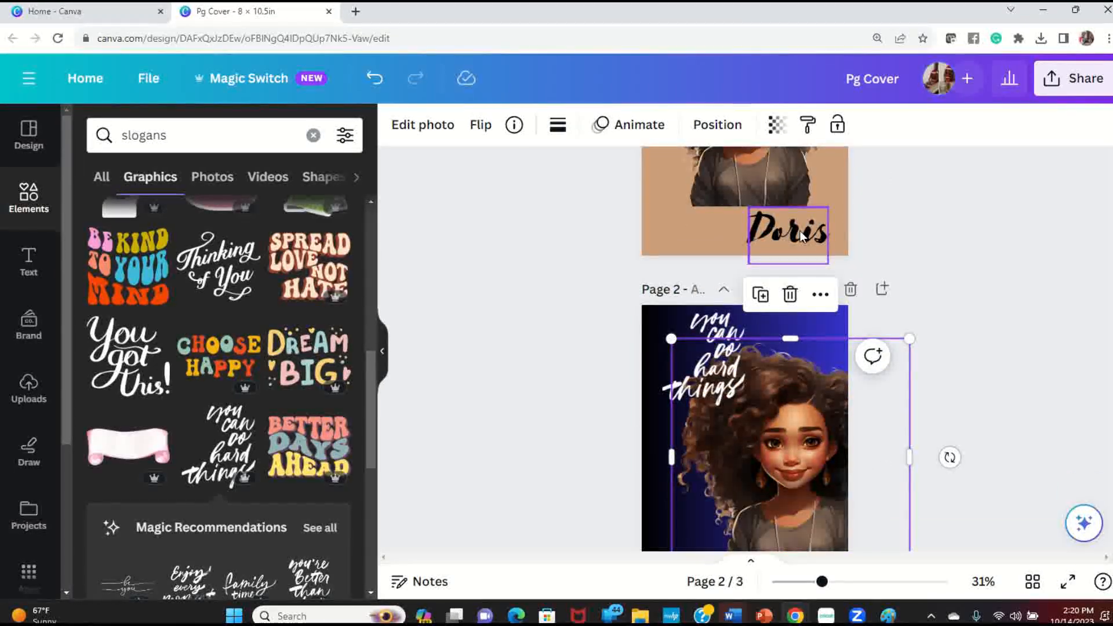
scroll(797, 232, "down", 2)
scroll(731, 308, "up", 3)
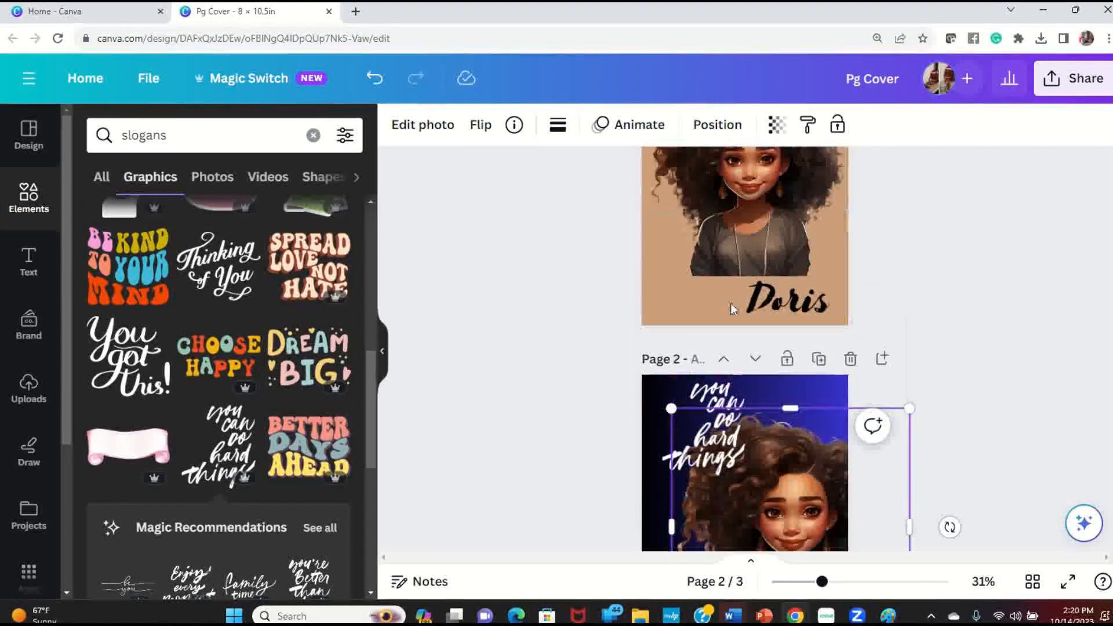
scroll(800, 375, "down", 3)
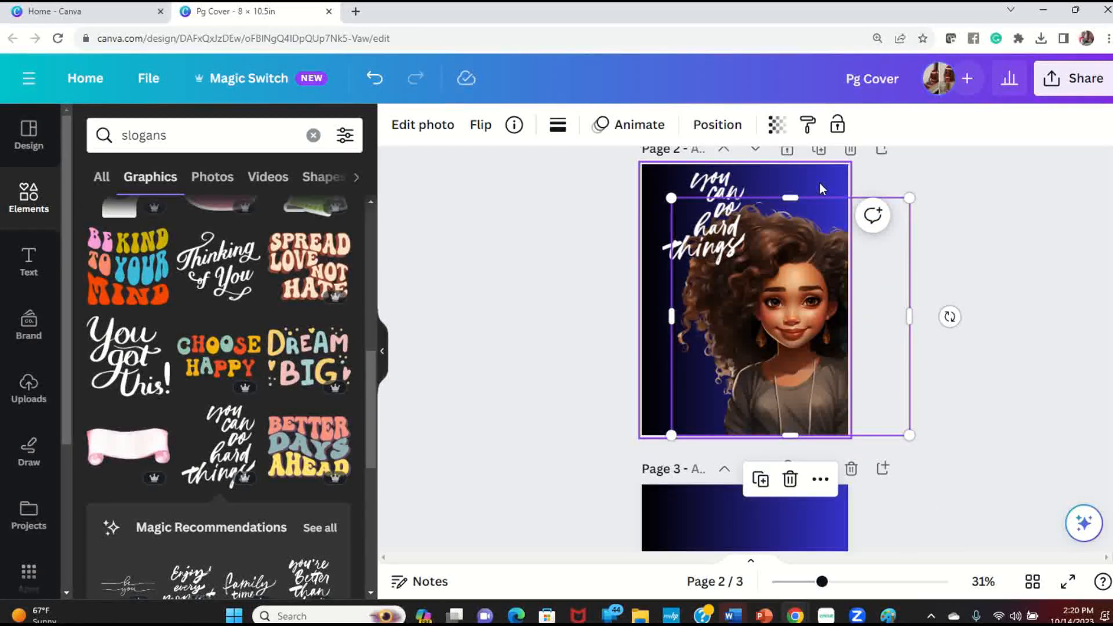
left_click(1069, 349)
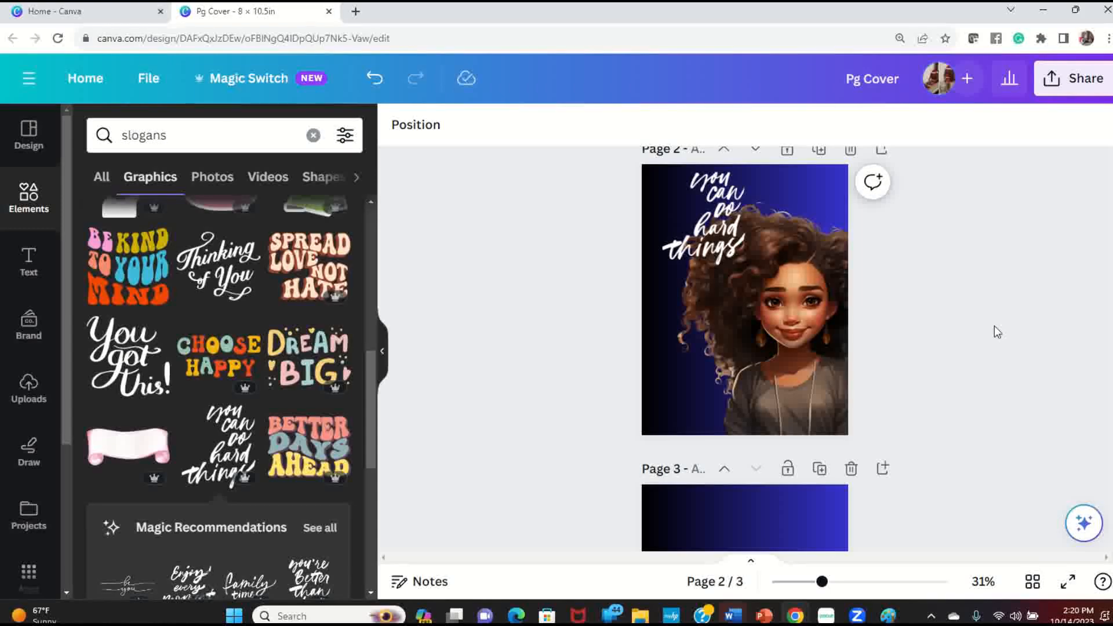
scroll(994, 327, "down", 3)
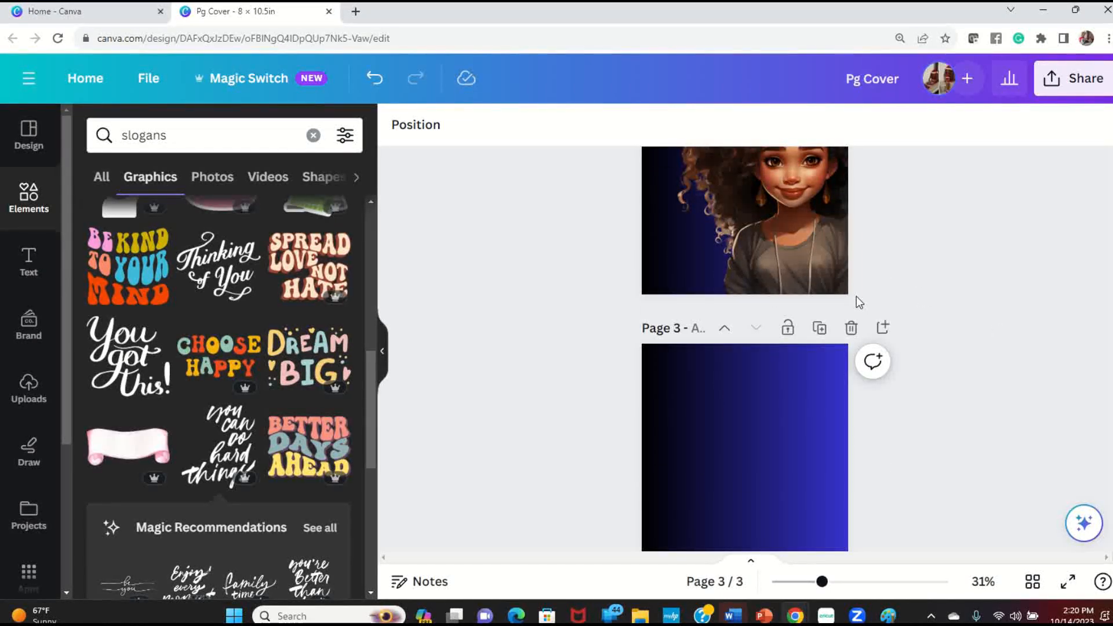
scroll(857, 298, "down", 3)
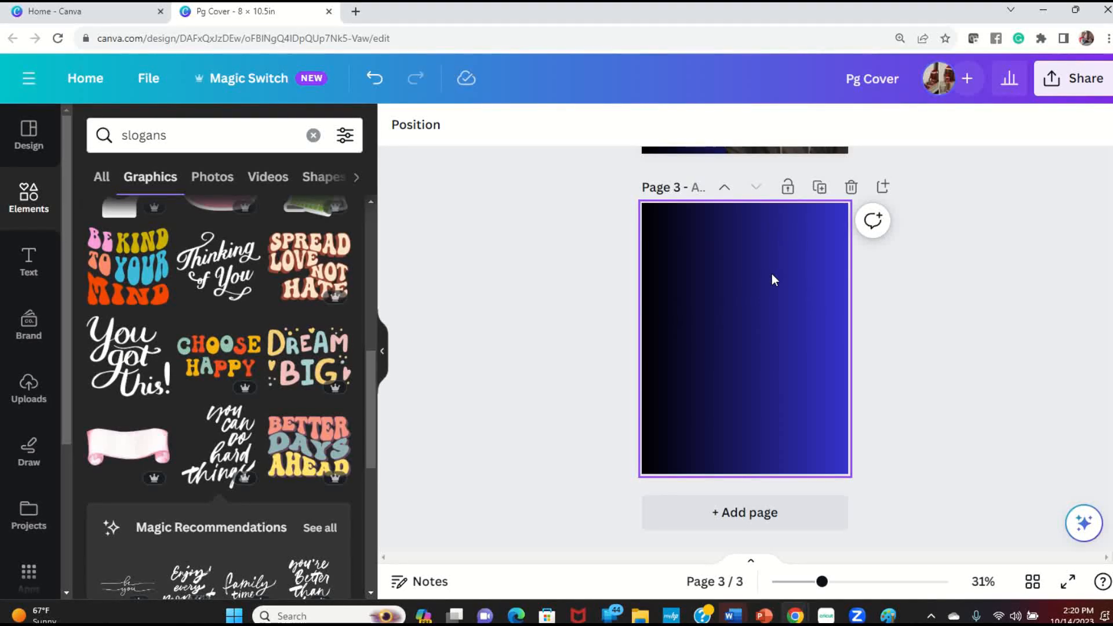
Find a graphic under the search term "background" and place the multicoloured brush-stroke graphic in the middle of page 3.
left_click(17, 206)
left_click(254, 136)
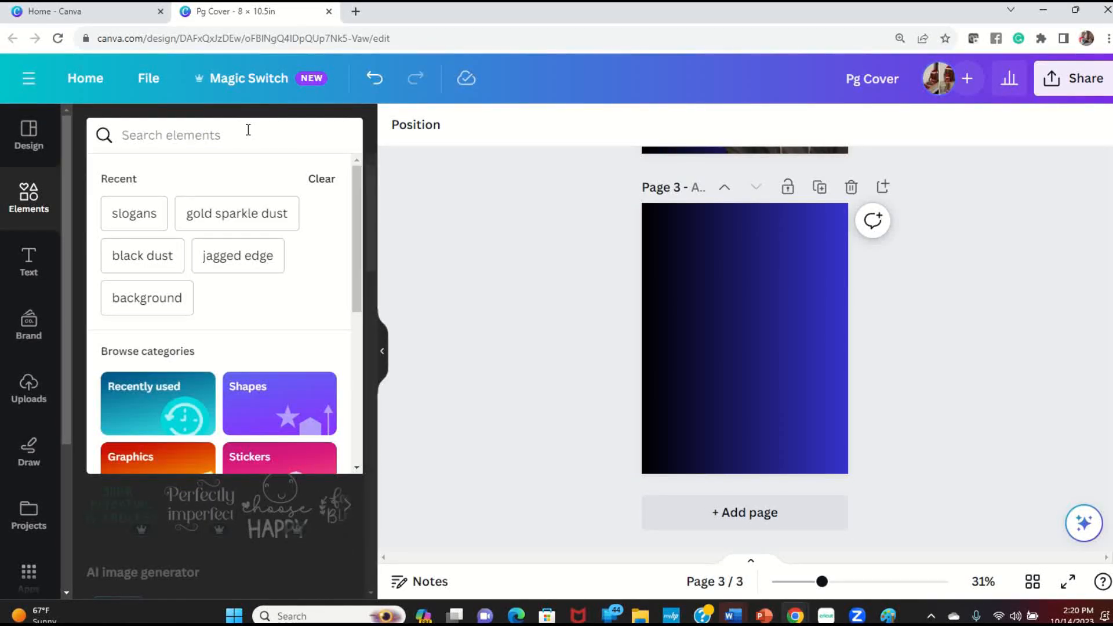
left_click(179, 307)
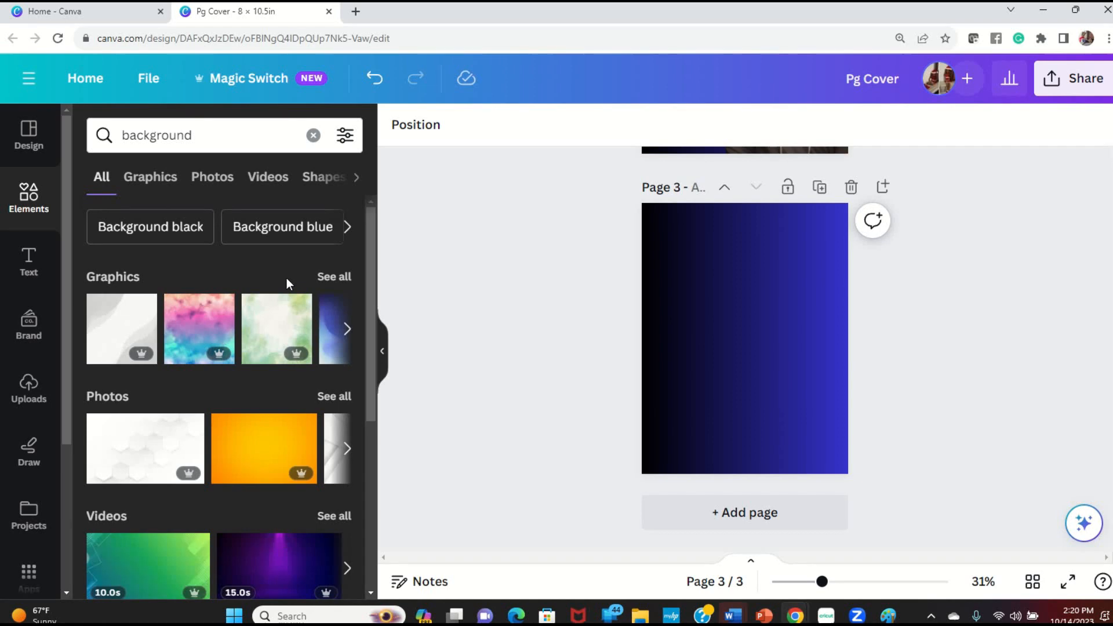
left_click(343, 278)
scroll(275, 373, "down", 3)
scroll(276, 374, "down", 1)
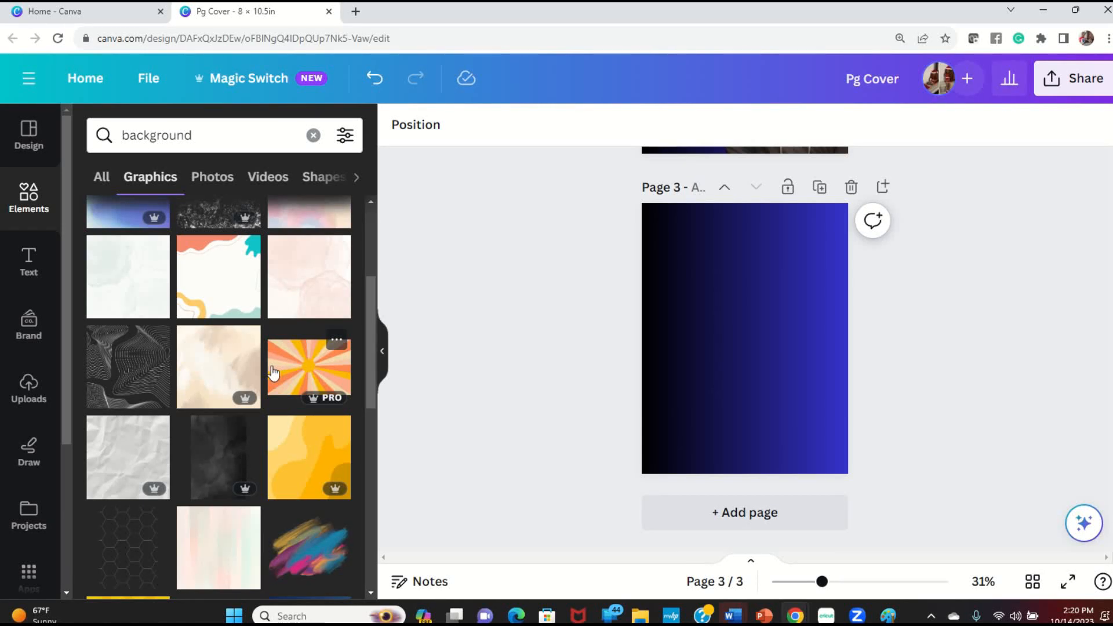
left_click(323, 553)
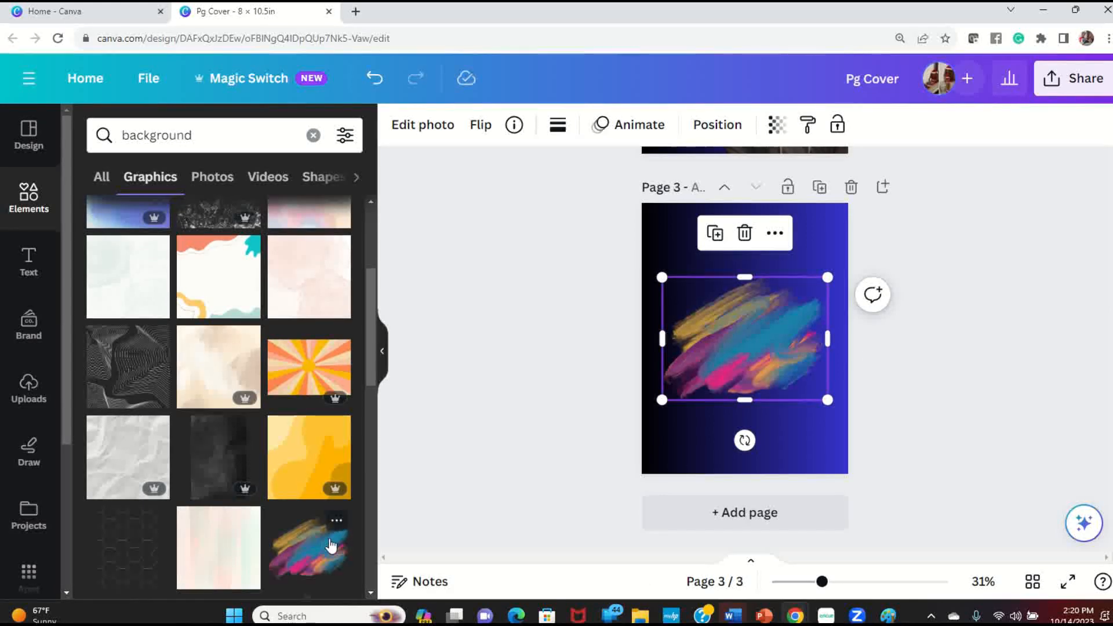
scroll(348, 522, "down", 3)
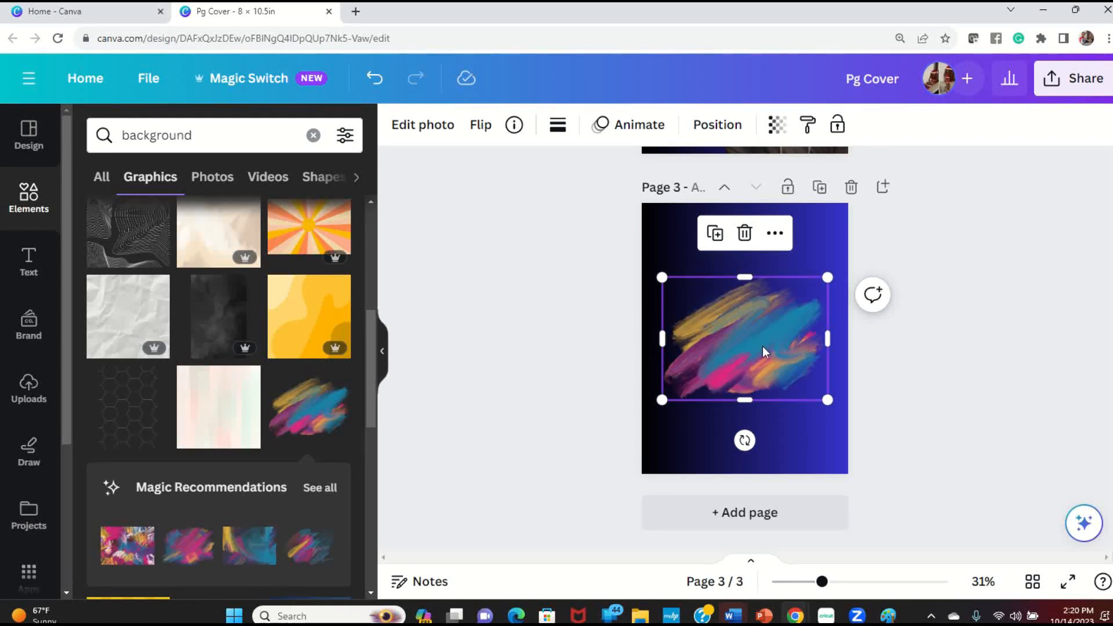
left_click_drag(764, 353, 760, 343)
left_click(931, 357)
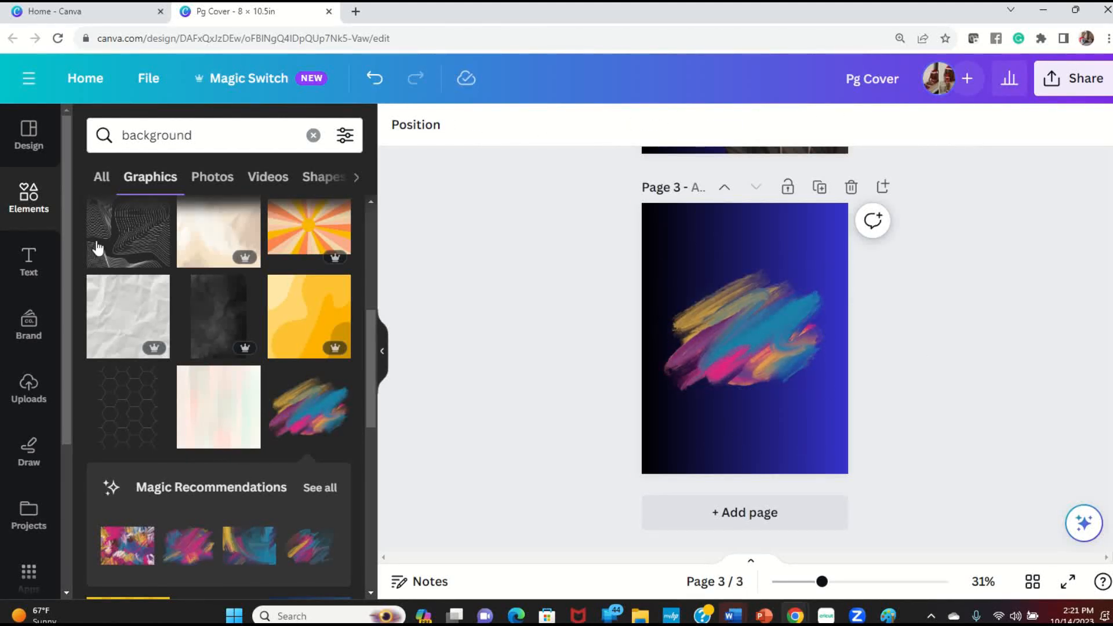
Place the uploaded portrait with the grey top along page 3's bottom edge and remove its background with BG Remover.
left_click(38, 397)
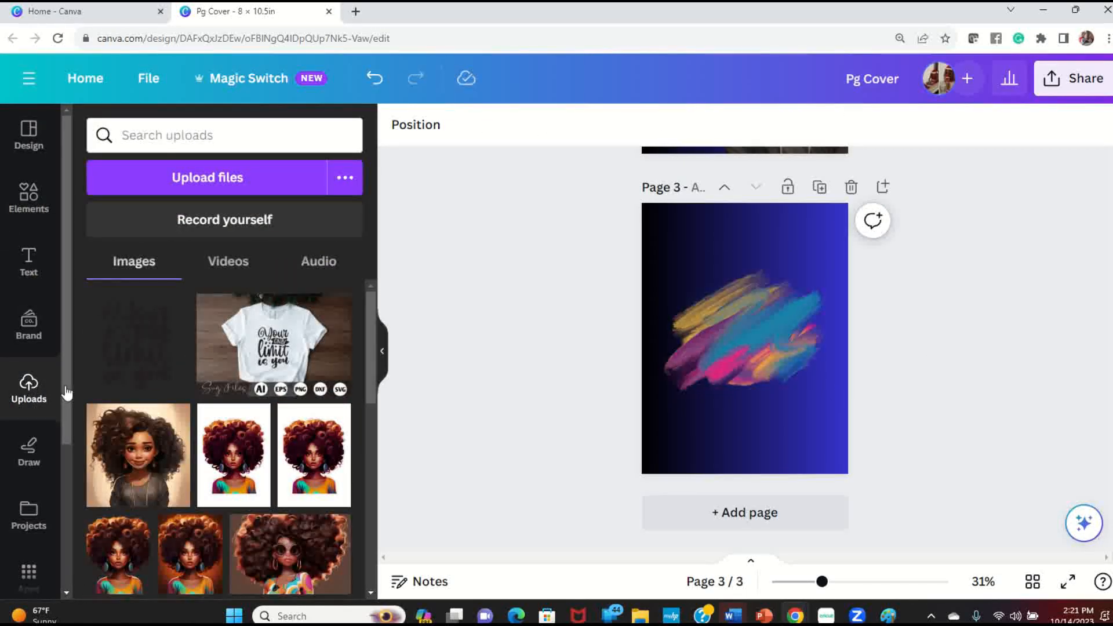
left_click(162, 476)
left_click_drag(756, 307, 753, 336)
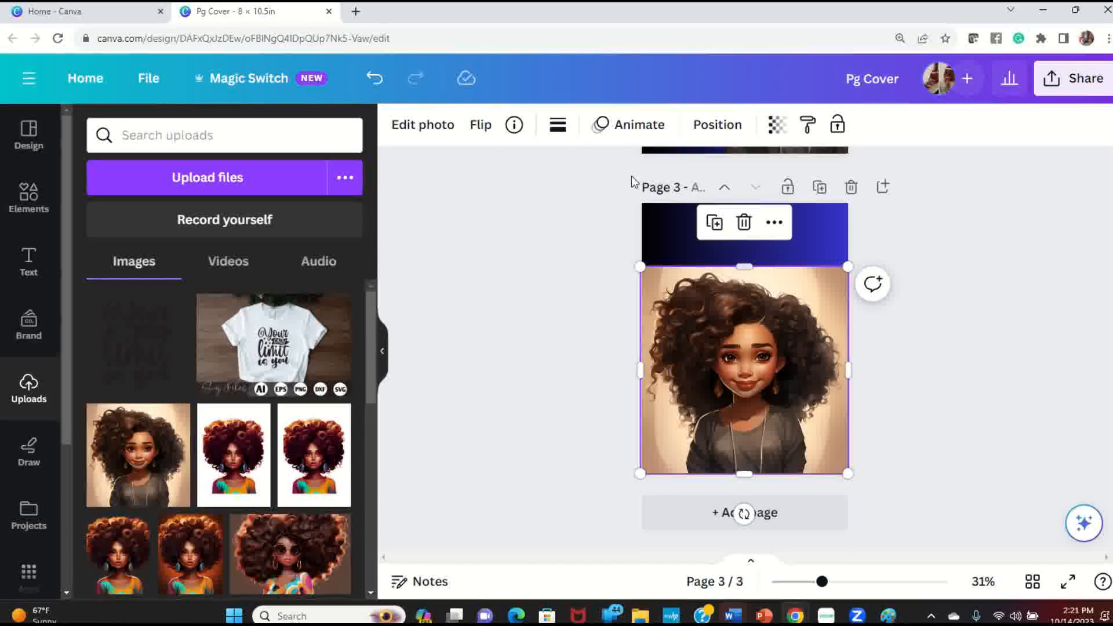
left_click(444, 130)
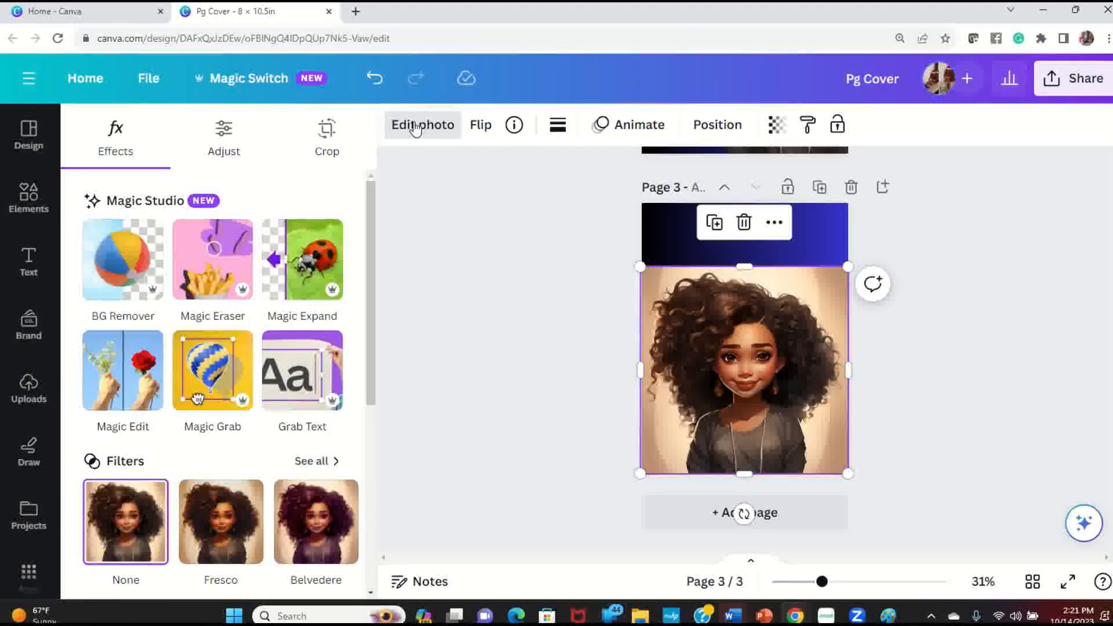
left_click(162, 284)
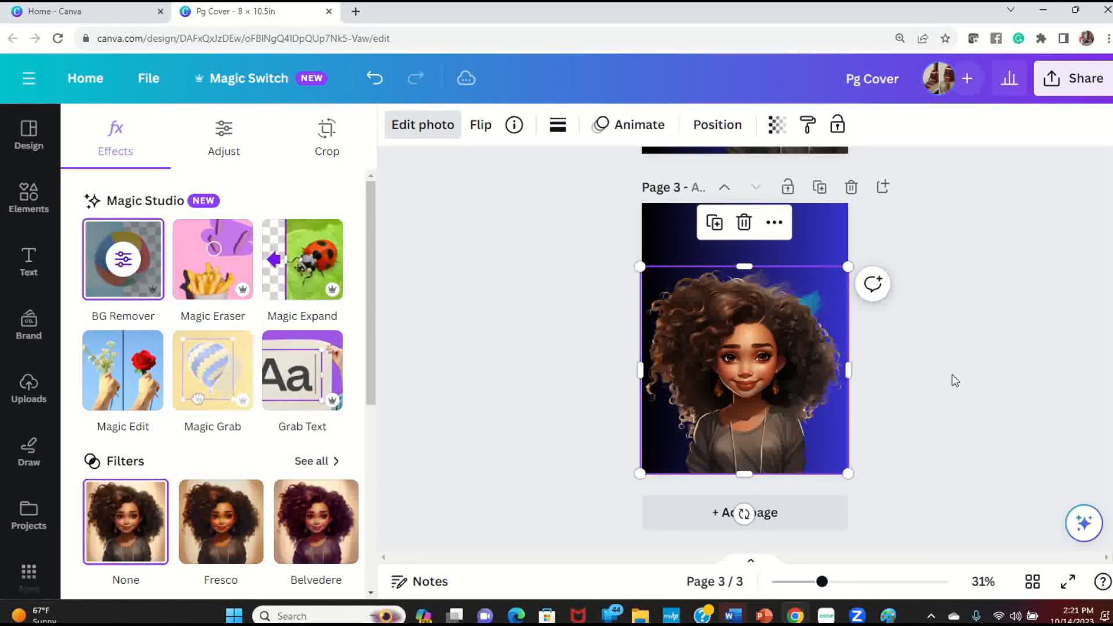
Move the portrait out of the way, enlarge the brush strokes across page 3's upper half, and set the portrait back at the page's bottom edge.
left_click_drag(740, 367, 743, 430)
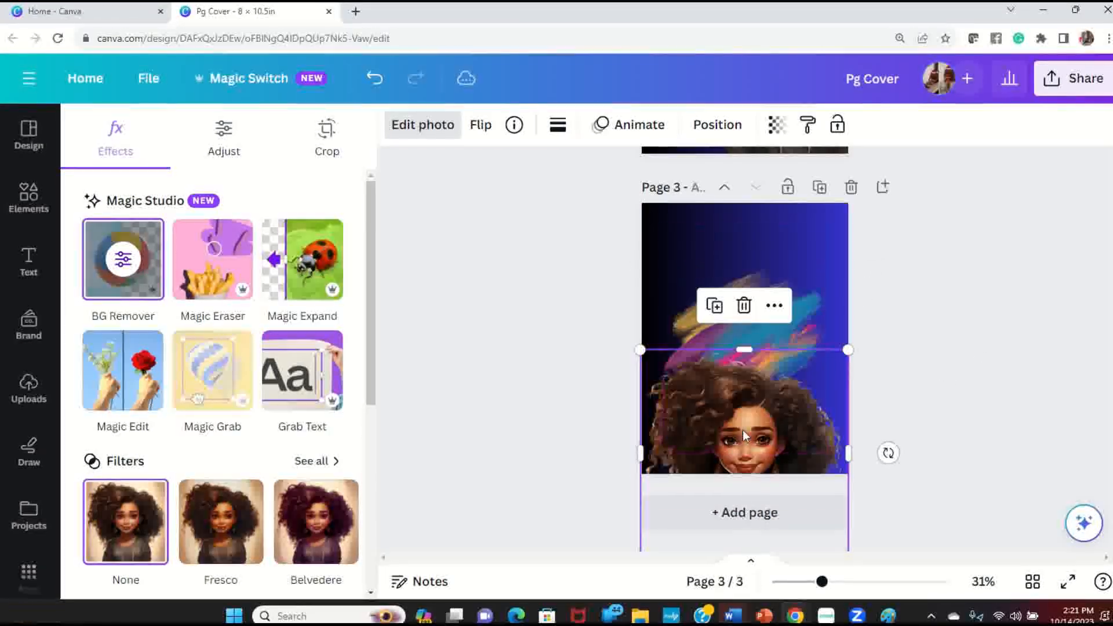
left_click(729, 277)
left_click_drag(661, 269, 600, 223)
left_click_drag(748, 313, 765, 301)
left_click(772, 458)
left_click_drag(772, 458, 804, 396)
left_click_drag(796, 378, 808, 356)
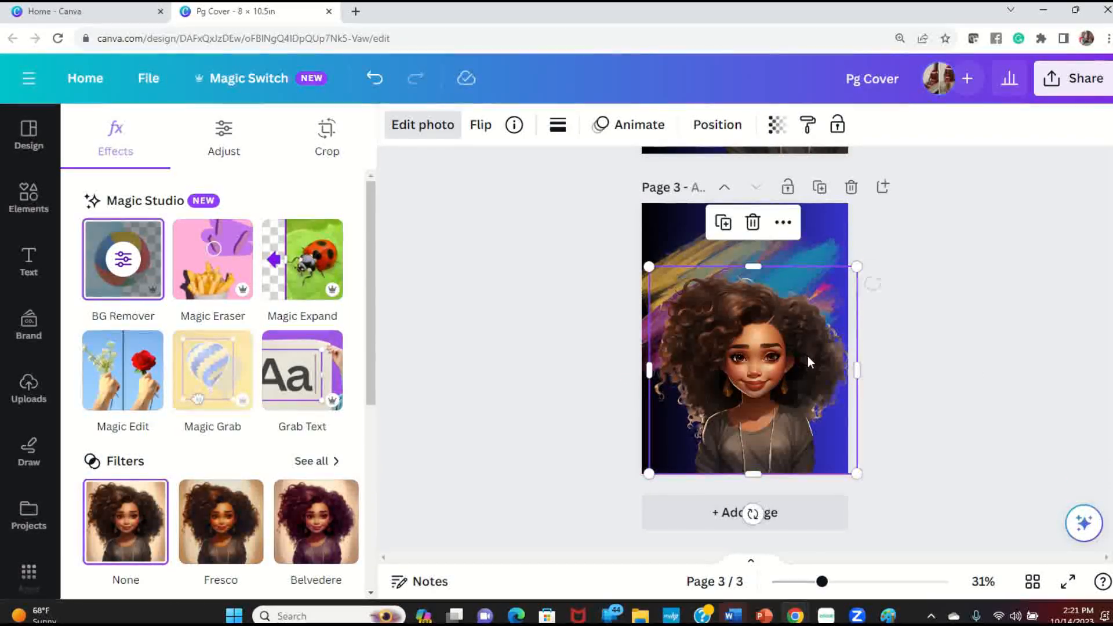
left_click(972, 392)
Resize the portrait from its upper corners so it fills page 3's lower right area and leaves the brush strokes exposed at the upper left.
left_click(711, 375)
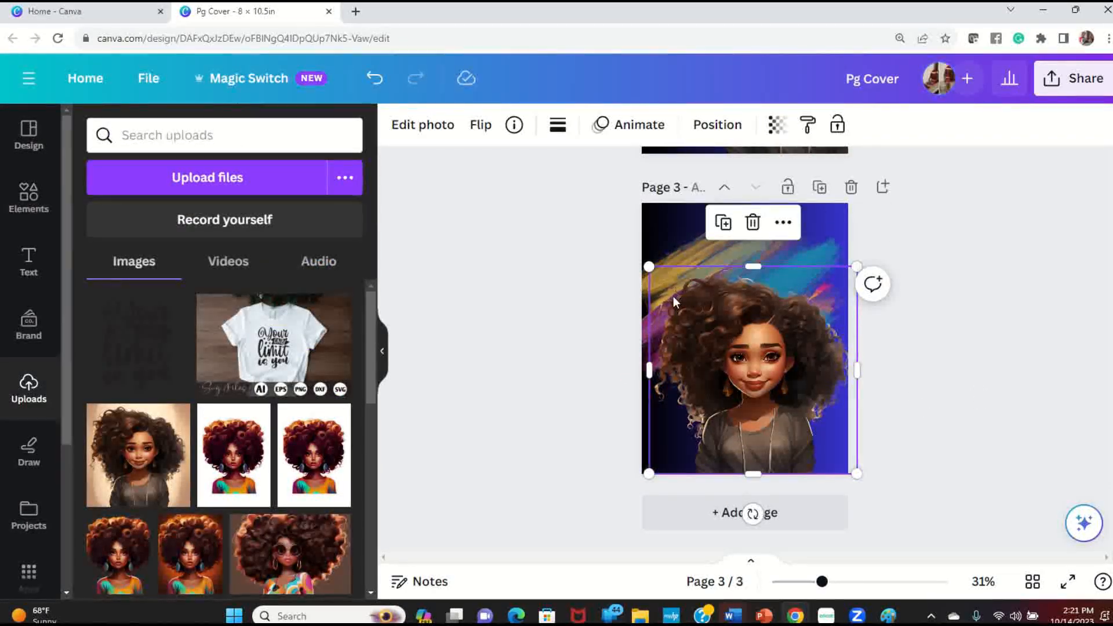
left_click_drag(650, 267, 692, 311)
mouse_move(779, 409)
left_mouse_down()
mouse_move(774, 399)
mouse_move(781, 410)
left_mouse_up()
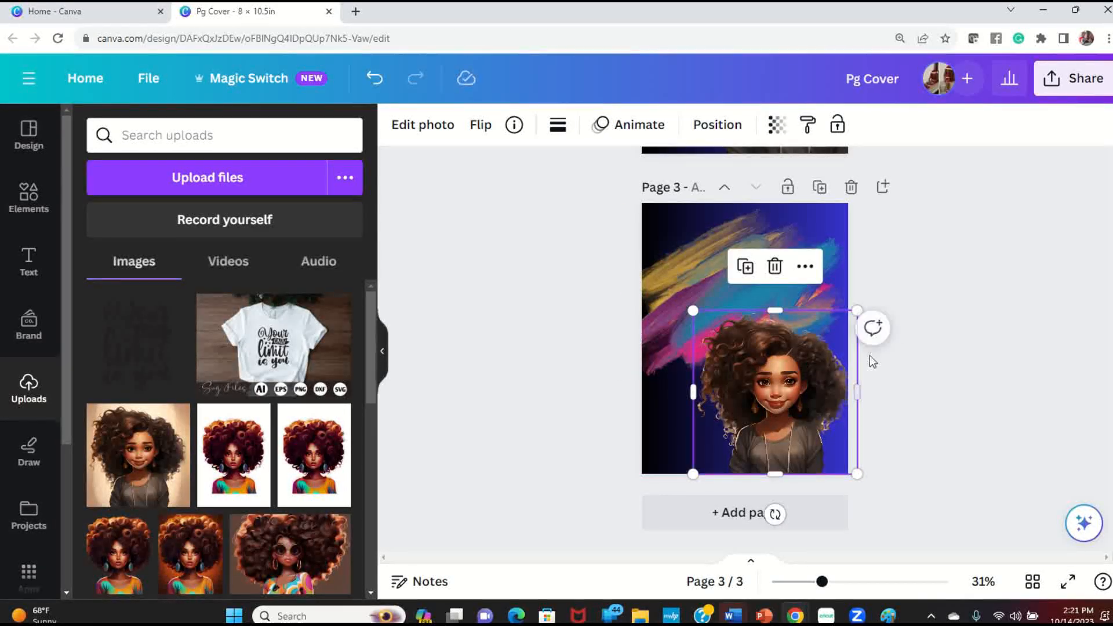
left_click_drag(858, 306, 894, 273)
left_click_drag(803, 379, 800, 379)
left_click(935, 399)
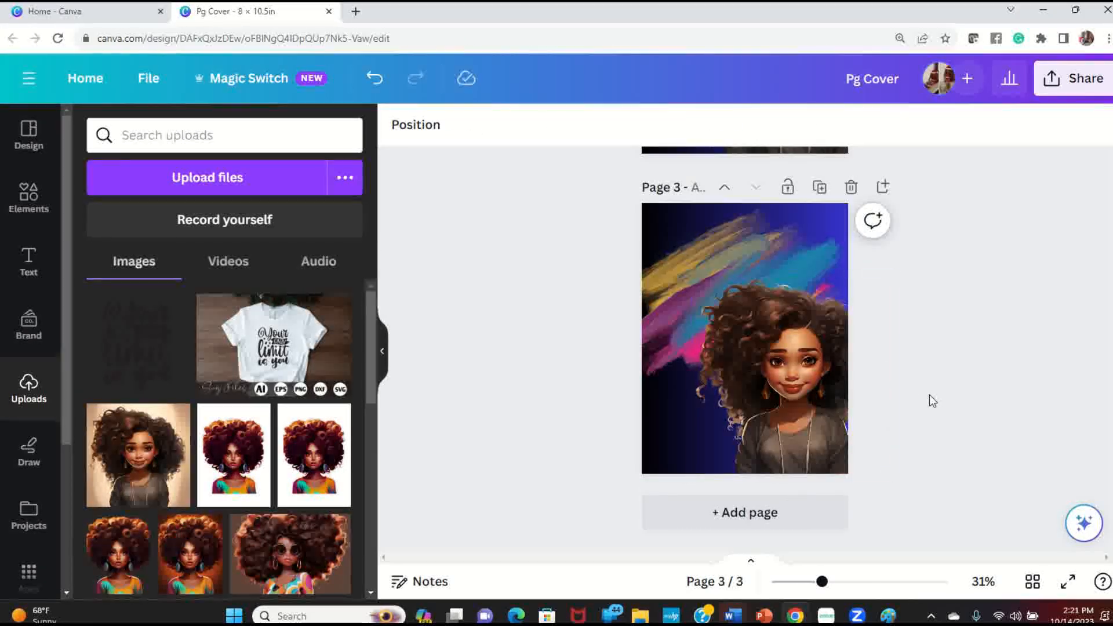
Try the uploaded black "limit is you" lettering on page 3 and delete it again.
left_click(144, 364)
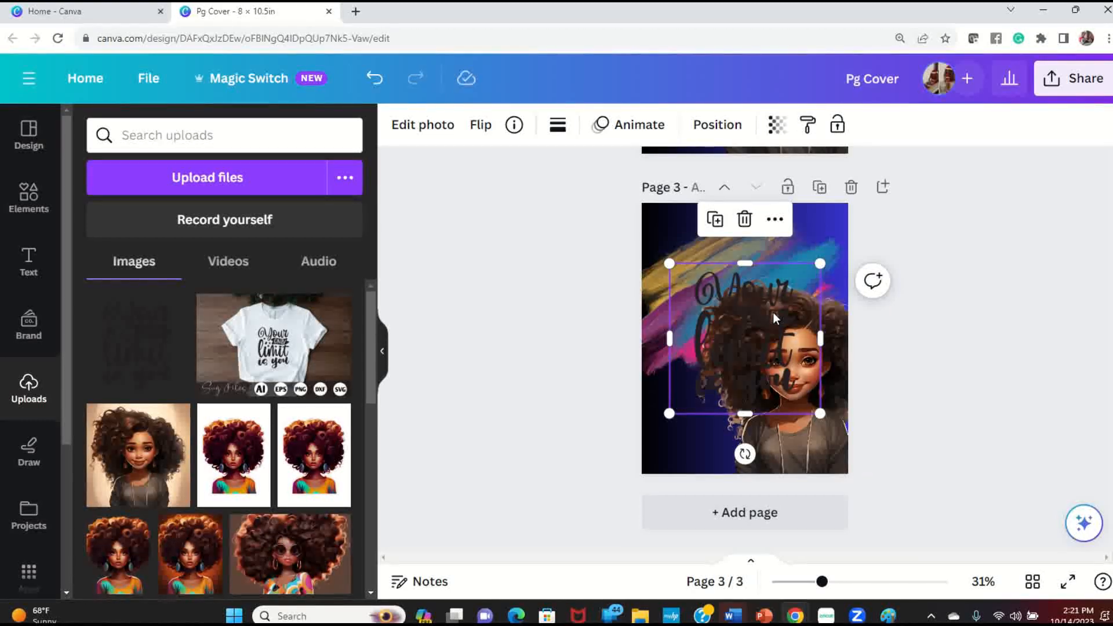
key("Delete")
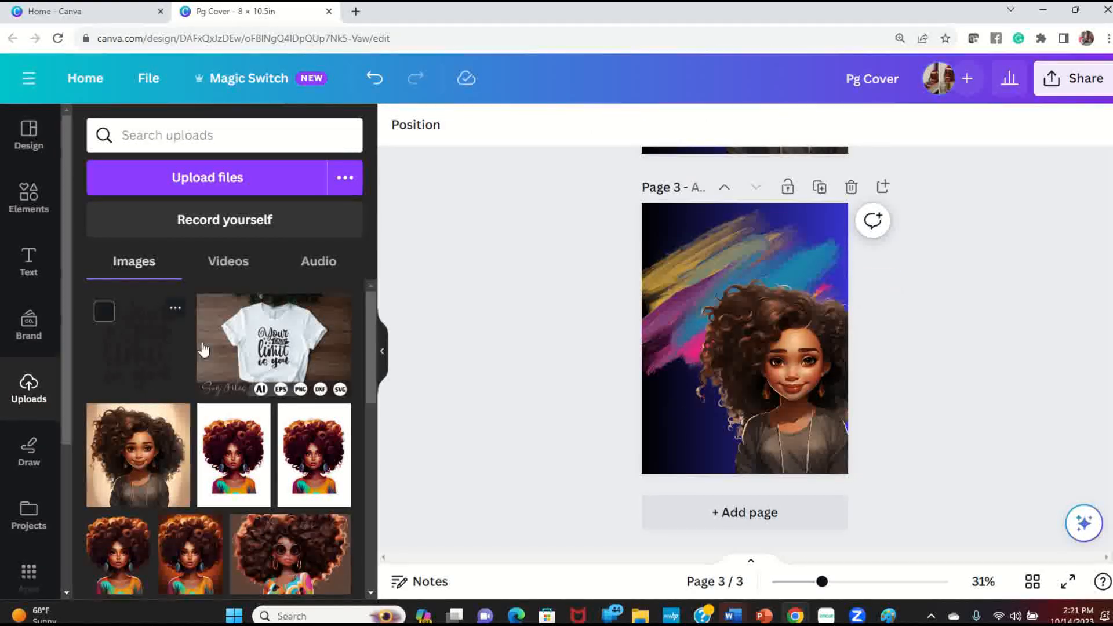
Copy the white "you can do hard things" slogan from page 2 onto page 3 and shift it slightly left over the brush strokes.
scroll(655, 294, "up", 3)
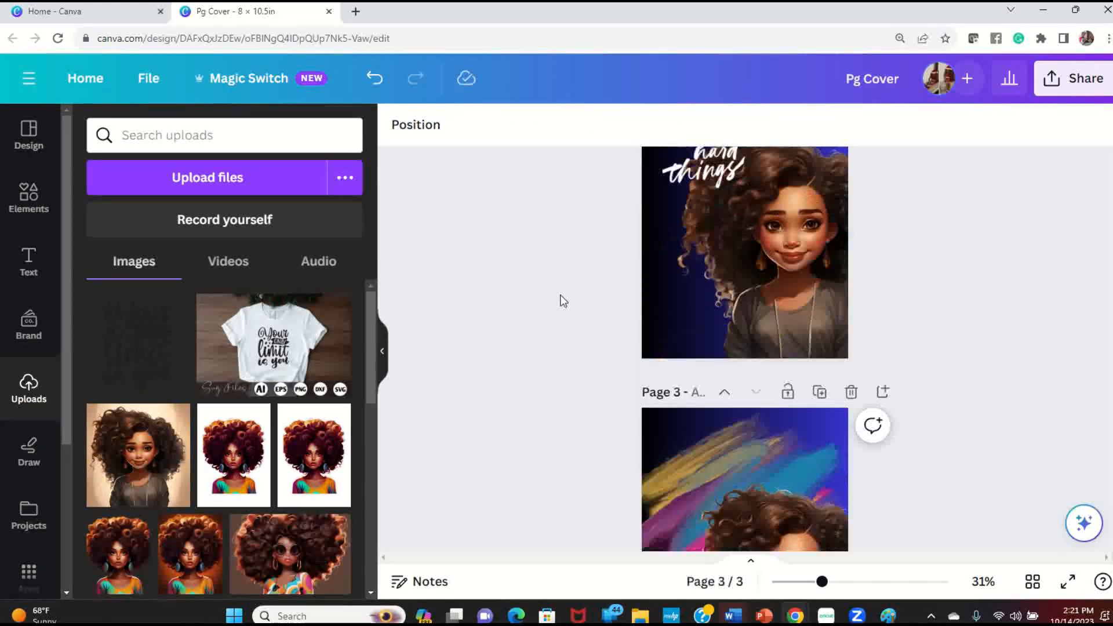
left_click(718, 172)
right_click(720, 174)
left_click(792, 196)
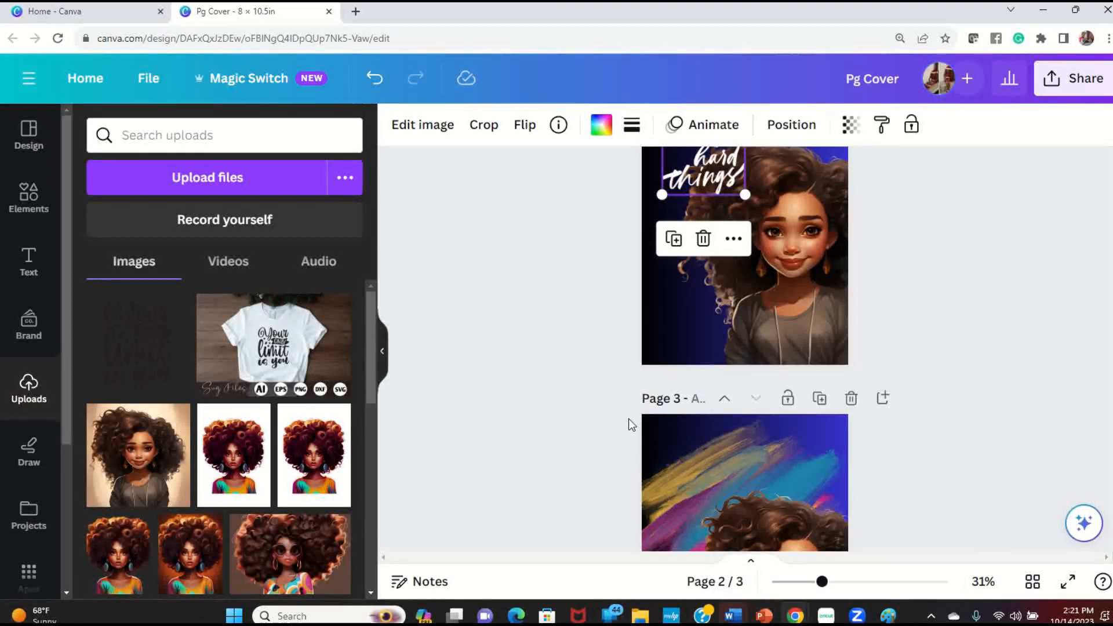
scroll(632, 417, "down", 3)
right_click(676, 217)
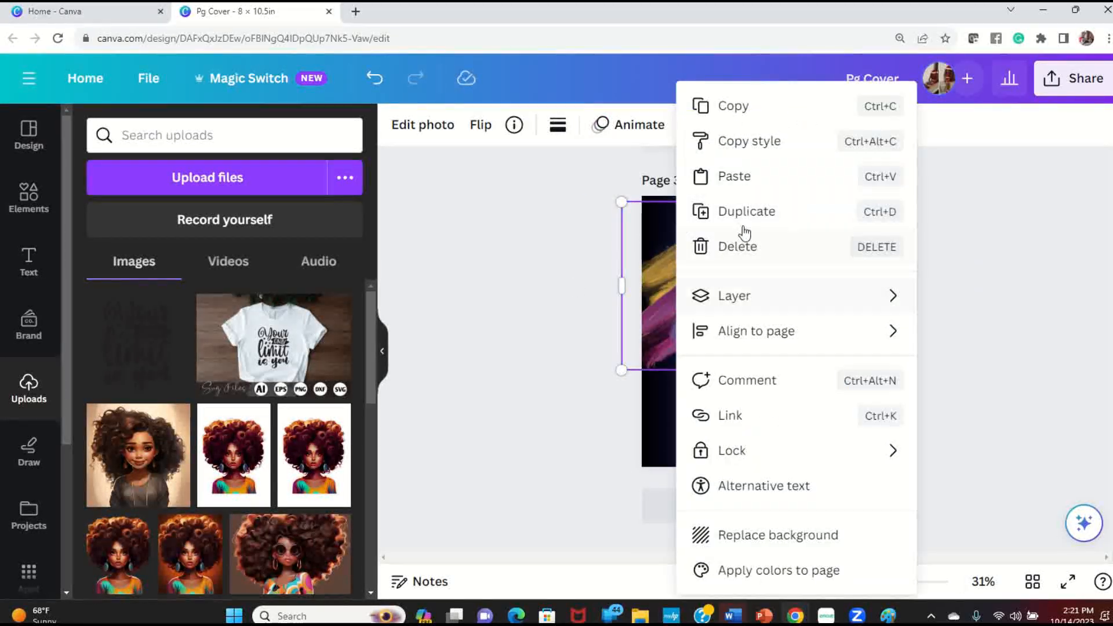
left_click(728, 175)
left_click(714, 257)
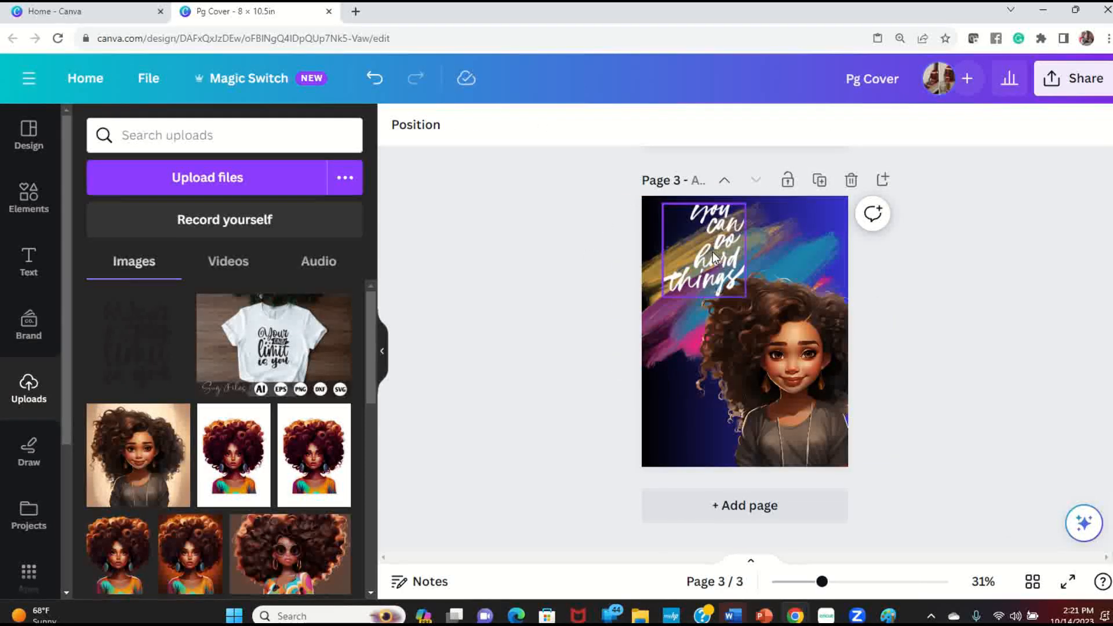
left_click_drag(715, 257, 703, 259)
left_click(975, 320)
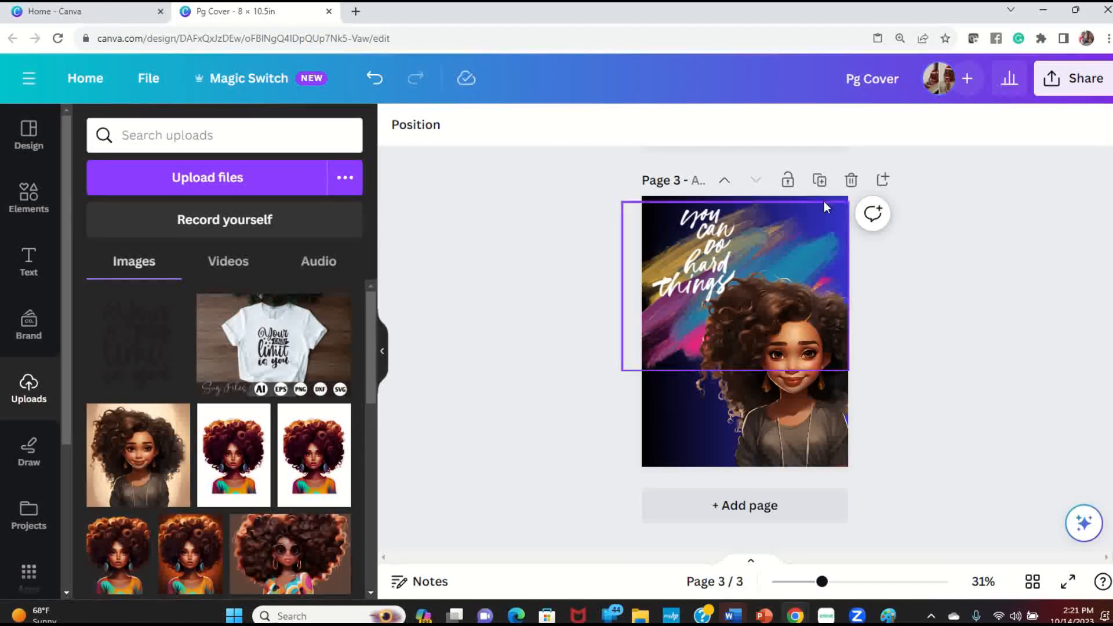
Rotate the brush strokes on page 3 counterclockwise to a steeper slant, then reposition and enlarge them to cover more of the page's height.
left_click(804, 249)
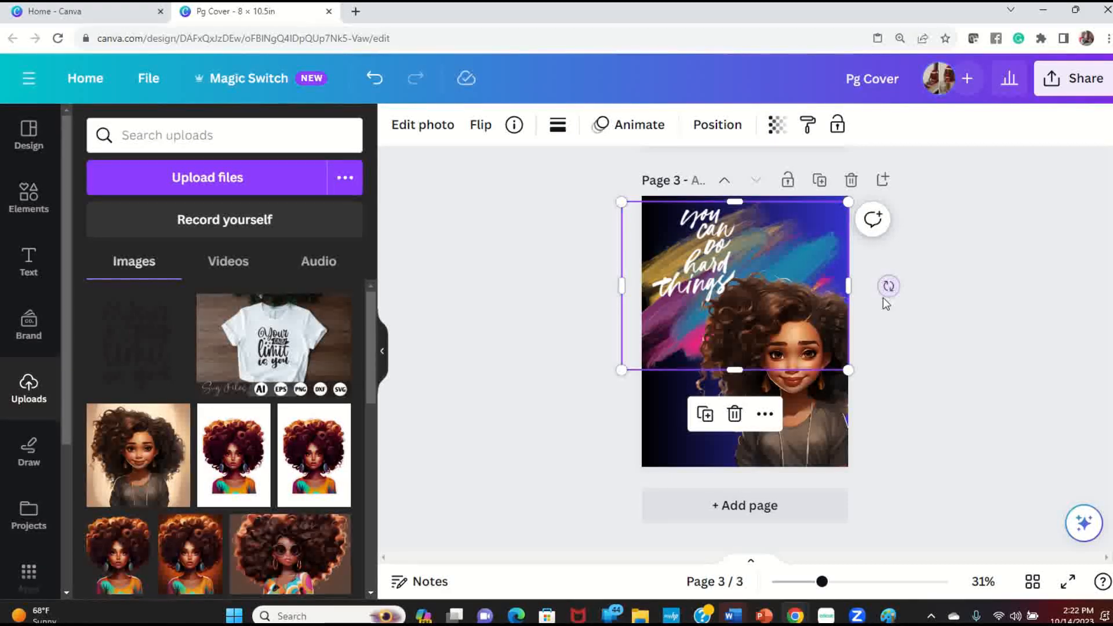
left_click_drag(889, 286, 862, 199)
left_click_drag(777, 230, 769, 275)
left_click_drag(771, 198, 788, 140)
left_click(947, 334)
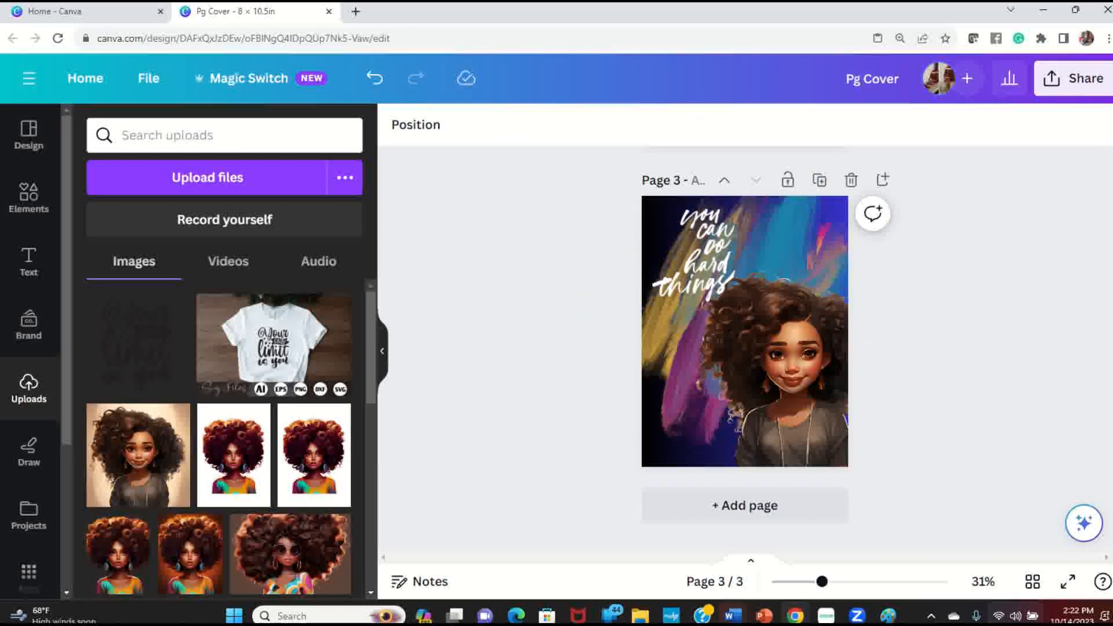
Preview the covers in full screen, exit the preview, and look through the pages down to page 3.
left_click(1068, 582)
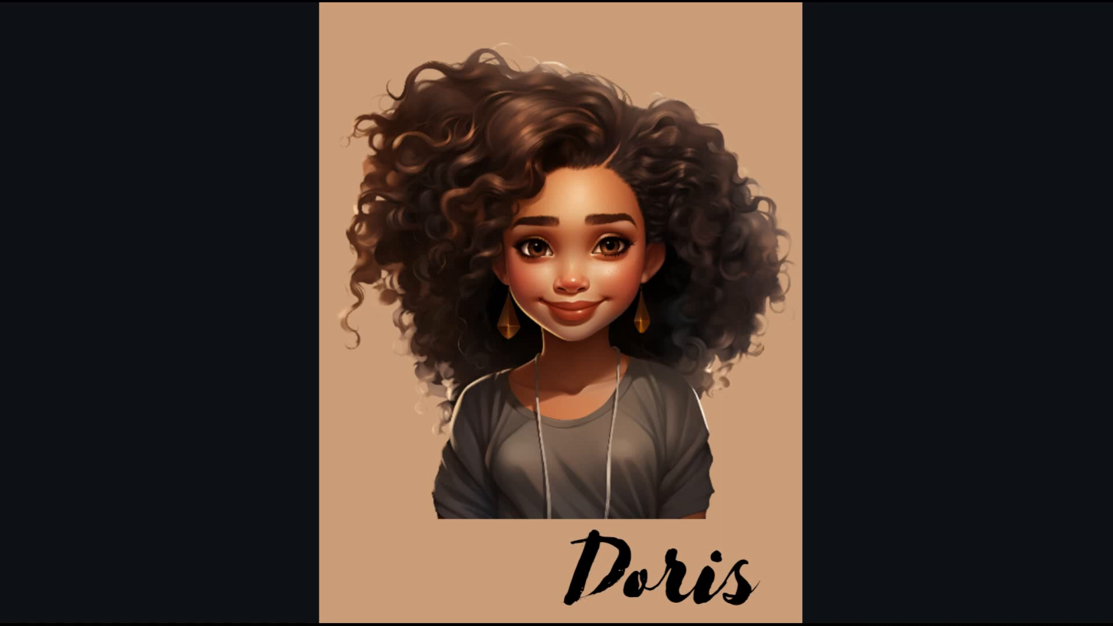
key("Escape")
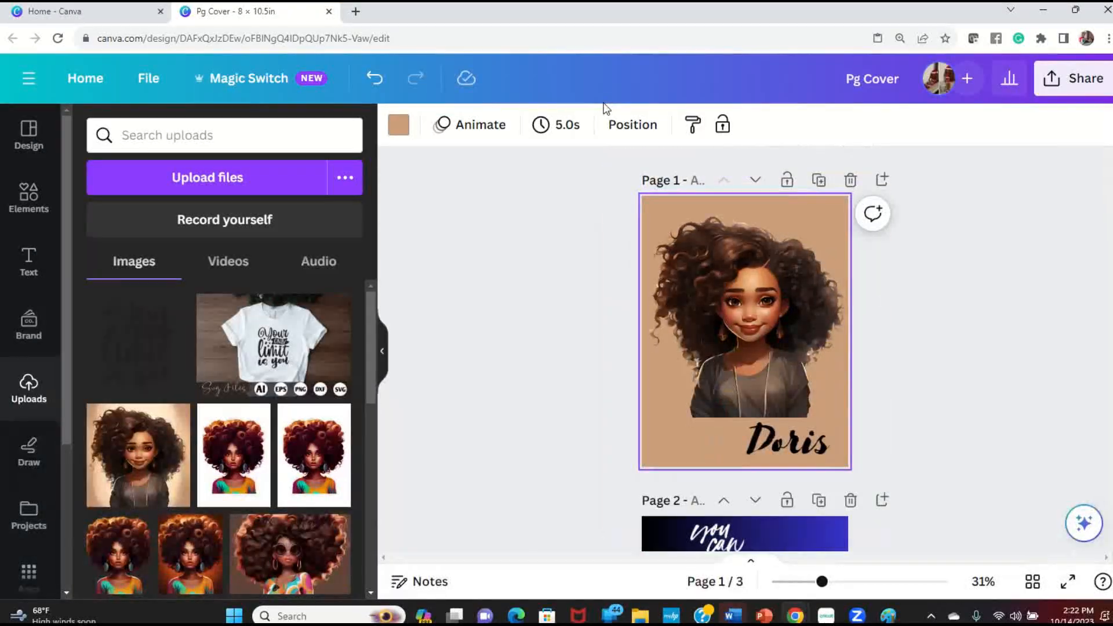
scroll(637, 307, "down", 3)
scroll(631, 313, "down", 8)
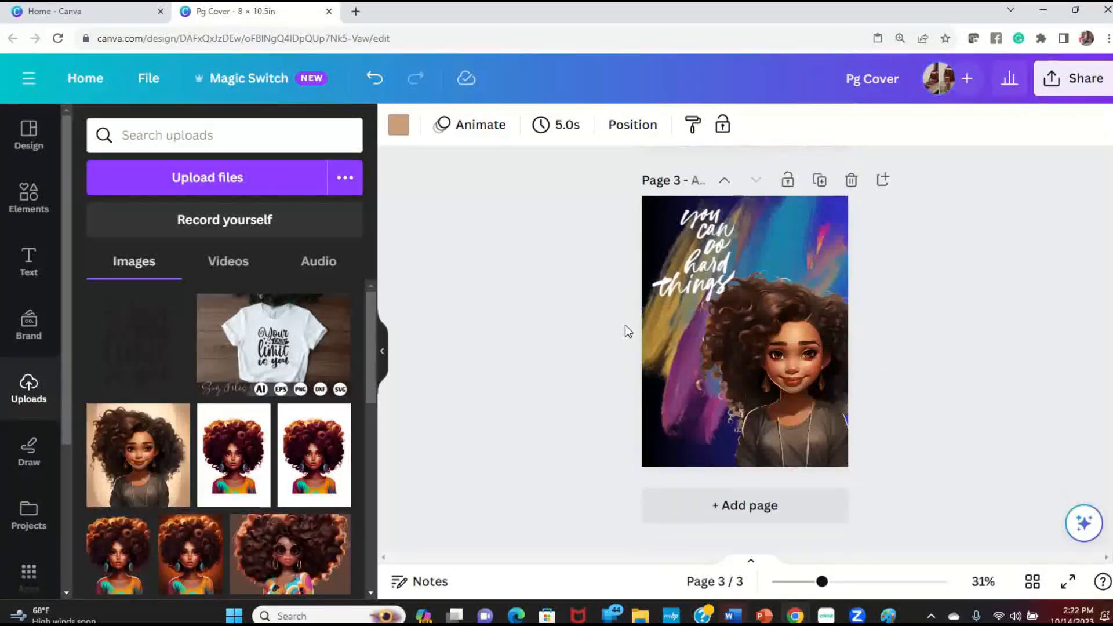
Add a fourth page to the design and set its background to solid black #000000.
left_click(806, 510)
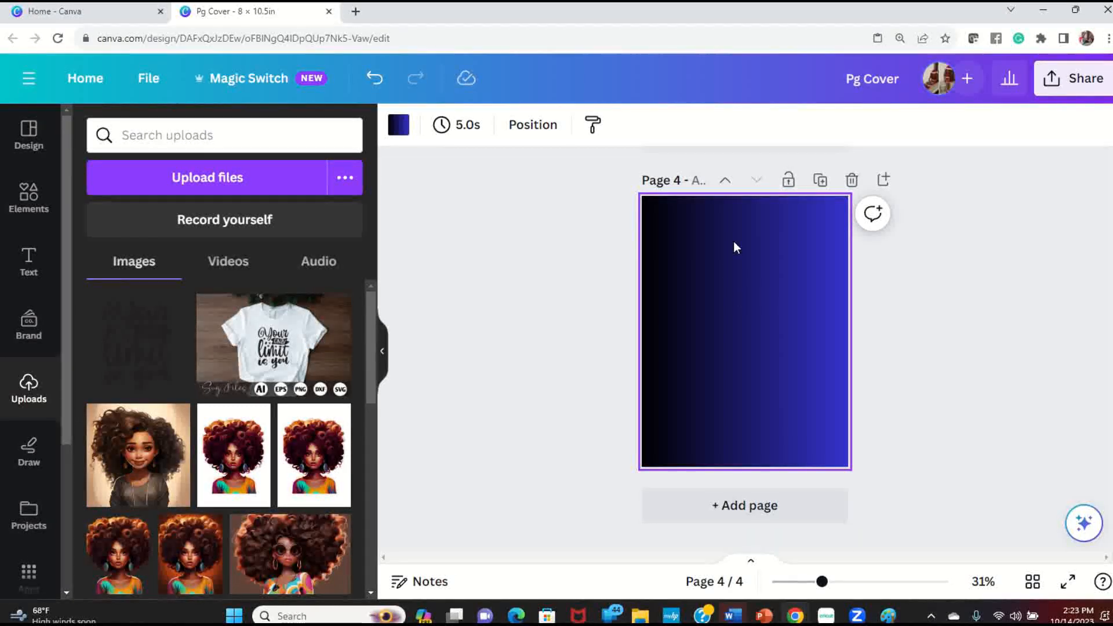
left_click(398, 125)
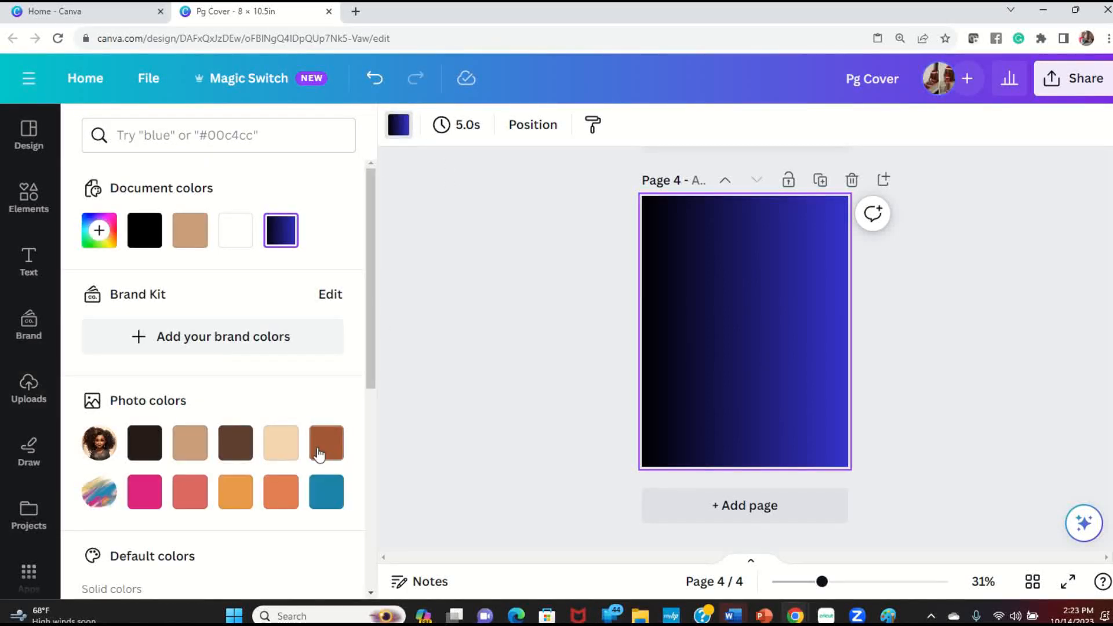
scroll(236, 472, "down", 3)
scroll(238, 496, "down", 3)
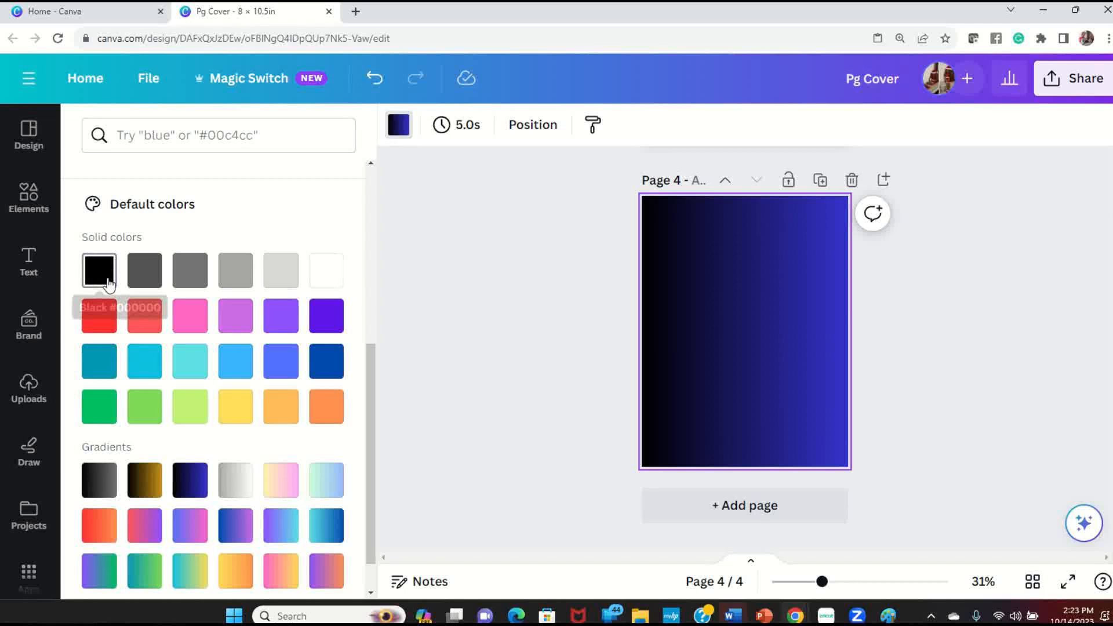
left_click(99, 272)
left_click(500, 305)
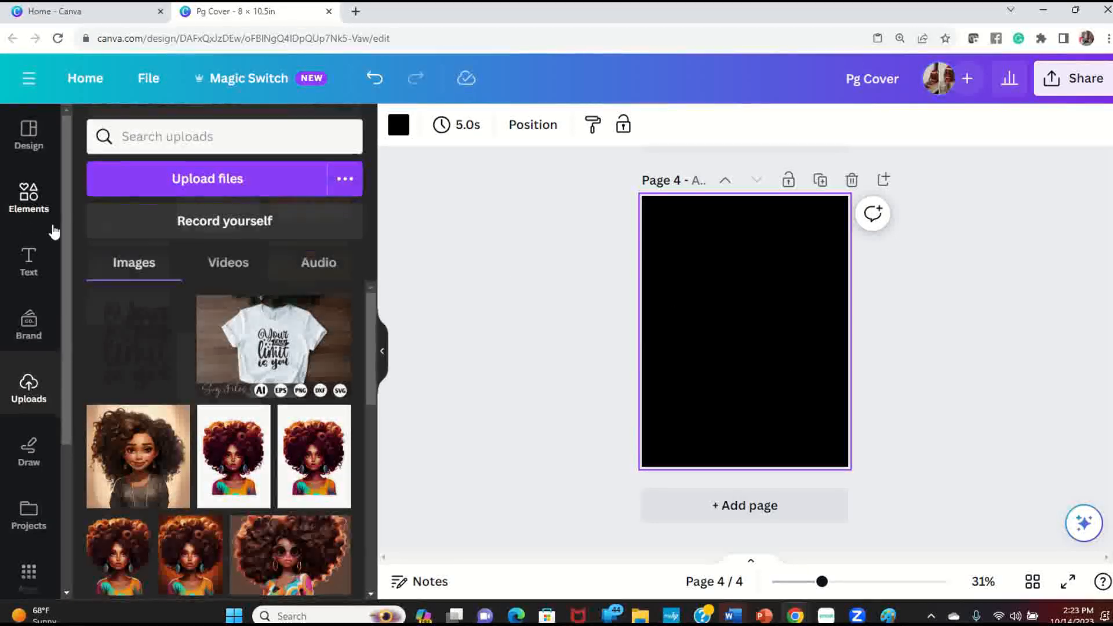
Search the elements for "jagged edge" graphics and add the white square with rough torn edges to page 4.
left_click(27, 203)
left_click(209, 135)
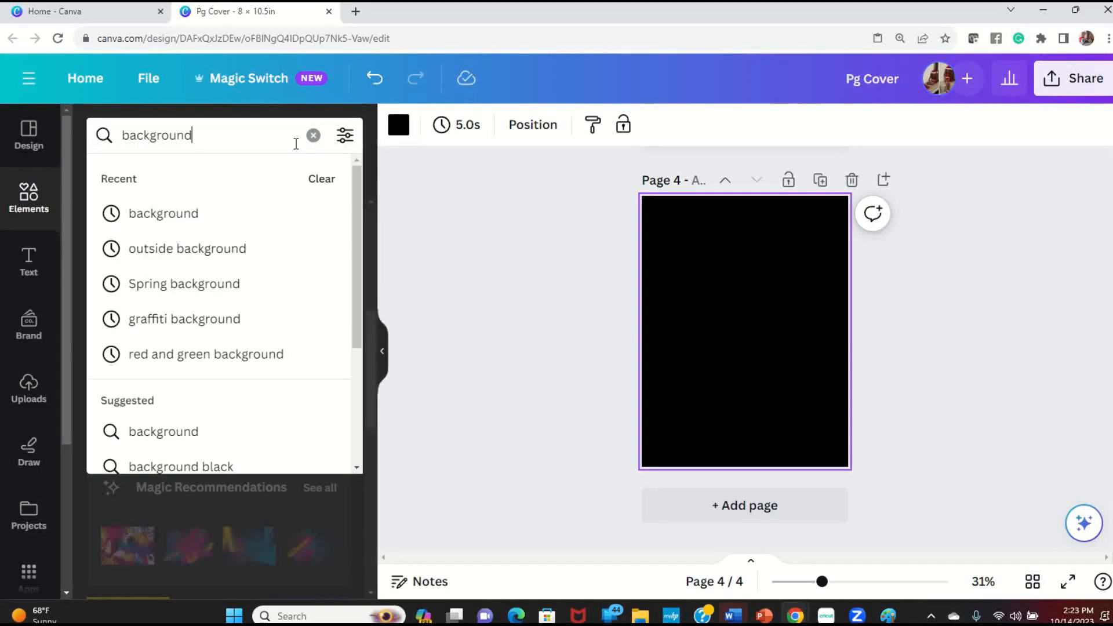
left_click(313, 136)
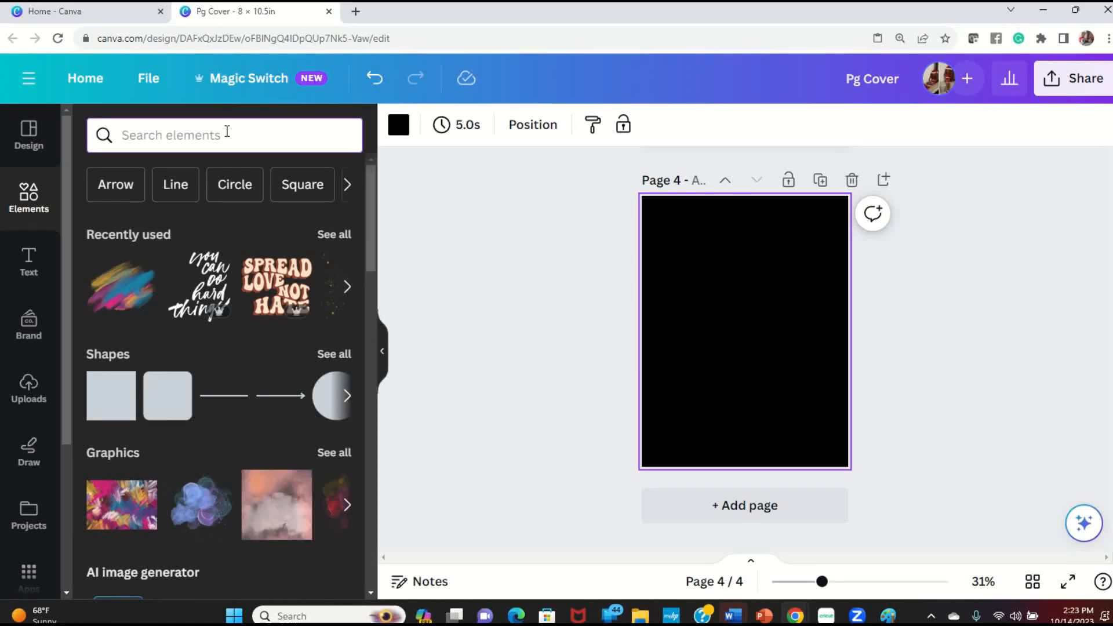
type("jagged")
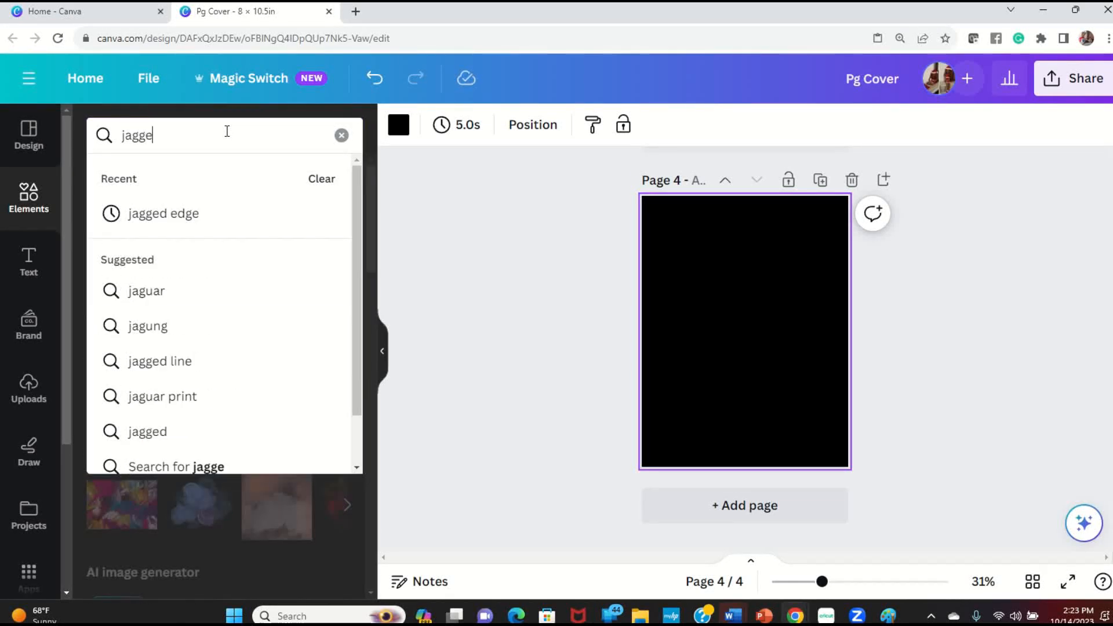
left_click(189, 218)
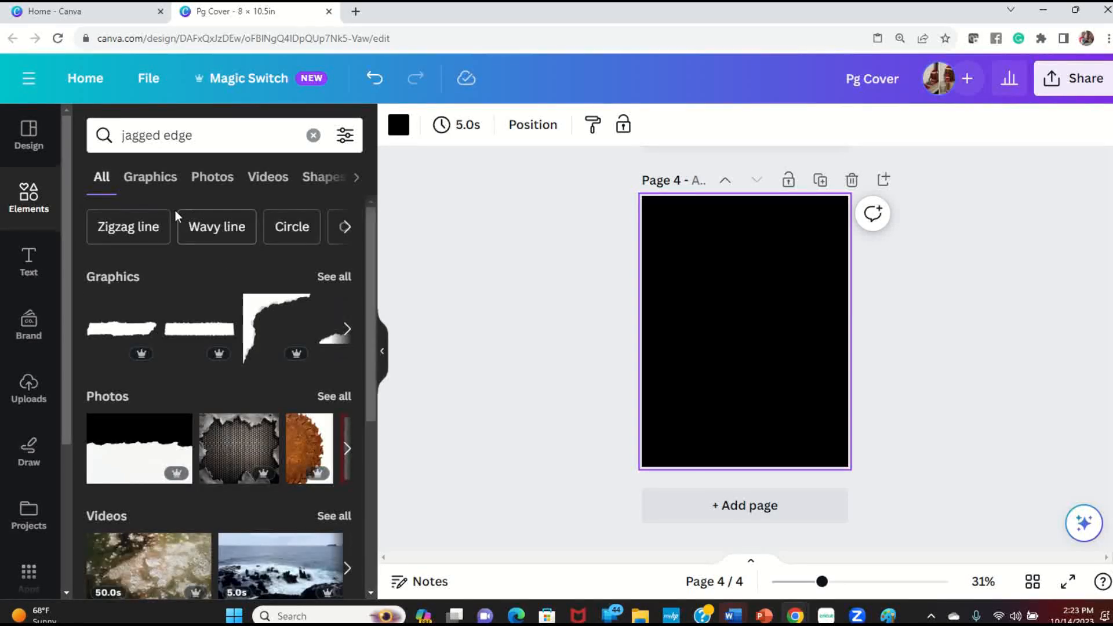
left_click(341, 278)
scroll(348, 336, "down", 8)
scroll(161, 486, "down", 3)
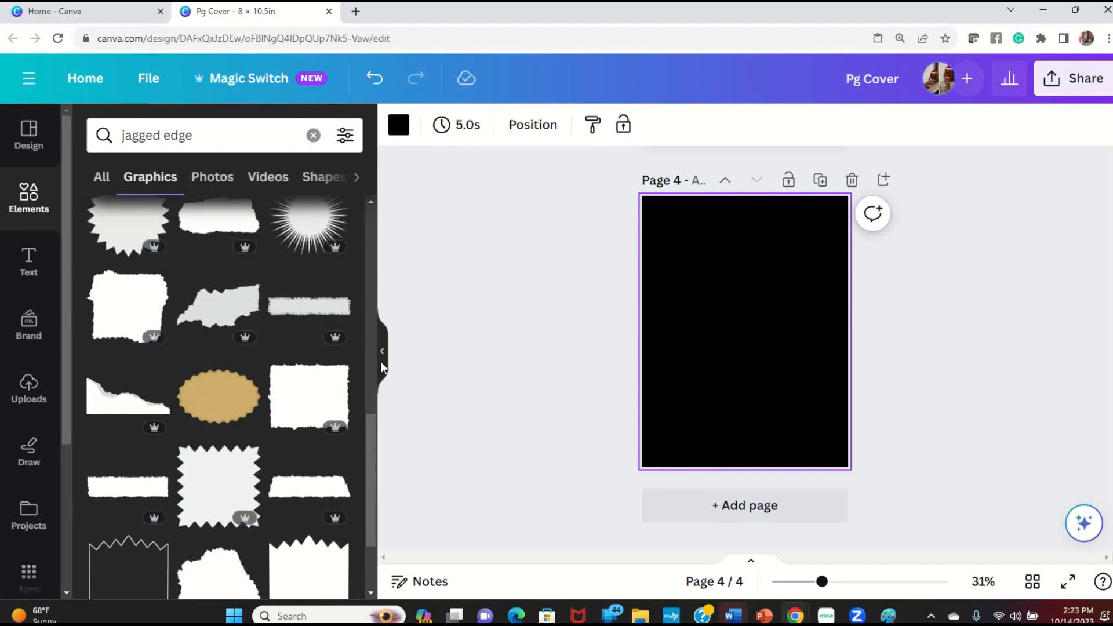
left_click(303, 406)
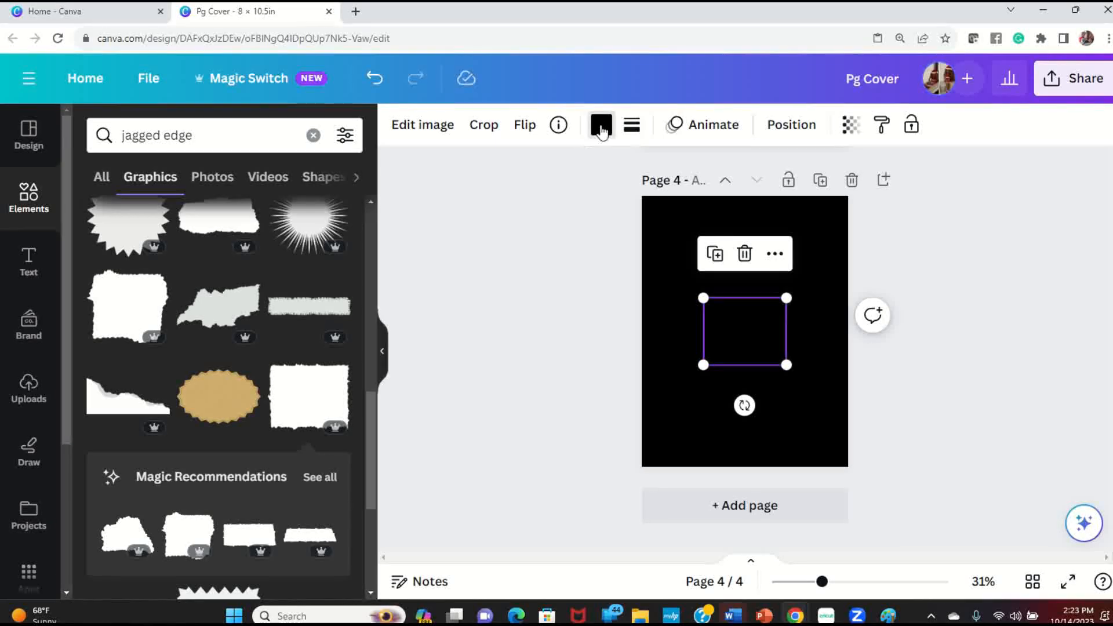
Recolor the jagged-edge square on page 4 with the solid orange default color.
left_click(601, 127)
scroll(134, 462, "down", 3)
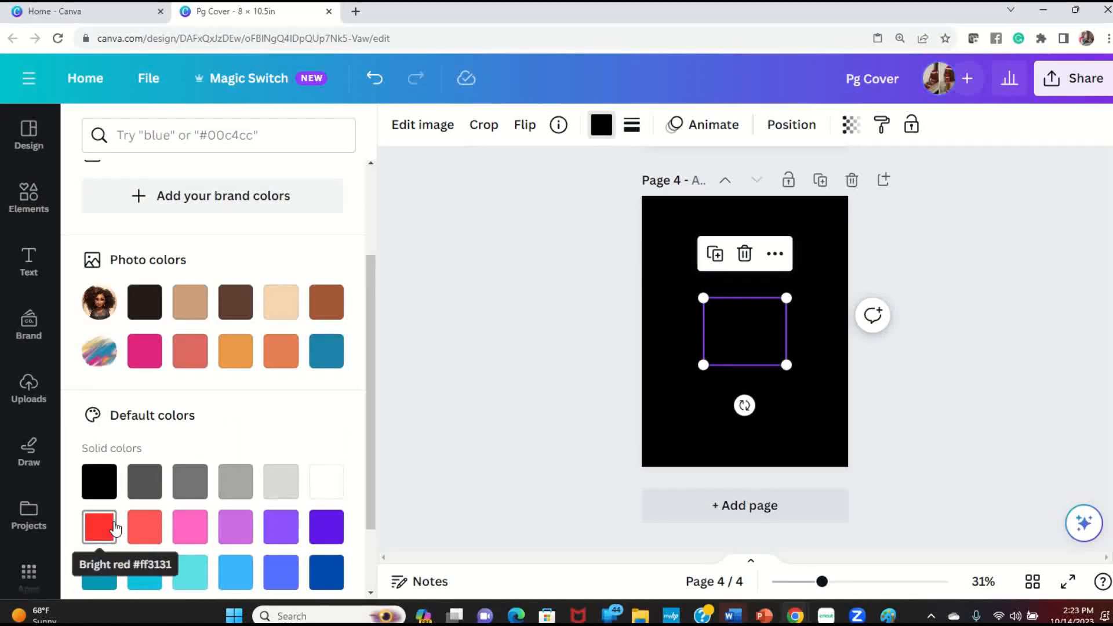
scroll(115, 528, "down", 2)
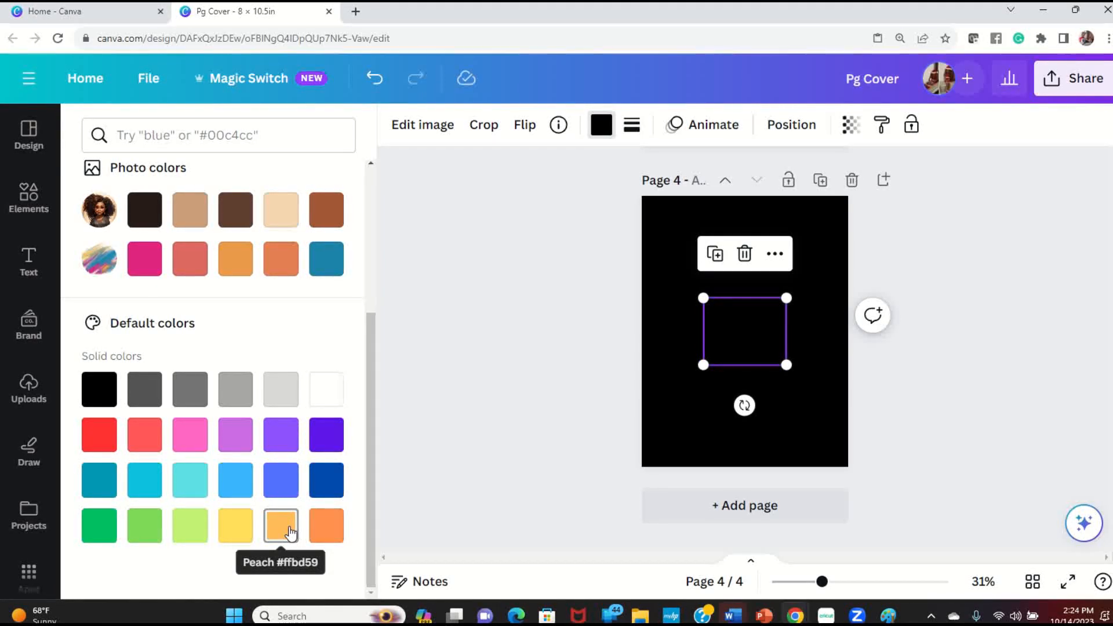
left_click(325, 525)
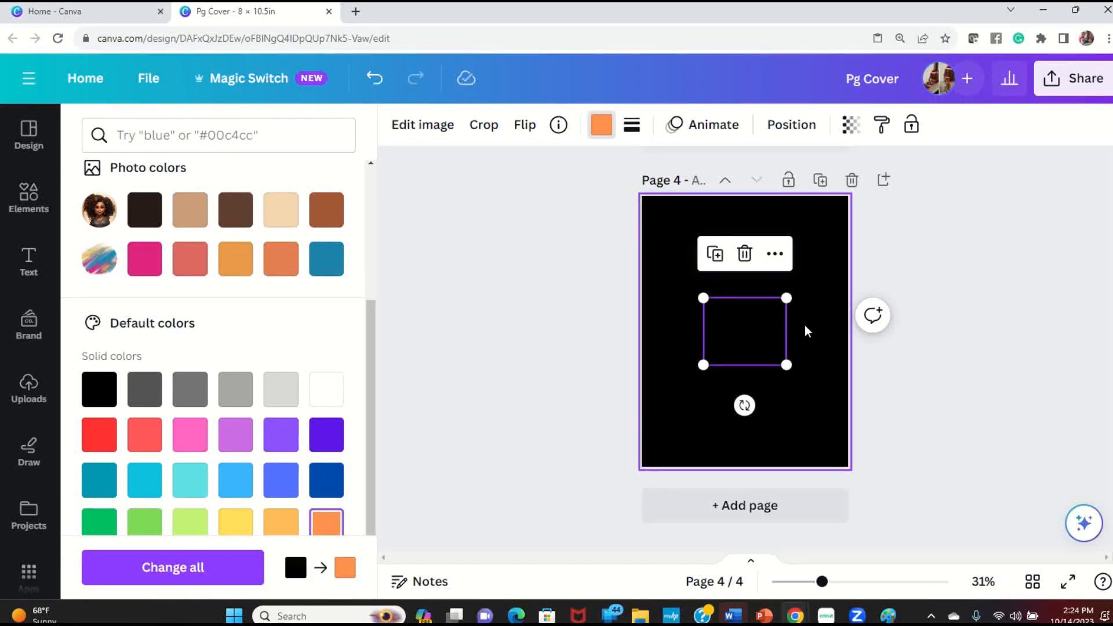
left_click(955, 353)
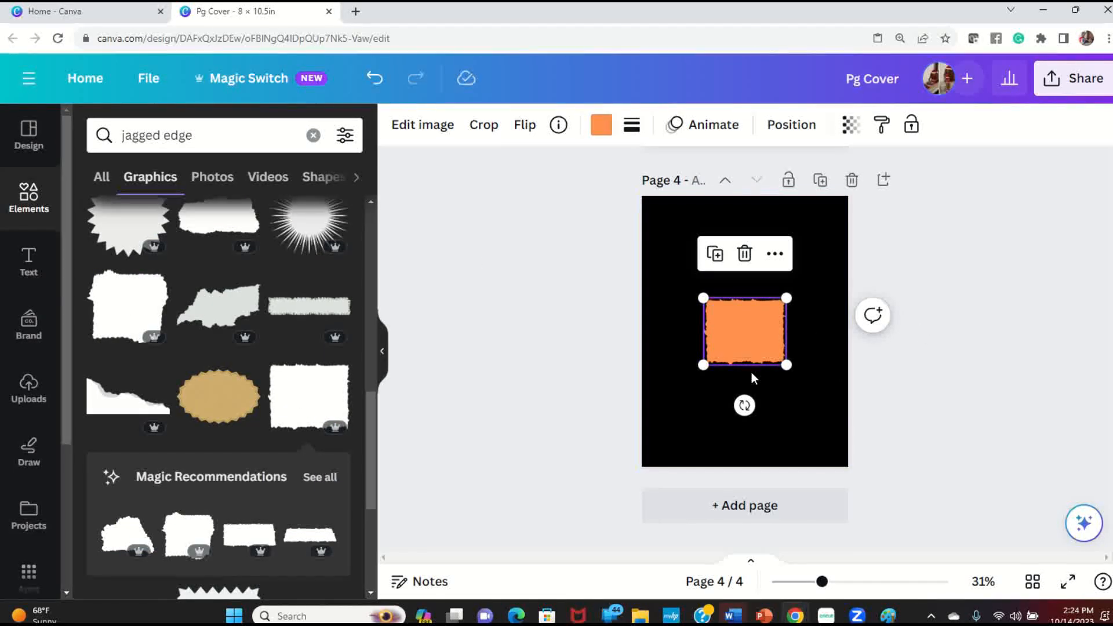
left_click(942, 371)
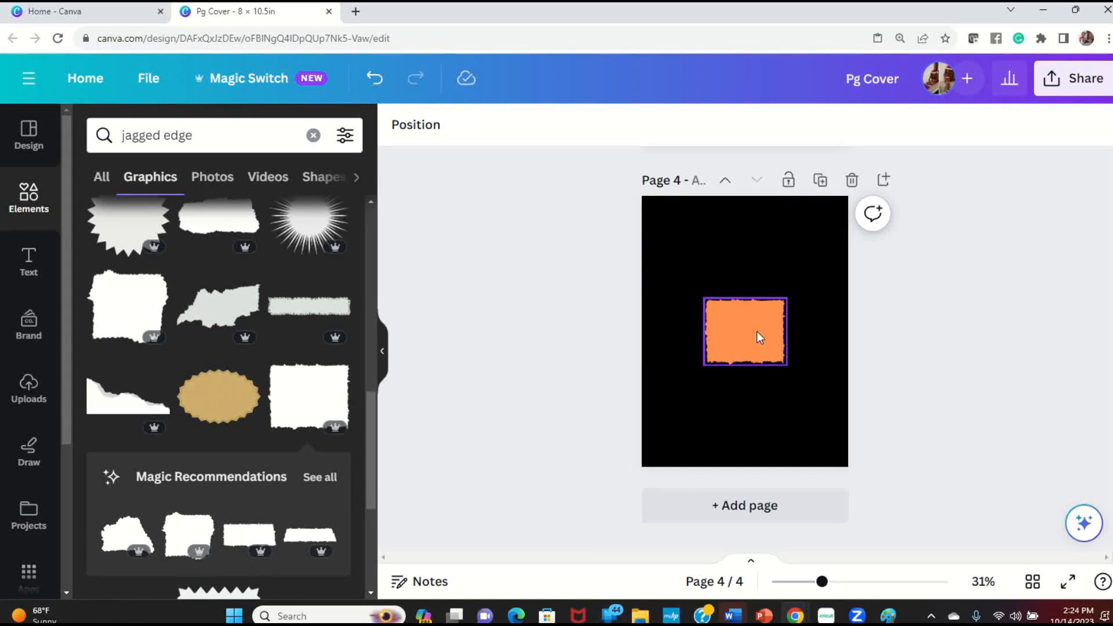
Enlarge and position the orange jagged shape to fill the lower half of page 4, its torn edge running across the full width.
left_click(733, 338)
left_click_drag(704, 364, 570, 473)
left_click_drag(700, 397, 757, 407)
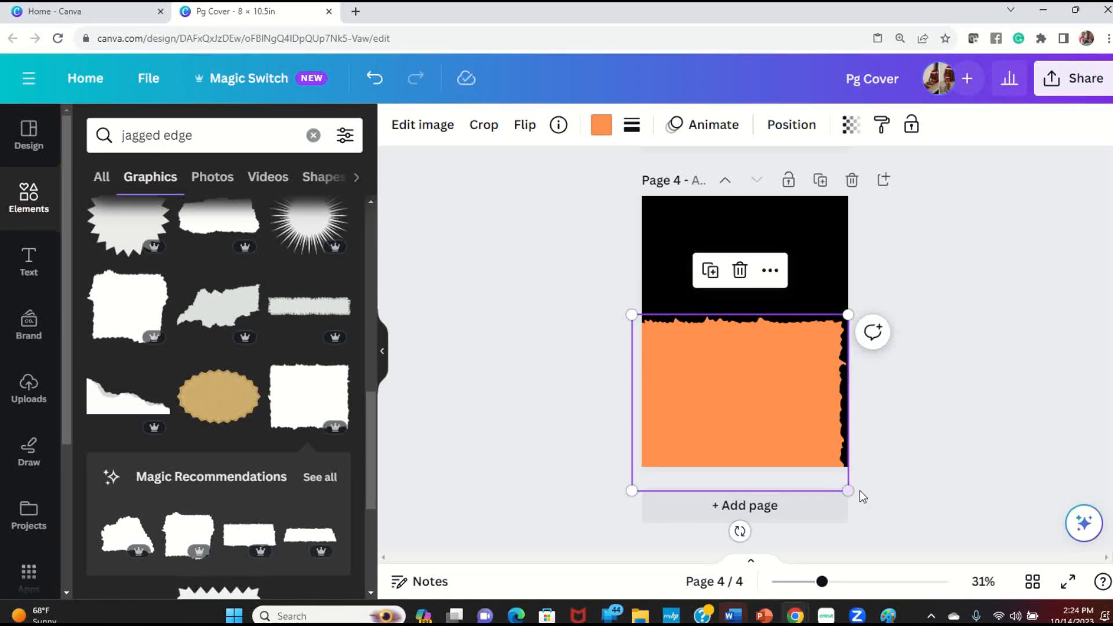
left_click_drag(846, 491, 883, 520)
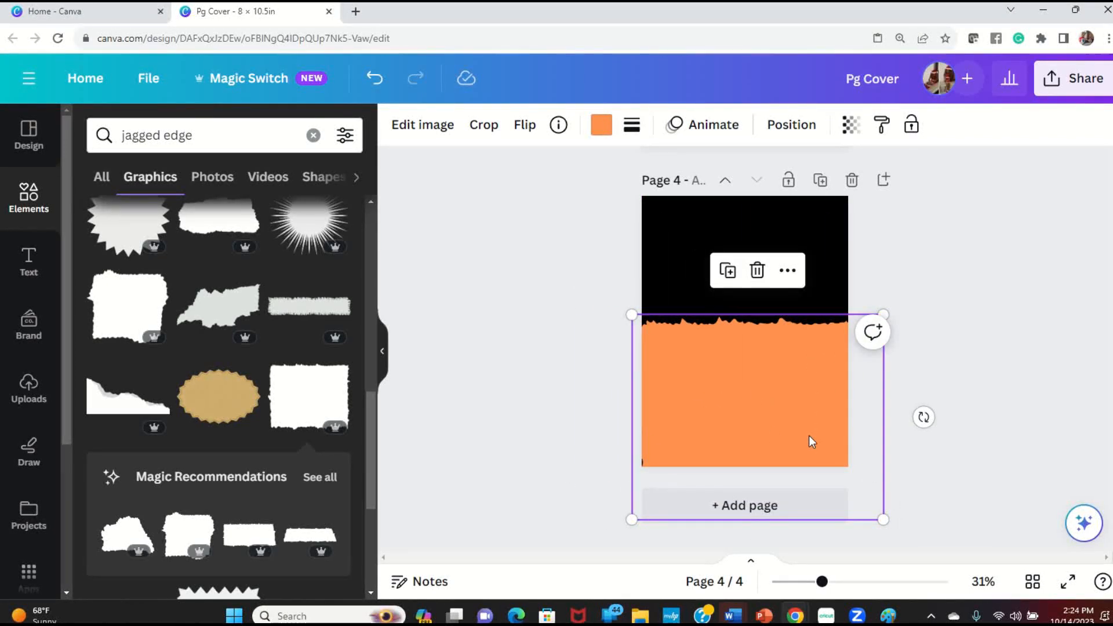
left_click(1027, 377)
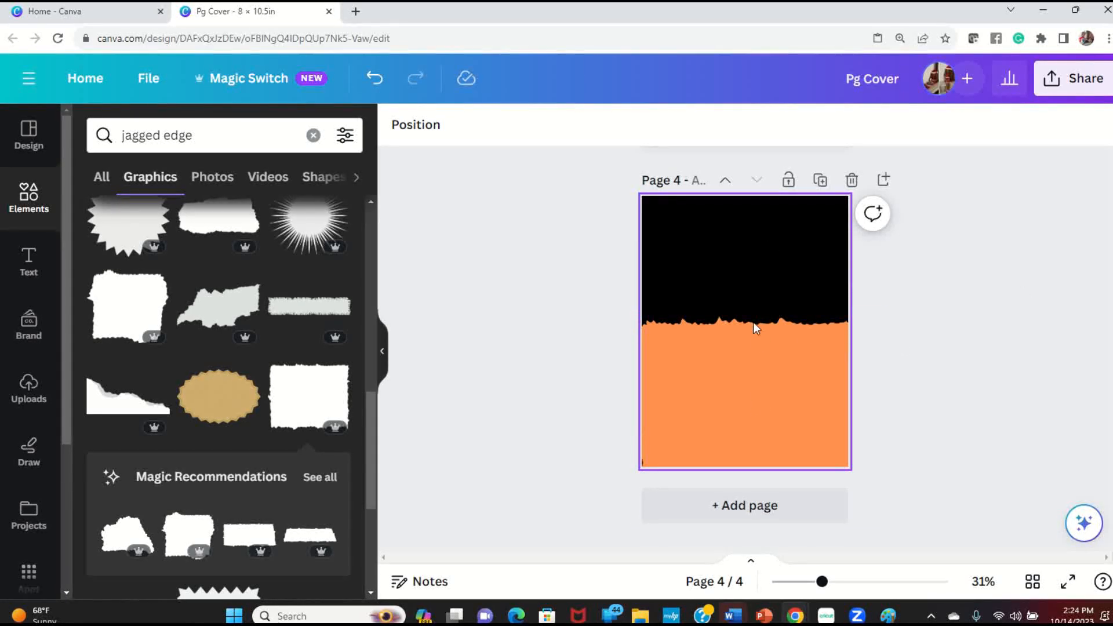
left_click(771, 367)
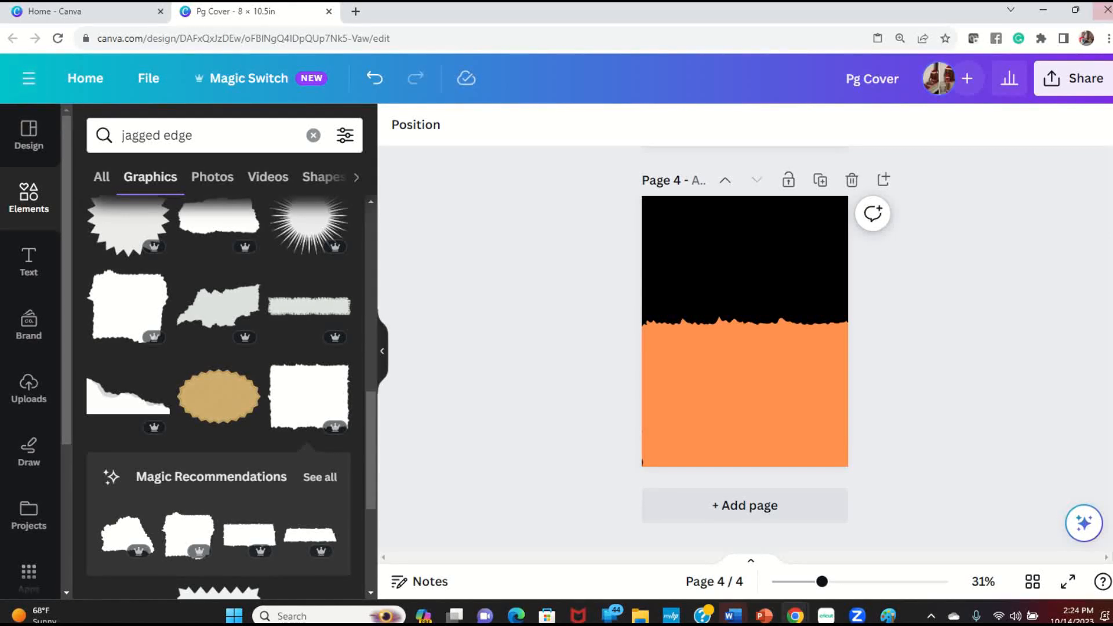
Add the uploaded image of the woman in orange boots to page 4 and enlarge it along the page's right side.
left_click(32, 398)
scroll(260, 389, "down", 10)
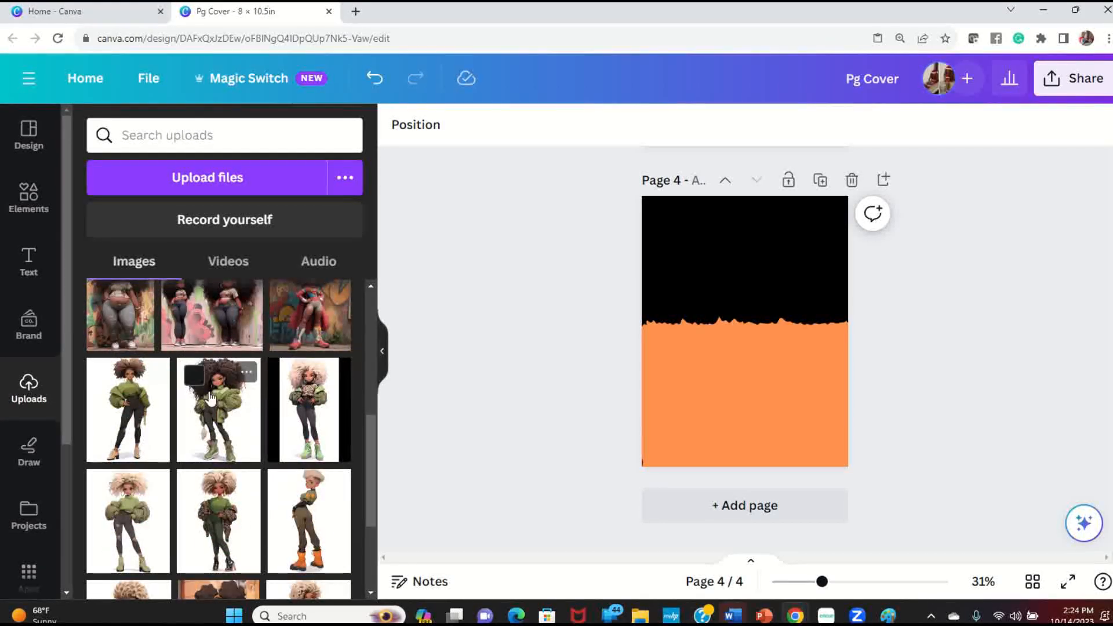
scroll(220, 400, "down", 1)
scroll(197, 415, "down", 1)
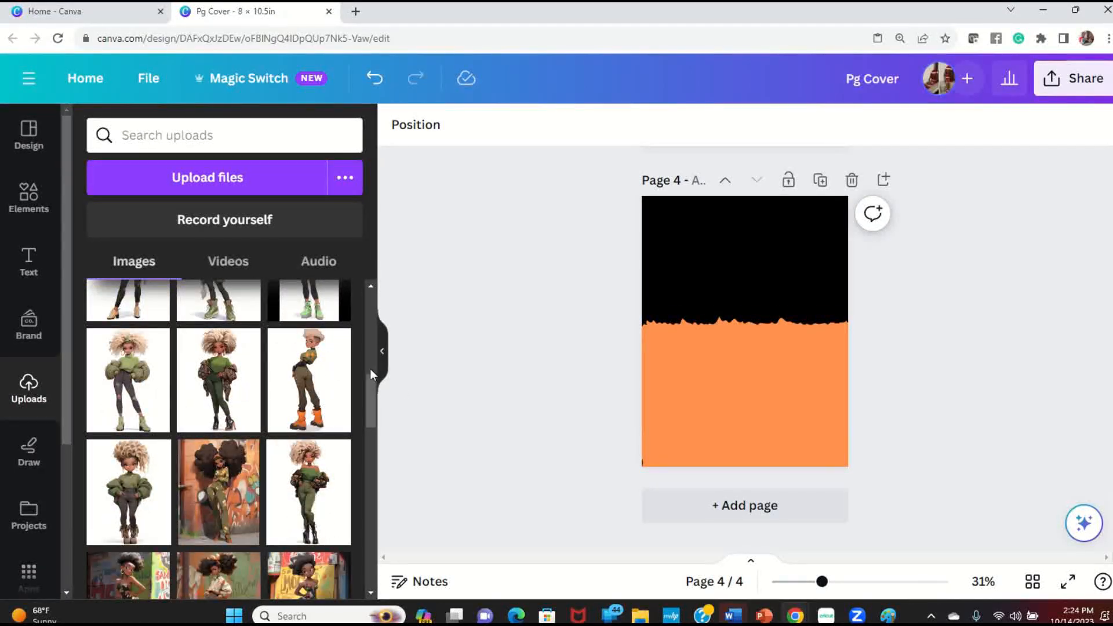
left_click(322, 371)
left_click_drag(744, 355, 789, 396)
left_click_drag(869, 273, 898, 238)
Remove the background from the image of the woman in orange boots with BG Remover.
left_click(439, 129)
left_click(106, 264)
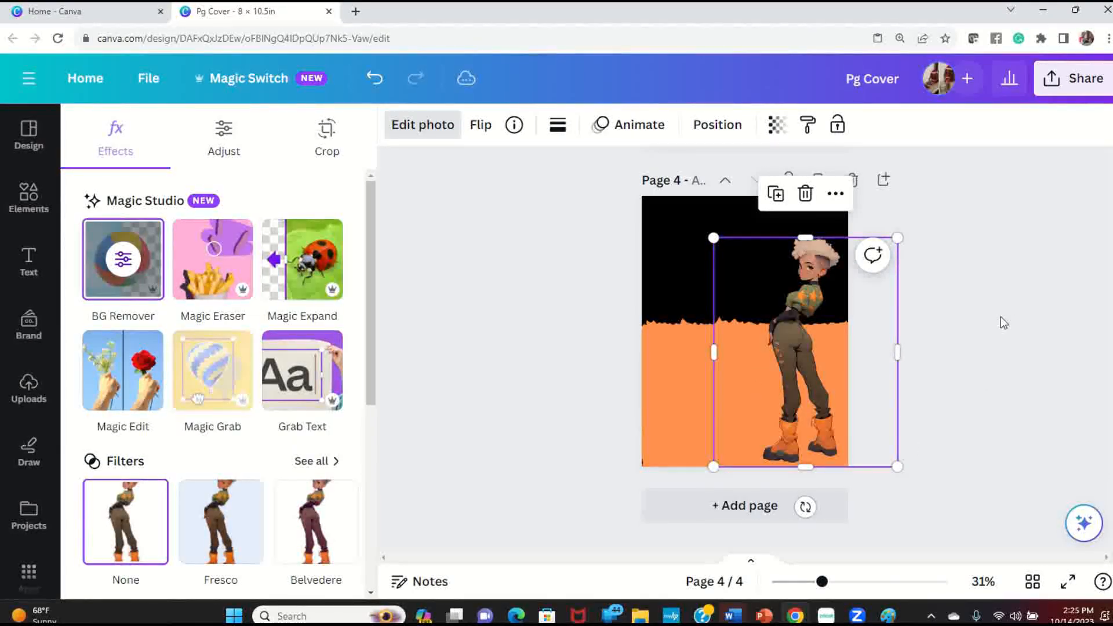
left_click(997, 254)
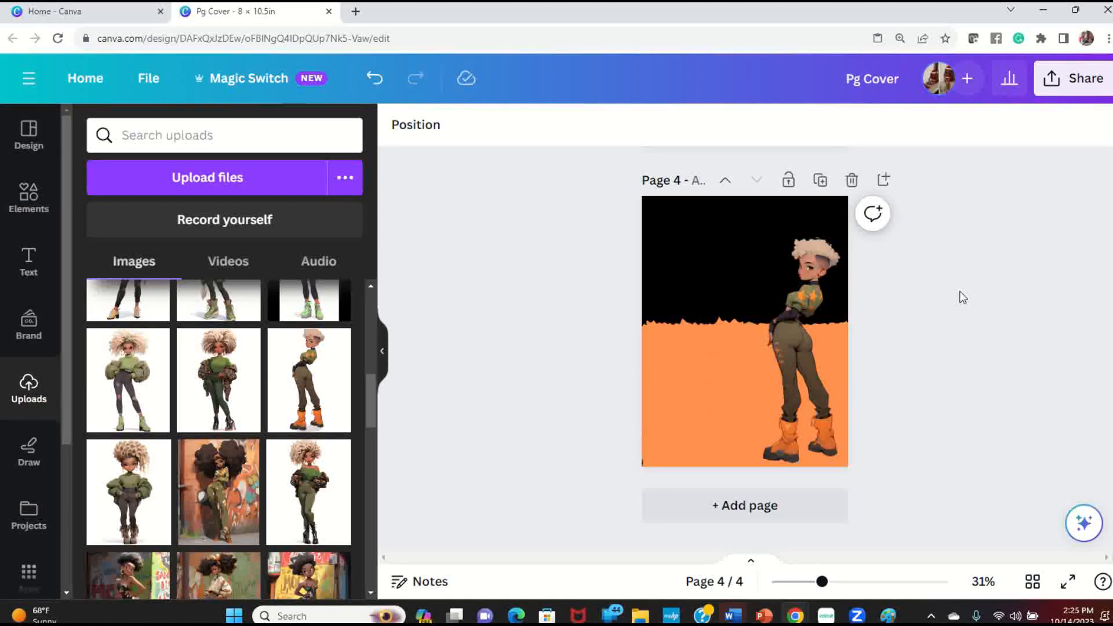
scroll(963, 296, "up", 1)
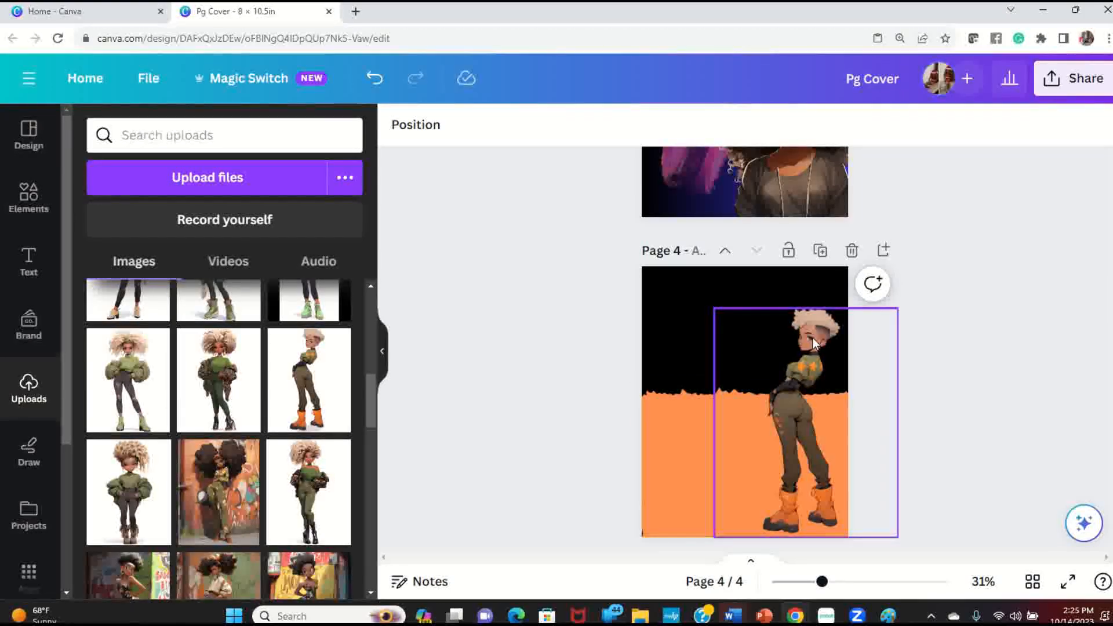
scroll(812, 338, "up", 3)
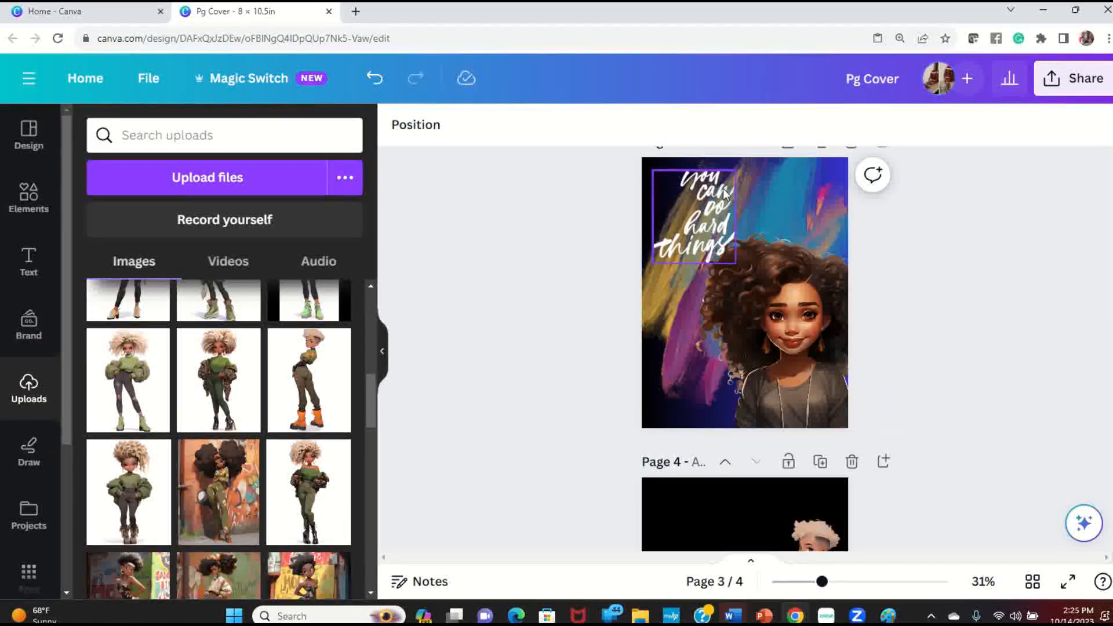
left_click(721, 193)
right_click(722, 193)
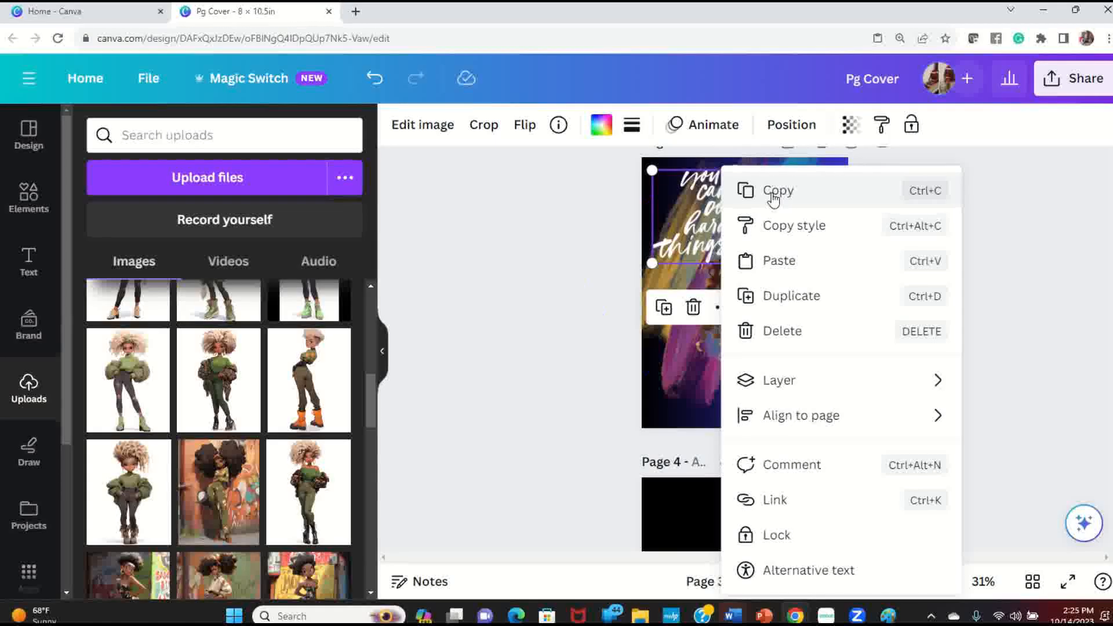
left_click(595, 356)
Search the elements for "slogans" graphics and add the multicolored "Spread Kindness" lettering to page 4.
left_click(29, 197)
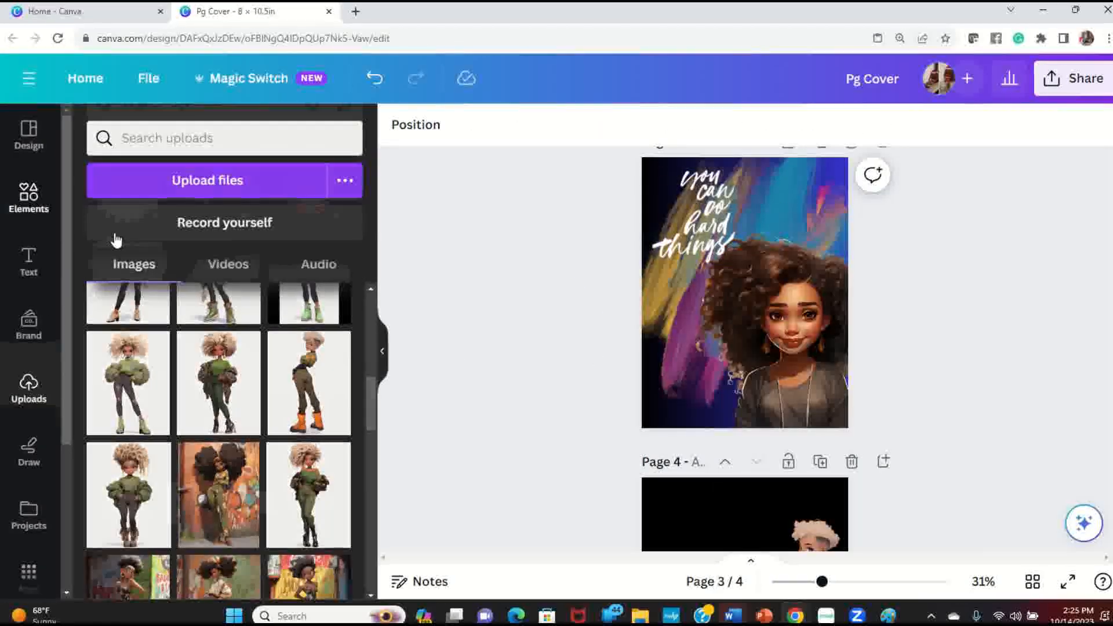
left_click(207, 136)
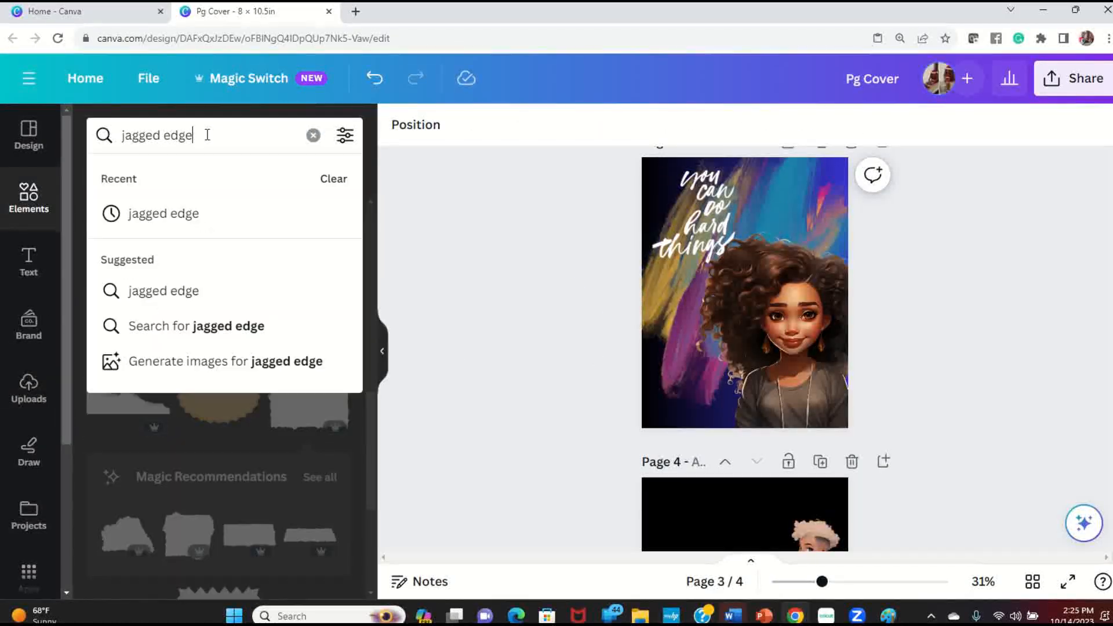
left_click(313, 135)
type("slogans")
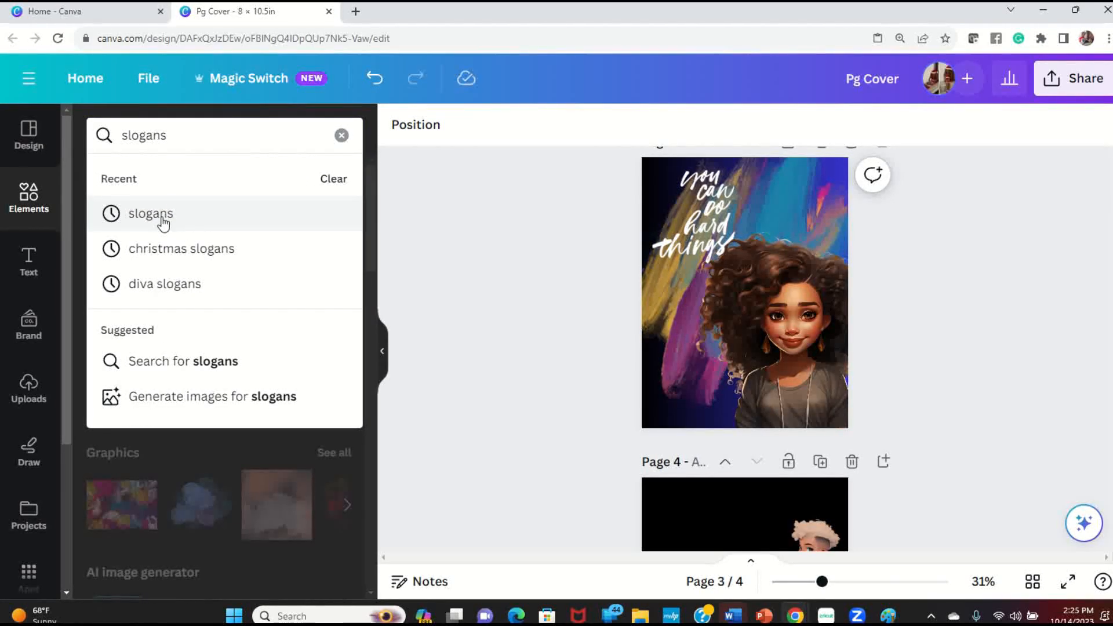
left_click(161, 220)
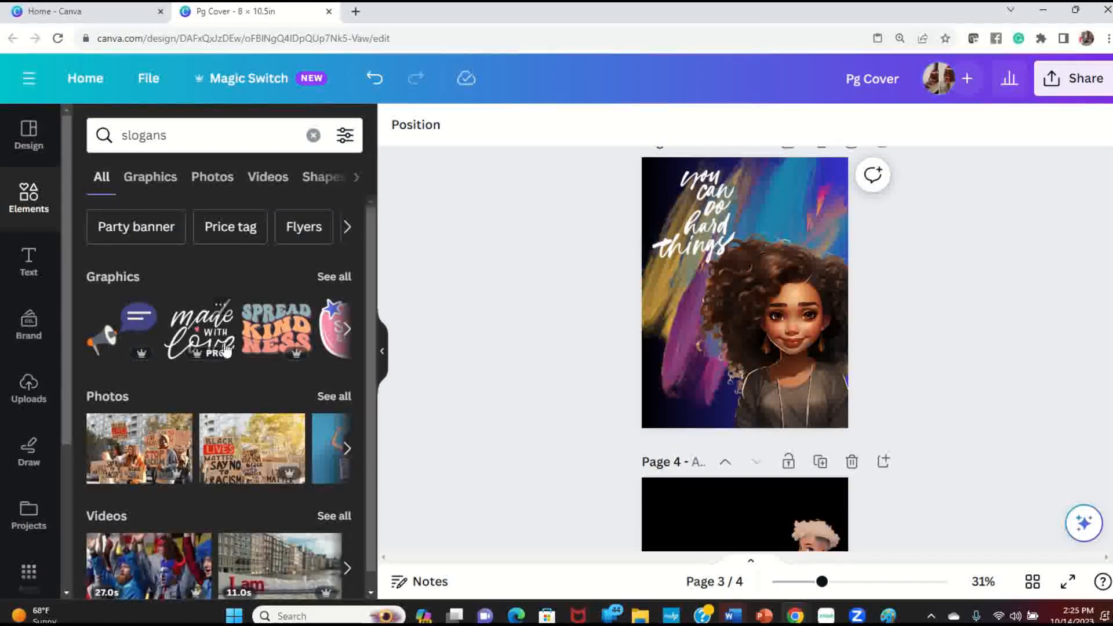
left_click(330, 277)
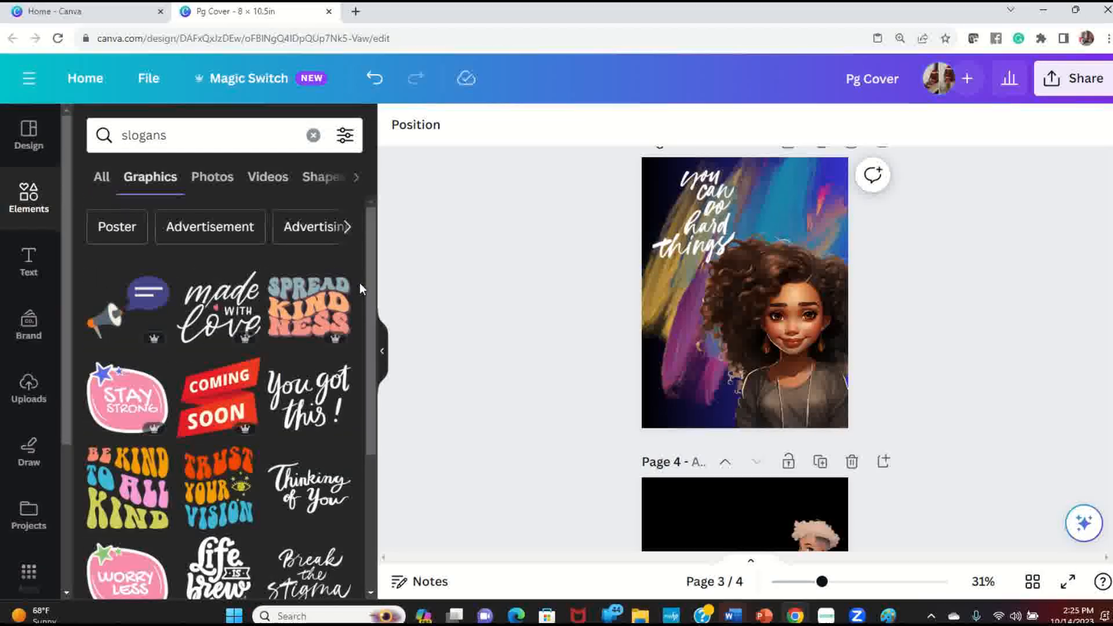
scroll(834, 351, "down", 5)
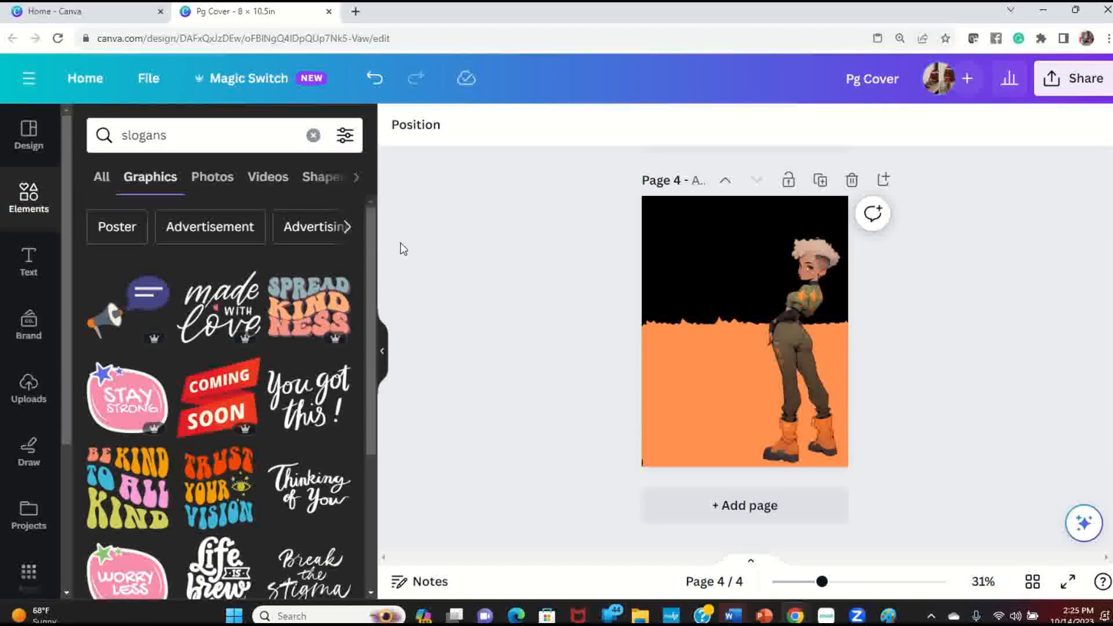
left_click(312, 310)
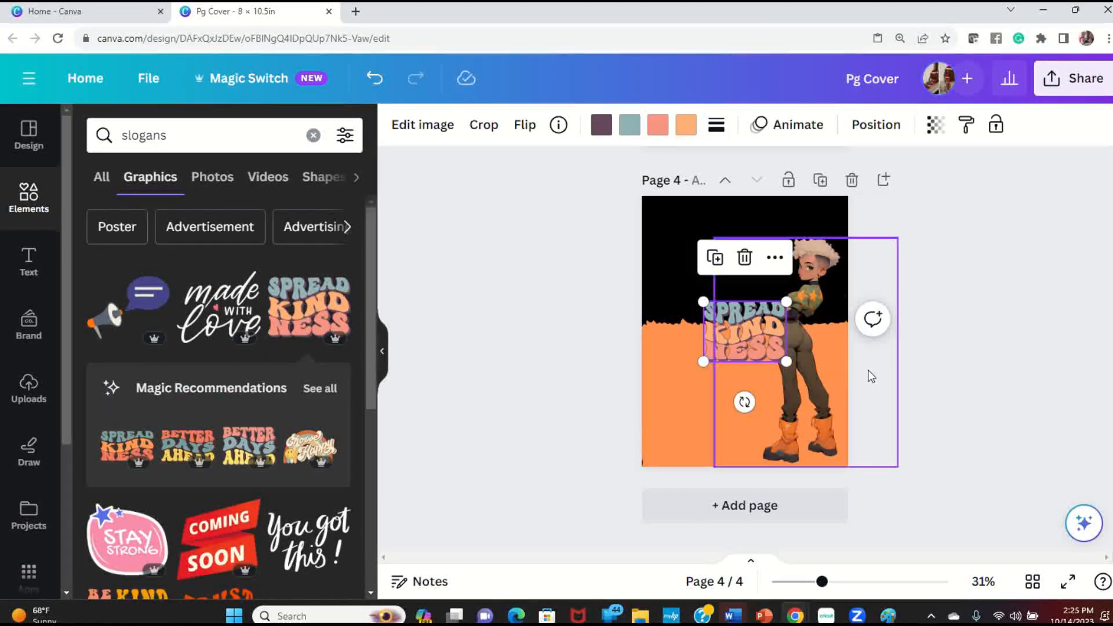
Move and enlarge the "Spread Kindness" lettering in the black upper area of page 4, and shift the woman slightly right.
left_click_drag(748, 342, 764, 305)
left_click_drag(726, 256, 742, 266)
left_click(981, 345)
left_click_drag(807, 370, 808, 373)
left_click(942, 389)
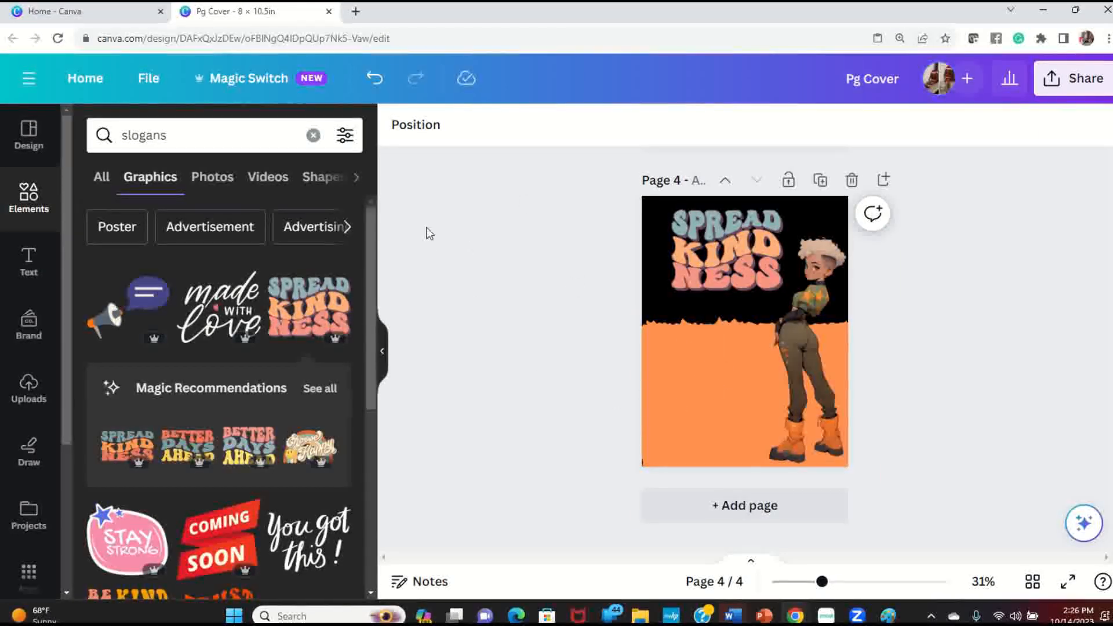
Replace the slogans search with a graphics search for "black dust".
left_click(177, 134)
left_click_drag(176, 135, 48, 115)
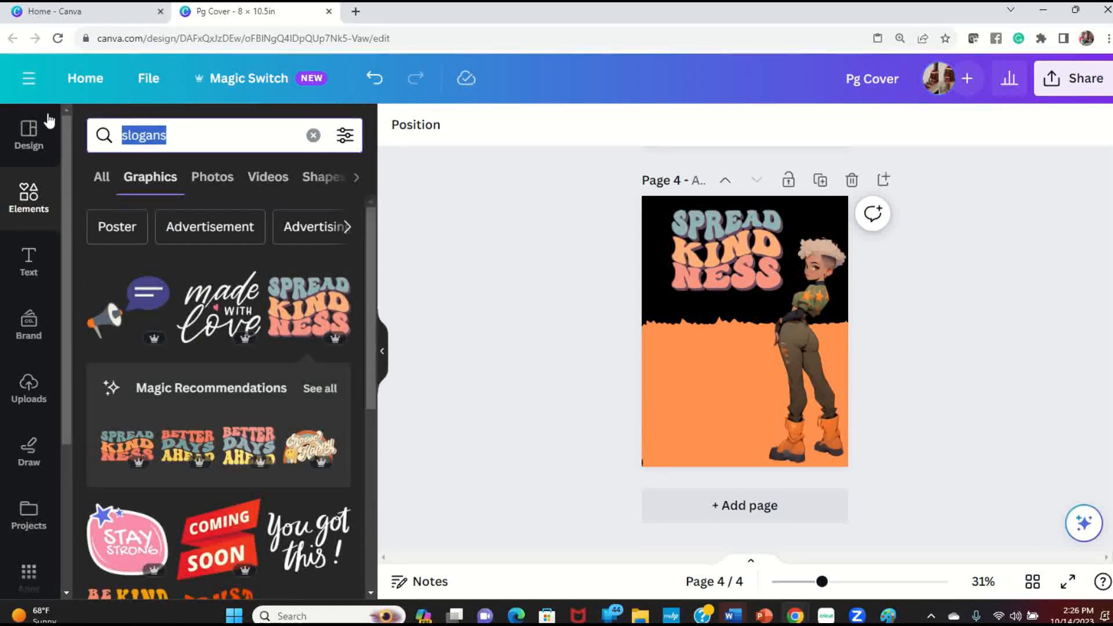
type("black")
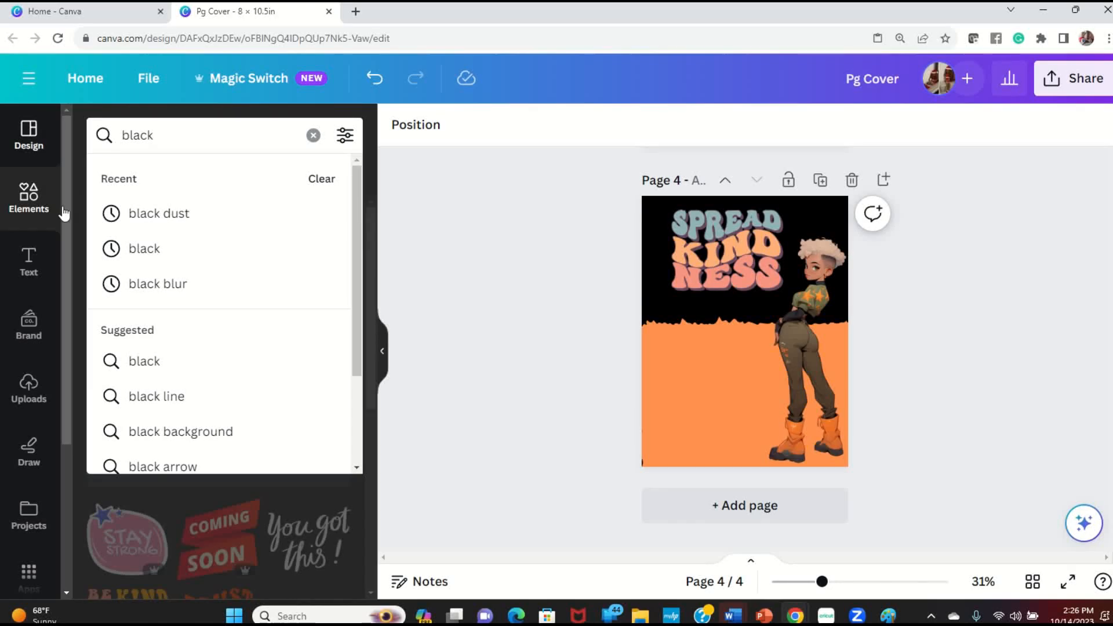
left_click(166, 210)
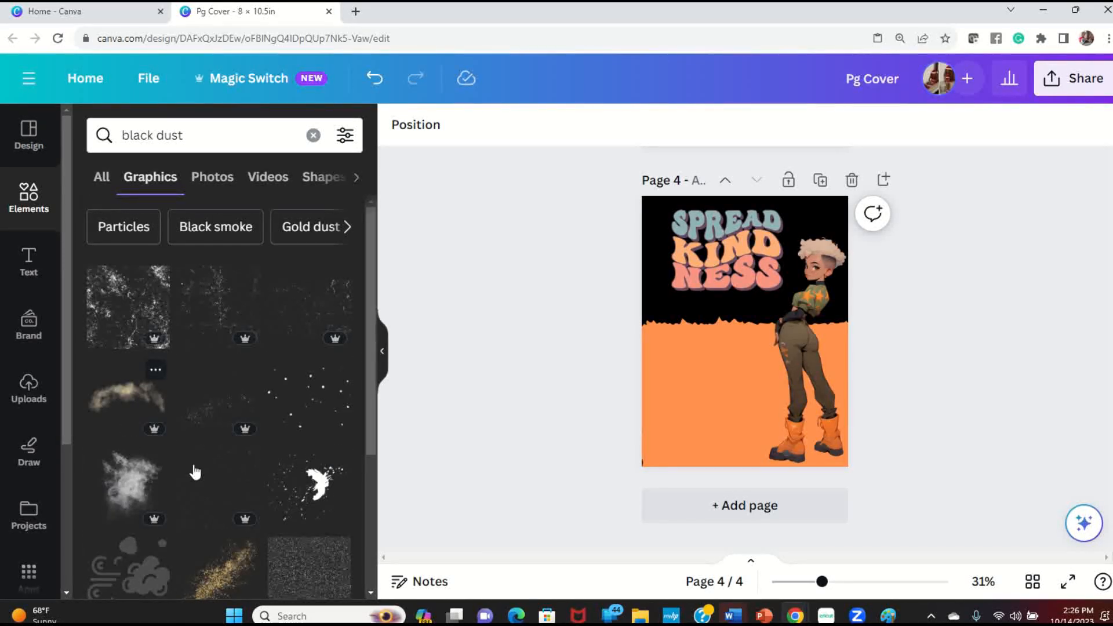
Change the graphics search to "blue dust".
left_click(194, 130)
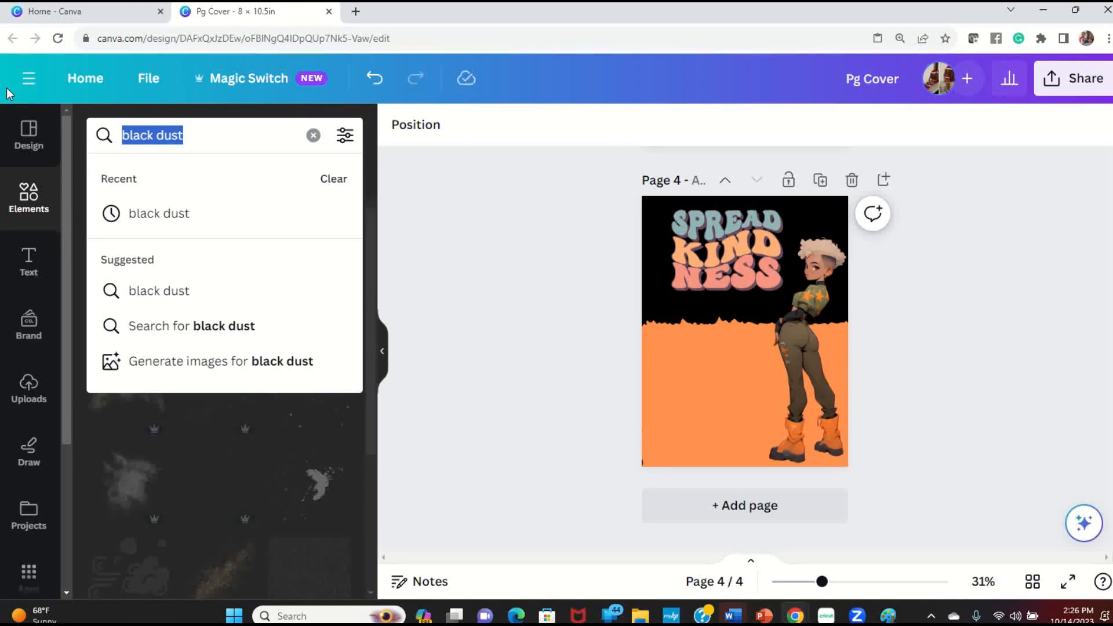
type("blue")
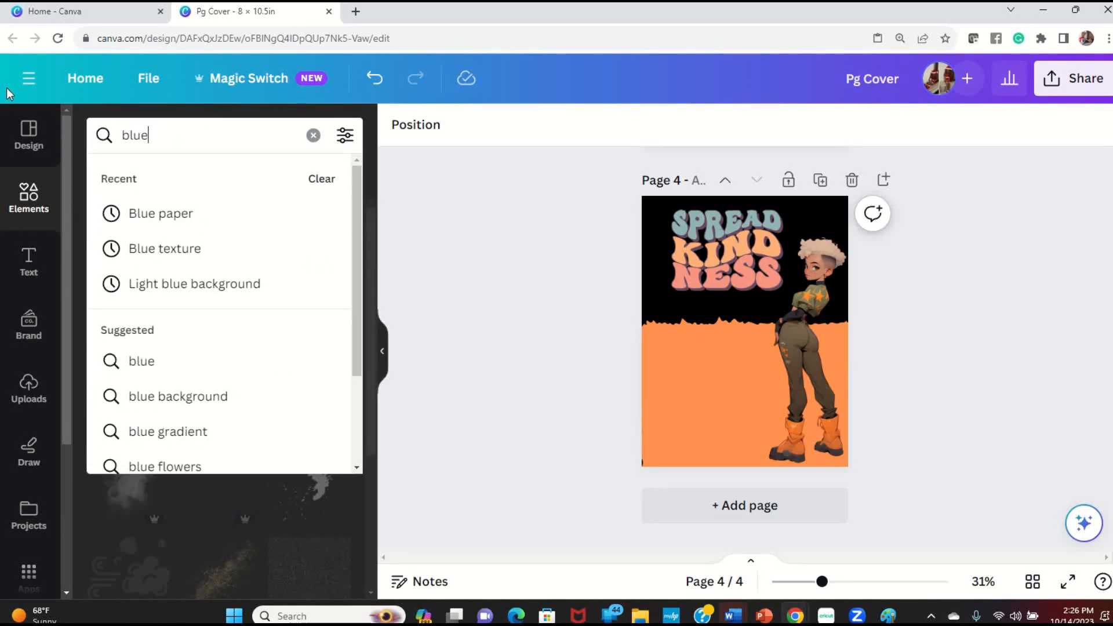
type(" du")
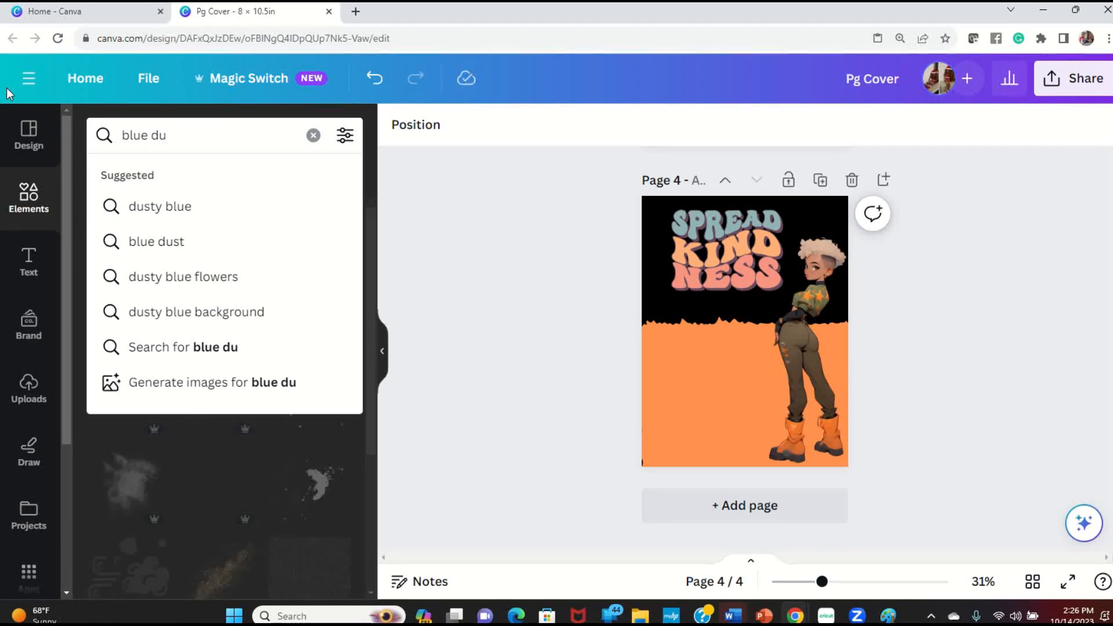
left_click(200, 243)
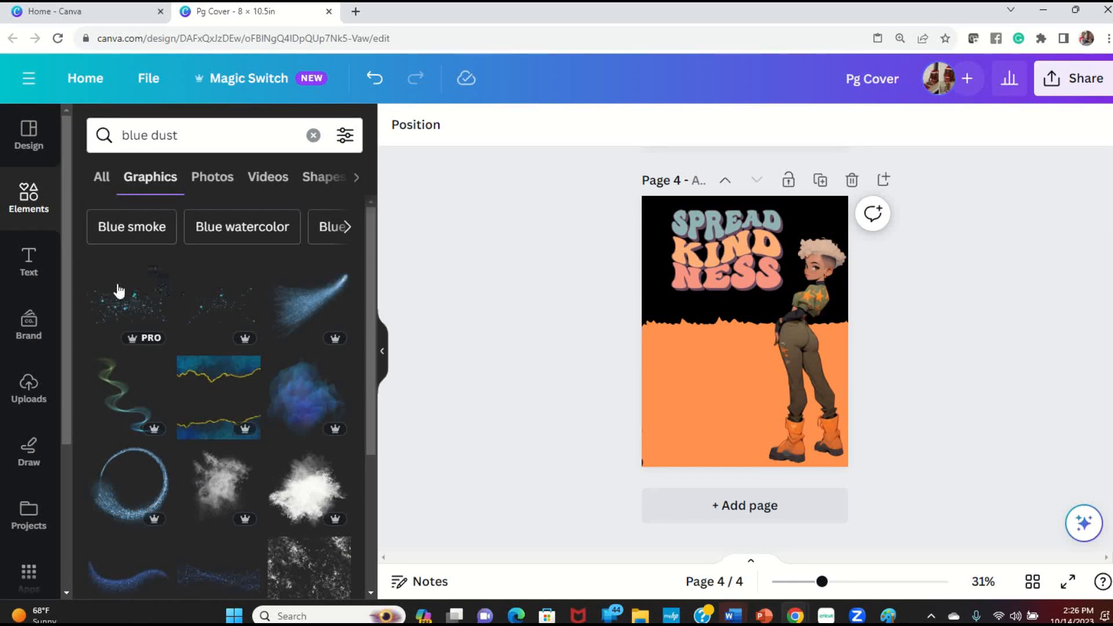
Add the sparse blue sparkle dust graphic to page 4 and enlarge it across the orange lower area.
left_click(235, 310)
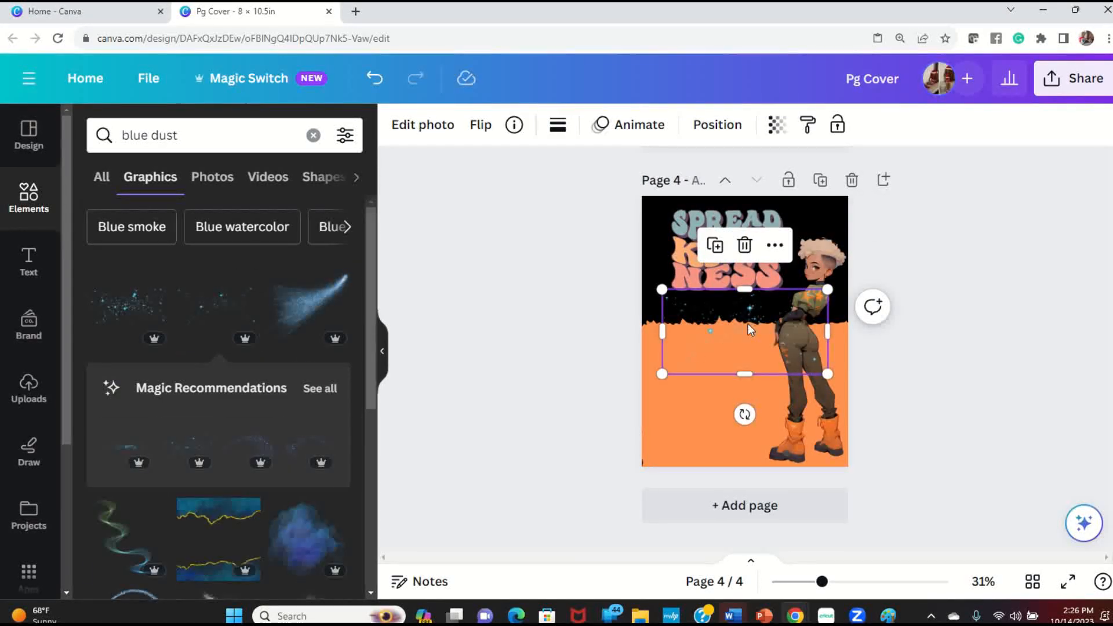
left_click_drag(748, 303, 727, 337)
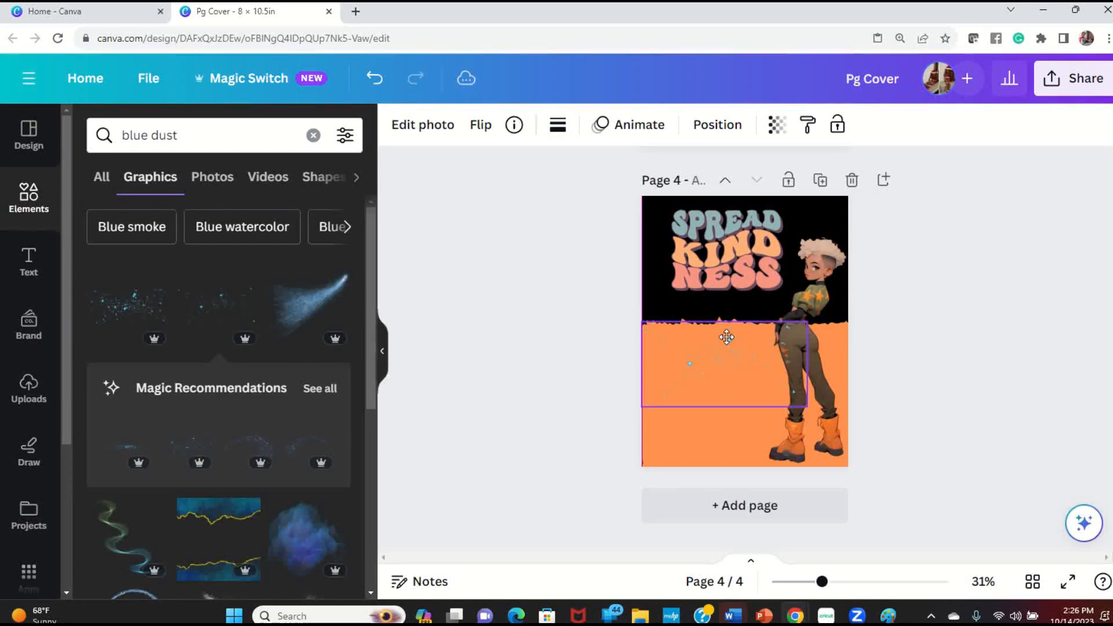
left_click_drag(806, 407, 890, 529)
Bring the woman in front of the blue sparkle dust and preview page 4 in full screen.
left_click(834, 251)
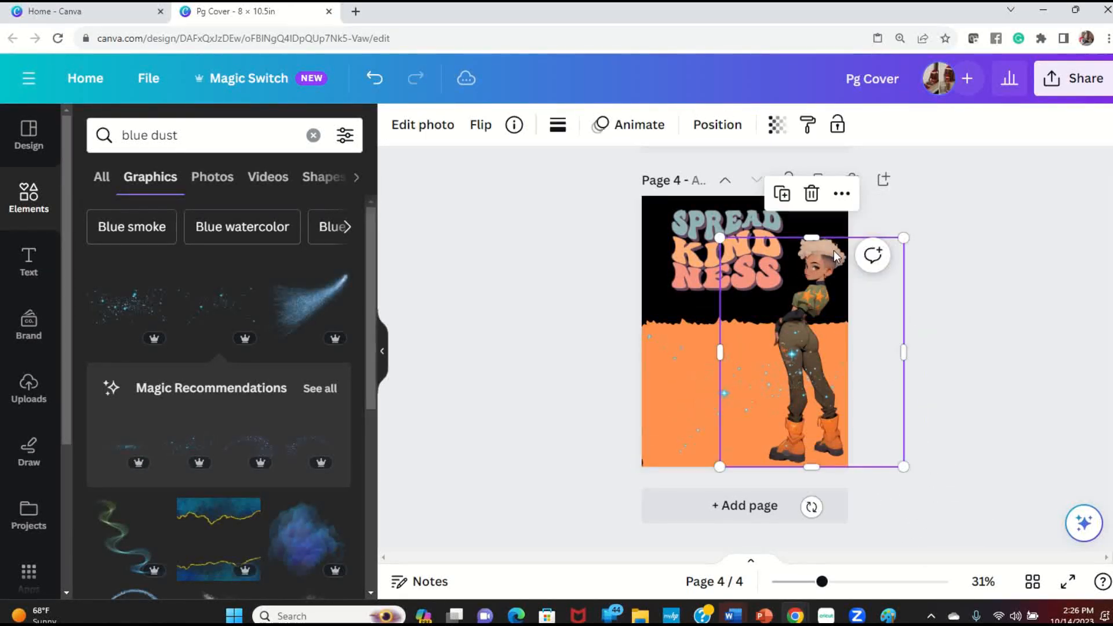
right_click(833, 250)
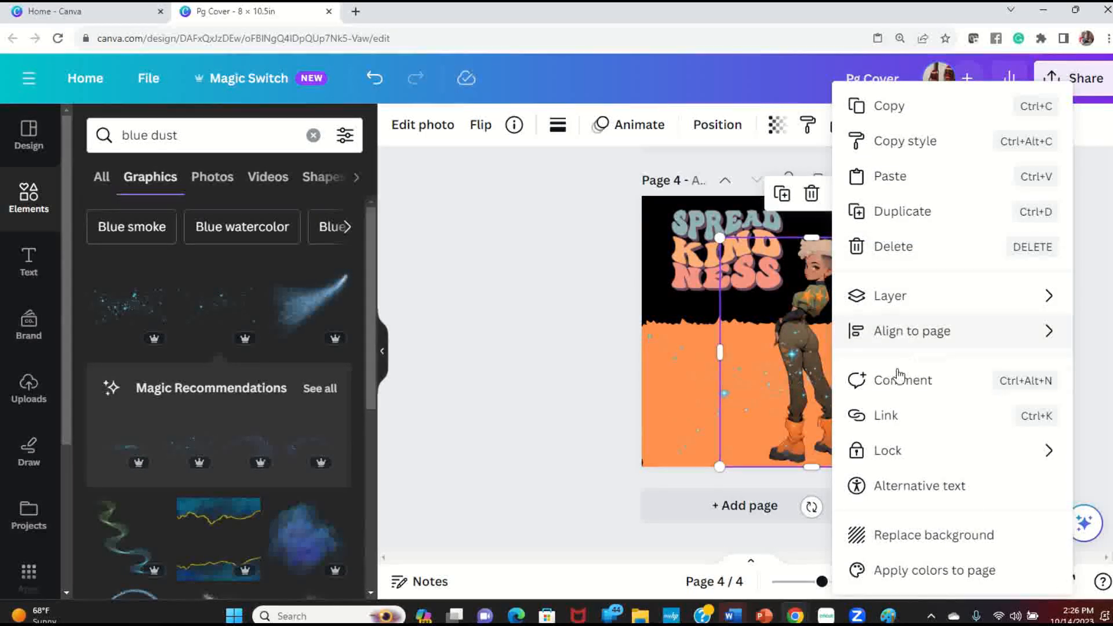
left_click(814, 244)
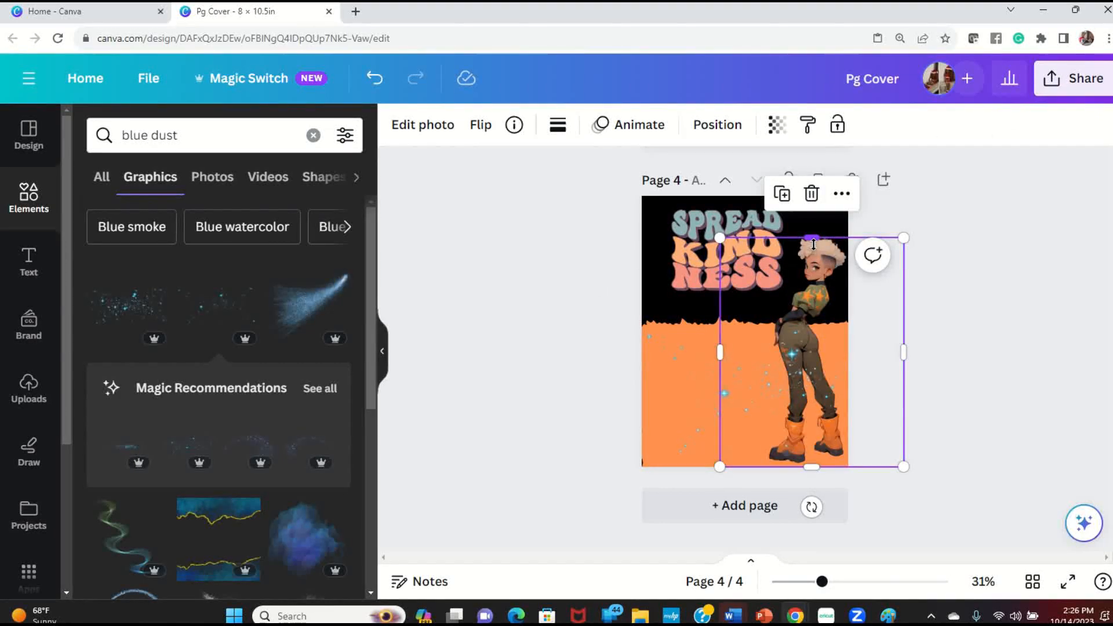
right_click(844, 288)
mouse_move(902, 306)
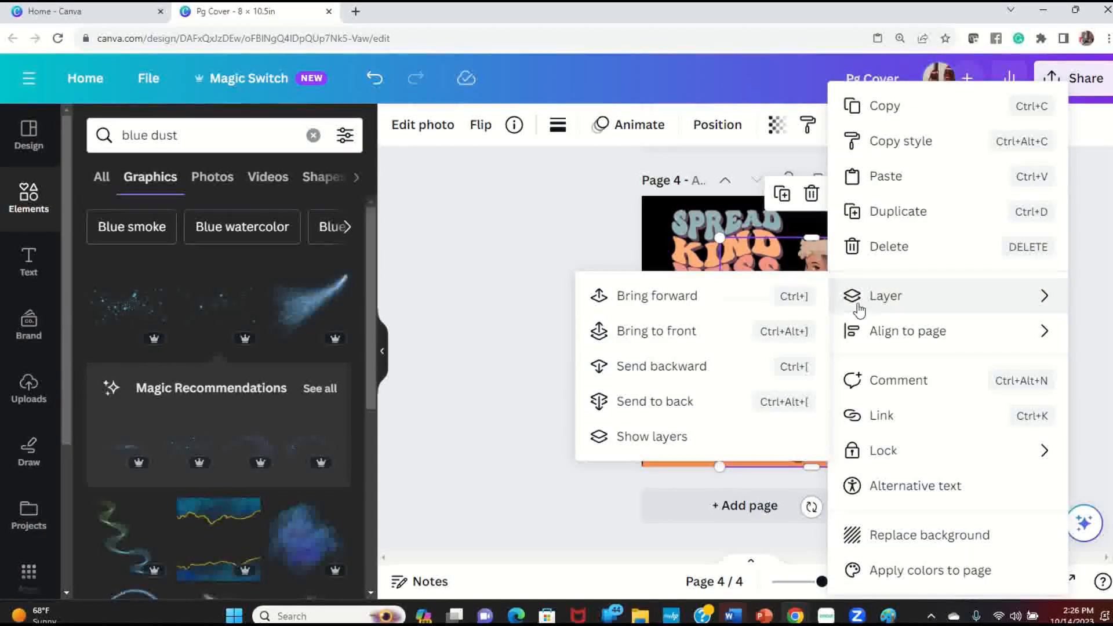
left_click(648, 335)
left_click(969, 339)
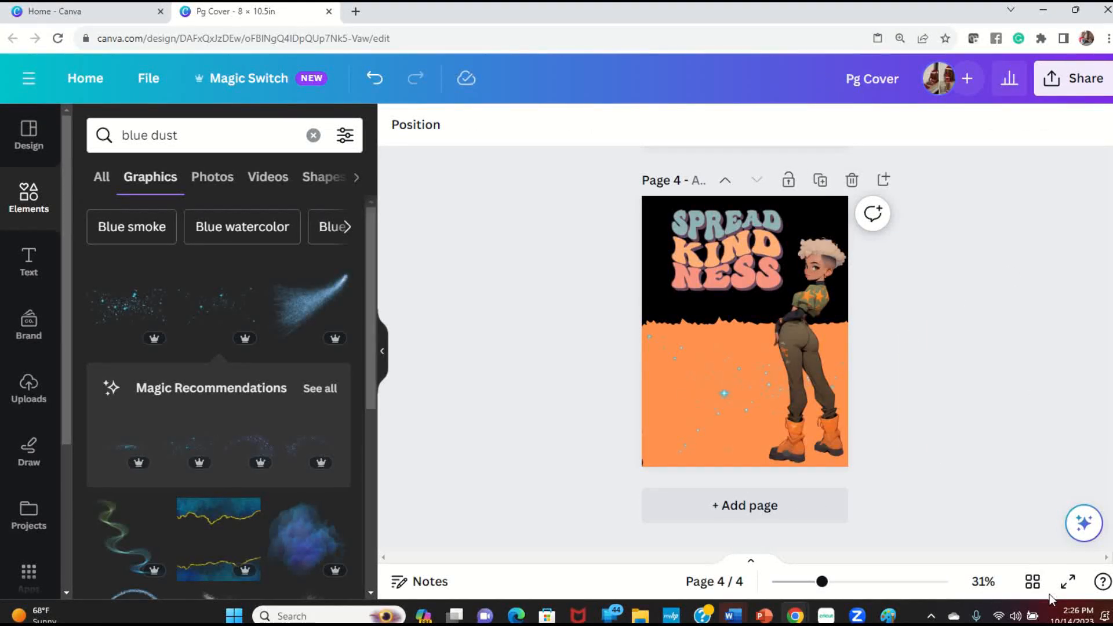
left_click(1068, 582)
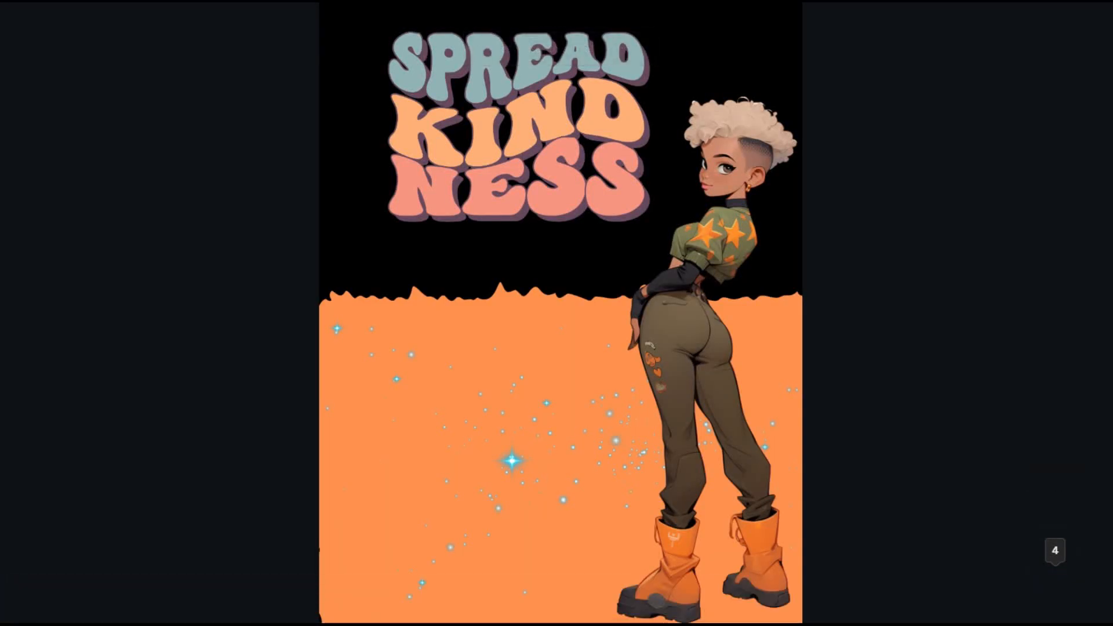
key("Escape")
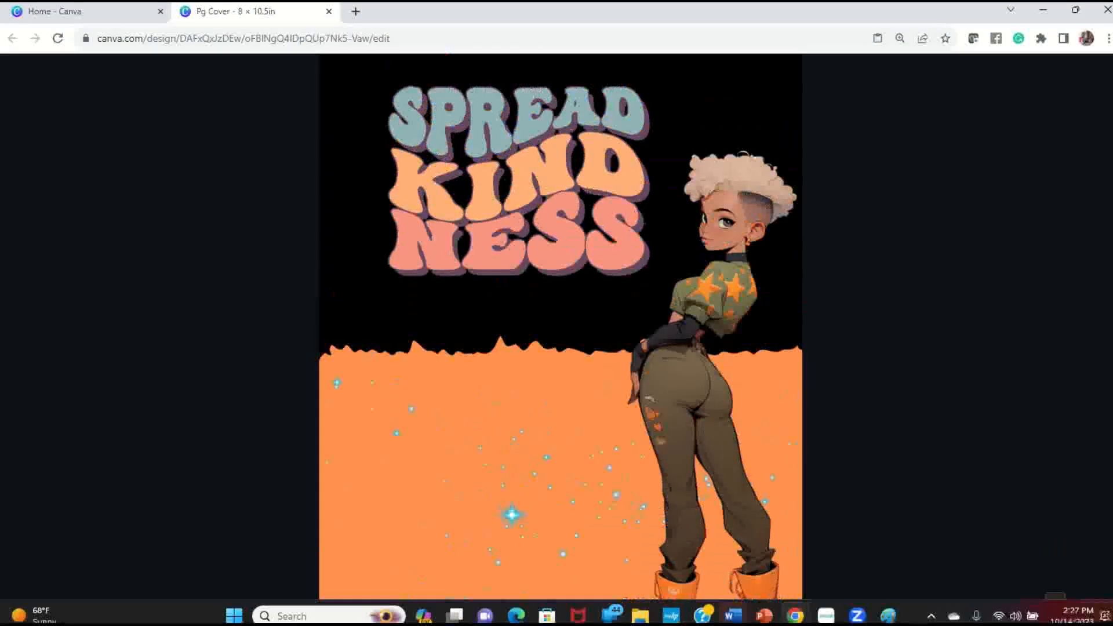
Search the graphics for "black dust" in place of "blue dust".
left_click(192, 144)
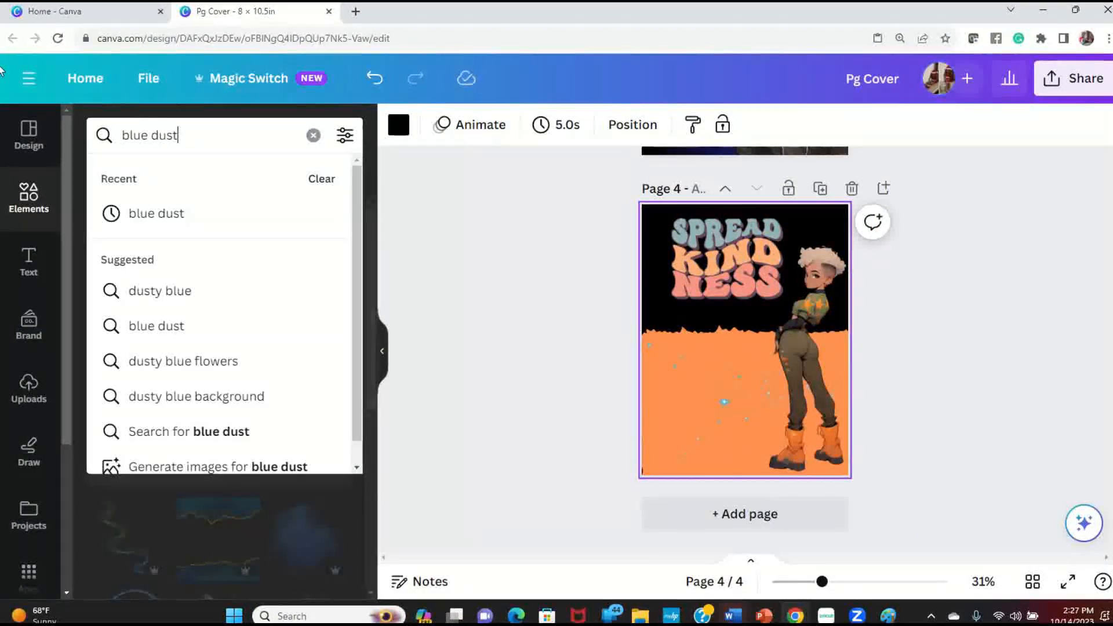
type("\\")
key("BackSpace")
key("BackSpace")
key("BackSpace")
key("BackSpace")
key("BackSpace")
key("BackSpace")
key("BackSpace")
key("BackSpace")
type("ack")
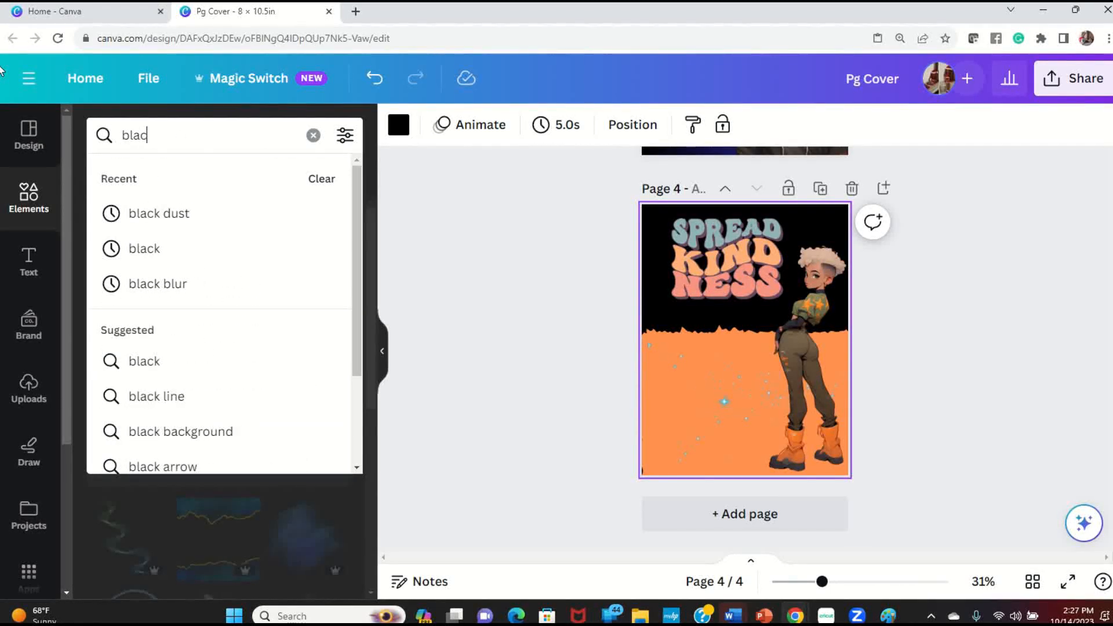
left_click(142, 214)
Delete the blue sparkle dust graphic from the orange area of page 4.
left_click(745, 426)
left_click(680, 425)
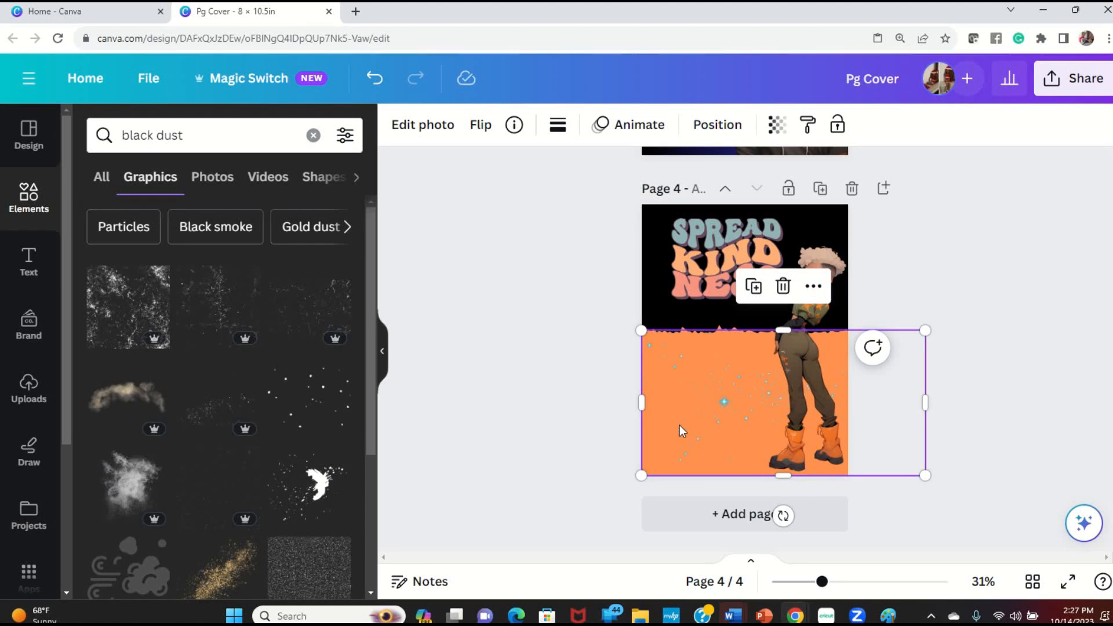
key("Delete")
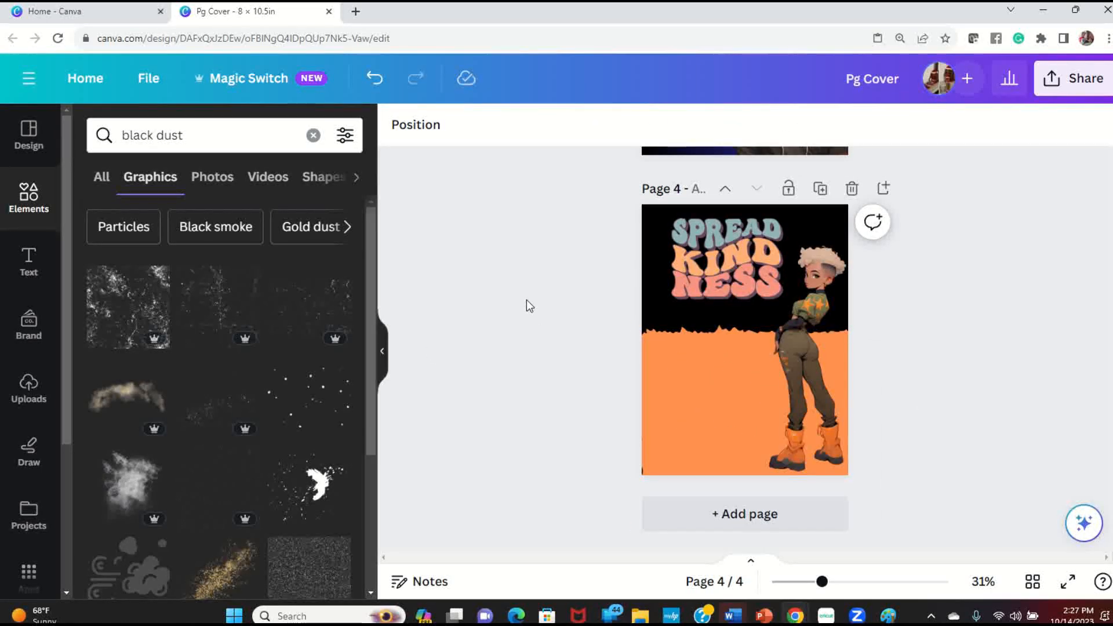
Add the black cracked-dust texture to page 4 and enlarge it across the orange lower area.
left_click(214, 306)
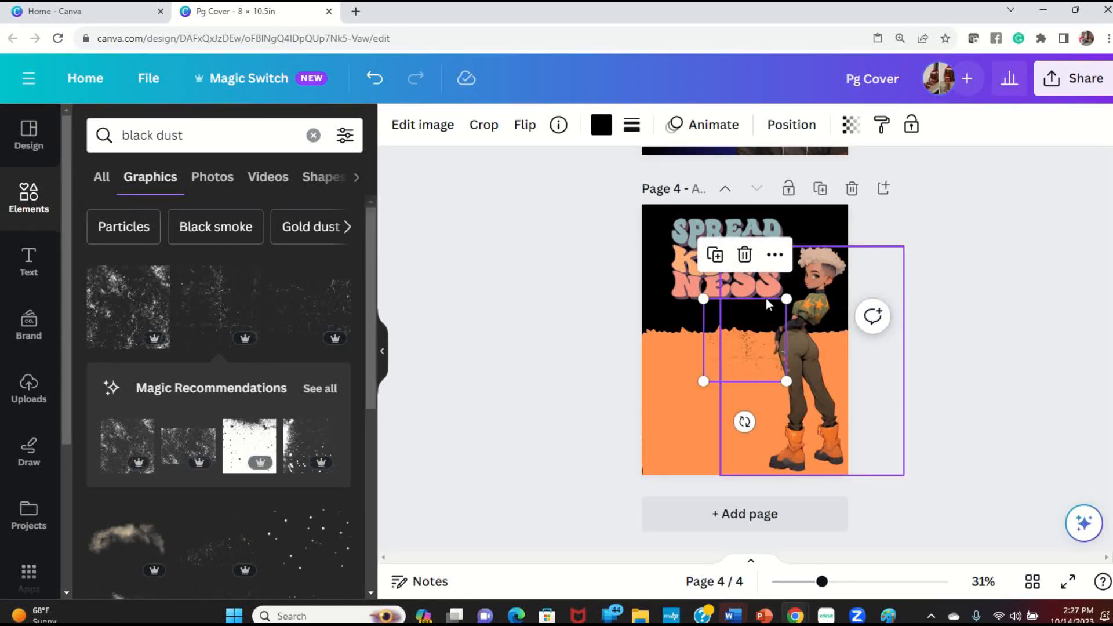
left_click_drag(735, 353, 670, 375)
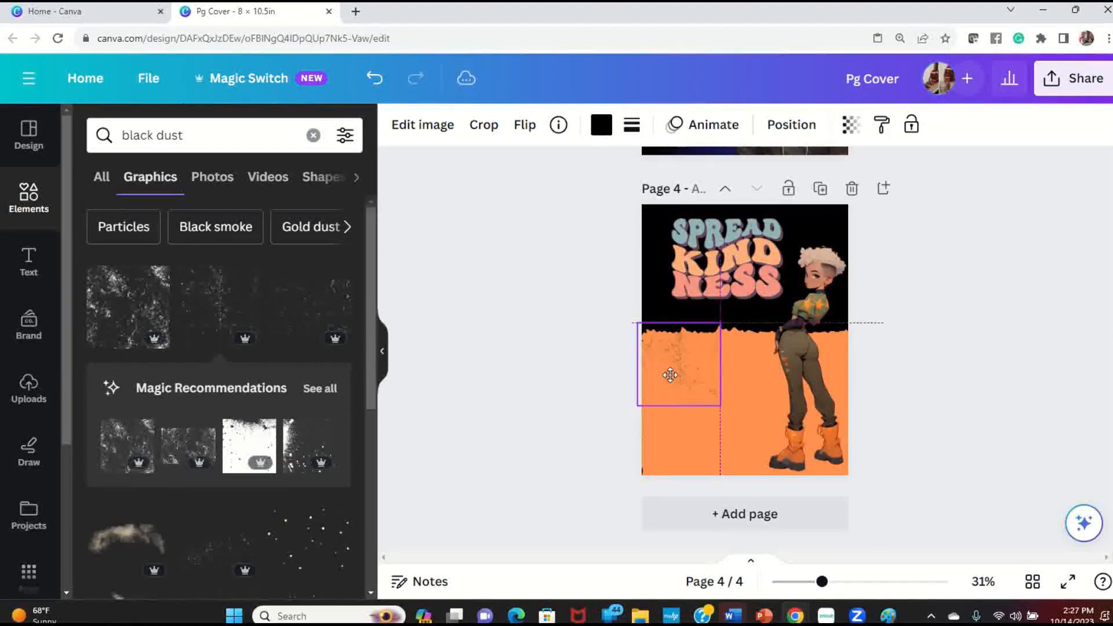
left_click_drag(721, 405, 1003, 476)
left_click(1028, 237)
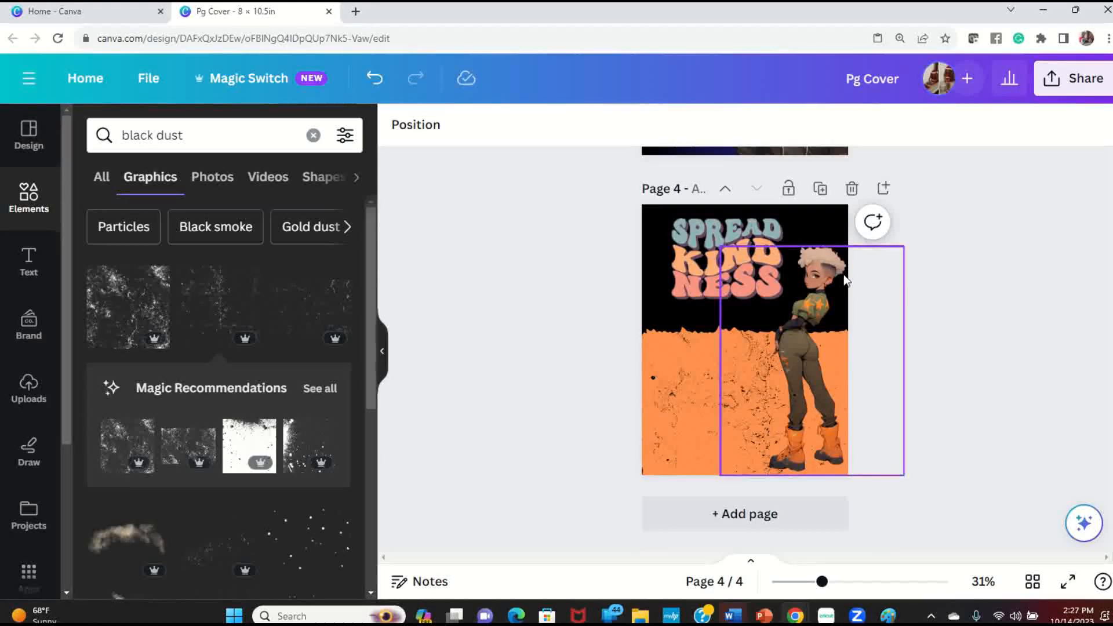
left_click(815, 284)
left_click(984, 367)
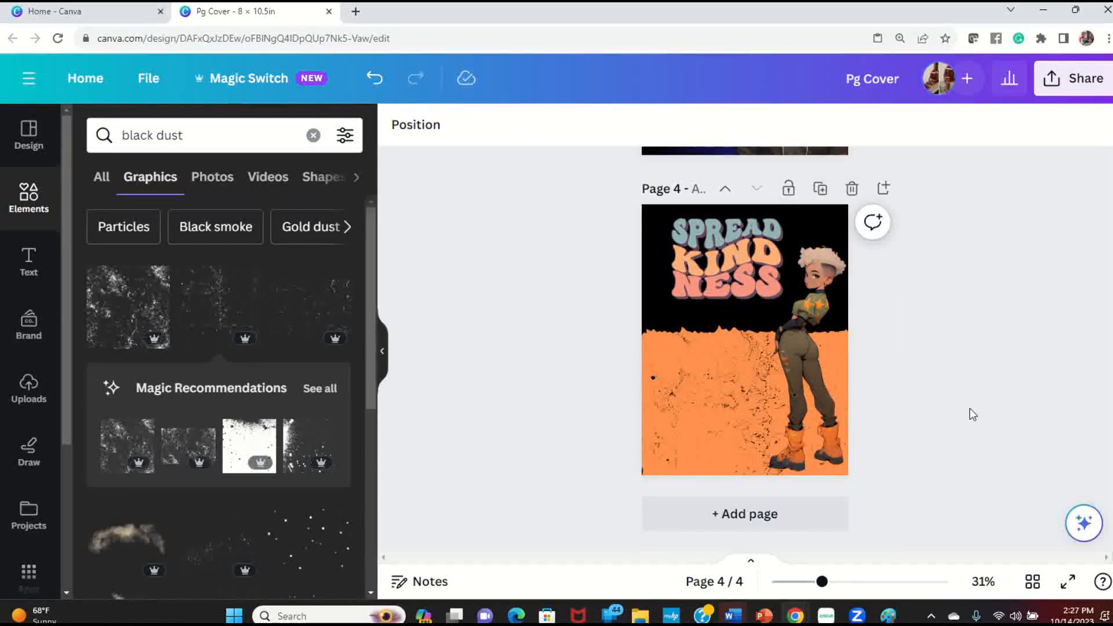
Move the black dust texture up over the "Spread Kindness" lettering and enlarge it past the page's side edges.
left_click(723, 378)
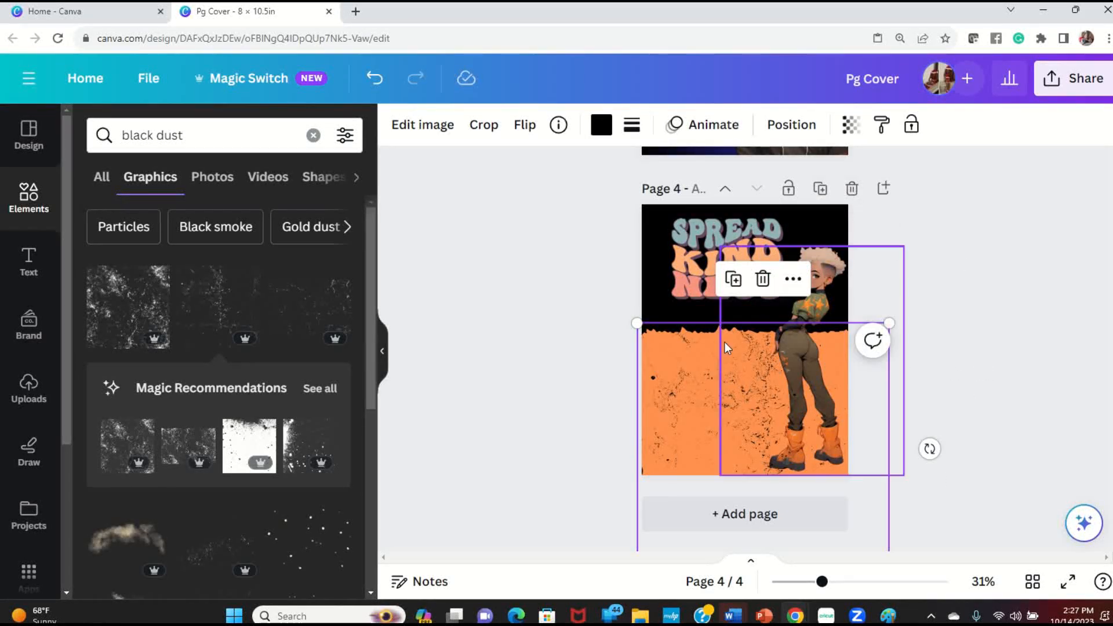
left_click_drag(732, 408, 708, 280)
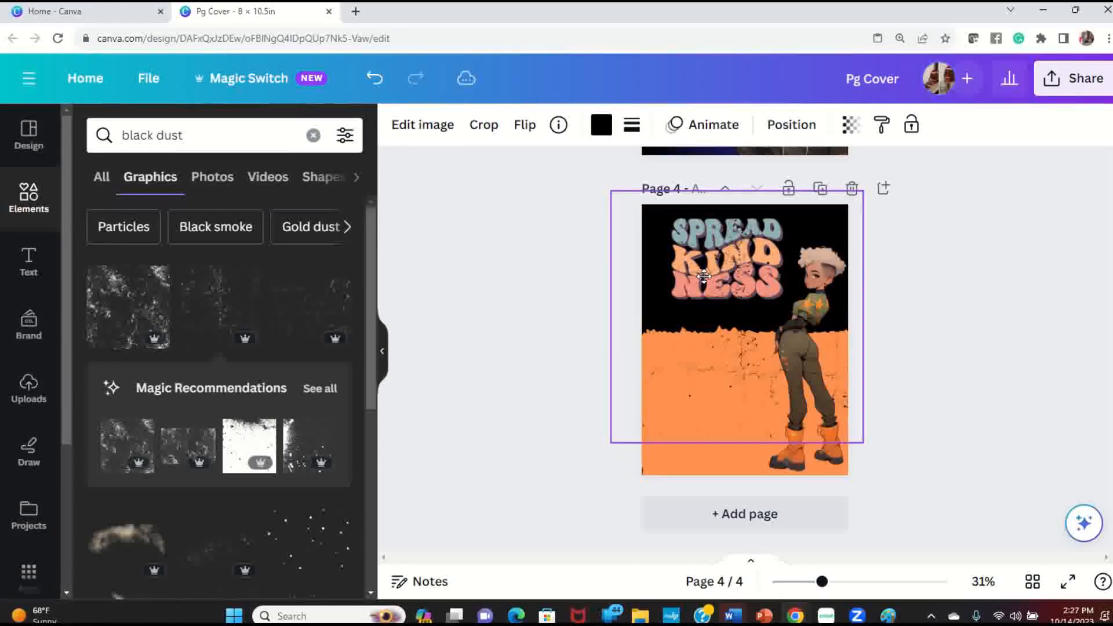
left_click(918, 336)
left_click(735, 389)
left_click_drag(862, 441, 903, 483)
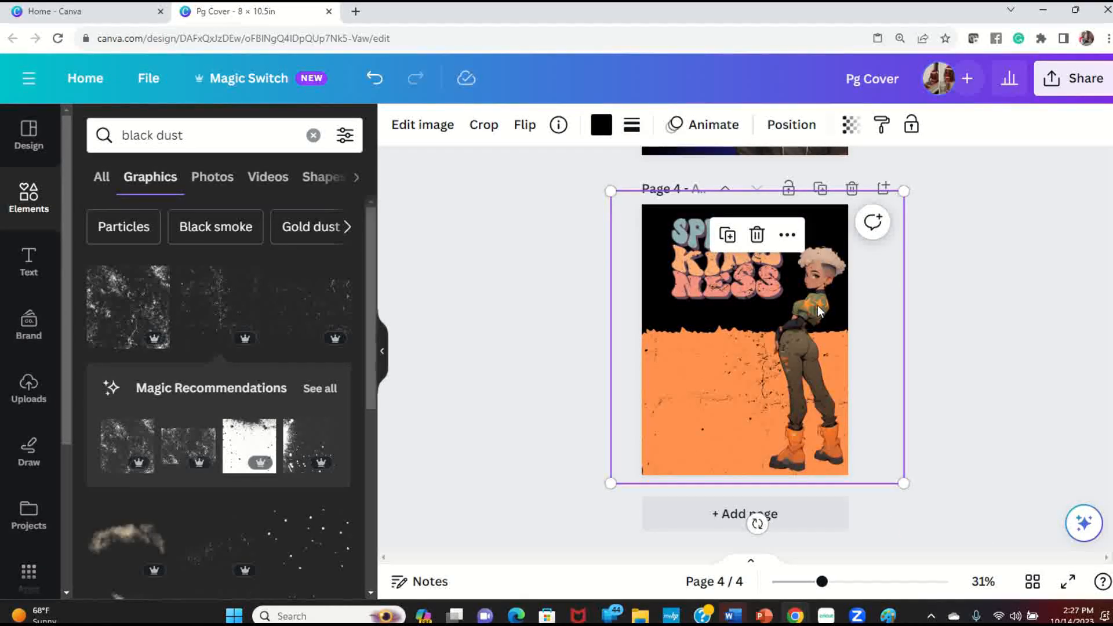
left_click(898, 325)
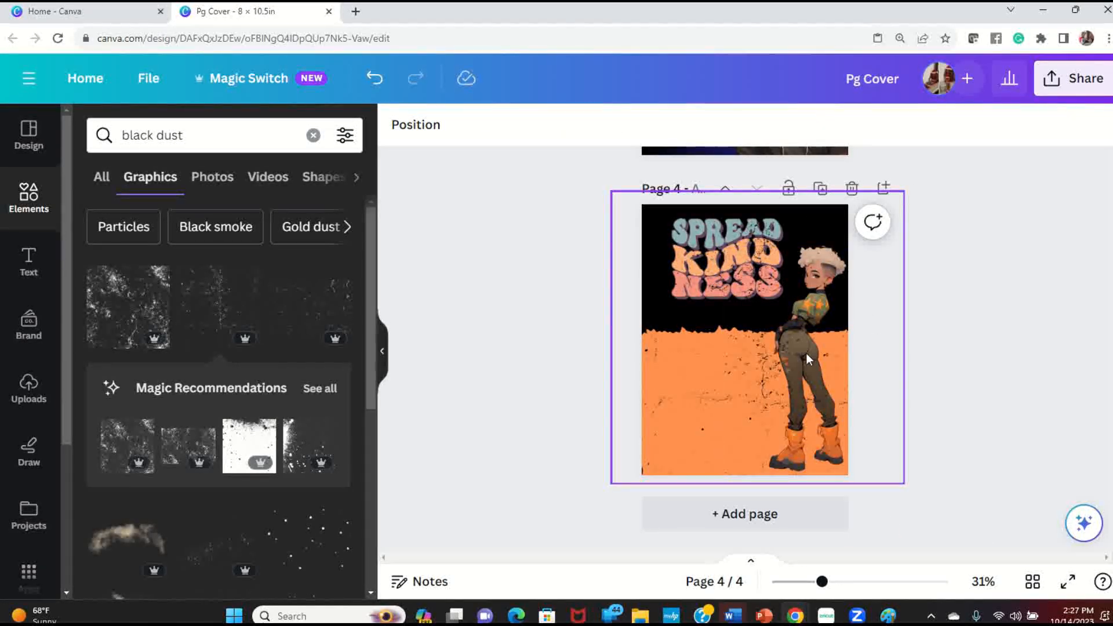
Shift the black dust texture left off the woman and bring the woman to the front.
left_click(807, 353)
left_click_drag(725, 374, 568, 379)
left_click(803, 357)
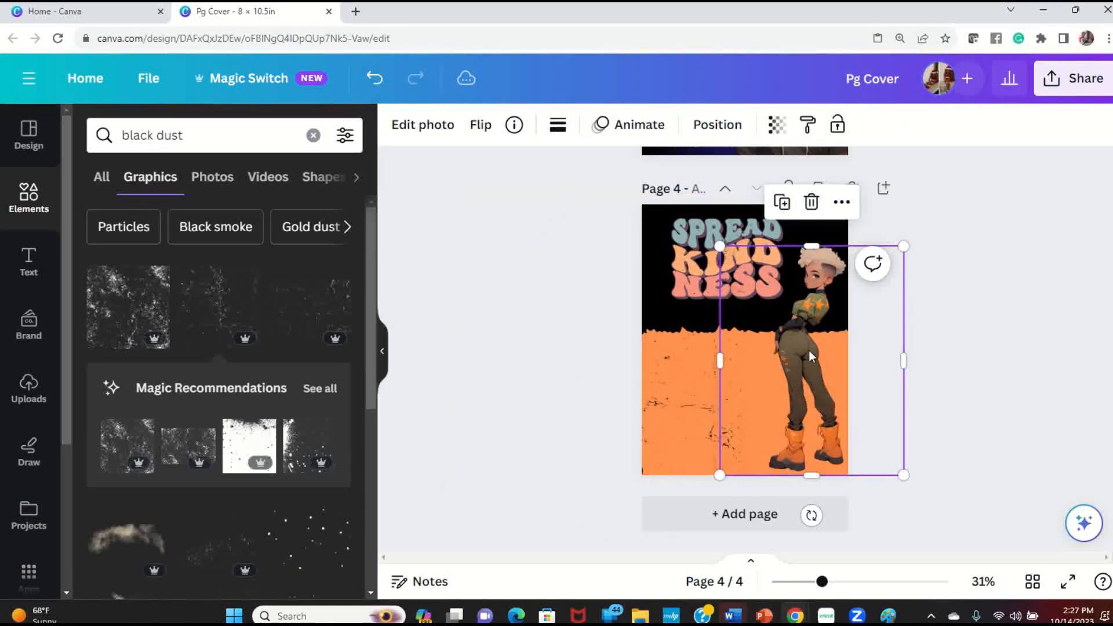
right_click(809, 350)
mouse_move(873, 299)
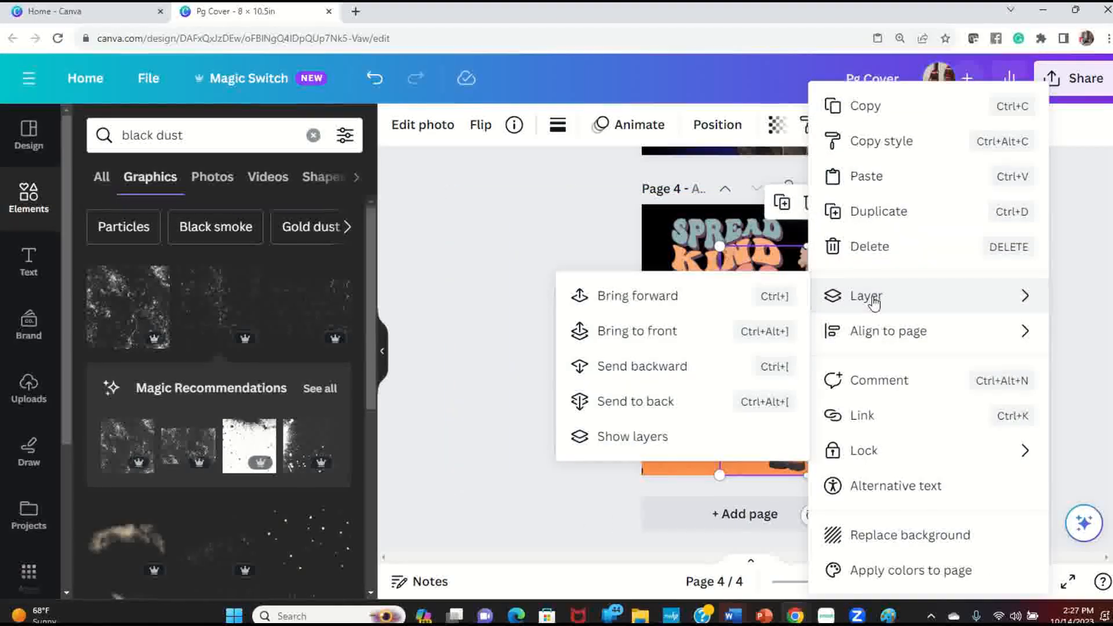
left_click(638, 341)
Move the black dust texture back behind the woman and enlarge it to cover all of page 4.
left_click(680, 392)
left_click_drag(679, 391, 777, 421)
left_click_drag(848, 225, 887, 179)
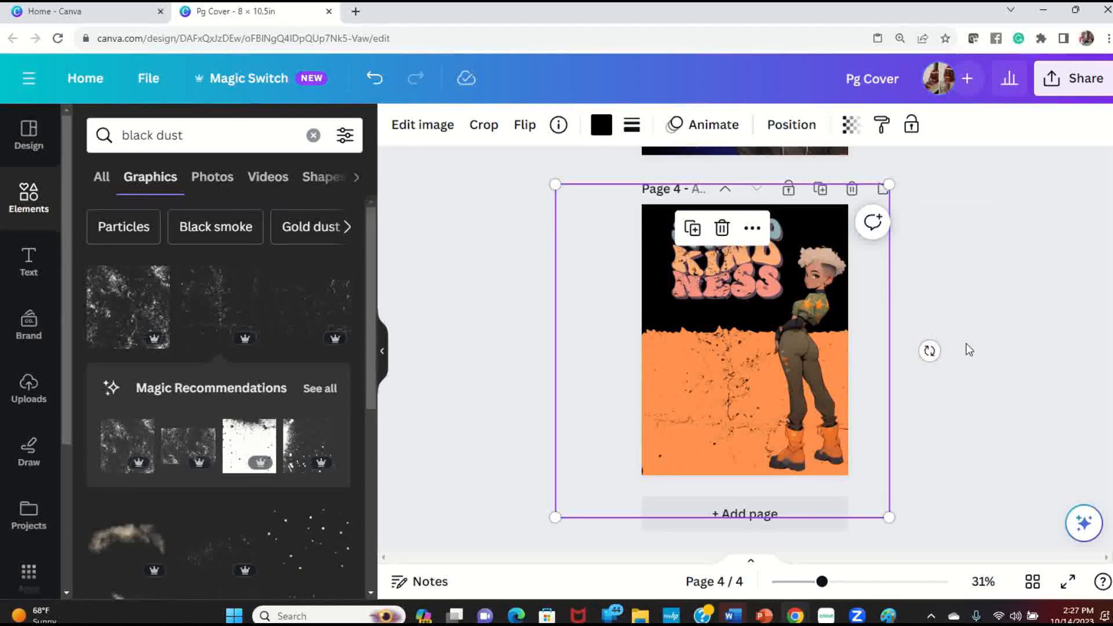
left_click(984, 365)
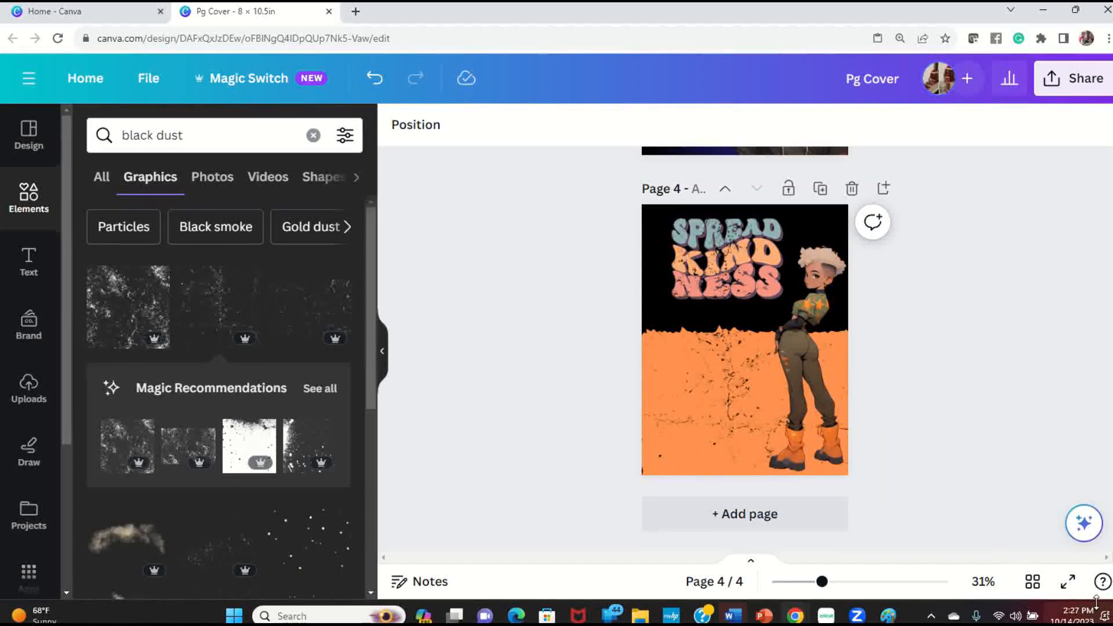
Preview the distressed "Spread Kindness" cover in full screen and return to the editor.
left_click(1068, 582)
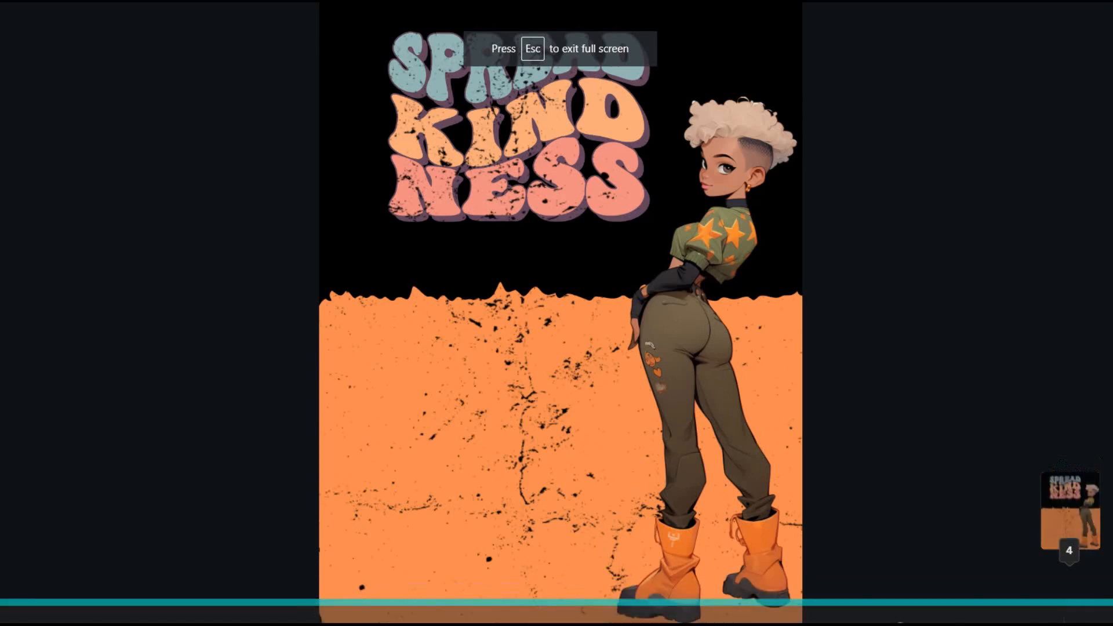
left_click(909, 240)
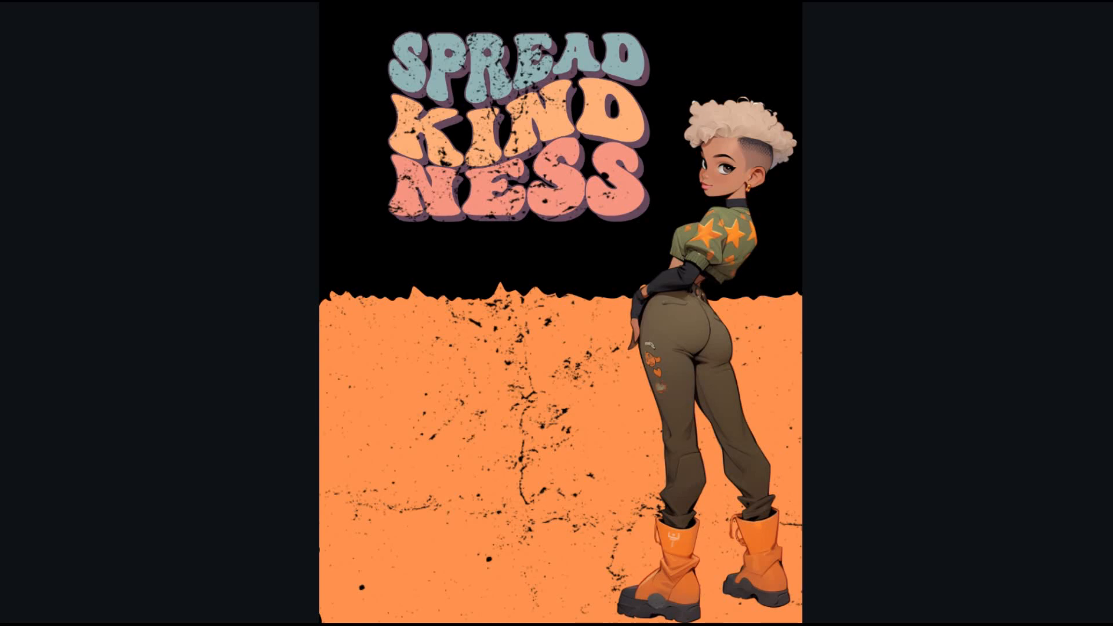
key("Escape")
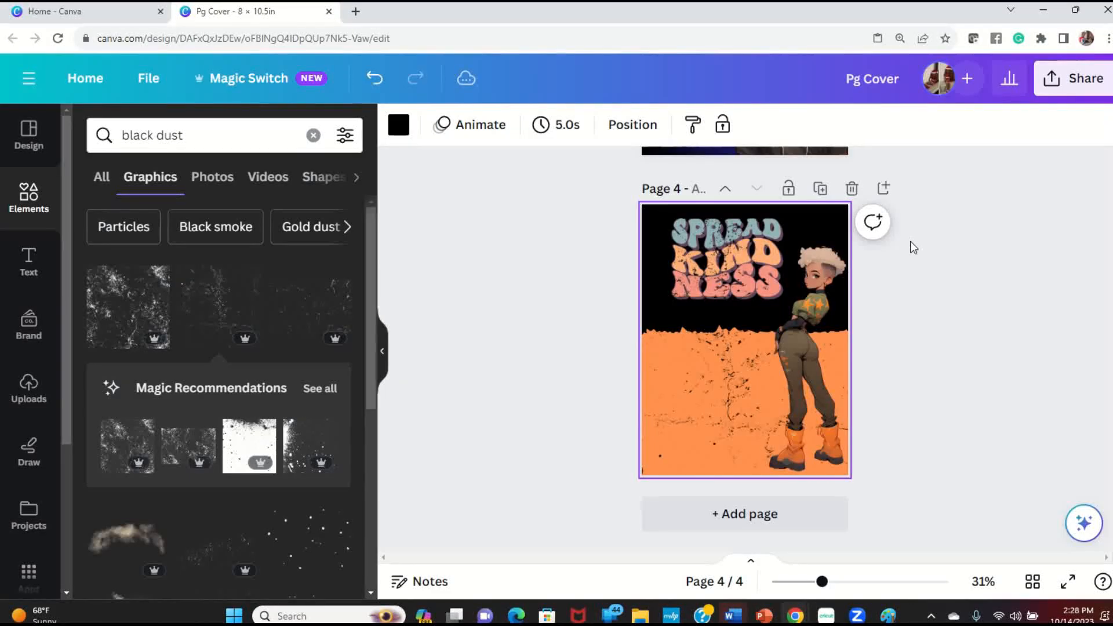
Duplicate the page 4 "Spread Kindness" cover as a new page.
left_click(822, 192)
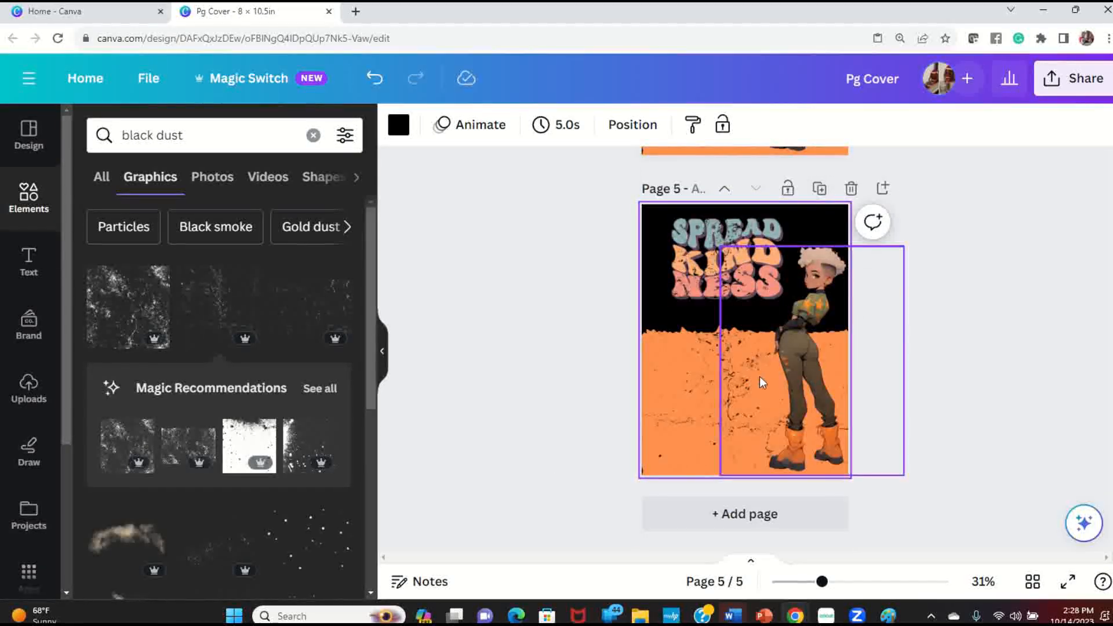
left_click_drag(681, 389, 730, 397)
left_click(729, 397)
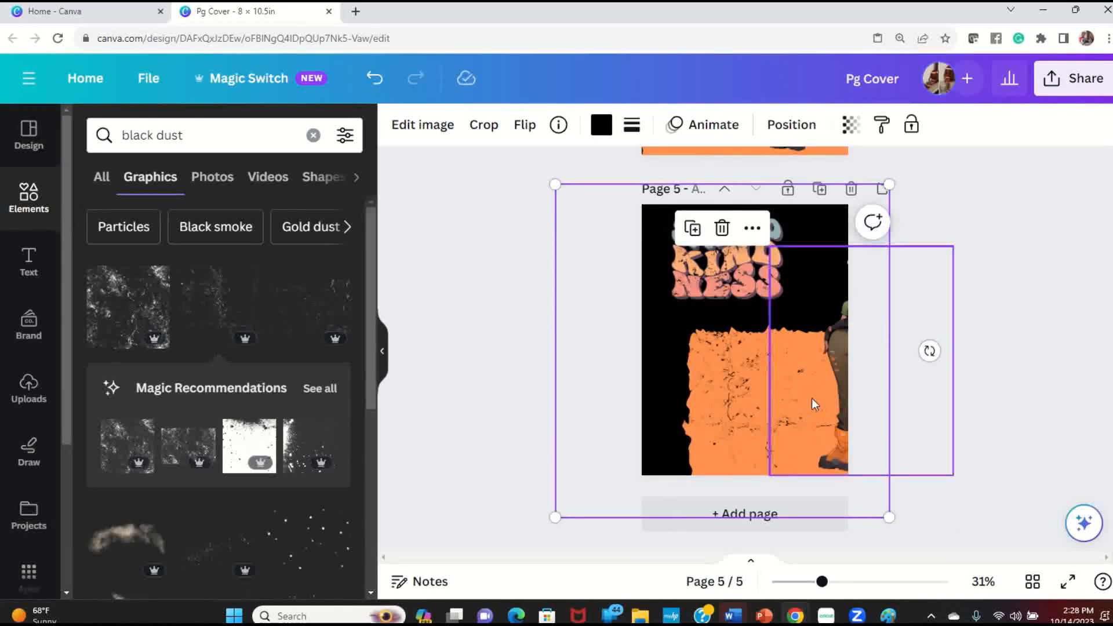
left_click(989, 359)
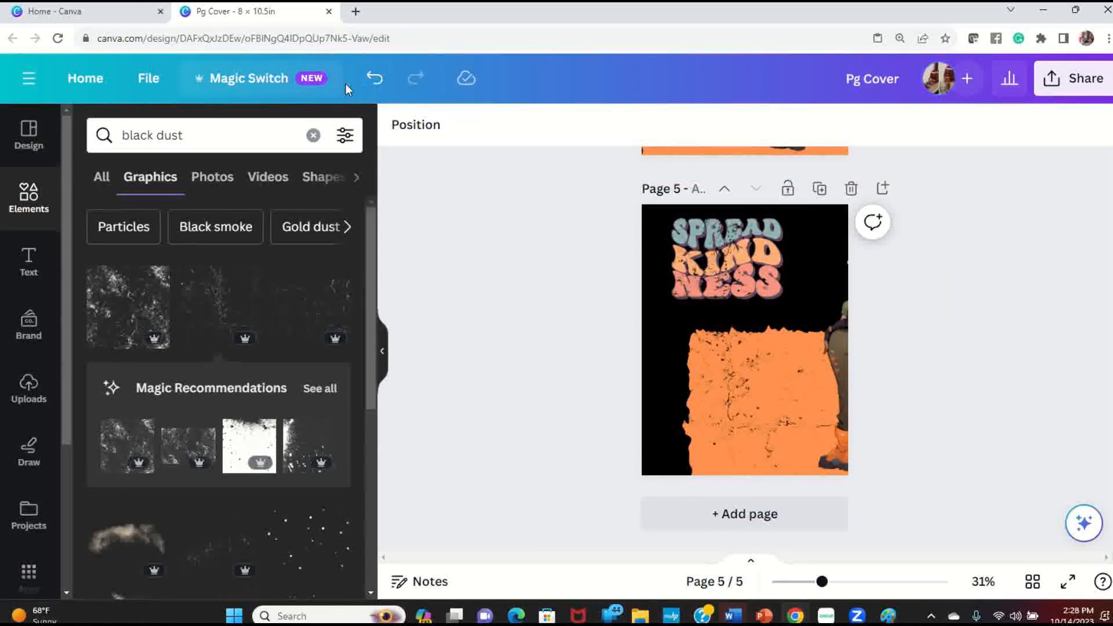
left_click(375, 78)
Shift the black dust texture on page 5 to the right so it extends well past the page's right edge.
left_click(731, 358)
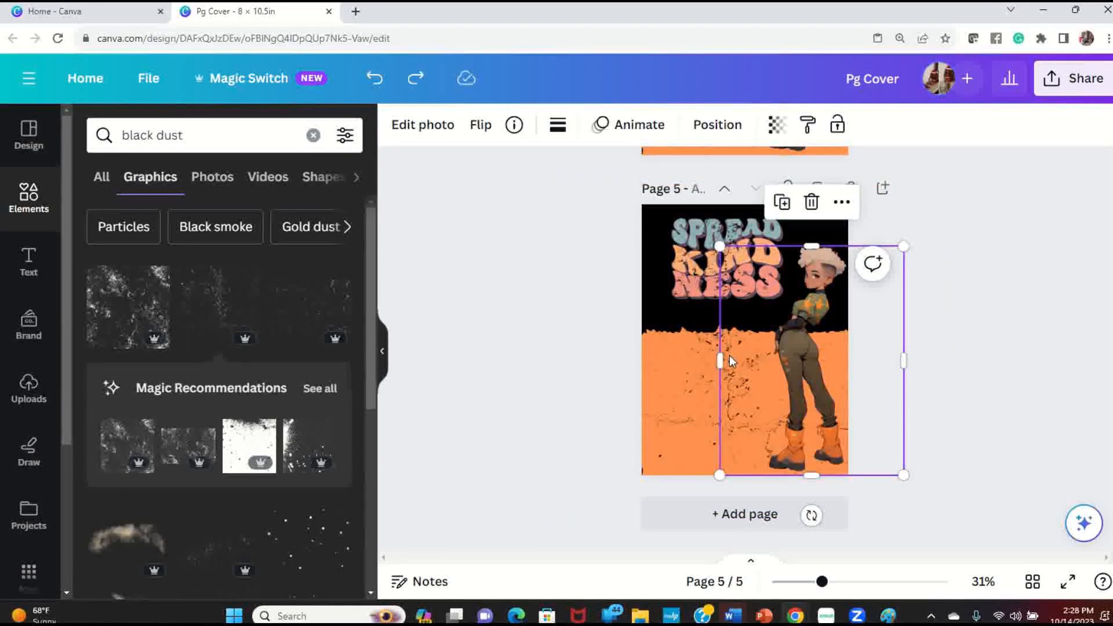
left_click(689, 383)
left_click_drag(686, 383, 827, 399)
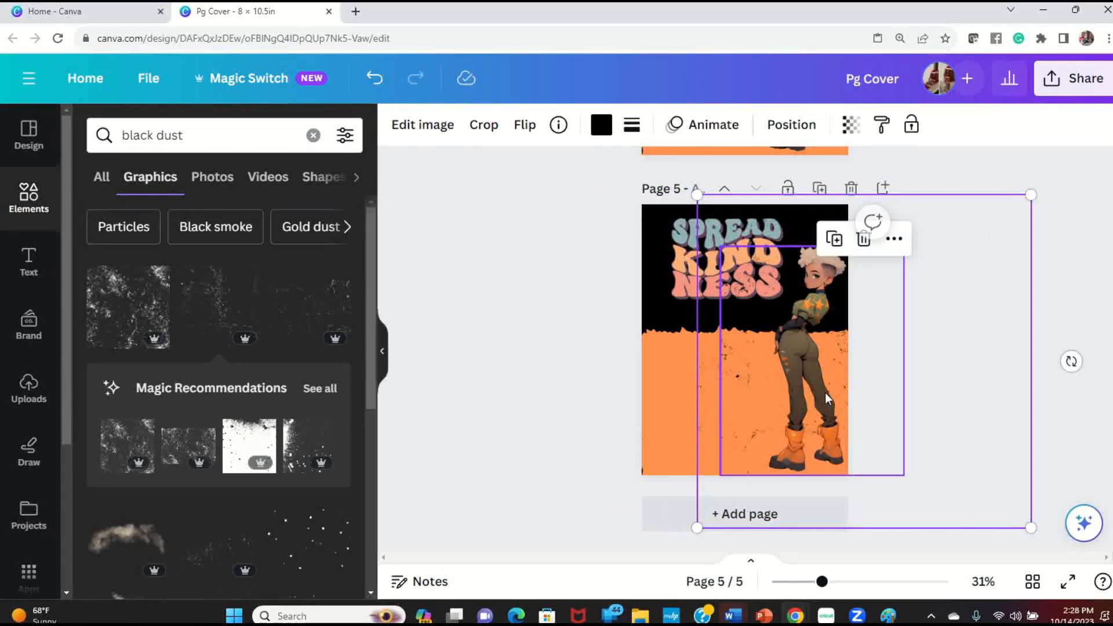
Set page 5's background color to the darker orange from the document colors.
left_click(664, 215)
left_click(397, 126)
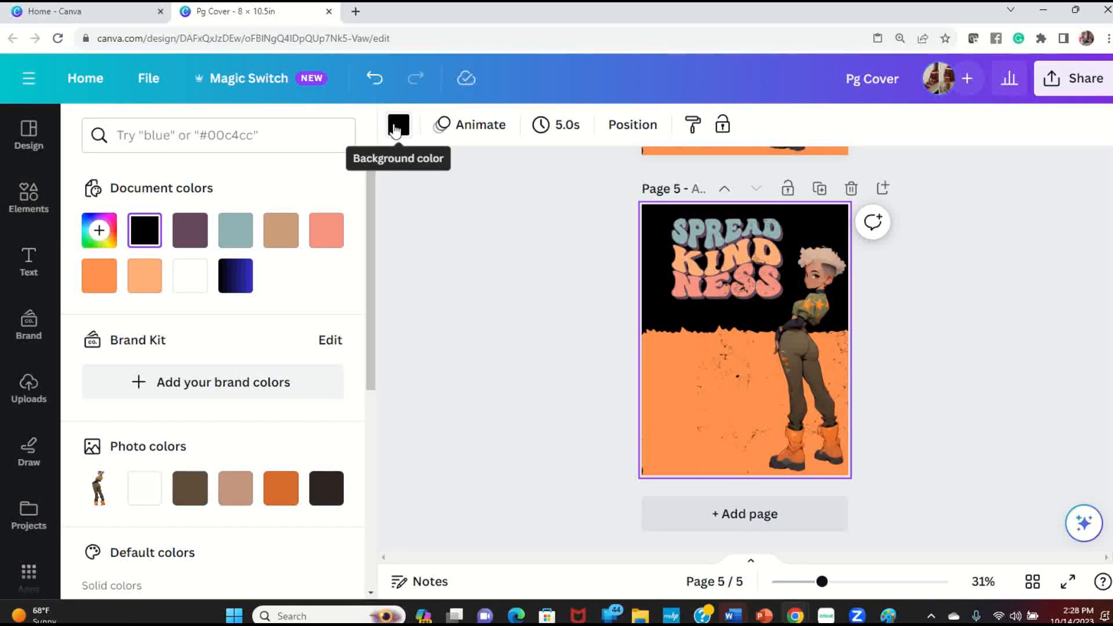
left_click(99, 275)
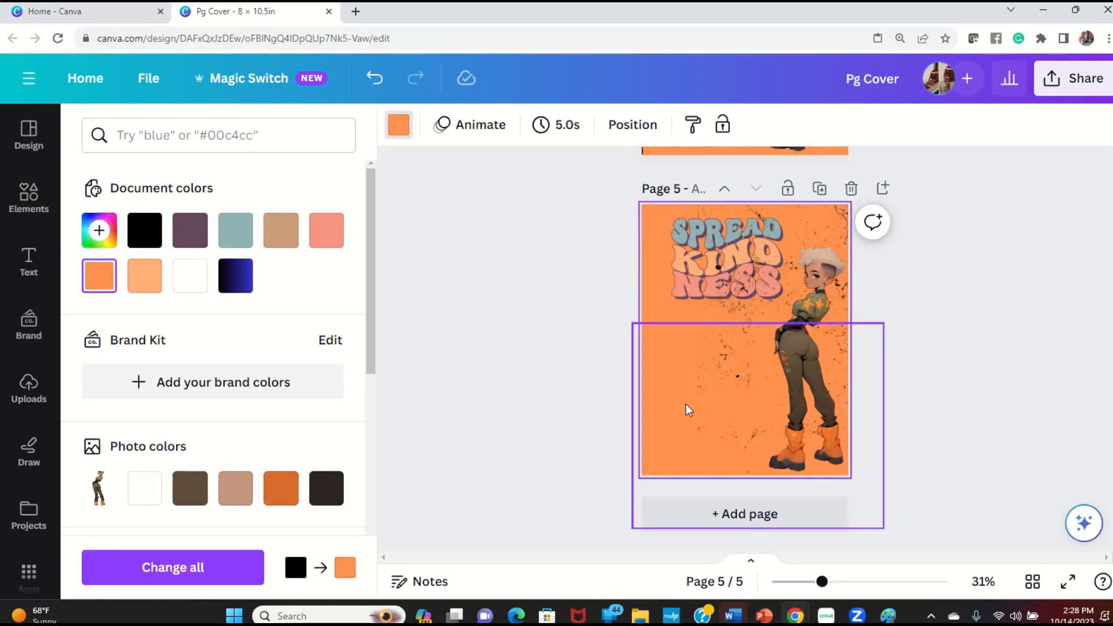
Recolor the torn-edge shape across the lower half of page 5 to black.
left_click(688, 410)
left_click(601, 124)
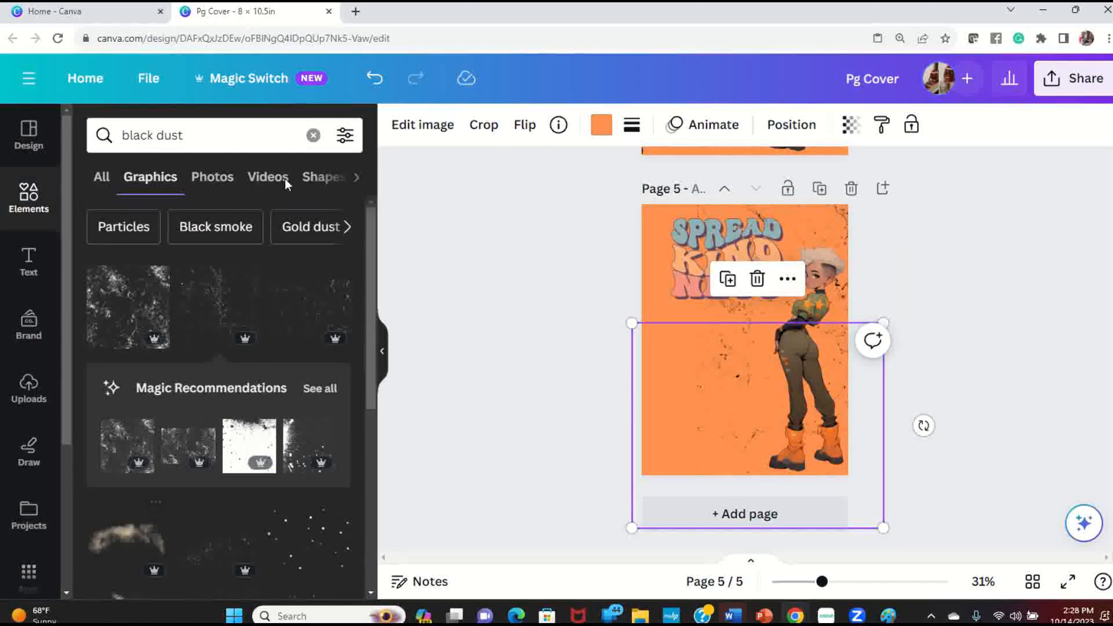
left_click(601, 124)
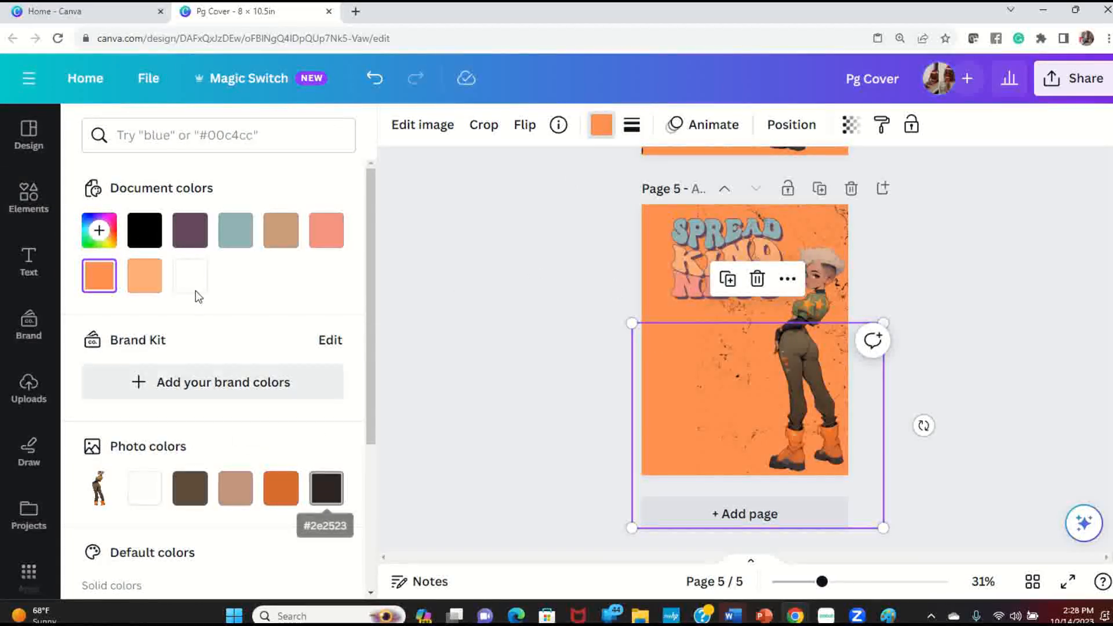
left_click(143, 227)
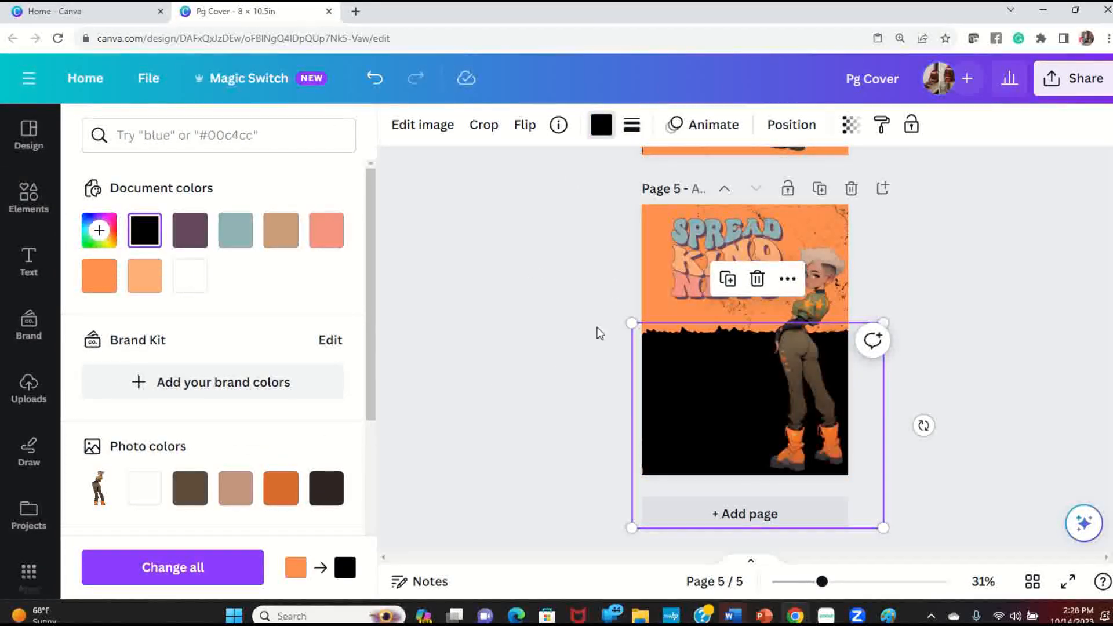
left_click(603, 383)
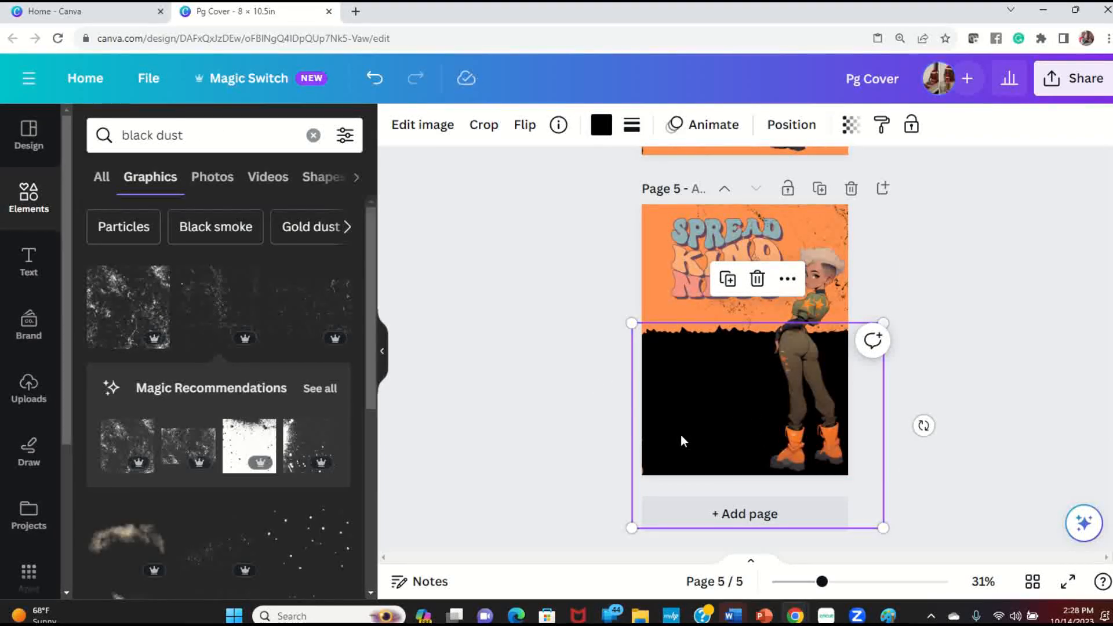
Move the black dust texture left to span page 5 and nudge the woman slightly left.
left_click_drag(806, 229, 747, 229)
left_click(1008, 302)
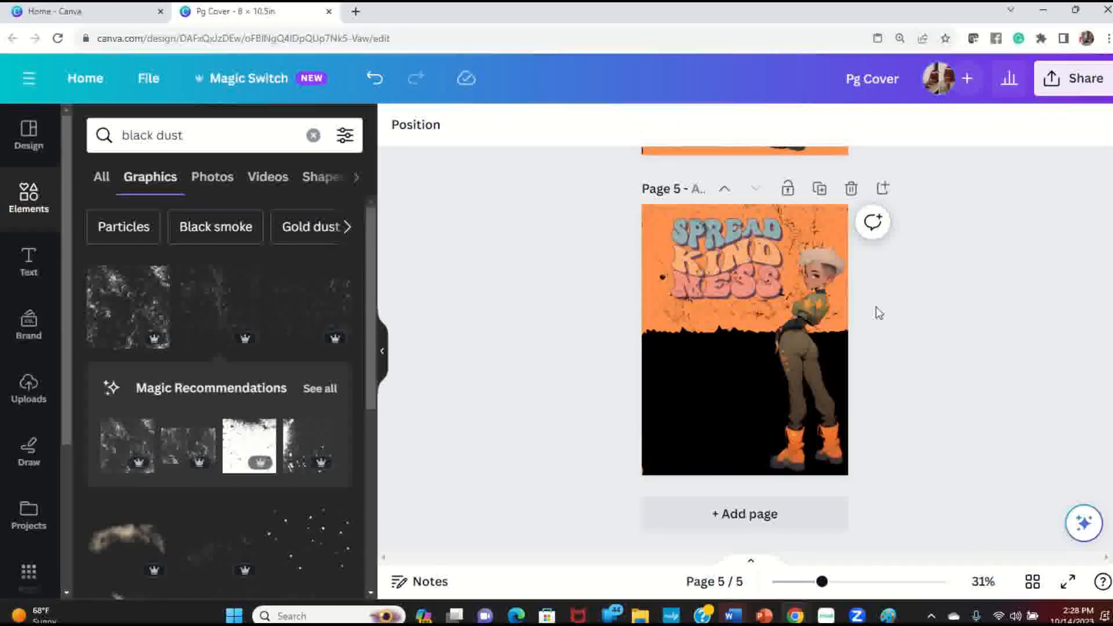
left_click(805, 392)
left_click_drag(804, 392, 803, 382)
left_click(1009, 318)
scroll(897, 346, "up", 5)
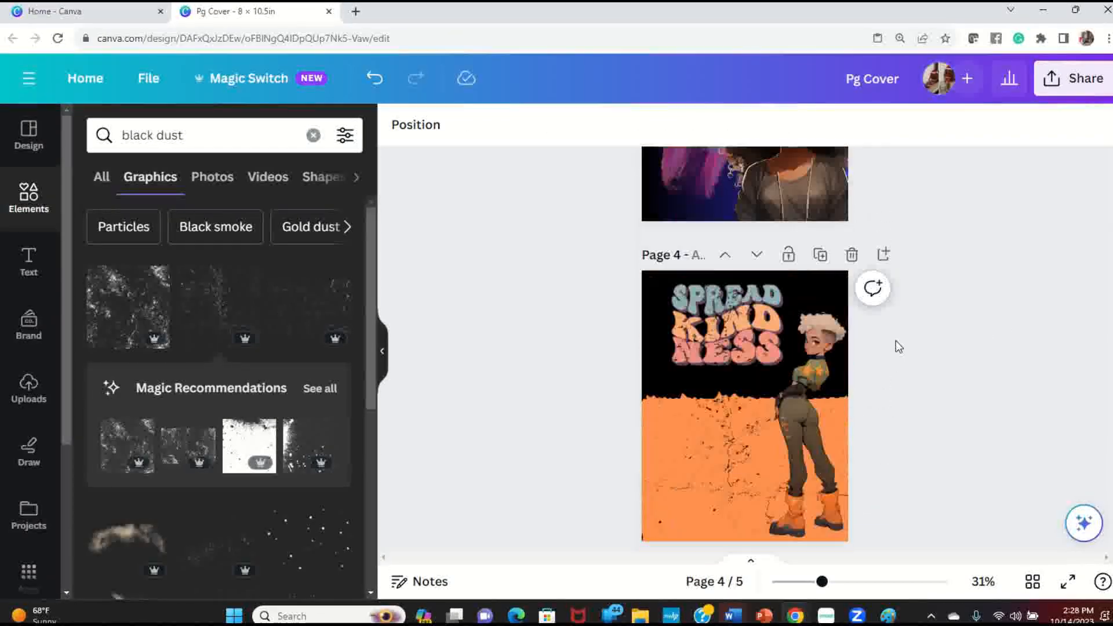
scroll(897, 346, "down", 5)
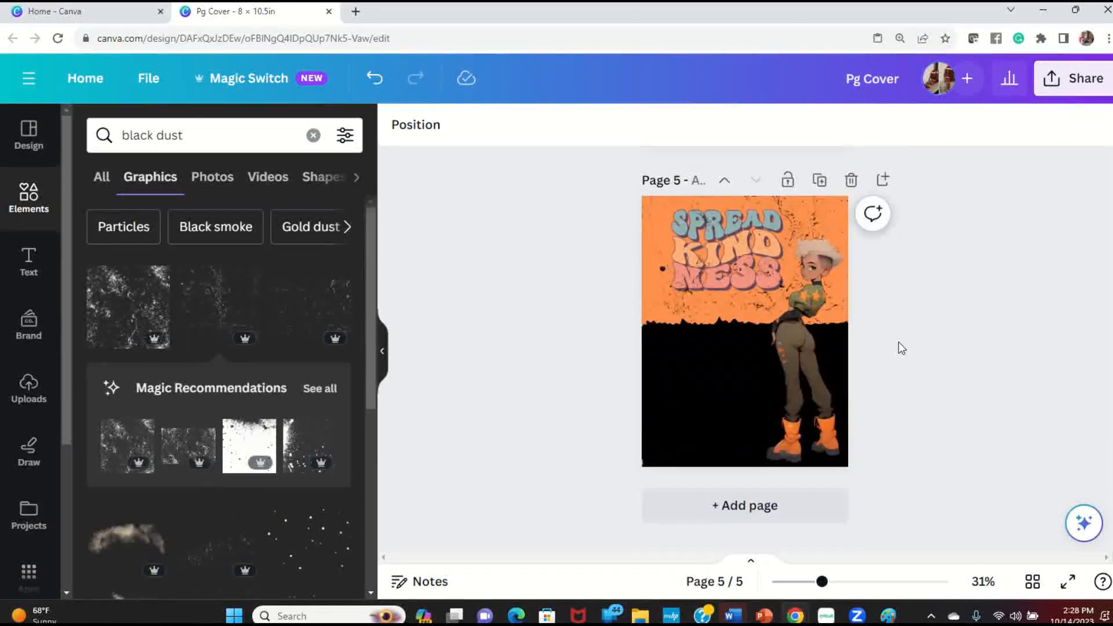
left_click(827, 395)
right_click(828, 396)
mouse_move(884, 294)
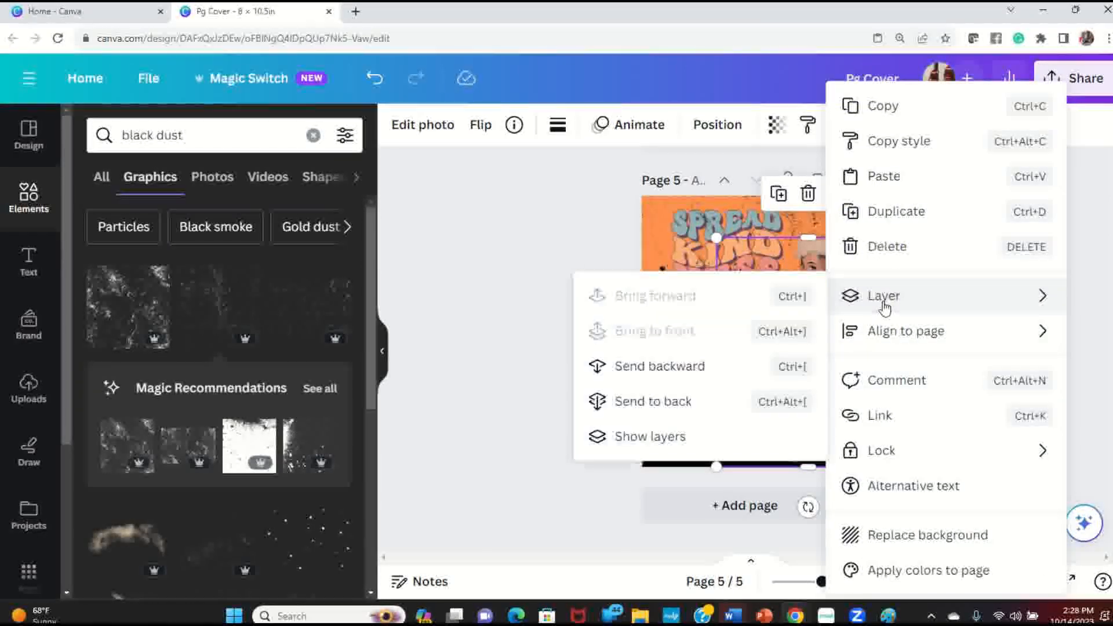
left_click(487, 350)
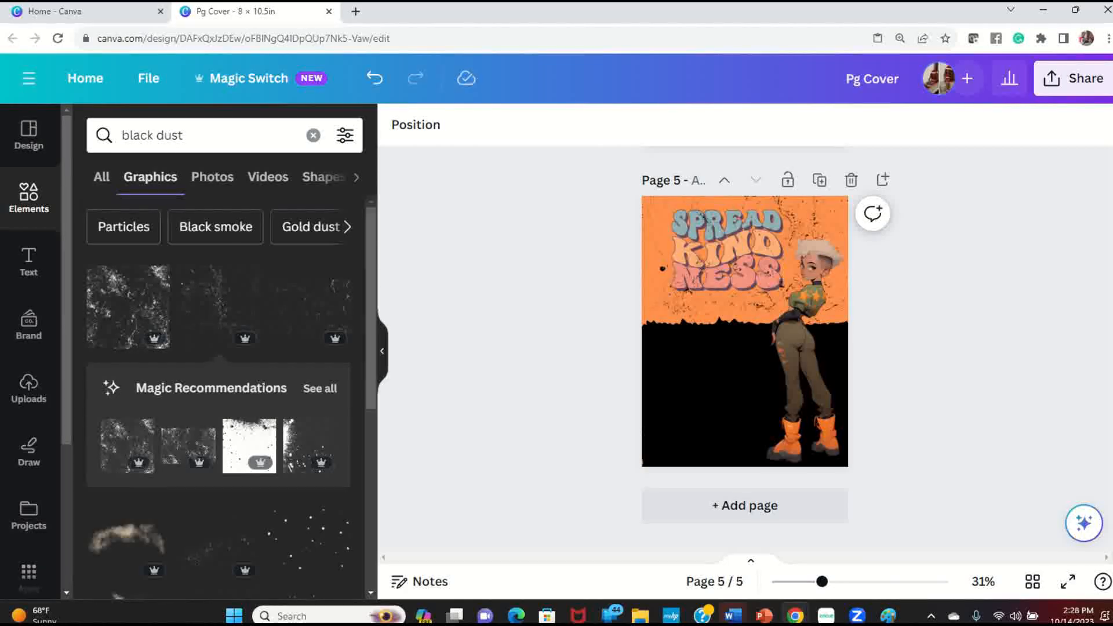
Preview the page 5 cover in full screen and compare it with the page 4 version.
left_click(1077, 585)
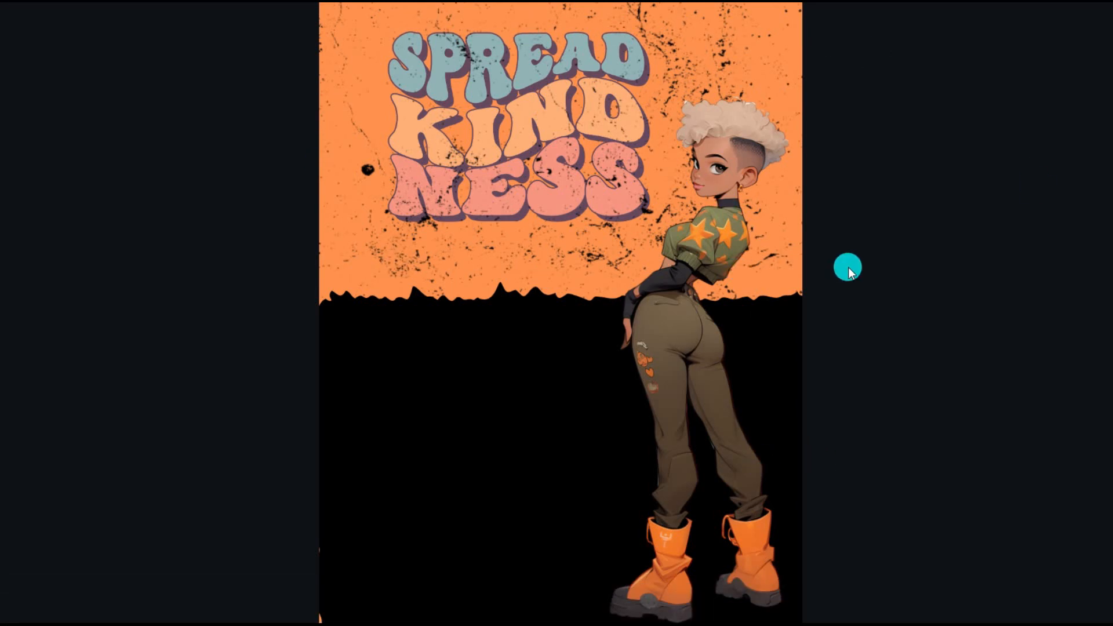
key("Right")
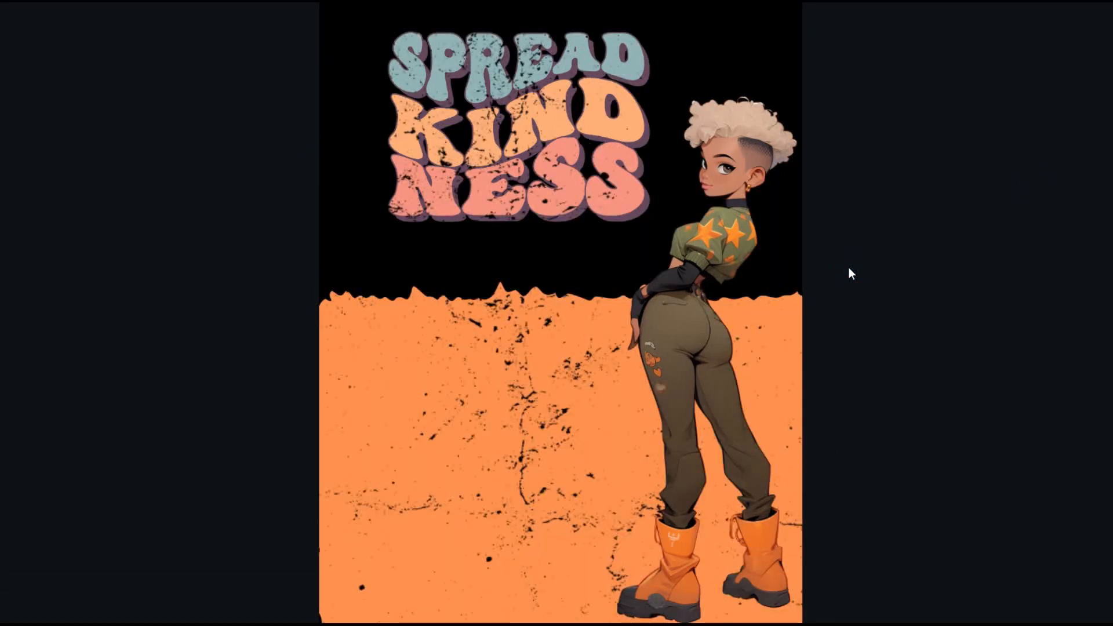
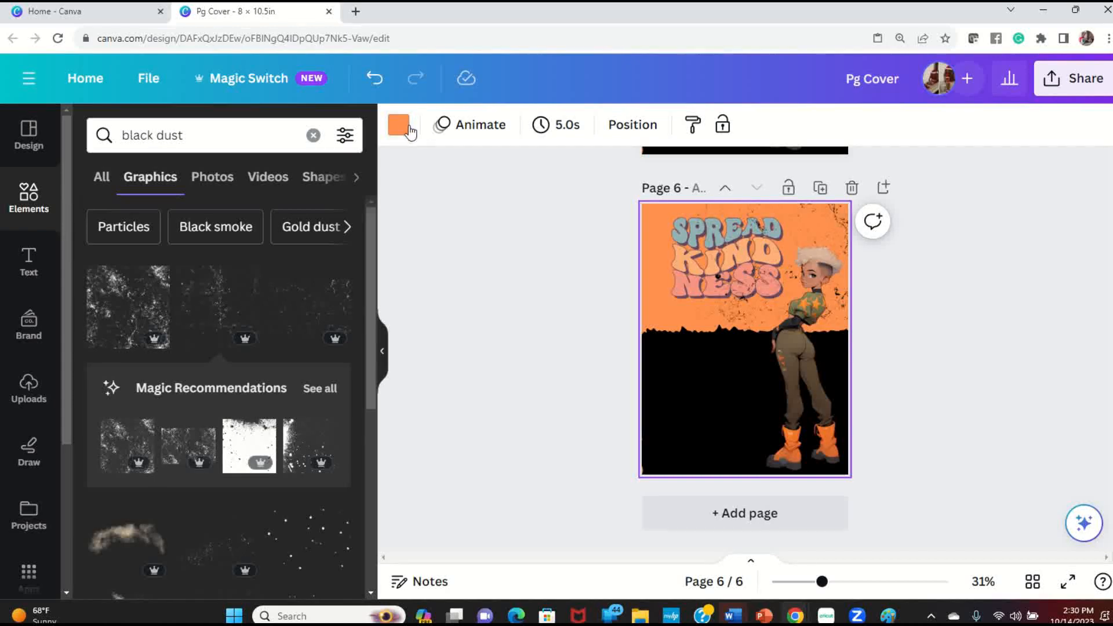
Set page 6's background to the black-to-blue gradient and recolor its torn-edge lower shape to the light orange document color.
left_click(242, 278)
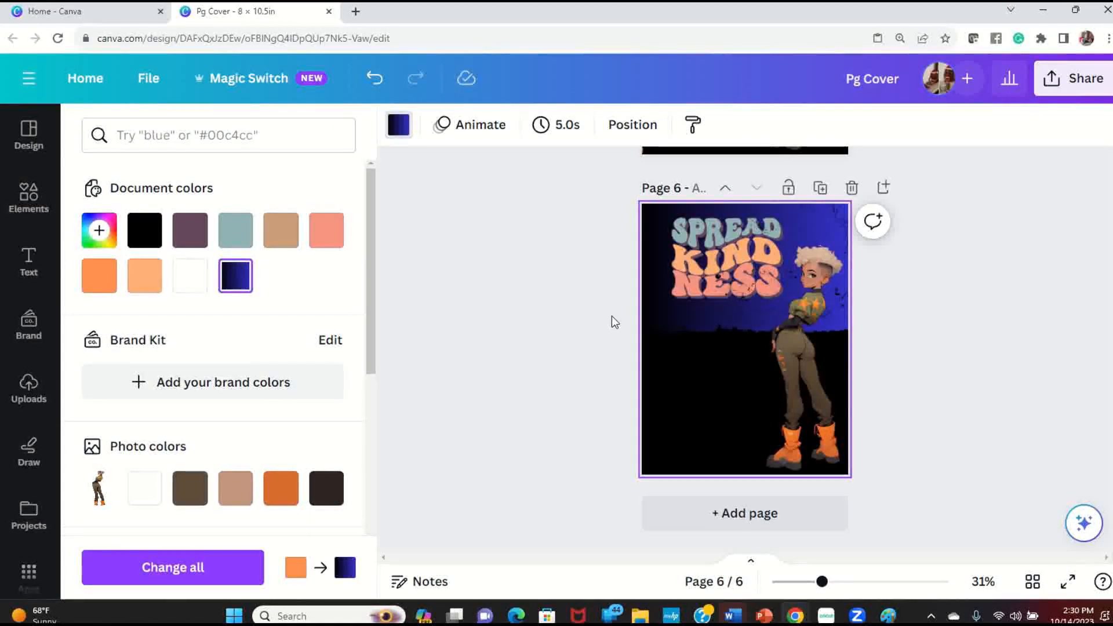
left_click(683, 373)
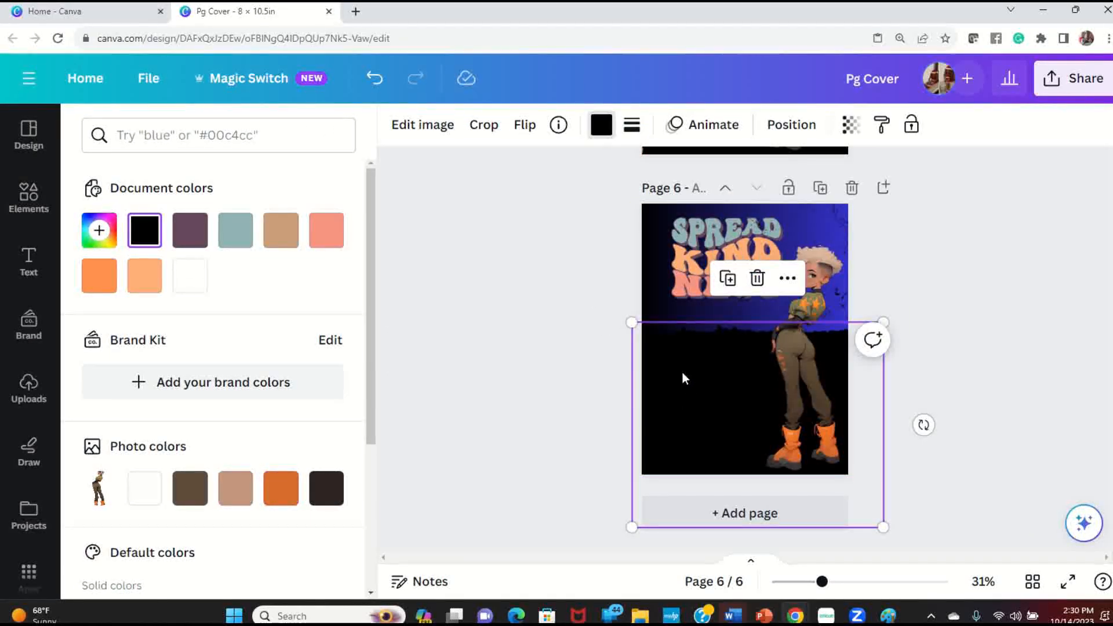
left_click(99, 276)
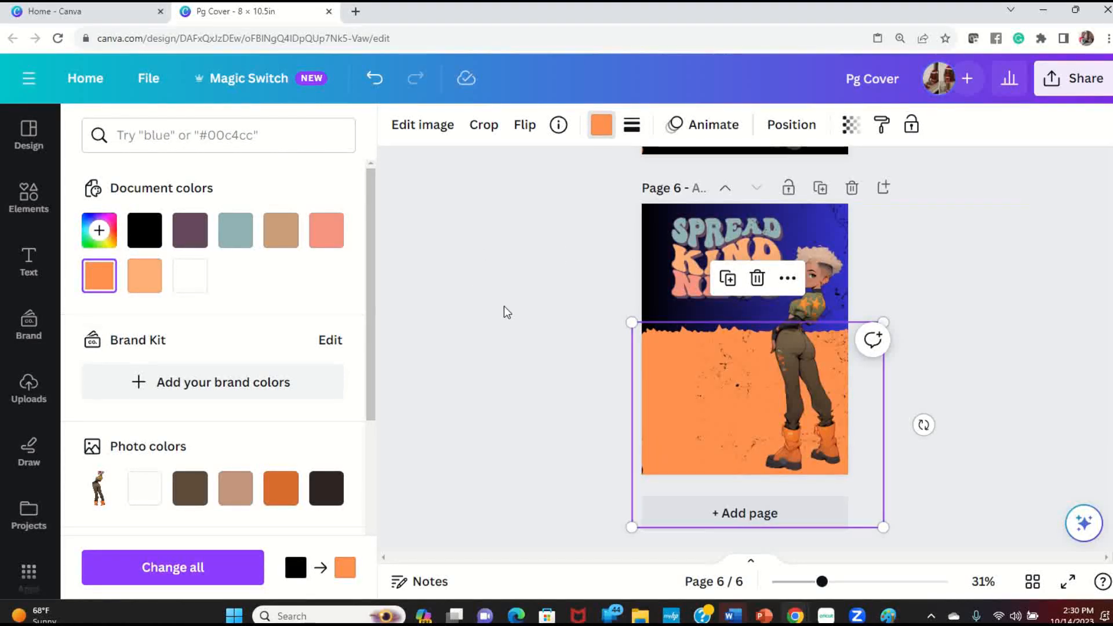
left_click(149, 277)
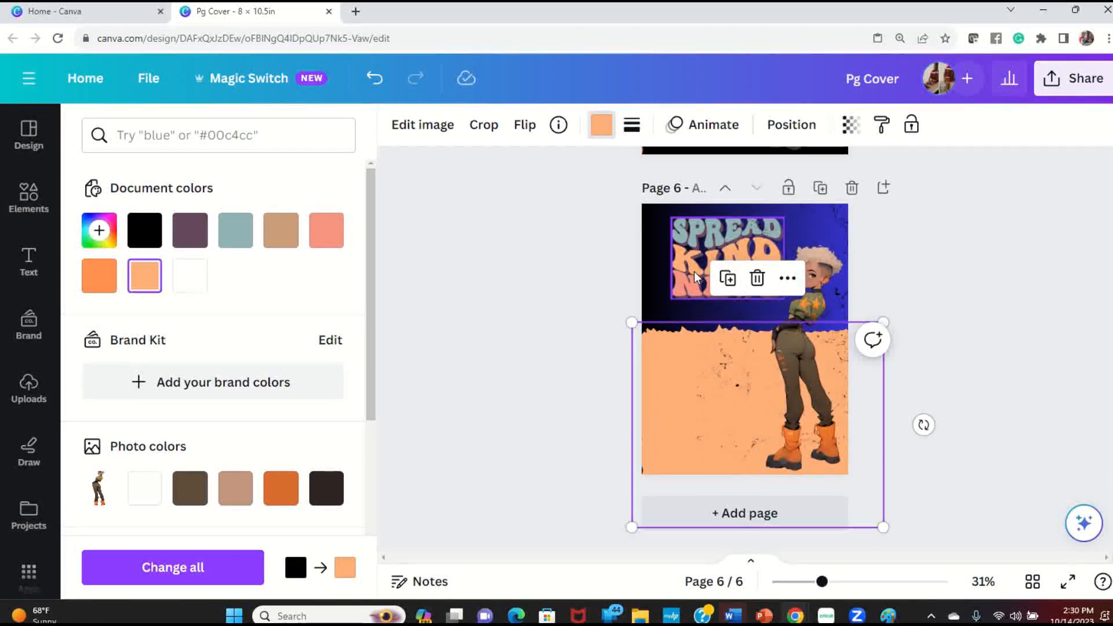
Nudge the light orange torn-edge shape on page 6 slightly to the left.
left_click(656, 405)
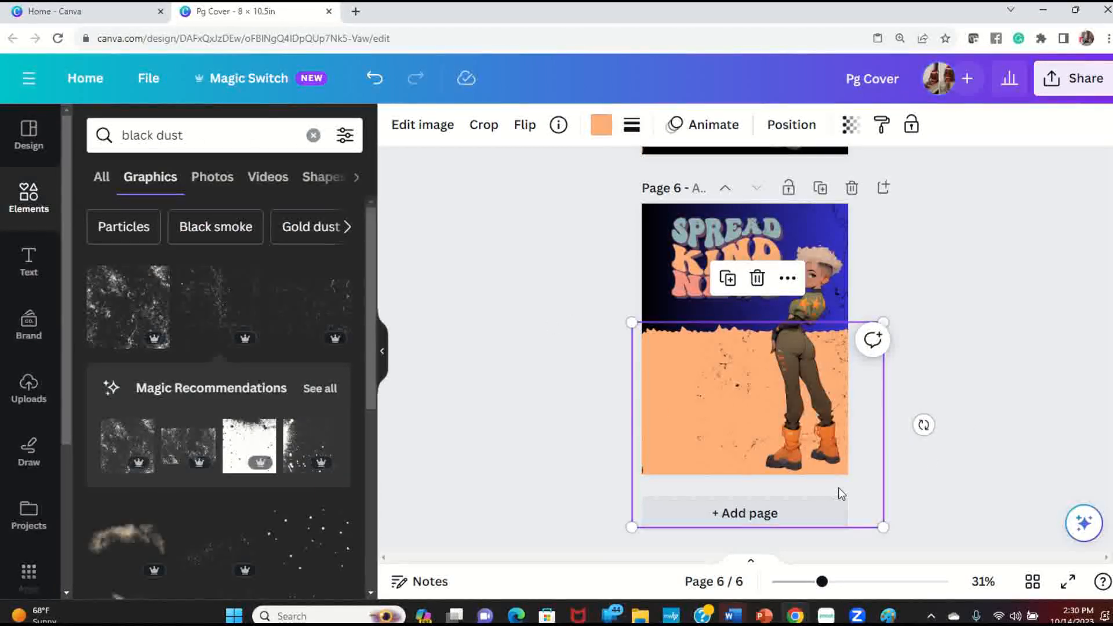
mouse_move(858, 483)
left_mouse_down()
mouse_move(823, 484)
mouse_move(845, 485)
left_mouse_up()
left_click(749, 364)
left_click(690, 370)
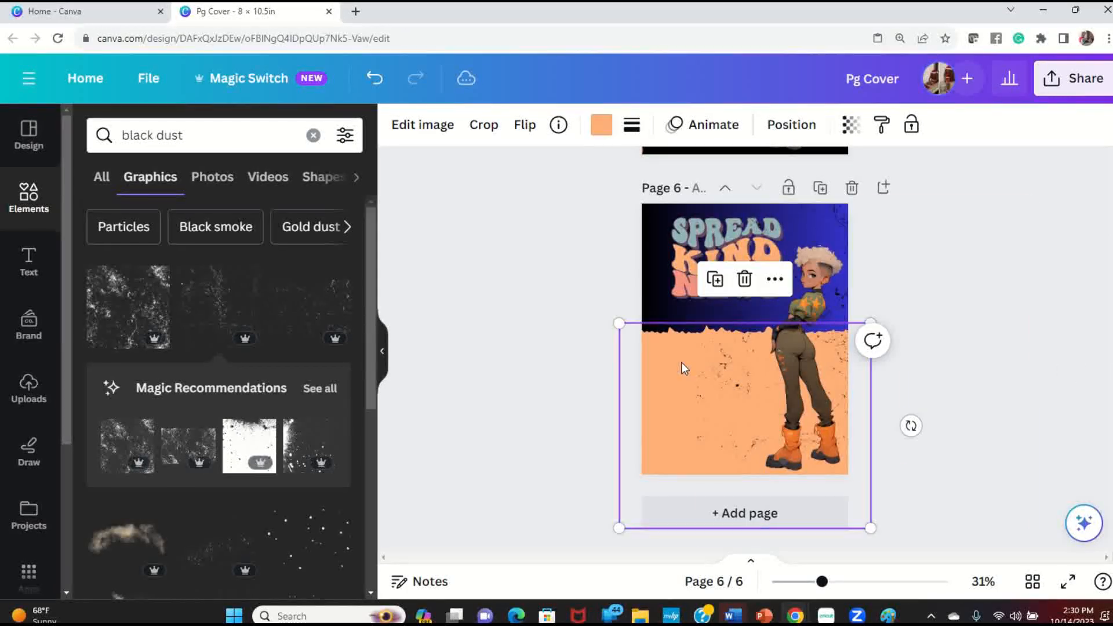
Move the black dust texture left so it spans the full width of page 6.
left_click(850, 225)
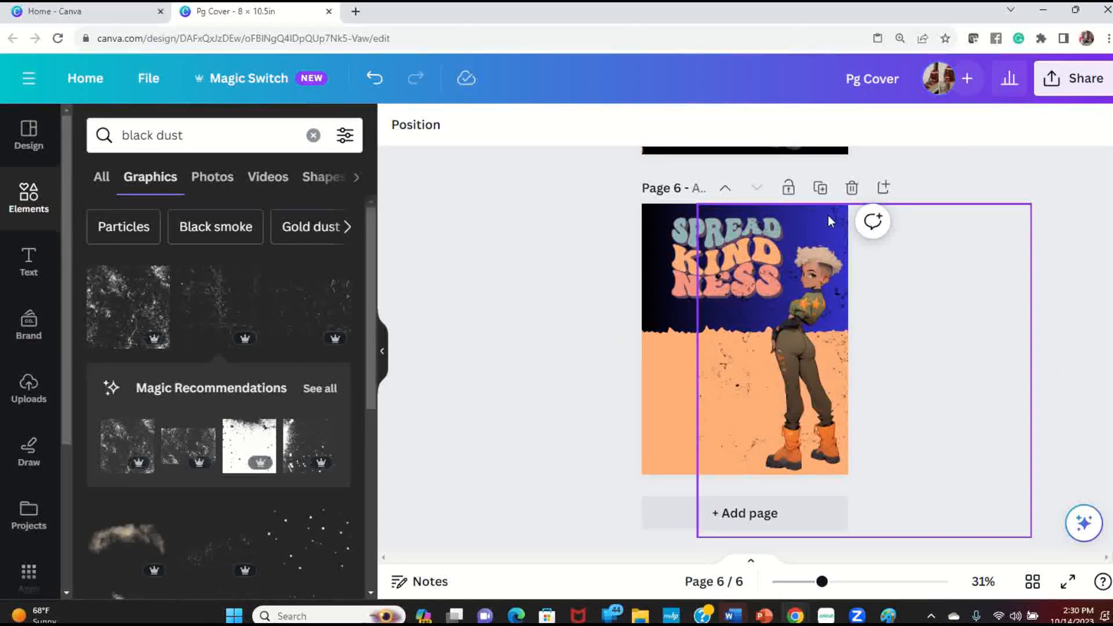
left_click(828, 214)
left_click_drag(828, 214, 768, 219)
left_click(1008, 299)
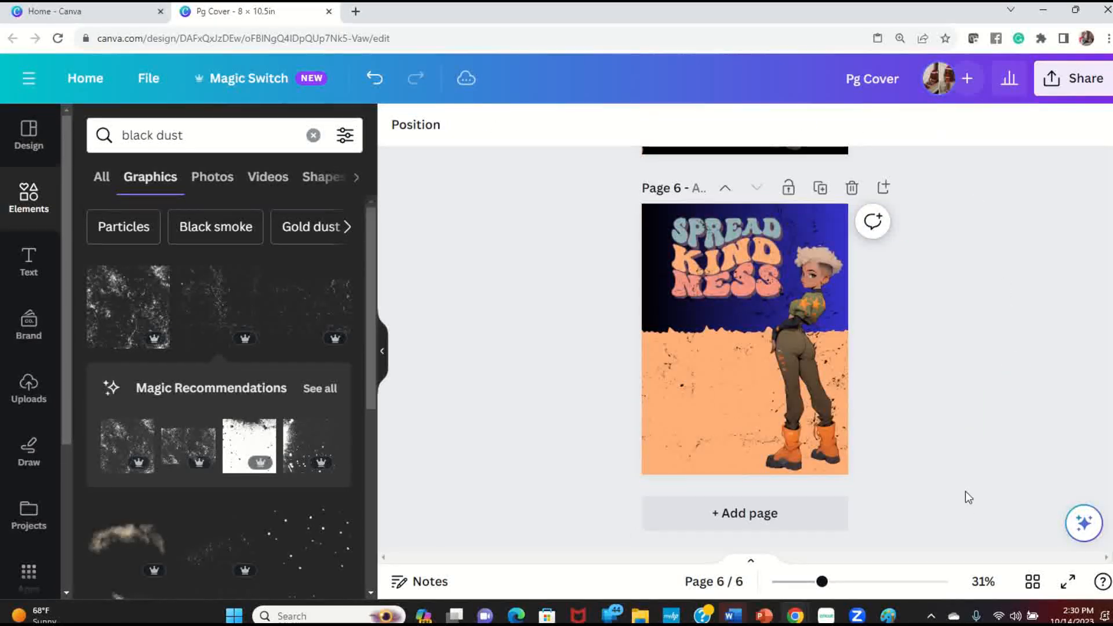
Shrink the black dust texture to about the page height and shift it left, mostly off the woman.
left_click(720, 387)
left_click_drag(978, 547, 920, 482)
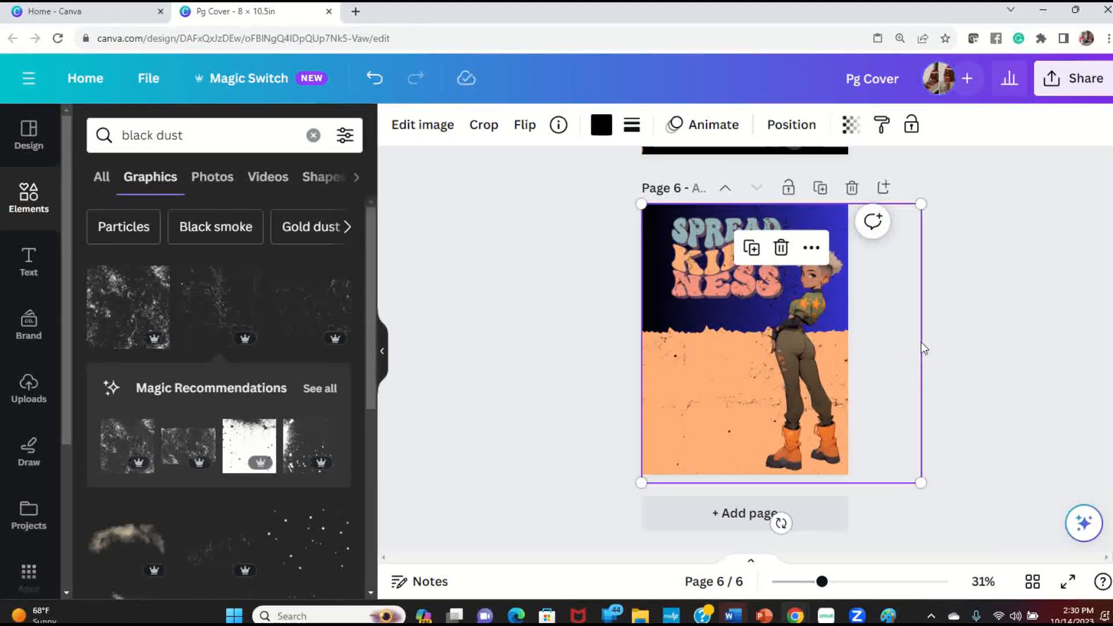
left_click_drag(895, 359, 756, 361)
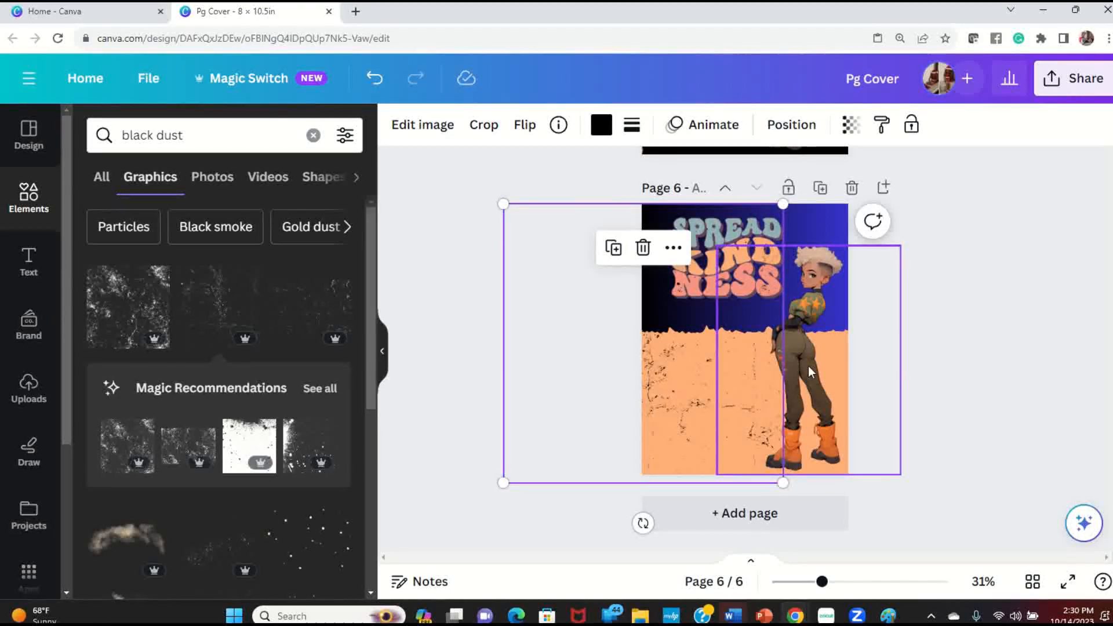
left_click(808, 366)
right_click(808, 366)
mouse_move(913, 297)
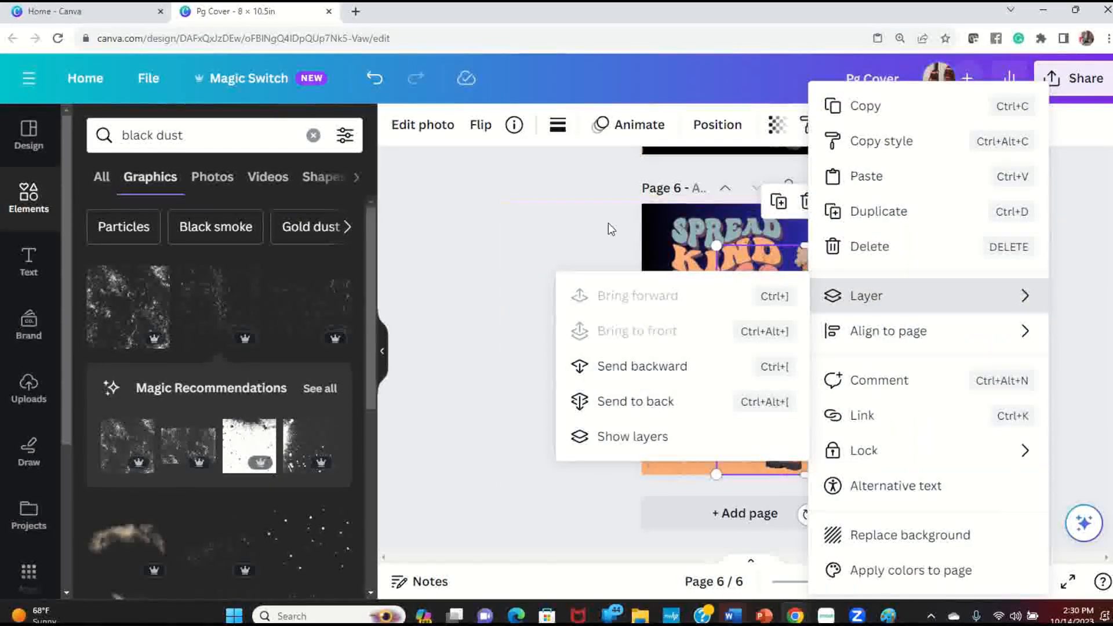
left_click(555, 197)
Move the black dust texture right and down to cover page 6's lower torn-edge section.
left_click(708, 392)
left_click_drag(709, 392, 846, 448)
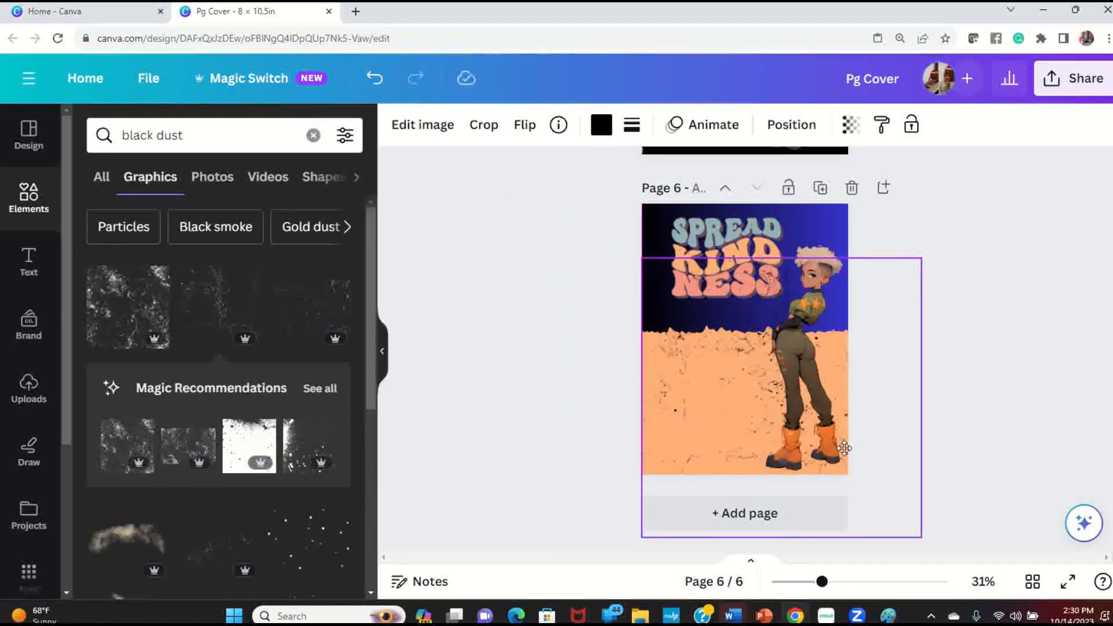
left_click(1014, 381)
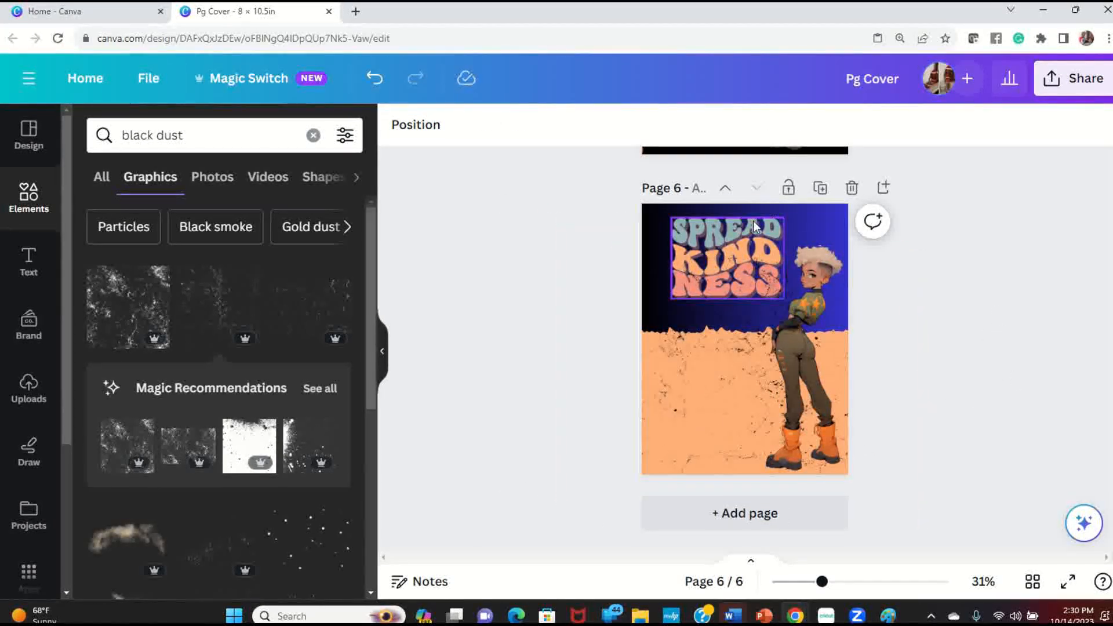
Preview the blue-gradient "Spread Kindness" cover in full screen and return to the editor.
left_click(1067, 589)
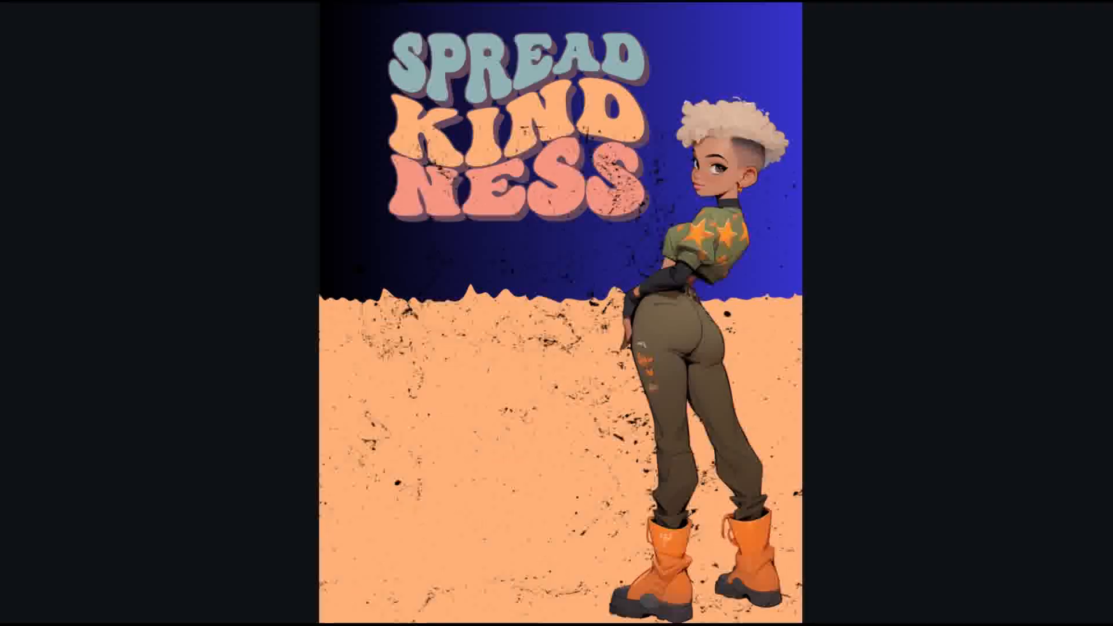
key("Escape")
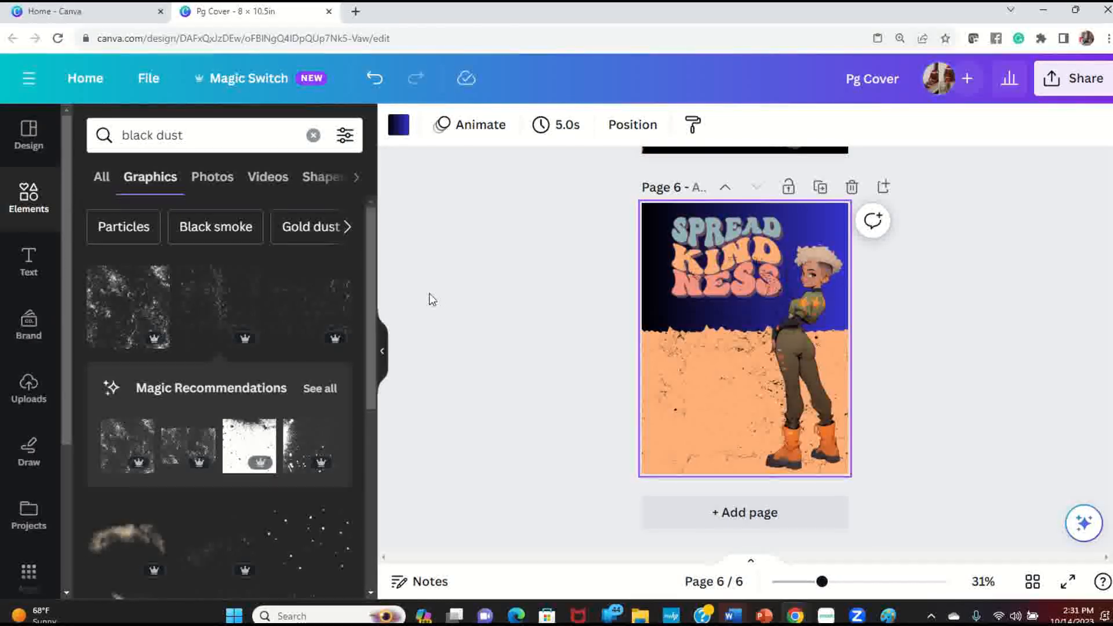
left_click(925, 370)
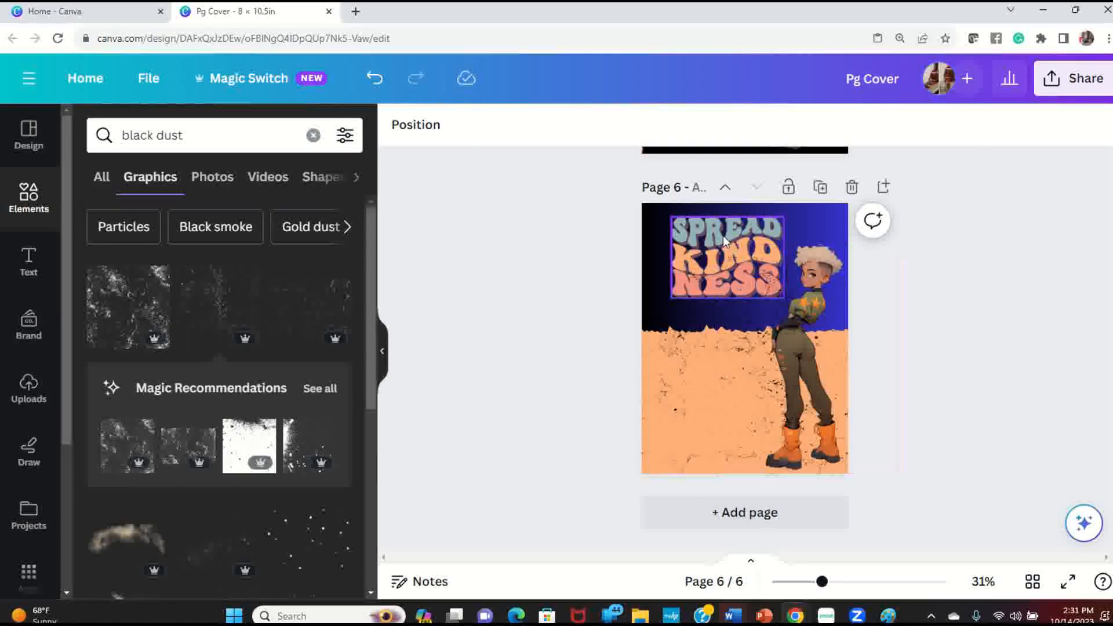
Shift the "Spread Kindness" lettering slightly left on page 6.
left_click(722, 233)
left_click(922, 331)
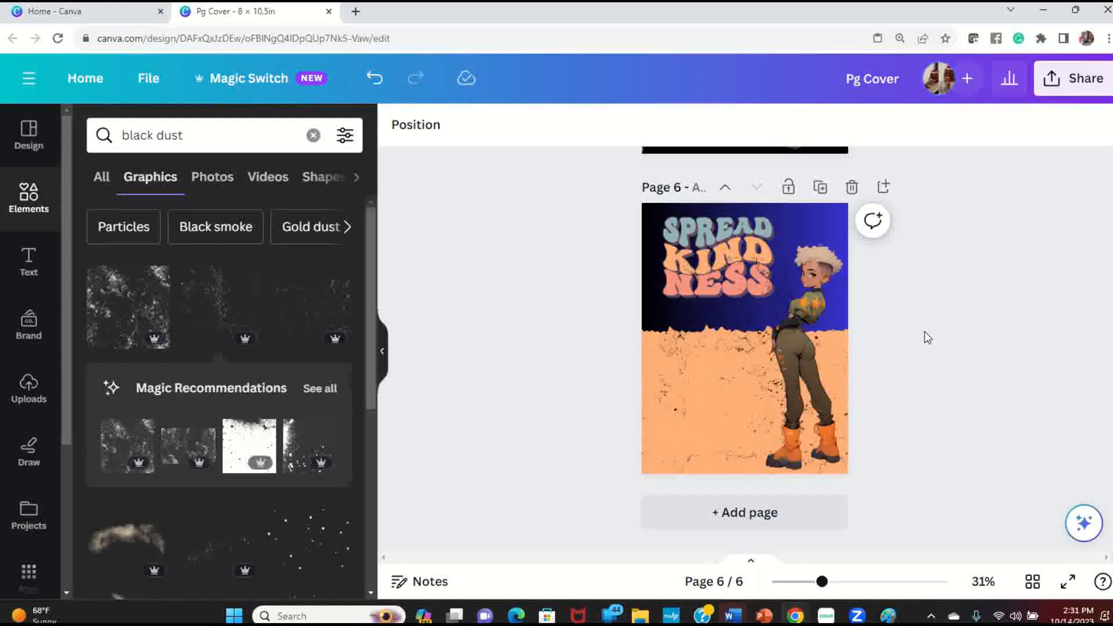
Open creativefabrica.com in a new browser tab.
left_click(355, 11)
left_click(394, 38)
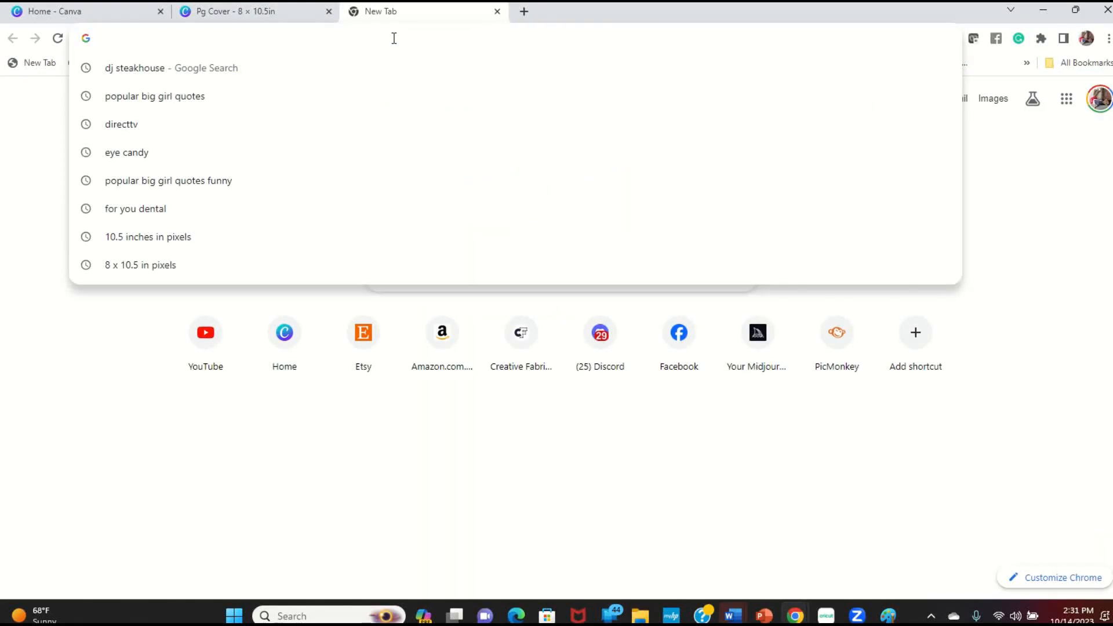
type("creativefabrica.com")
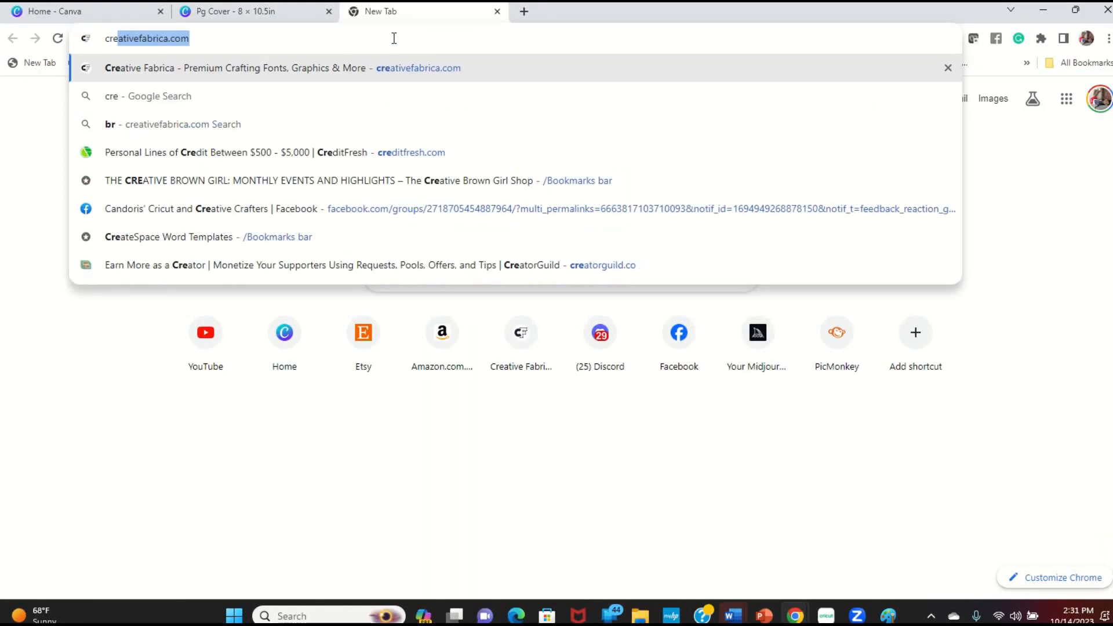
key("Return")
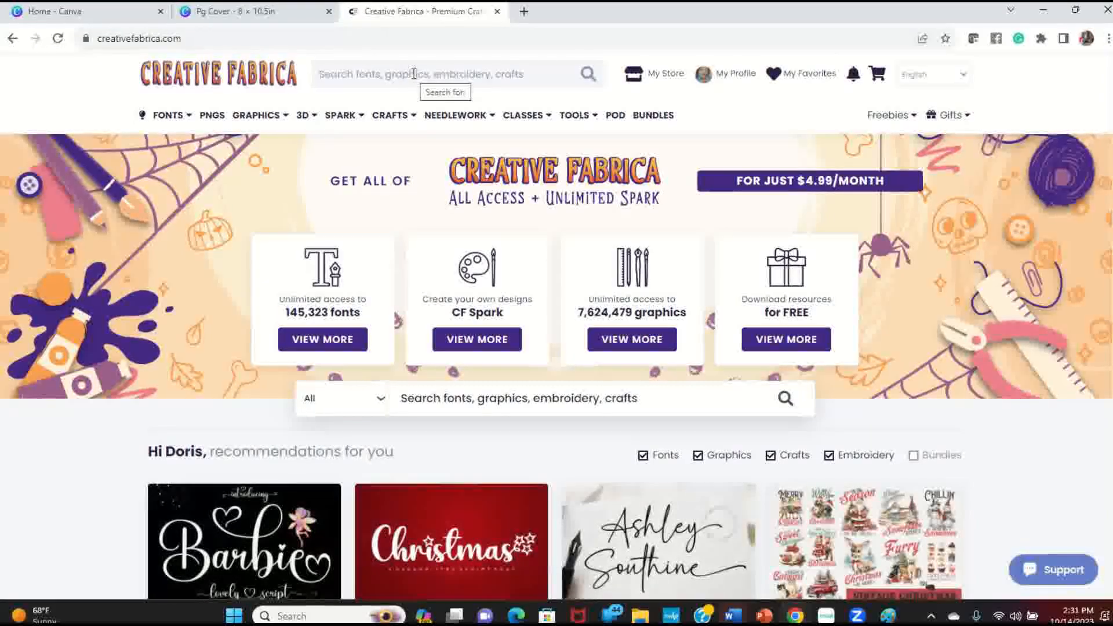
Open the Creative Fabrica account's downloads overview and look through the downloaded graphic bundles.
mouse_move(686, 73)
mouse_move(757, 81)
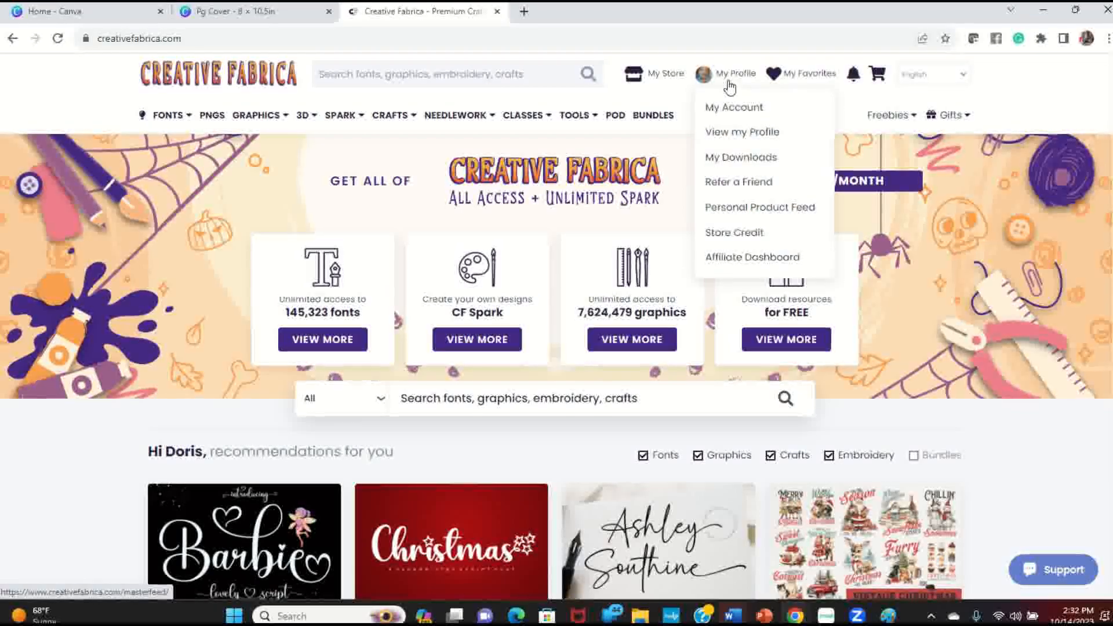
left_click(746, 167)
scroll(748, 167, "down", 3)
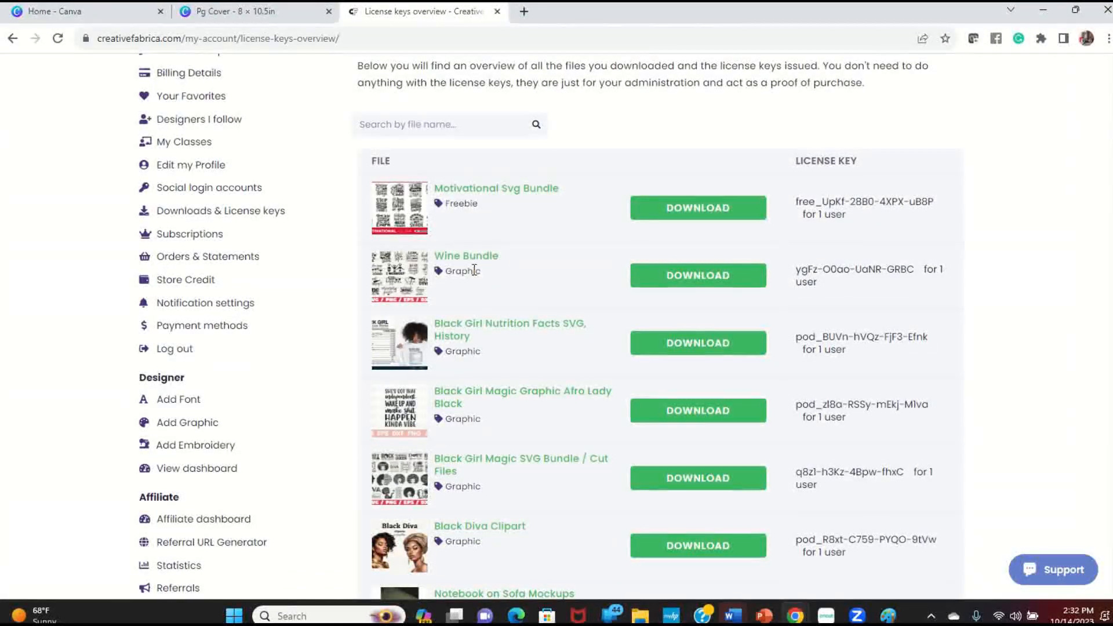
scroll(475, 268, "down", 1)
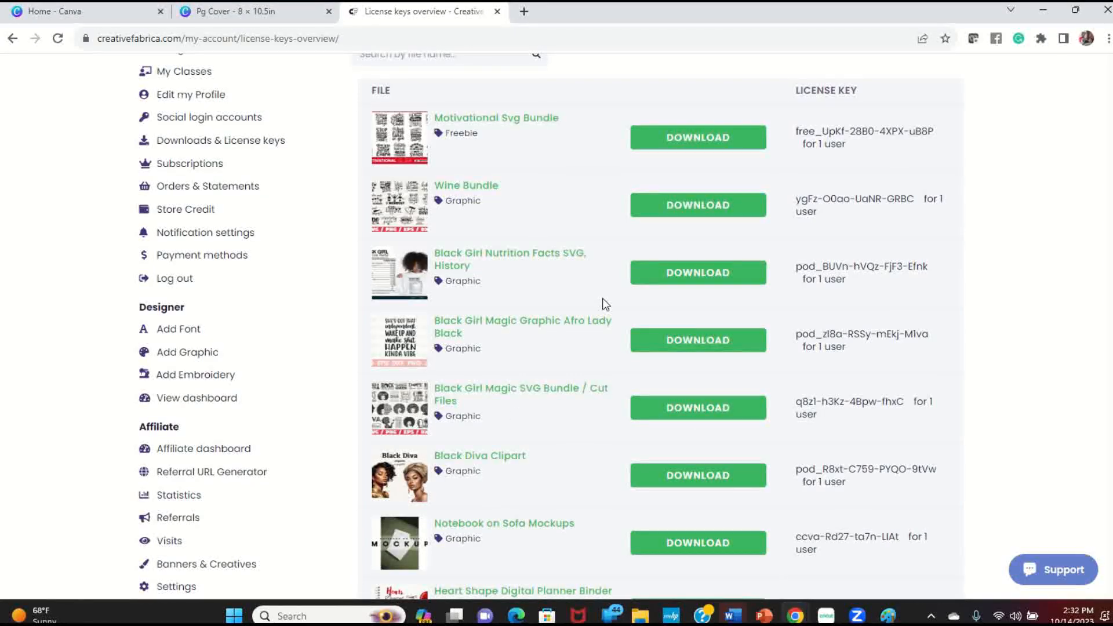
Return to the Pg Cover design in Canva and start a file upload from the Downloads folder, showing all file types.
left_click(229, 11)
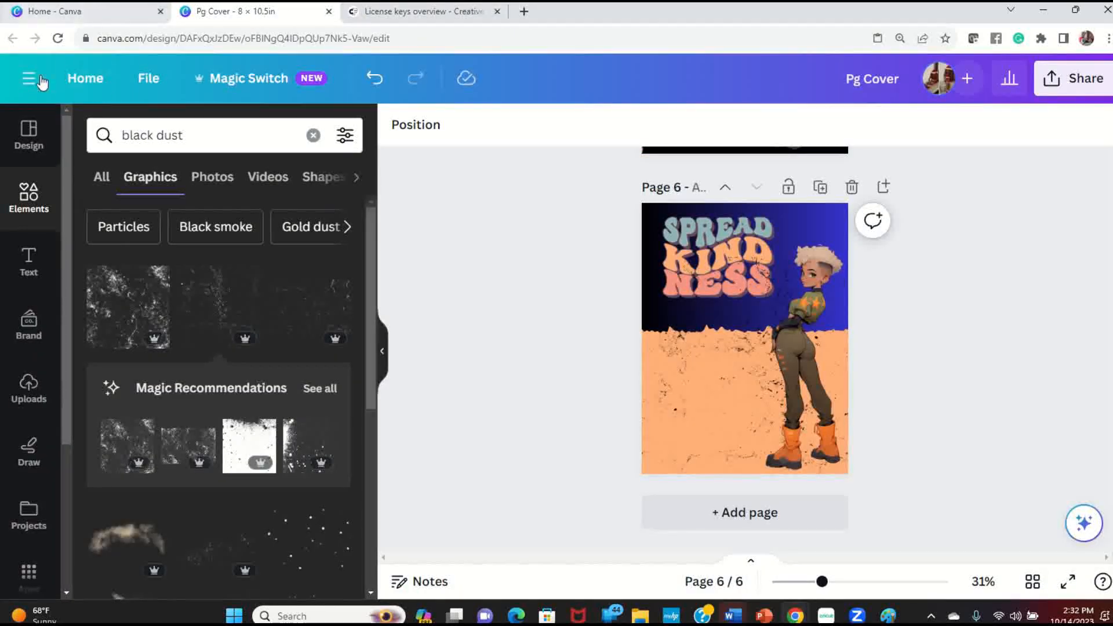
left_click(27, 397)
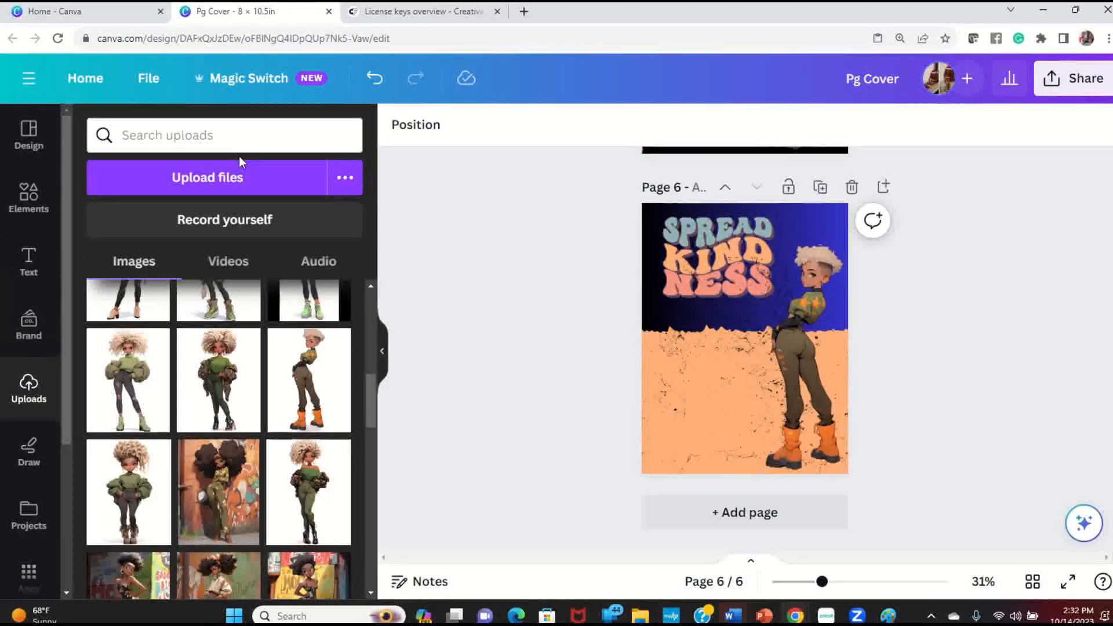
left_click(232, 177)
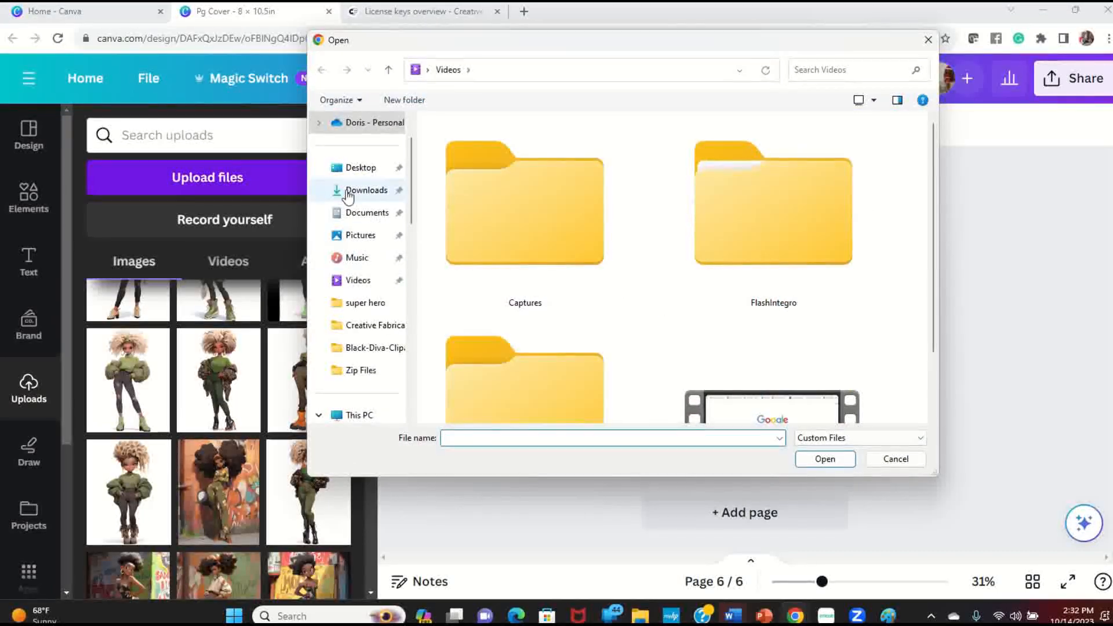
left_click(368, 191)
left_click(843, 438)
left_click(843, 463)
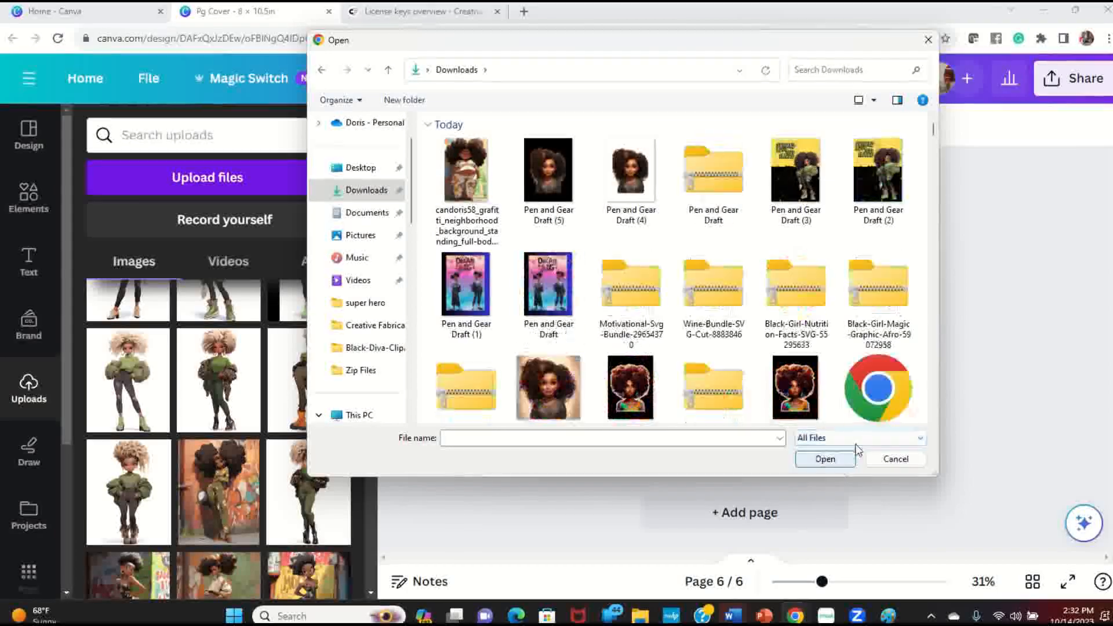
Open the PNG folder inside Black-Girl-Magic-SVG-Bundle-64755499 and show its files as large thumbnails.
scroll(757, 358, "down", 5)
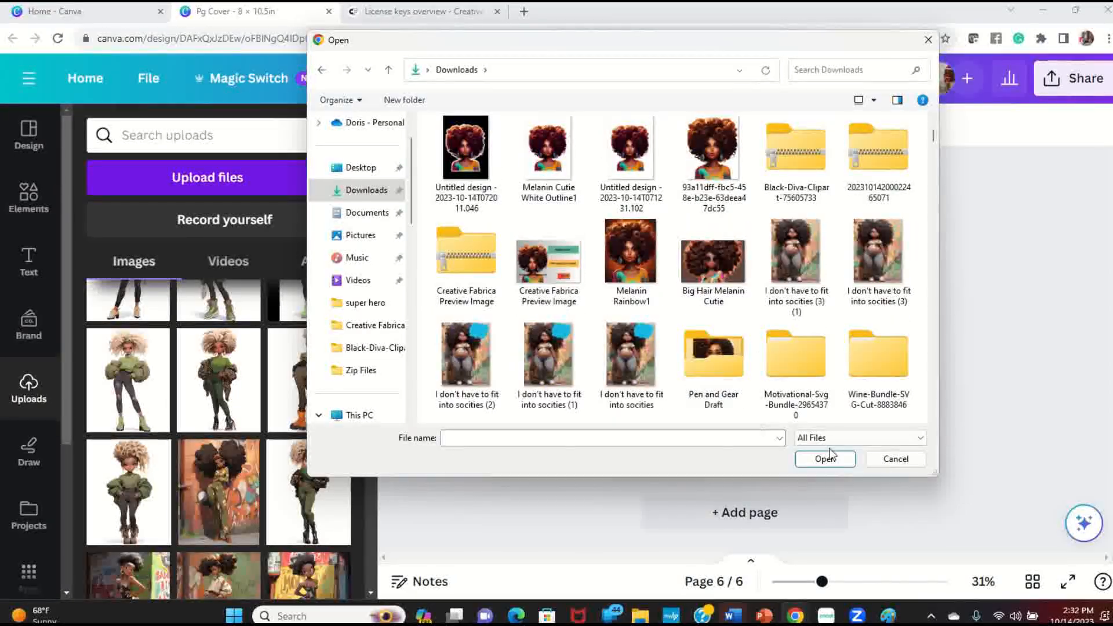
scroll(868, 403, "down", 3)
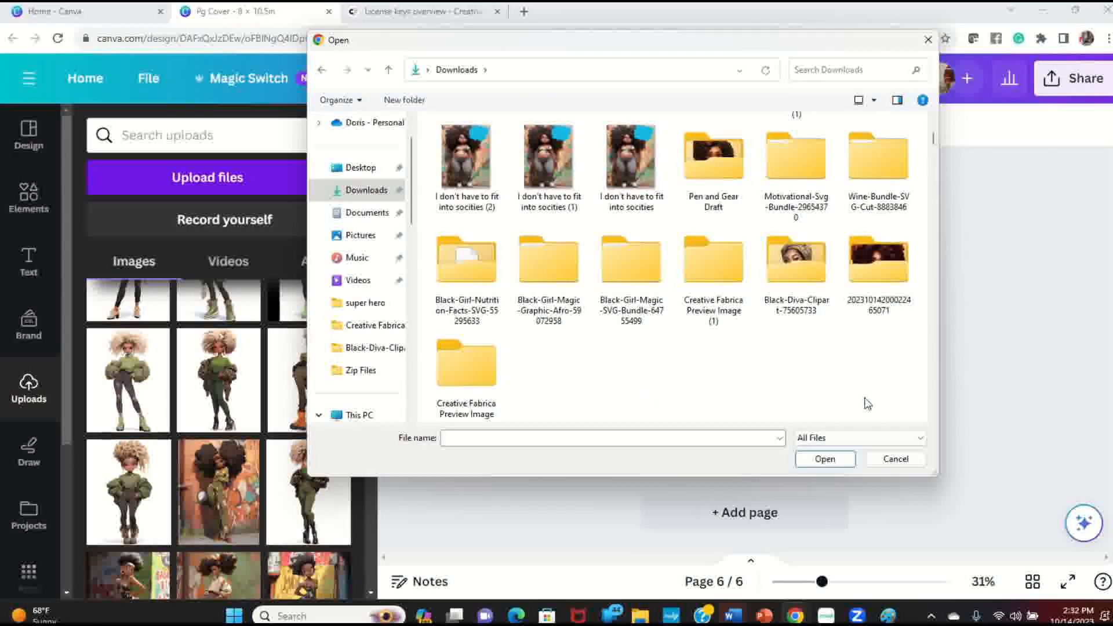
double_click(645, 259)
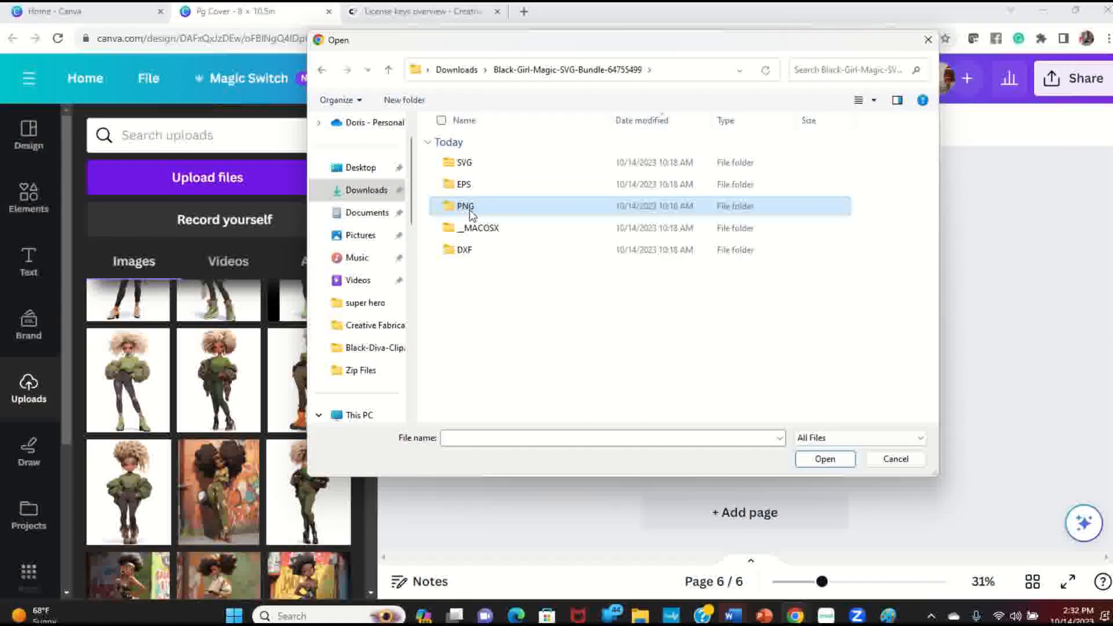
double_click(466, 206)
right_click(885, 248)
mouse_move(913, 253)
left_click(809, 252)
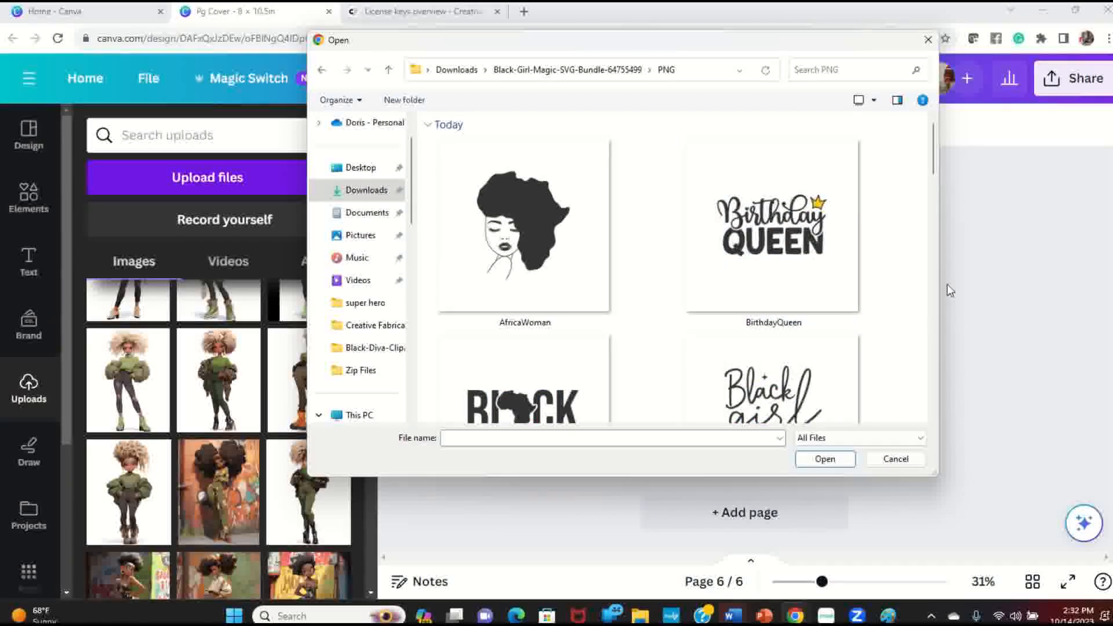
Browse the bundle's PNG graphics and select the DIVA file for upload.
scroll(866, 252, "down", 5)
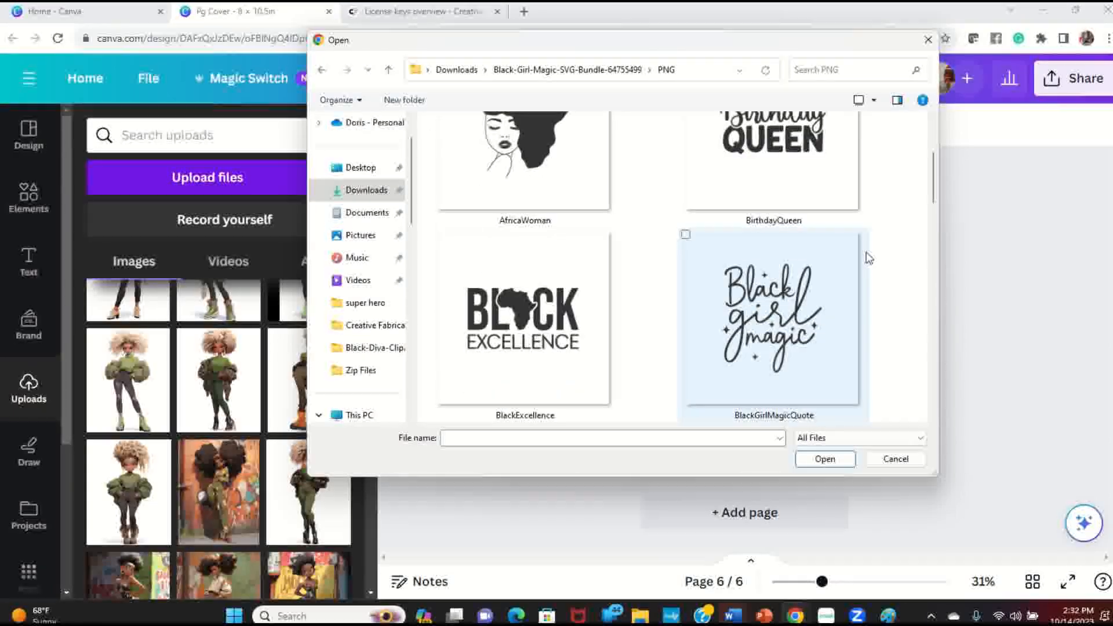
scroll(866, 251, "down", 3)
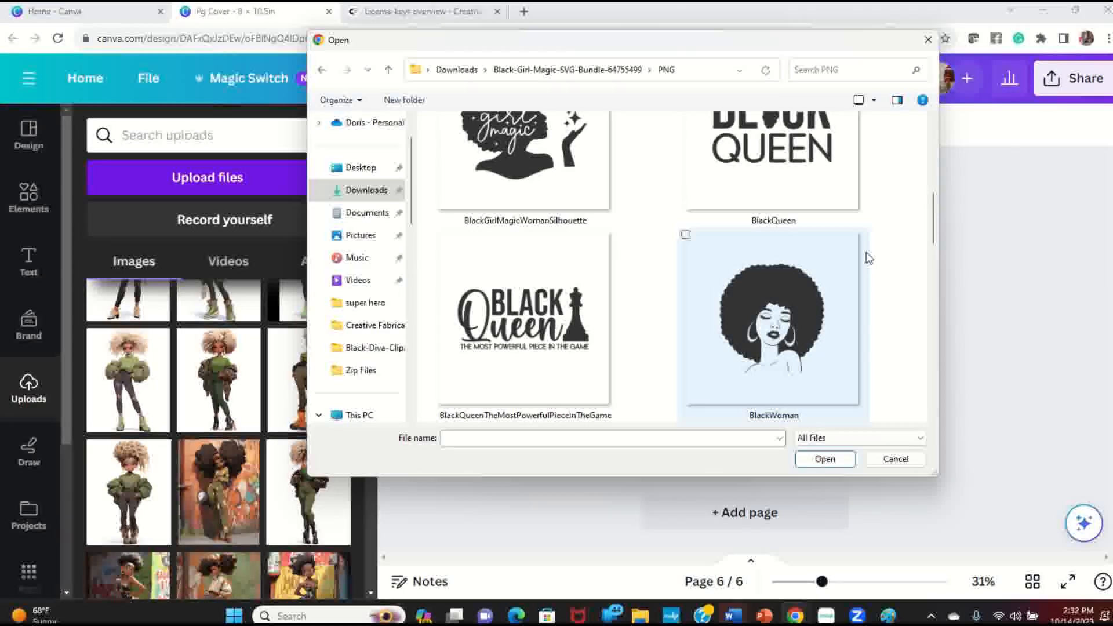
scroll(866, 252, "down", 6)
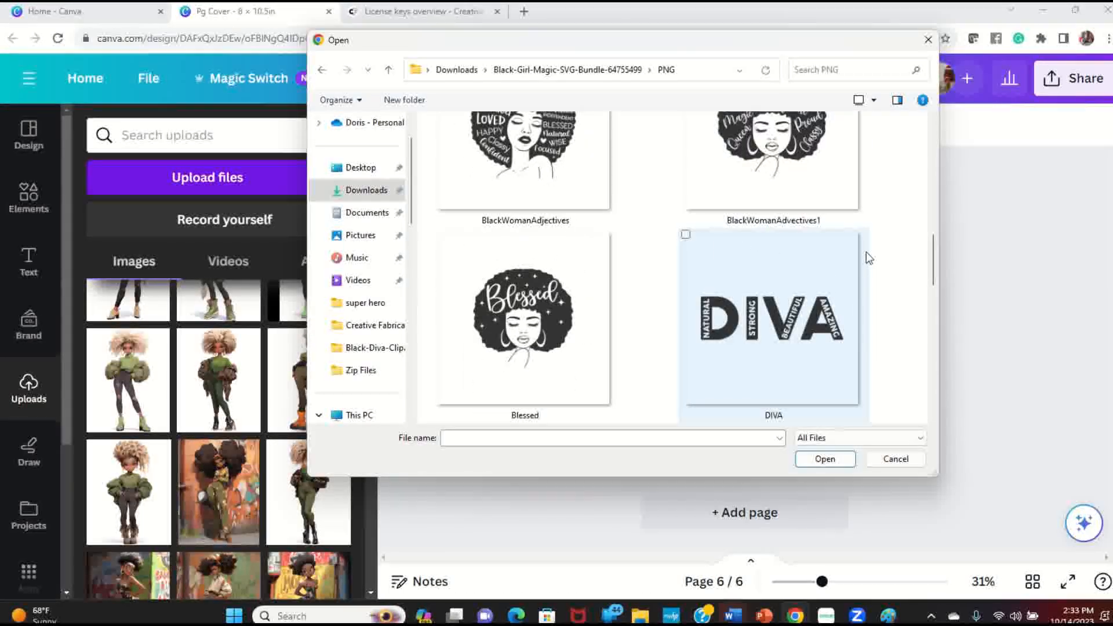
scroll(867, 257, "down", 3)
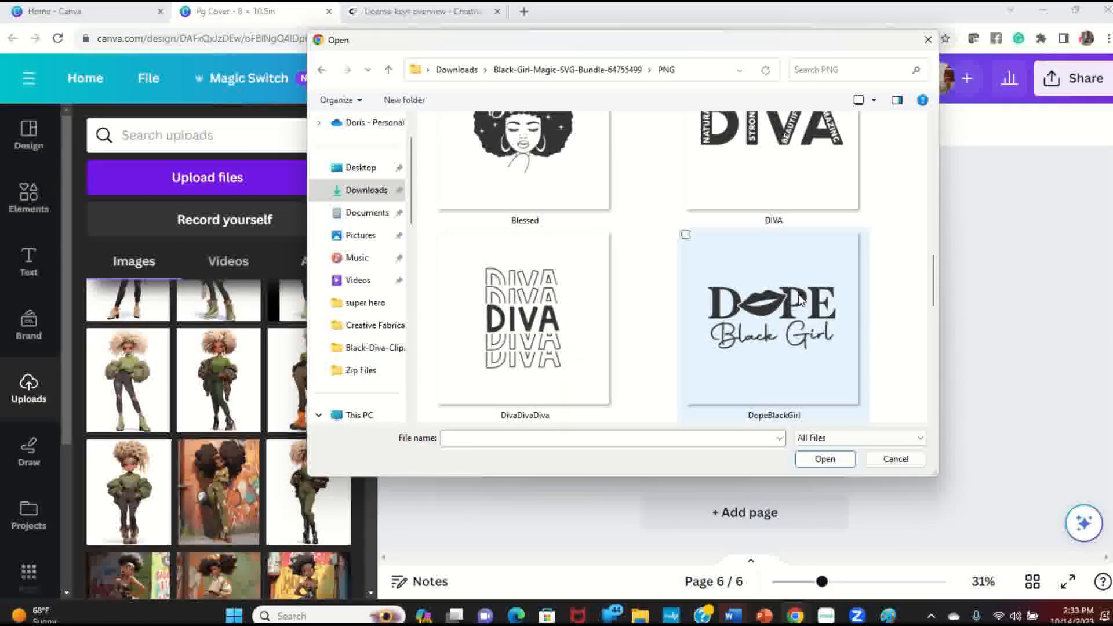
left_click(690, 240)
scroll(704, 278, "up", 4)
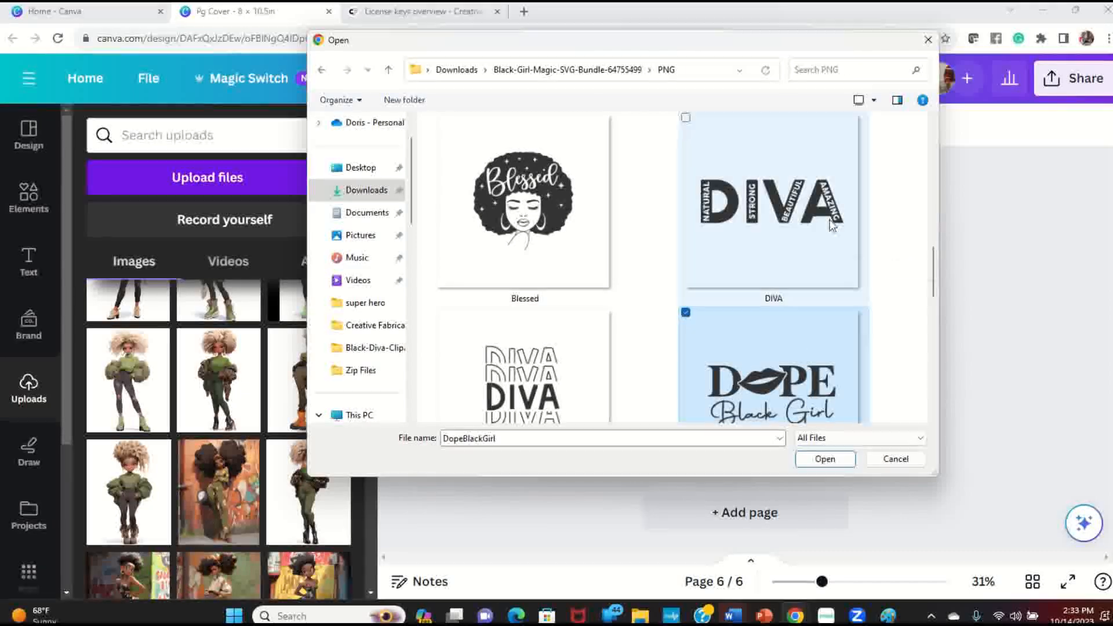
left_click(688, 318)
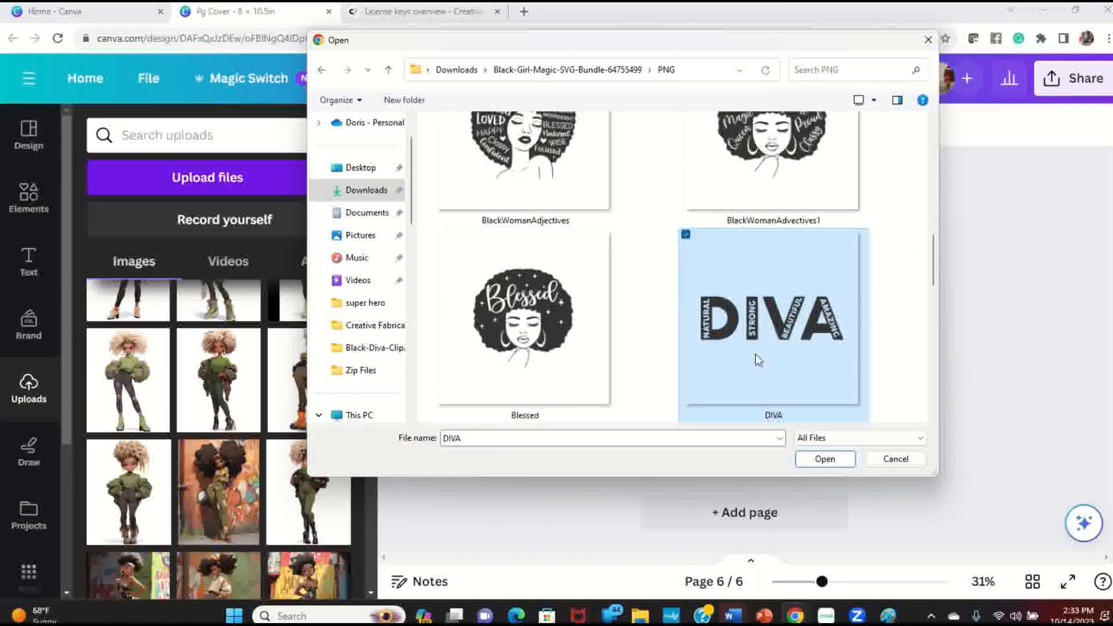
Add the ILoveBeingABlackWoman, Queen and QueenOfHustle files to the upload selection.
scroll(759, 318, "down", 5)
scroll(609, 273, "down", 4)
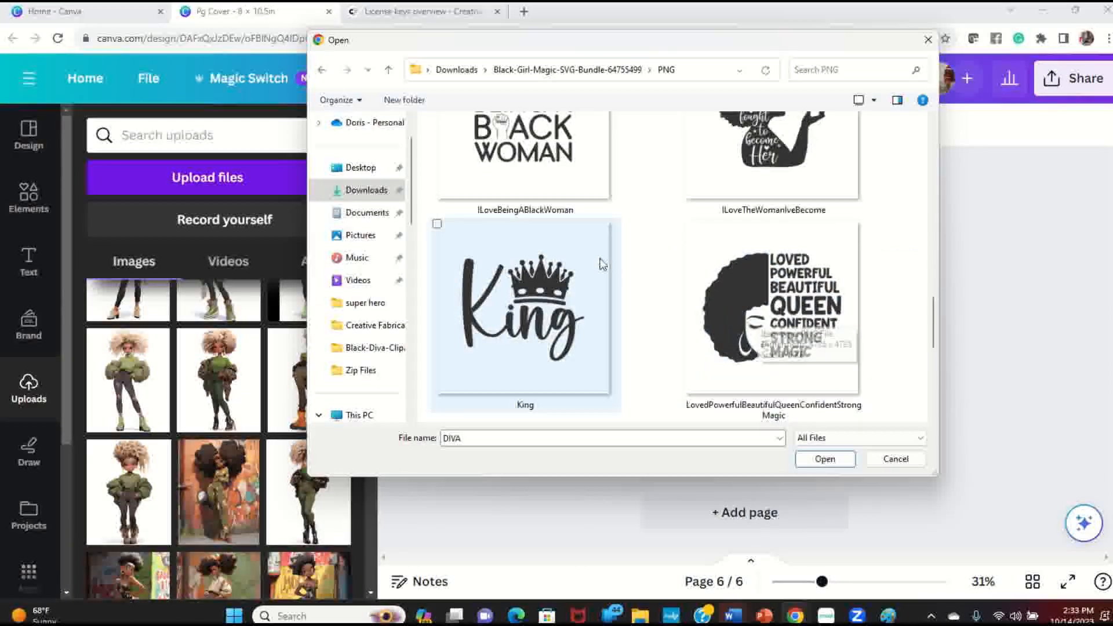
scroll(600, 269, "up", 2)
left_click(439, 119)
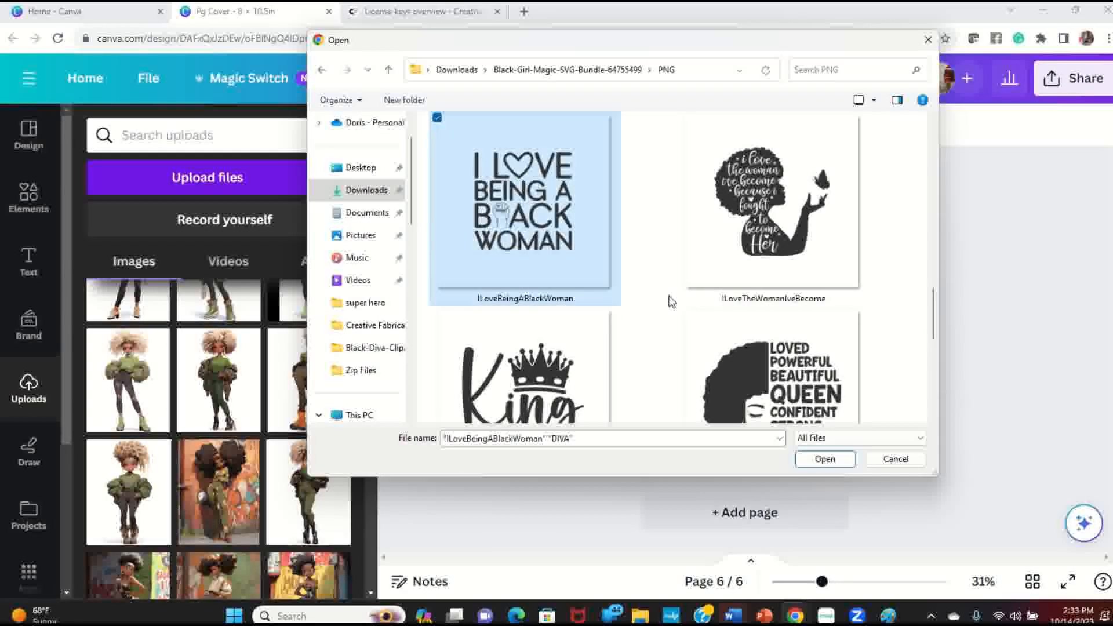
scroll(667, 308, "down", 5)
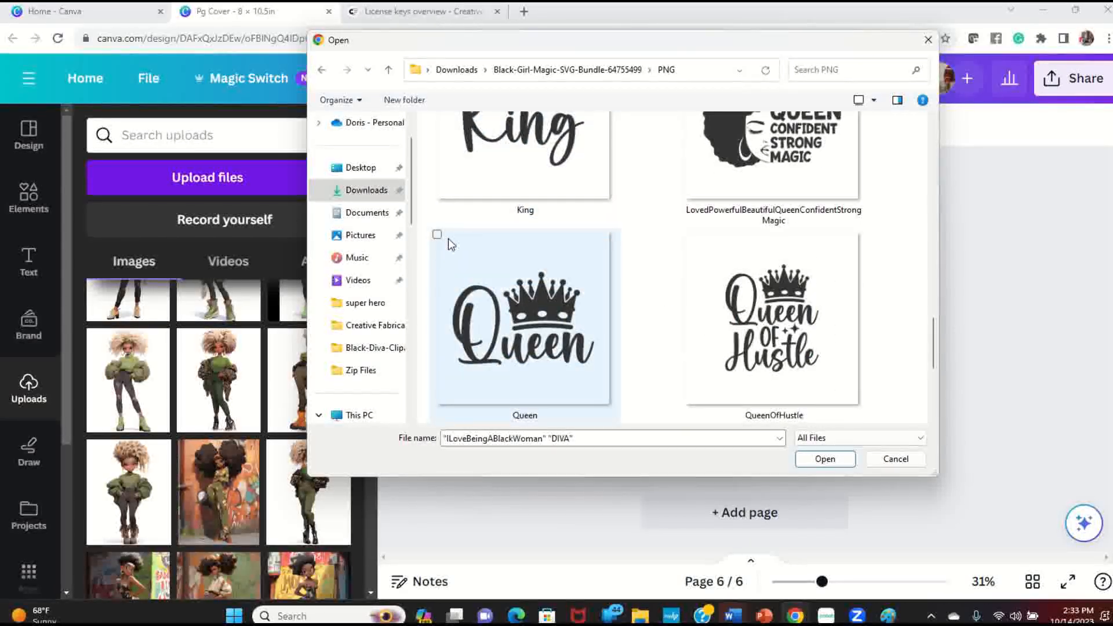
left_click(437, 235)
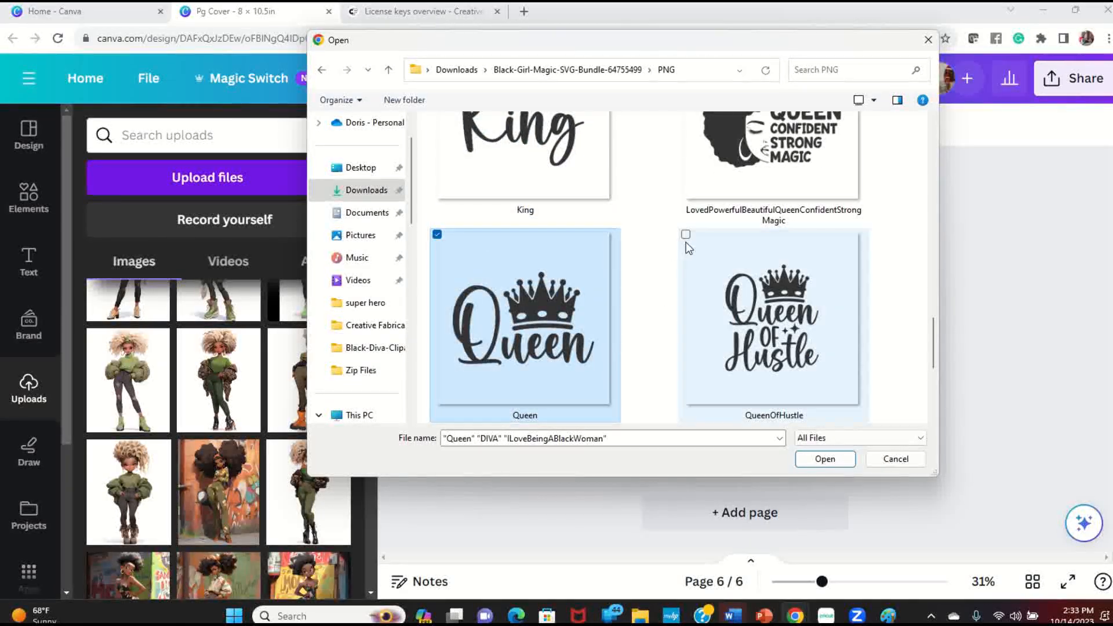
left_click(685, 235)
Add the SheHasFireInHerSoulAndGraceInHerHeart, UnbotheredMood and UniqueUniqueUnique files to the upload selection.
scroll(687, 262, "down", 5)
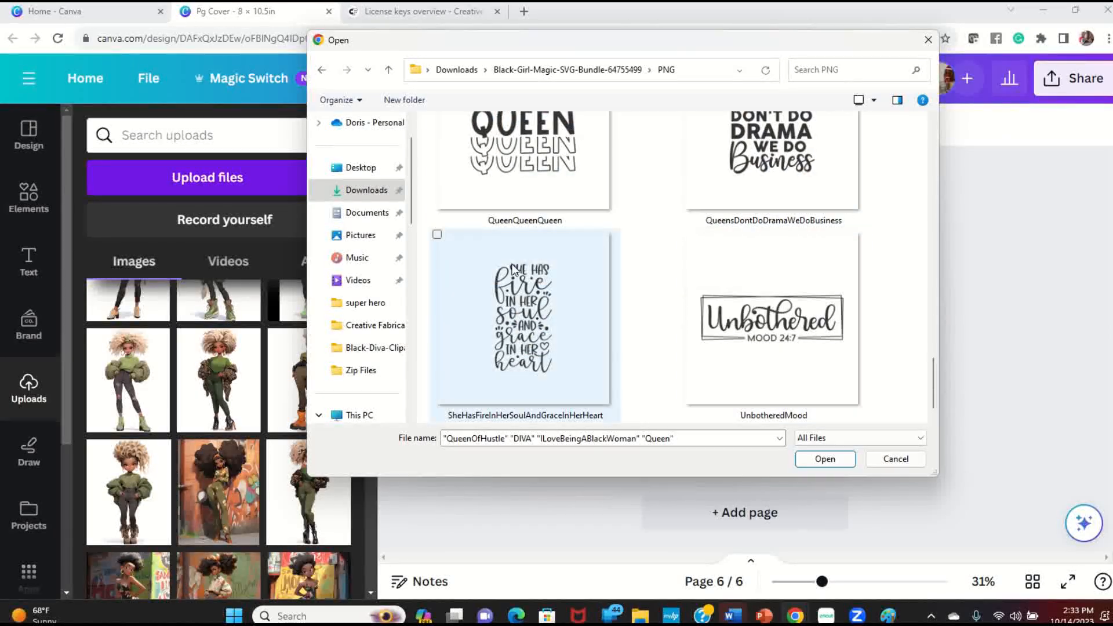
left_click(437, 235)
left_click(686, 235)
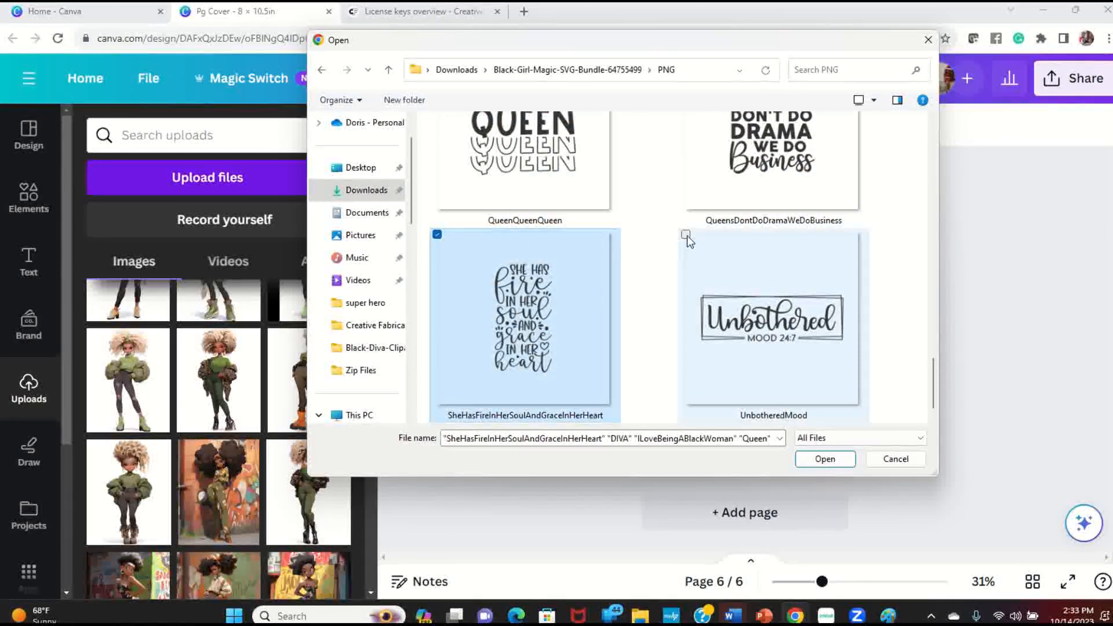
scroll(683, 271, "down", 3)
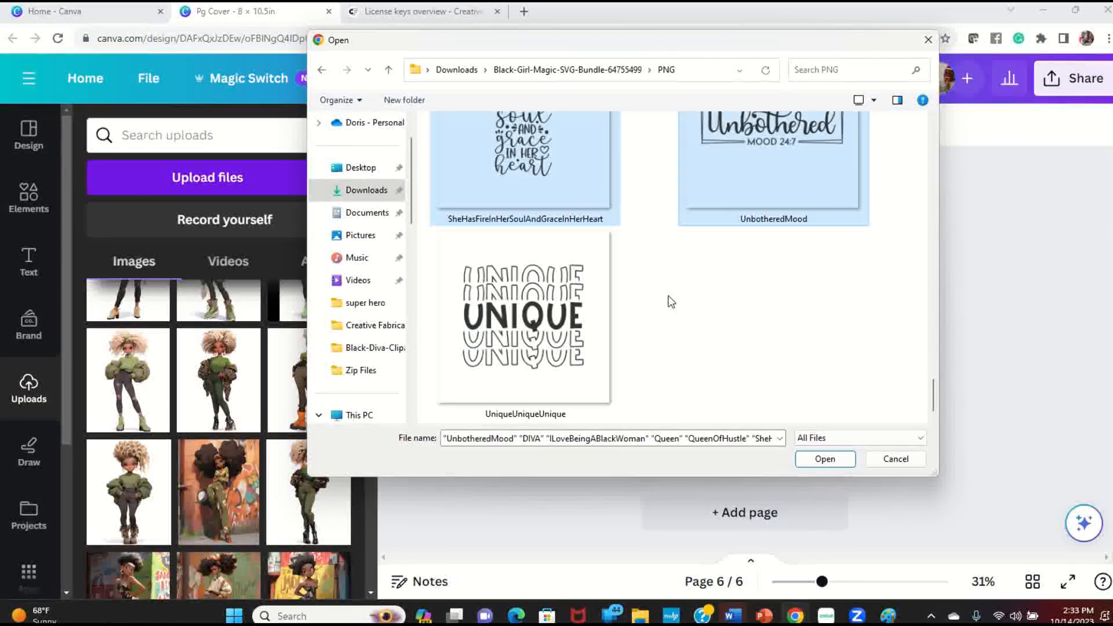
left_click(437, 235)
Add DopeBlackGirl and DivaDivaDiva to the selection and upload all the chosen PNG files.
scroll(607, 331, "up", 15)
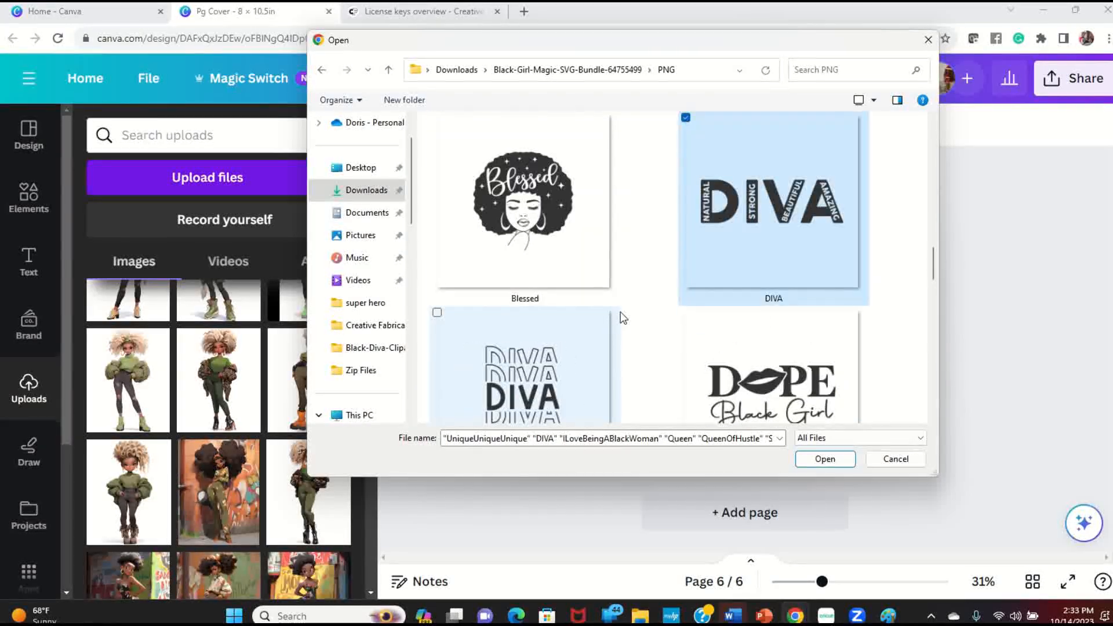
left_click(686, 312)
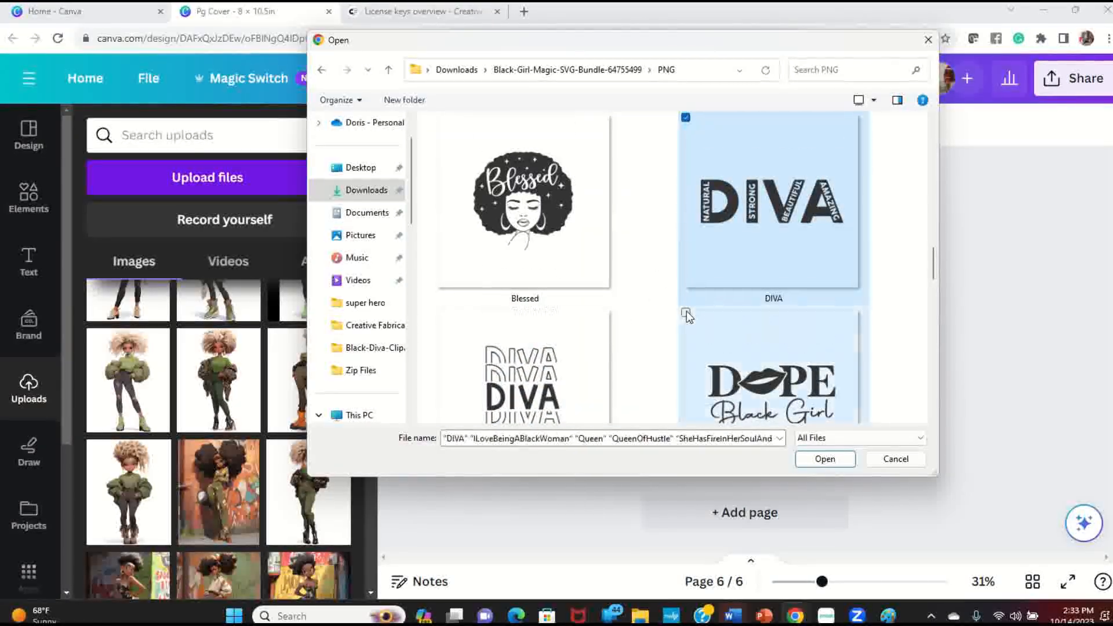
scroll(686, 311, "down", 1)
left_click(437, 235)
scroll(592, 317, "down", 3)
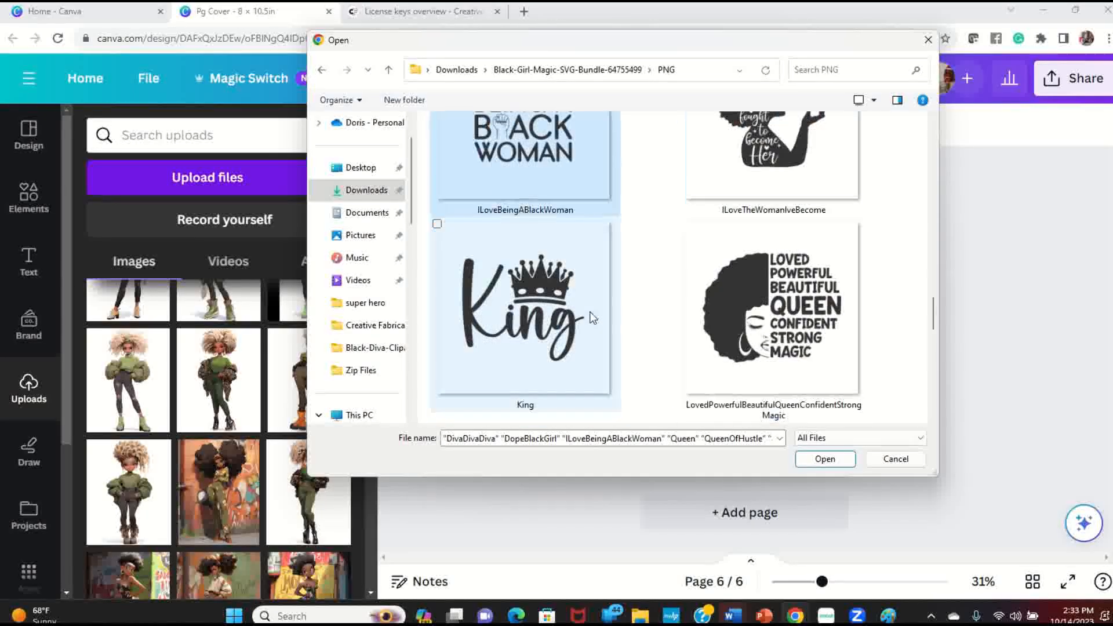
scroll(593, 318, "down", 5)
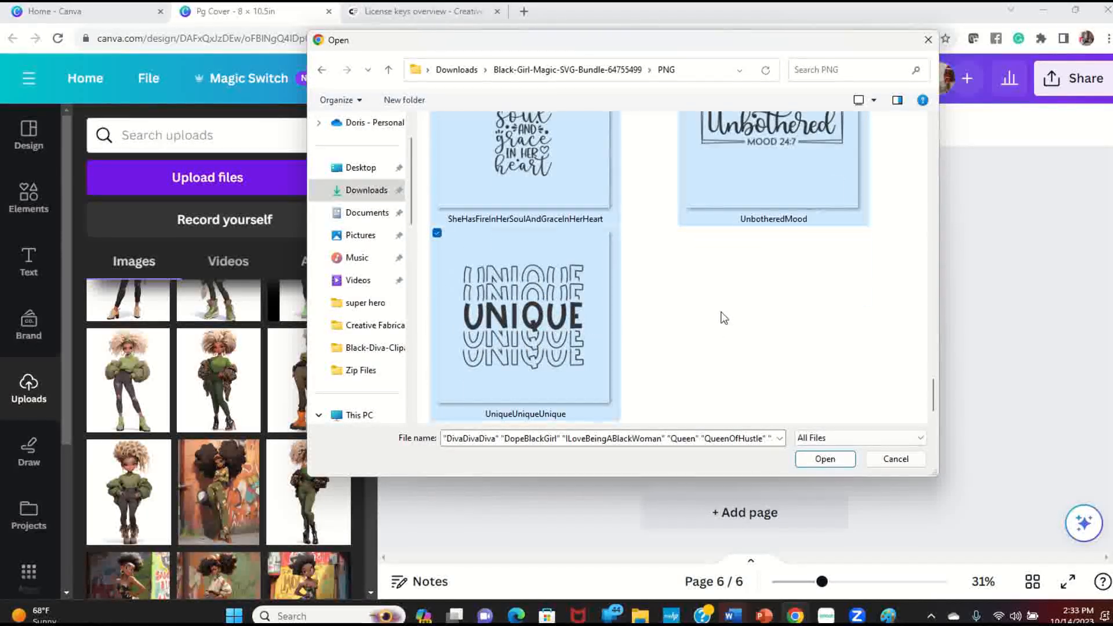
scroll(723, 316, "up", 1)
left_click(851, 458)
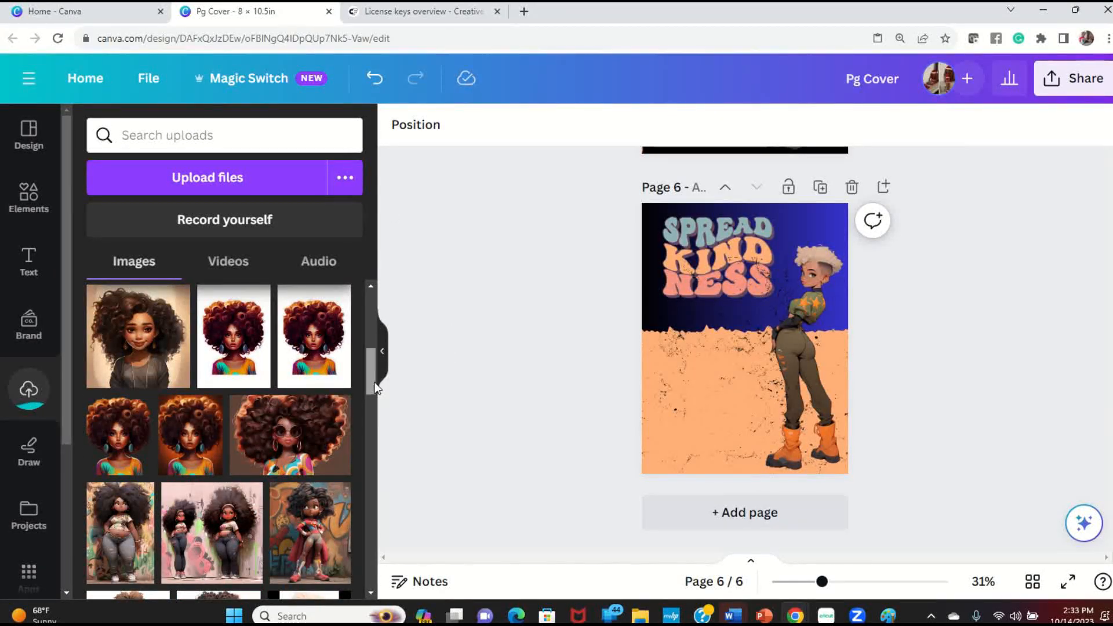
Delete the "Spread Kindness" lettering from page 6.
left_click(709, 284)
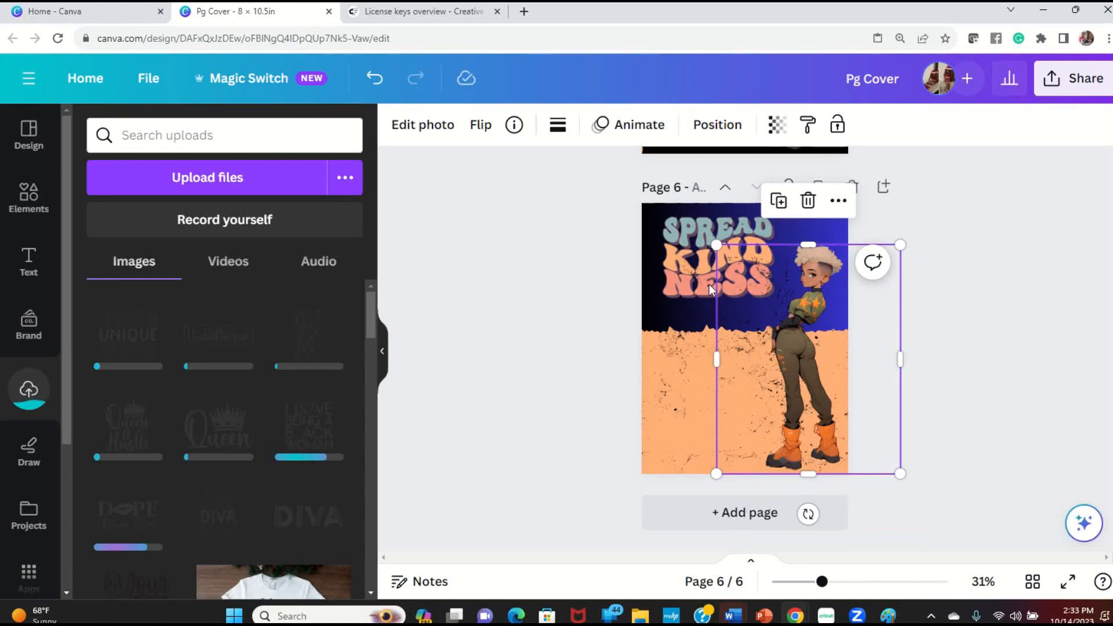
left_click(697, 255)
key("Delete")
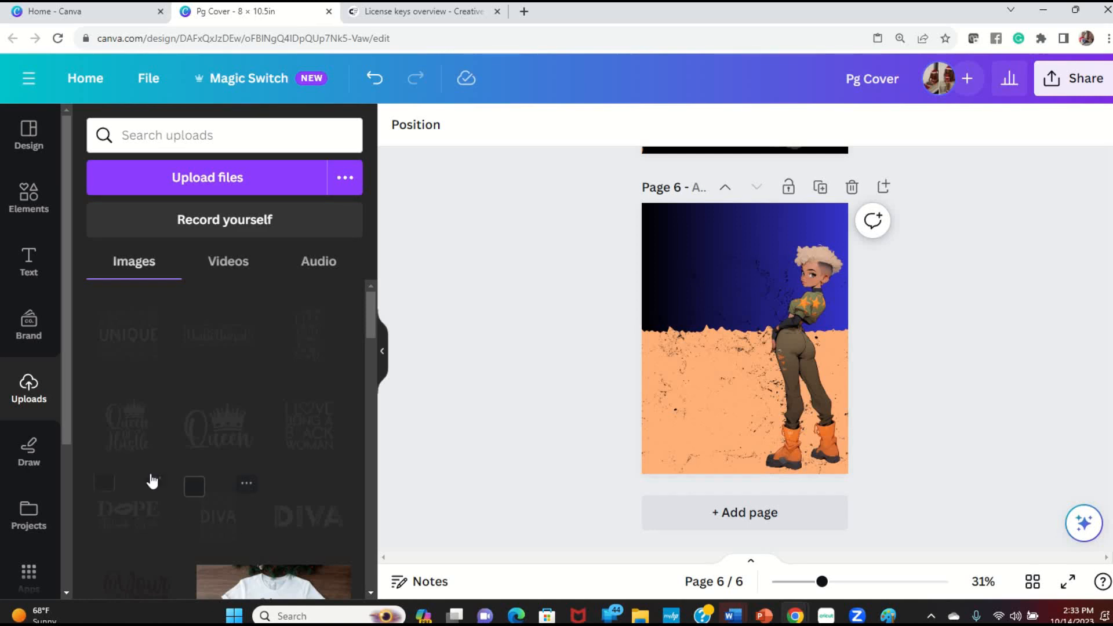
Add the uploaded Queen of Hustle graphic to page 6 and position it on the dark upper background beside the woman's head.
left_click(139, 447)
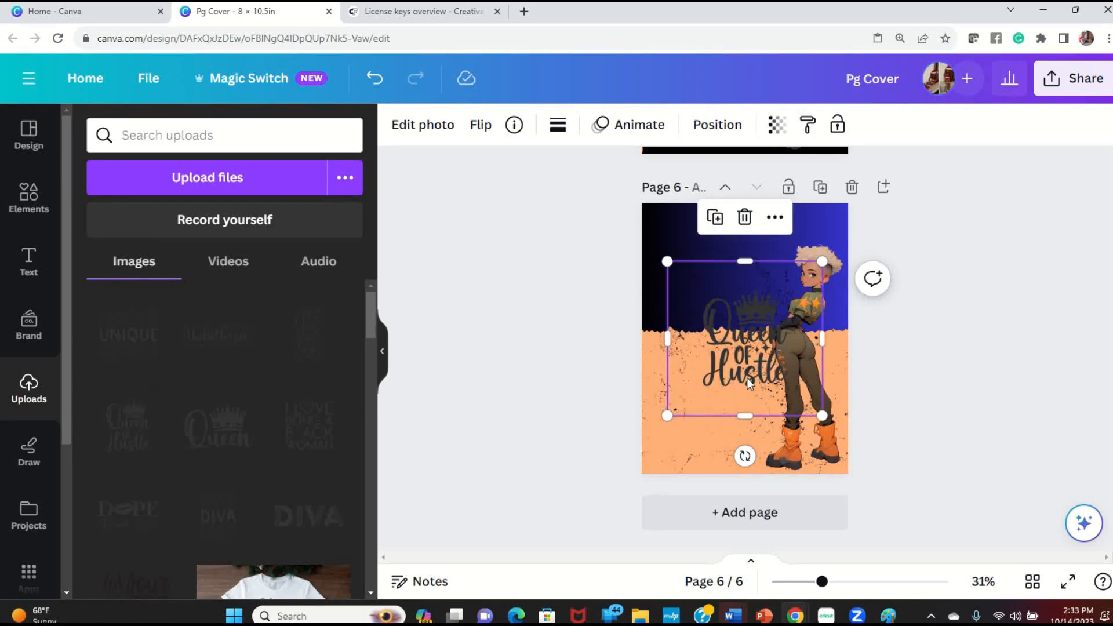
left_click_drag(743, 383, 711, 321)
left_click(947, 350)
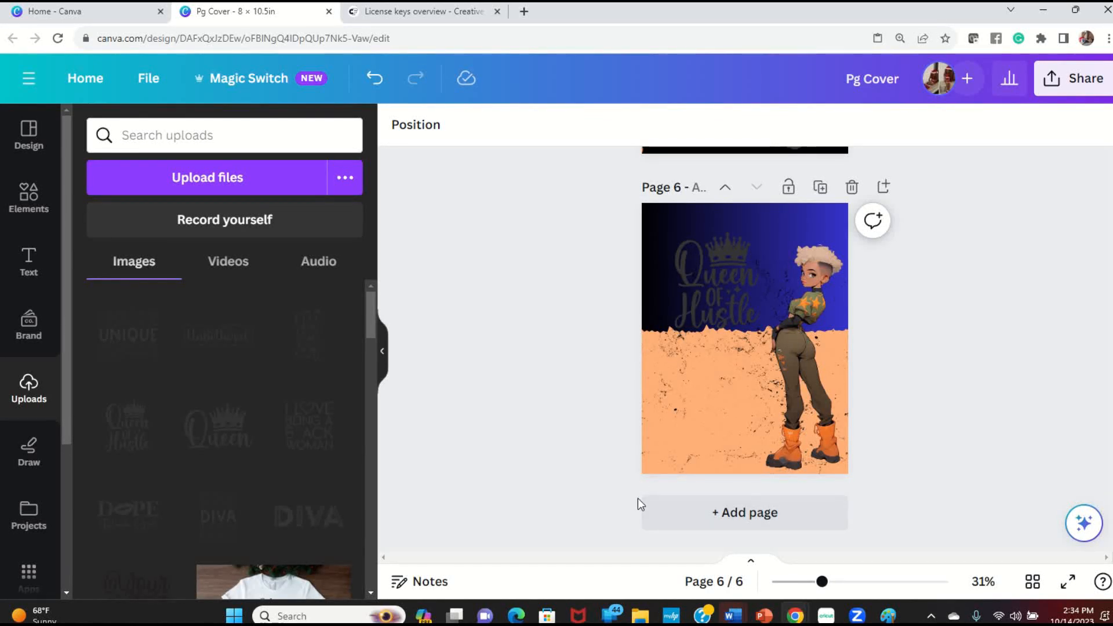
left_click(715, 296)
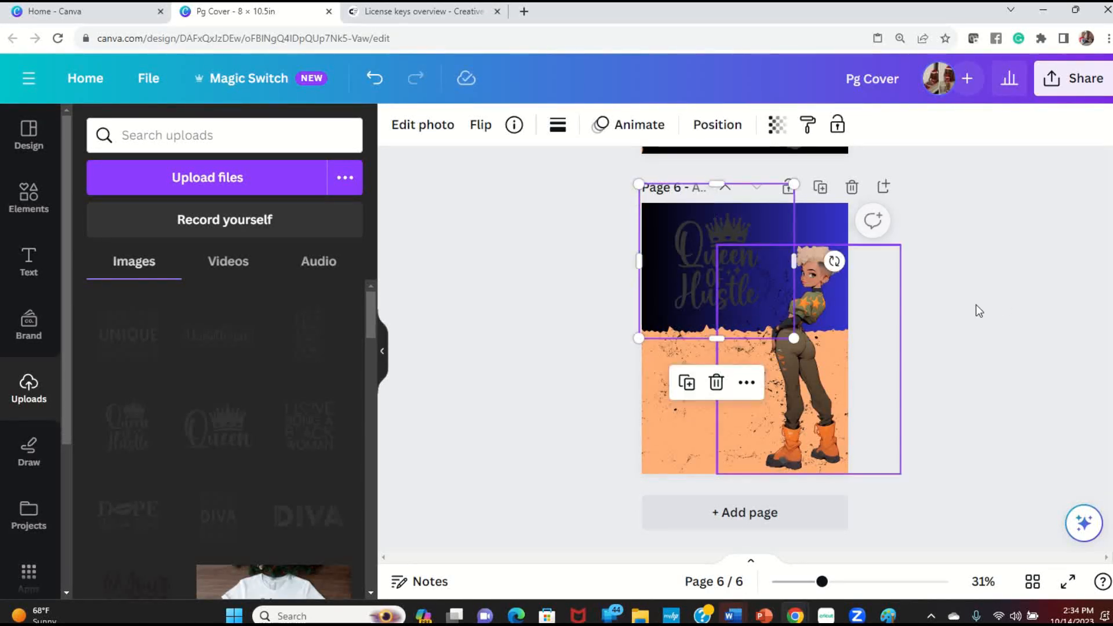
left_click(1000, 303)
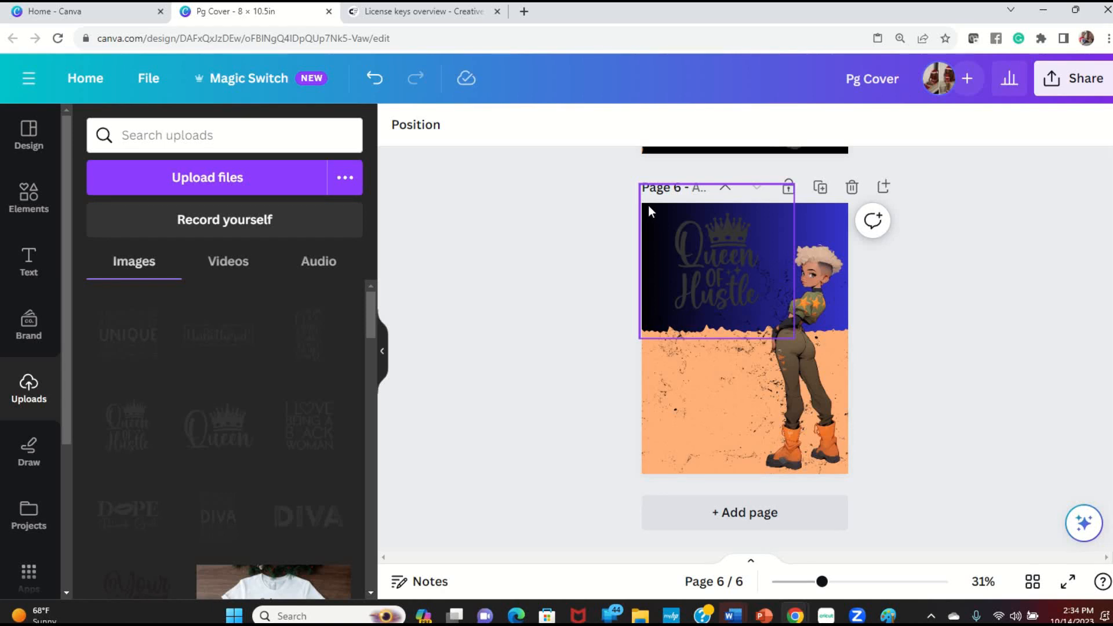
left_click_drag(705, 246, 675, 242)
left_click(967, 288)
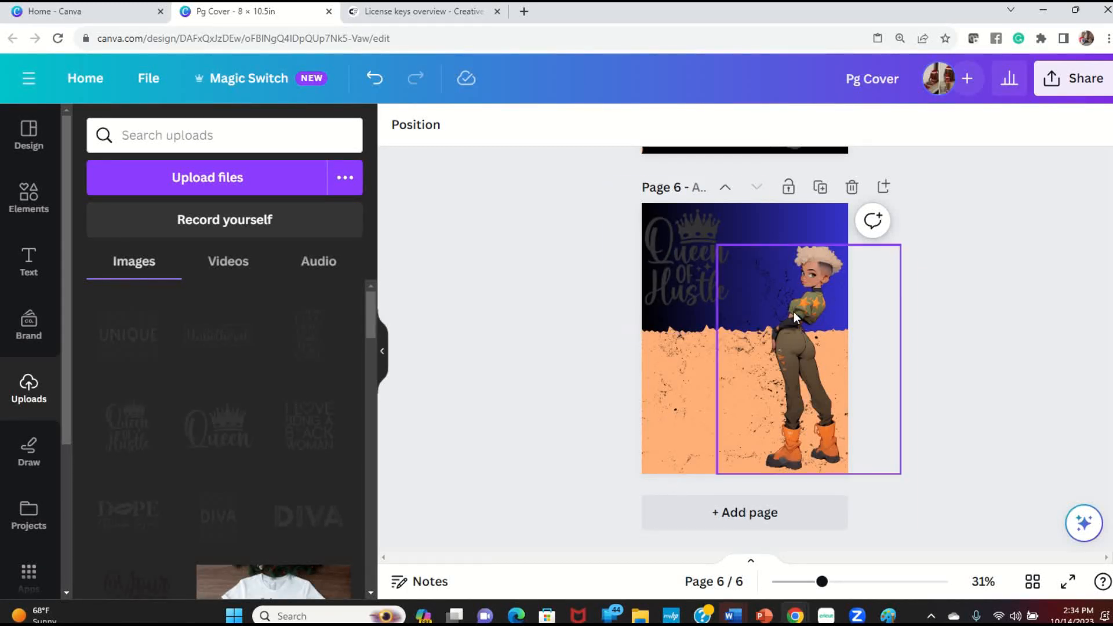
left_click_drag(705, 260, 735, 261)
left_click(976, 300)
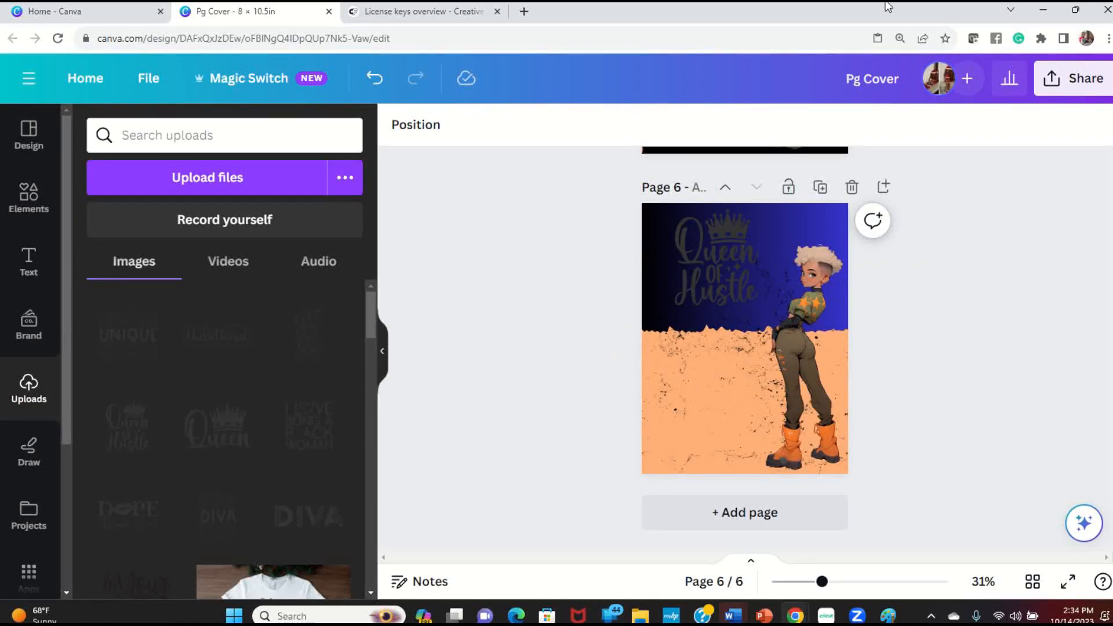
Apply the warm Latte filter to the Queen of Hustle graphic.
left_click(732, 279)
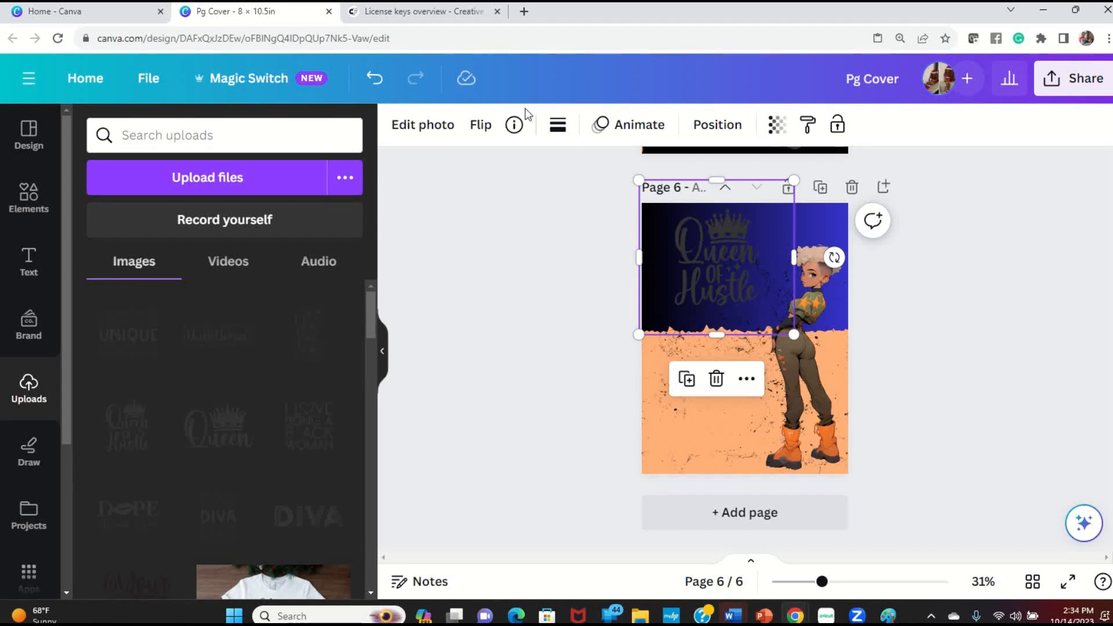
left_click(412, 129)
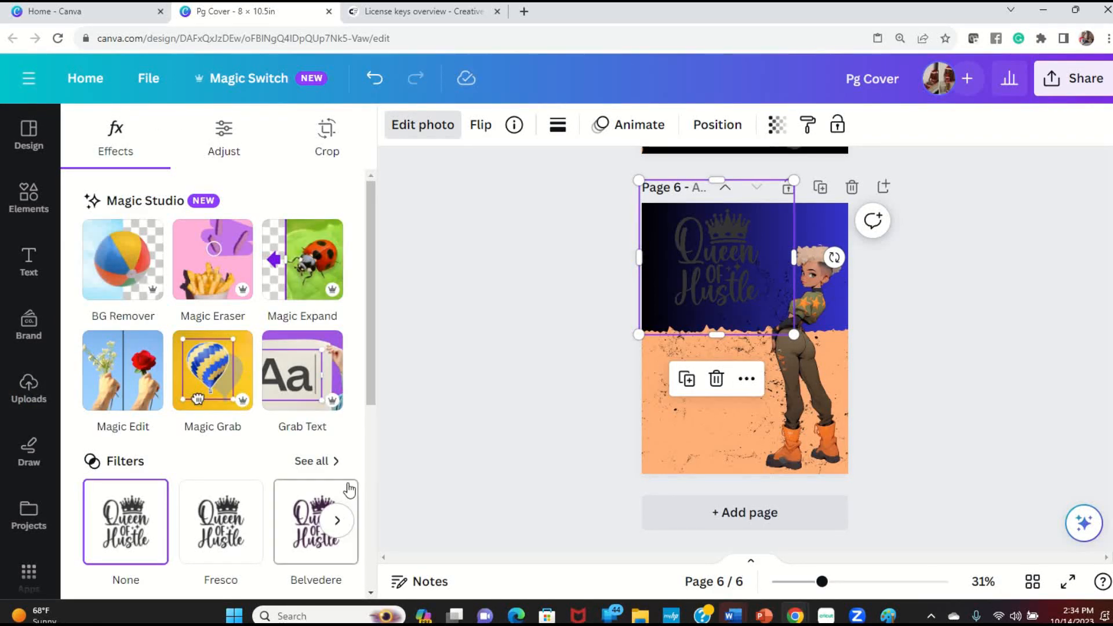
scroll(317, 397, "down", 1)
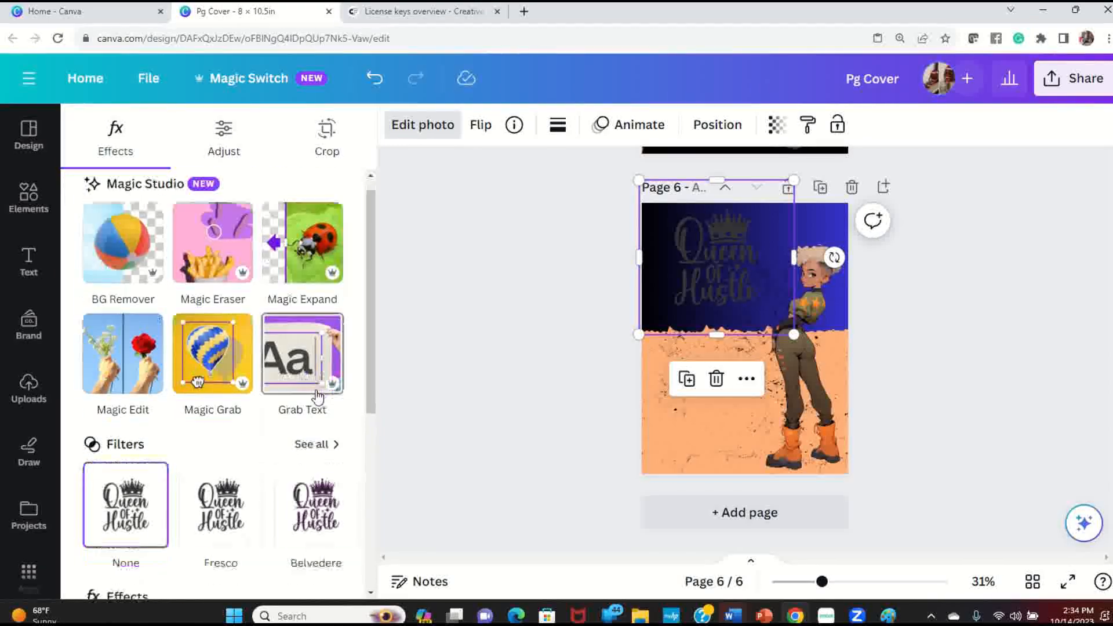
scroll(316, 397, "down", 2)
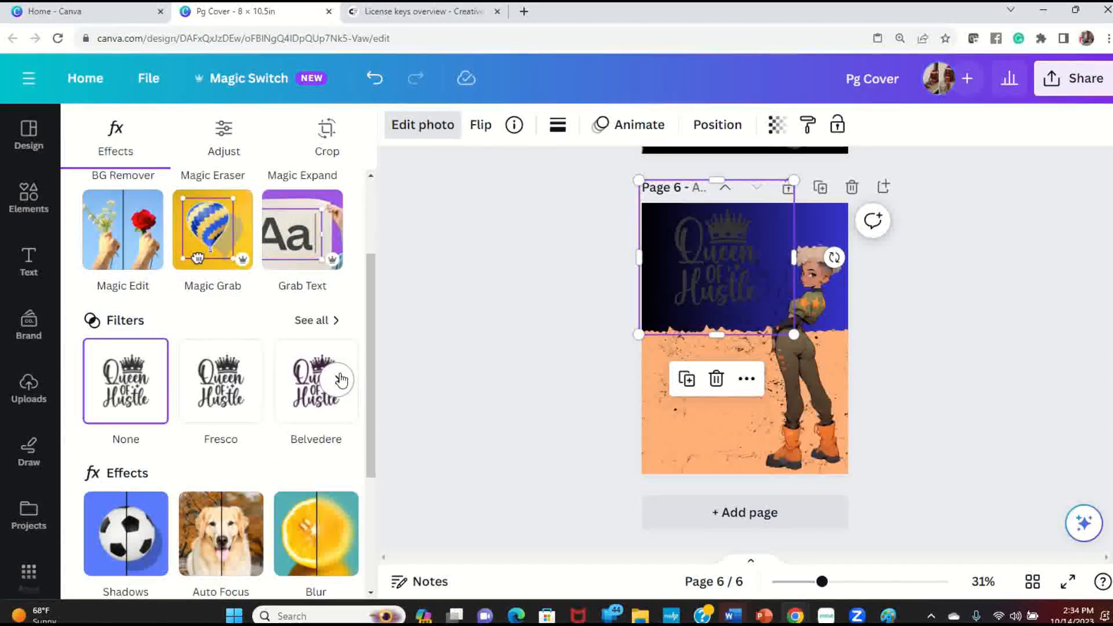
left_click(322, 320)
scroll(299, 382, "down", 1)
scroll(299, 387, "down", 1)
left_click(307, 422)
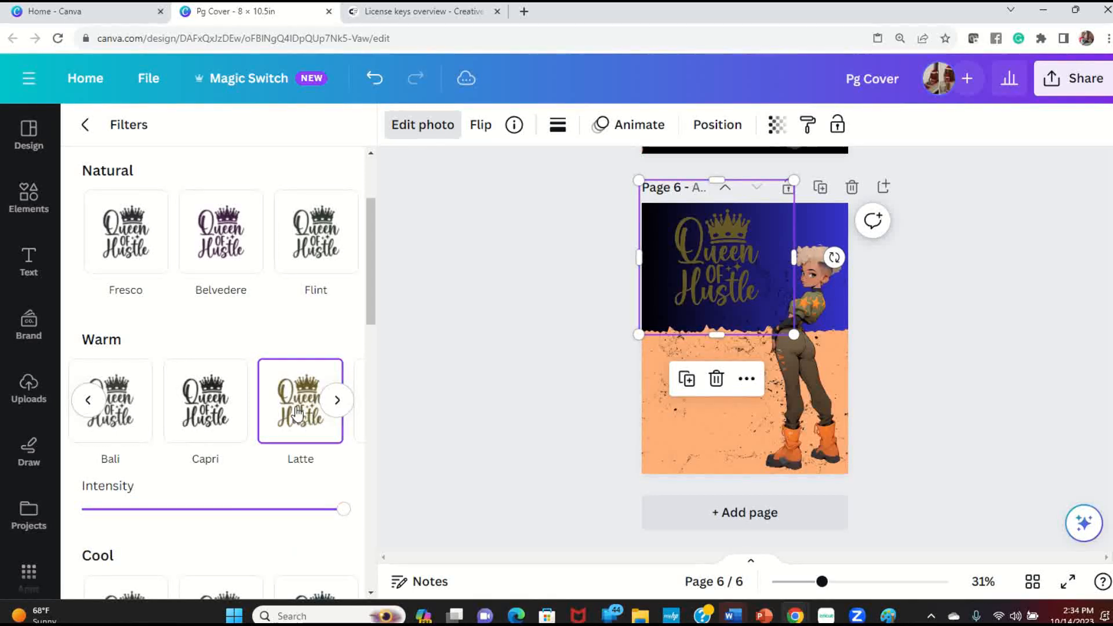
Look through the remaining filters and photo effects for another way to recolor the graphic.
scroll(296, 415, "down", 7)
scroll(301, 428, "down", 8)
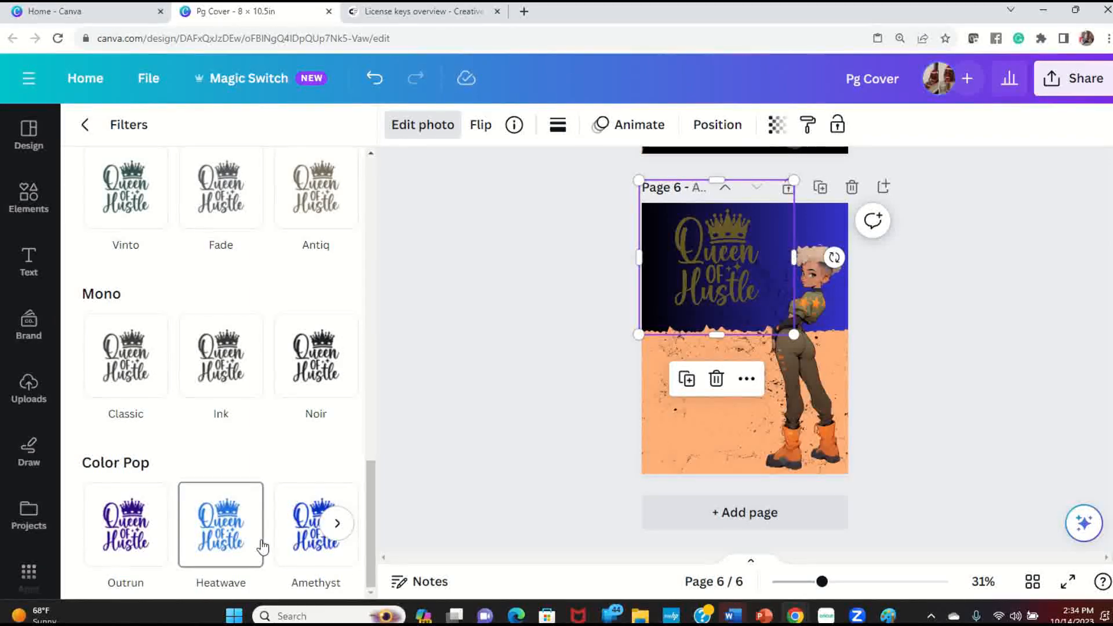
scroll(260, 502, "up", 15)
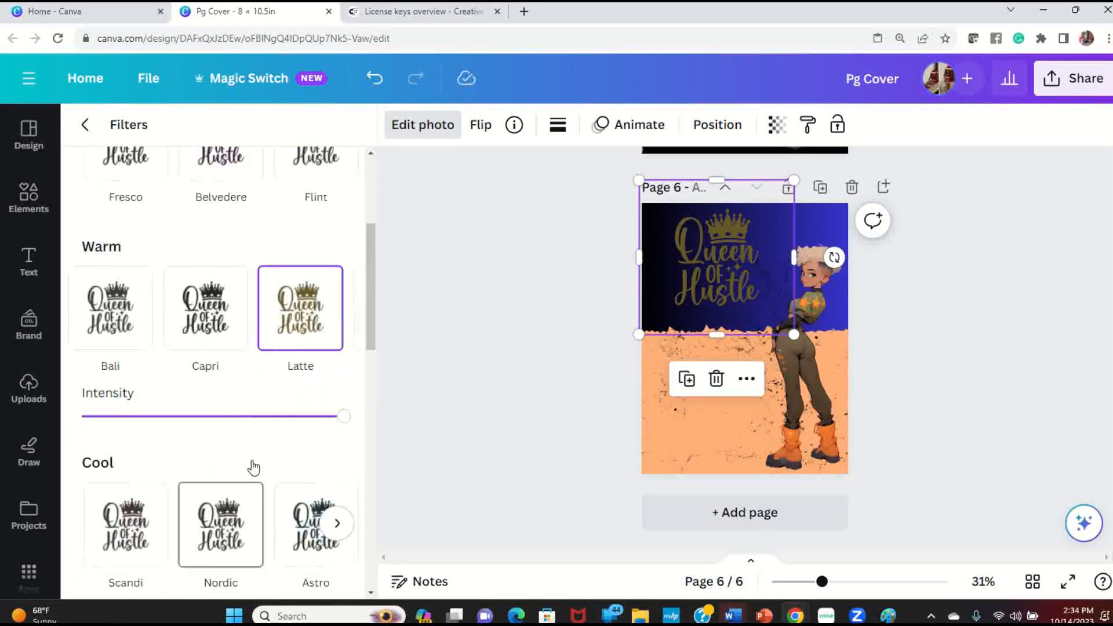
left_click(86, 124)
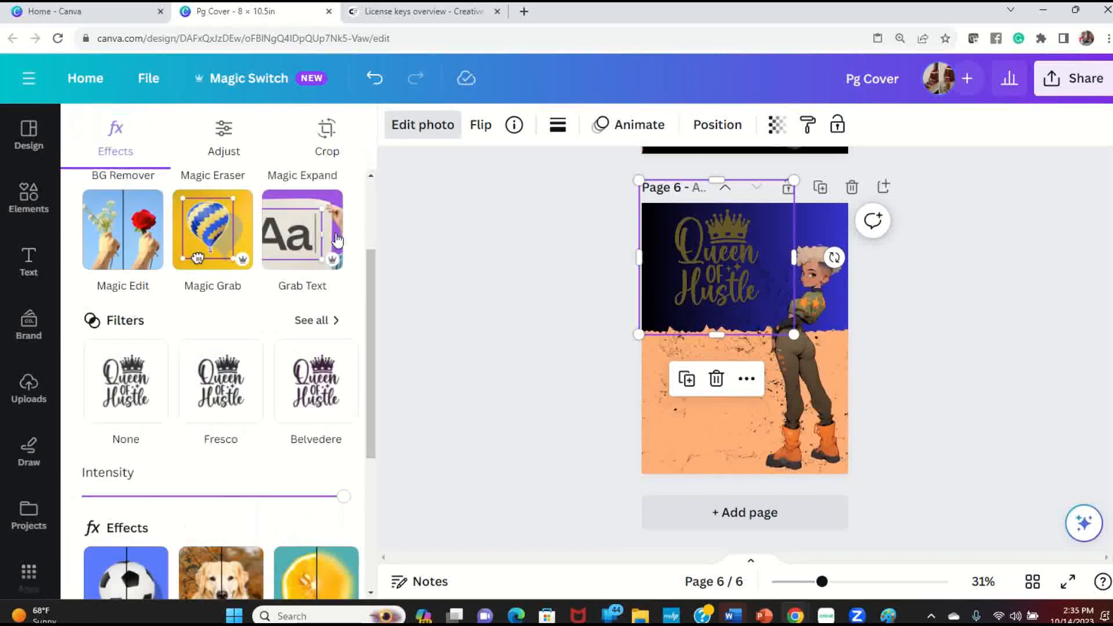
left_click(134, 387)
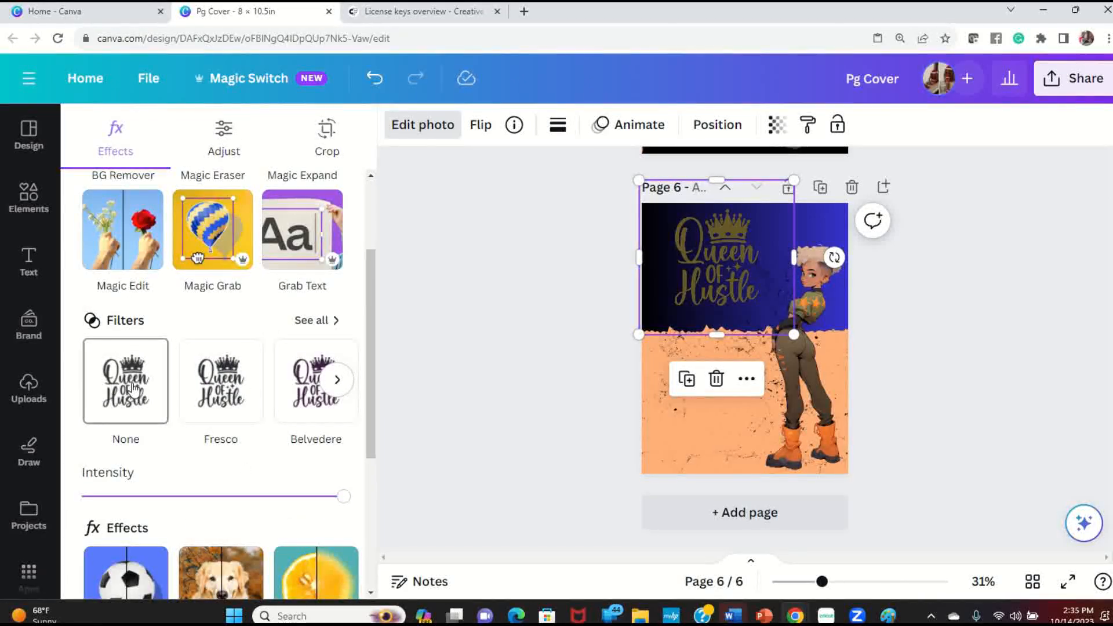
scroll(163, 398, "up", 3)
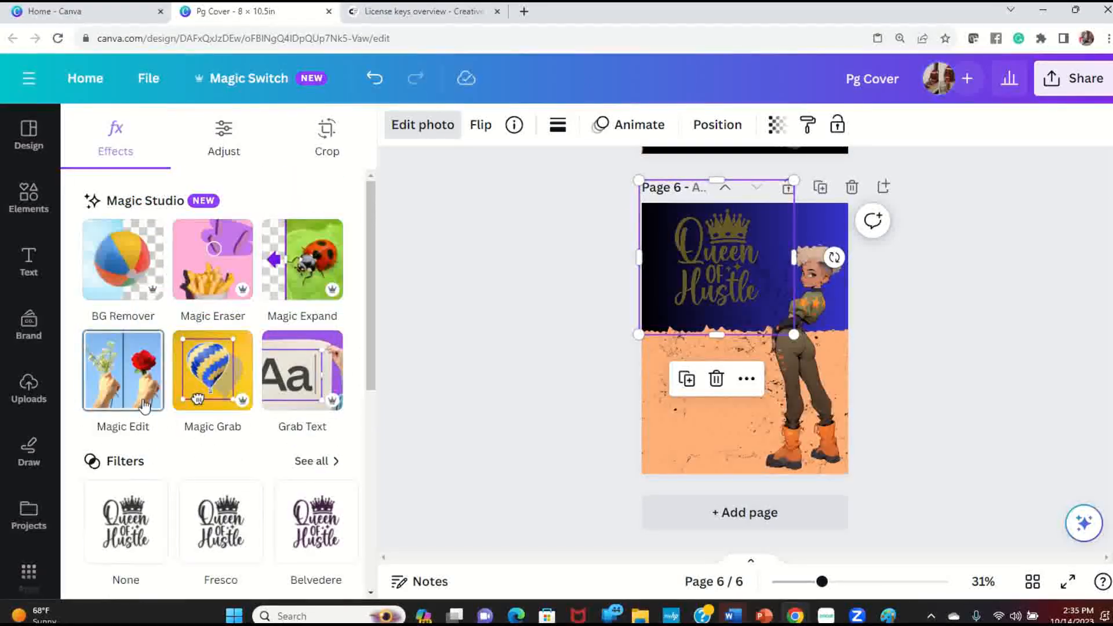
scroll(219, 368, "down", 4)
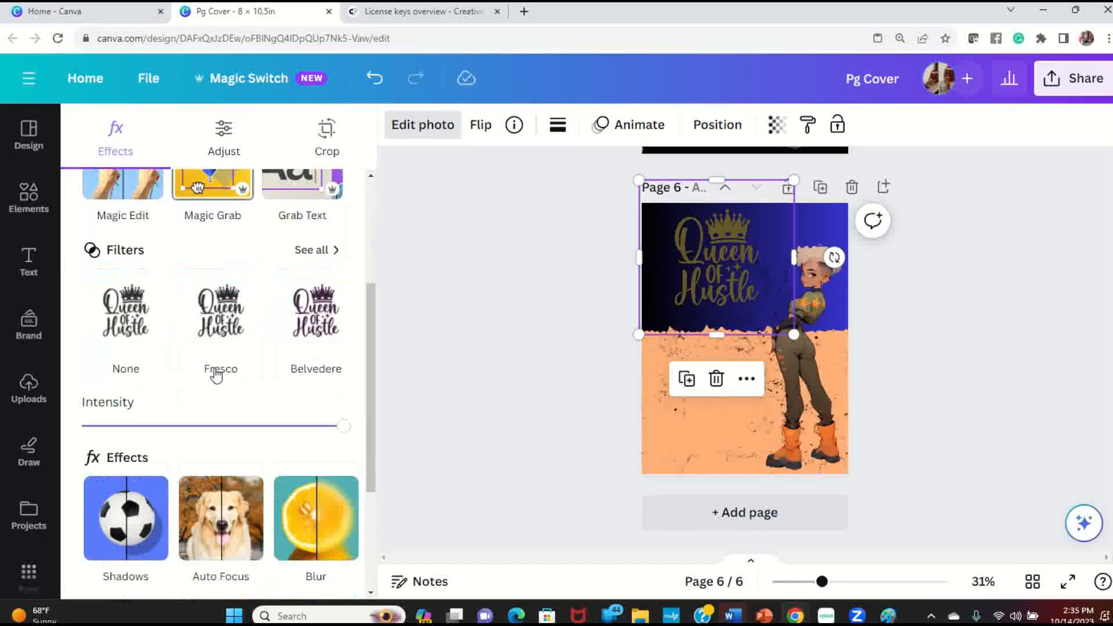
scroll(199, 464, "down", 4)
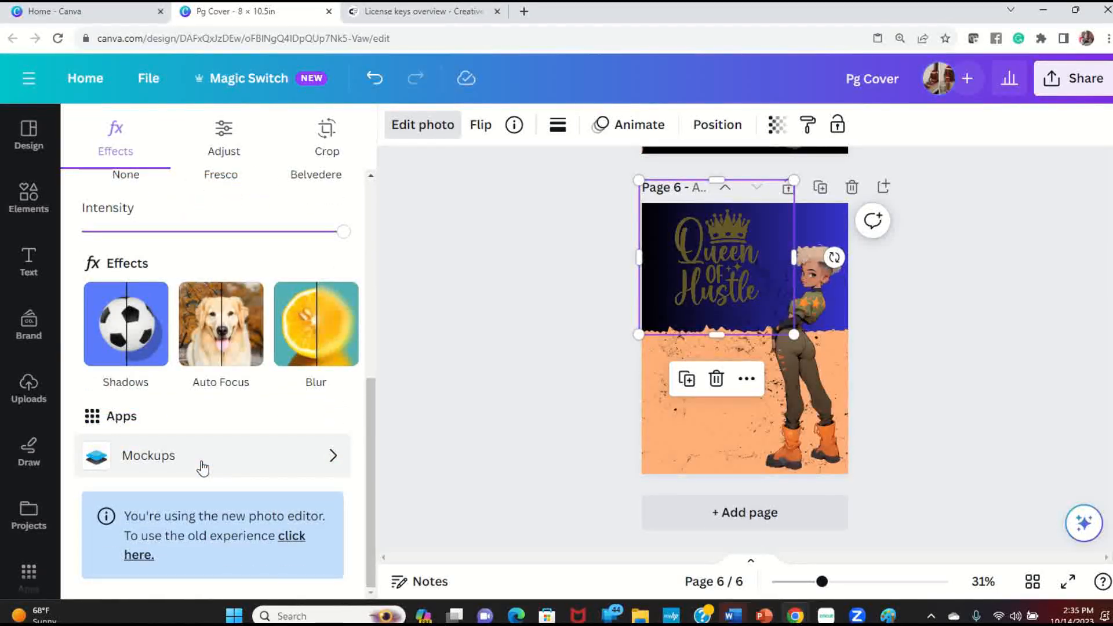
scroll(202, 467, "up", 1)
scroll(32, 492, "down", 3)
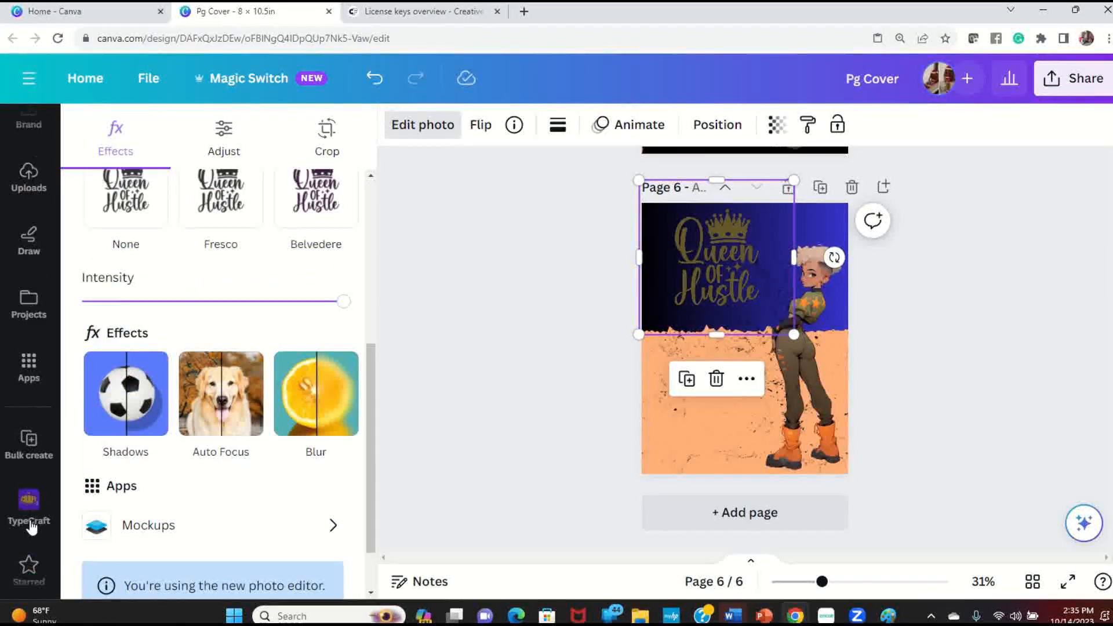
Browse the Canva apps and search them for "duotone".
left_click(20, 385)
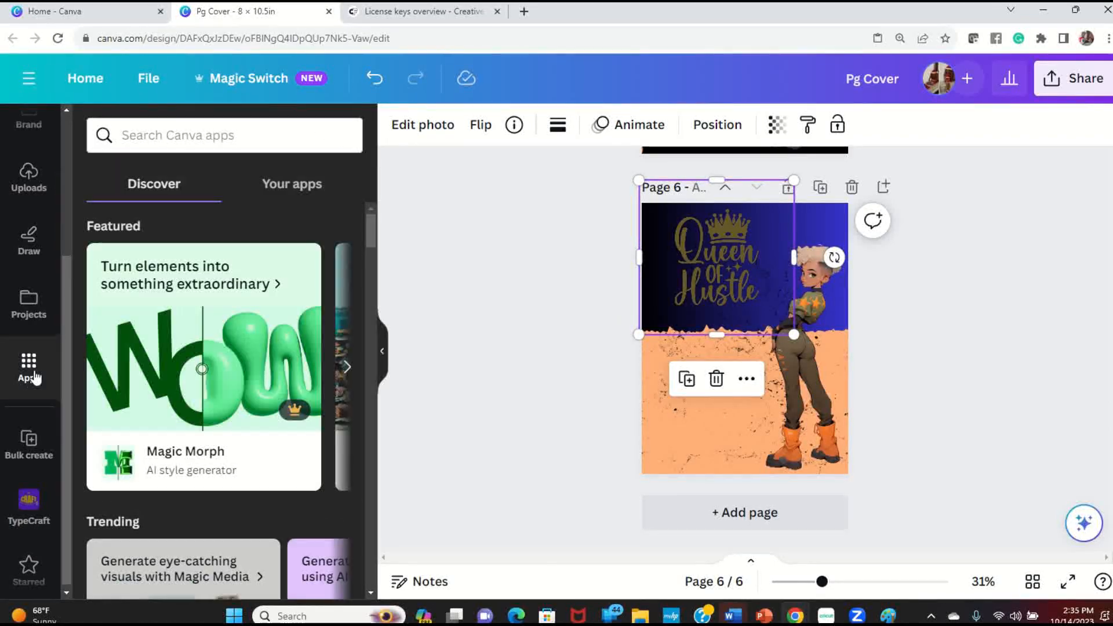
scroll(319, 278, "down", 3)
scroll(319, 301, "down", 5)
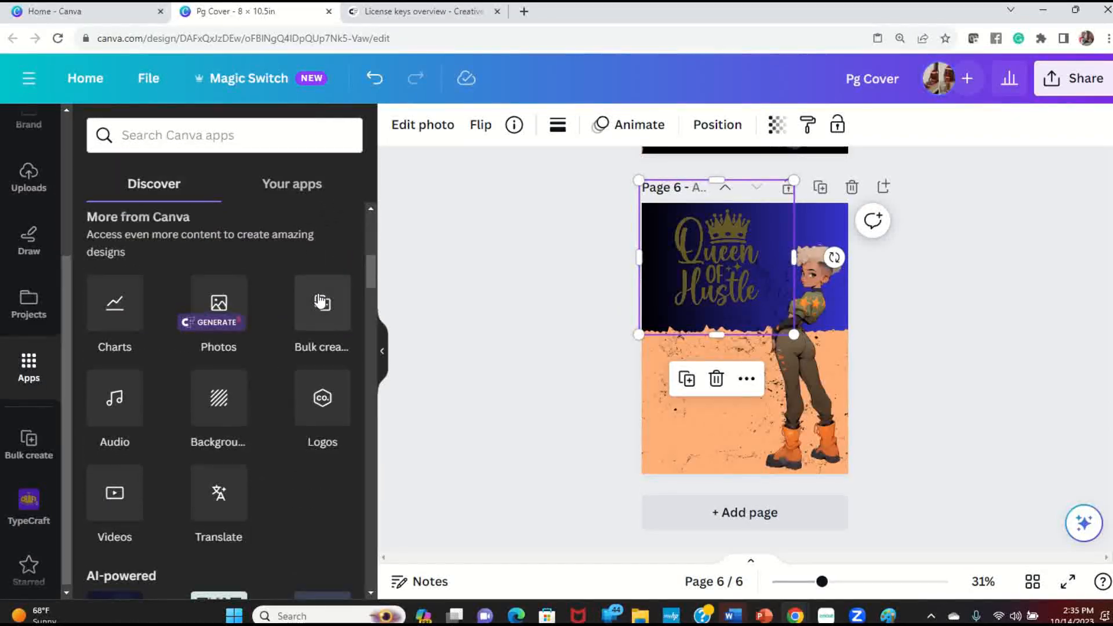
scroll(328, 514, "down", 3)
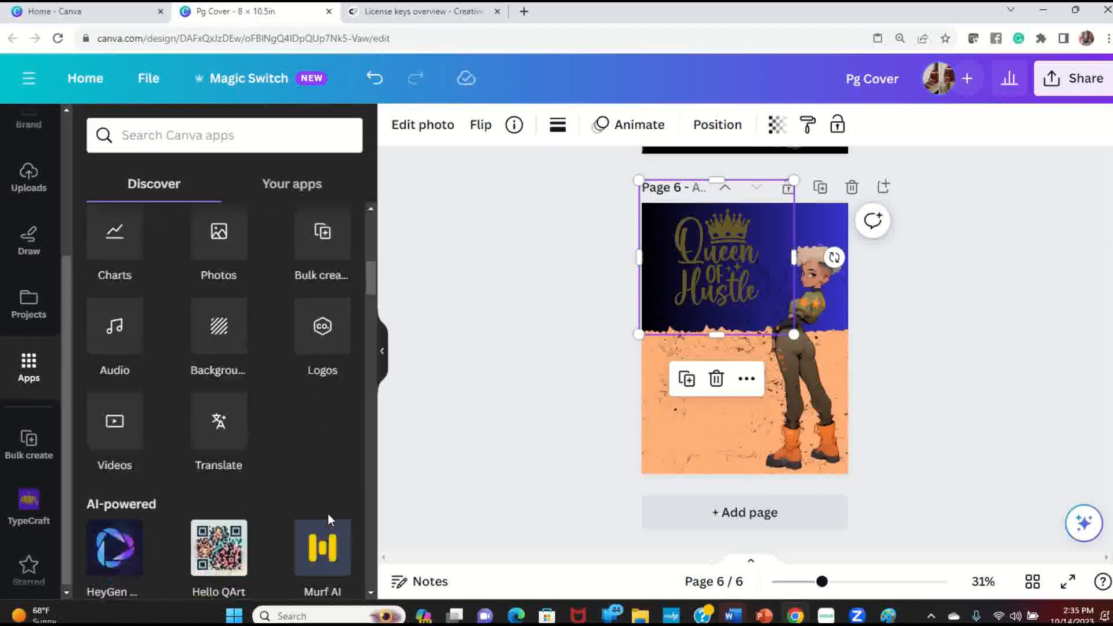
left_click(277, 137)
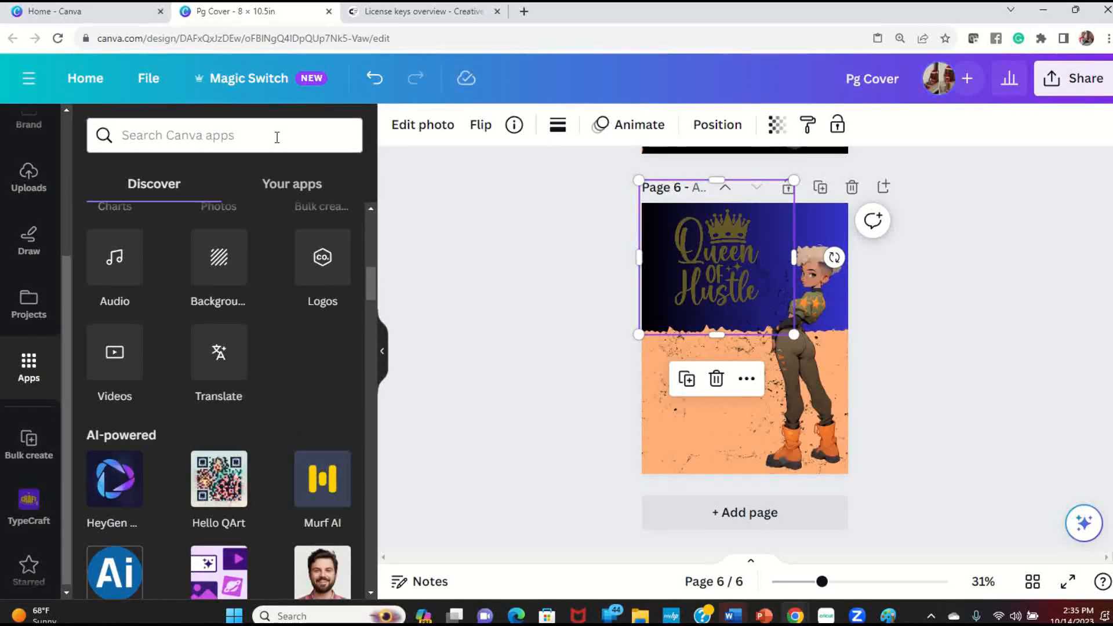
type("dutone")
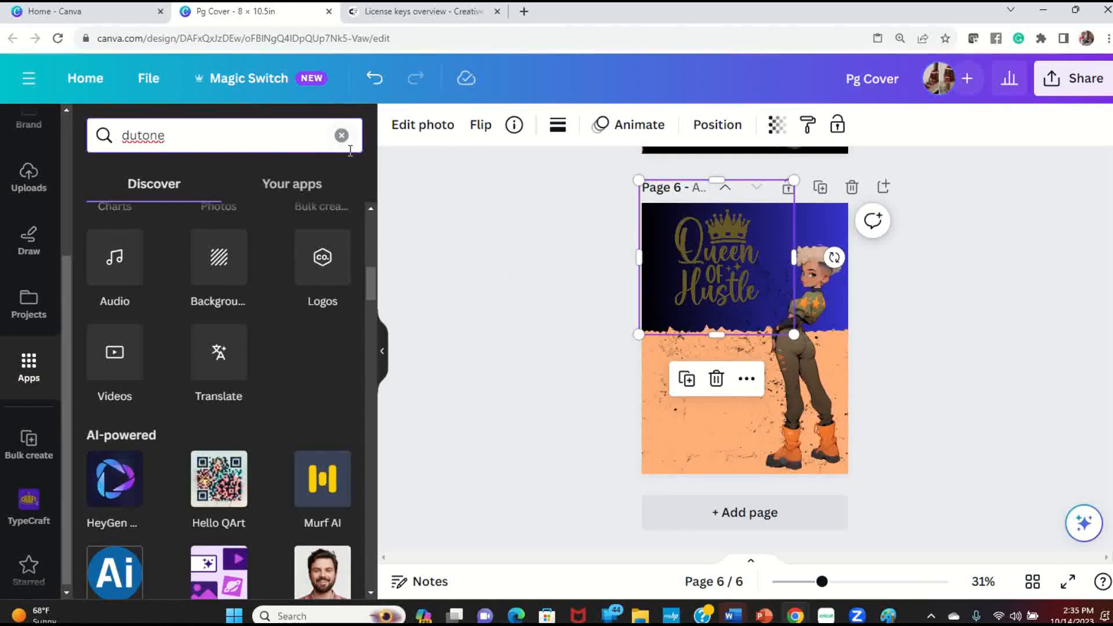
key("Return")
left_click(136, 133)
type("o")
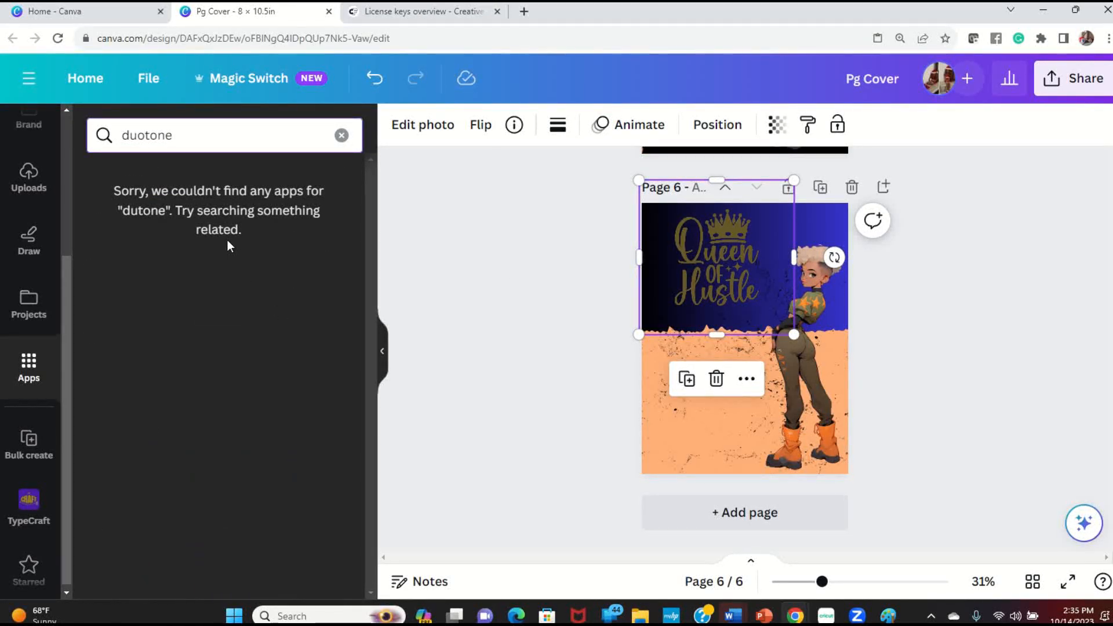
key("Return")
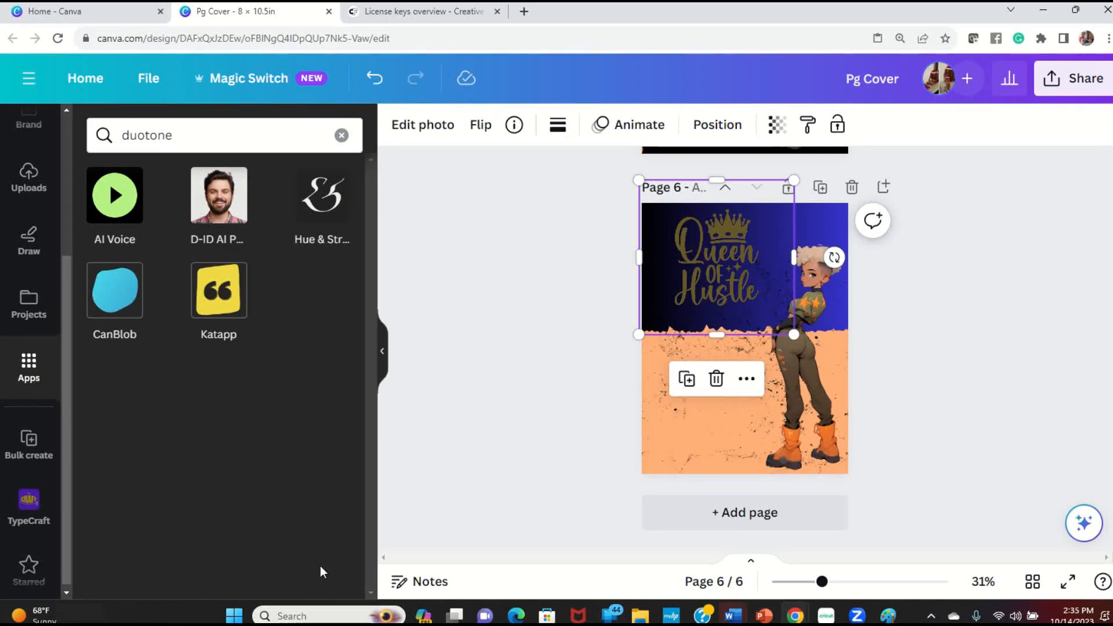
scroll(54, 535, "down", 1)
scroll(52, 527, "up", 2)
scroll(25, 550, "down", 2)
scroll(22, 545, "up", 5)
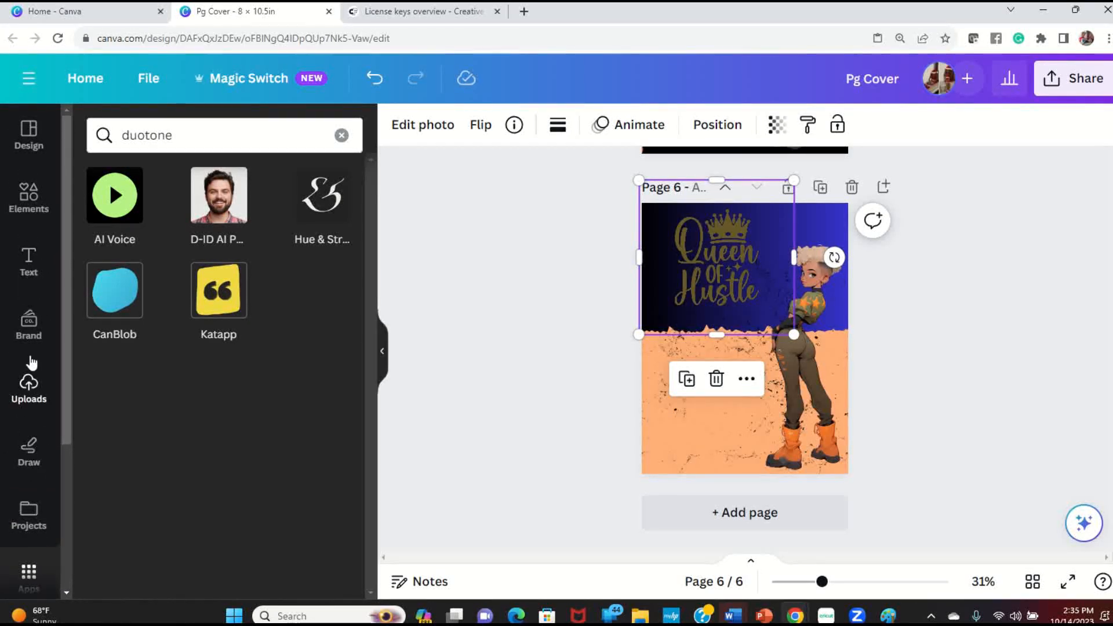
left_click(32, 272)
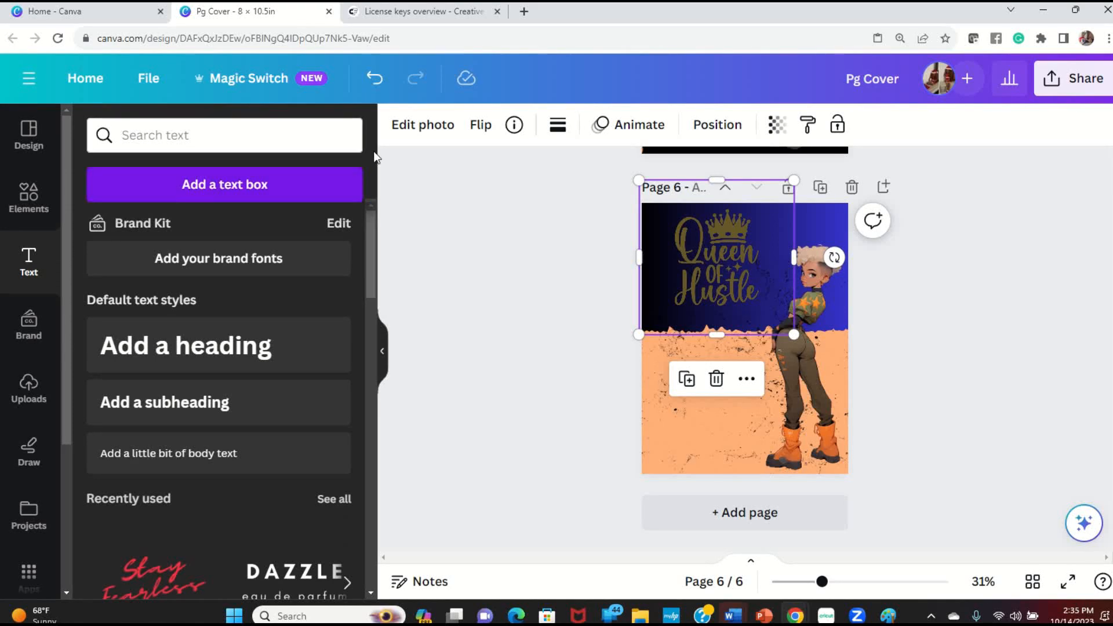
left_click(628, 273)
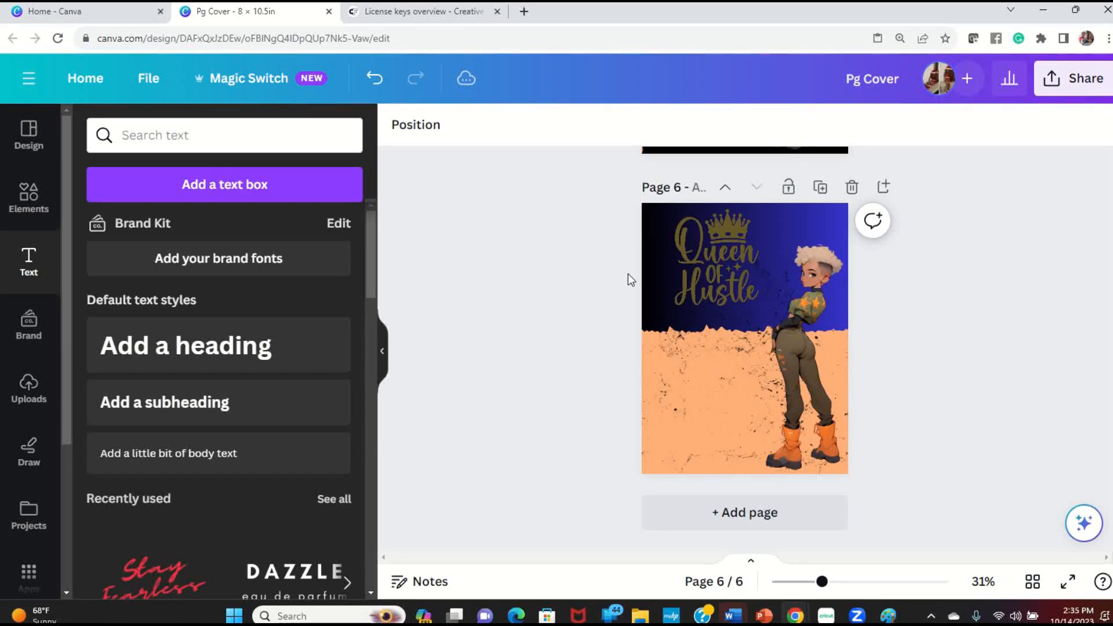
Try the Amber duotone effect on the Latte-filtered Queen of Hustle graphic on page 6.
left_click(699, 273)
left_click(450, 138)
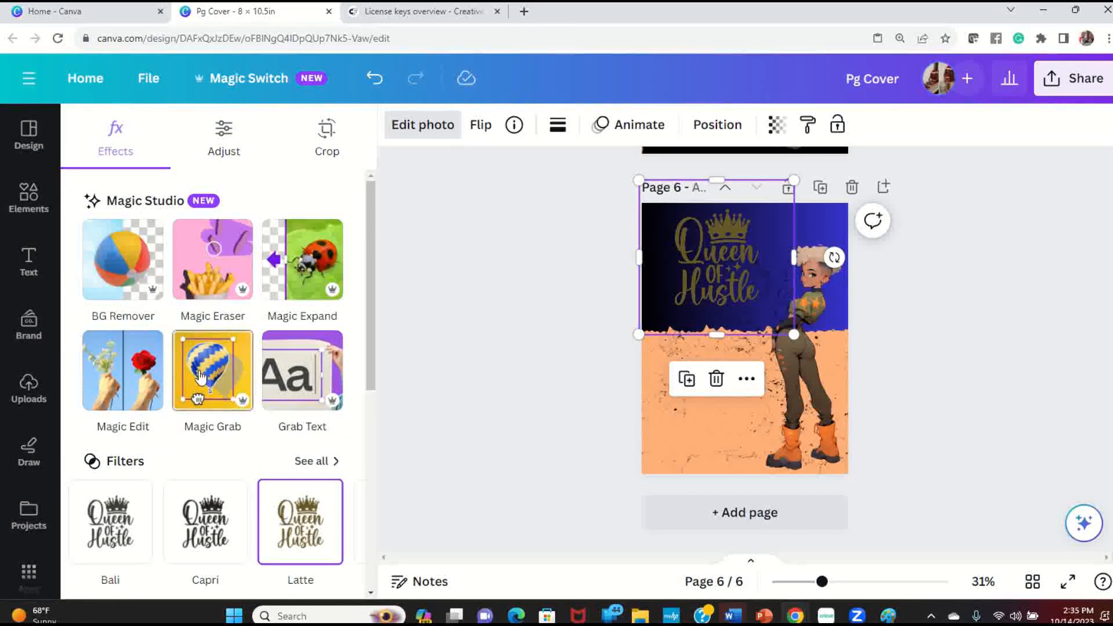
left_click(376, 367)
left_click(439, 127)
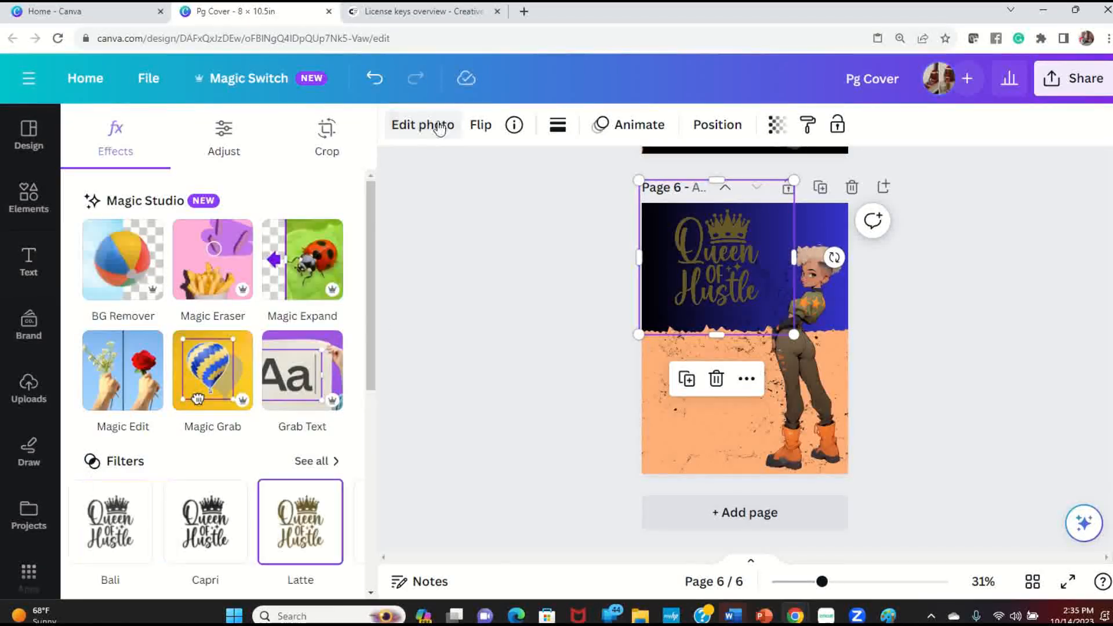
left_click_drag(370, 381, 375, 558)
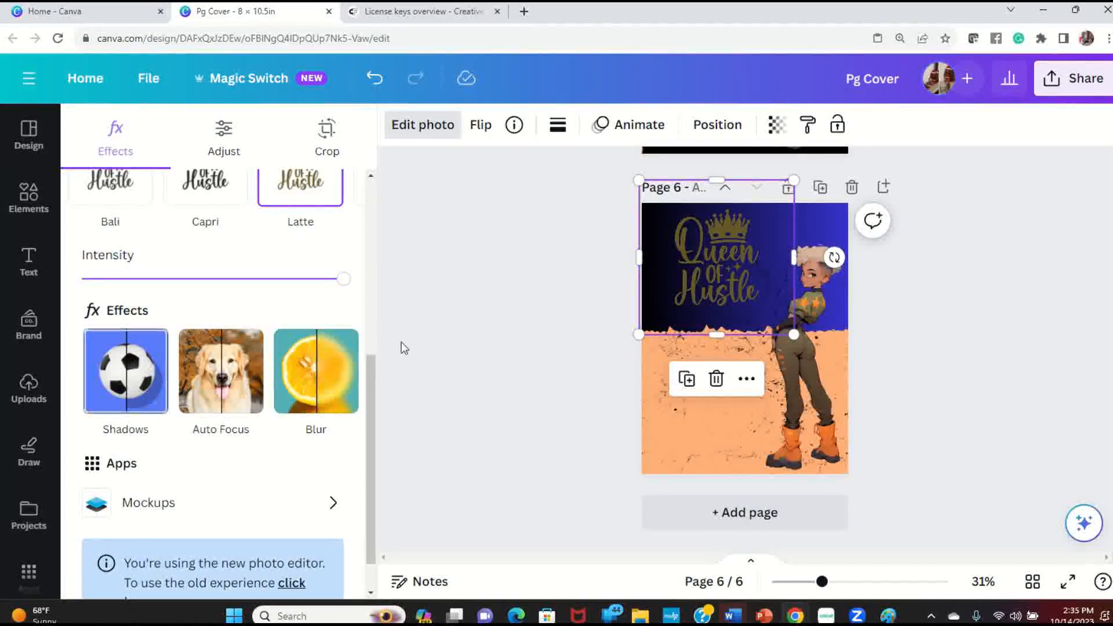
left_click(337, 370)
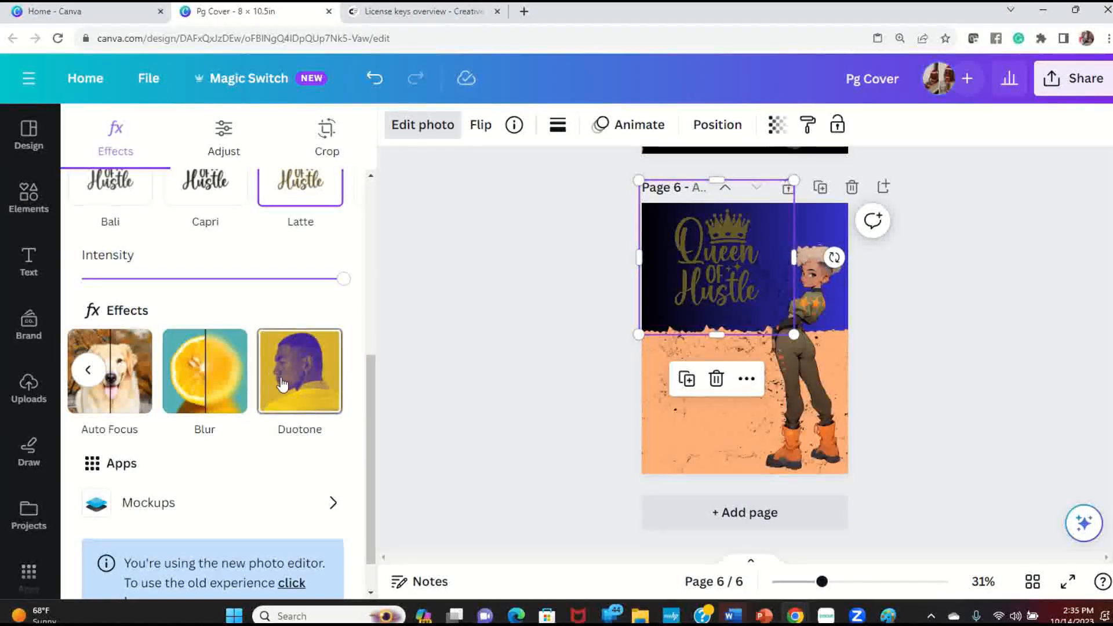
left_click(333, 380)
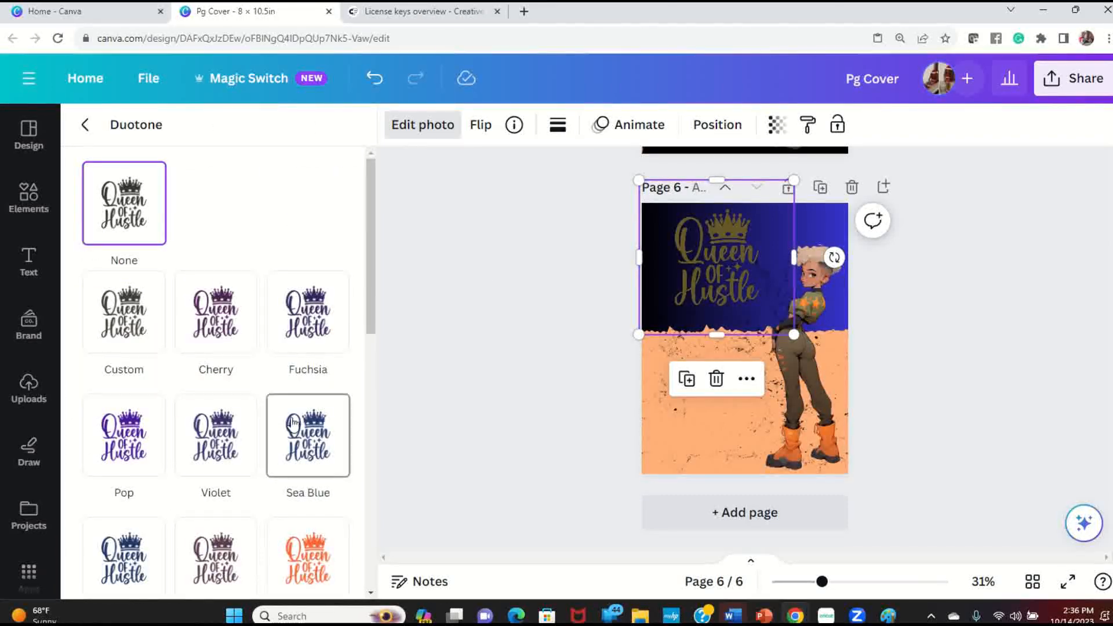
scroll(313, 453, "down", 3)
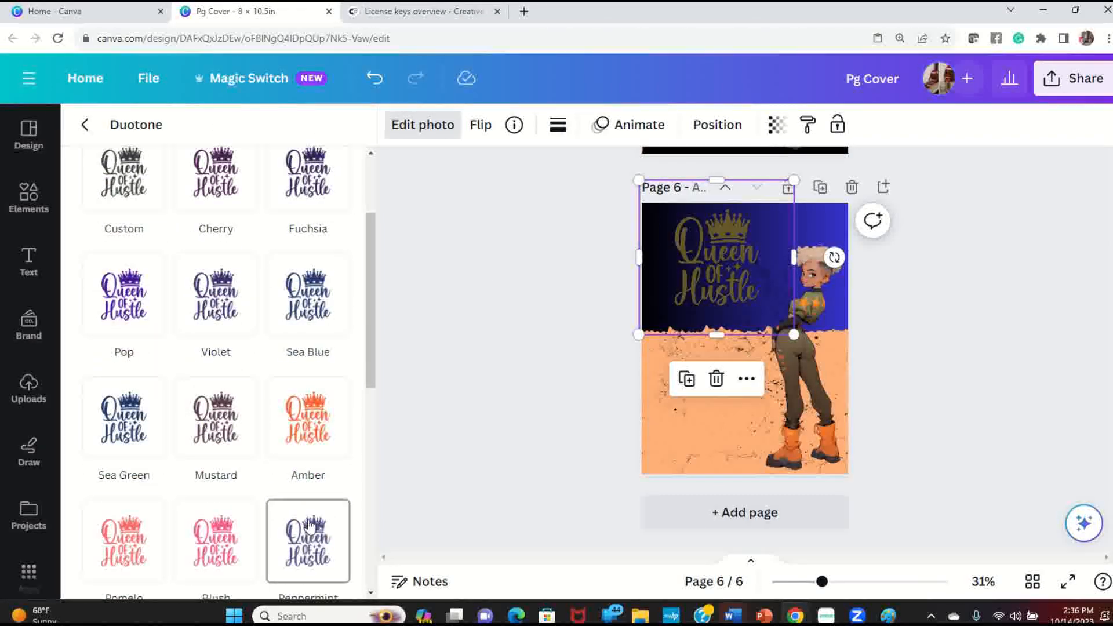
left_click(313, 421)
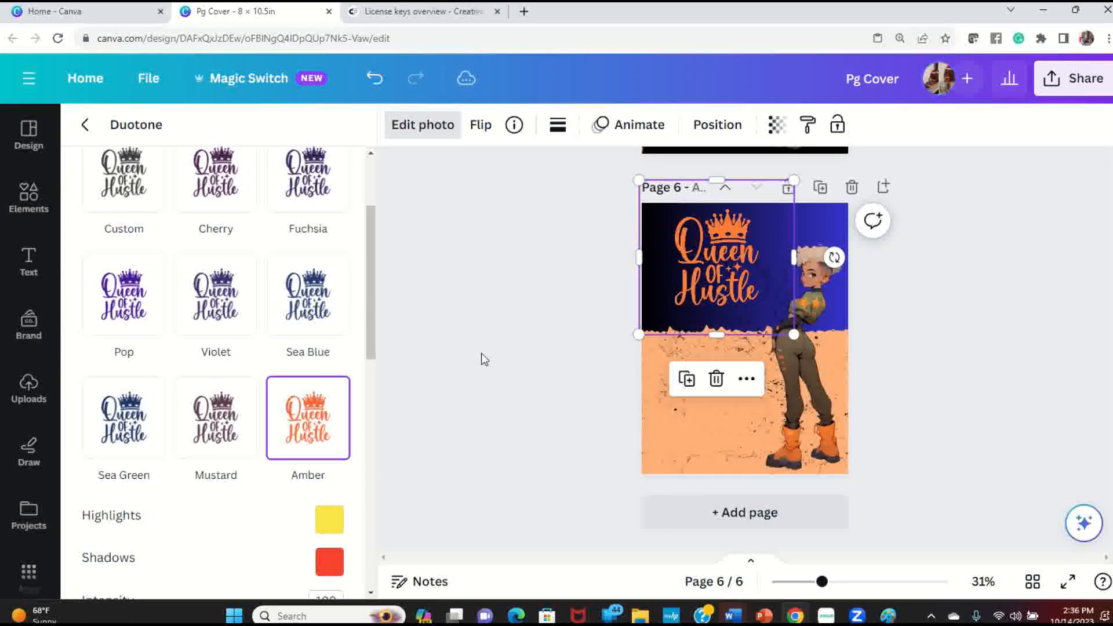
scroll(232, 388, "down", 3)
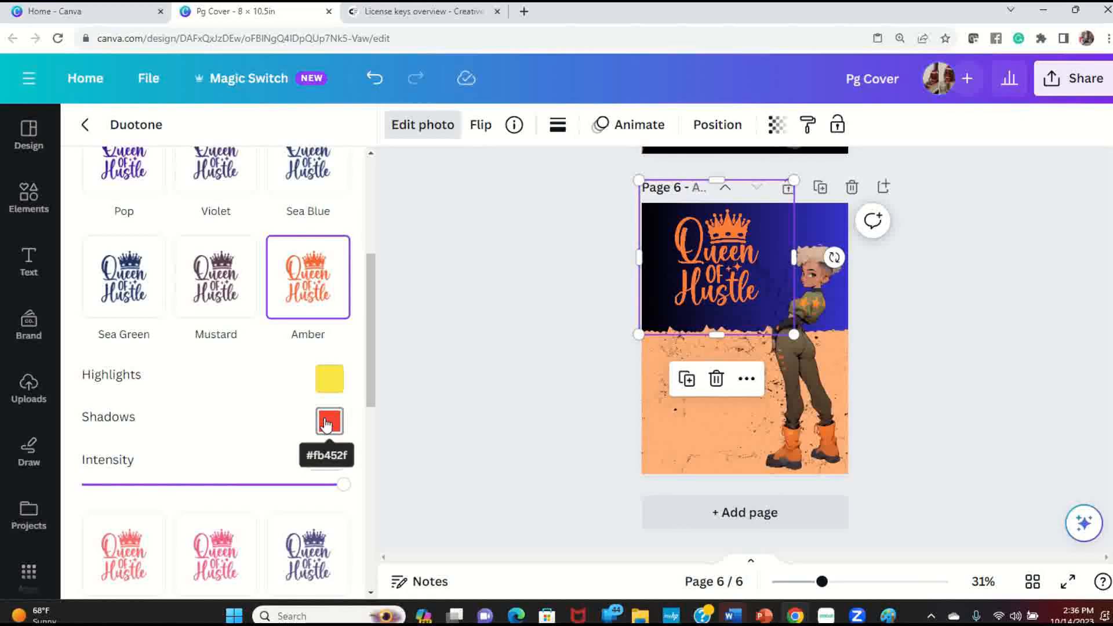
scroll(324, 461, "down", 6)
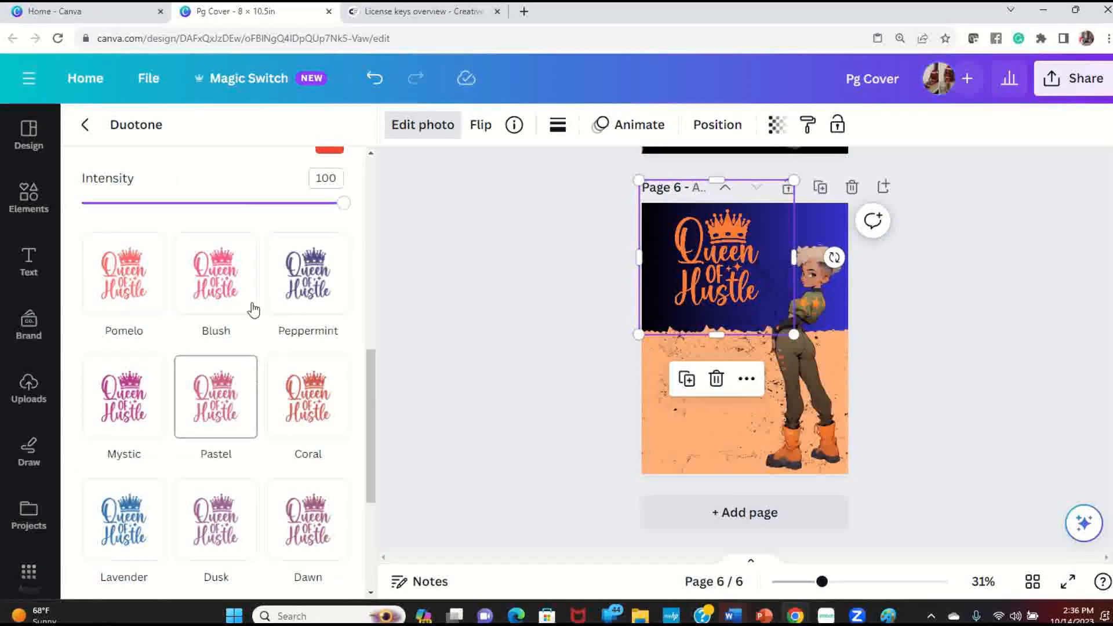
Undo the Latte filter on the Queen of Hustle graphic and restore its last move toward the woman's head.
left_click_drag(712, 277, 710, 278)
left_click(563, 328)
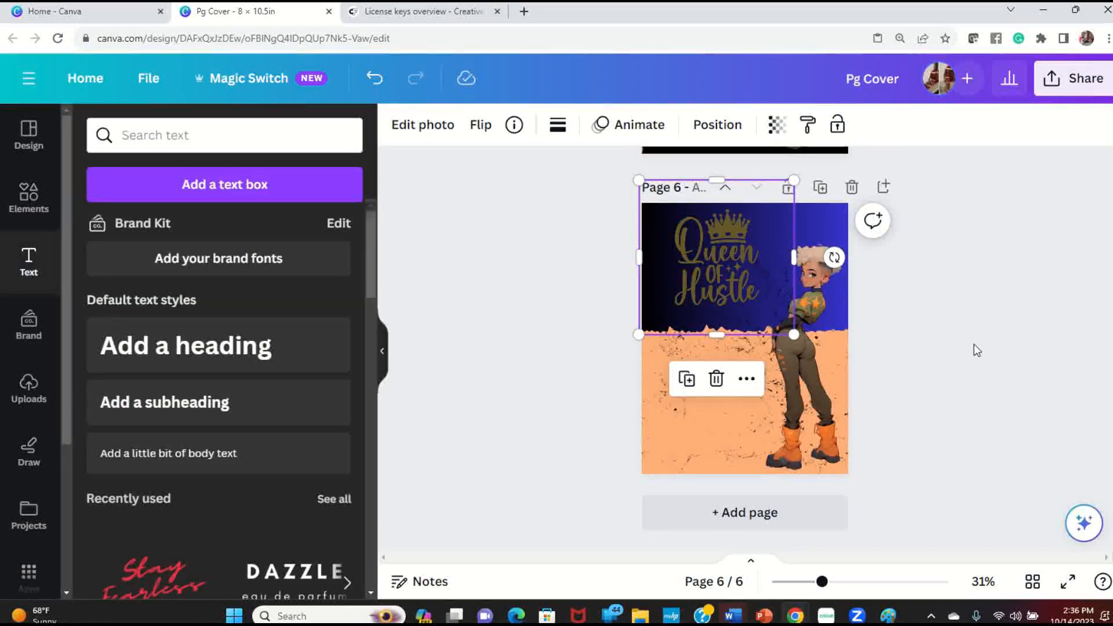
left_click(972, 347)
left_click(720, 261)
left_click(375, 78)
left_click(375, 81)
left_click(375, 81)
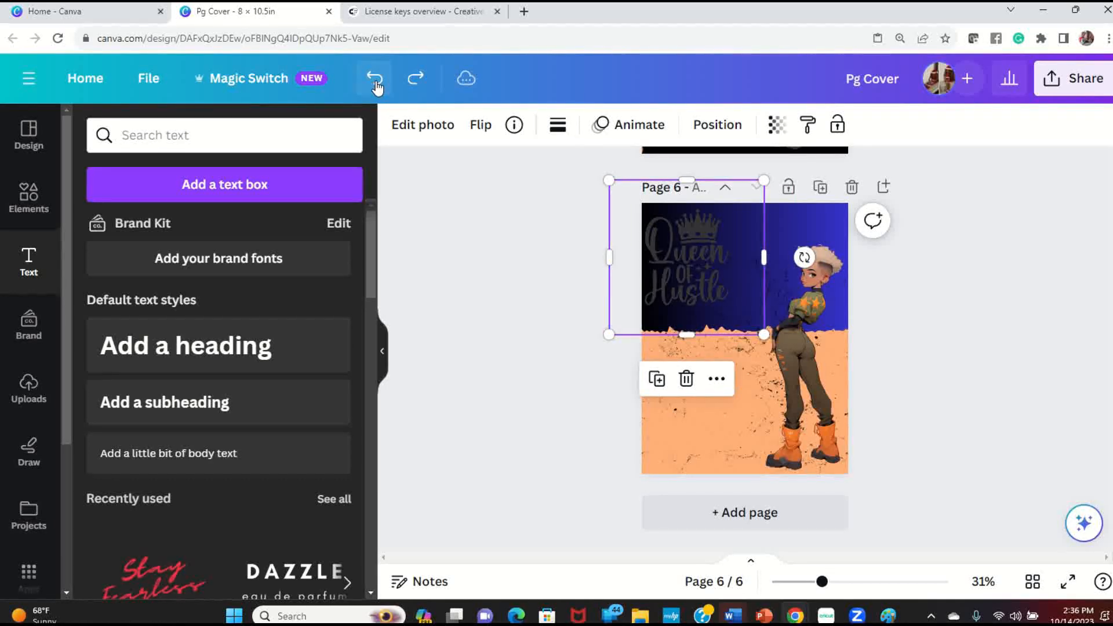
left_click(417, 79)
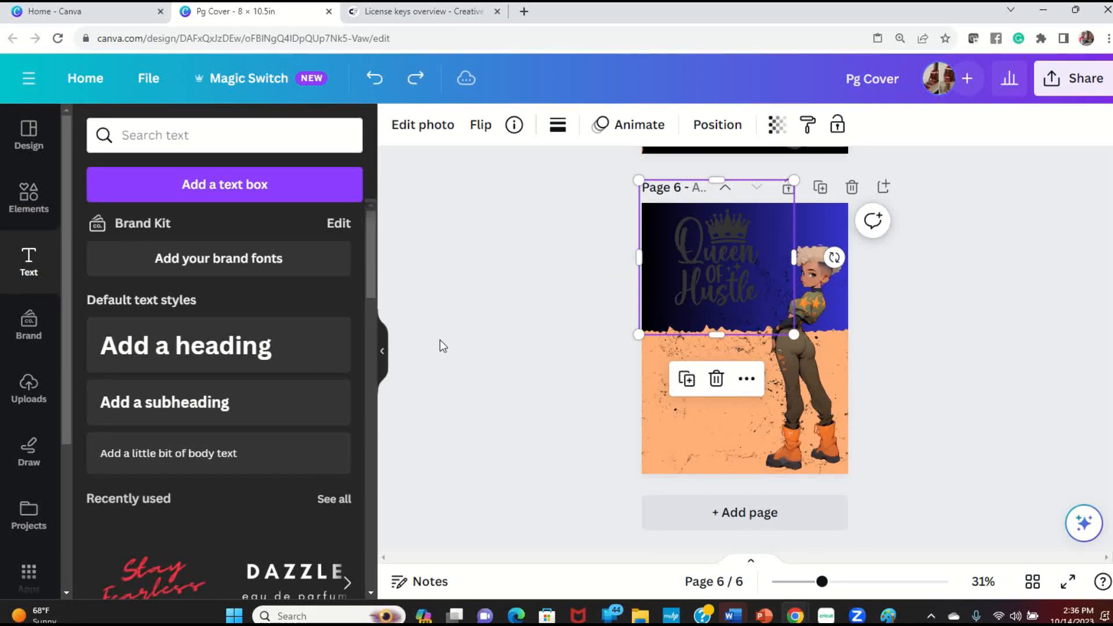
Apply the Amber duotone effect to the unfiltered Queen of Hustle graphic.
left_click(418, 126)
scroll(359, 320, "down", 3)
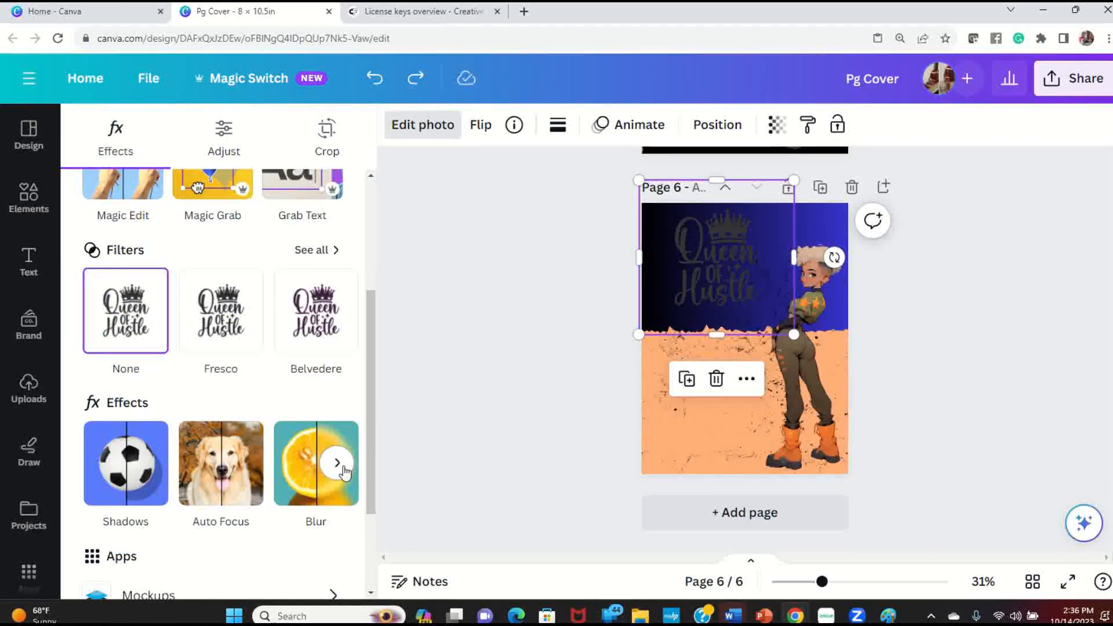
left_click(340, 467)
left_click(315, 482)
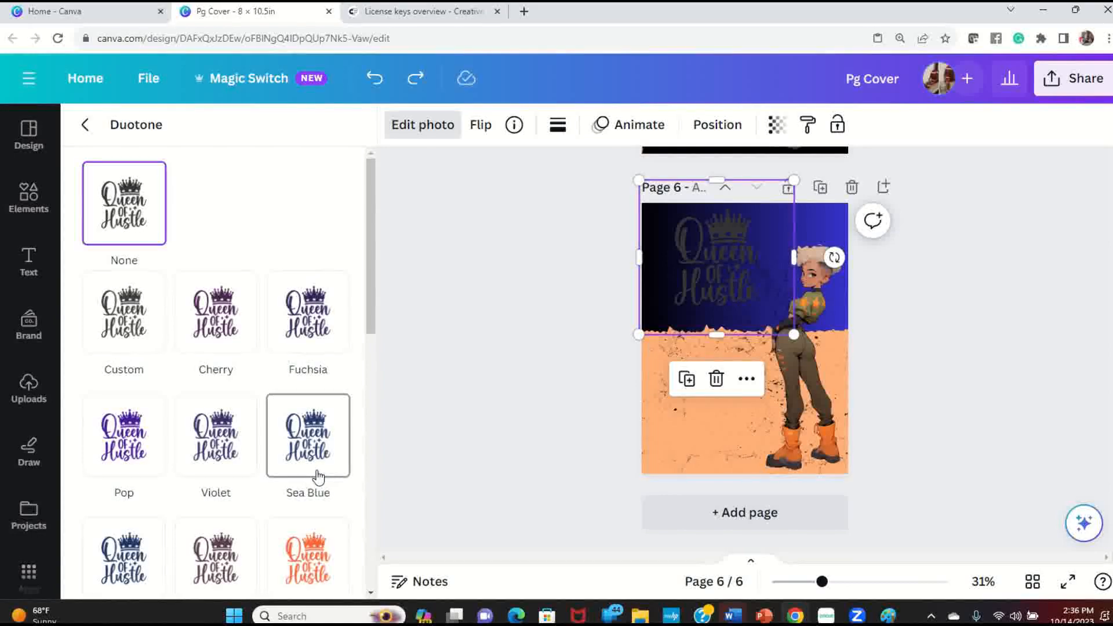
scroll(319, 479, "down", 3)
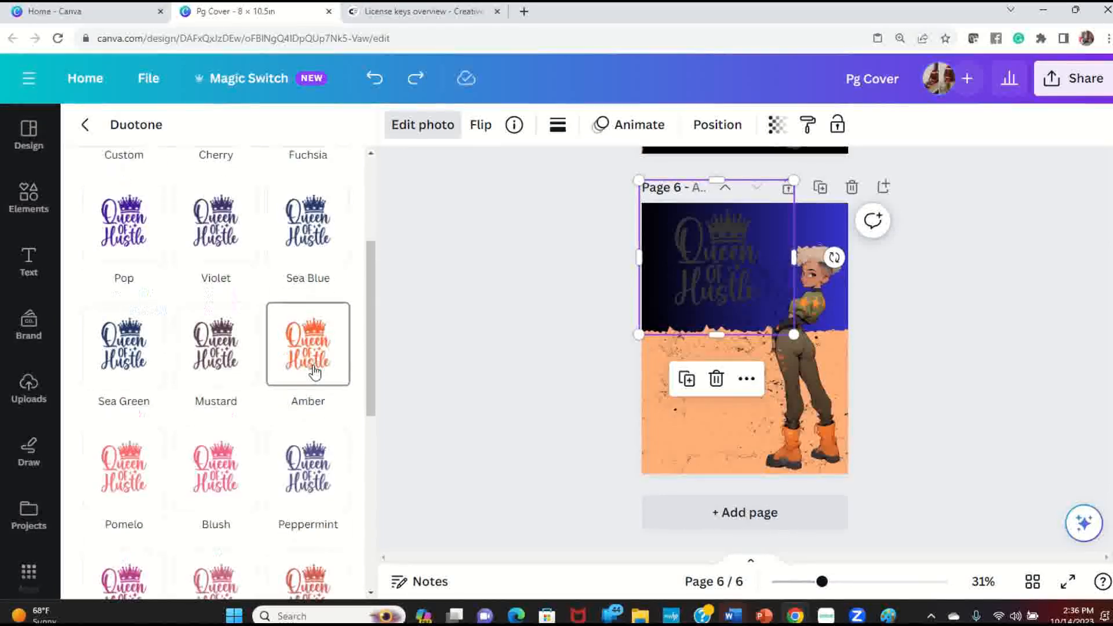
scroll(317, 348, "down", 1)
left_click(307, 270)
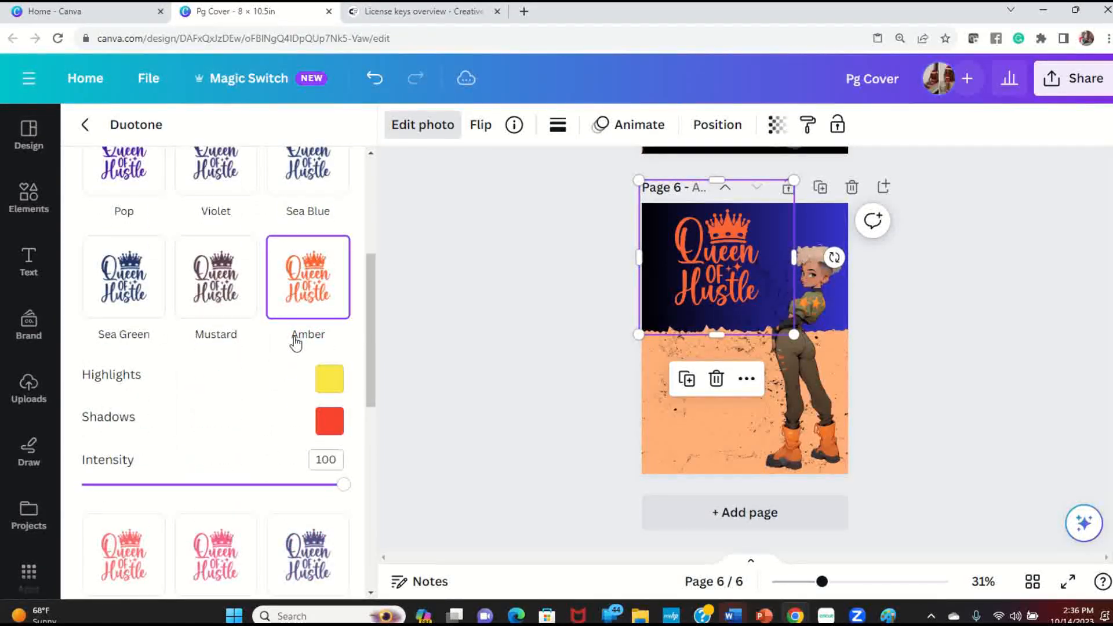
Compare the other duotone presets and set the Amber duotone's intensity to 79.
scroll(295, 342, "down", 8)
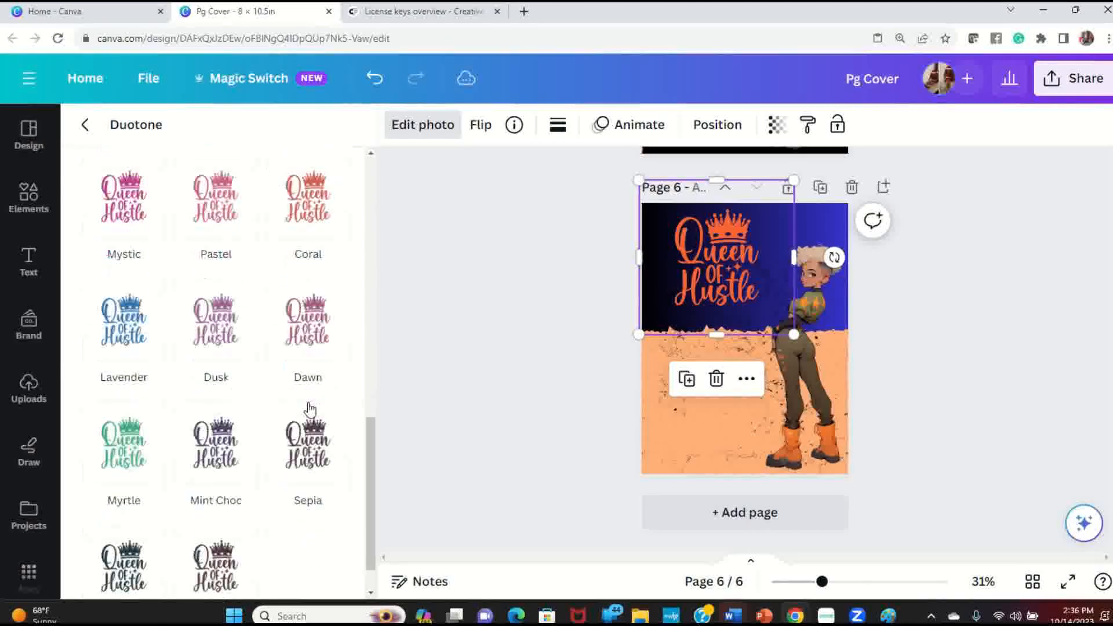
scroll(310, 409, "up", 8)
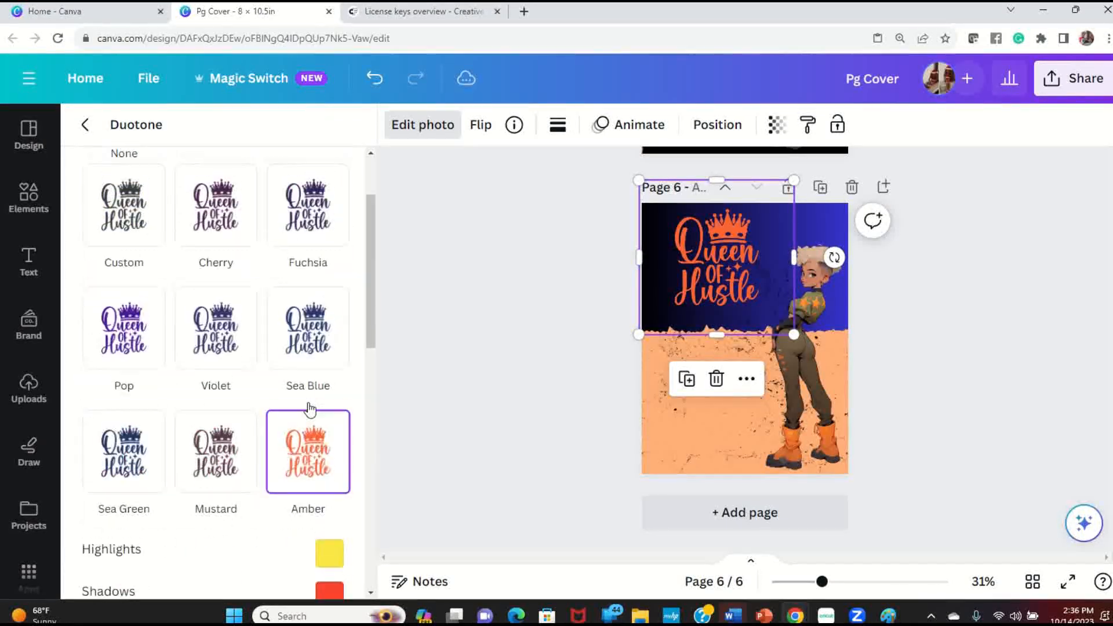
scroll(310, 409, "up", 2)
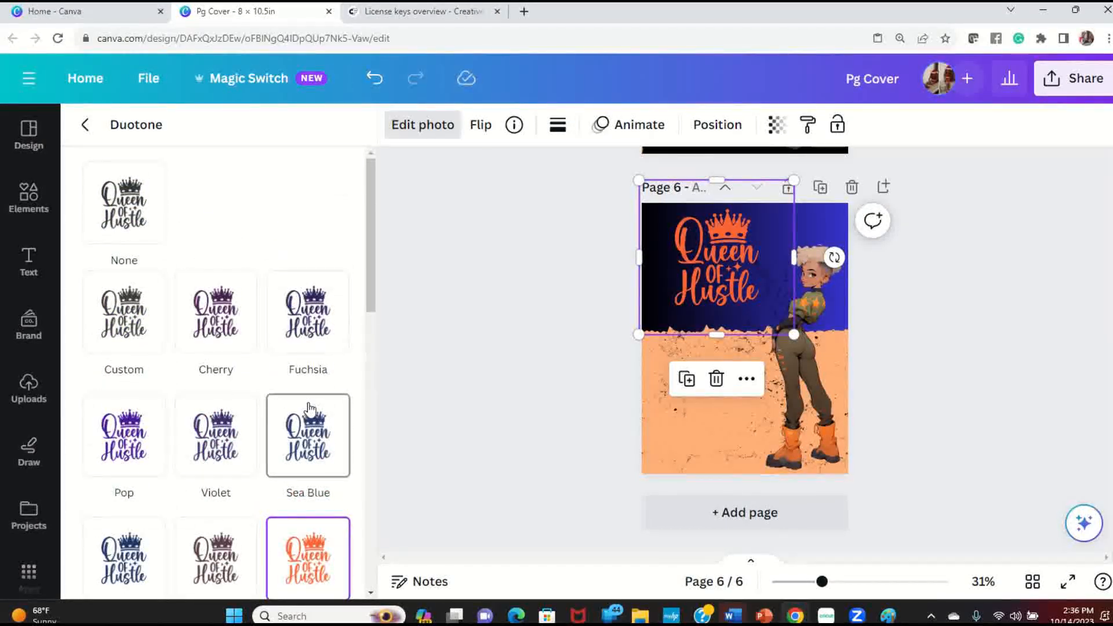
scroll(310, 409, "down", 6)
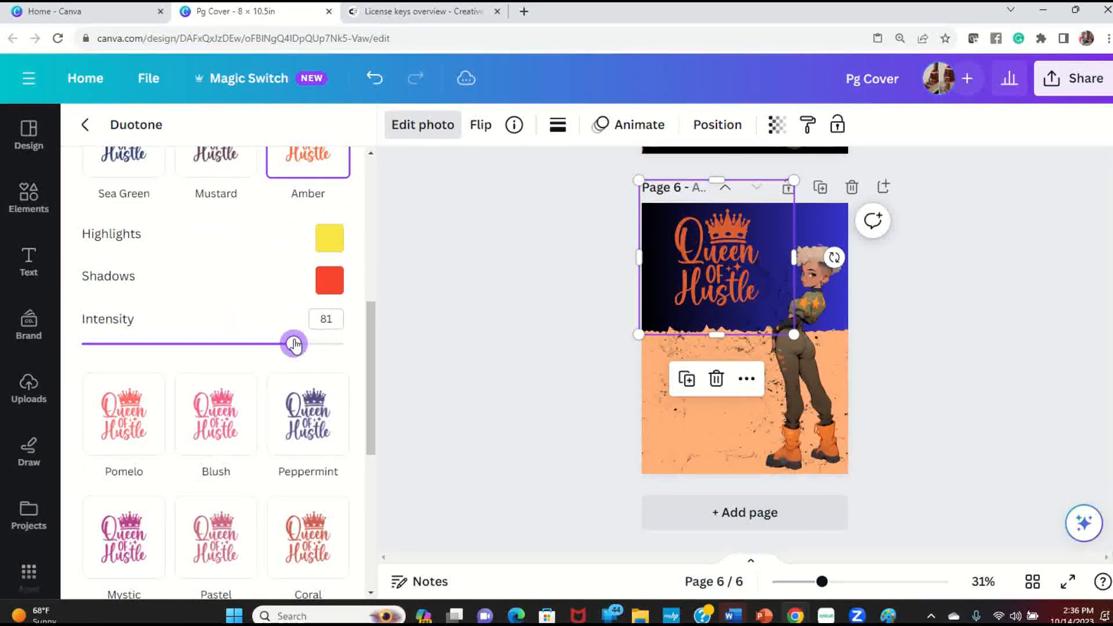
left_click_drag(292, 347, 288, 343)
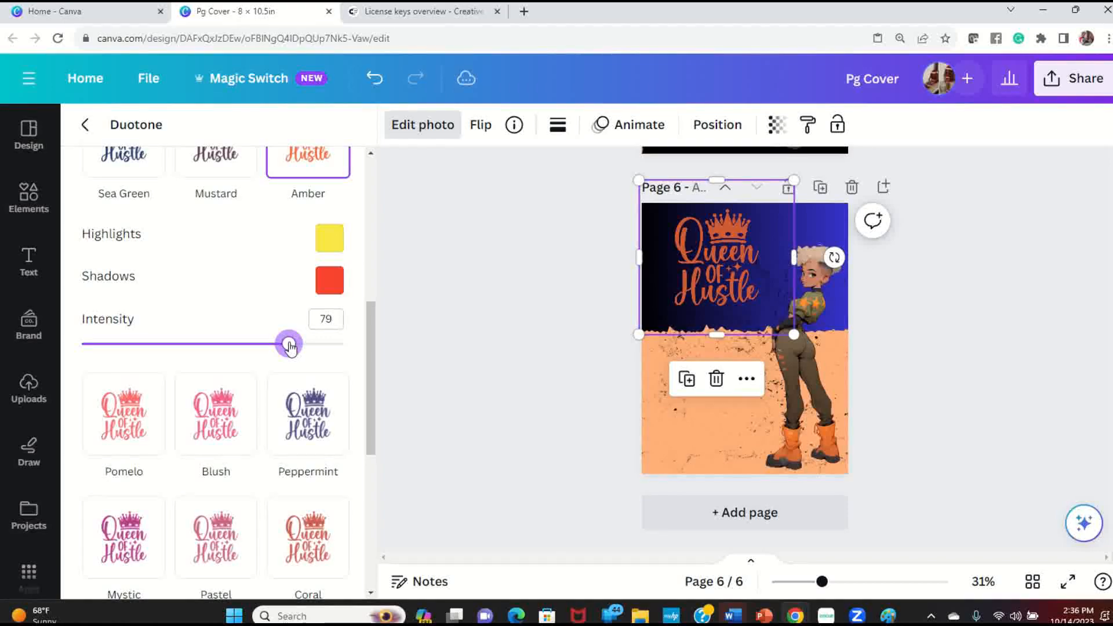
scroll(281, 350, "down", 1)
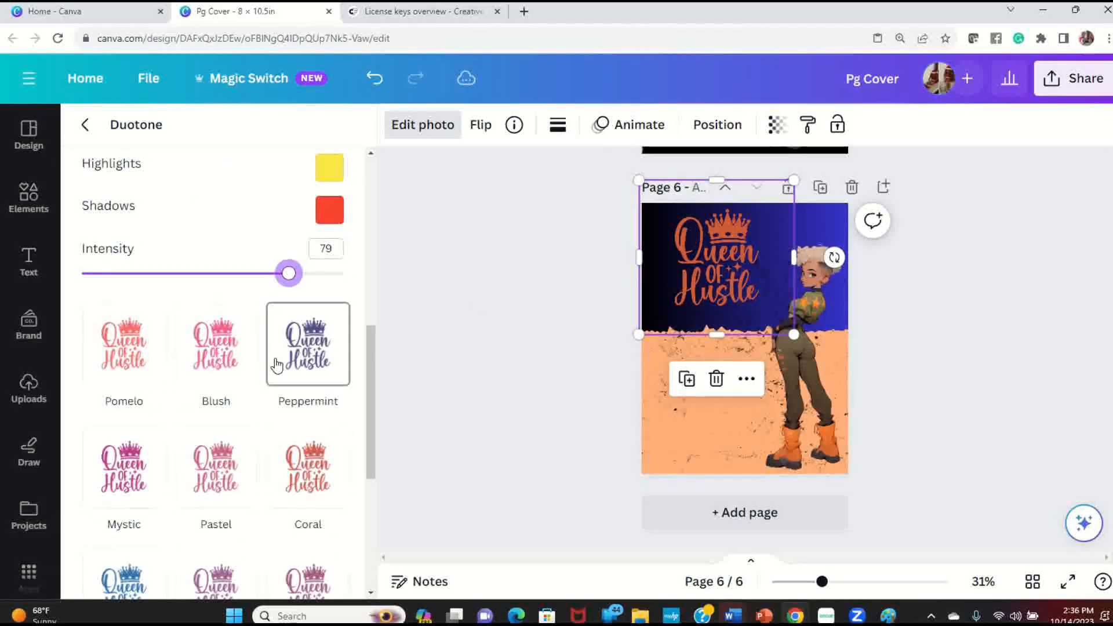
scroll(275, 371, "down", 5)
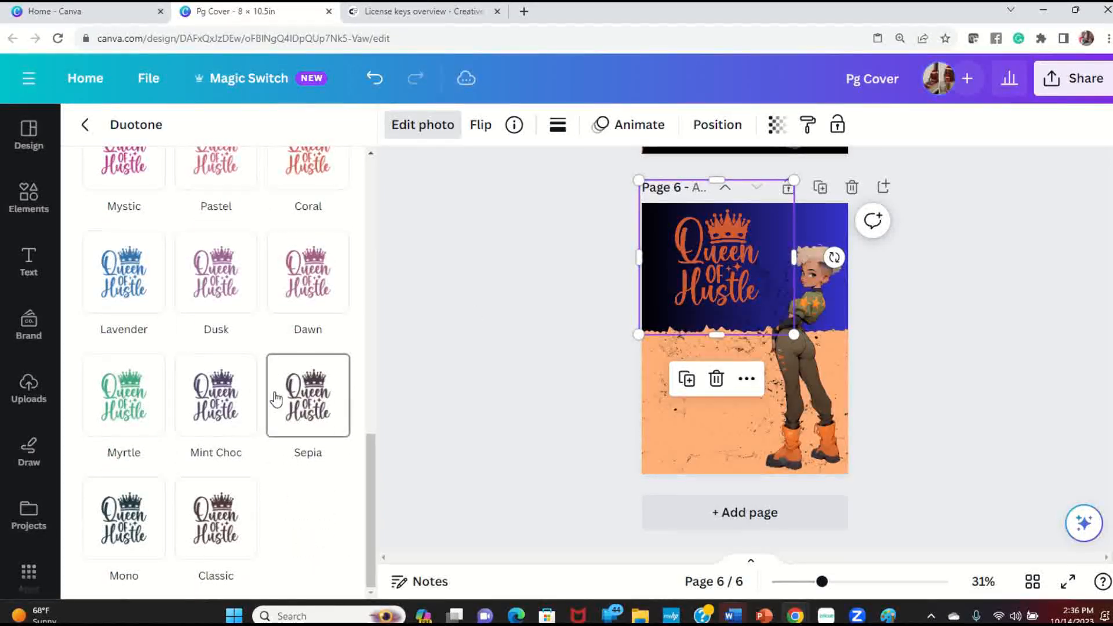
left_click(510, 279)
left_click(958, 300)
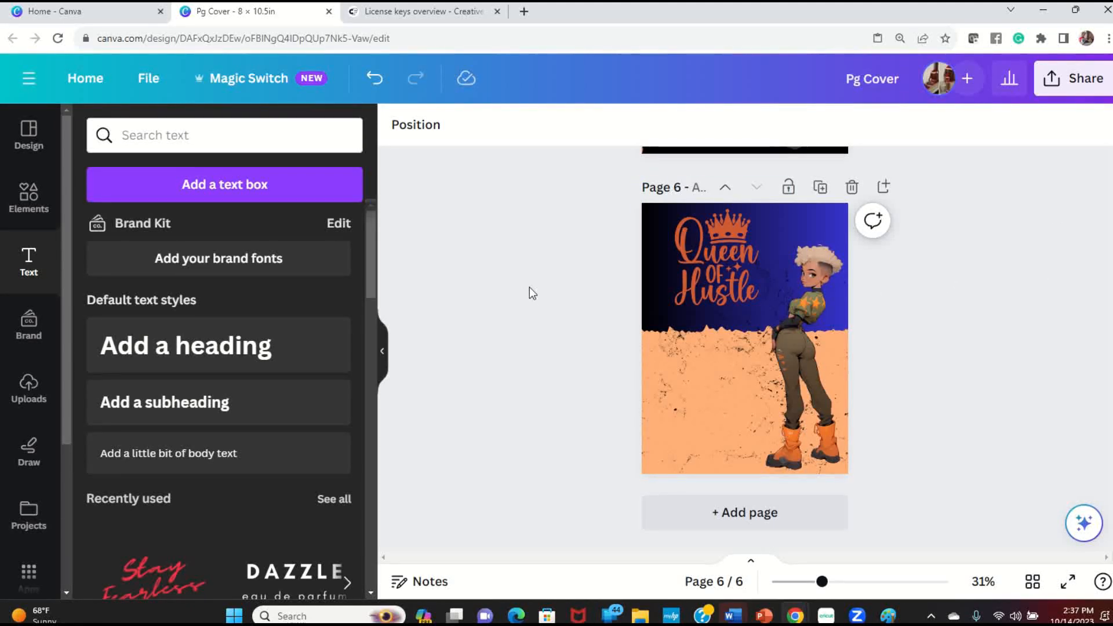
Compare the page 5 and page 6 covers, and duplicate page 6.
scroll(529, 290, "up", 5)
scroll(530, 290, "down", 3)
scroll(534, 298, "down", 2)
scroll(534, 298, "up", 4)
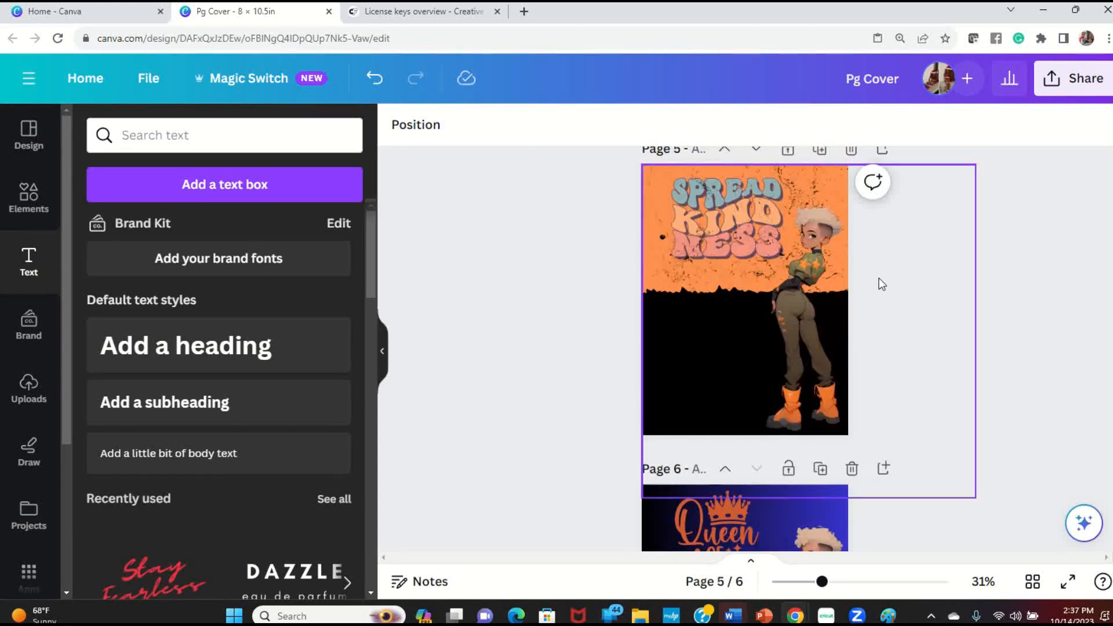
scroll(950, 311, "down", 3)
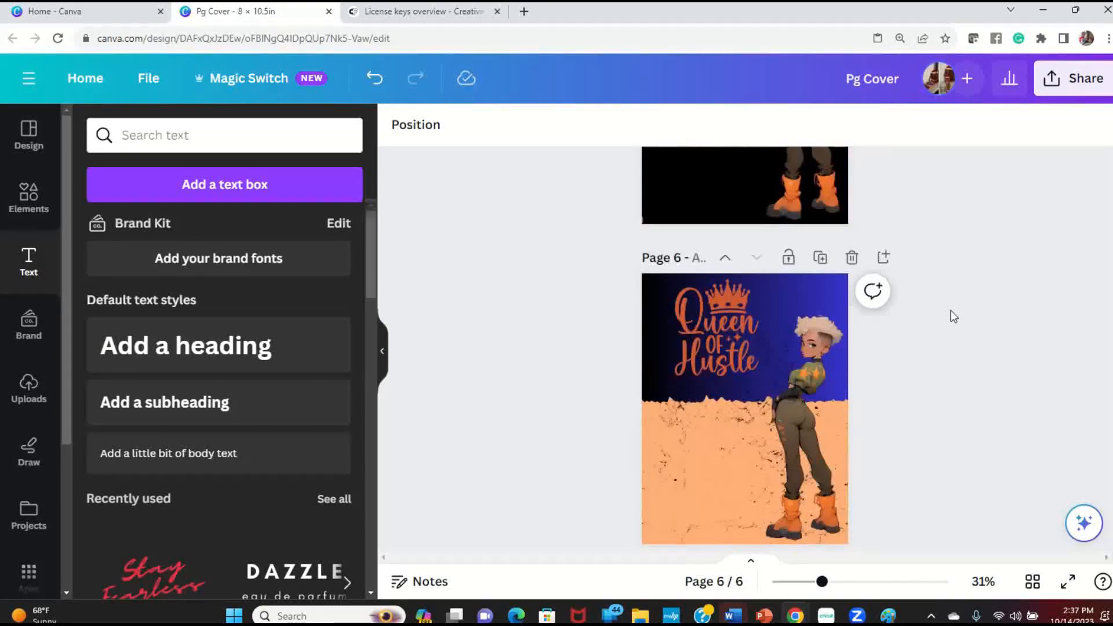
left_click(821, 260)
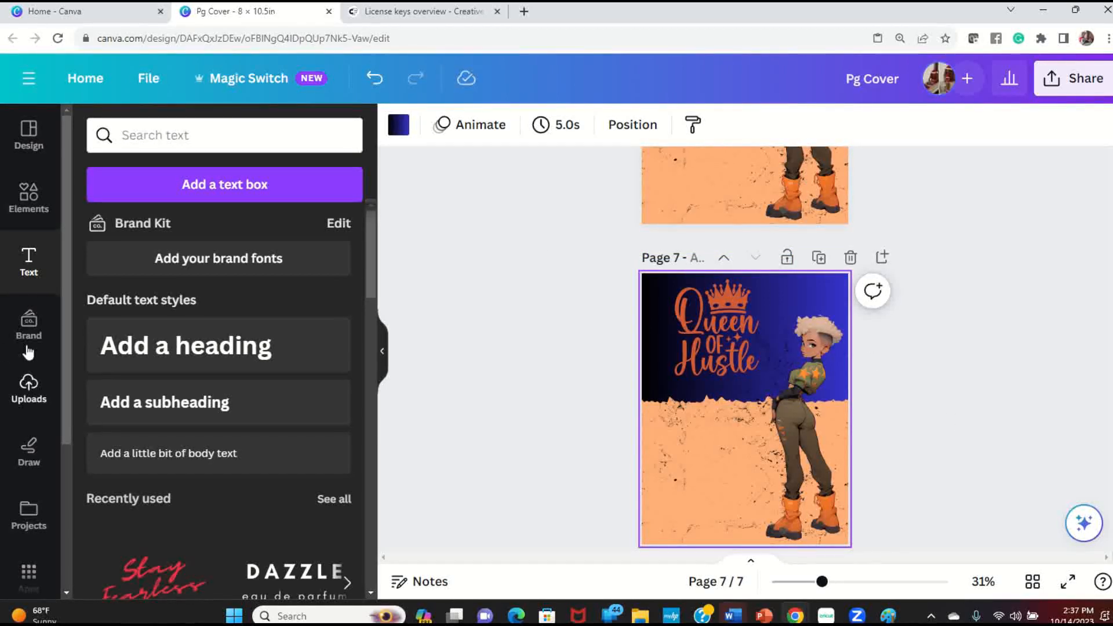
Add the uploaded image of the curly-haired woman in fringed boots, hands on hips, to page 7 and enlarge it to nearly page height.
left_click(37, 393)
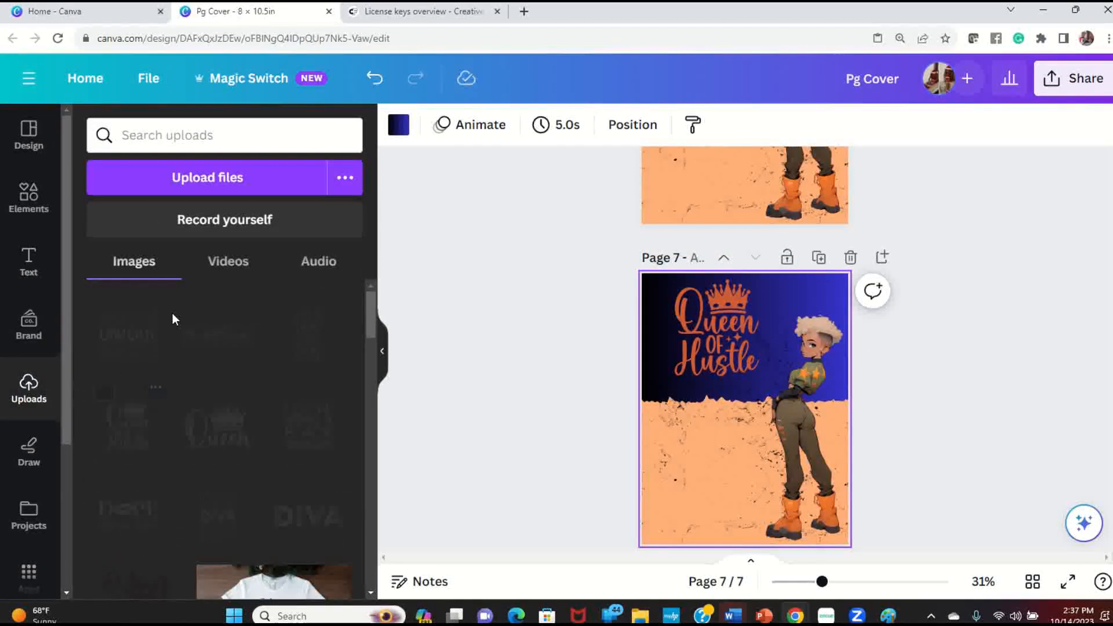
left_click_drag(368, 328, 380, 440)
scroll(383, 448, "down", 1)
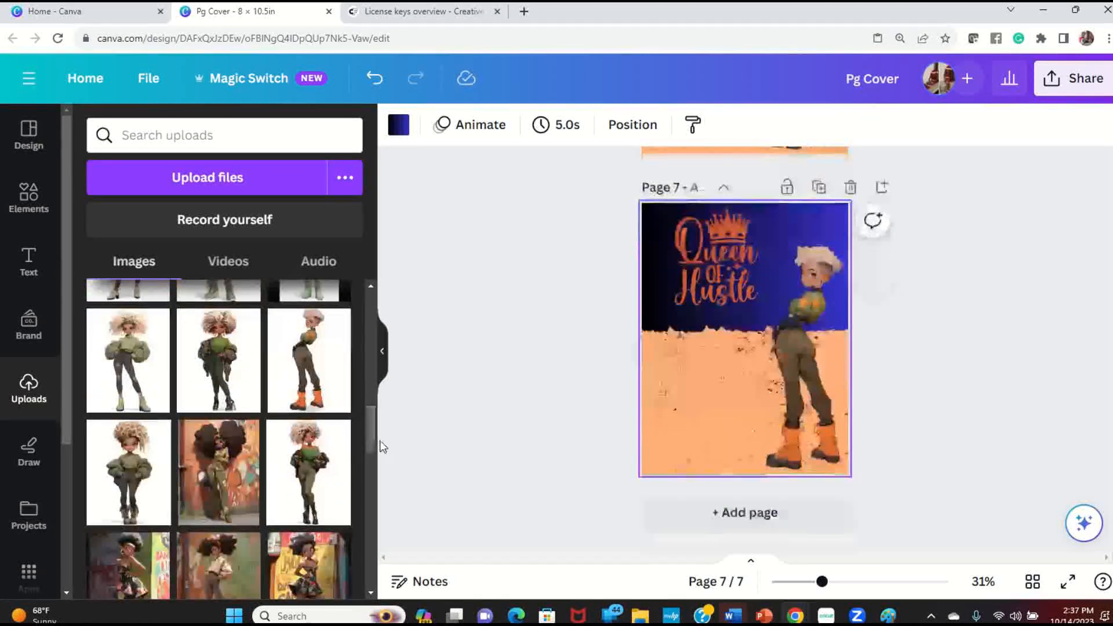
left_click(136, 484)
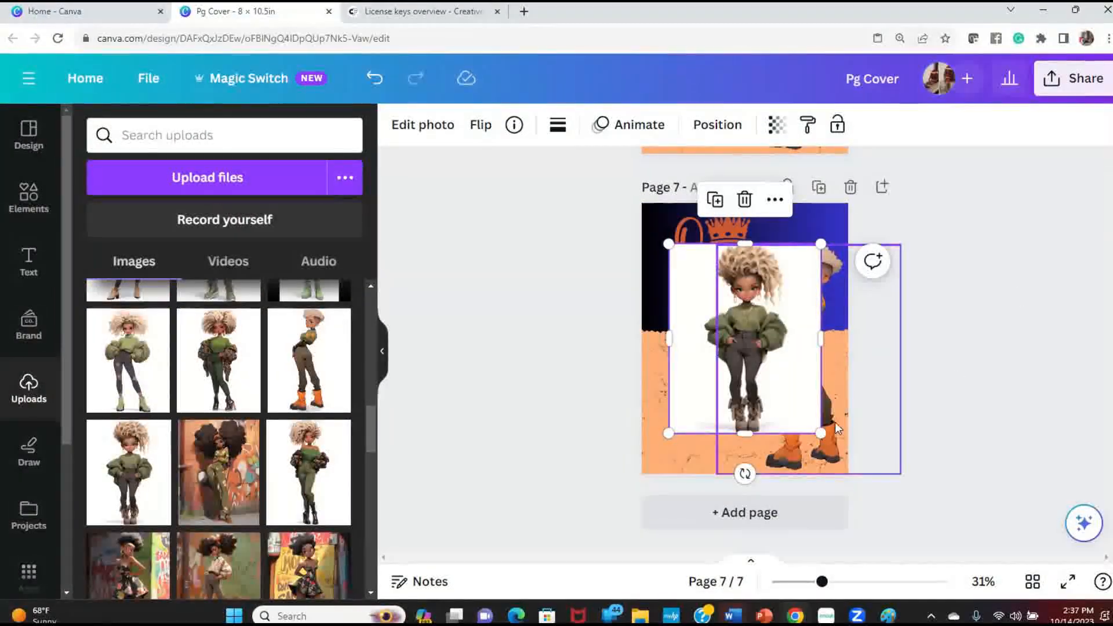
left_click_drag(820, 433, 862, 485)
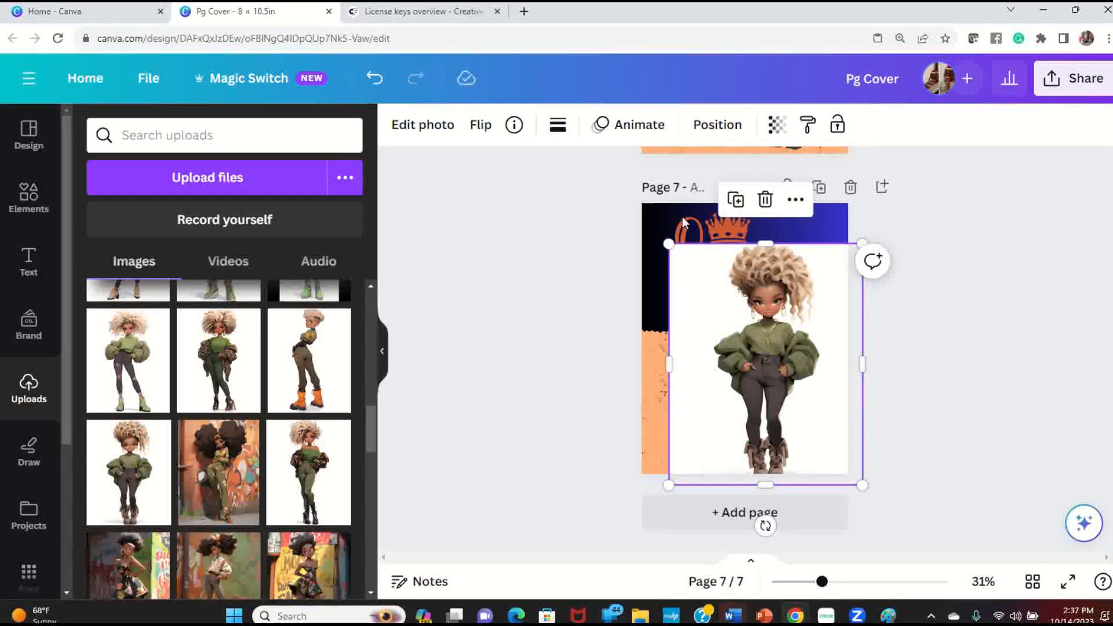
Remove the white background from the curly-haired woman's image and move it clear of the woman in orange boots.
left_click(423, 125)
left_click(123, 259)
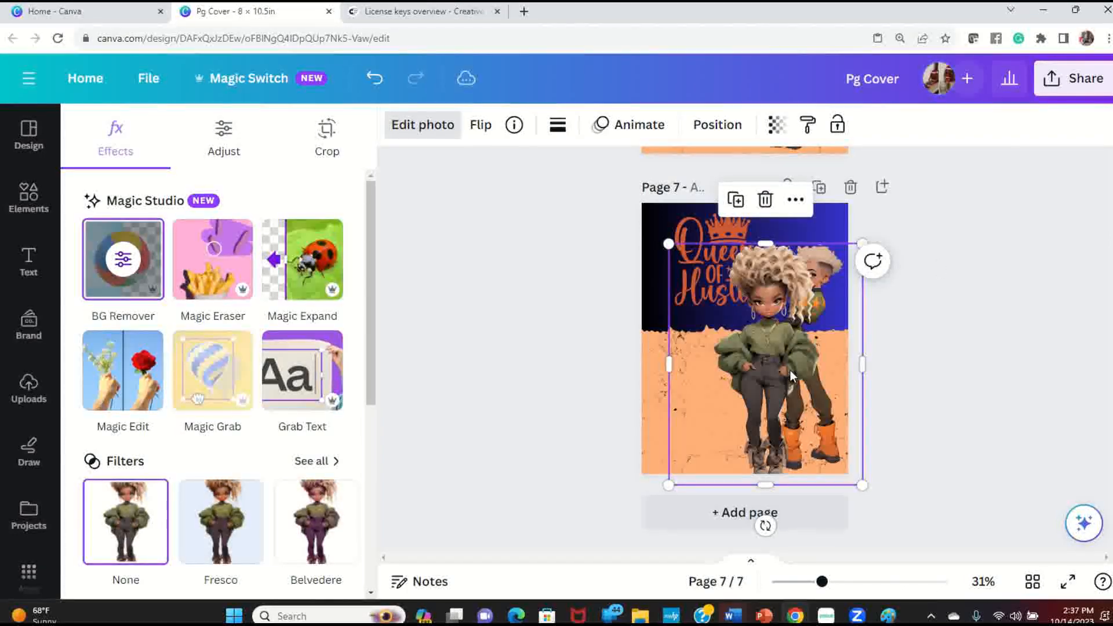
left_click_drag(775, 367, 725, 368)
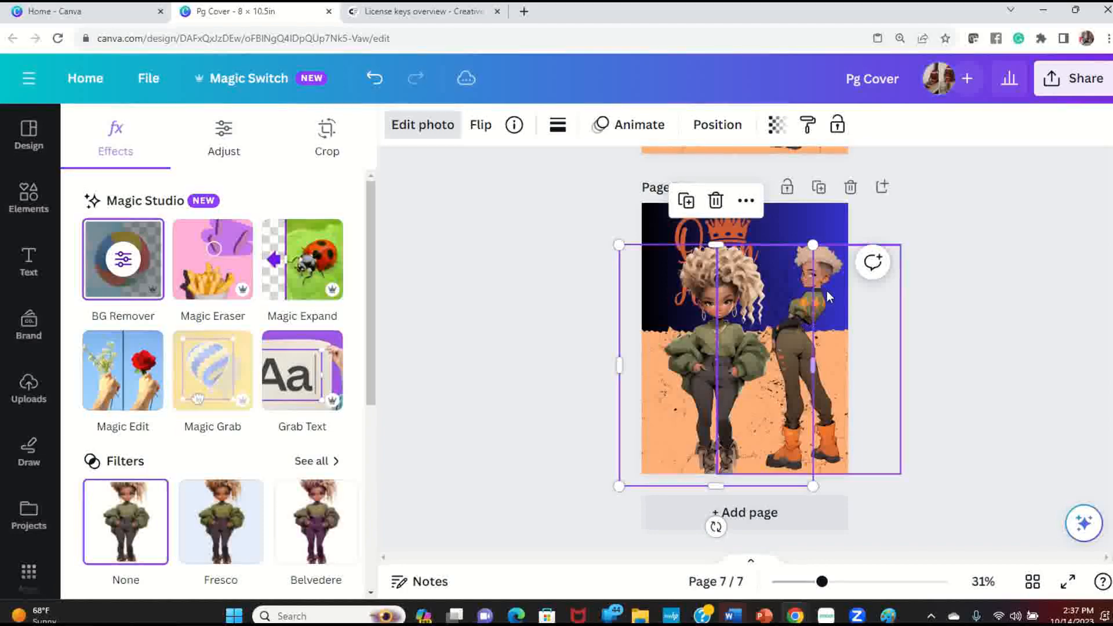
Delete the woman in orange boots from page 7 and place the curly-haired woman in her spot, beside the Queen of Hustle graphic.
left_click(826, 271)
key("Delete")
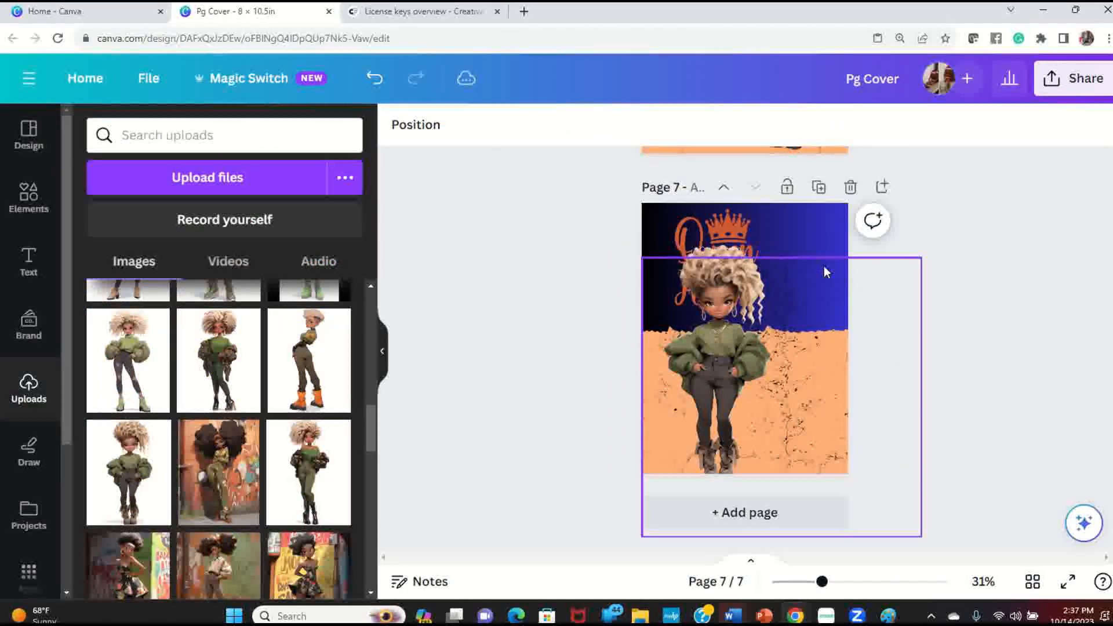
left_click_drag(743, 364, 817, 349)
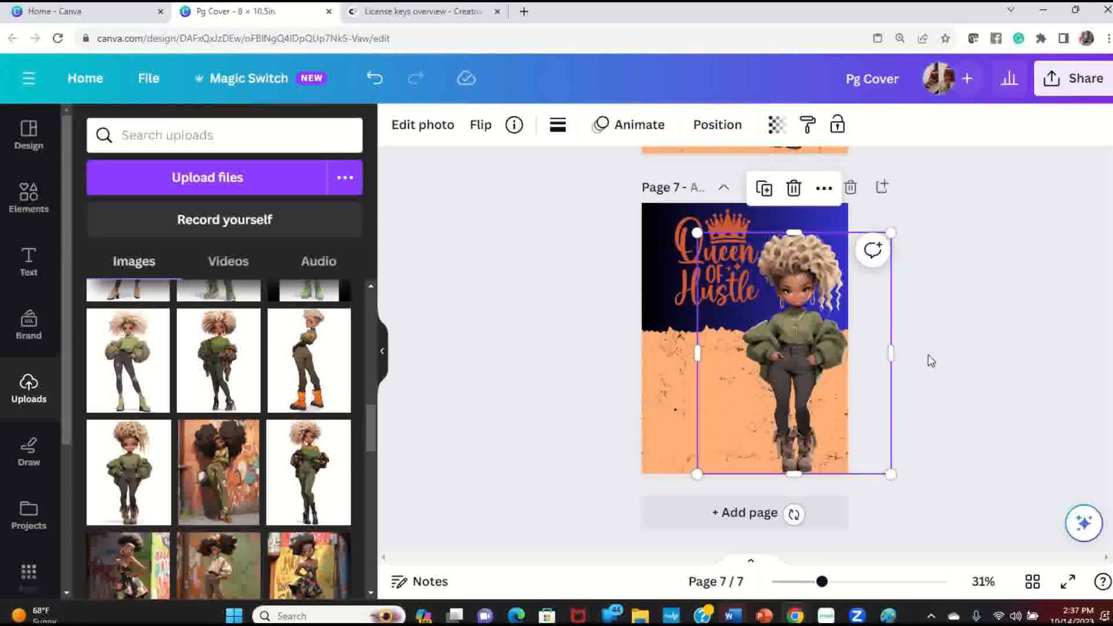
left_click(928, 358)
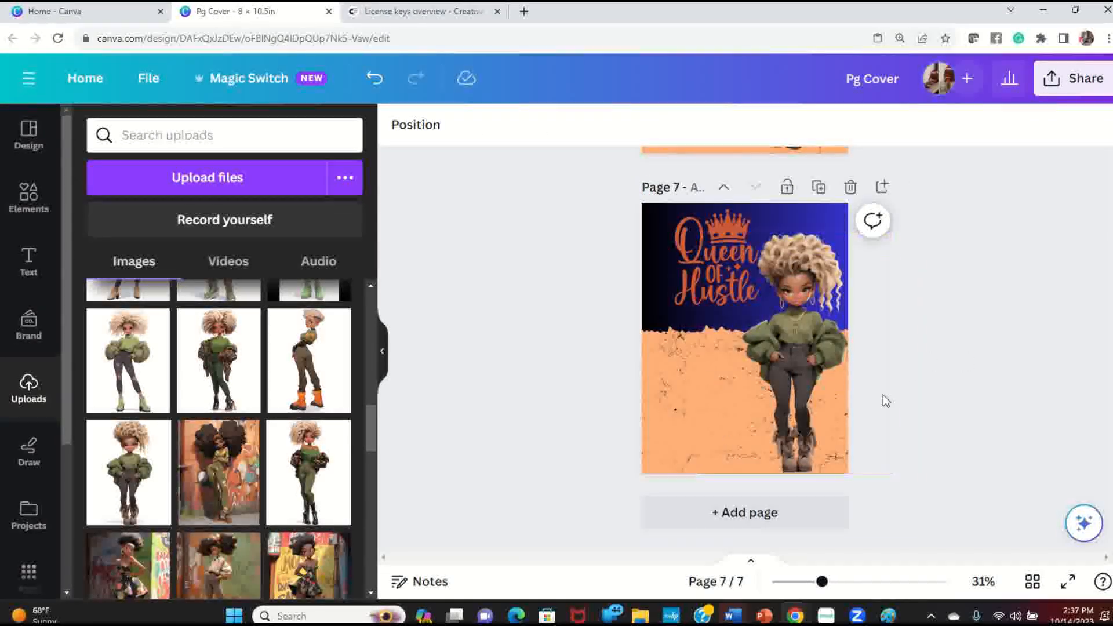
scroll(916, 382, "up", 5)
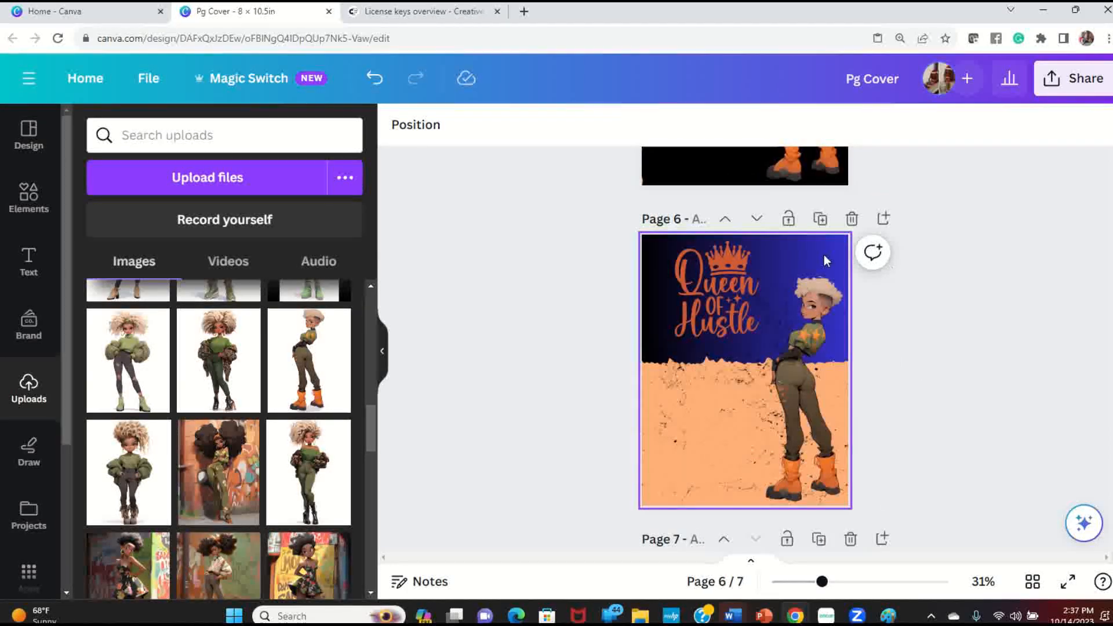
Preview the finished cover pages in full screen, from the last page back to the portrait cover with the name.
scroll(806, 325, "down", 5)
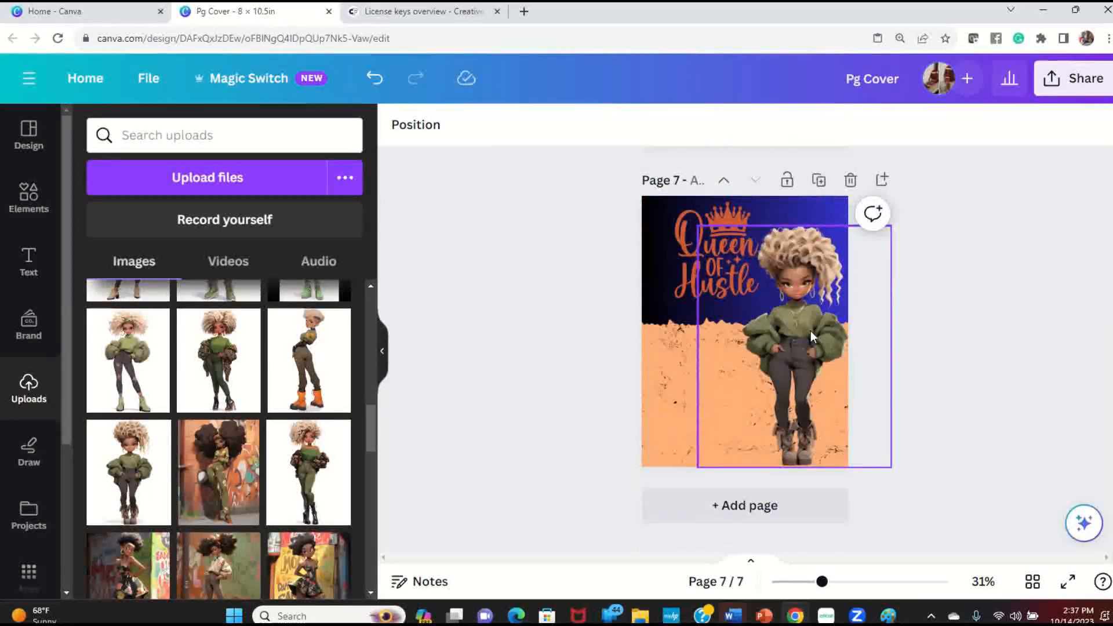
left_click(1068, 582)
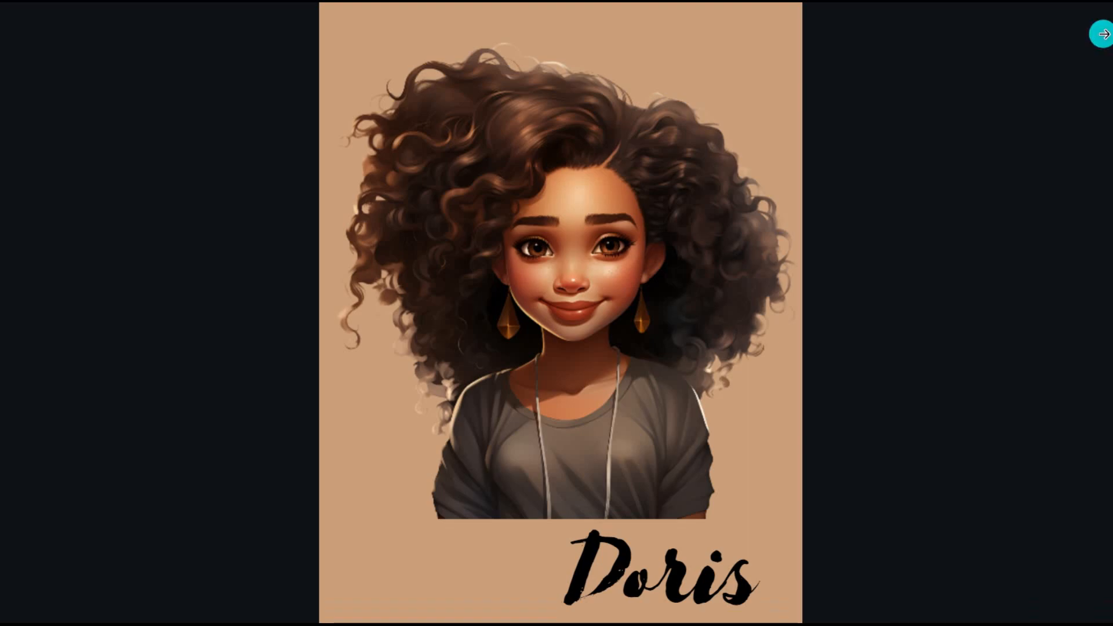
key("Escape")
Add a blank page before the portrait cover as page 1 and give it a white background.
left_click(882, 180)
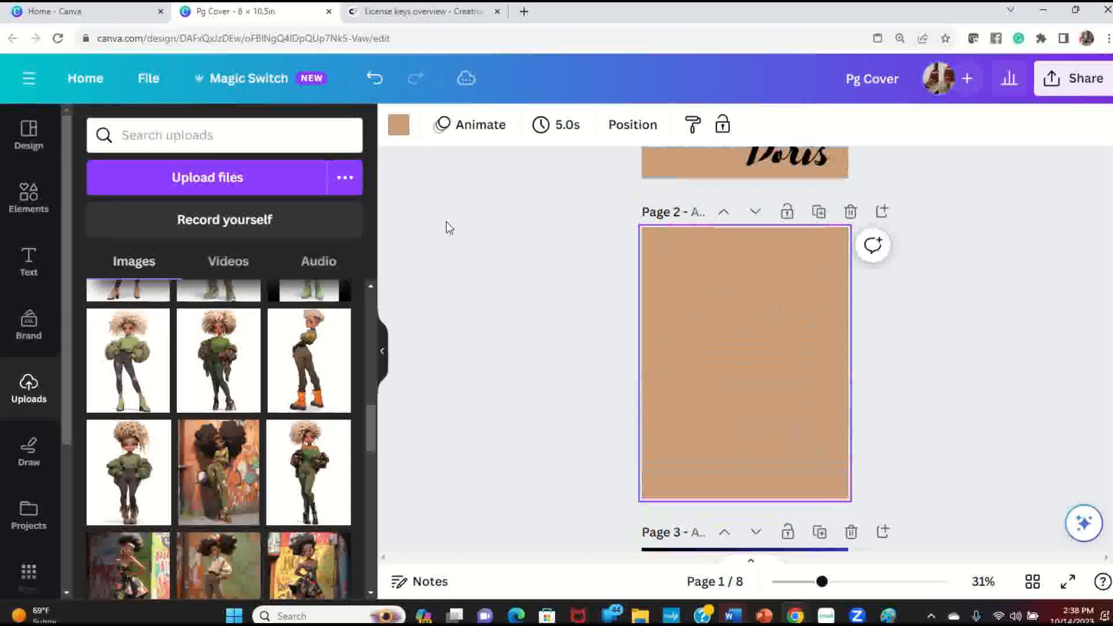
left_click(723, 180)
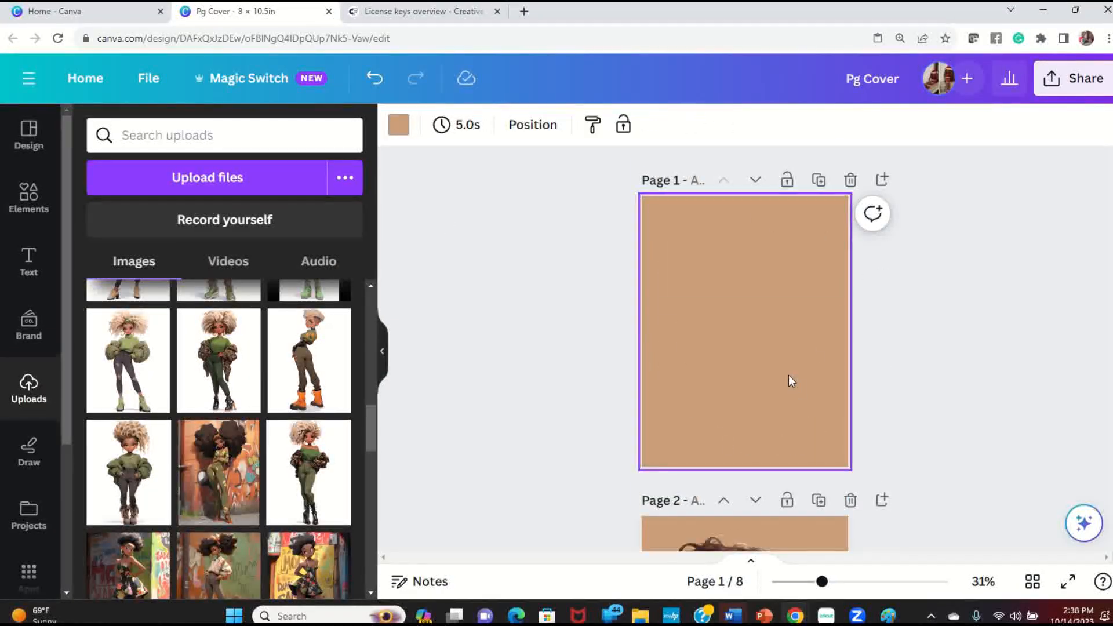
left_click(398, 125)
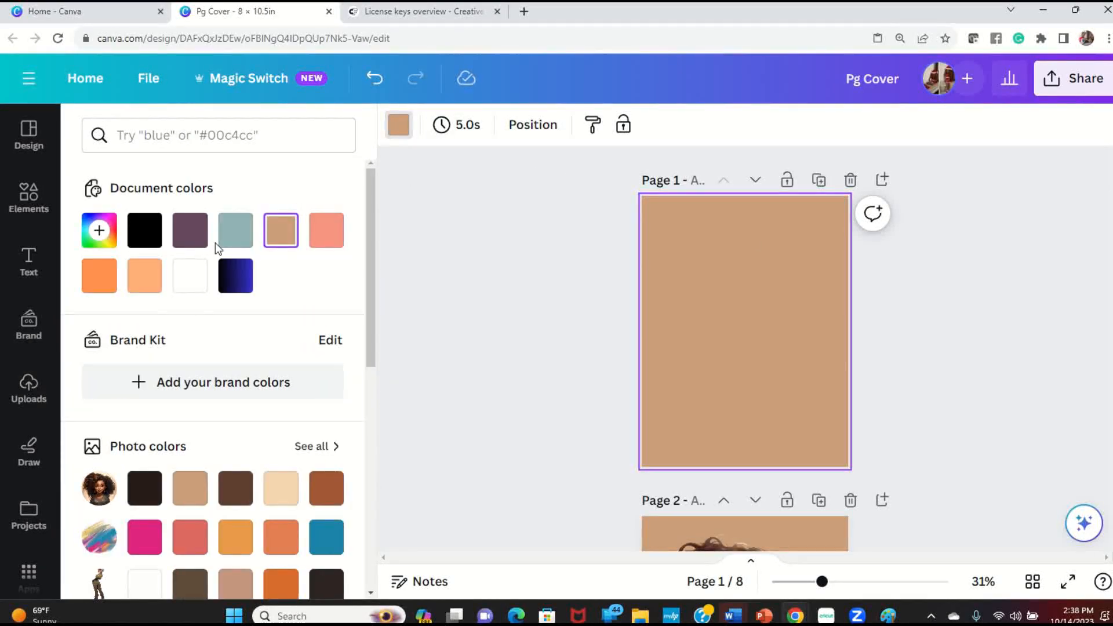
left_click(146, 583)
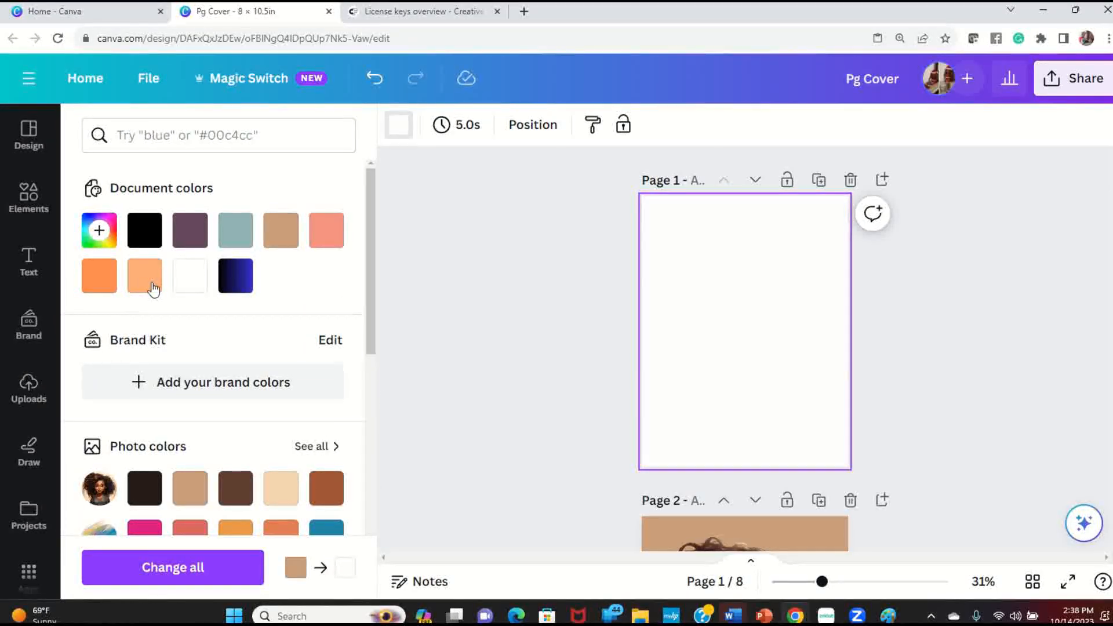
Insert the uploaded portrait of the curly-haired girl in a grey top on page 1 and set it as the page background.
left_click(28, 371)
scroll(173, 363, "up", 5)
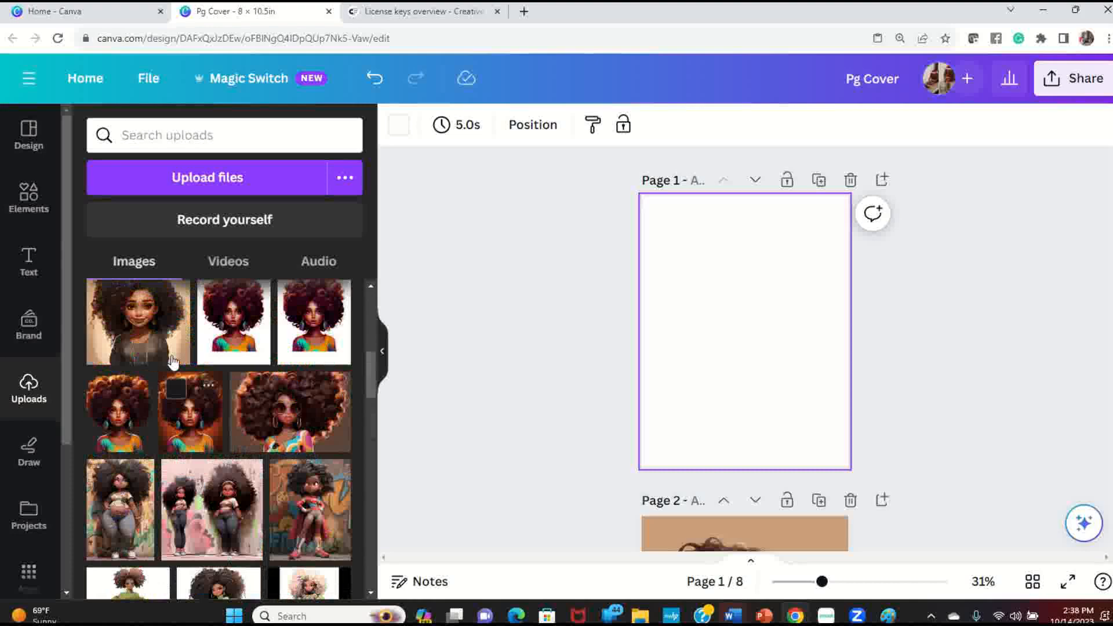
scroll(174, 363, "down", 2)
left_click(174, 400)
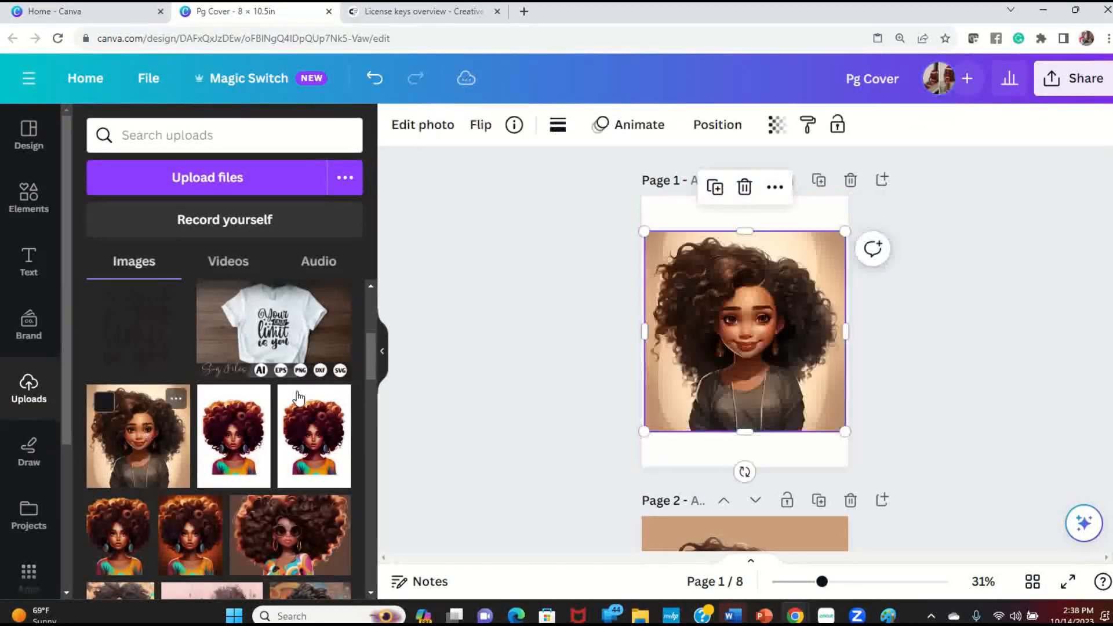
right_click(785, 279)
left_click(921, 541)
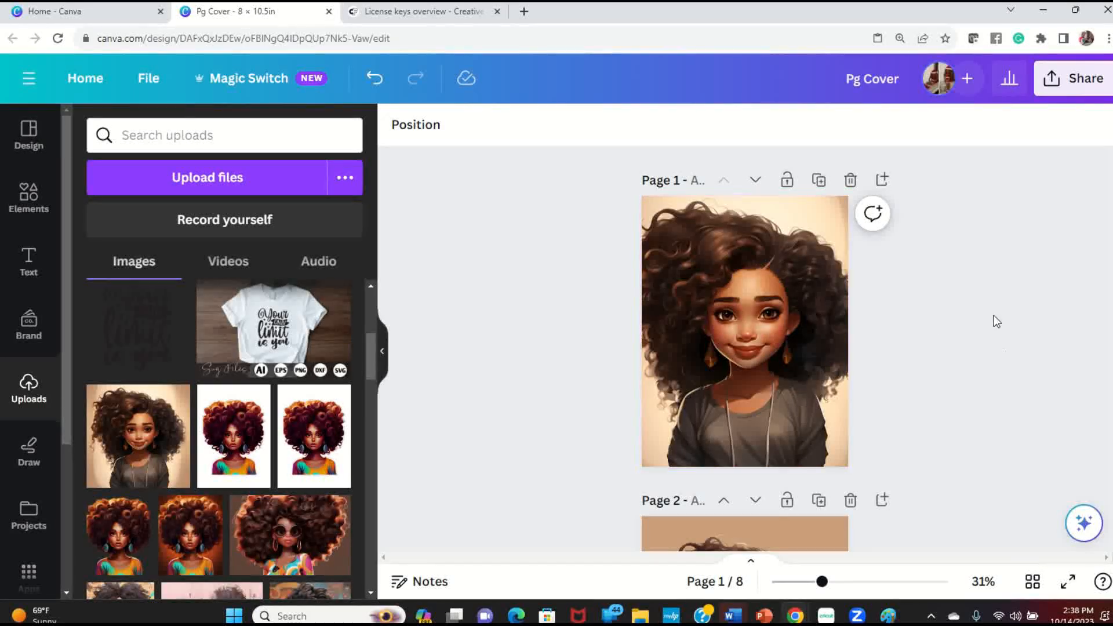
Compare the original portrait on page 1 with the cover designs on pages 2 to 8 in full screen.
left_click(796, 291)
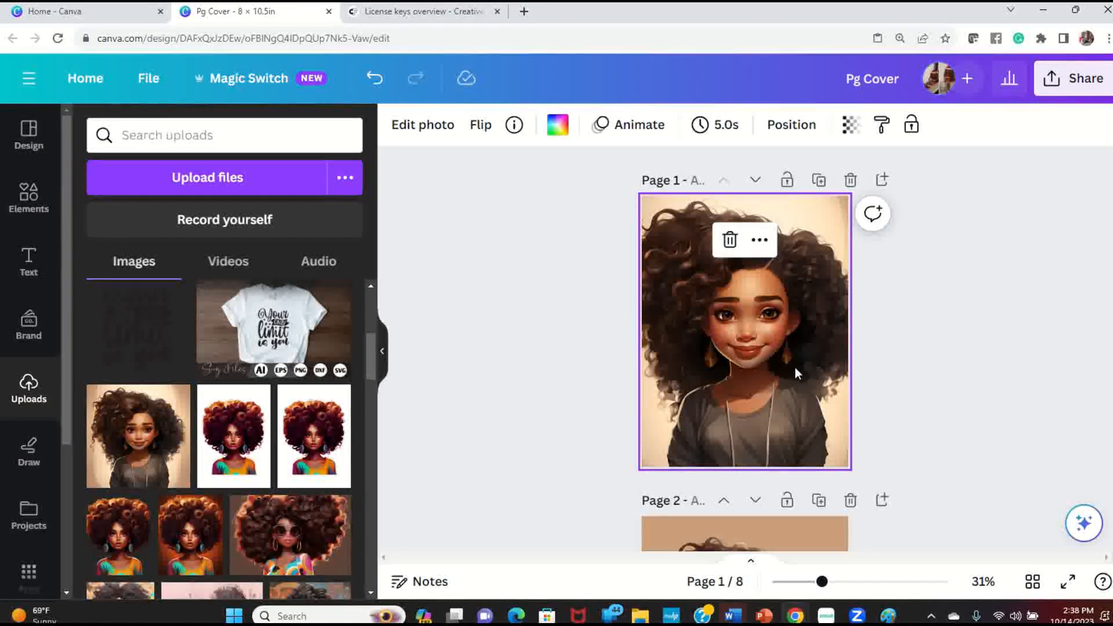
scroll(797, 371, "down", 5)
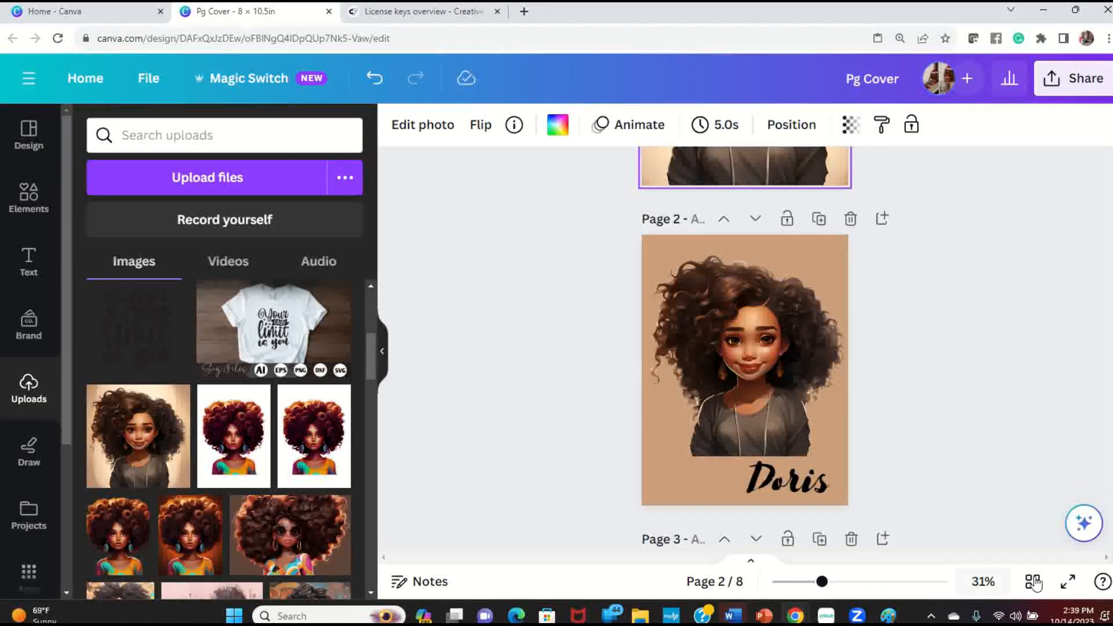
left_click(1068, 582)
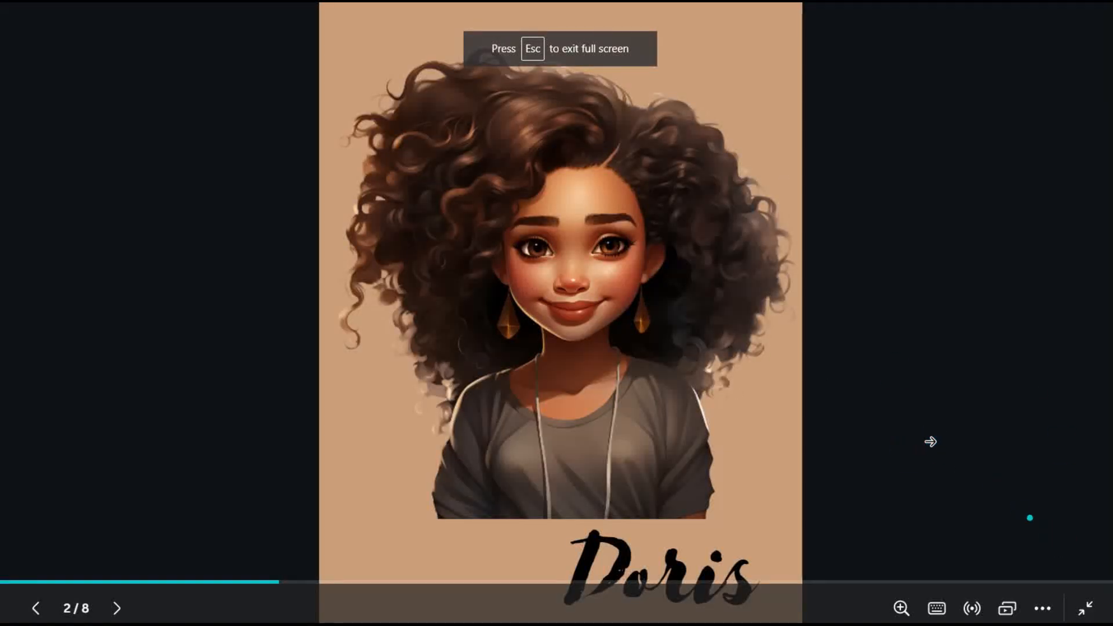
key("Left")
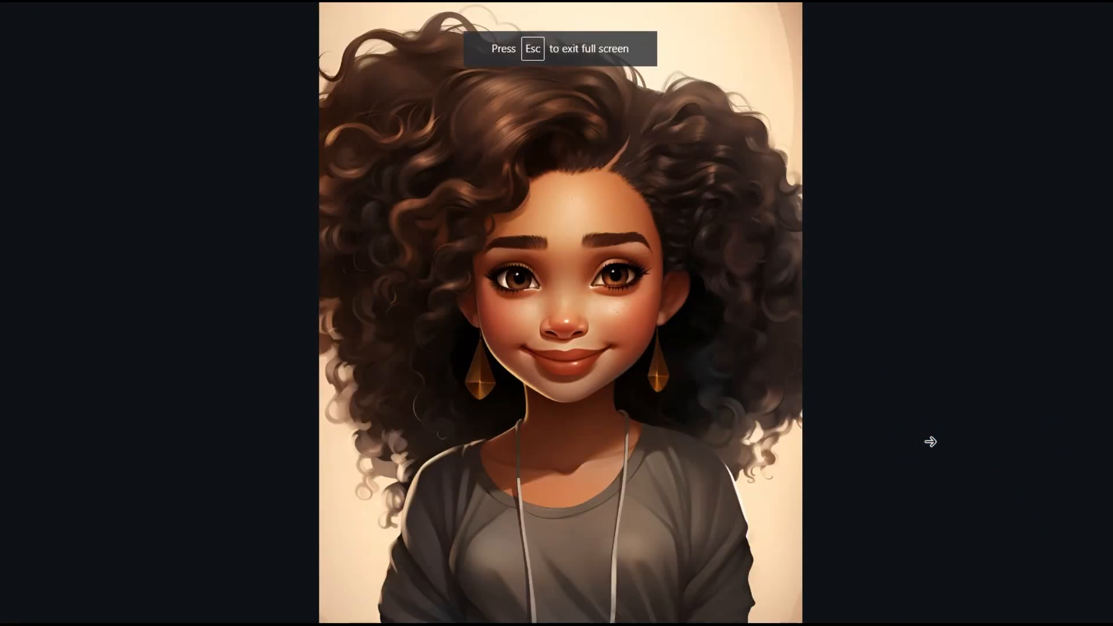
key("Right")
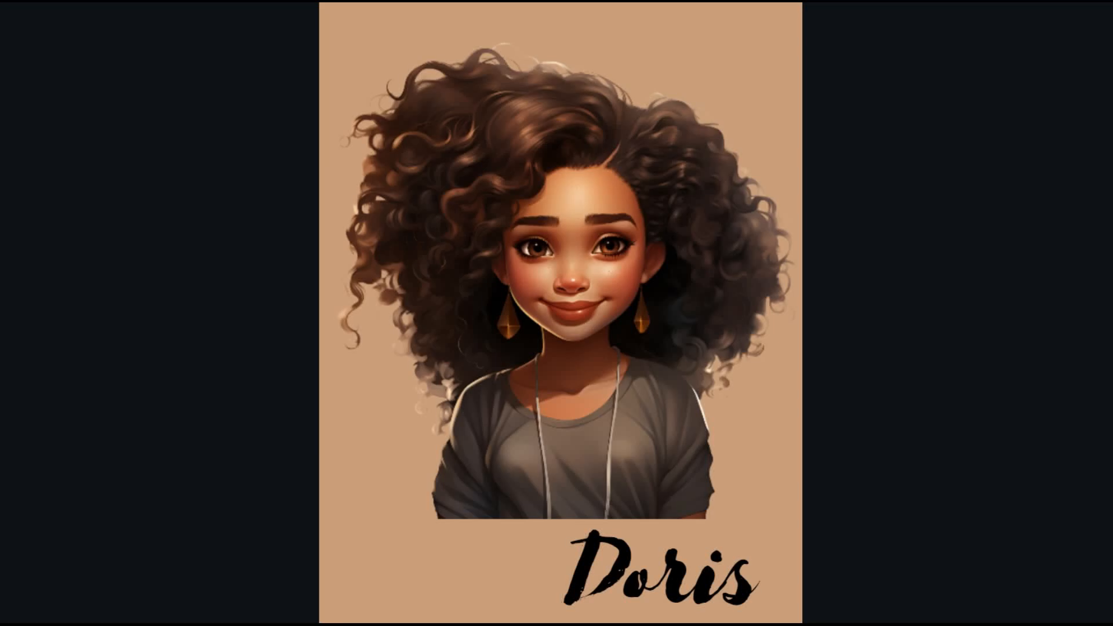
key("Right")
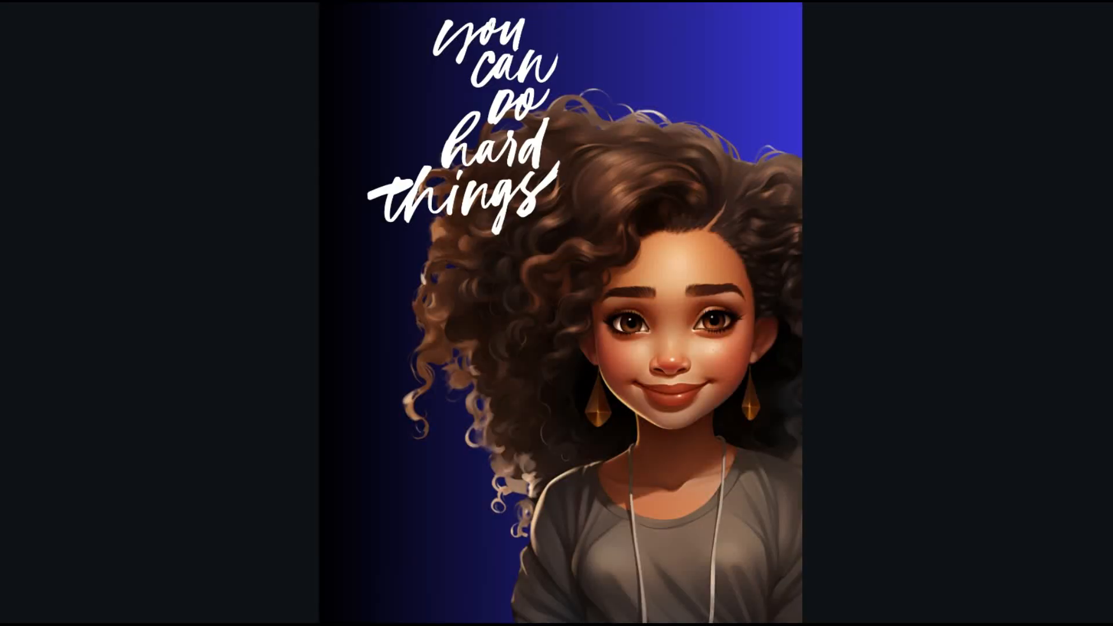
key("Right")
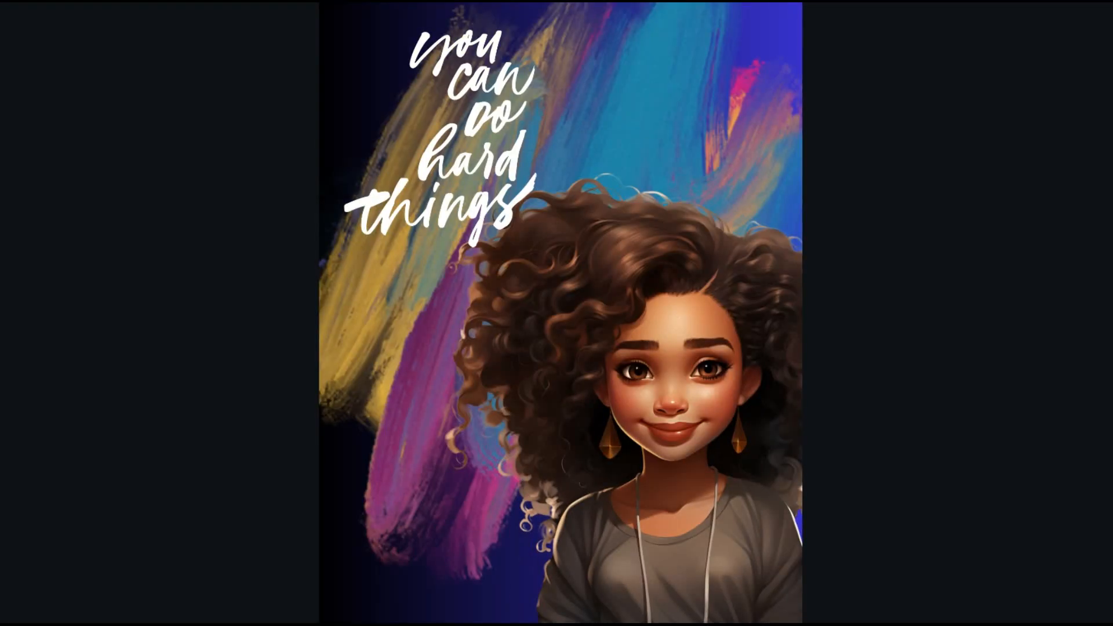
key("Right")
key("Right")
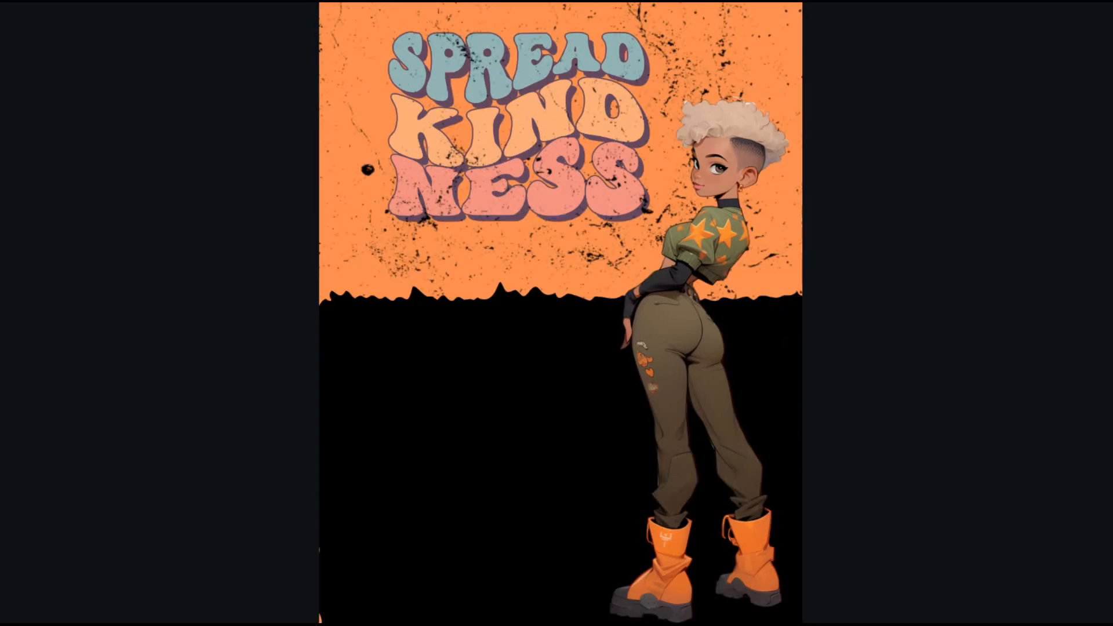
key("Right")
key("Right")
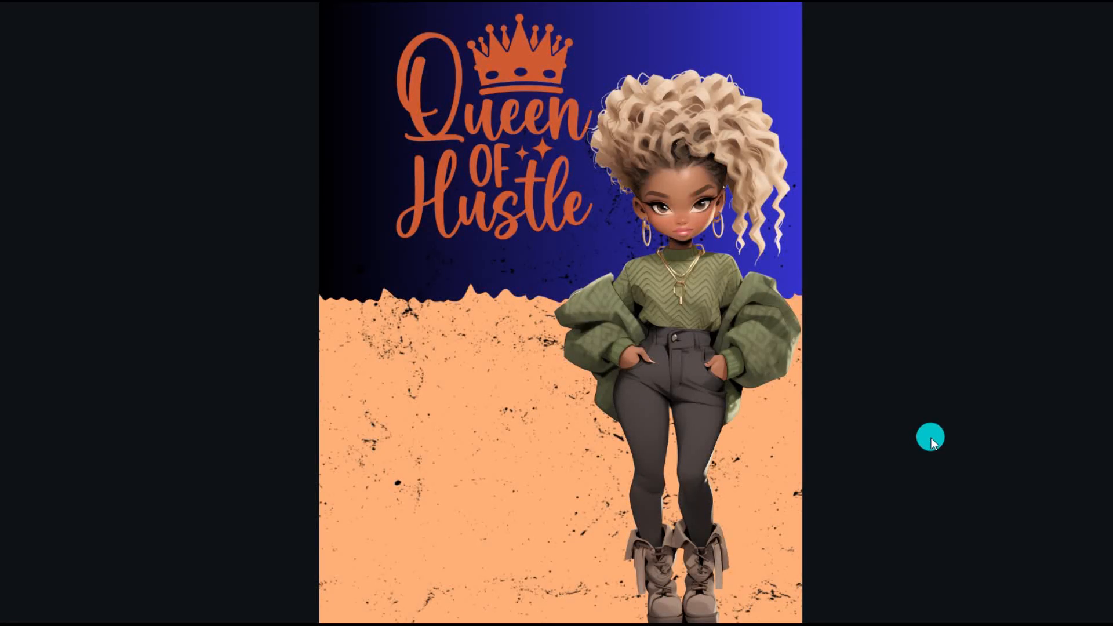
key("Escape")
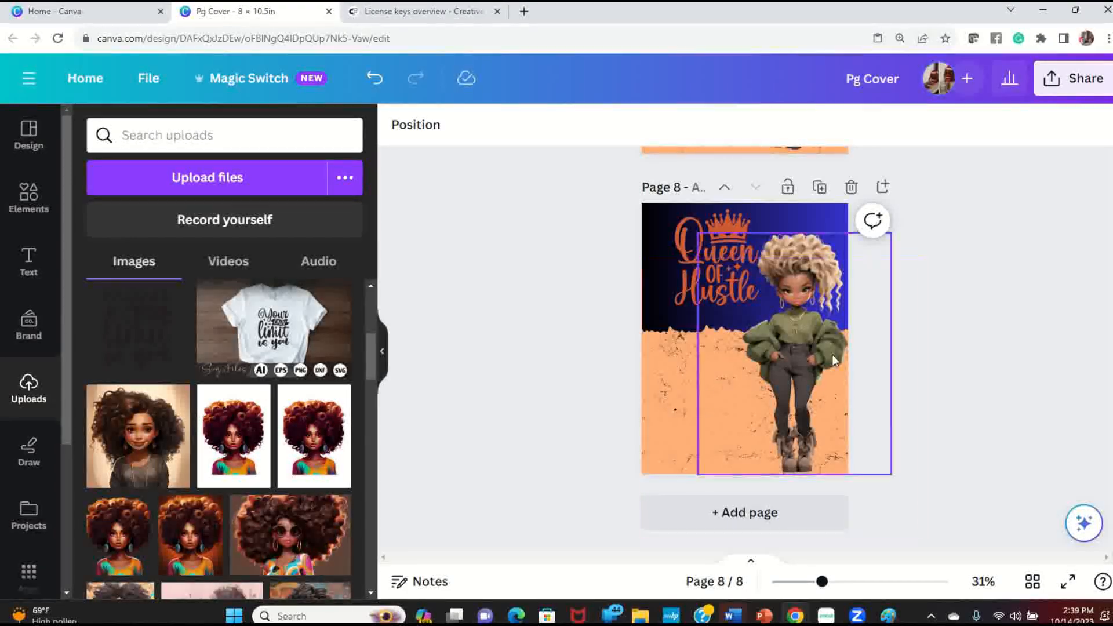
Duplicate the woman in green on page 8, shrink the copy to about half size and place it in the page's lower left.
left_click(811, 261)
right_click(807, 249)
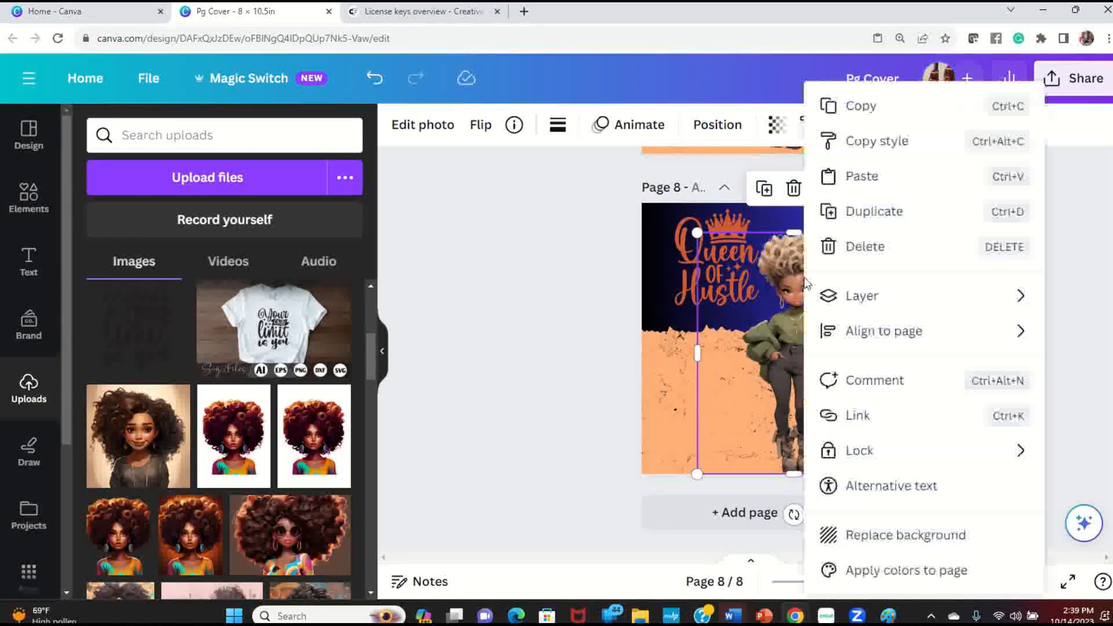
left_click(890, 215)
left_click_drag(839, 284, 736, 293)
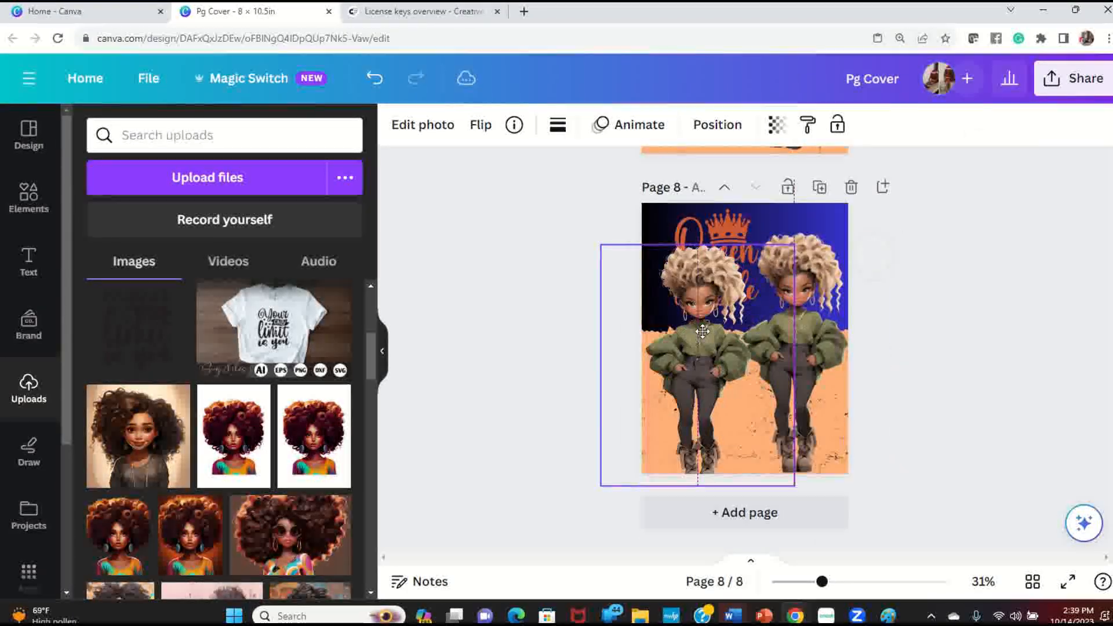
left_click_drag(601, 244, 672, 332)
left_click_drag(749, 395, 706, 389)
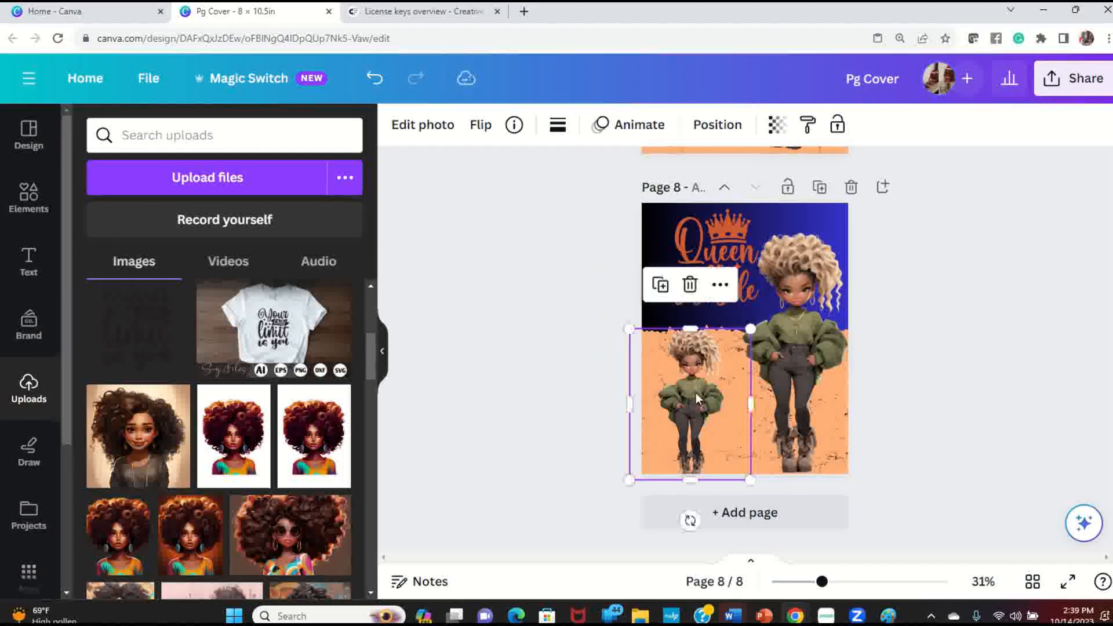
left_click(973, 377)
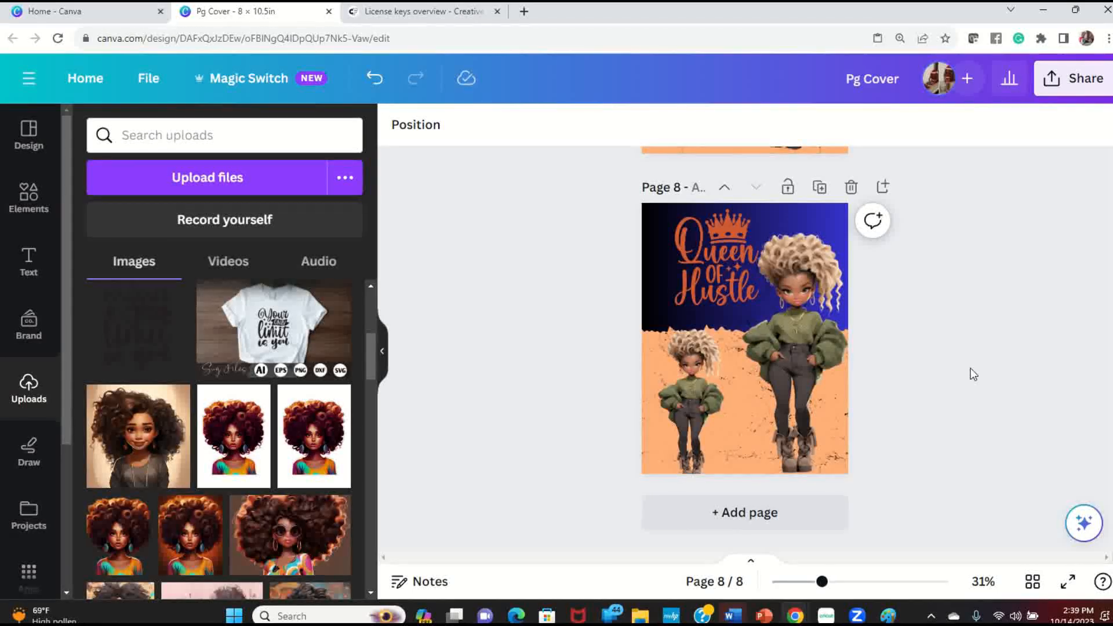
Delete the small copy of the woman in green from page 8.
left_click(675, 373)
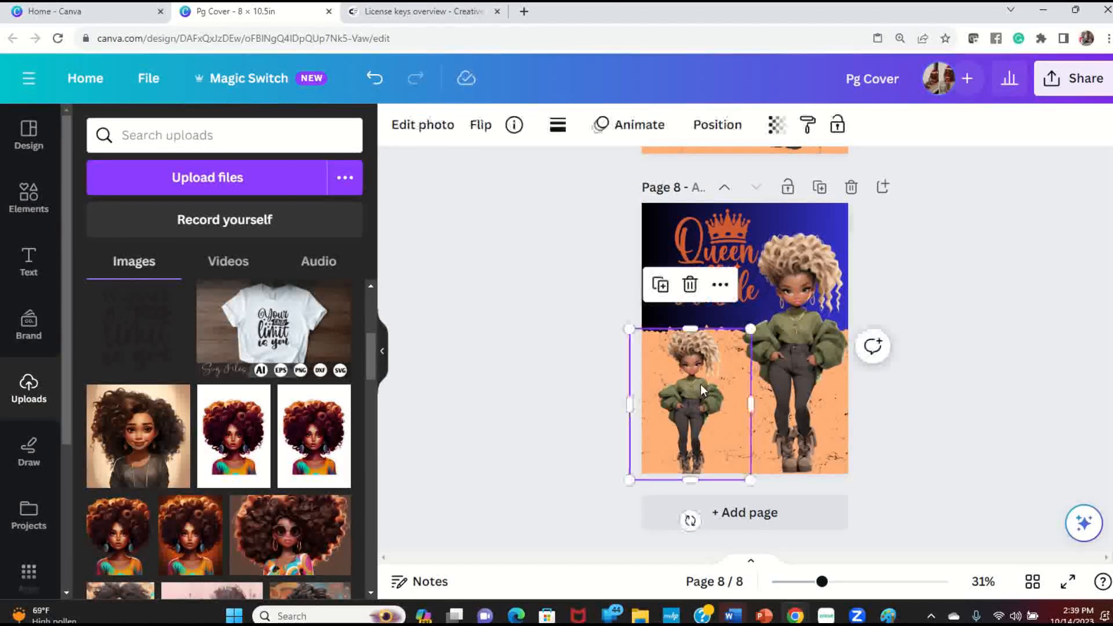
key("Delete")
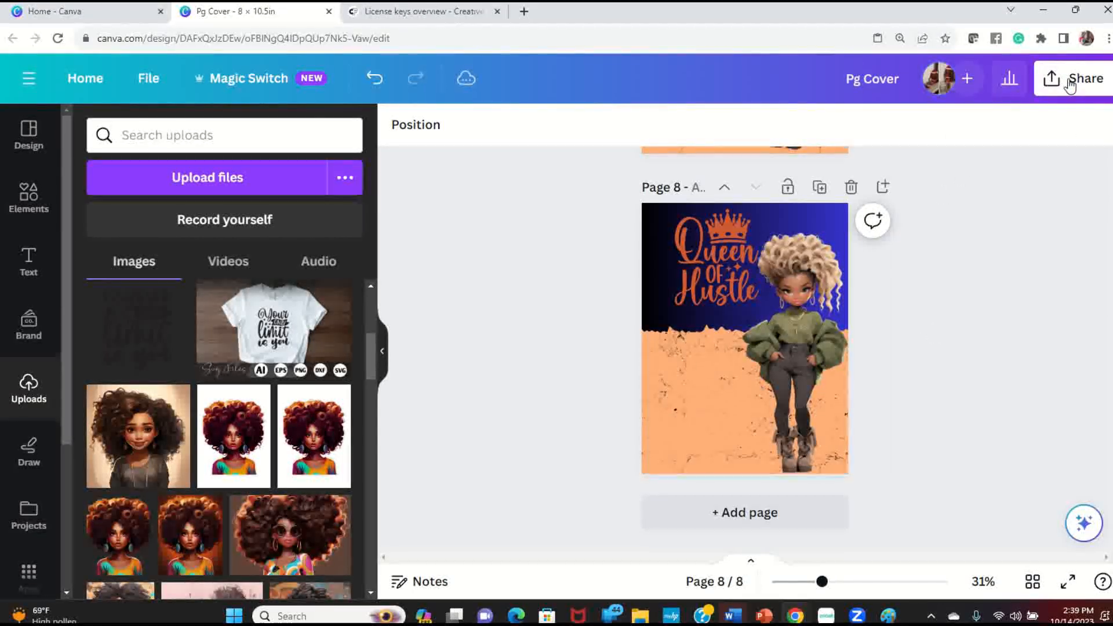
Open the download settings for the design and clear the all-pages selection.
left_click(1052, 92)
scroll(942, 342, "down", 3)
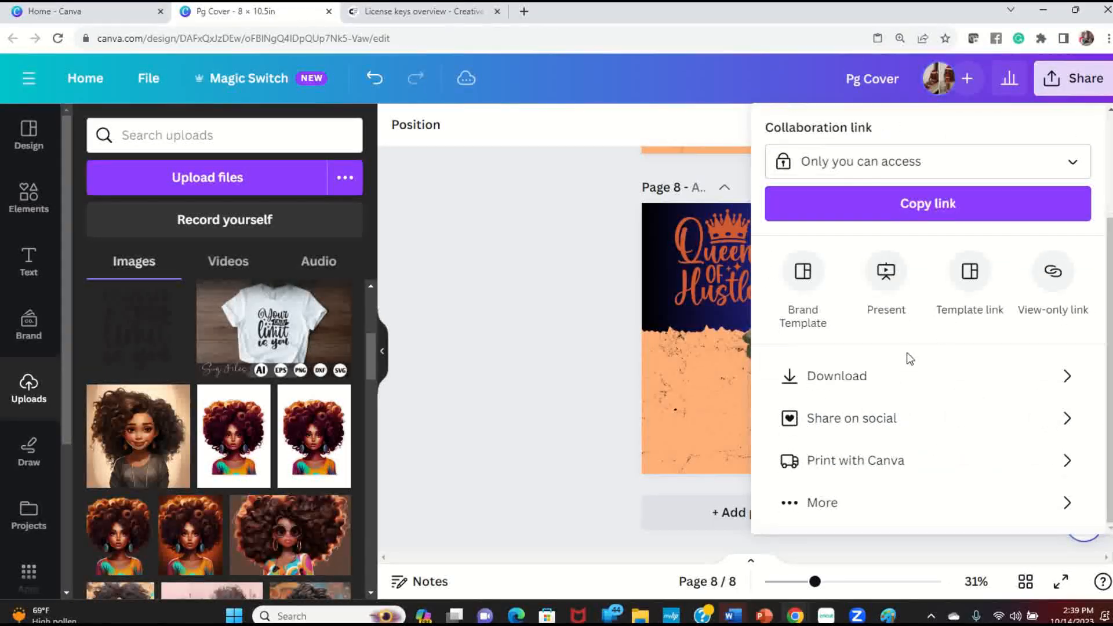
left_click(874, 381)
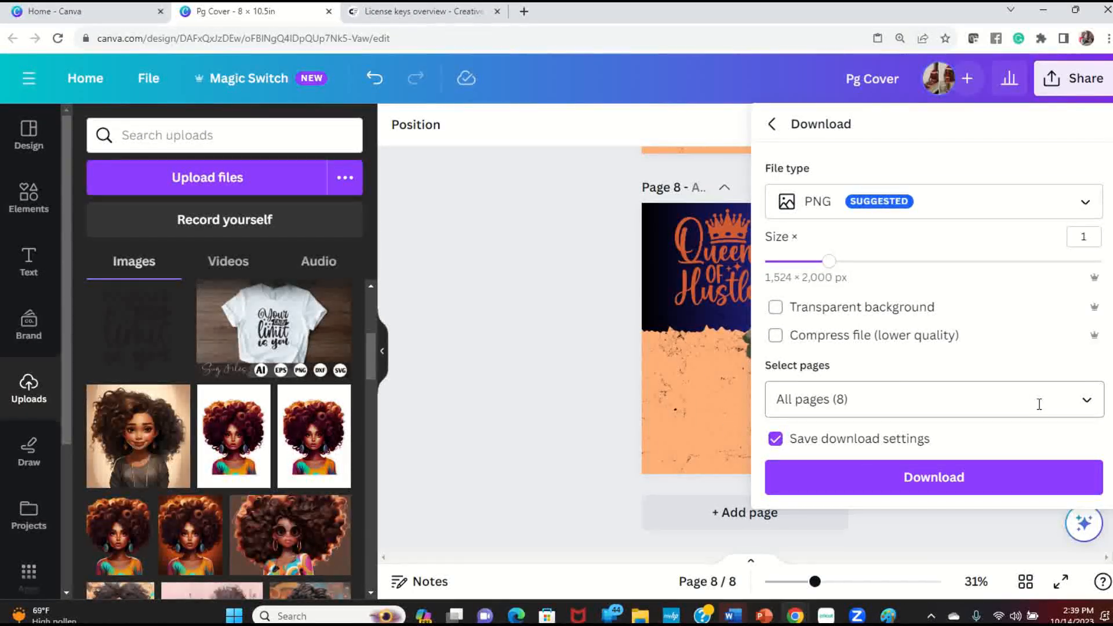
left_click(1087, 398)
left_click(1073, 118)
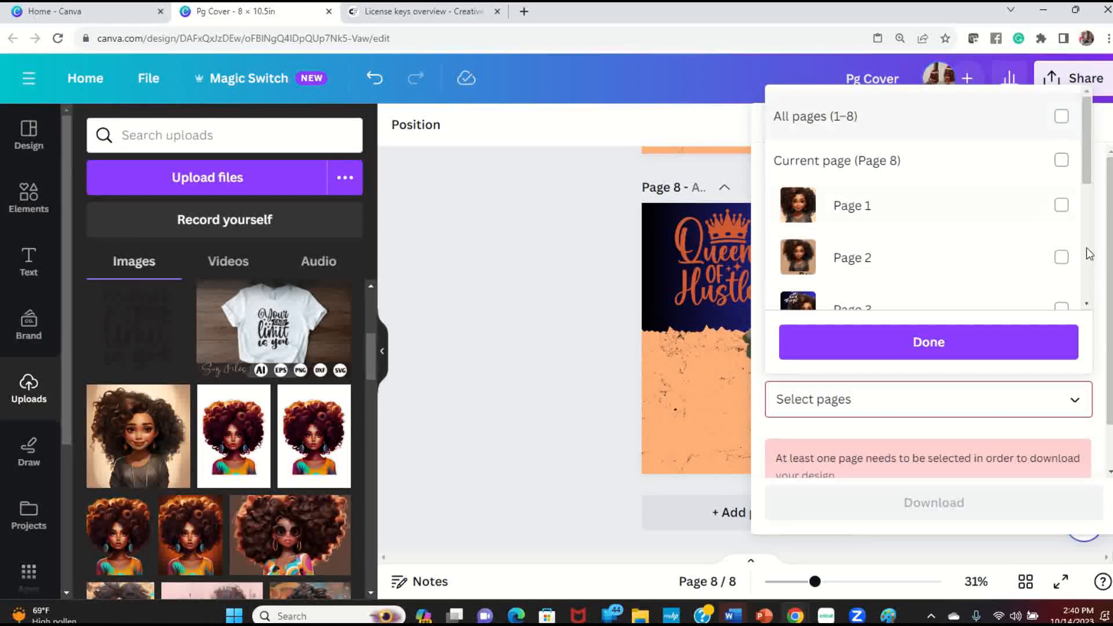
Choose only page 8 for export and download it as a PNG.
scroll(1076, 268, "down", 5)
scroll(1054, 302, "down", 3)
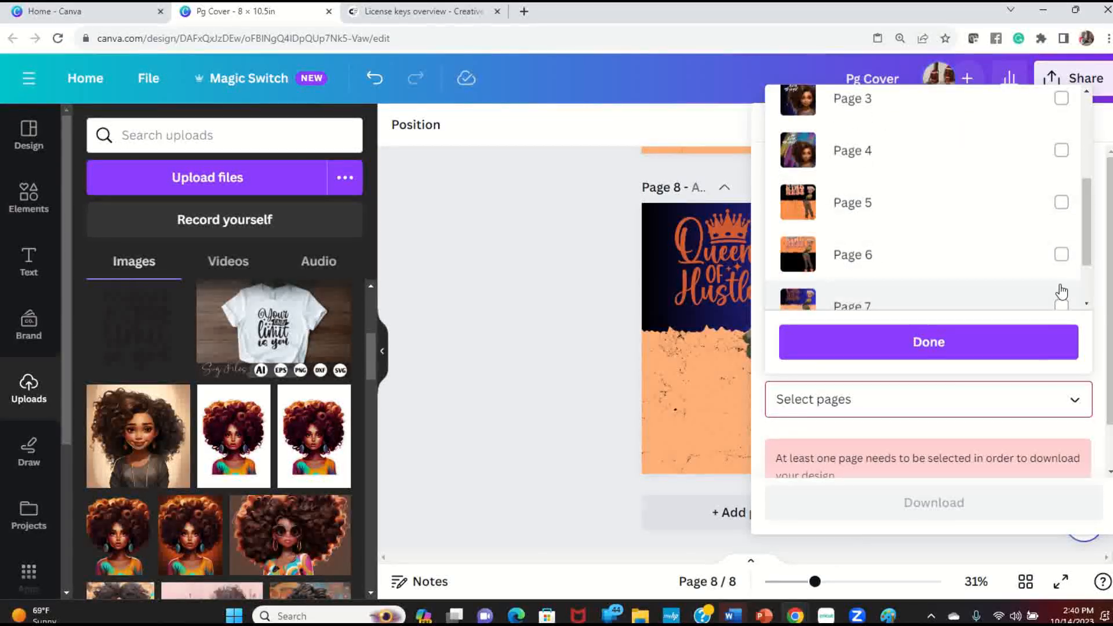
left_click(1063, 290)
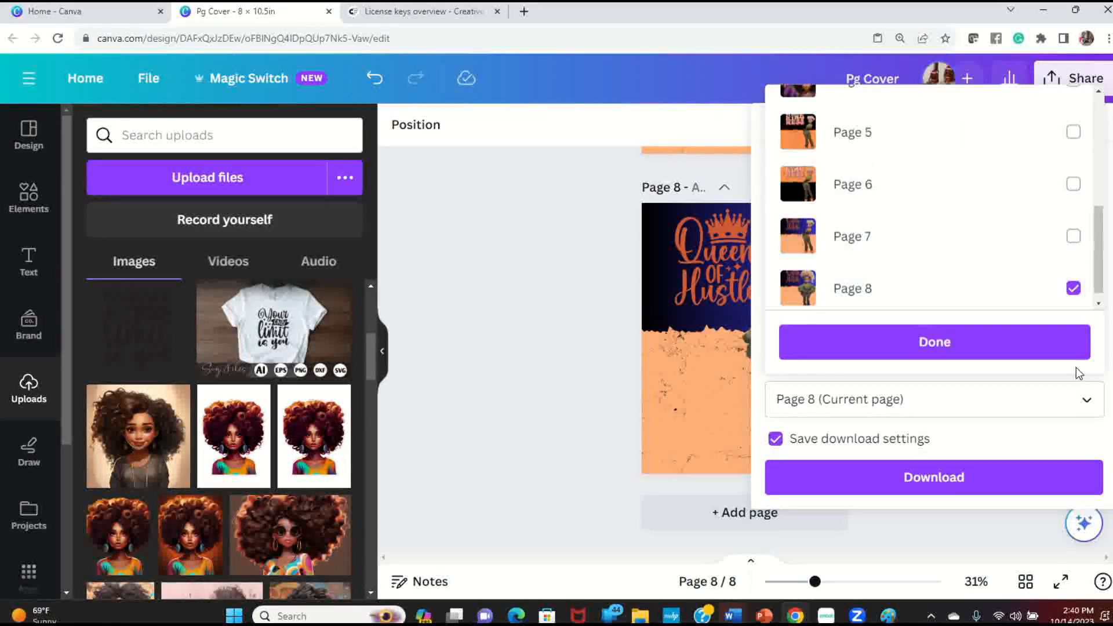
left_click(932, 342)
left_click(976, 486)
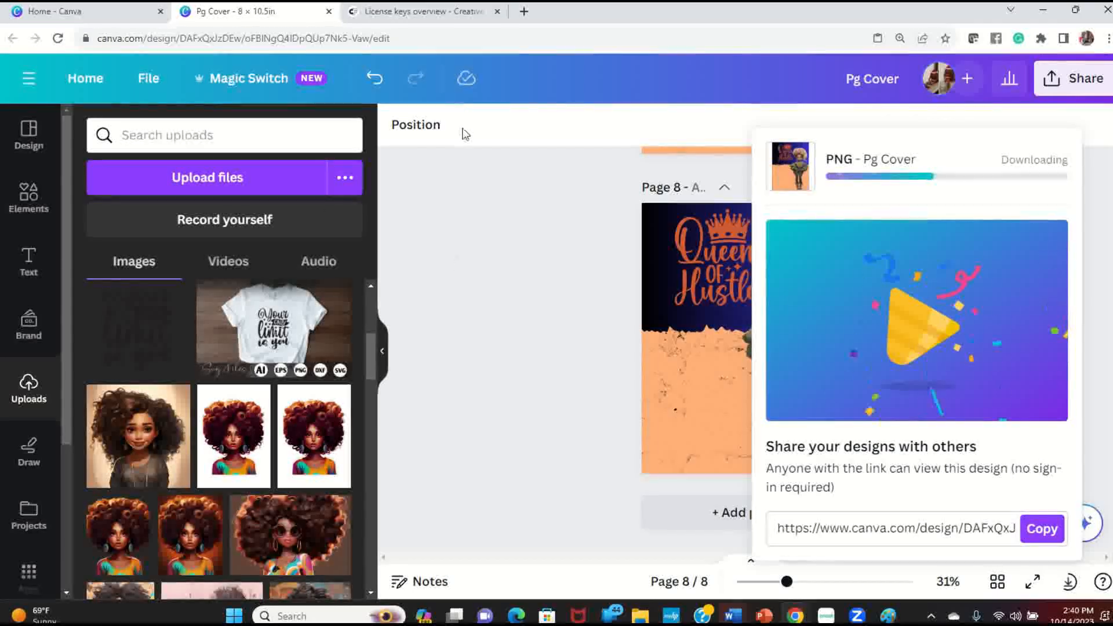
left_click(557, 336)
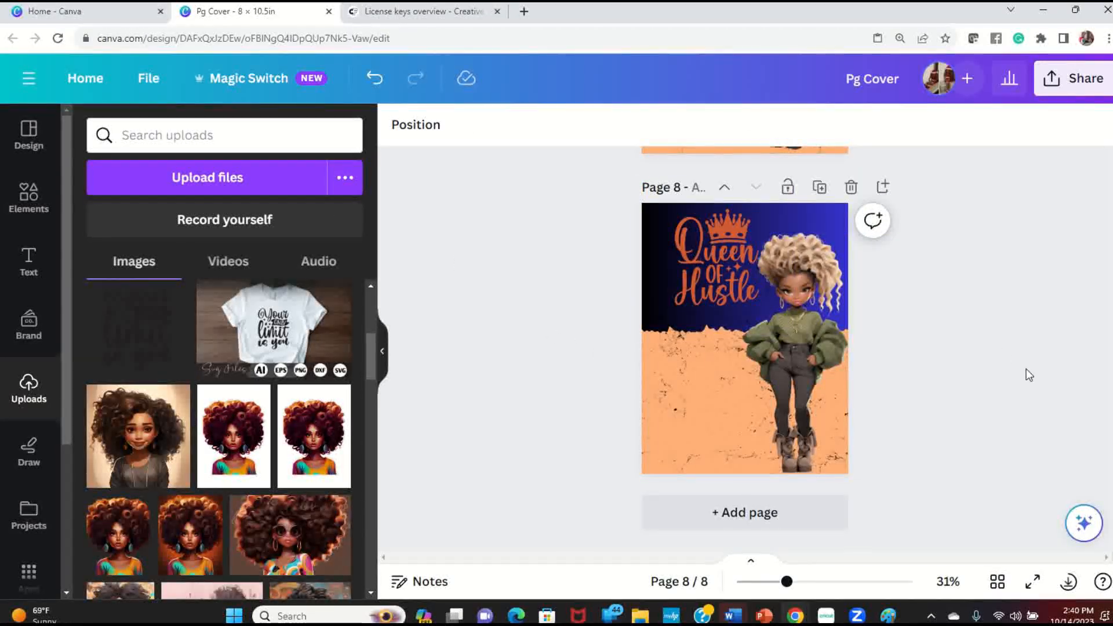
View the Queen of Hustle cover on page 8 in full screen.
left_click(1033, 581)
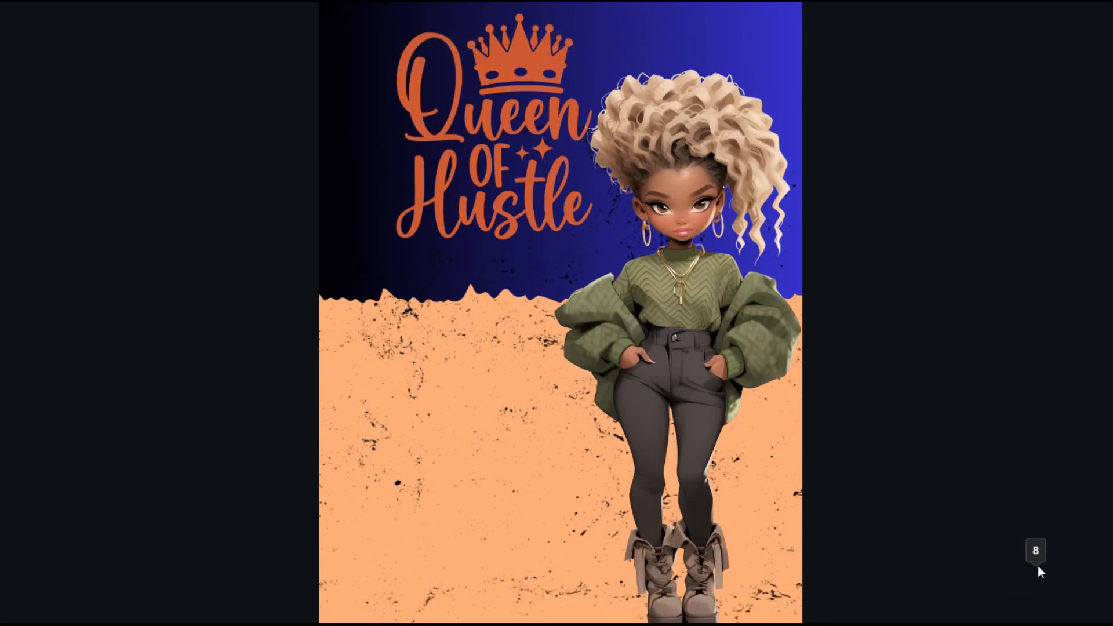
key("Escape")
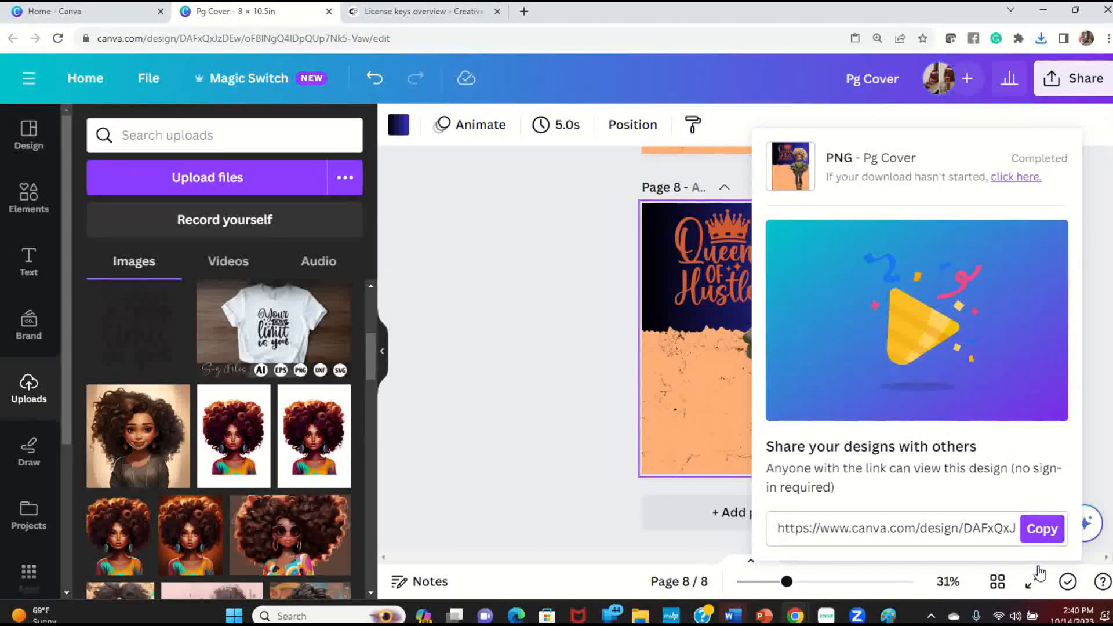
Open the Printify website in a new browser tab.
left_click(524, 12)
left_click(463, 30)
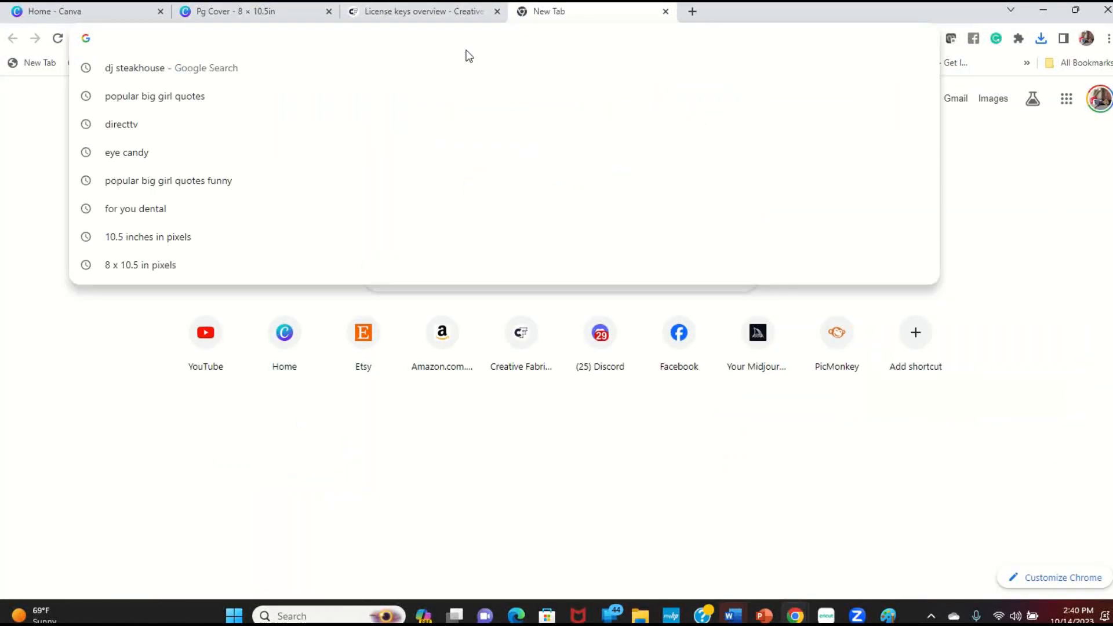
type("print")
key("Return")
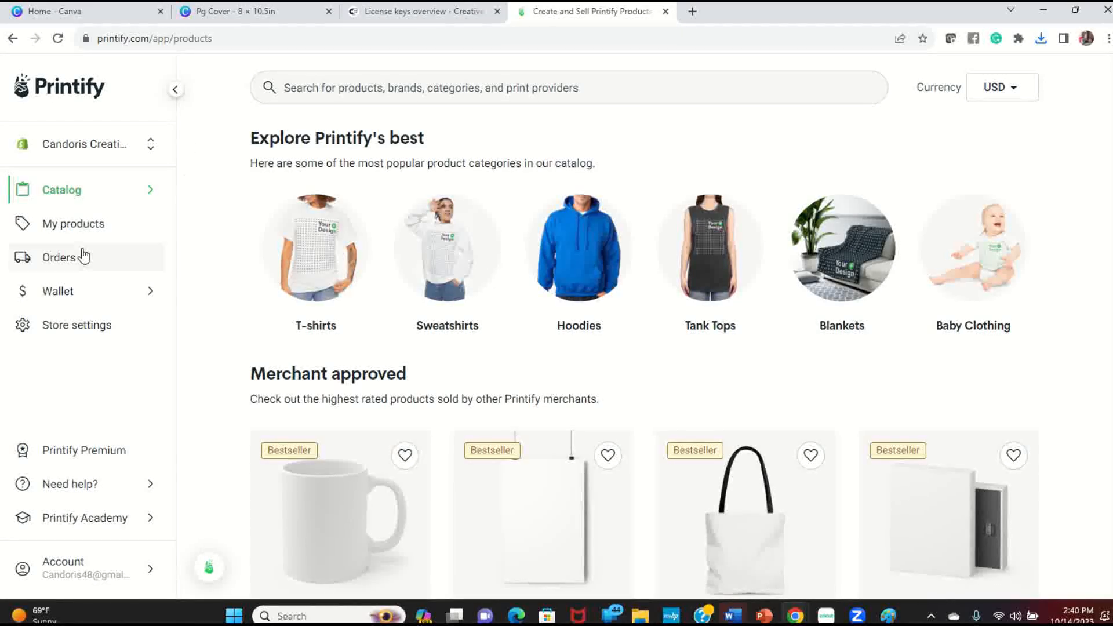
Find the Sister's Keeper Wirobound Softcover Notebook, A5 among the store's own products and open its design for editing.
left_click(87, 227)
scroll(524, 378, "down", 1)
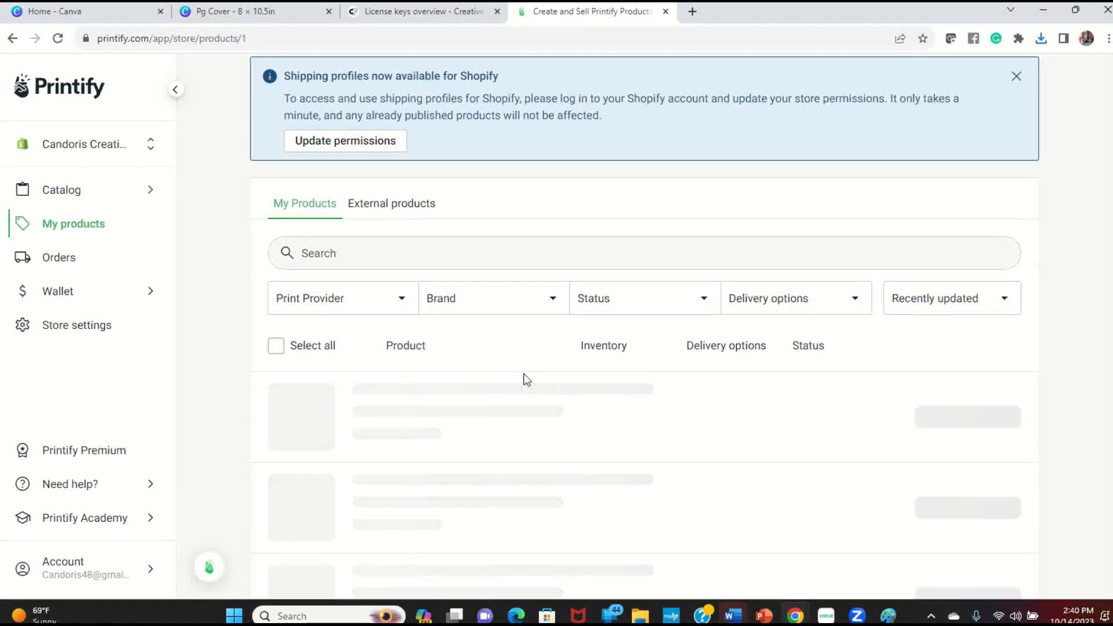
scroll(525, 380, "down", 1)
scroll(525, 380, "down", 8)
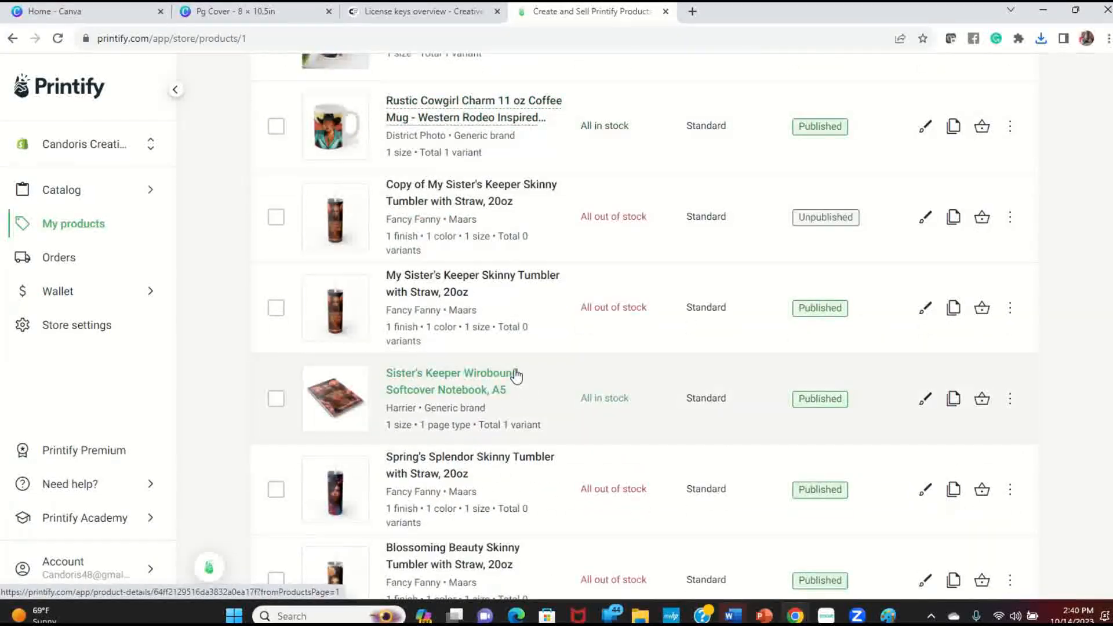
left_click(464, 381)
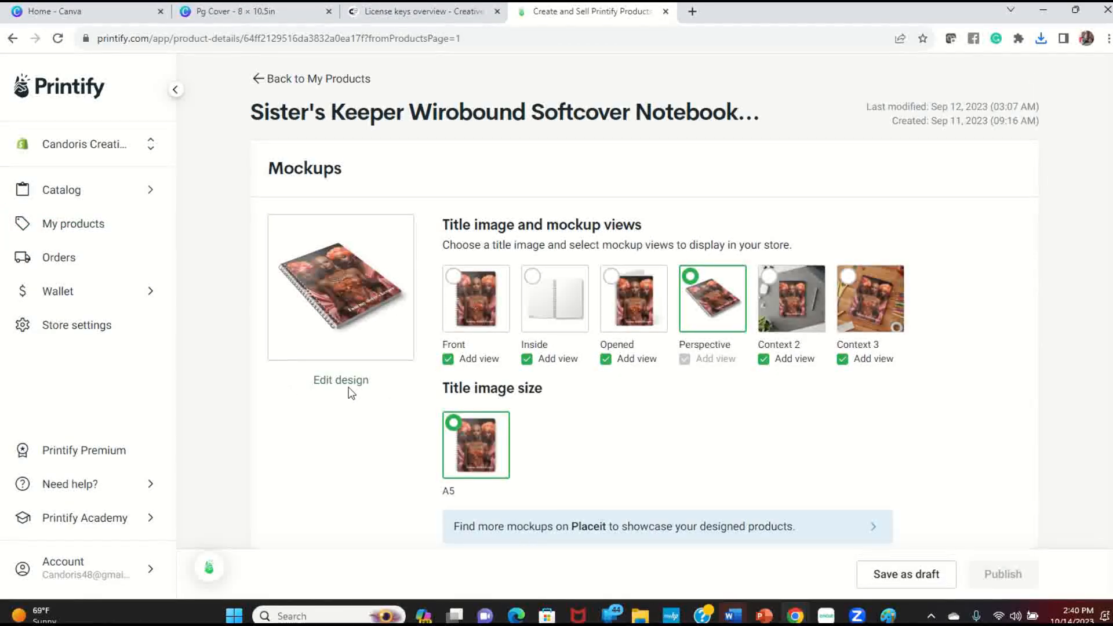
left_click(350, 381)
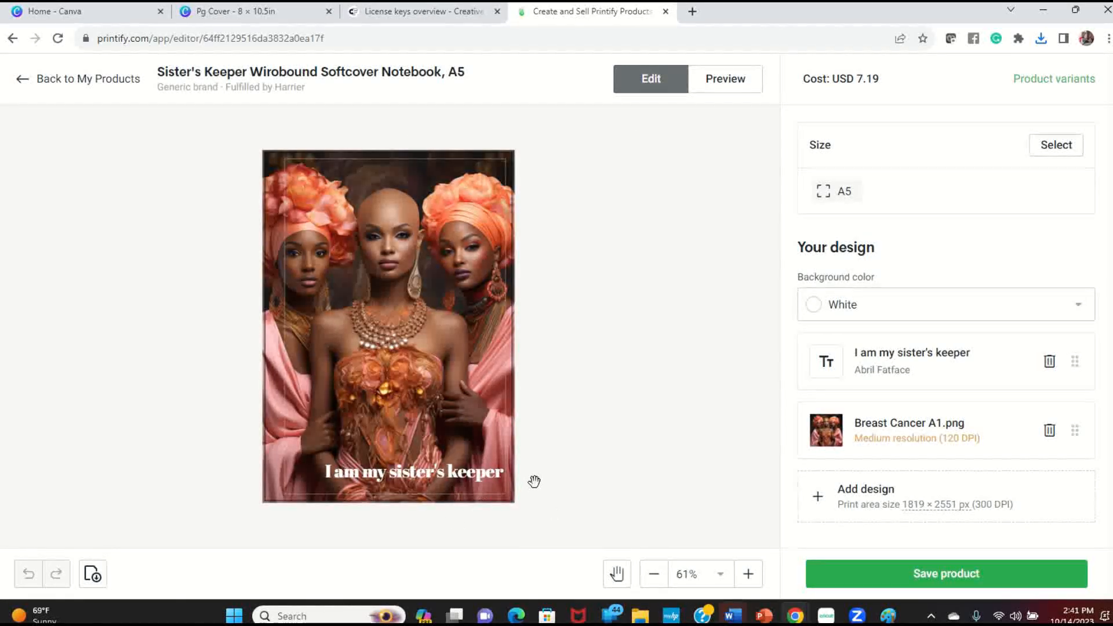
Delete the Breast Cancer A1.png image from the notebook cover and save the product.
left_click(428, 252)
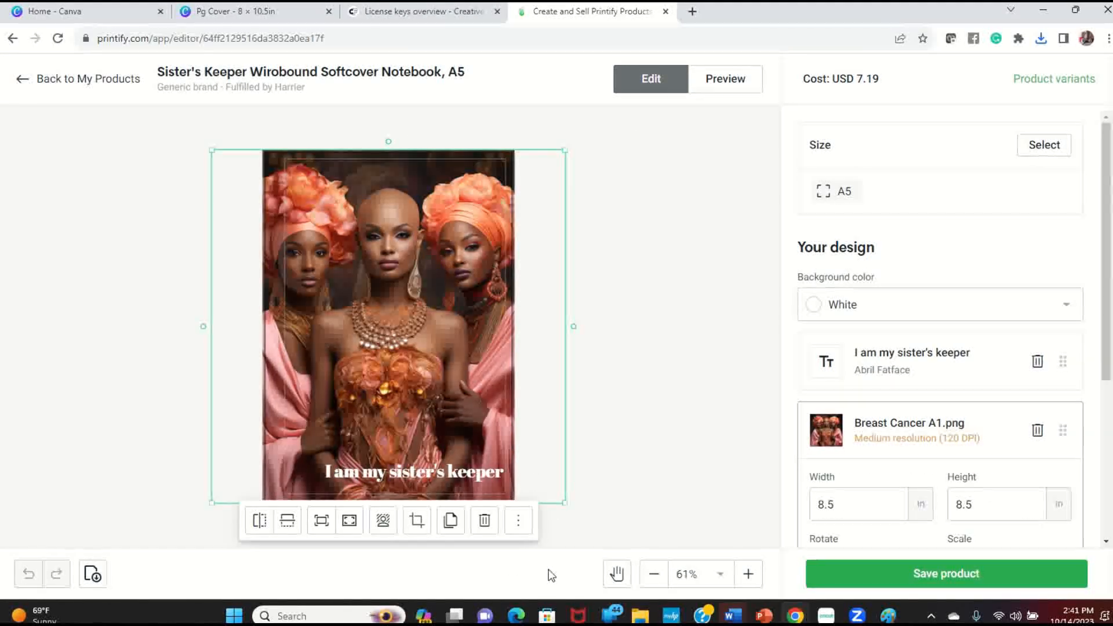
left_click(477, 521)
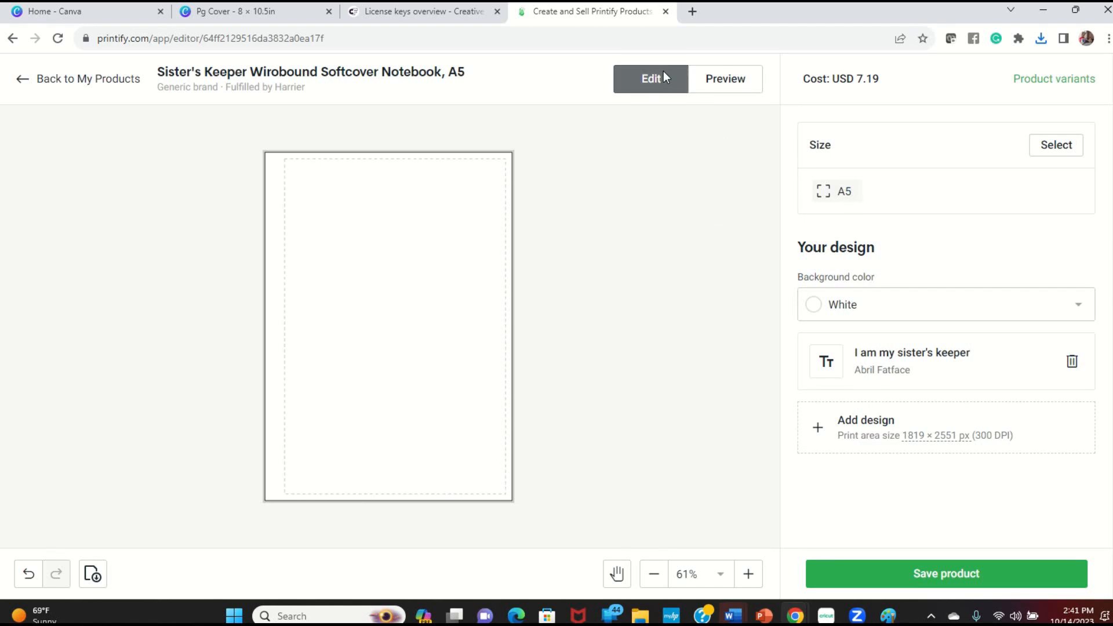
left_click(966, 576)
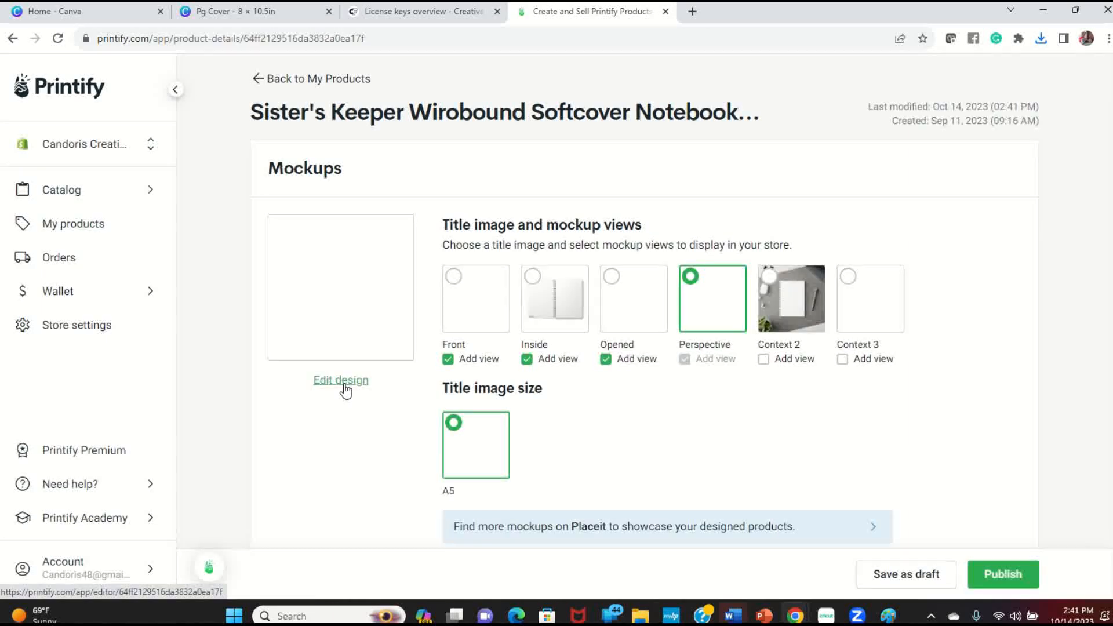
Reopen the notebook's design for editing and check which sizes it offers.
left_click(344, 385)
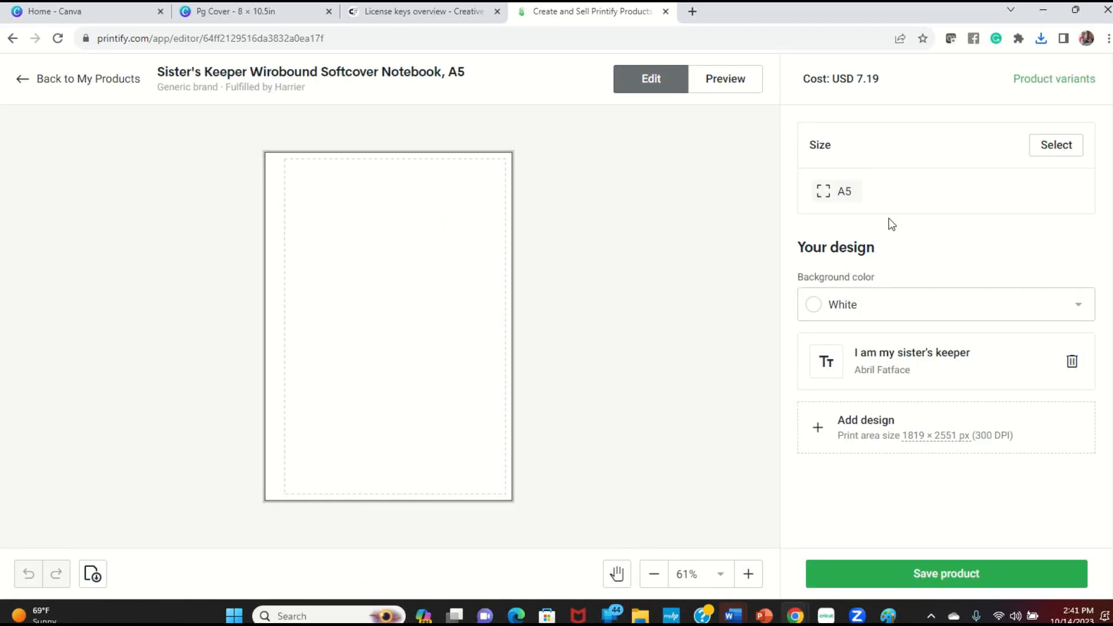
left_click(1061, 146)
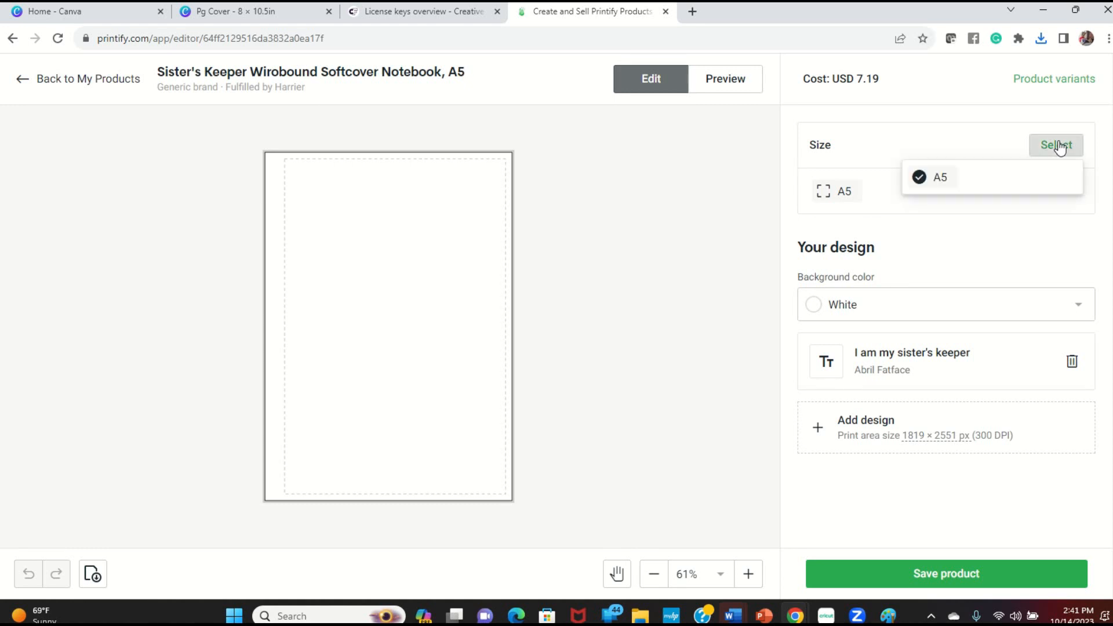
left_click(843, 200)
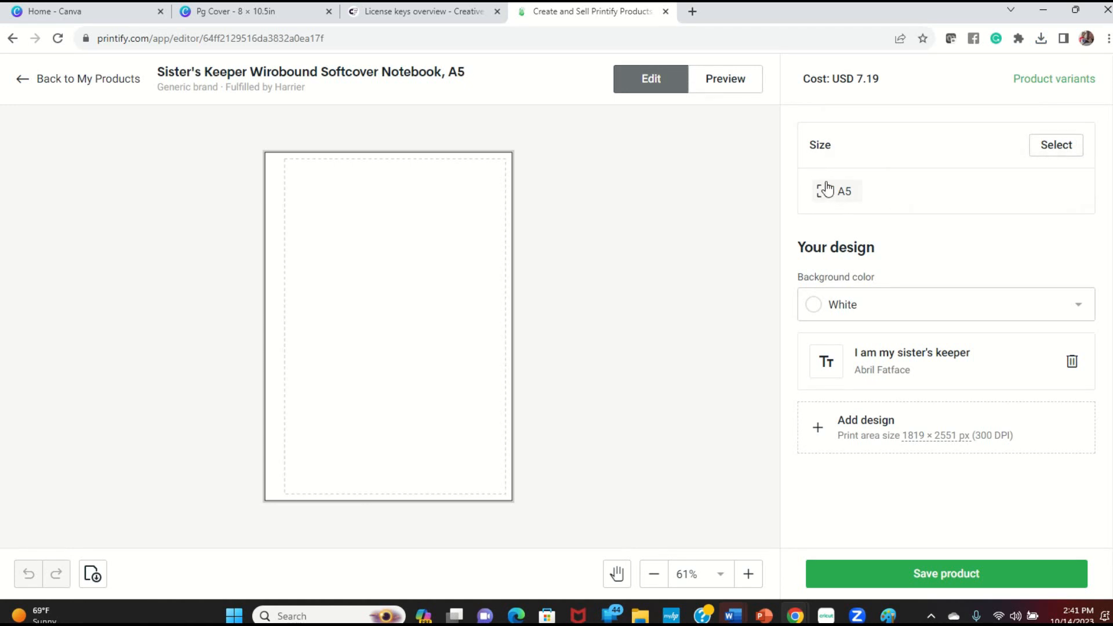
Start adding a design from the device and browse the Downloads folder with all file types shown.
left_click(917, 451)
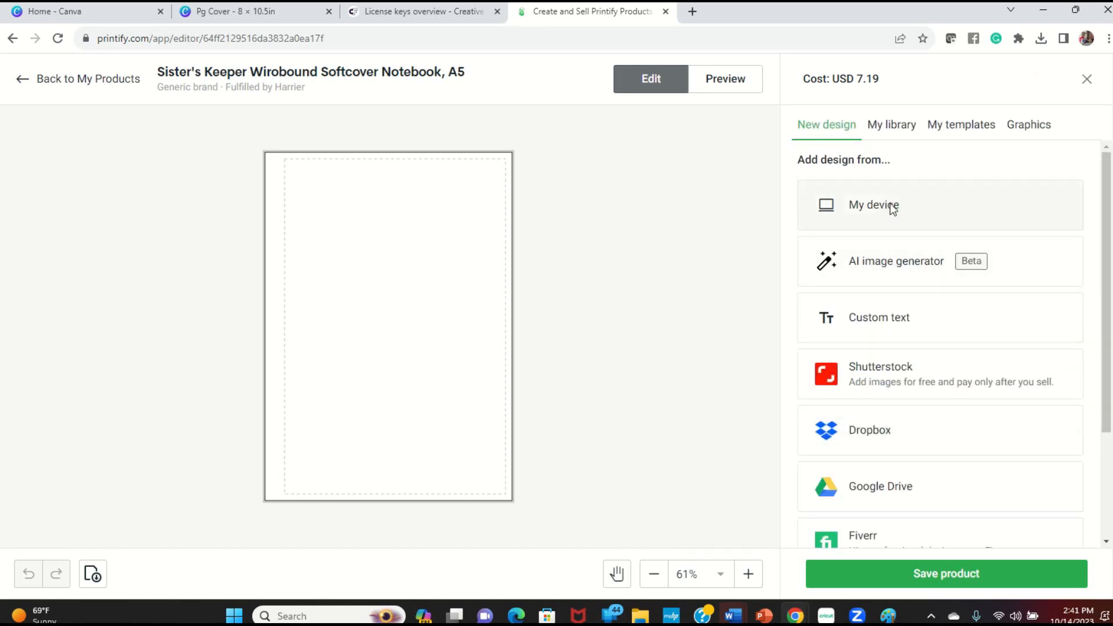
left_click(884, 206)
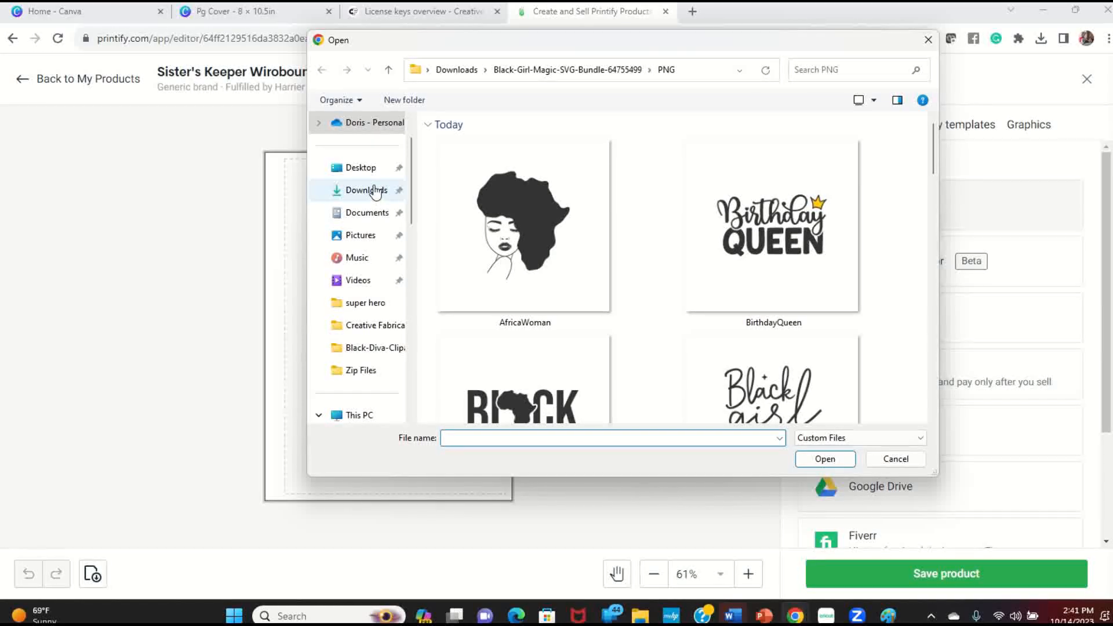
left_click(363, 192)
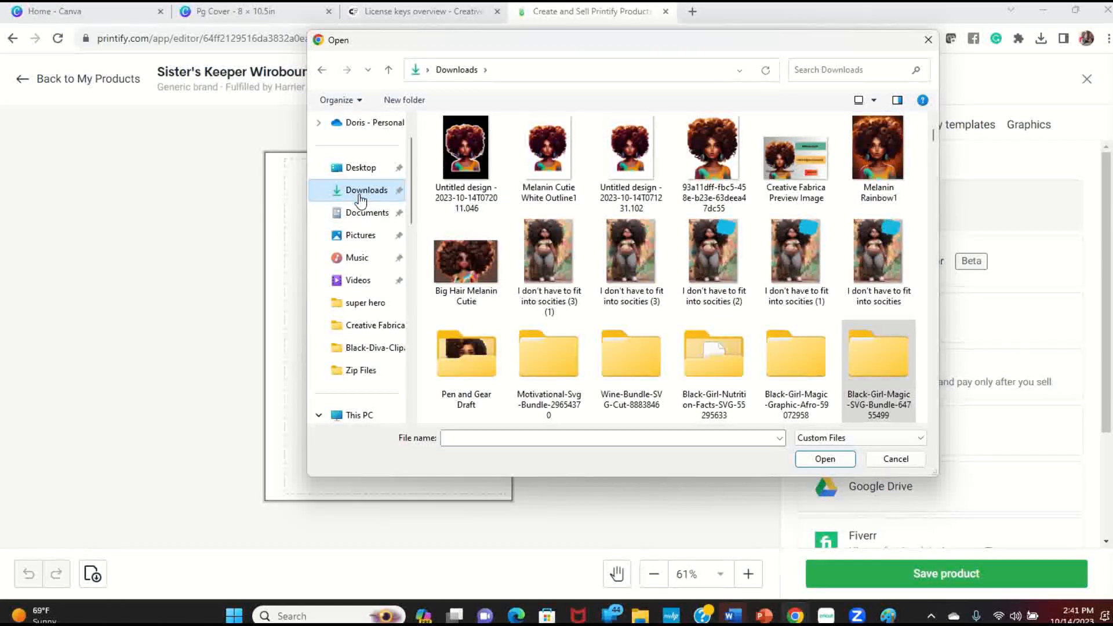
left_click(851, 438)
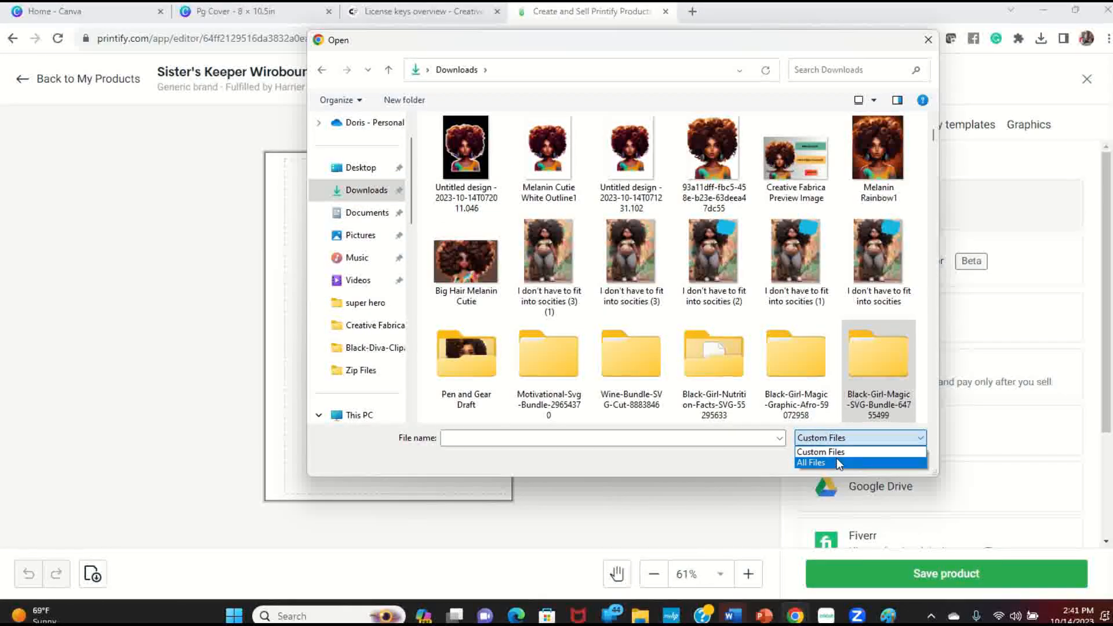
left_click(834, 462)
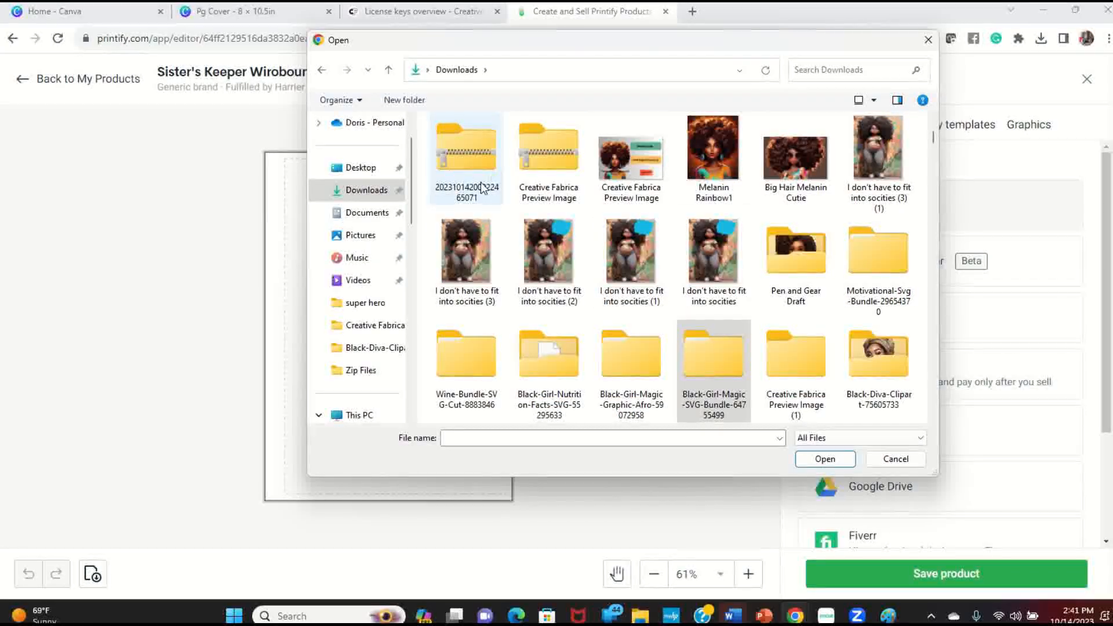
left_click(461, 157)
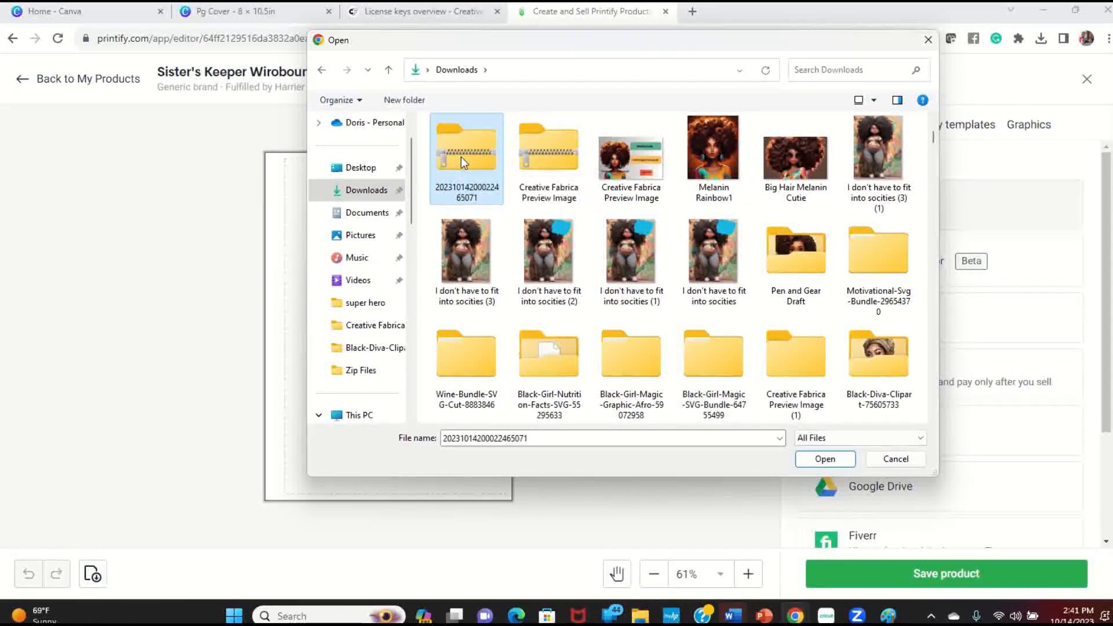
right_click(461, 156)
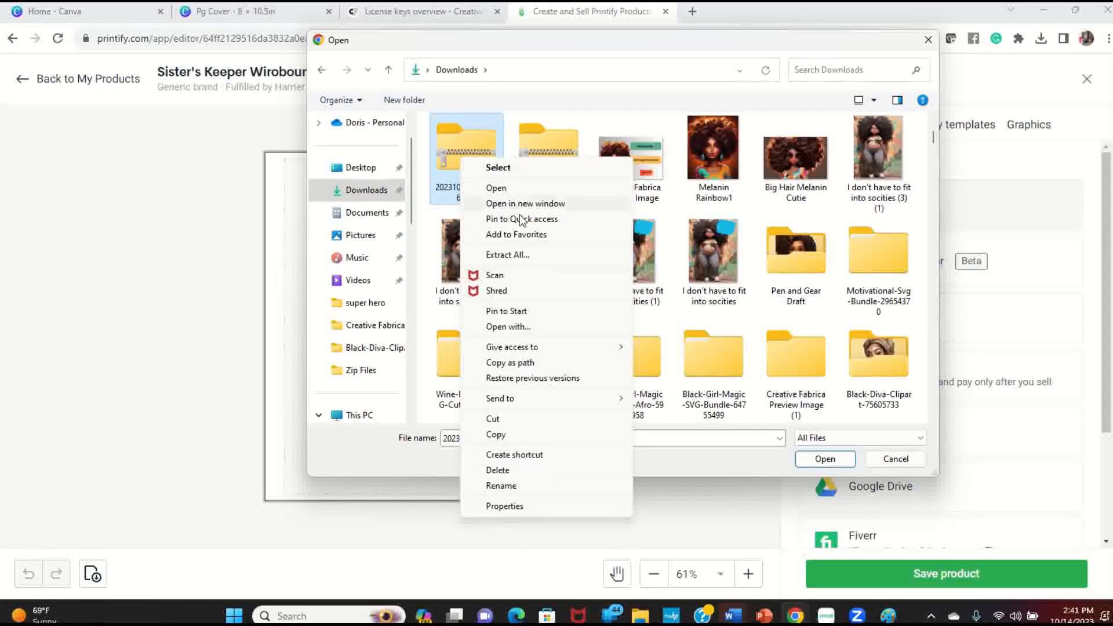
left_click(528, 255)
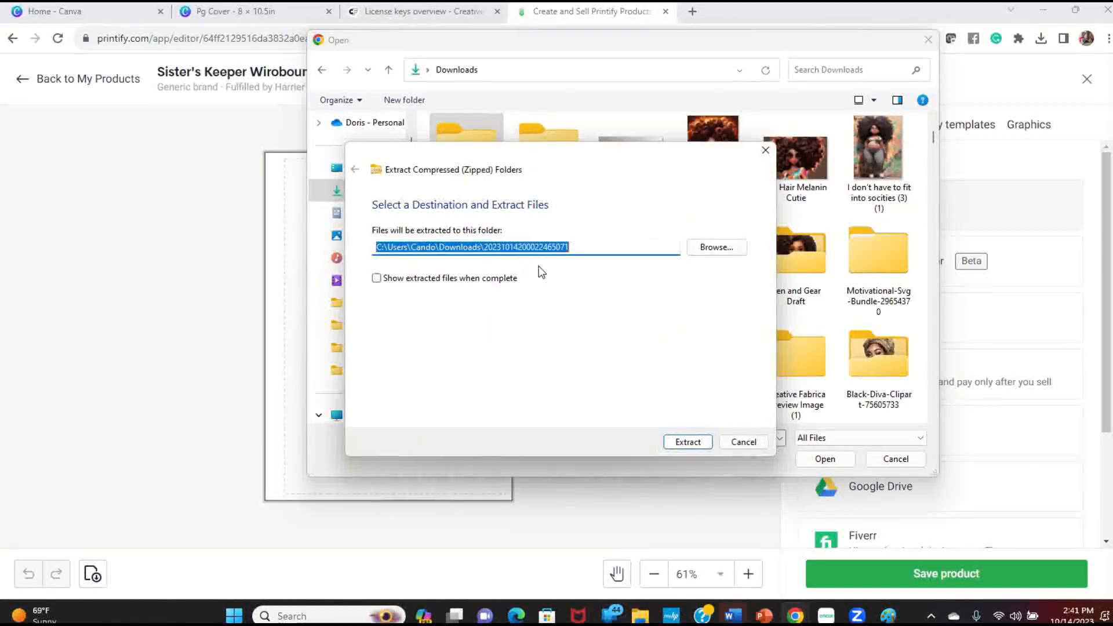
left_click(689, 446)
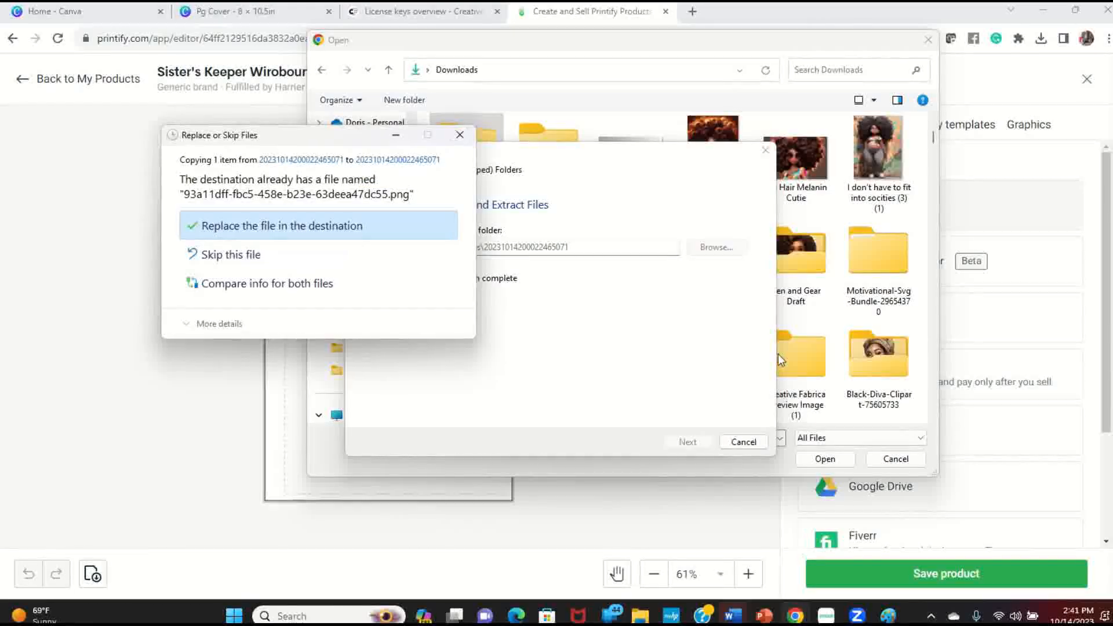
left_click(256, 256)
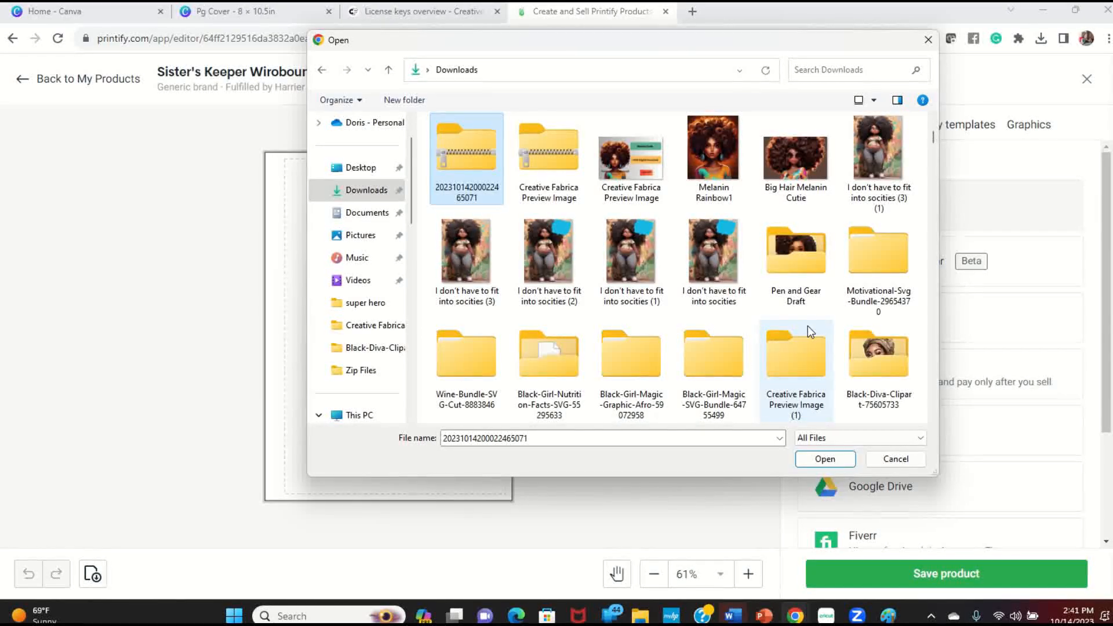
Look inside the extracted Creative Fabrica Preview Image folder for the cover file, leaving the file selection without choosing anything.
scroll(810, 331, "down", 2)
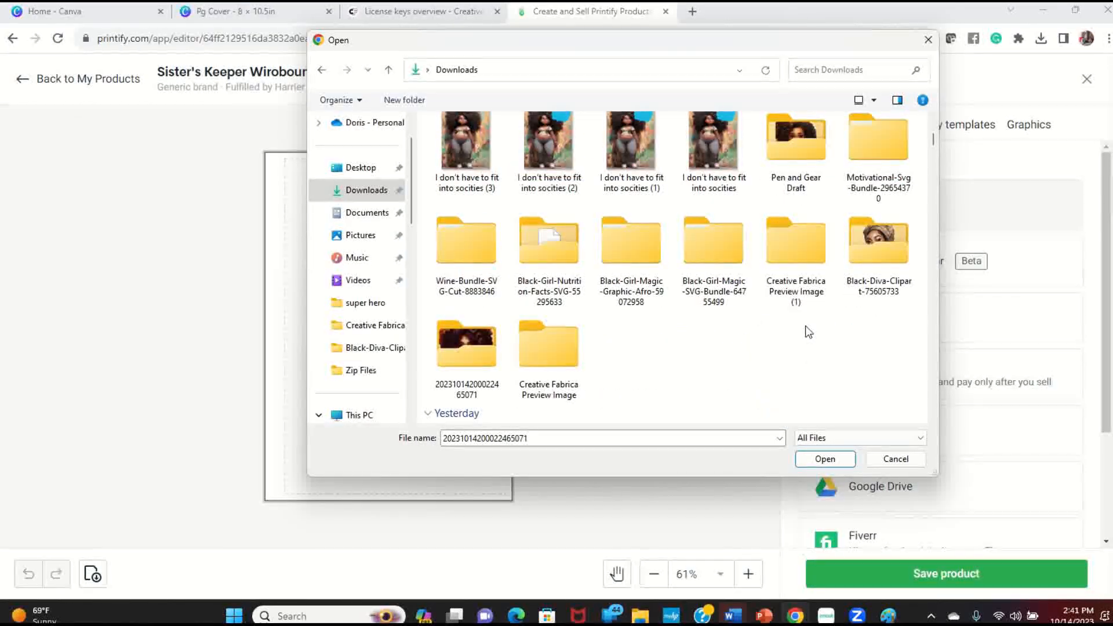
double_click(540, 338)
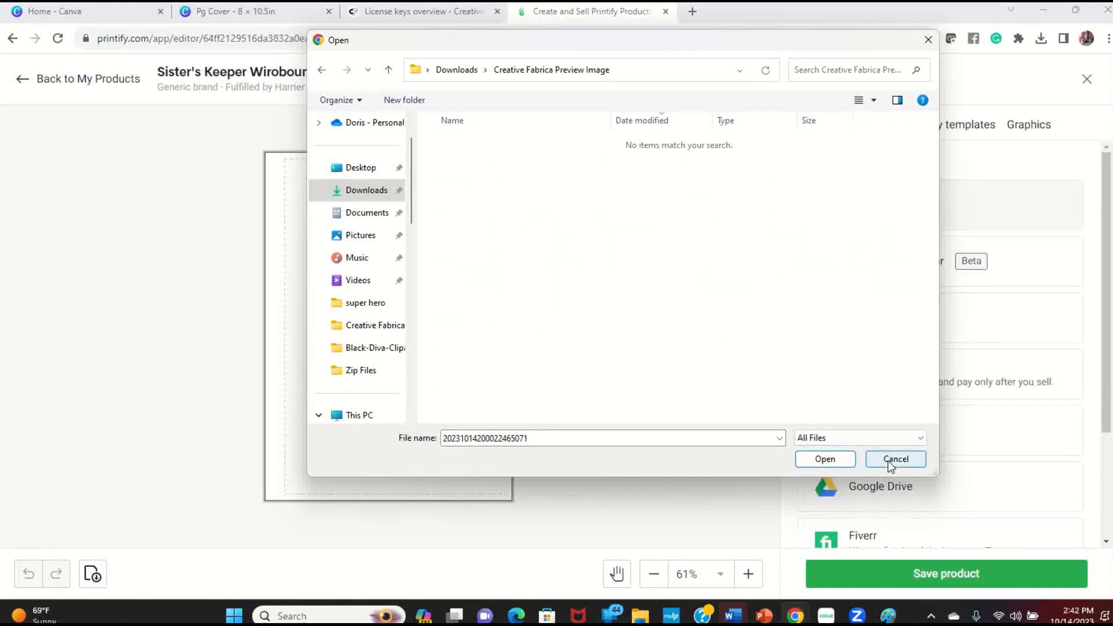
left_click(896, 459)
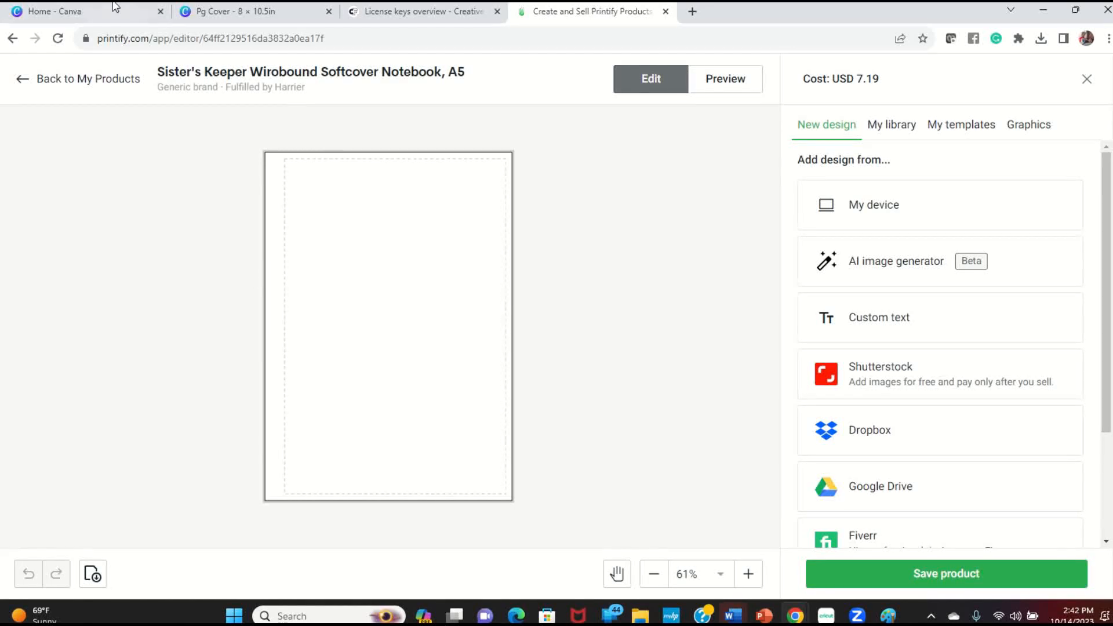
Switch to the Pg Cover design in Canva and open its download settings.
left_click(232, 12)
left_click(522, 223)
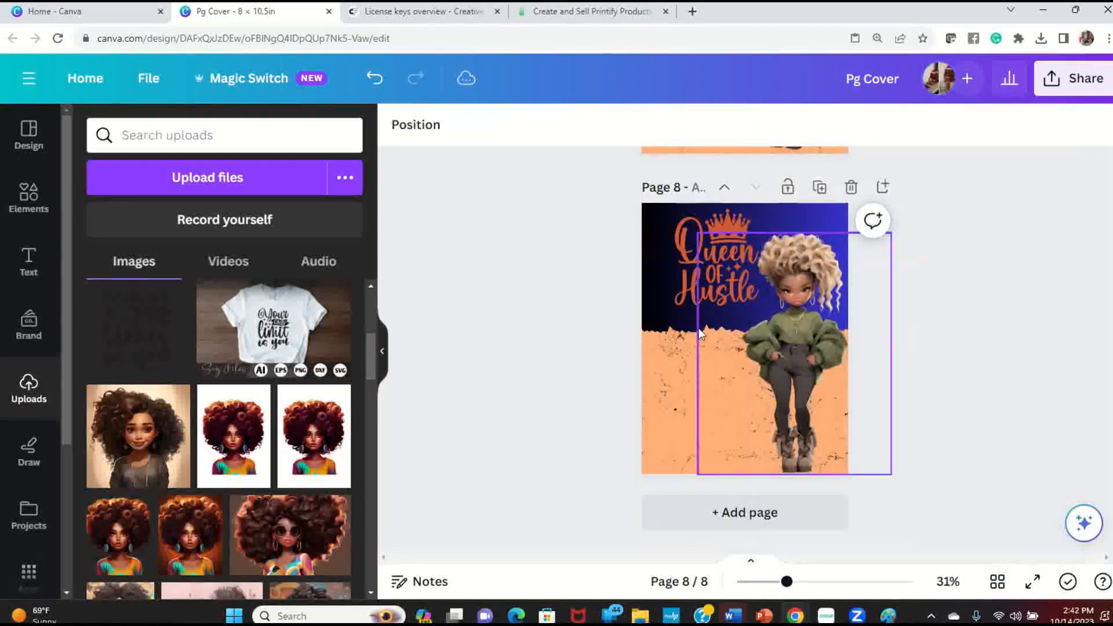
left_click(1076, 80)
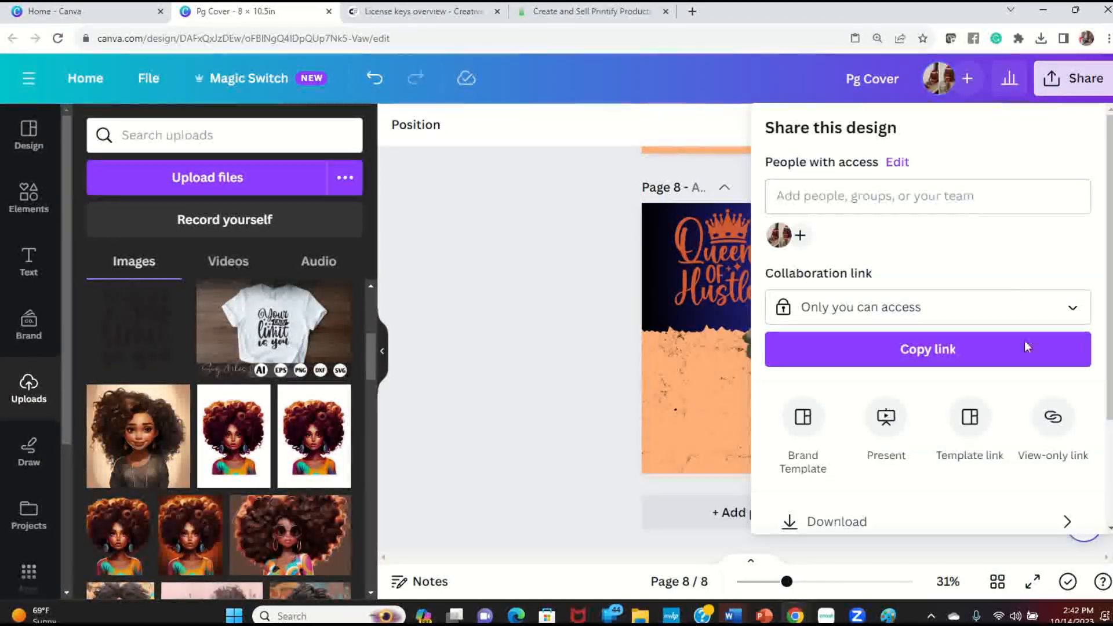
scroll(1023, 347, "down", 3)
left_click(961, 372)
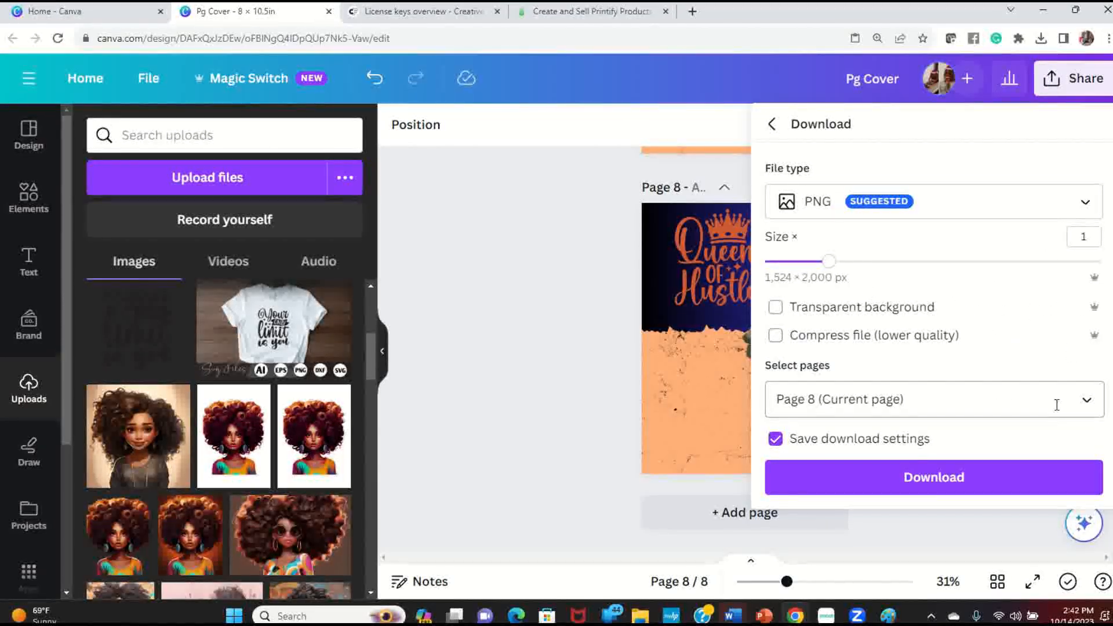
Clear the current-page selection, choose only page 8 and download it as a PNG.
left_click(1089, 400)
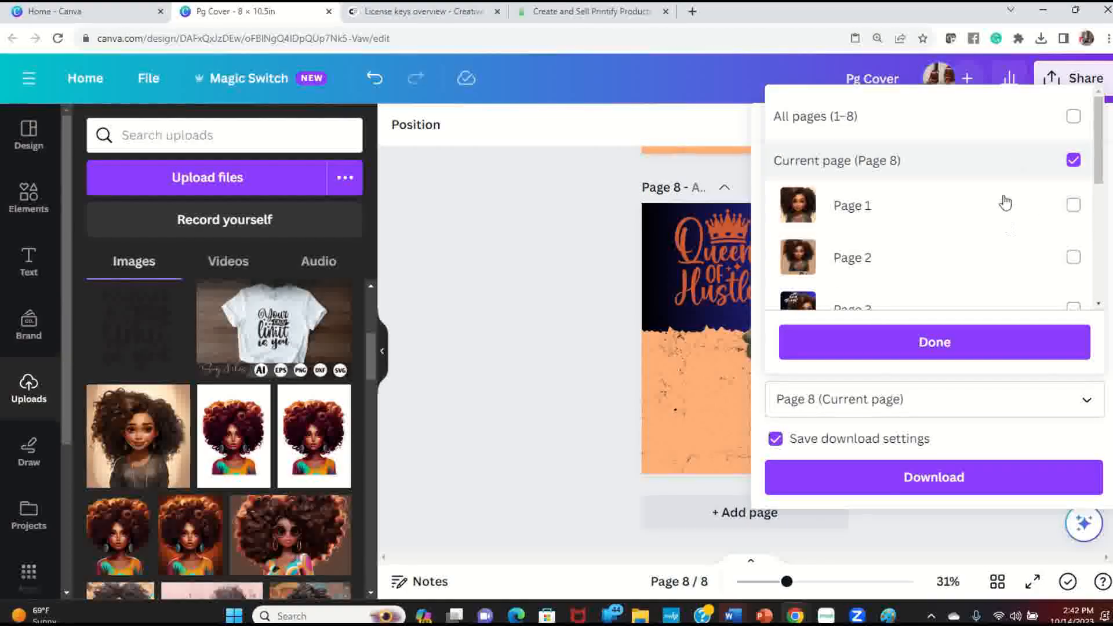
left_click(1074, 161)
scroll(1036, 231, "down", 3)
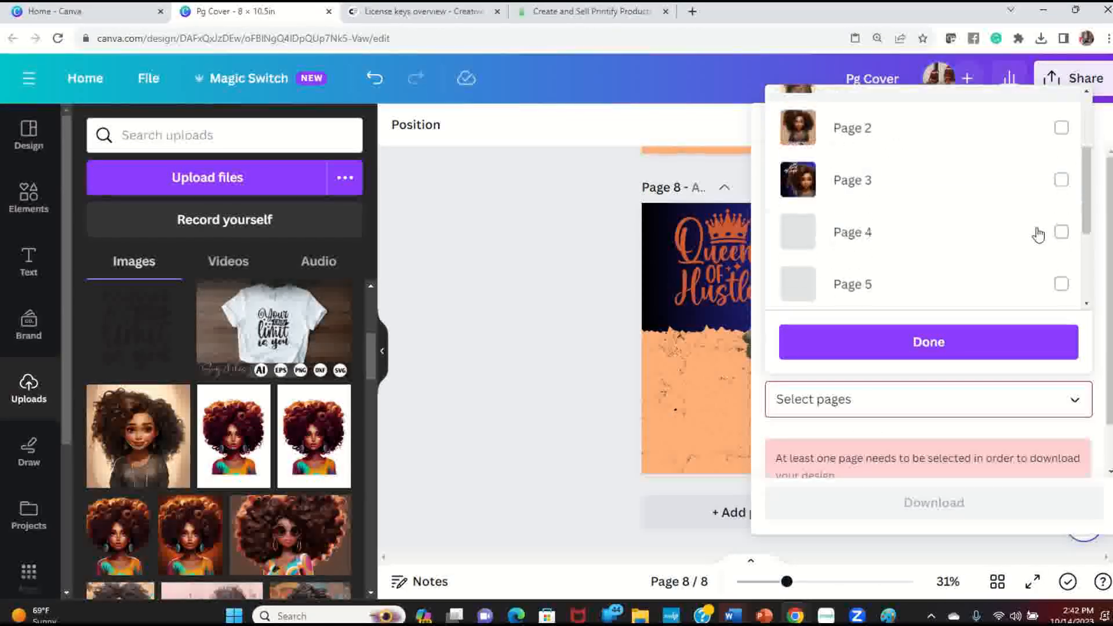
scroll(1075, 225, "down", 3)
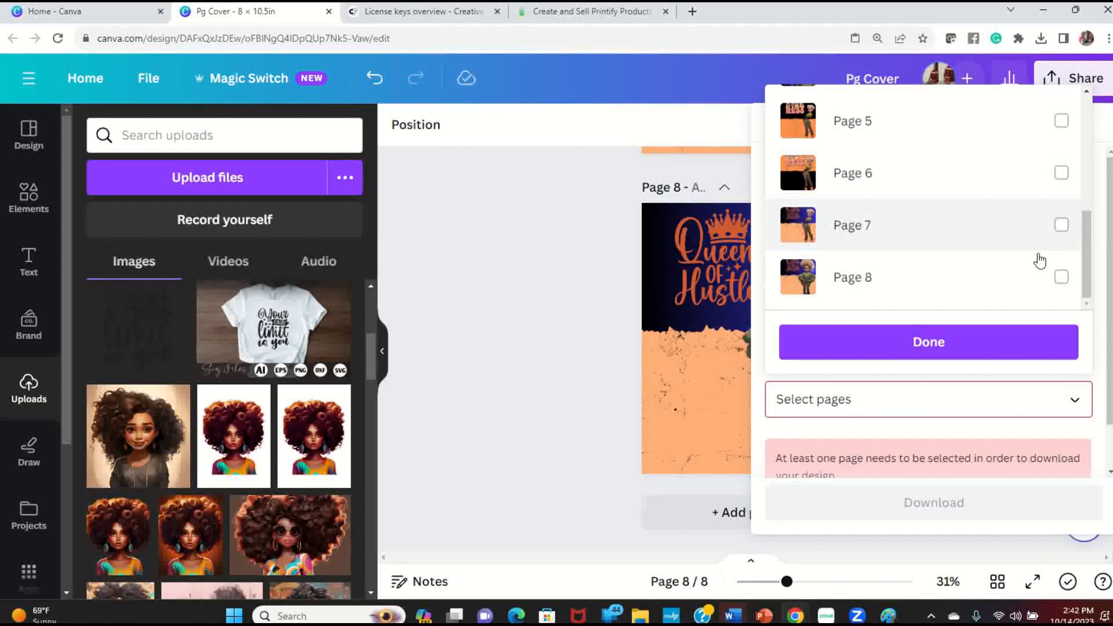
left_click(1062, 279)
left_click(1009, 344)
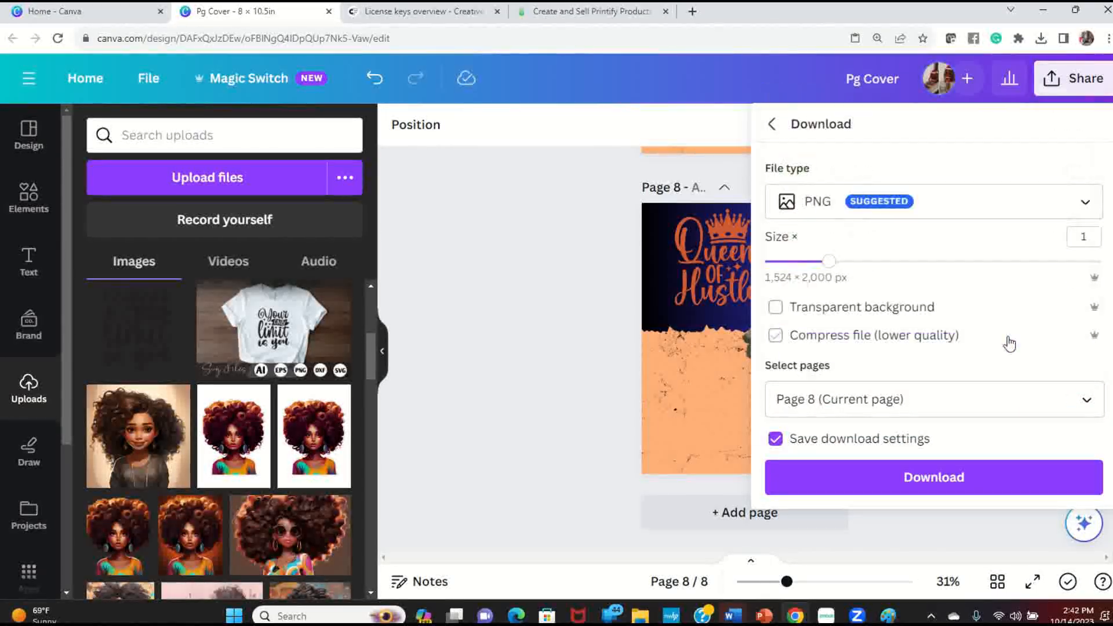
left_click(931, 477)
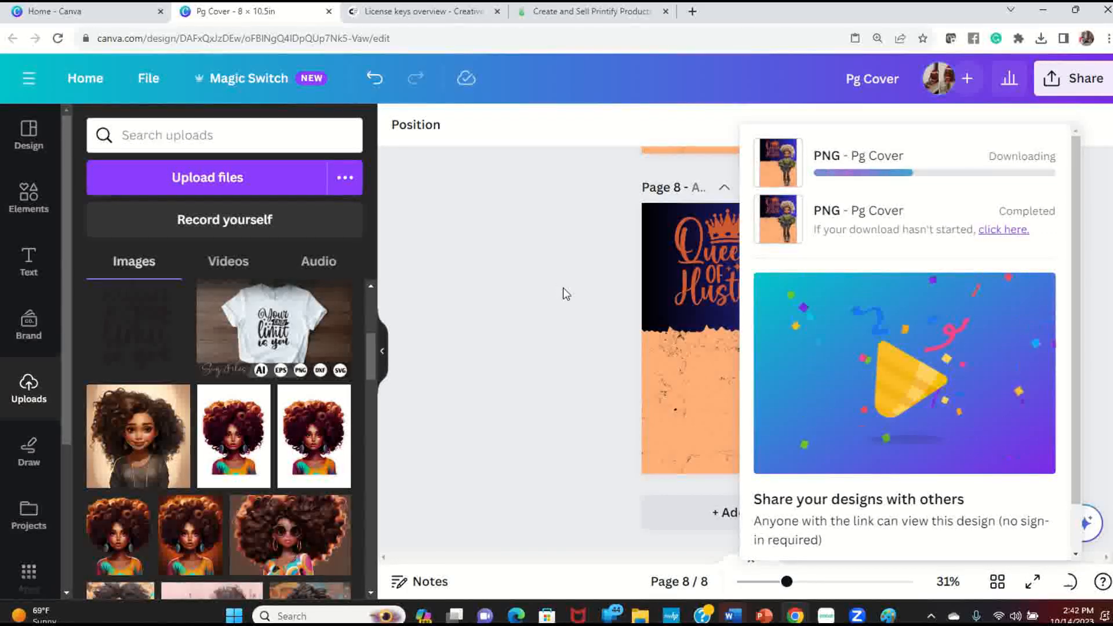
Switch to the Printify notebook editor and add the design file Pg Cover (1) from the Downloads folder, with all file types shown.
left_click(608, 18)
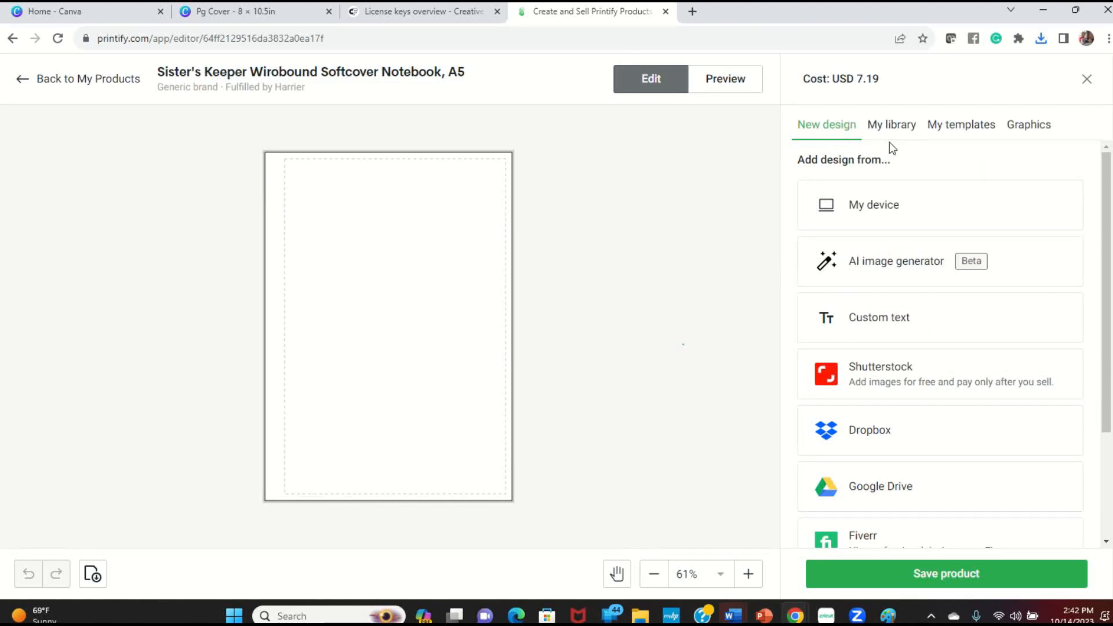
left_click(875, 209)
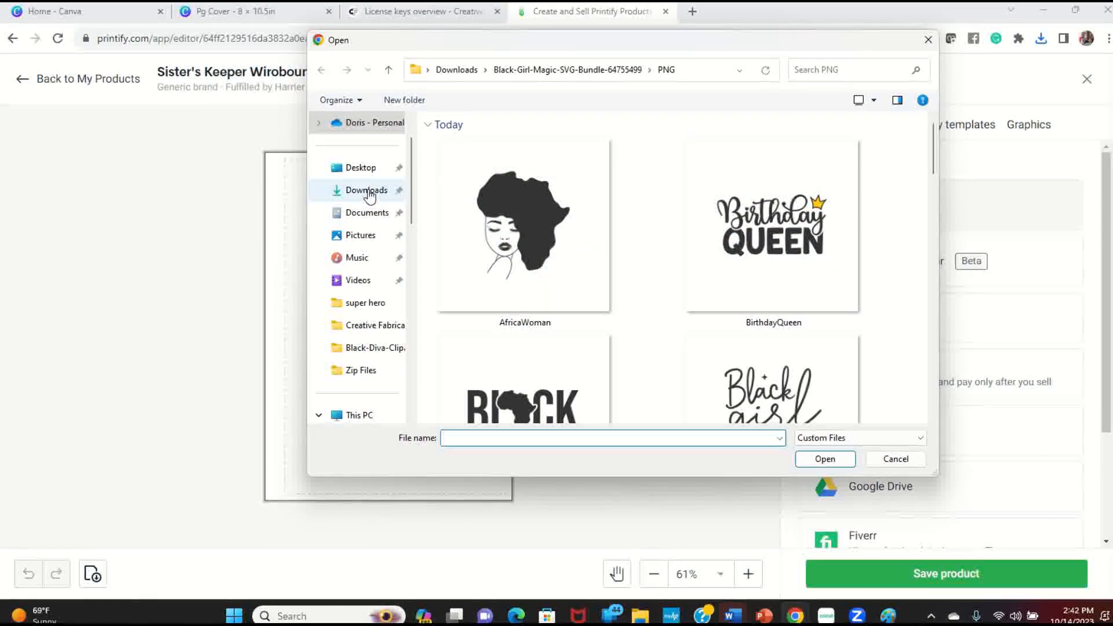
left_click(371, 190)
left_click(833, 438)
left_click(834, 463)
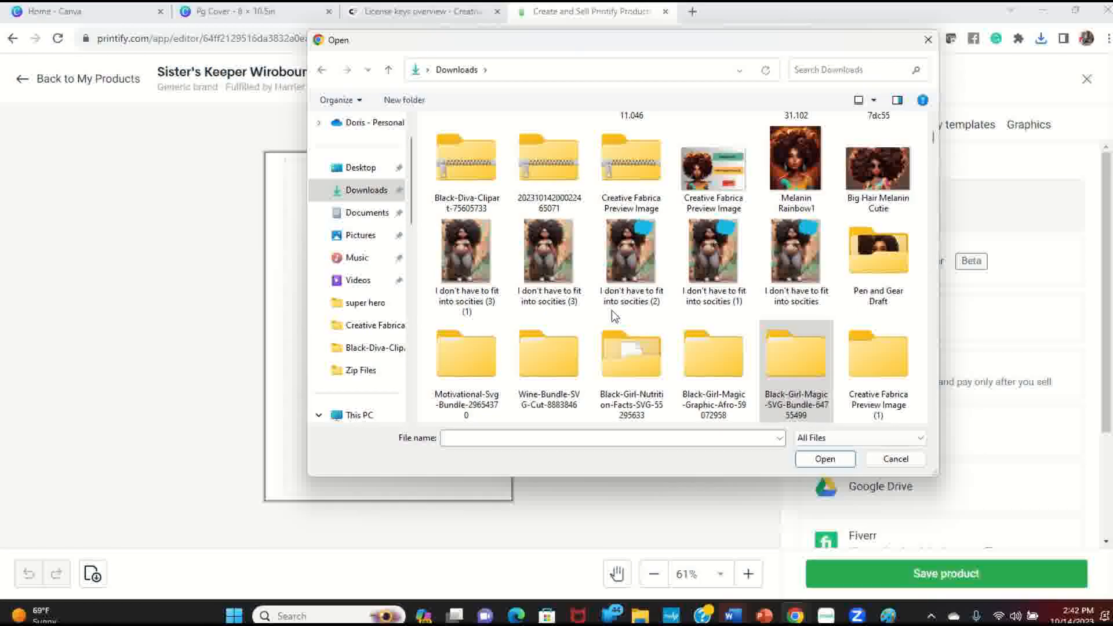
scroll(613, 314, "down", 2)
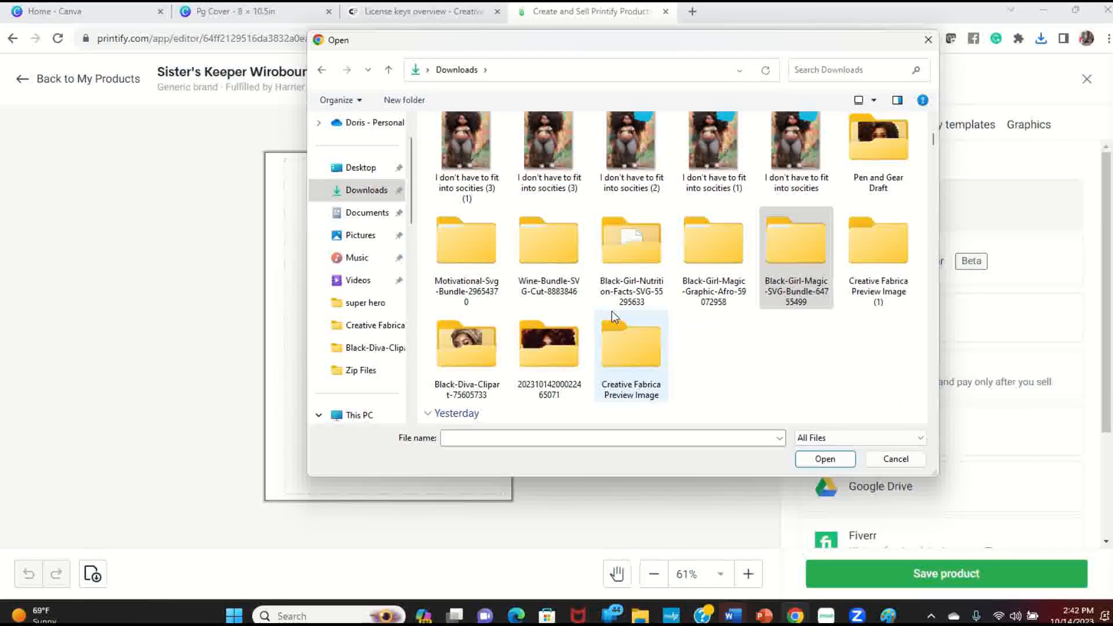
left_click(347, 190)
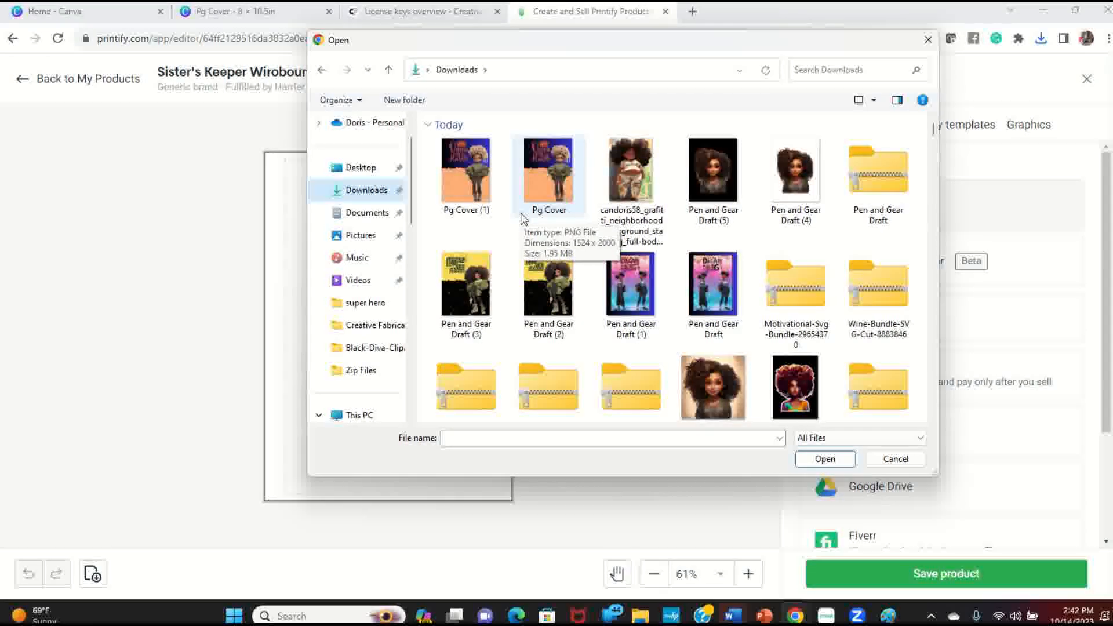
left_click(465, 174)
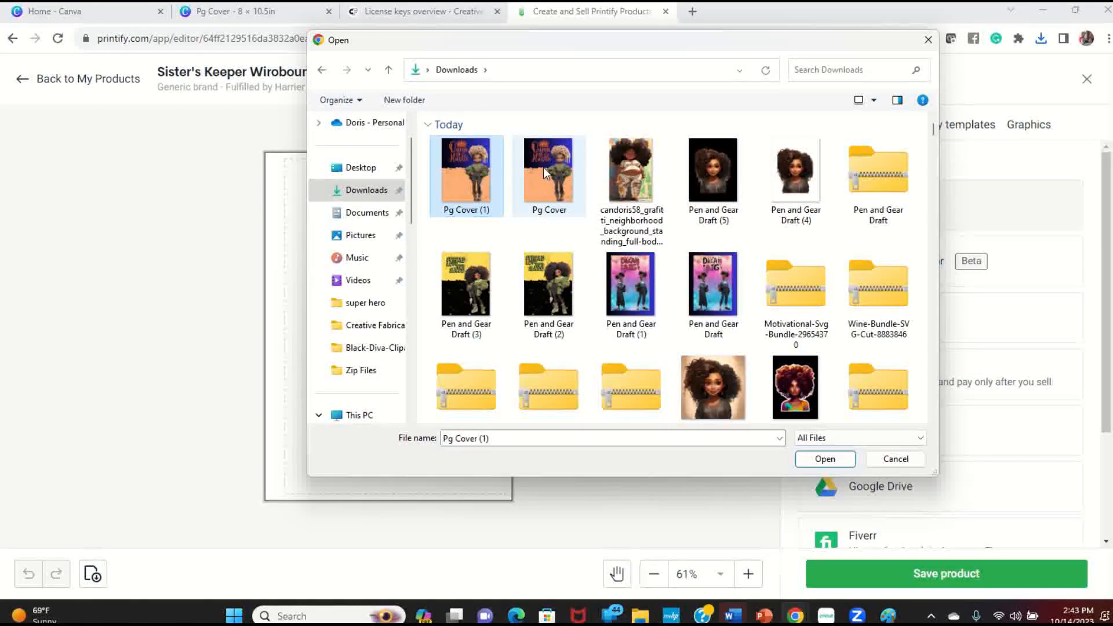
left_click(826, 459)
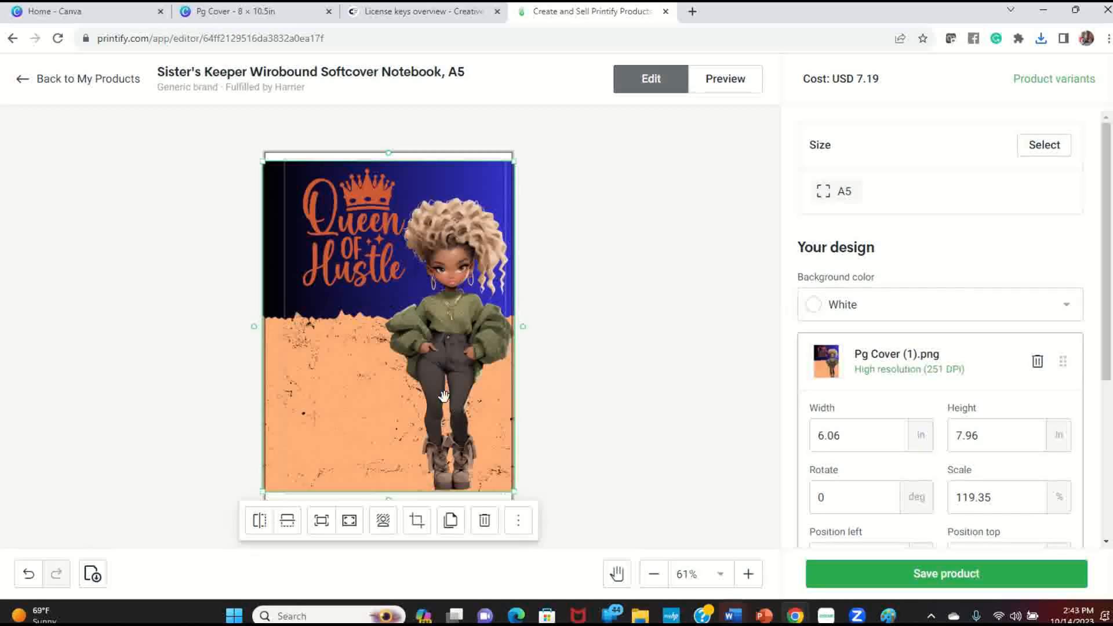
Enlarge the Queen of Hustle cover to fill the notebook's print area and open the product preview.
left_click(350, 521)
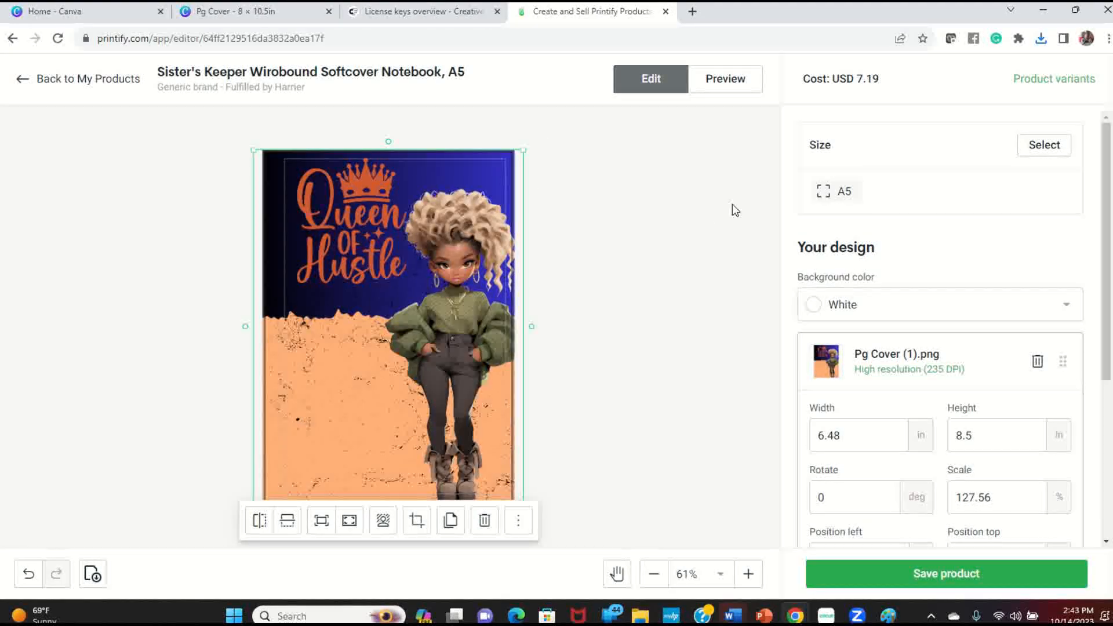
left_click(725, 81)
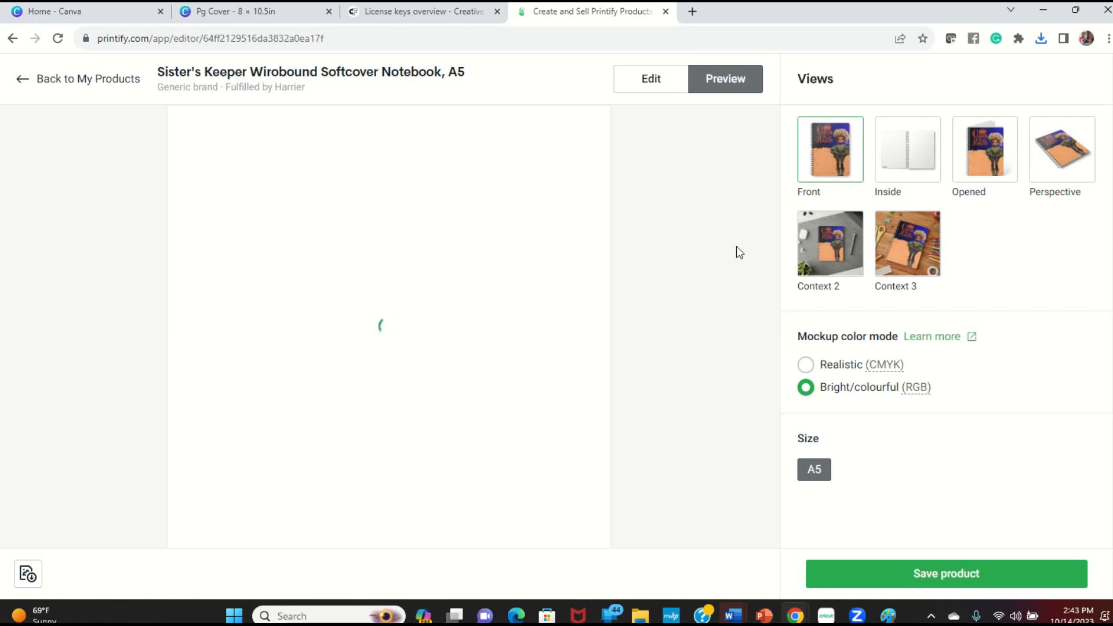
View page 8 of the Pg Cover design full screen in Canva, then return to the Printify preview.
left_click(230, 8)
left_click(572, 269)
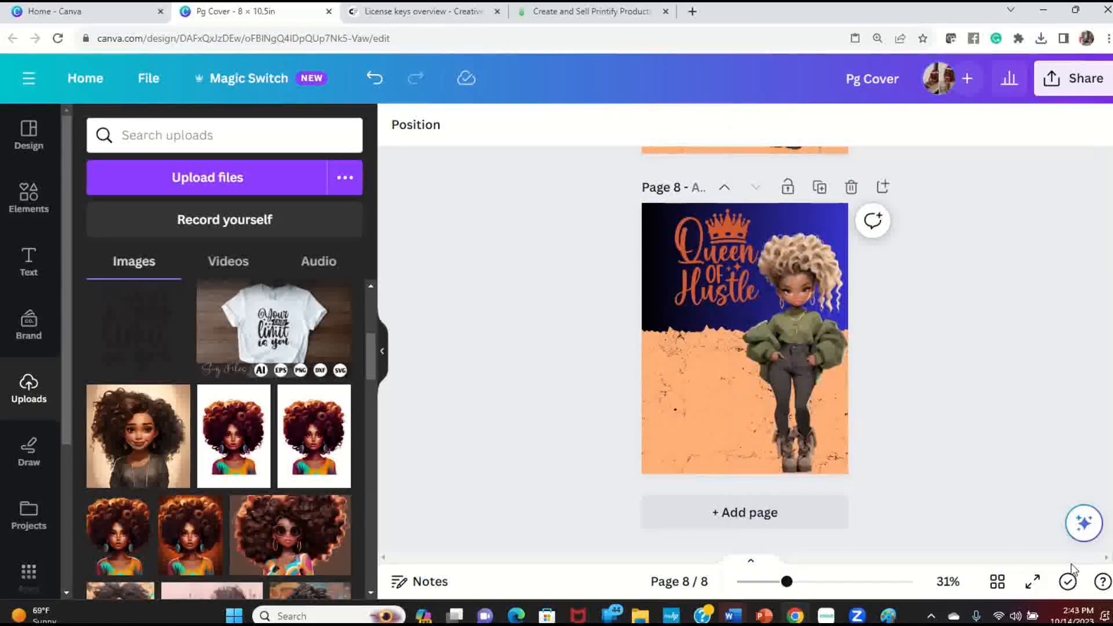
left_click(1032, 581)
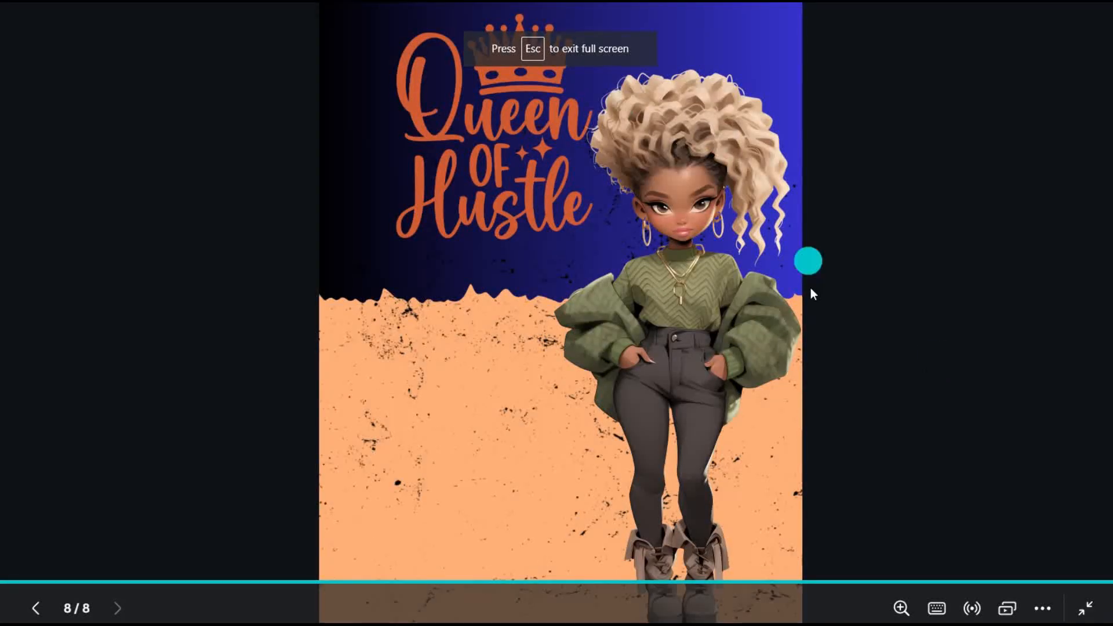
key("Escape")
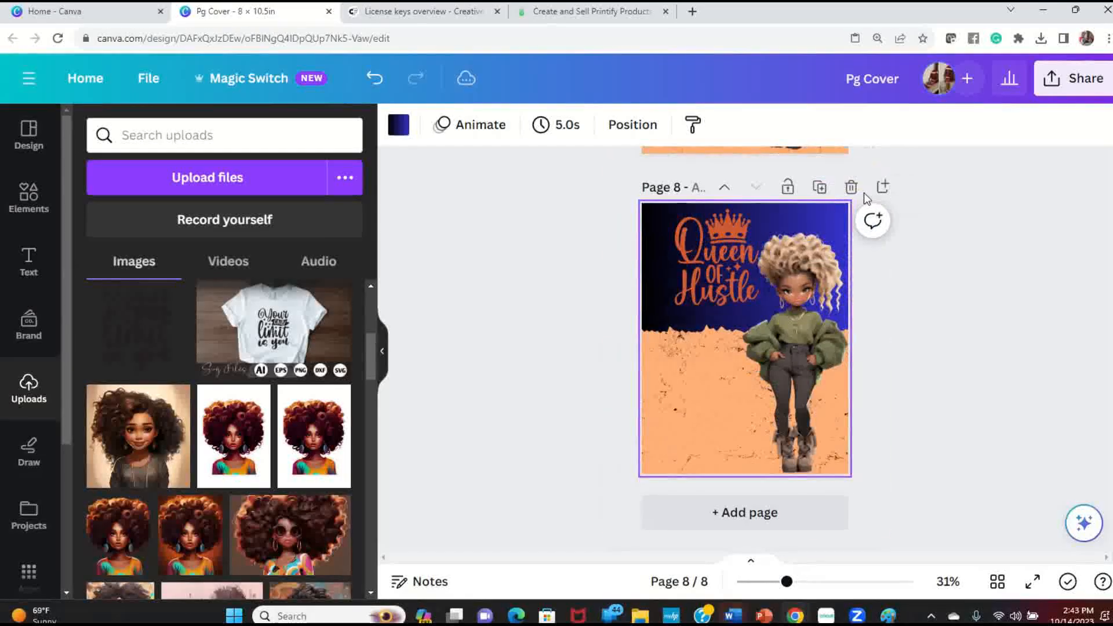
left_click(665, 10)
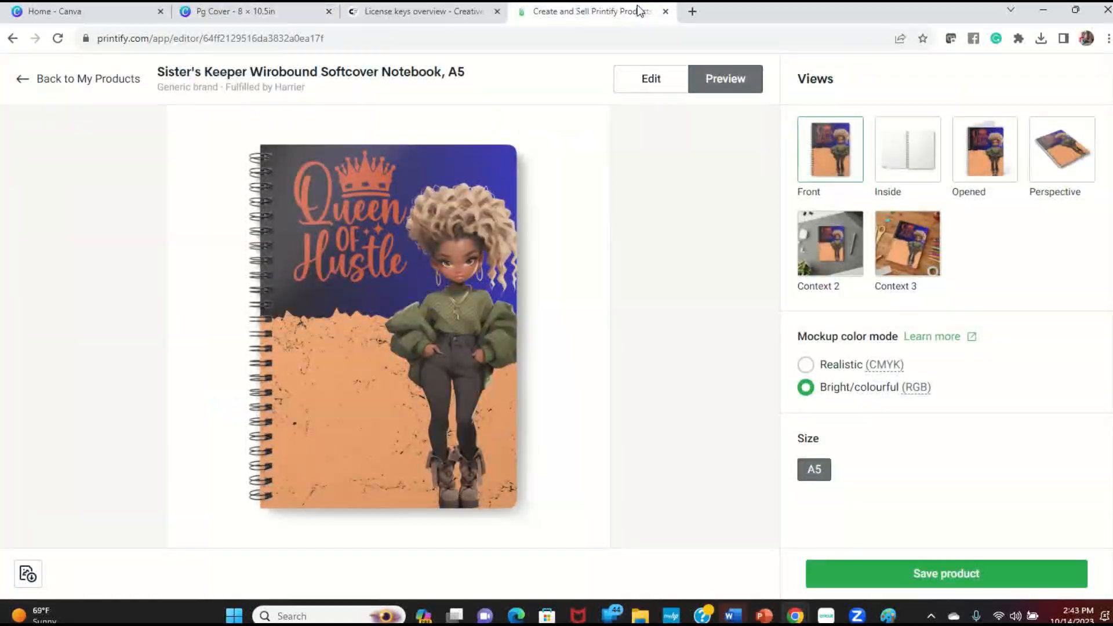
Examine the notebook mockup in the Opened, Perspective, Context 2 and Context 3 views.
right_click(404, 209)
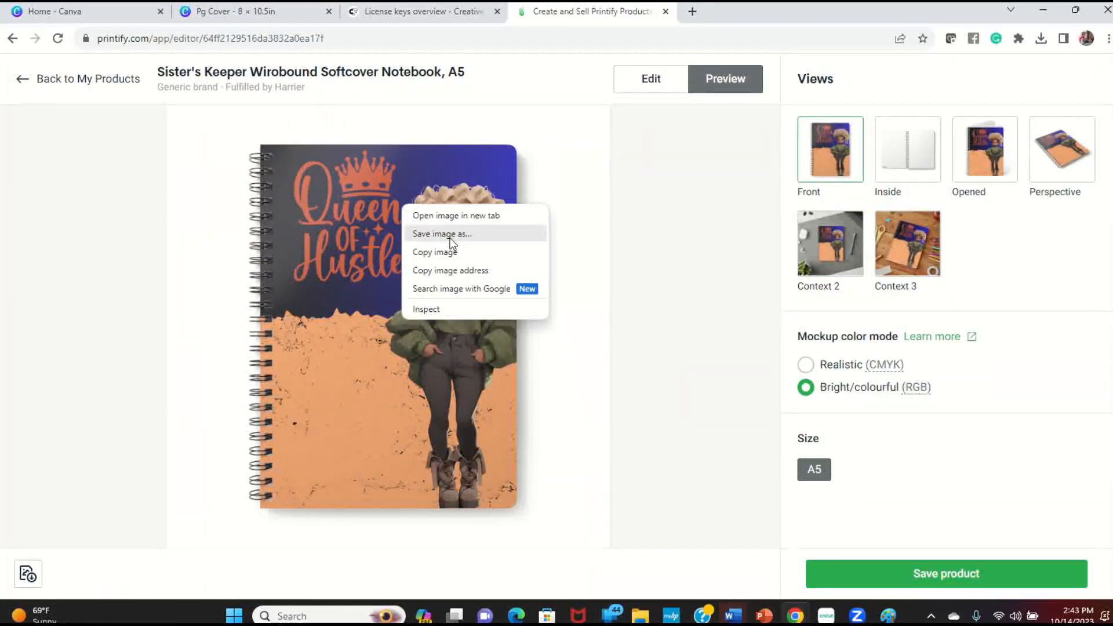
left_click(572, 200)
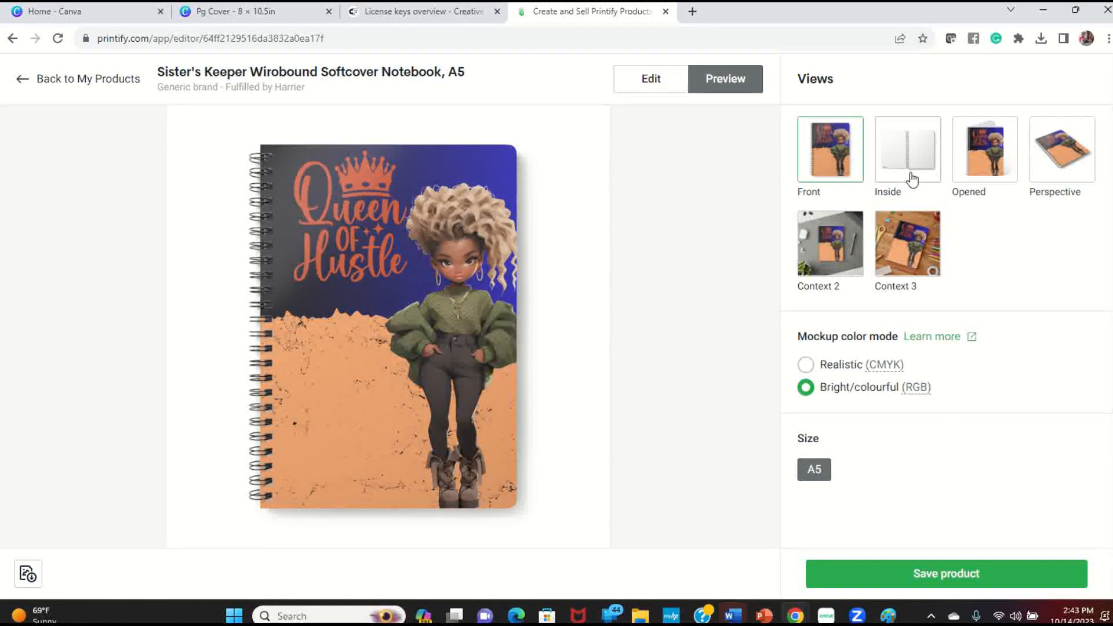
left_click(984, 165)
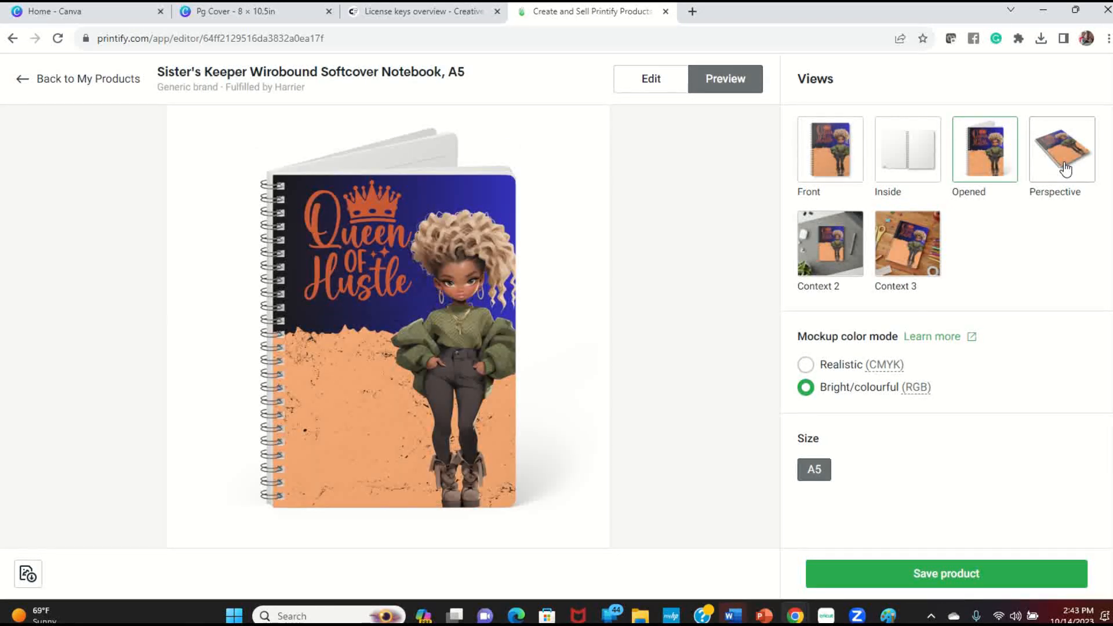
left_click(1072, 168)
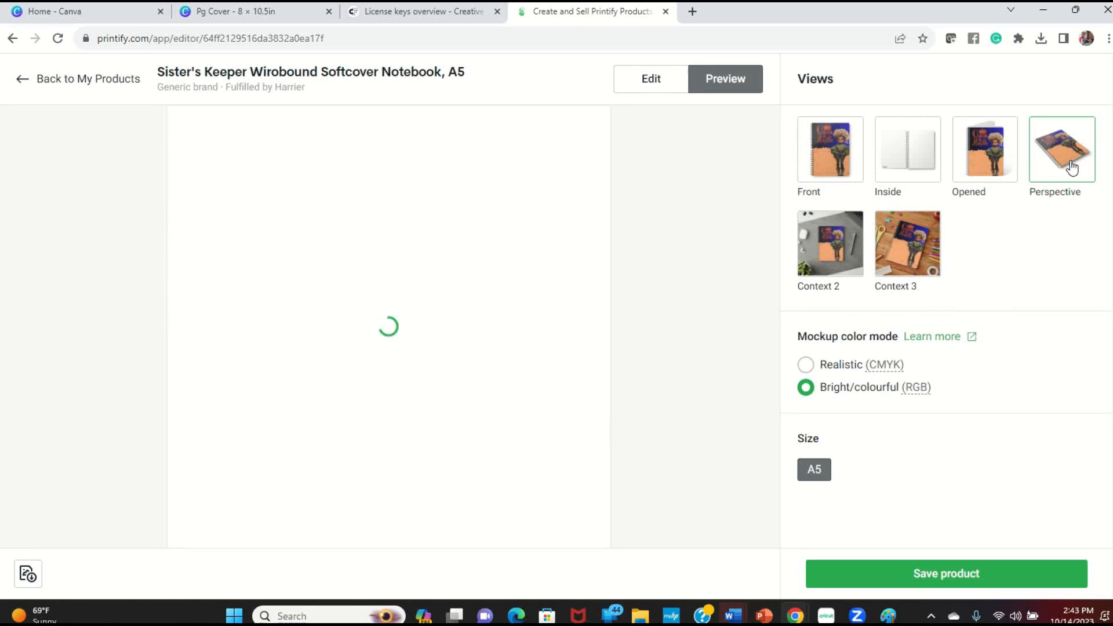
left_click(827, 259)
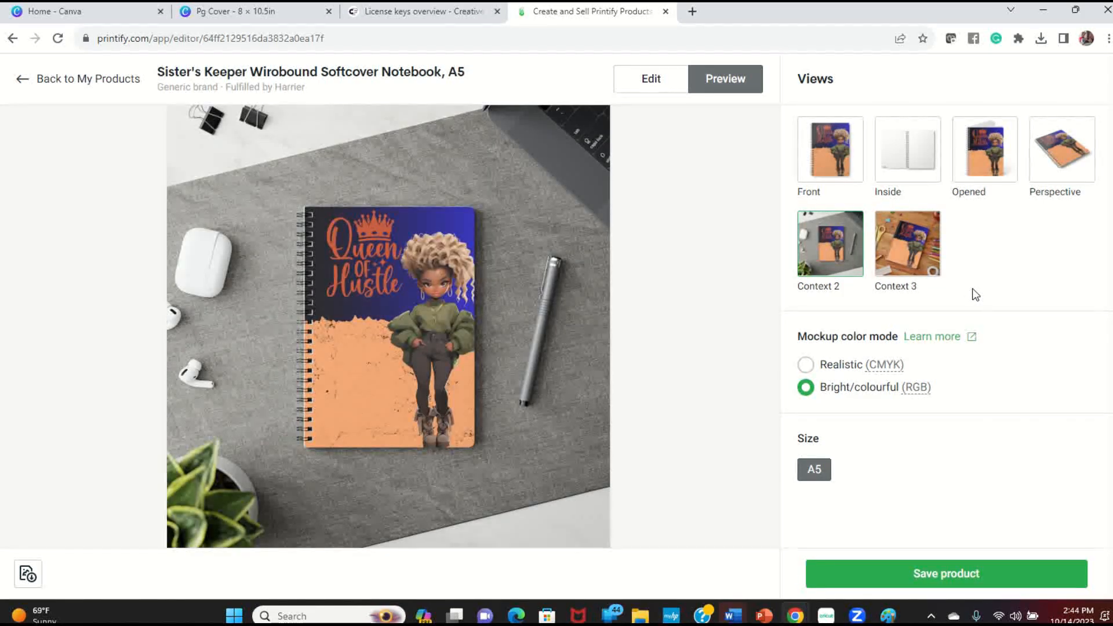
left_click(926, 236)
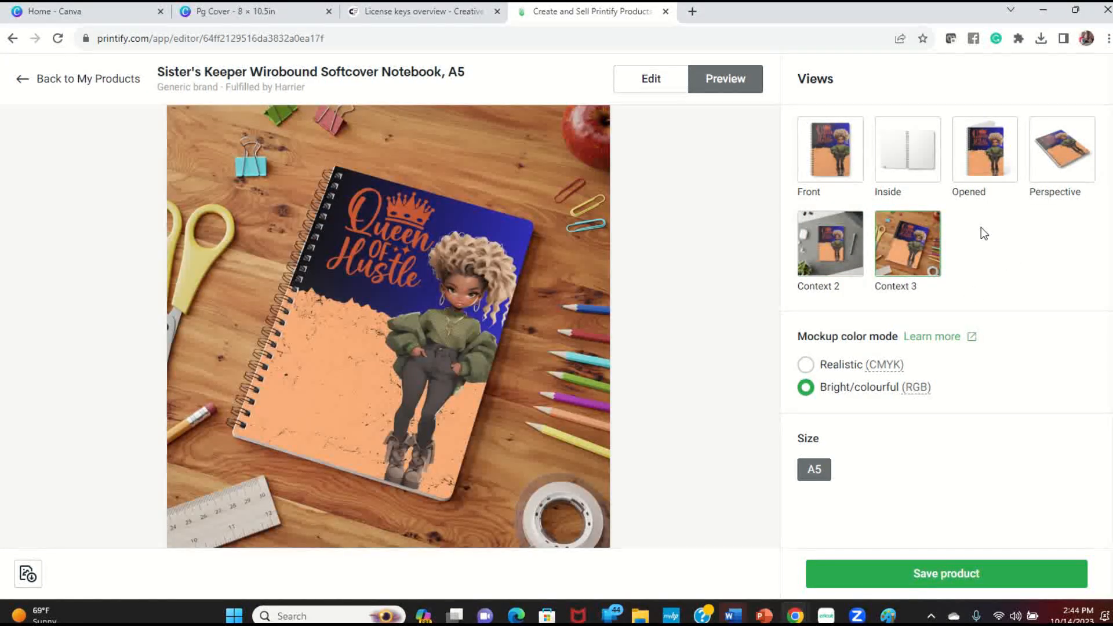
right_click(354, 261)
left_click(392, 287)
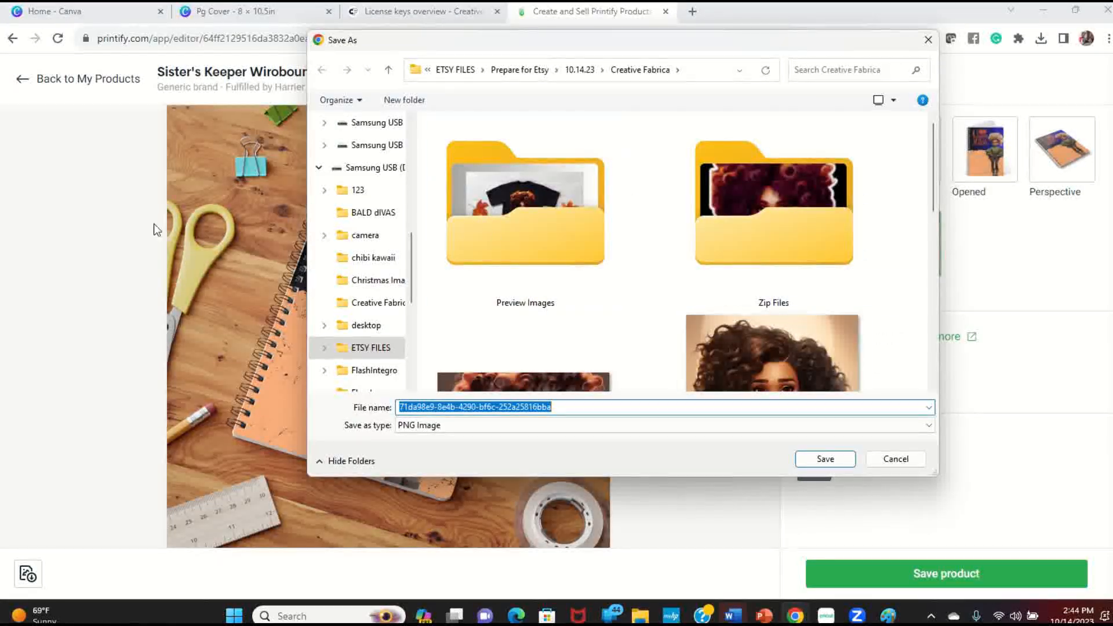
left_click(905, 462)
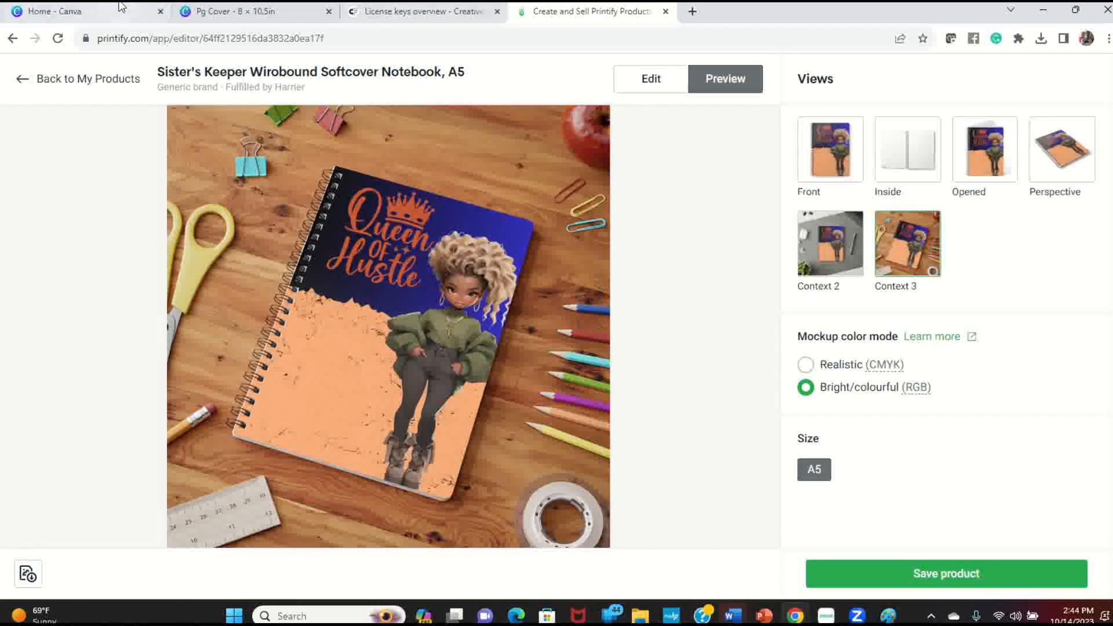
Switch to the Pg Cover design in Canva, go to page 7 and open the download settings.
left_click(229, 13)
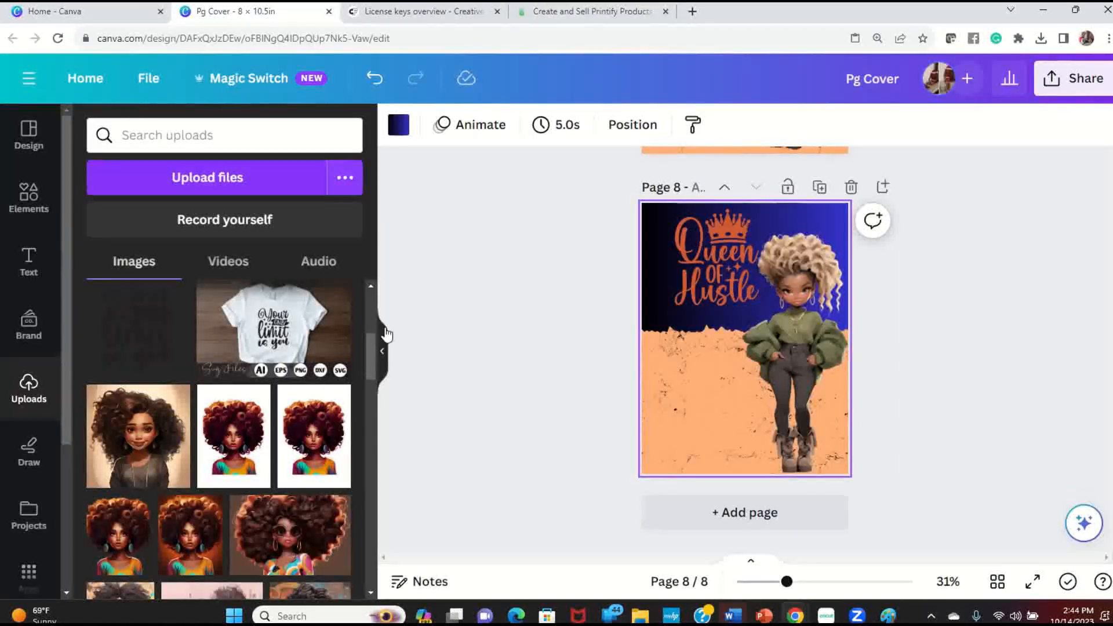
left_click(940, 303)
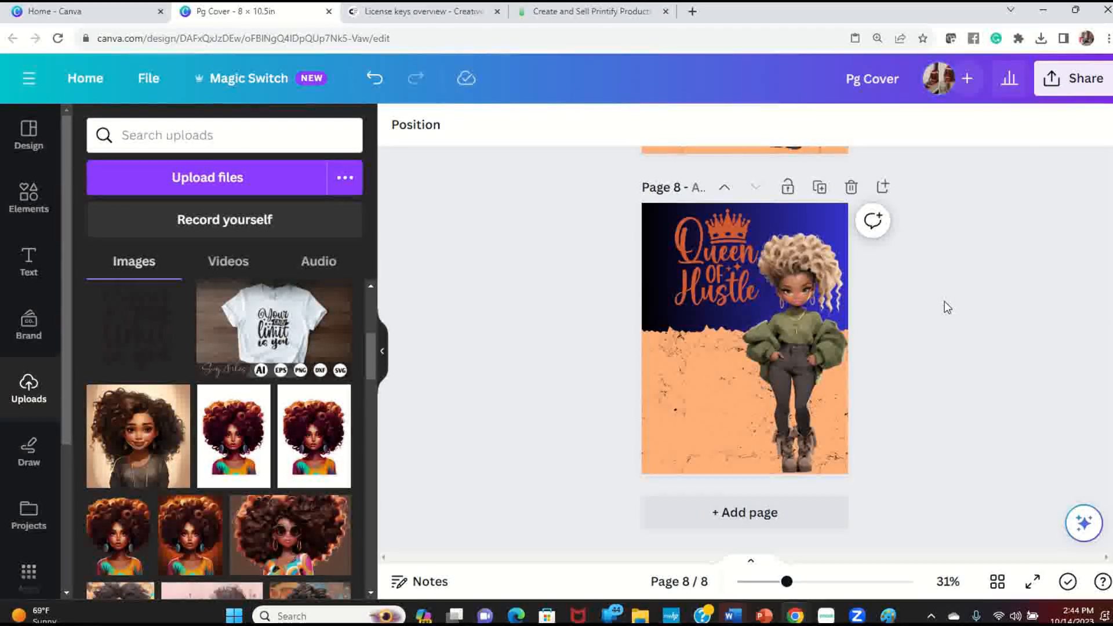
scroll(948, 308, "up", 5)
scroll(947, 308, "up", 2)
scroll(928, 302, "down", 1)
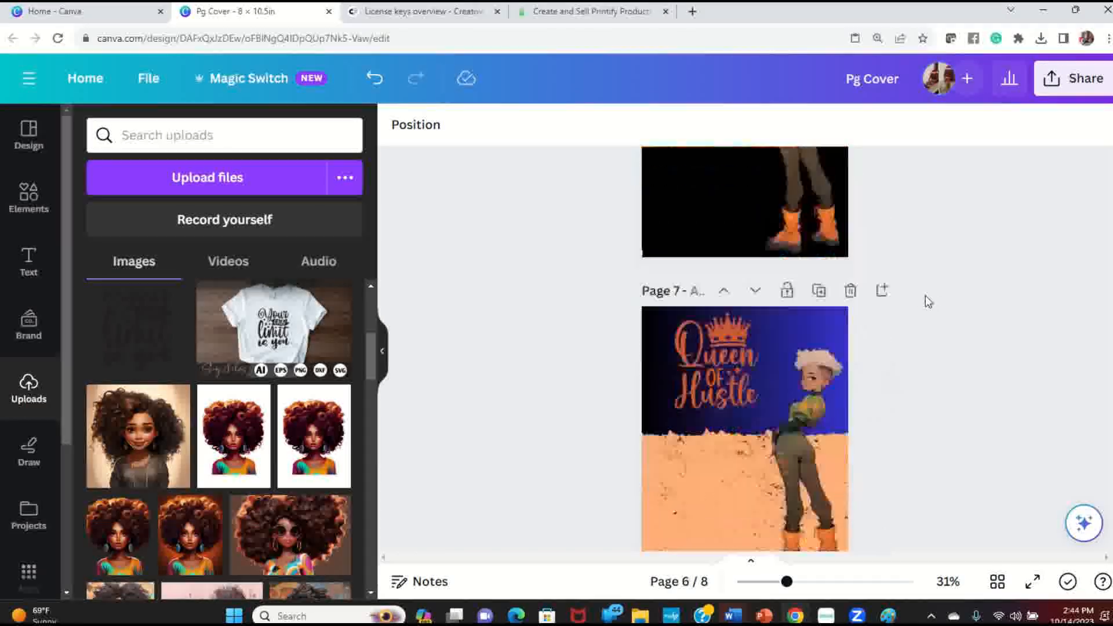
left_click(1094, 87)
scroll(971, 415, "down", 3)
left_click(964, 377)
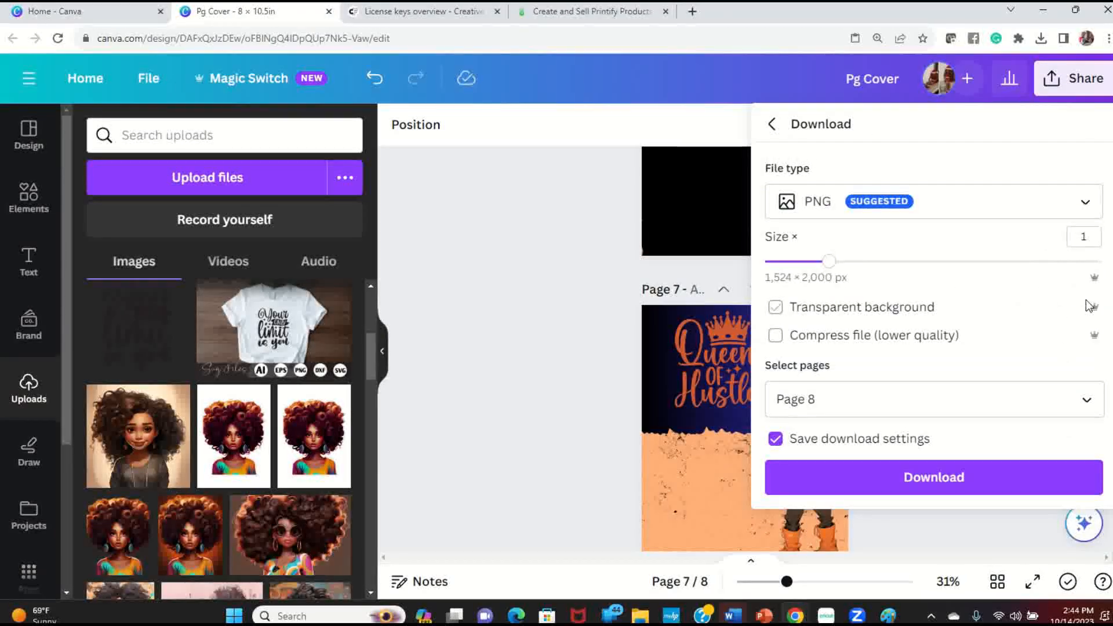
Clear the page selection, choose only page 7 and download it as a PNG.
left_click(1087, 400)
left_click(1074, 116)
left_click(1074, 117)
scroll(1040, 234, "down", 5)
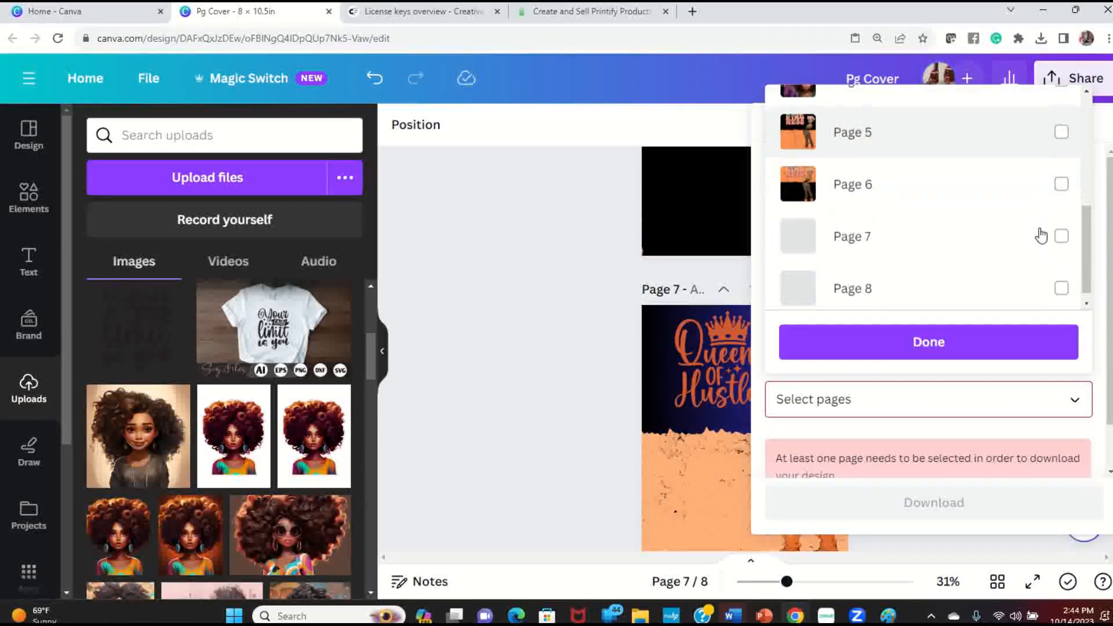
left_click(1060, 237)
left_click(959, 343)
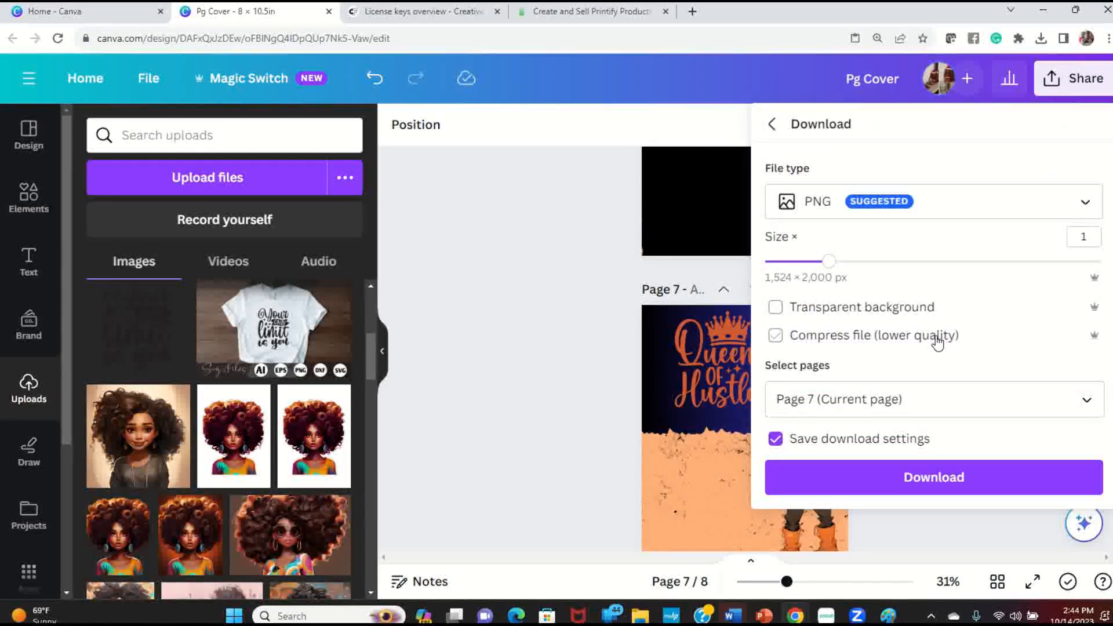
left_click(974, 475)
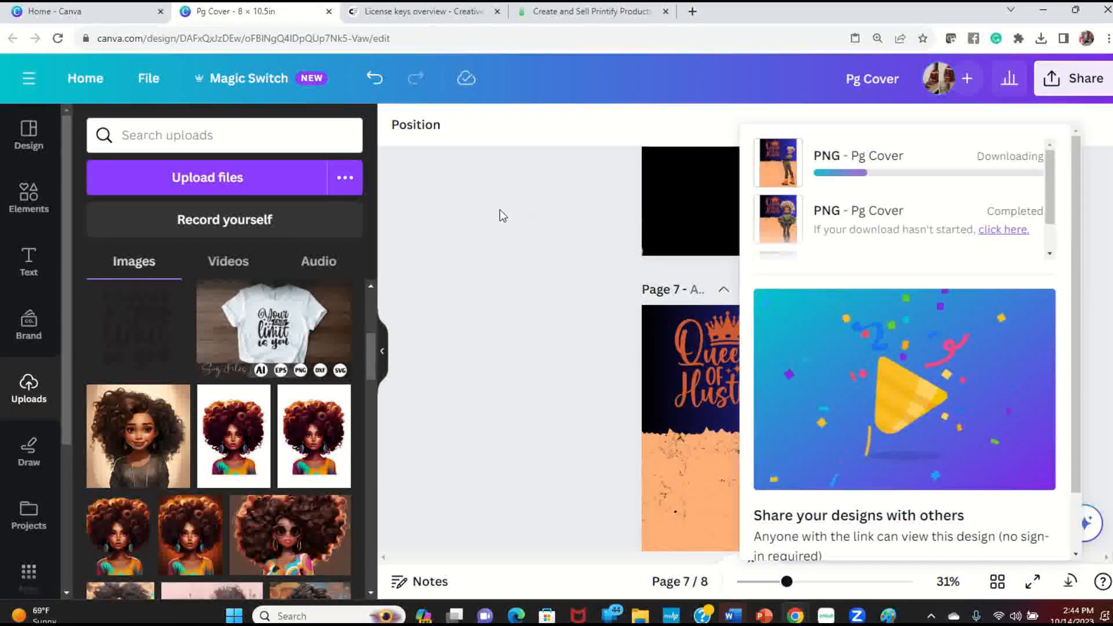
Switch to Printify and save the Context 3 mockup as a PNG image in the Creative Fabrica folder on the Samsung USB drive.
left_click(583, 12)
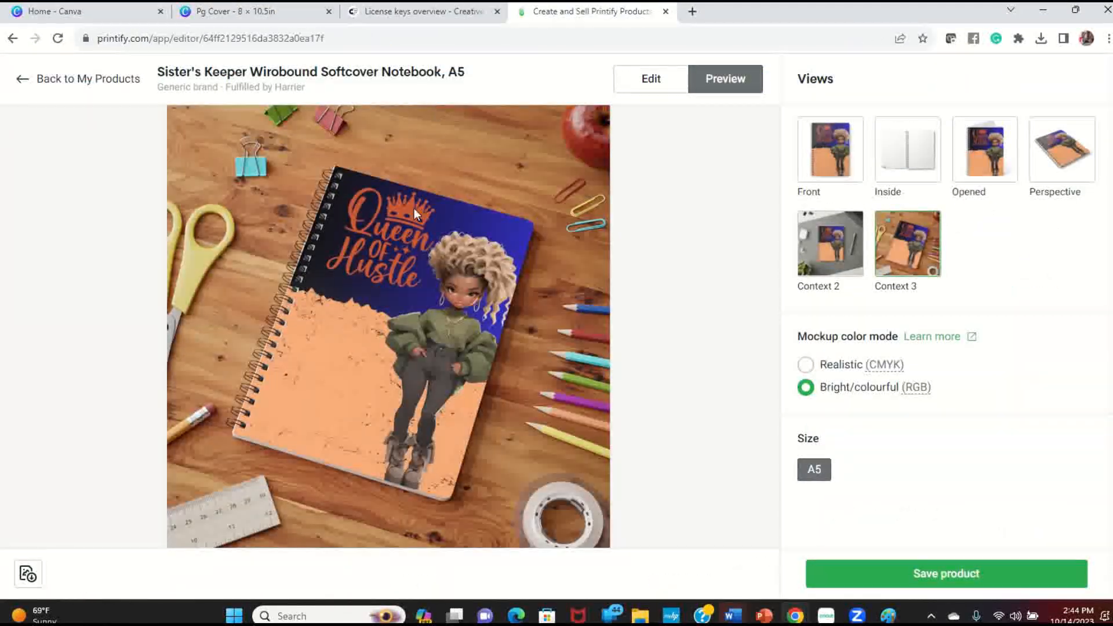
right_click(422, 248)
left_click(408, 179)
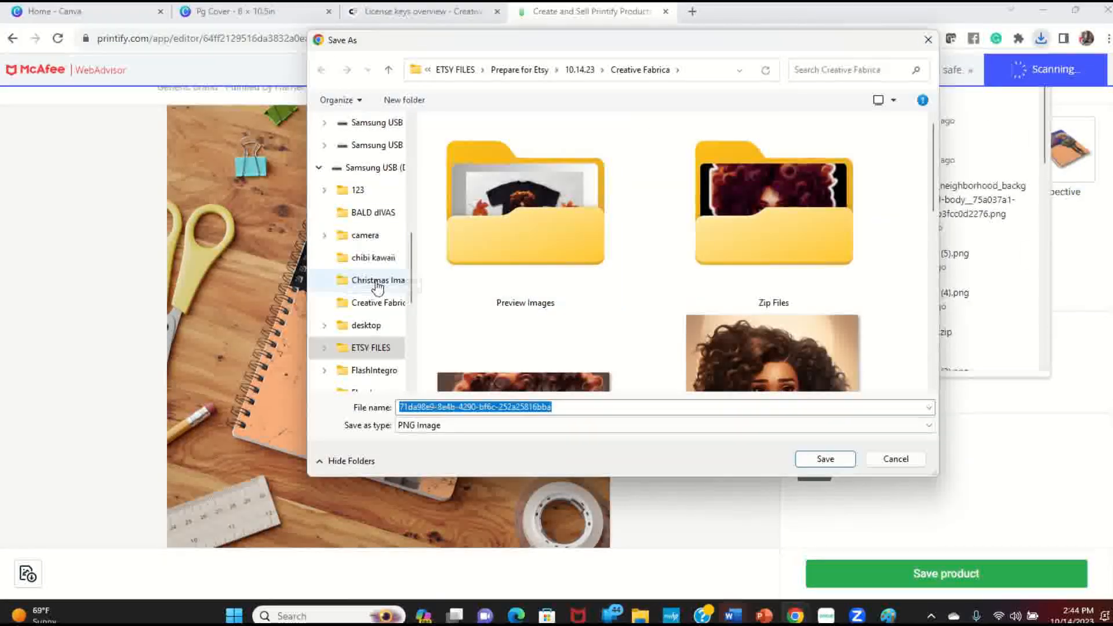
scroll(398, 356, "down", 1)
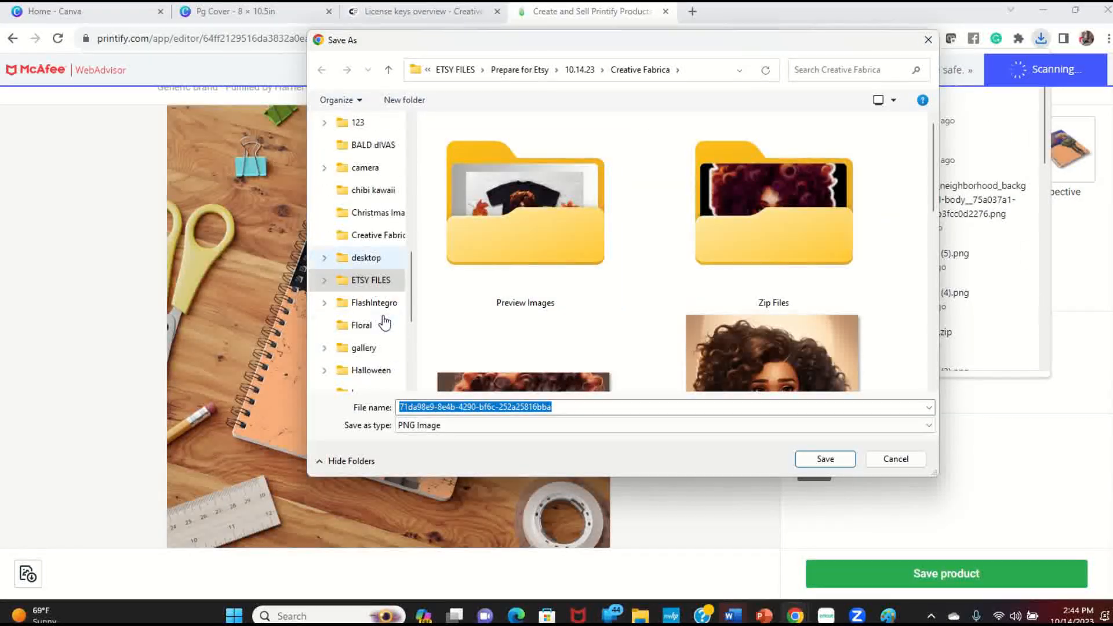
left_click(386, 247)
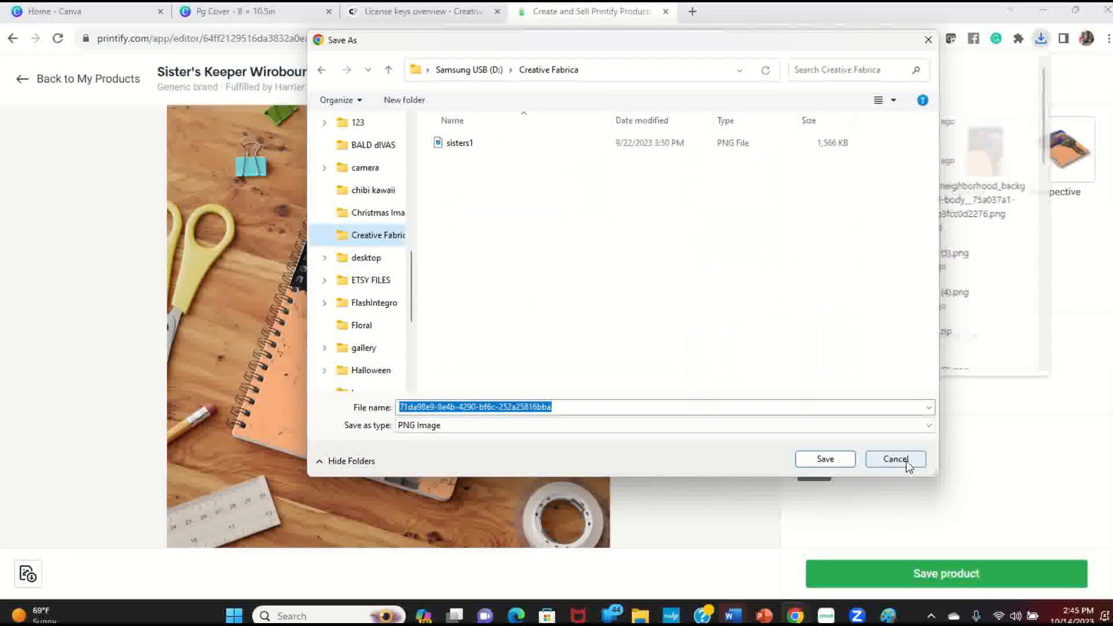
left_click(836, 460)
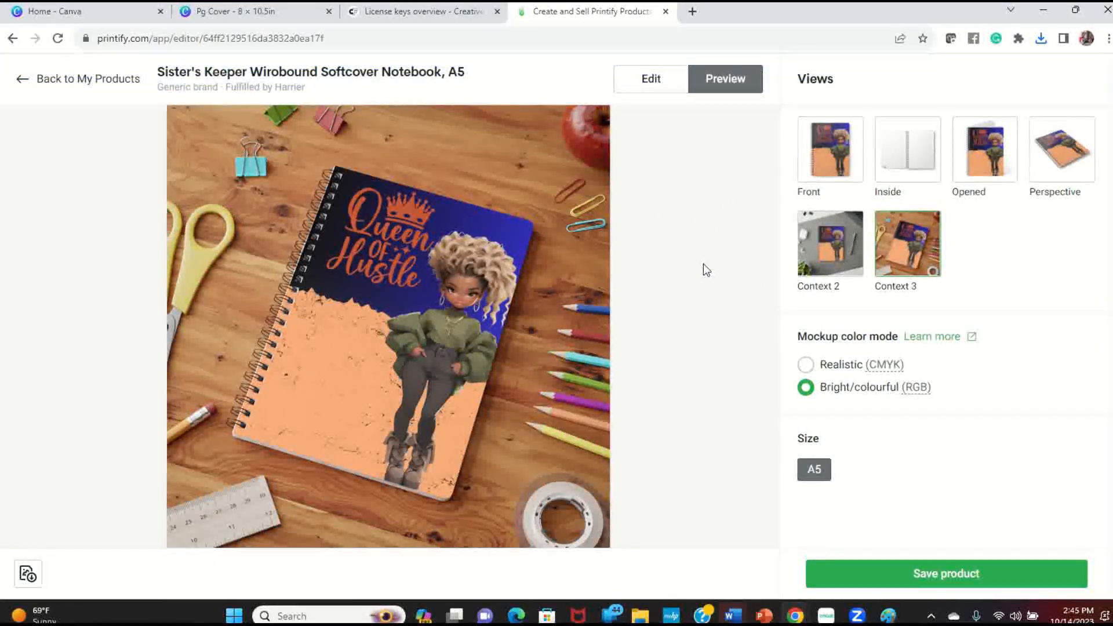
Return to editing the notebook and delete the Pg Cover (1) image from its cover.
left_click(661, 80)
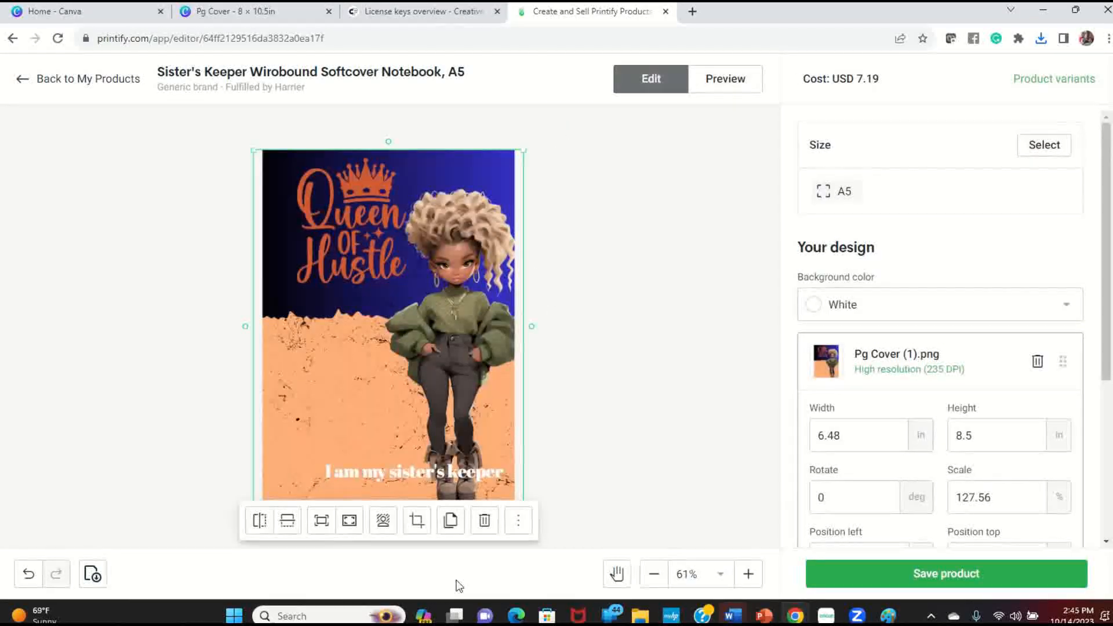
left_click(484, 520)
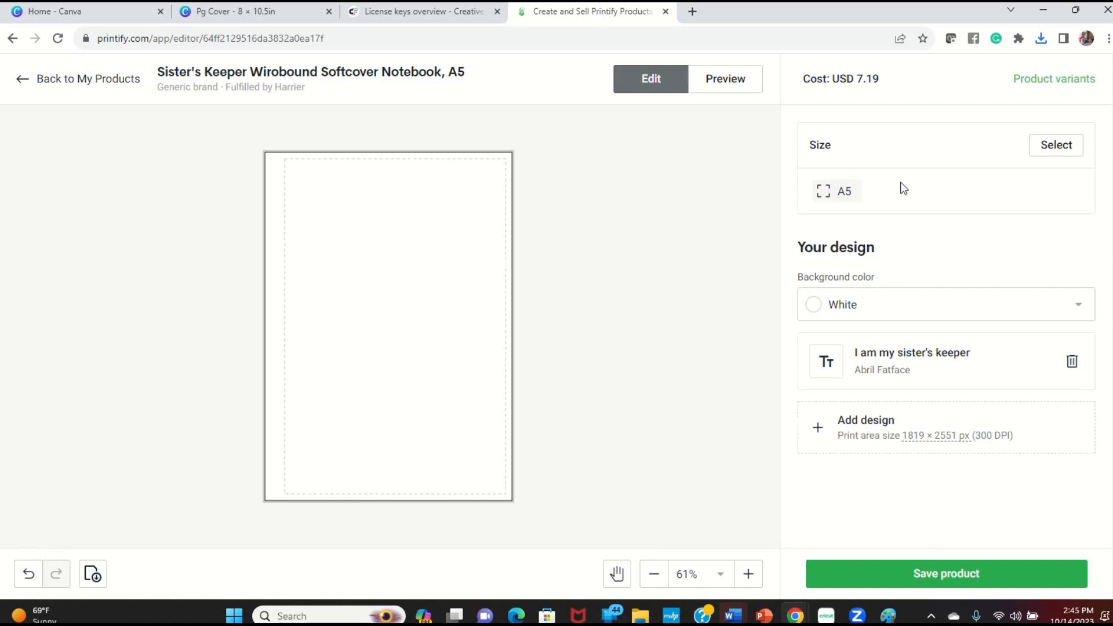
Add the Pg Cover (2) image from the Downloads folder to the notebook cover and make it fill the placeholder.
left_click(853, 421)
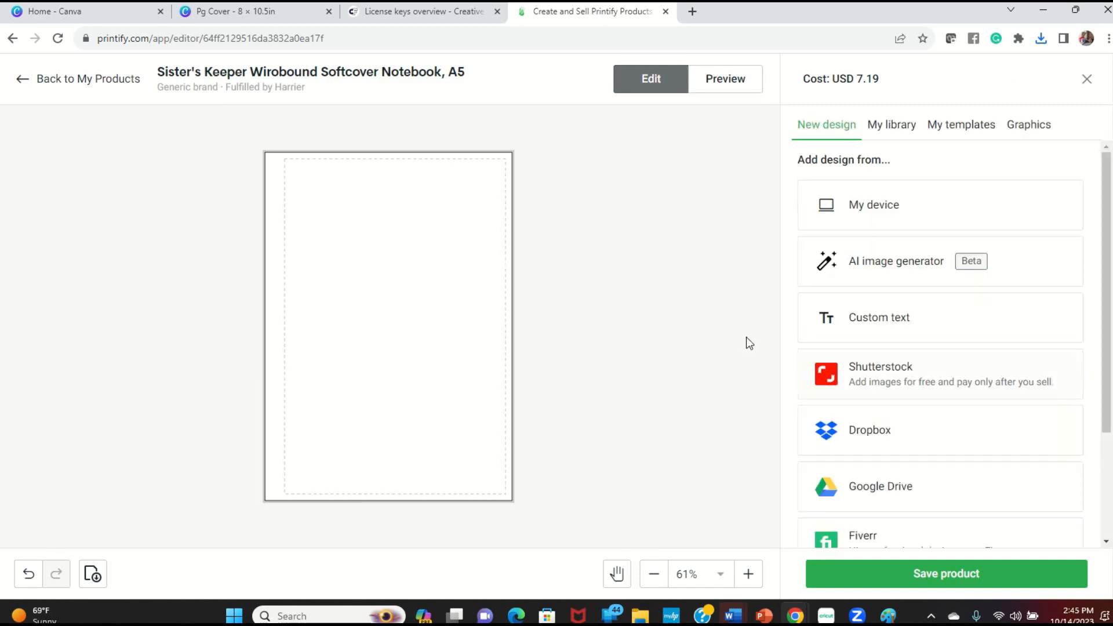
left_click(845, 206)
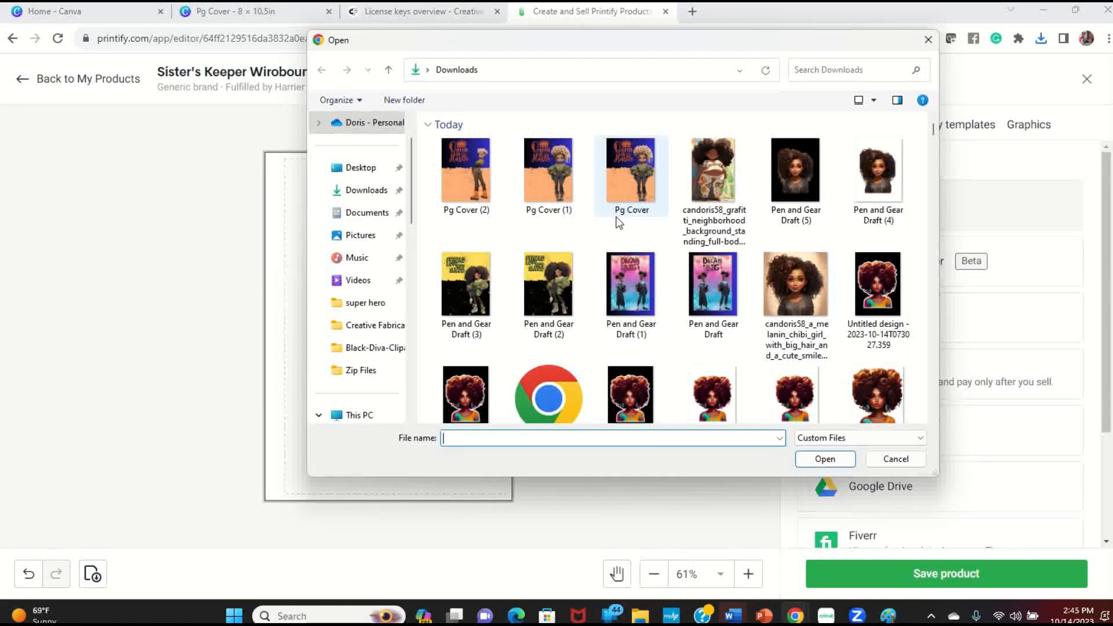
left_click(473, 173)
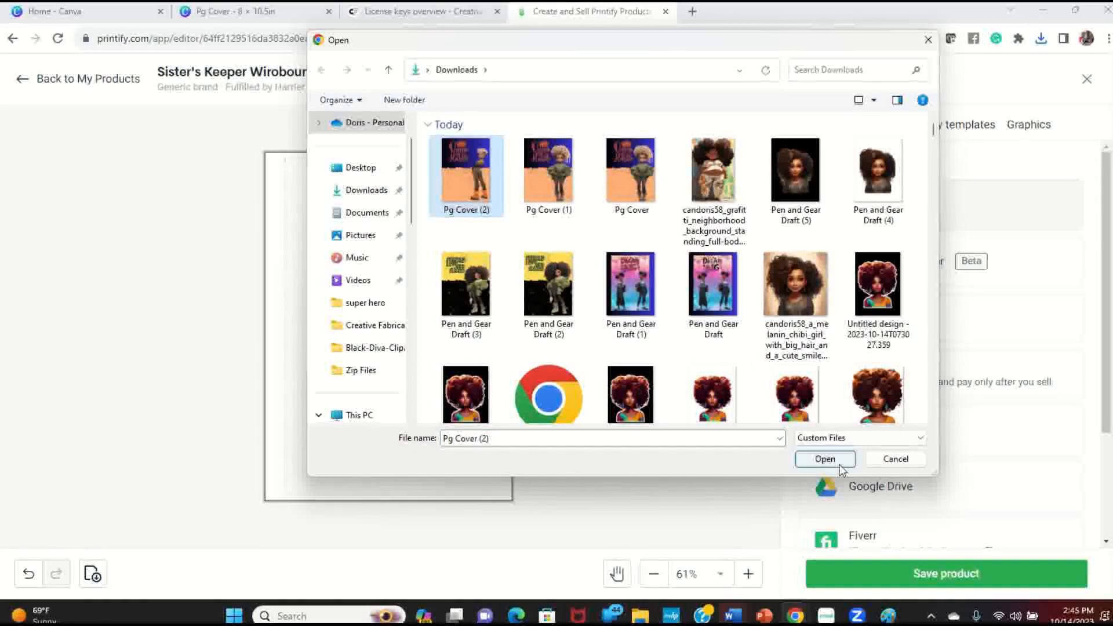
left_click(825, 459)
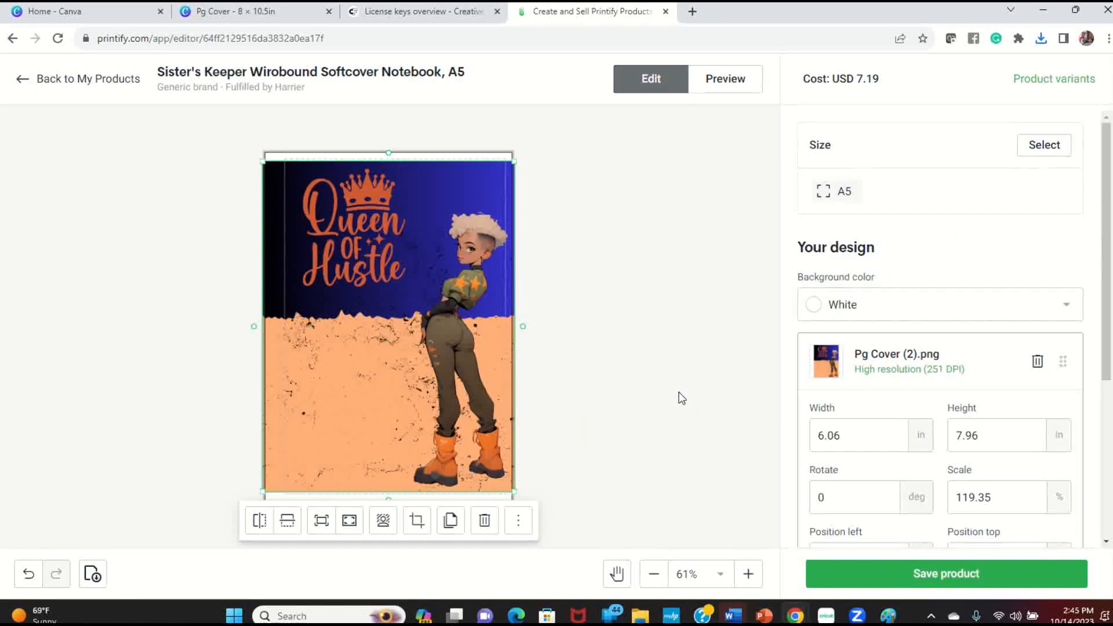
left_click(350, 522)
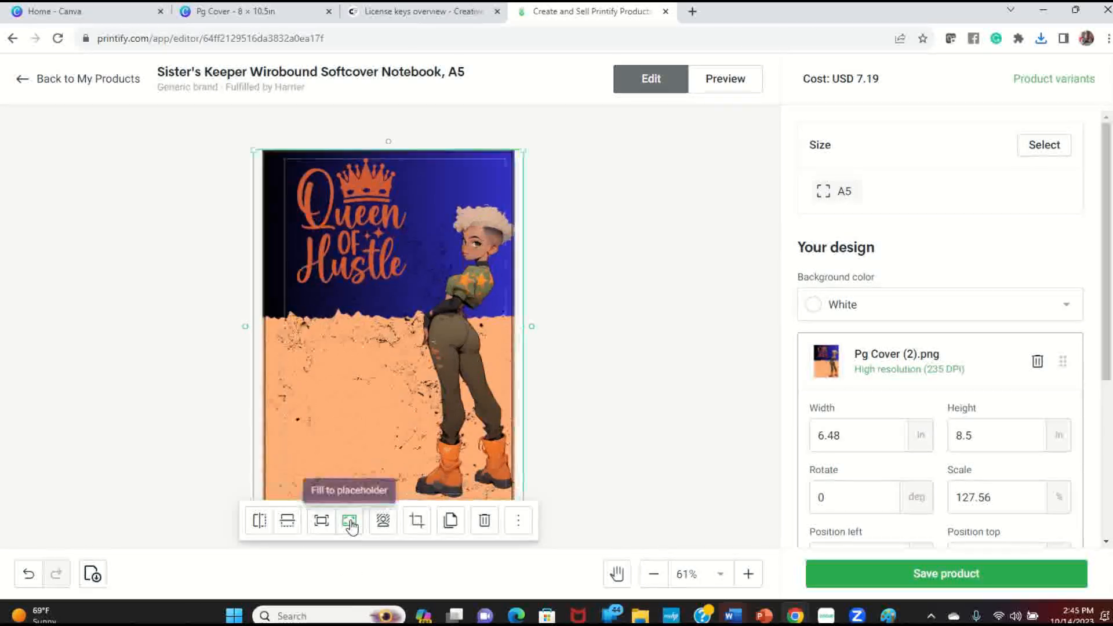
Preview the notebook in the Opened view and save that mockup as a PNG image in the Creative Fabrica folder.
left_click(731, 84)
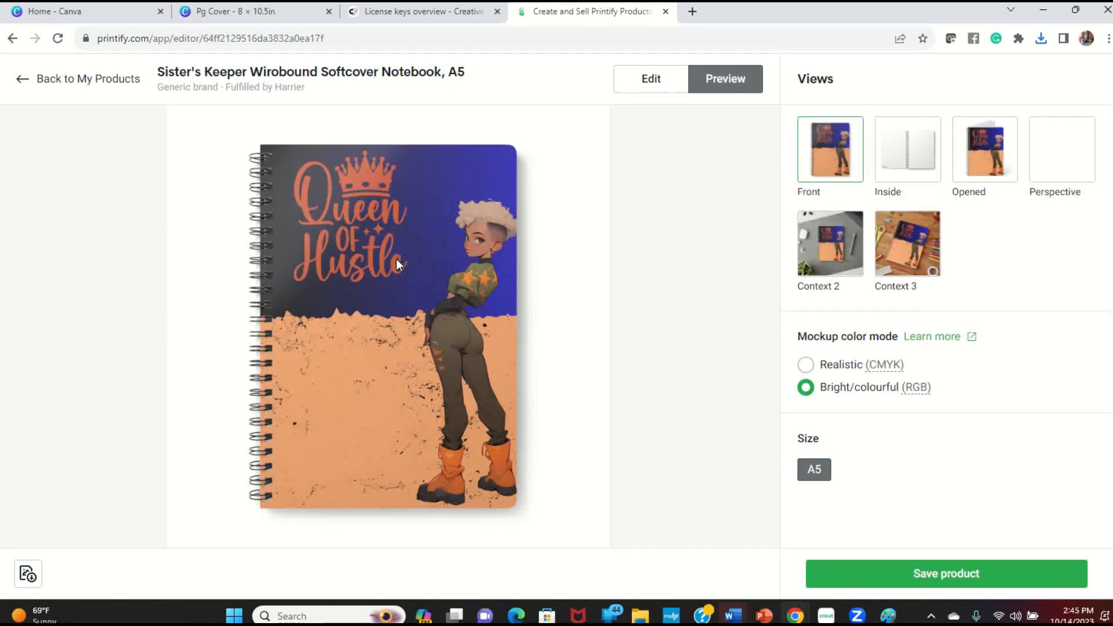
left_click(993, 164)
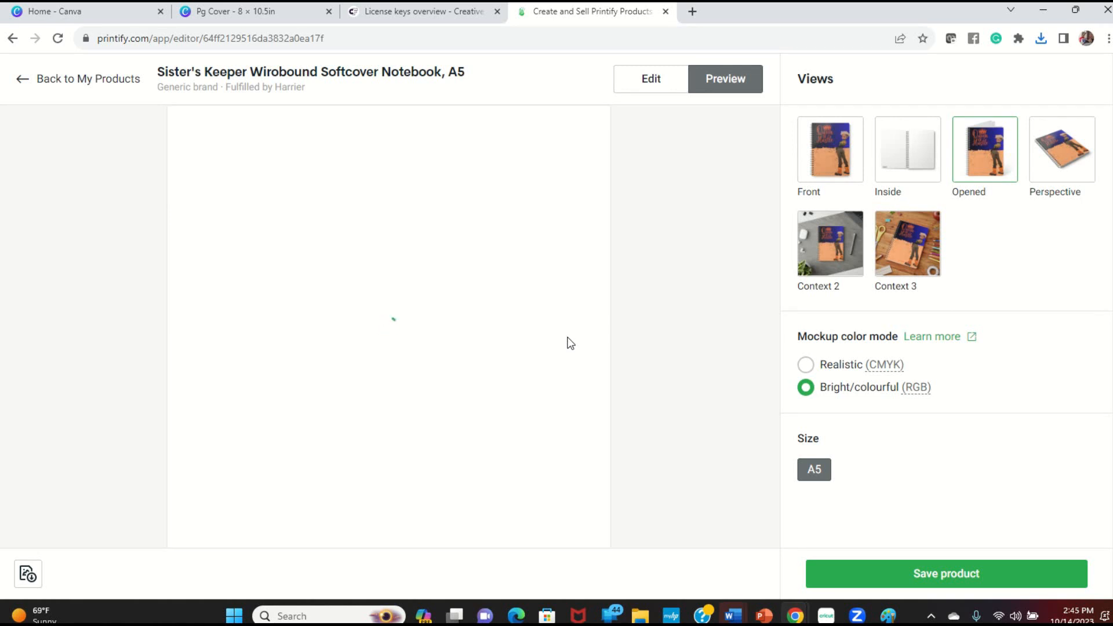
right_click(336, 238)
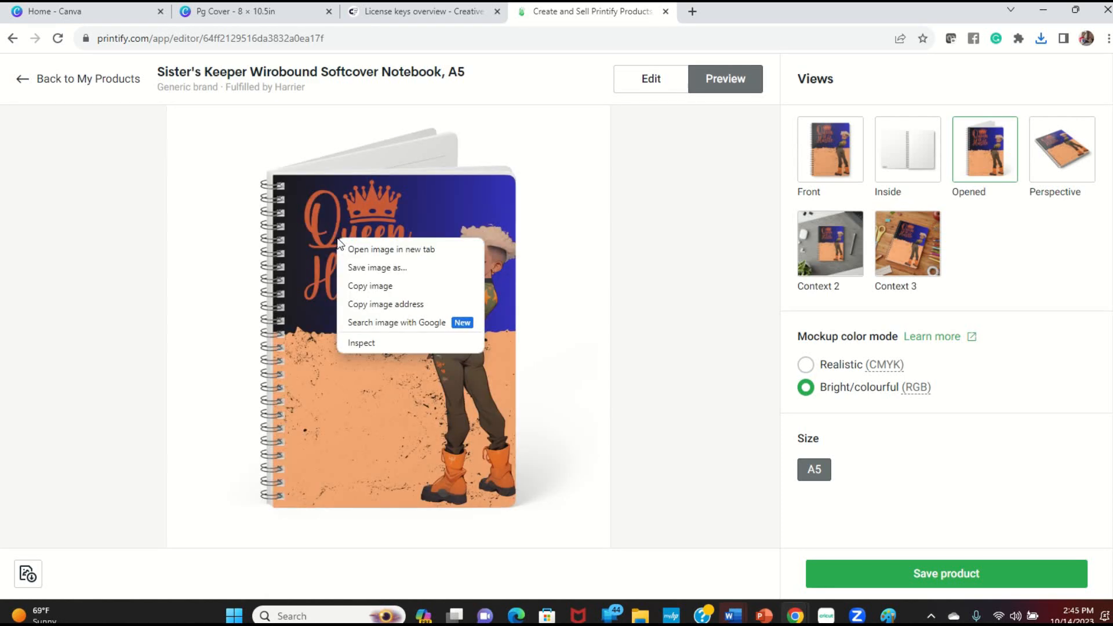
left_click(360, 269)
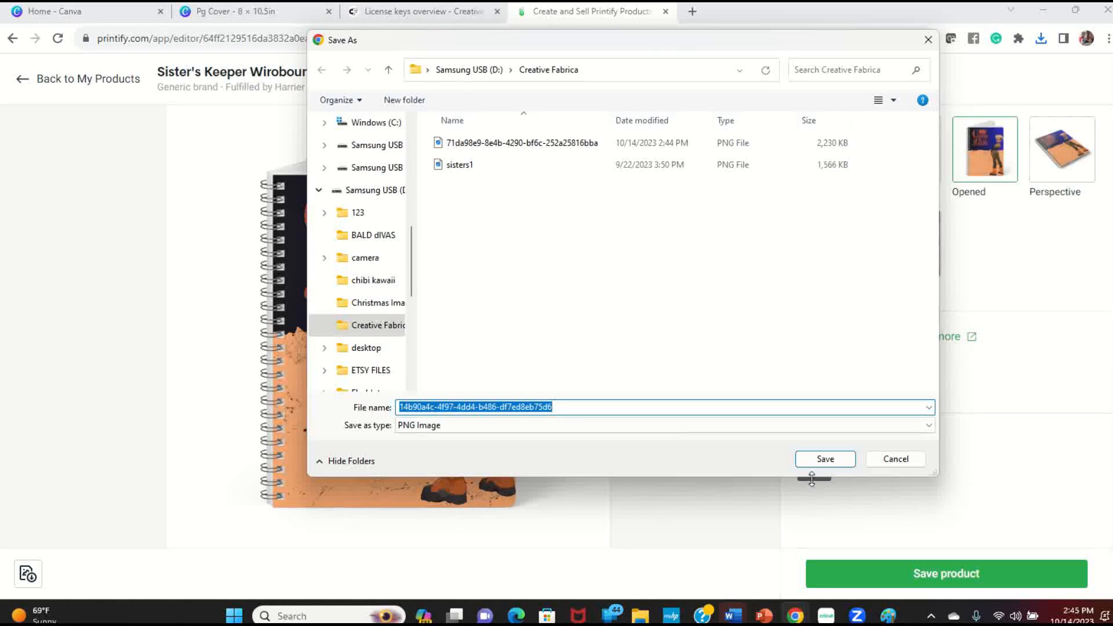
left_click(824, 457)
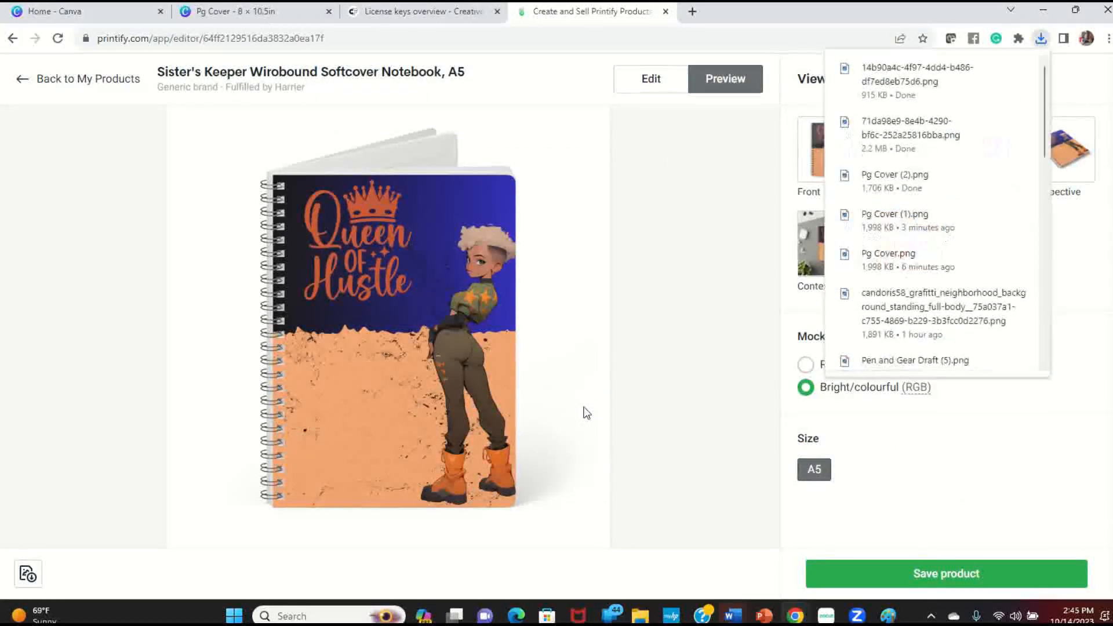
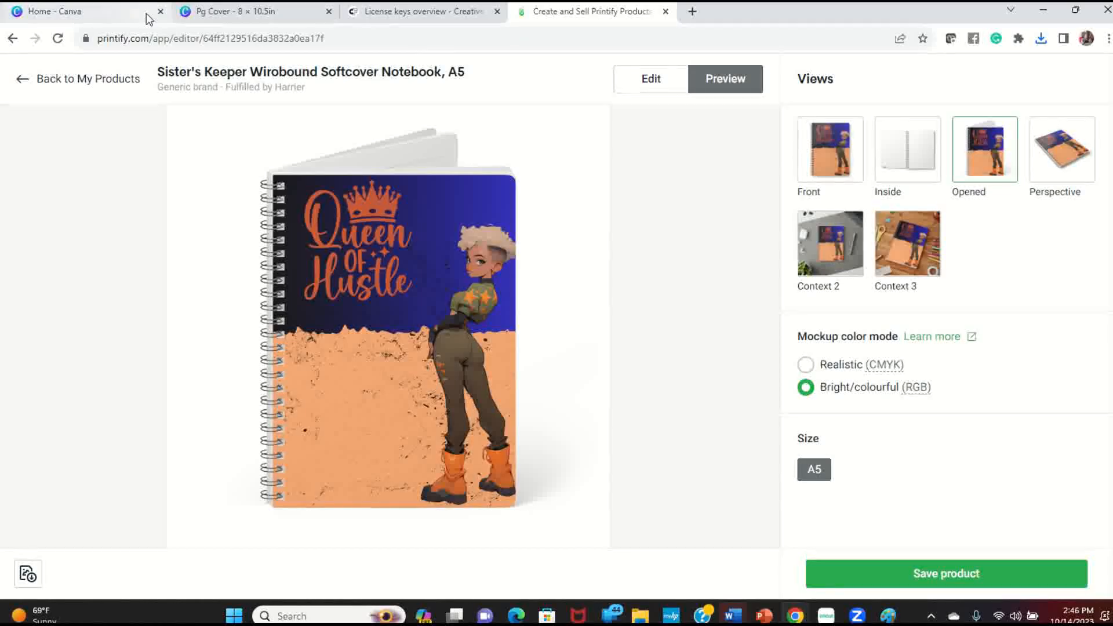
Switch to the Pg Cover design in Canva, view its Queen of Hustle cover full screen and return to the editor.
left_click(244, 11)
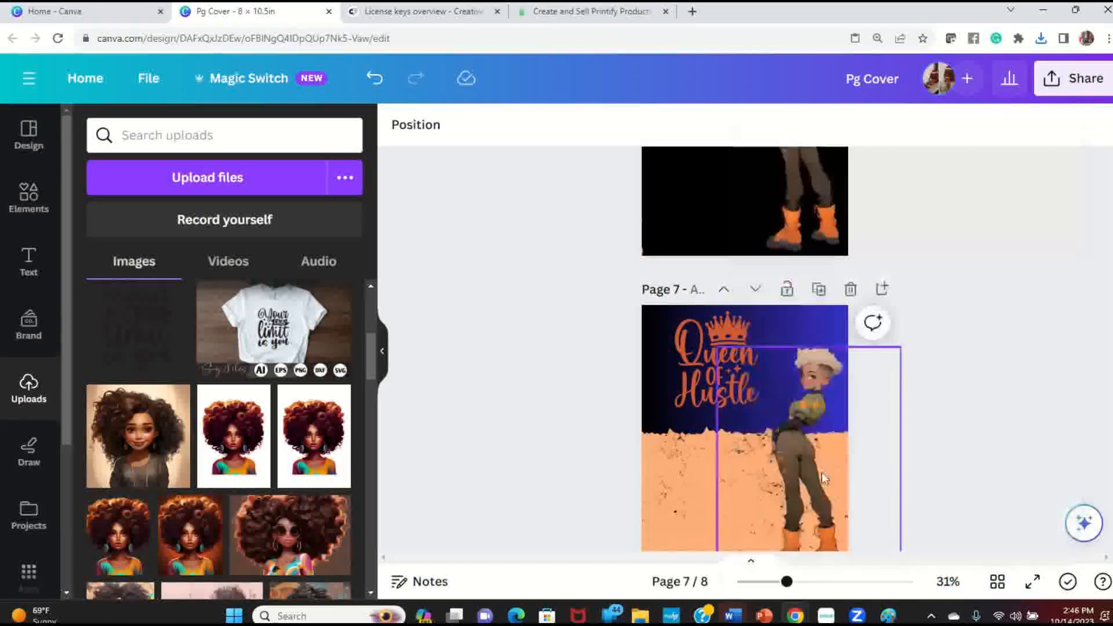
left_click(1033, 581)
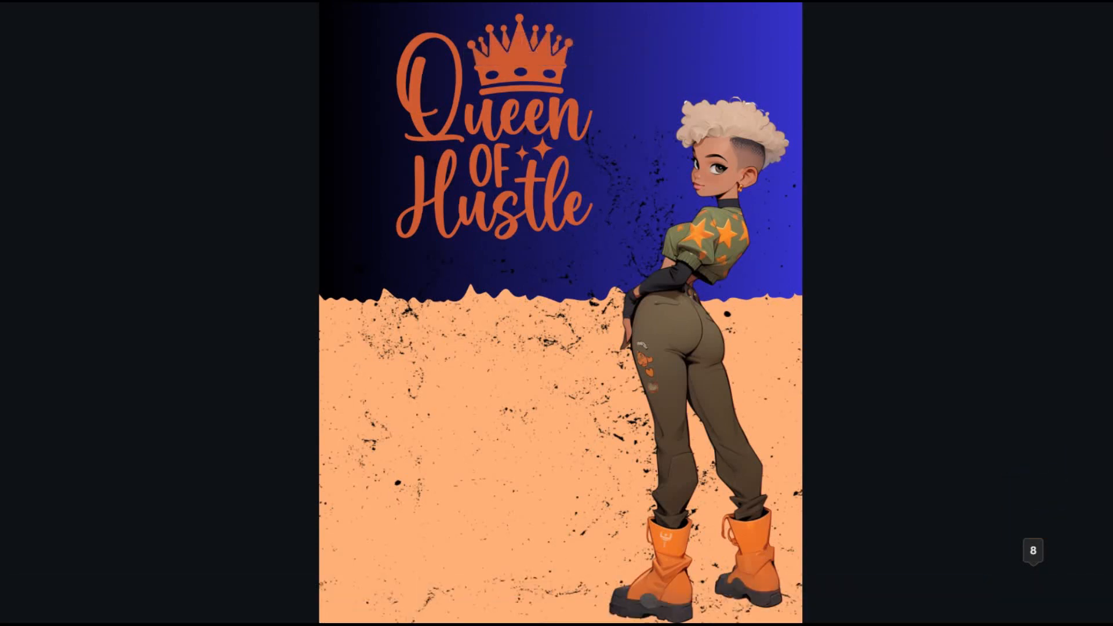
key("Escape")
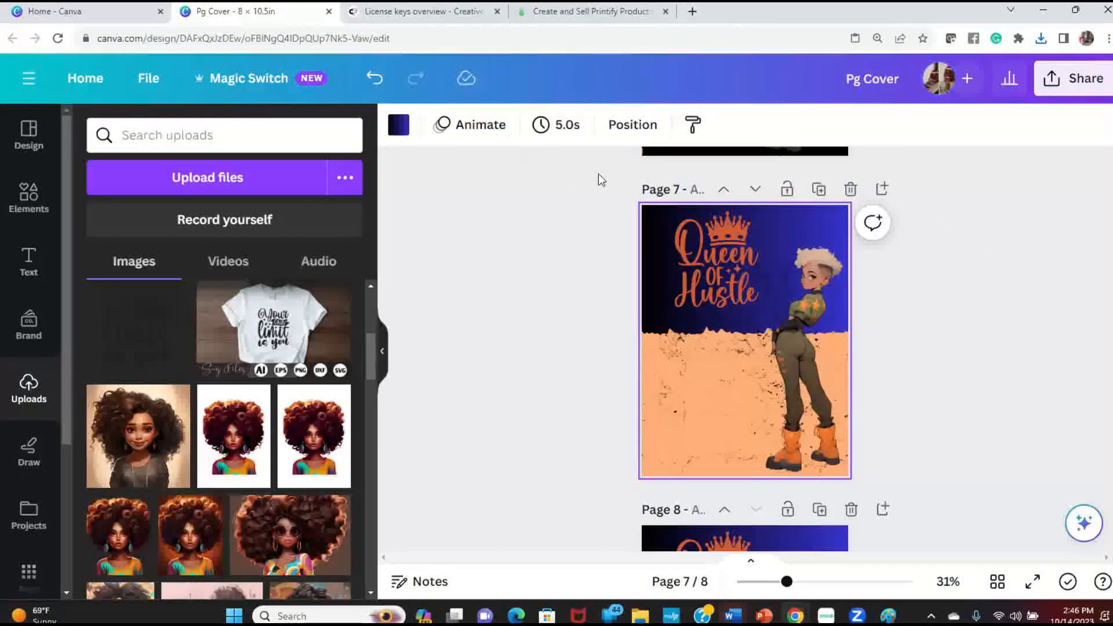
Switch to Printify, return to the product list and open the Rustic Cowgirl Charm 11 oz Coffee Mug design for editing.
left_click(622, 18)
left_click(81, 79)
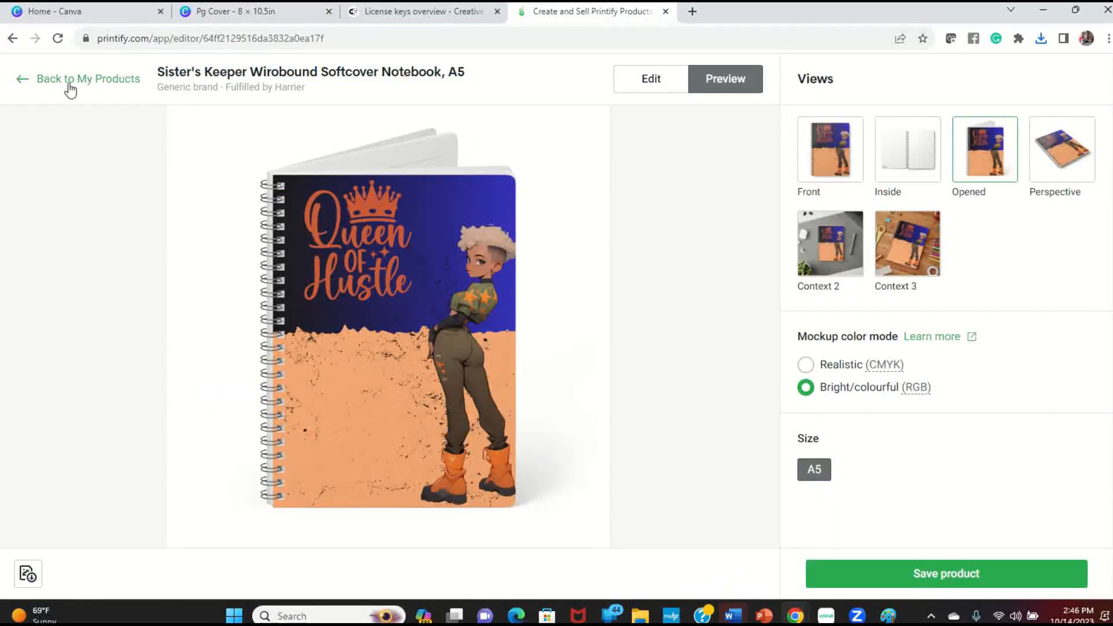
left_click(86, 226)
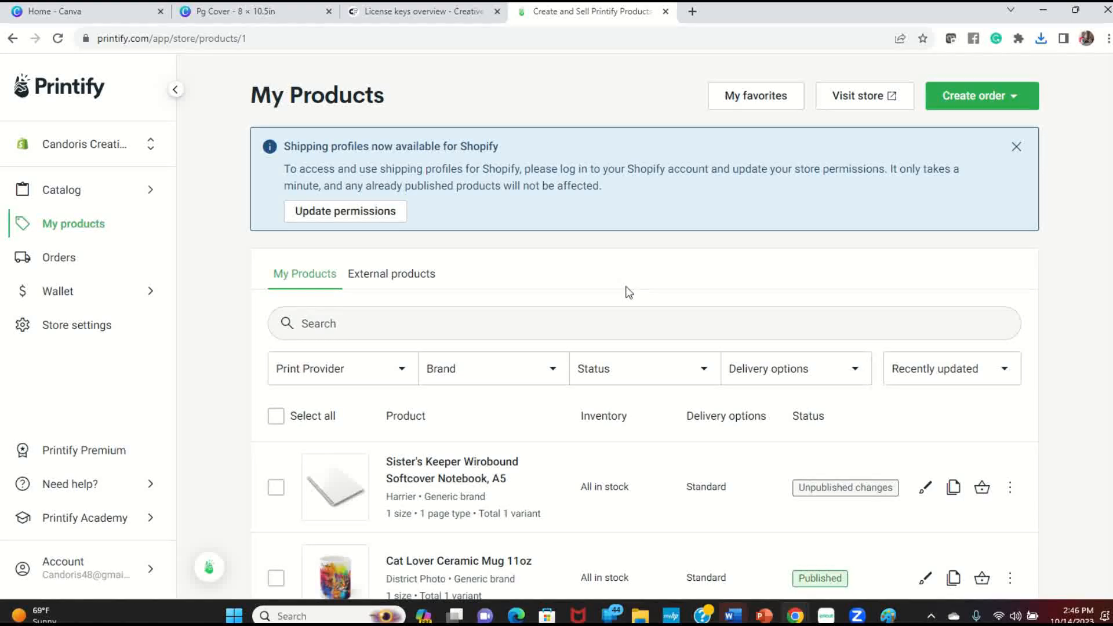
scroll(629, 313, "down", 6)
scroll(638, 338, "down", 2)
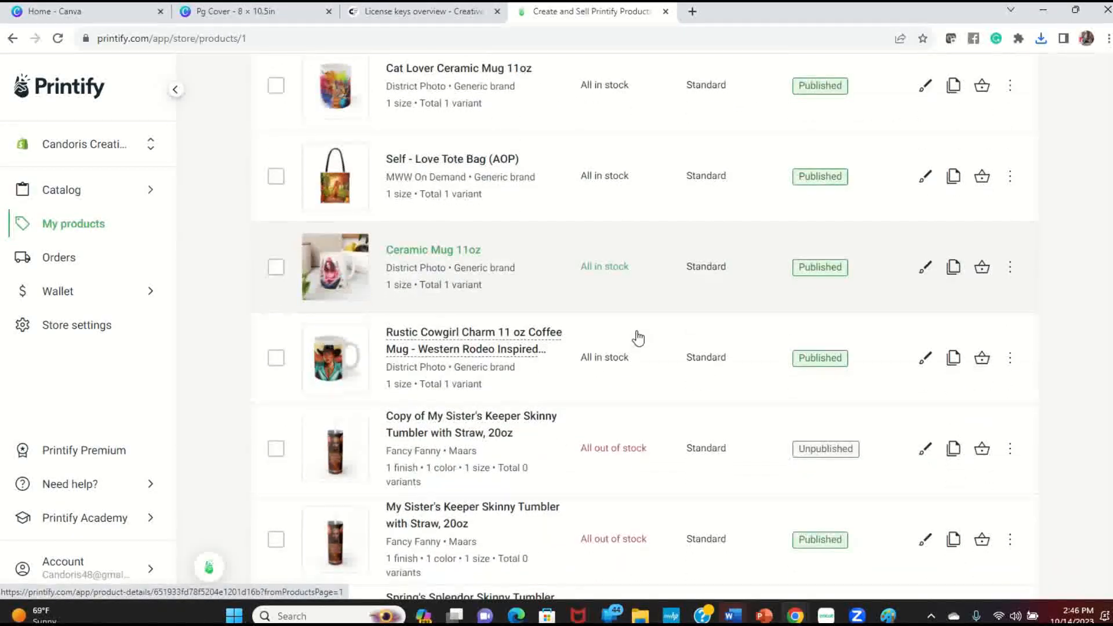
left_click(529, 339)
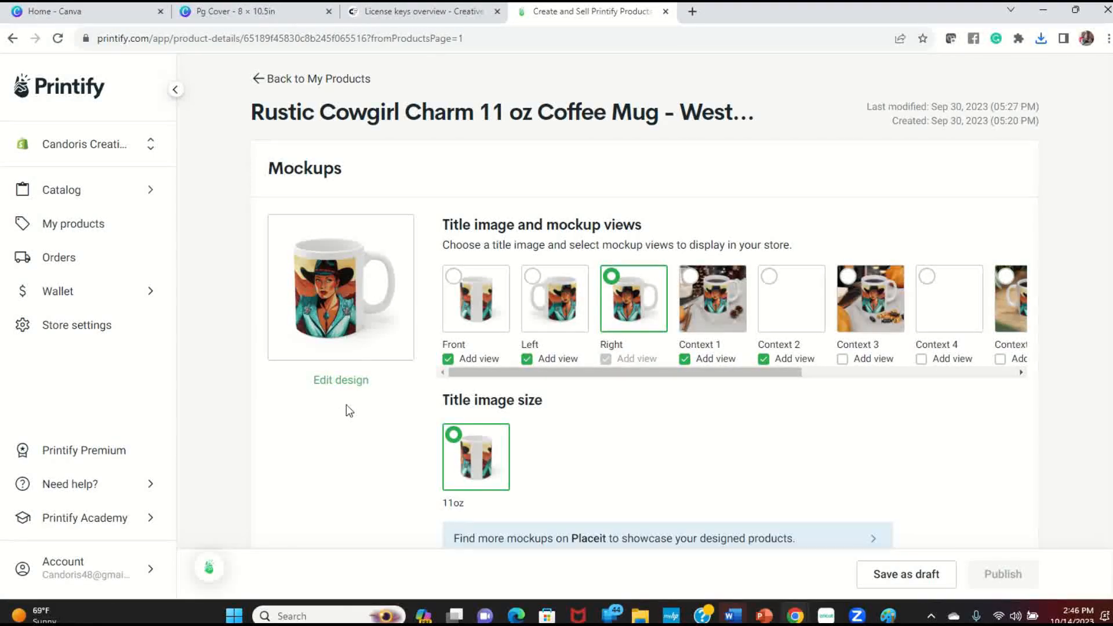
left_click(346, 381)
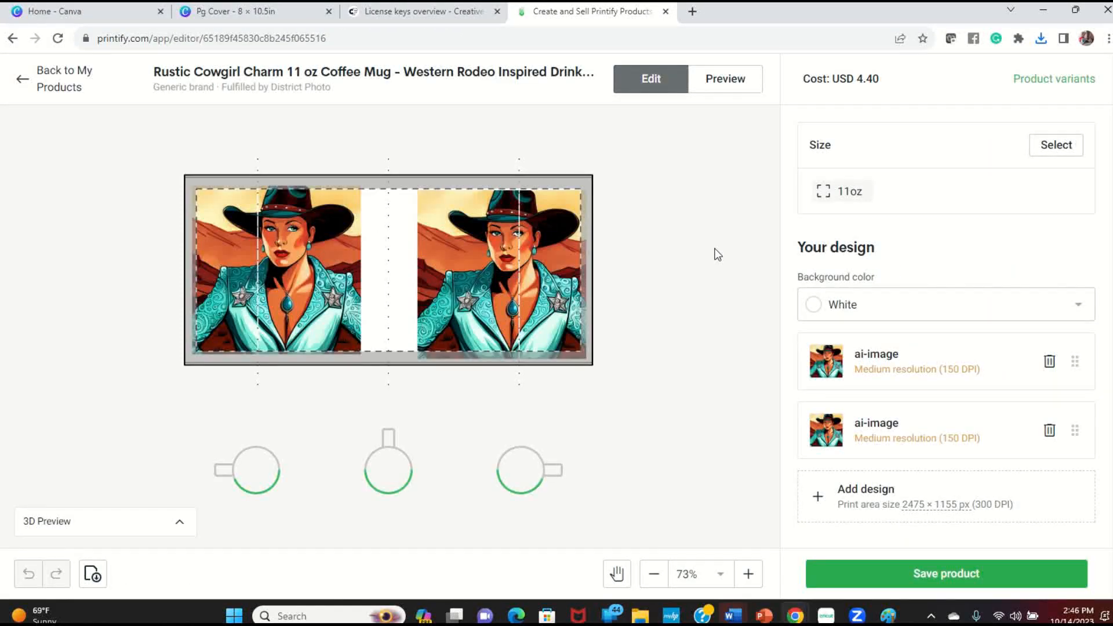
Delete both cowgirl ai-image designs from the mug's print area.
left_click(540, 283)
left_click(600, 398)
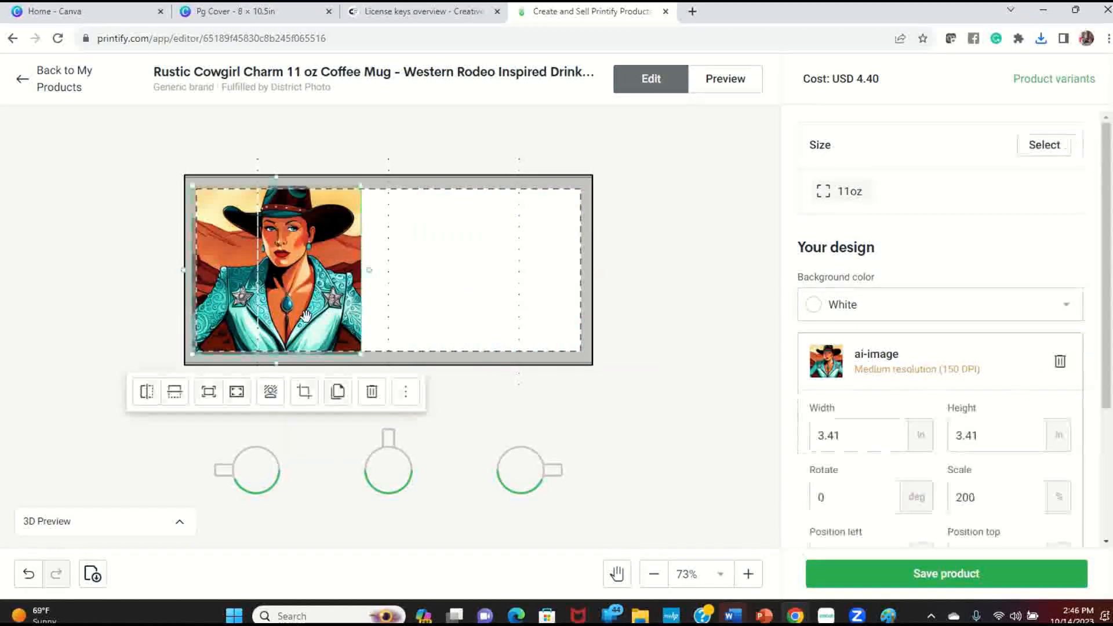
left_click(372, 391)
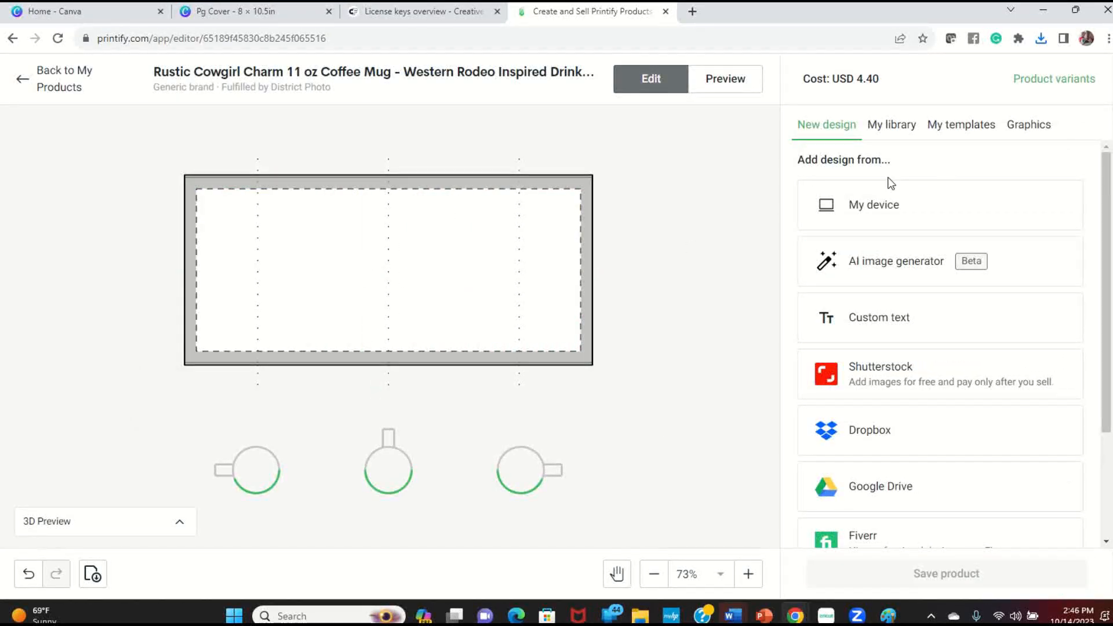
Add the Pg Cover (2) image from the Downloads folder to the mug and place it at the print area's left end.
left_click(508, 298)
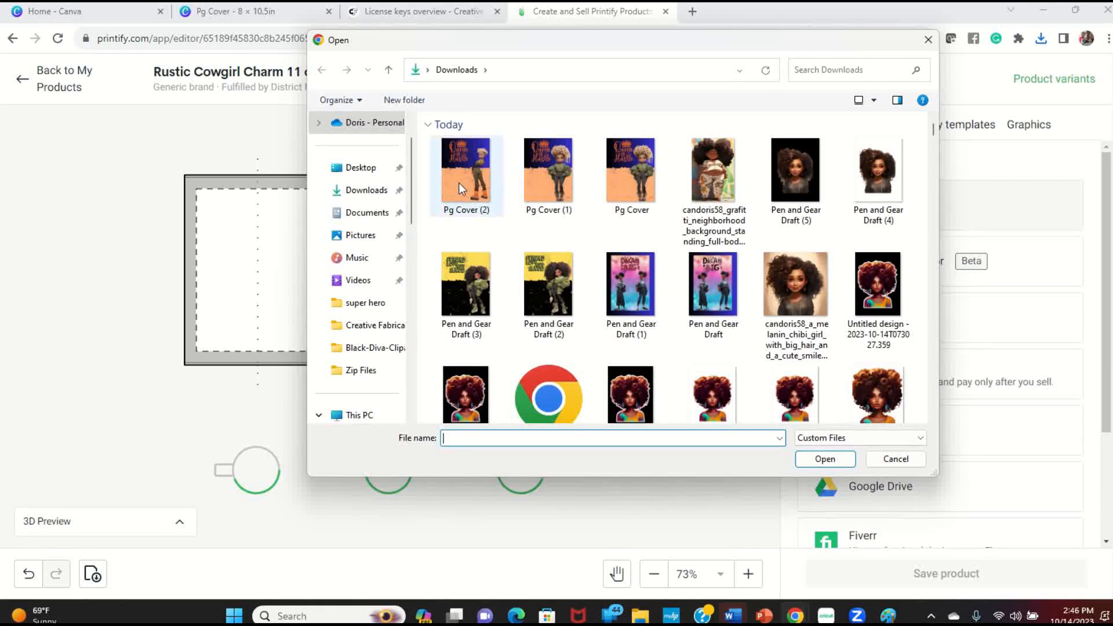
left_click(487, 190)
left_click(839, 461)
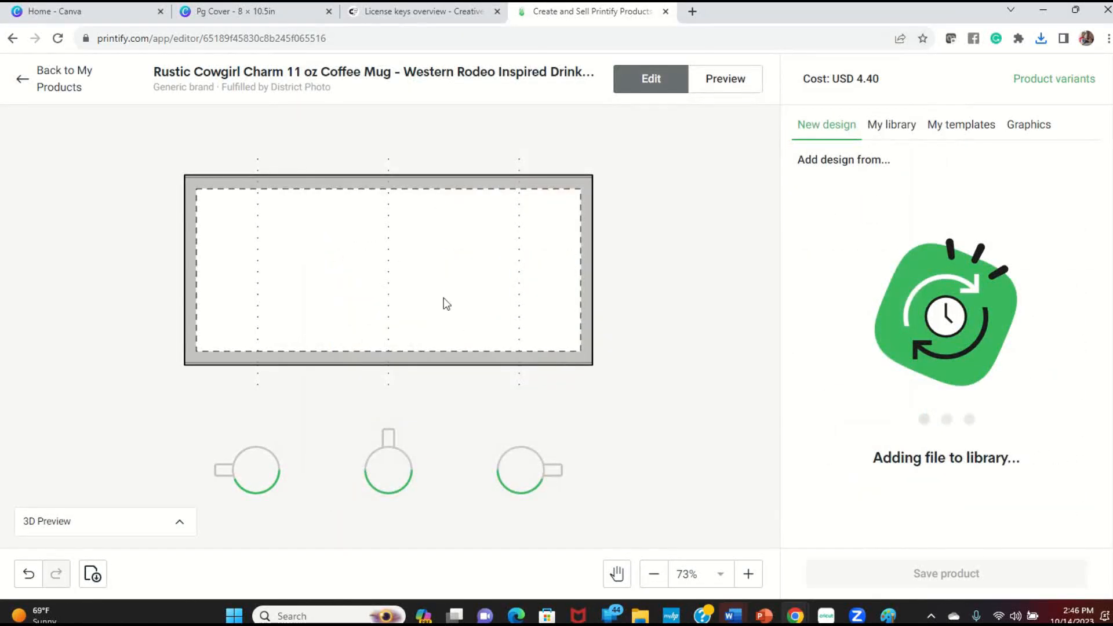
left_click_drag(445, 298, 309, 302)
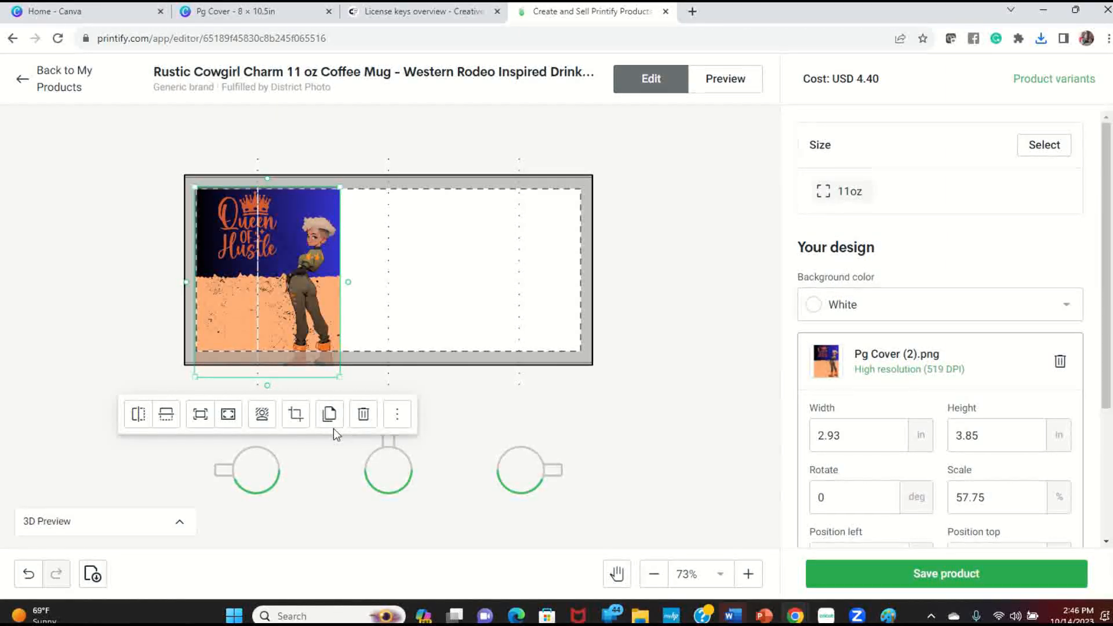
Crop the Queen of Hustle image slightly at its lower-right corner and scale it to about 2.57 × 3.37 in.
left_click(295, 415)
left_click_drag(338, 380, 335, 372)
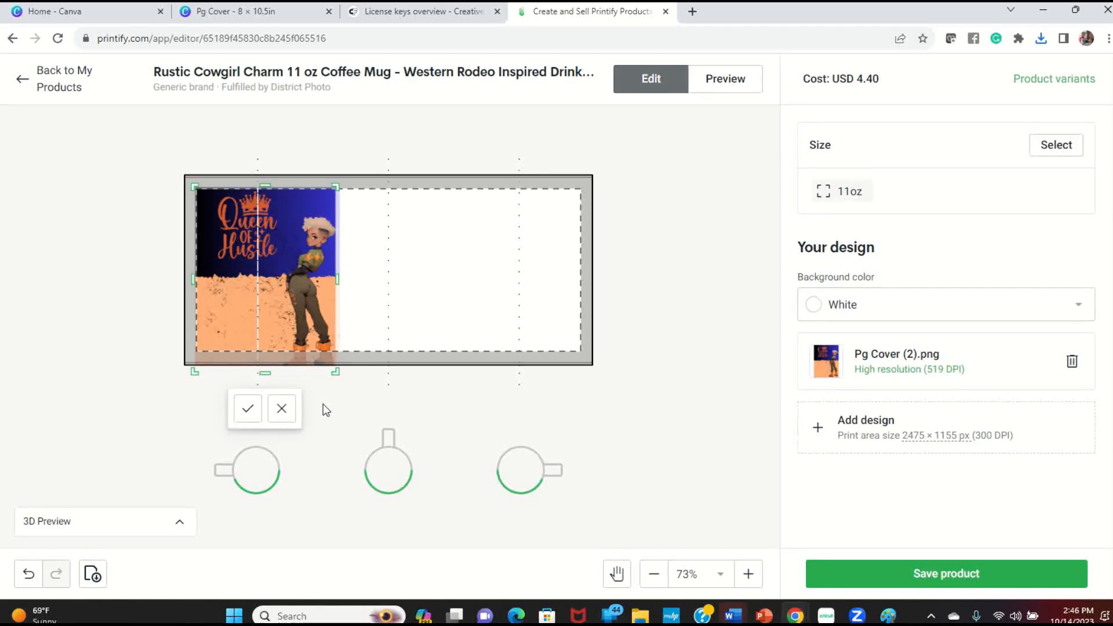
left_click(251, 412)
mouse_move(334, 364)
left_mouse_down()
mouse_move(315, 343)
mouse_move(322, 352)
left_mouse_up()
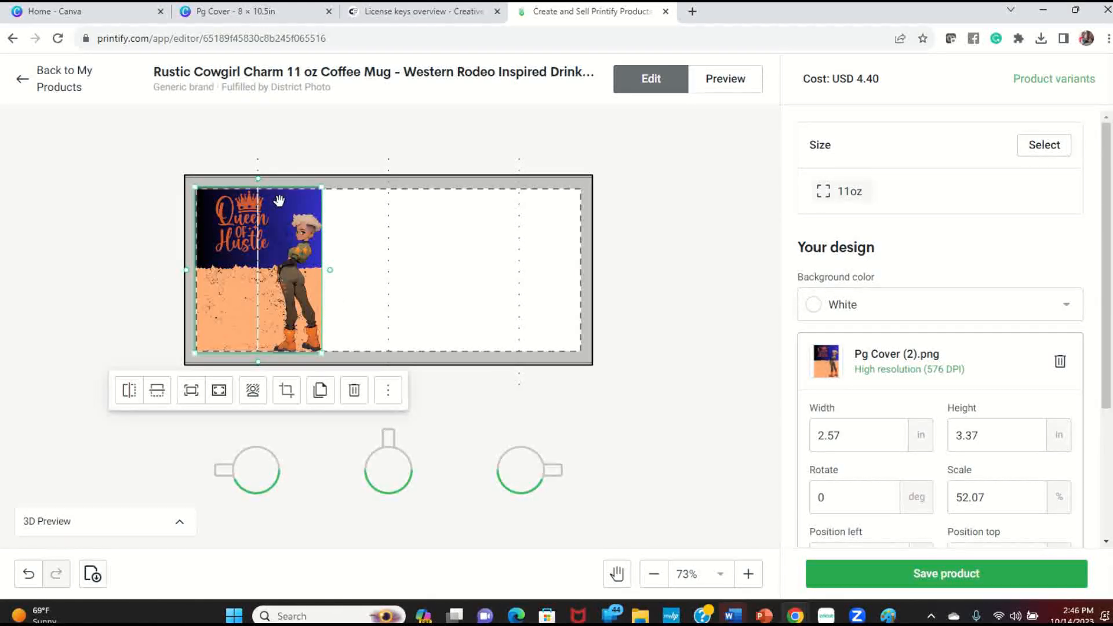
Preview the mug with the single cover image in the Context 5 view.
left_click_drag(281, 200, 299, 230)
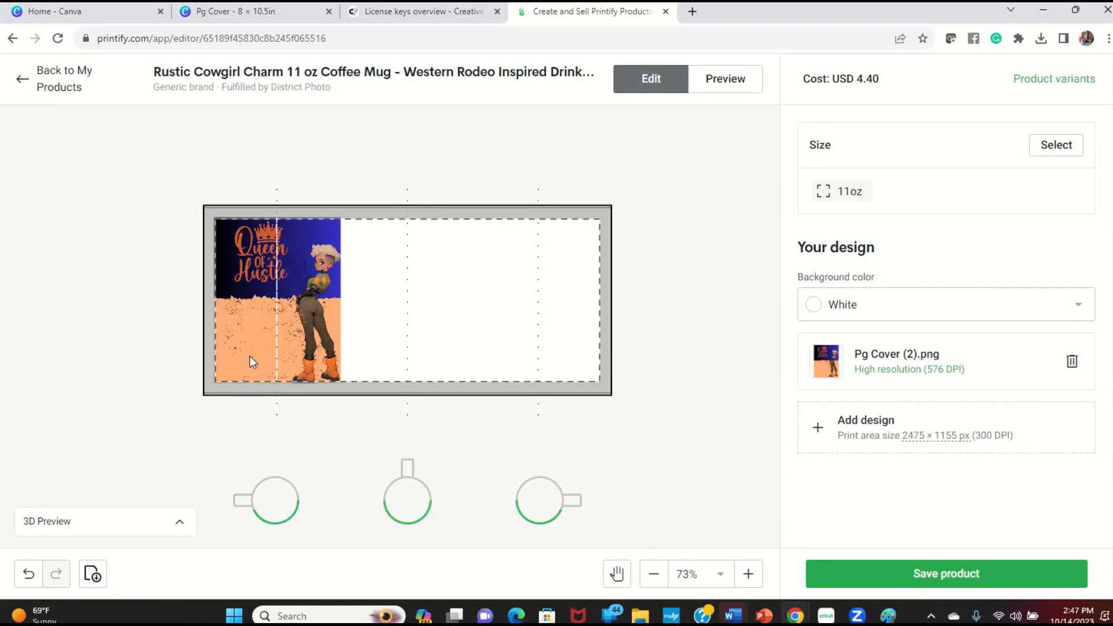
scroll(556, 398, "down", 3)
scroll(556, 398, "up", 4)
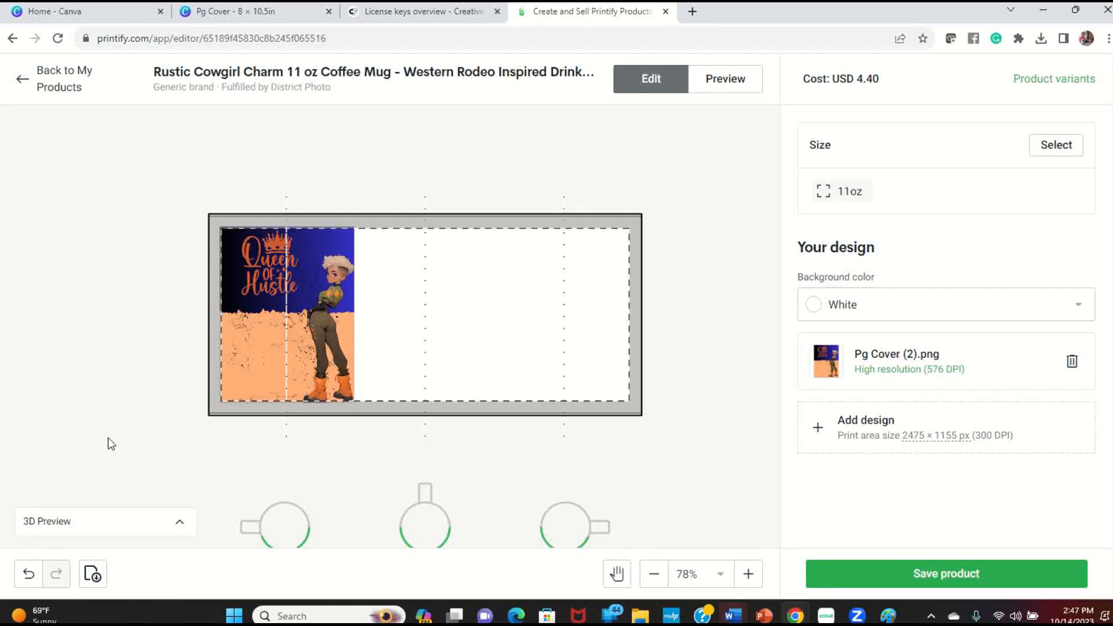
left_click(737, 82)
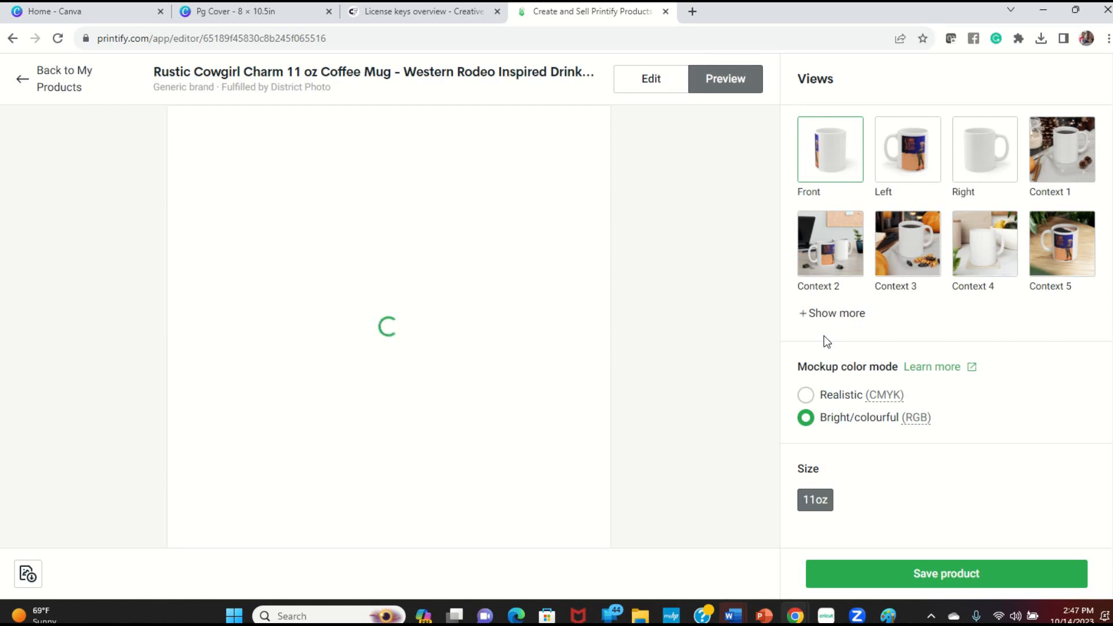
left_click(1082, 254)
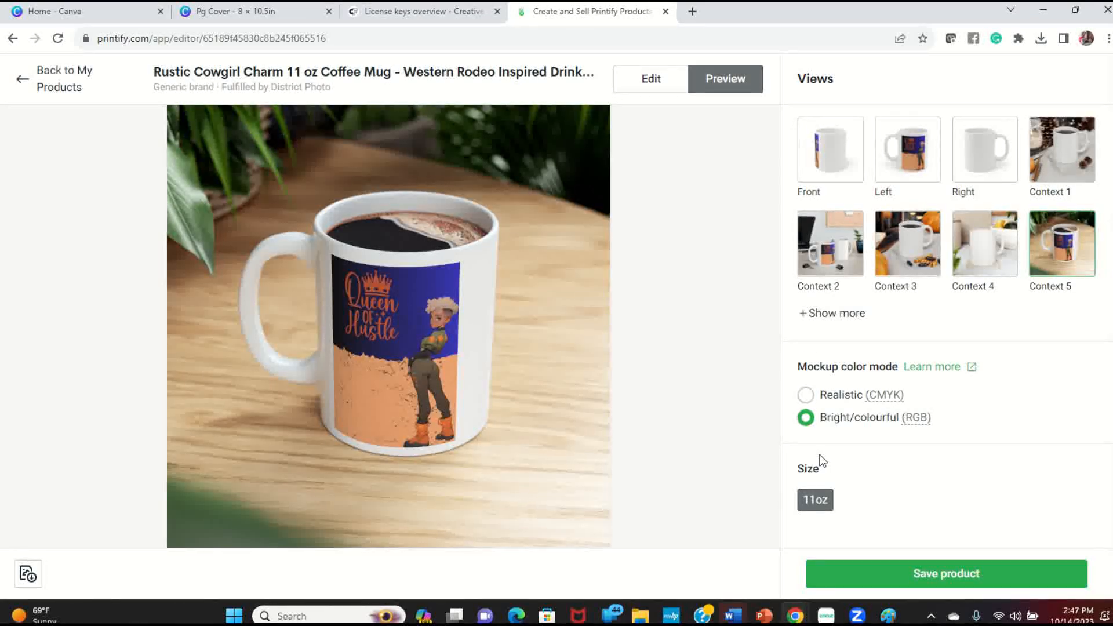
Return to editing the mug, duplicate the Queen of Hustle image and place the copy at the print area's right end.
left_click(652, 79)
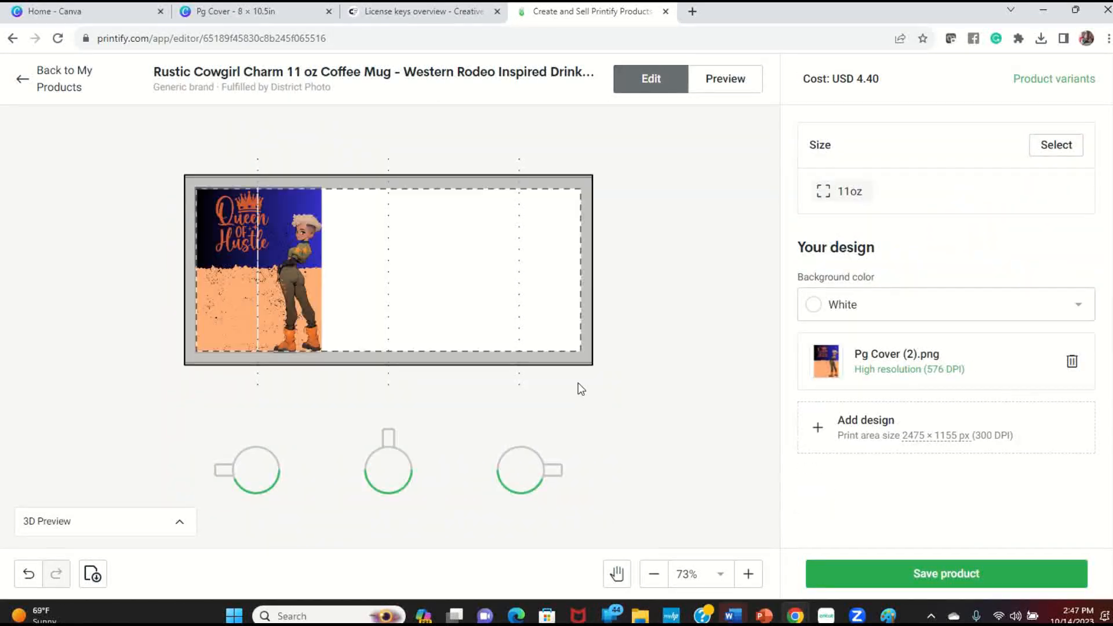
left_click(295, 313)
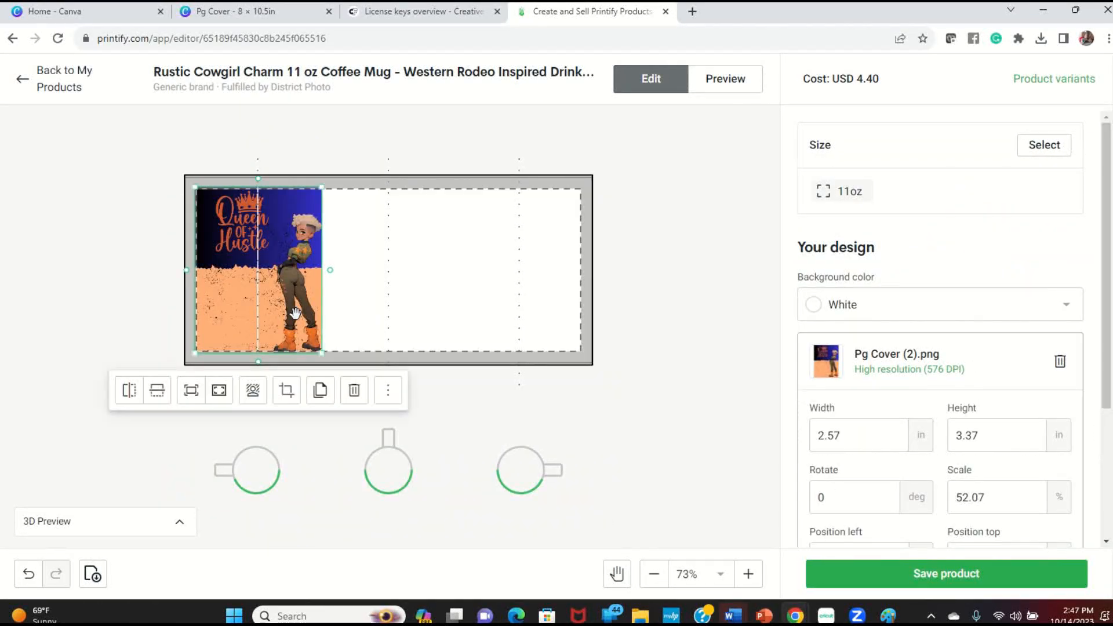
left_click(322, 396)
left_click_drag(289, 305, 530, 296)
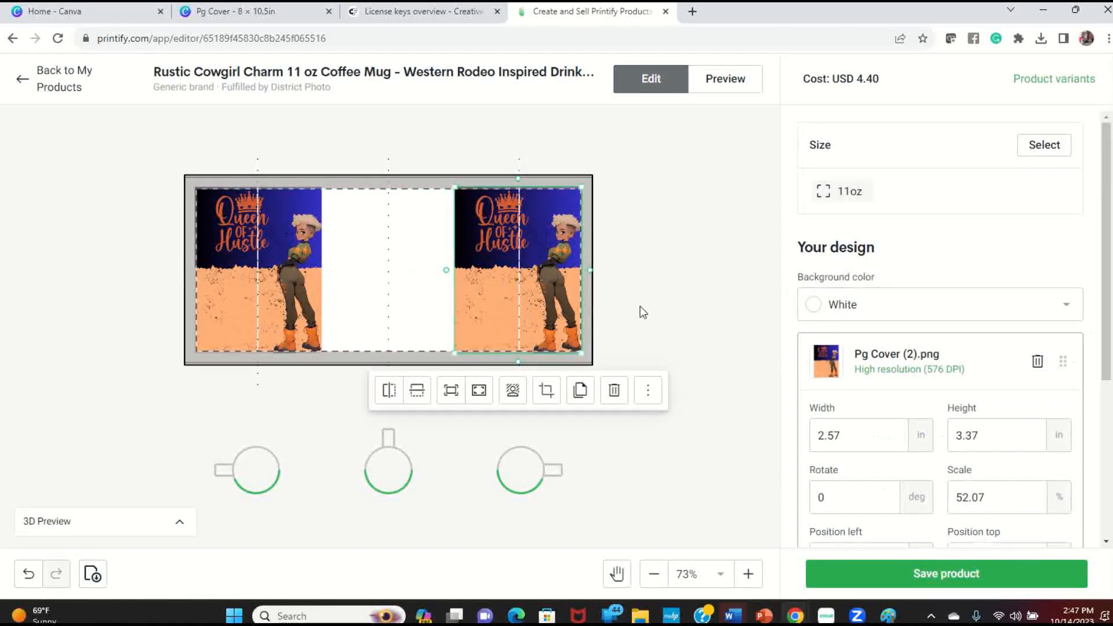
Deselect the copied image and preview the two-sided mug design in the Context 1 view.
left_click(640, 312)
left_click(751, 74)
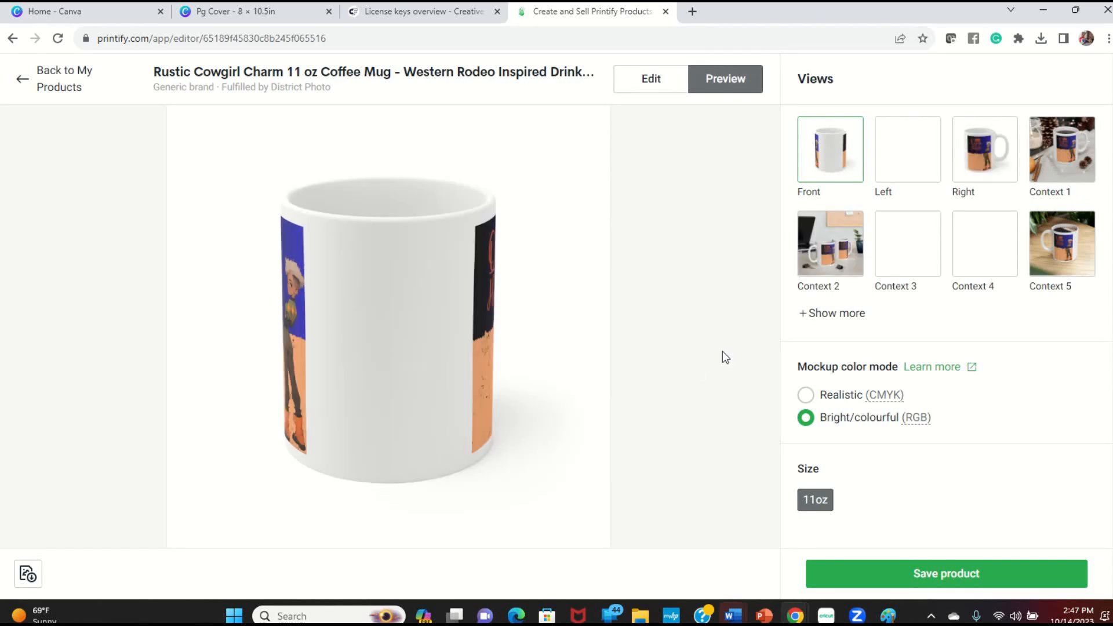
left_click(1077, 173)
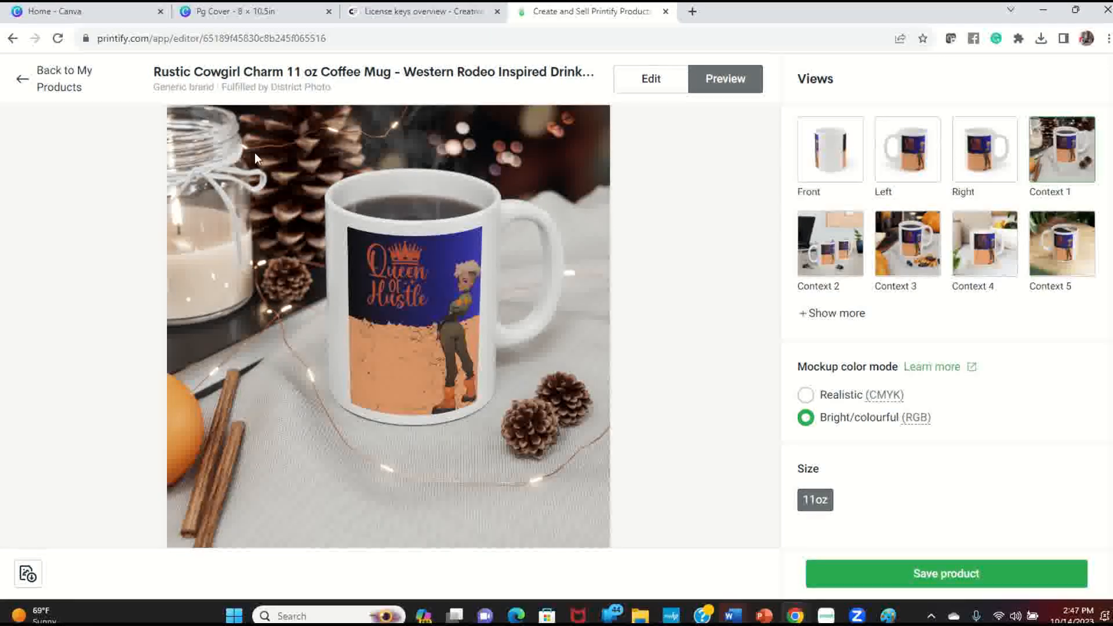
Save the Context 1 mug mockup as a PNG image in the Creative Fabrica folder.
right_click(436, 279)
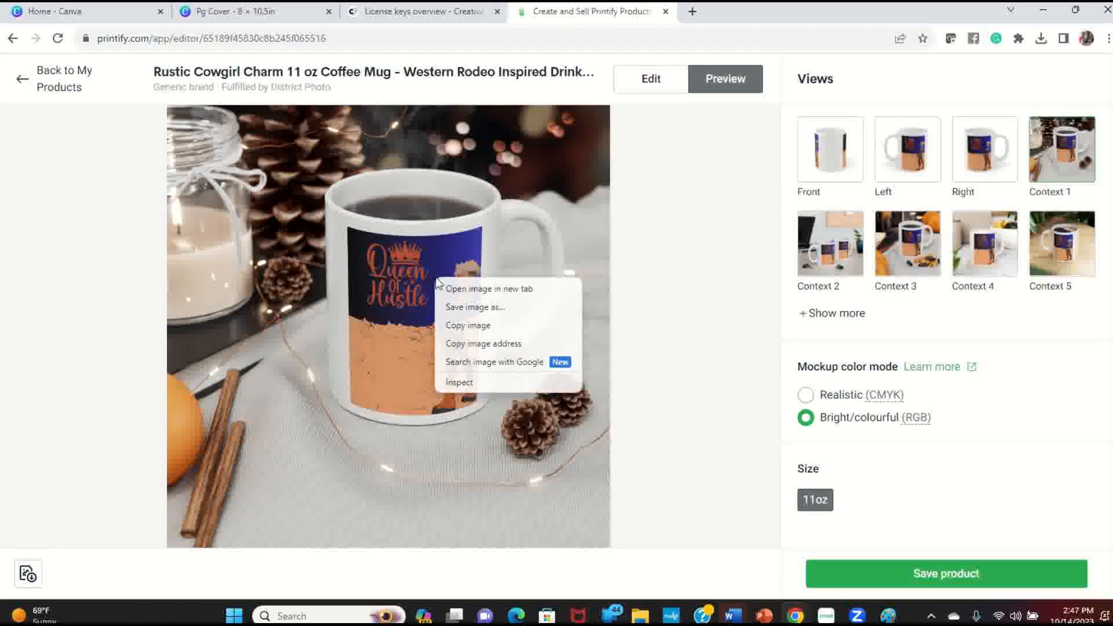
left_click(464, 306)
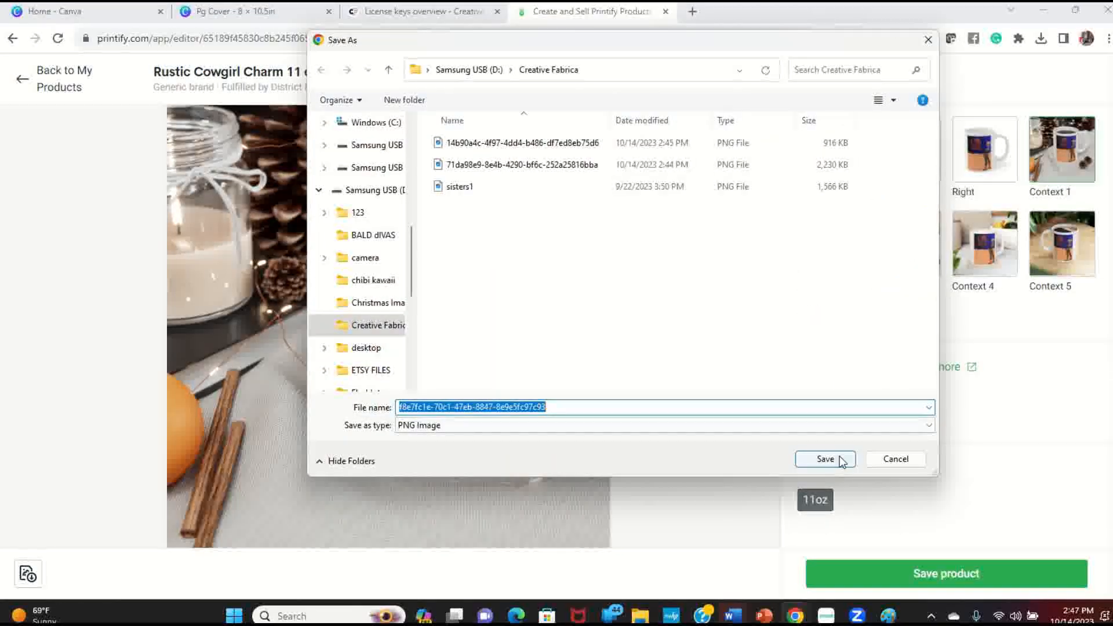
left_click(835, 458)
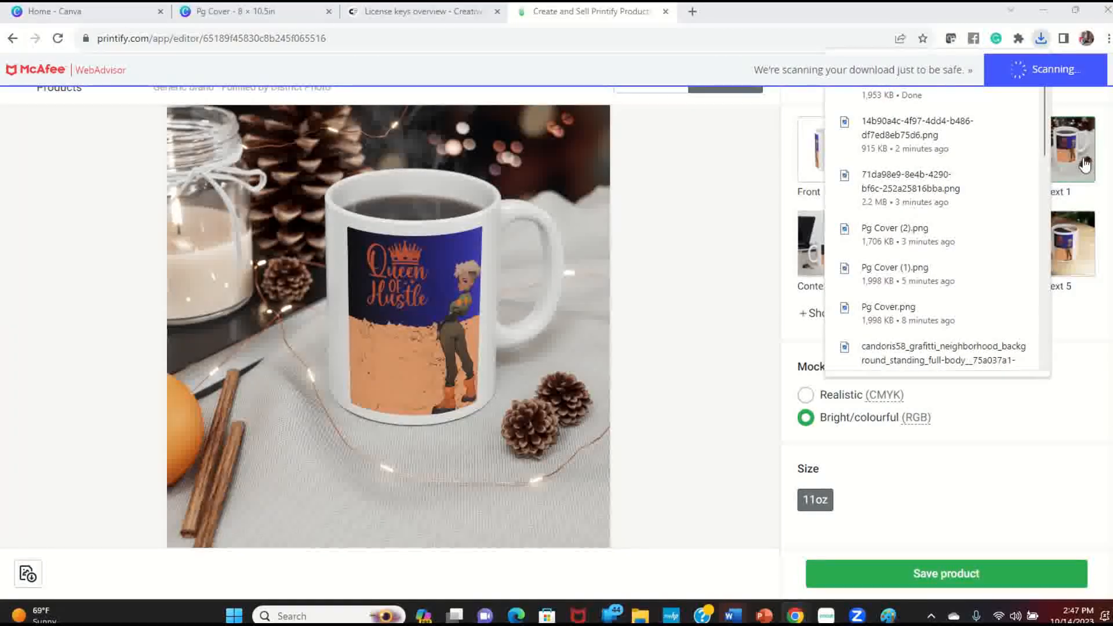
Preview the mug in the Context 5 view and save that mockup image to the Creative Fabrica folder.
left_click(1078, 256)
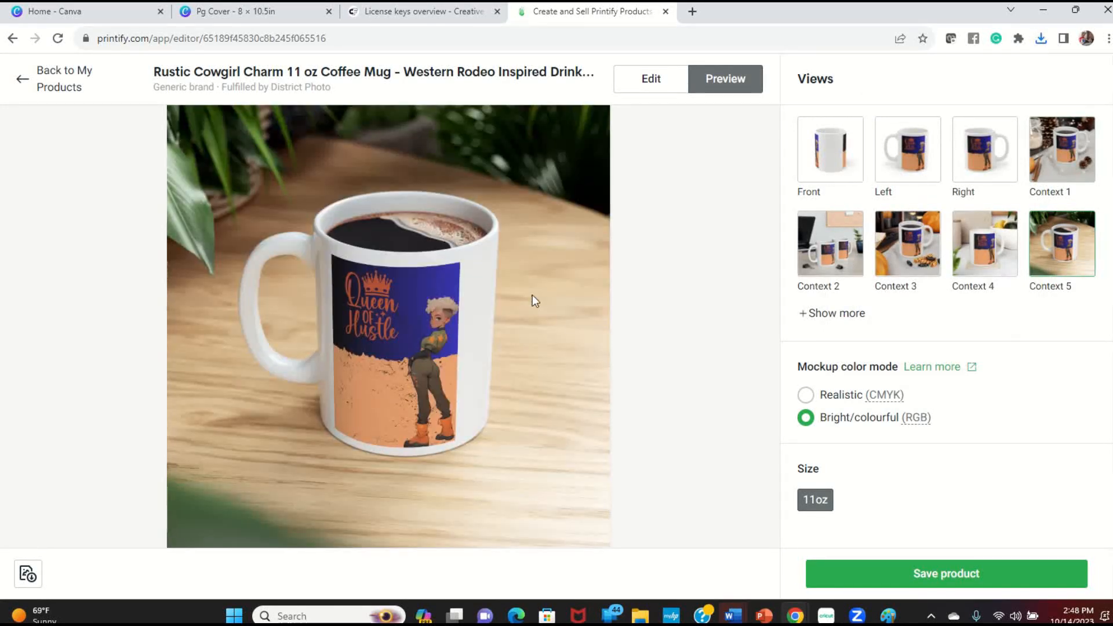
right_click(421, 298)
left_click(467, 328)
left_click(849, 461)
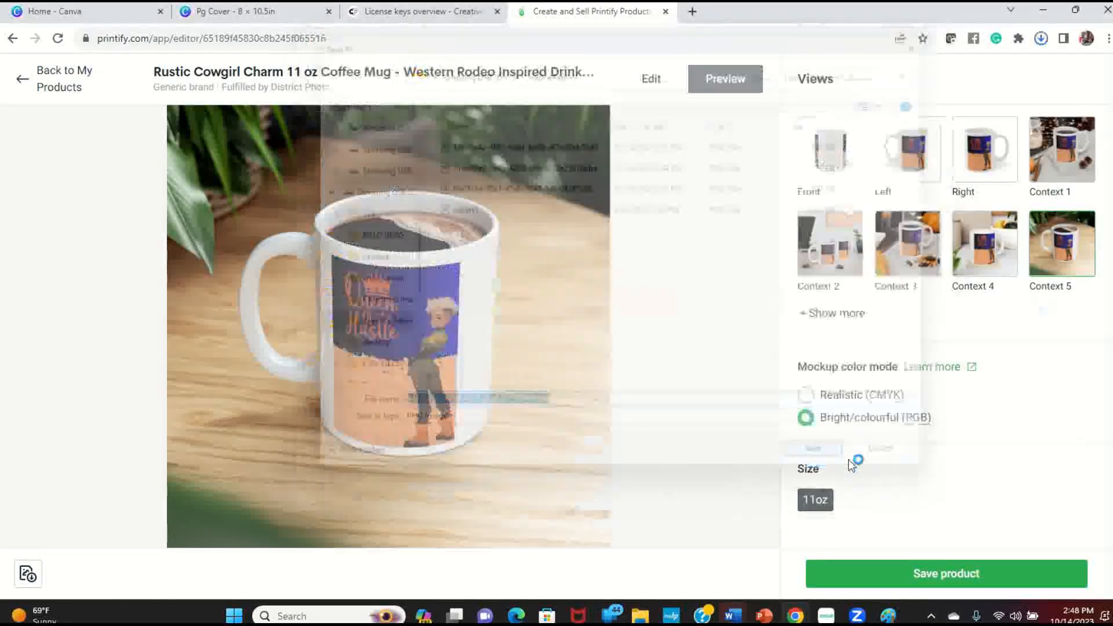
Switch to the Pg Cover design in Canva and duplicate page 8 with the curly-haired Queen of Hustle character.
left_click(421, 12)
left_click(281, 18)
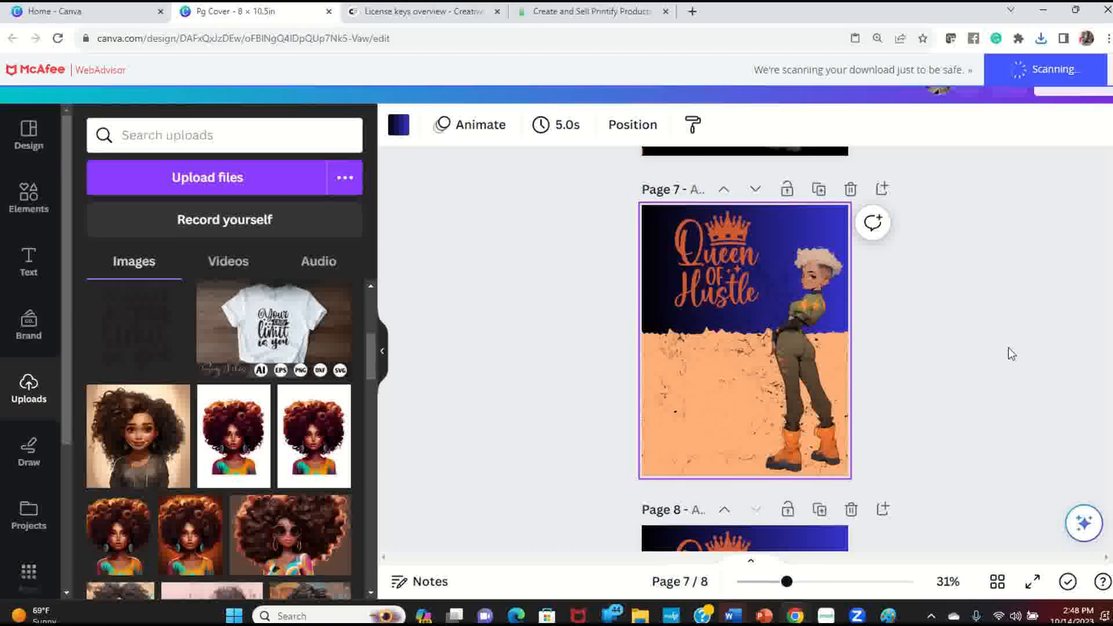
scroll(1009, 348, "down", 5)
scroll(1008, 348, "down", 1)
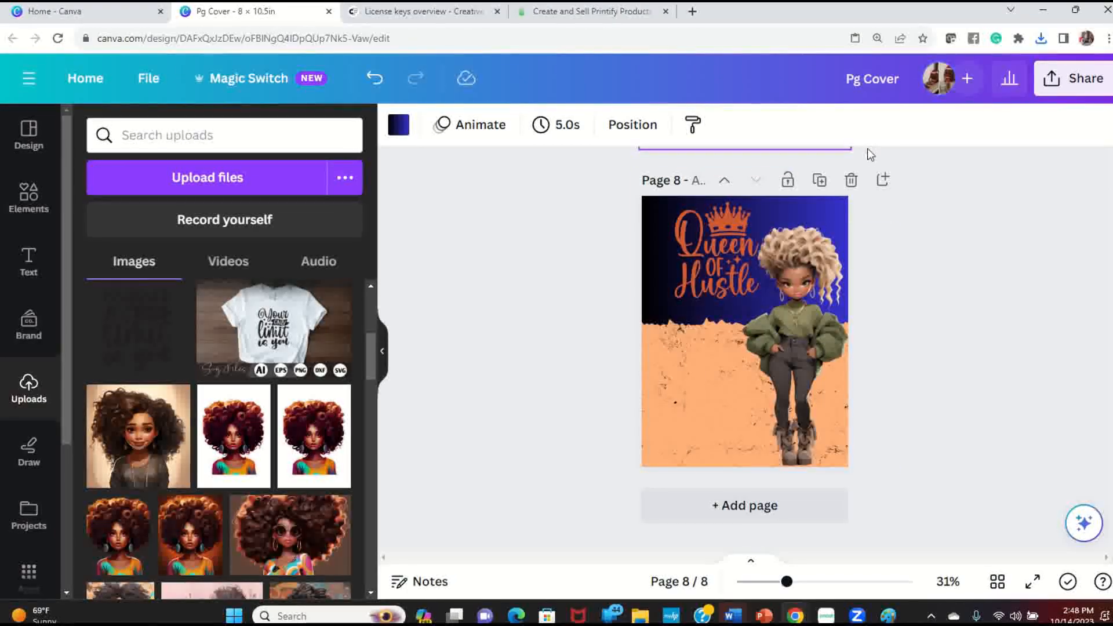
left_click(820, 180)
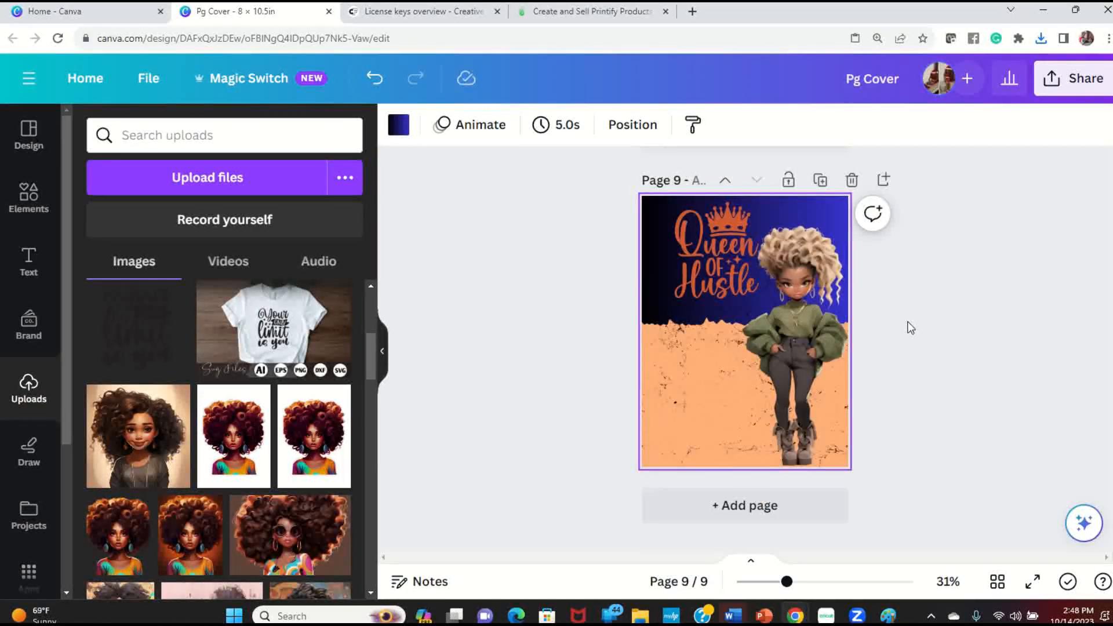
Delete the character, black dust texture, orange torn-edge shape and Queen of Hustle title from page 9, leaving only its gradient background.
left_click(680, 363)
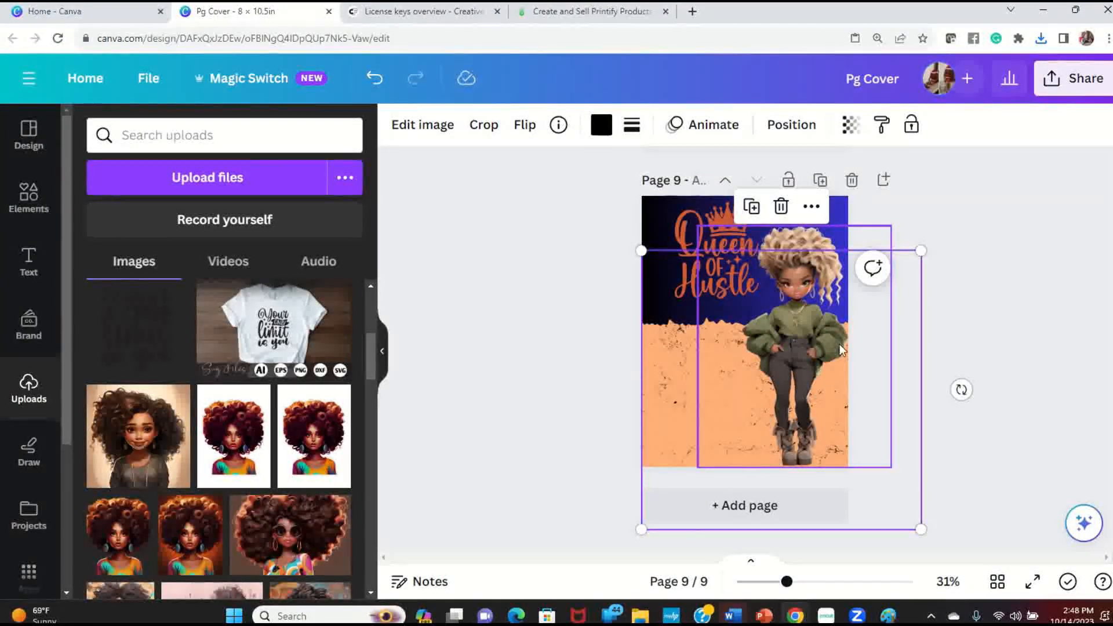
left_click(807, 343)
key("Delete")
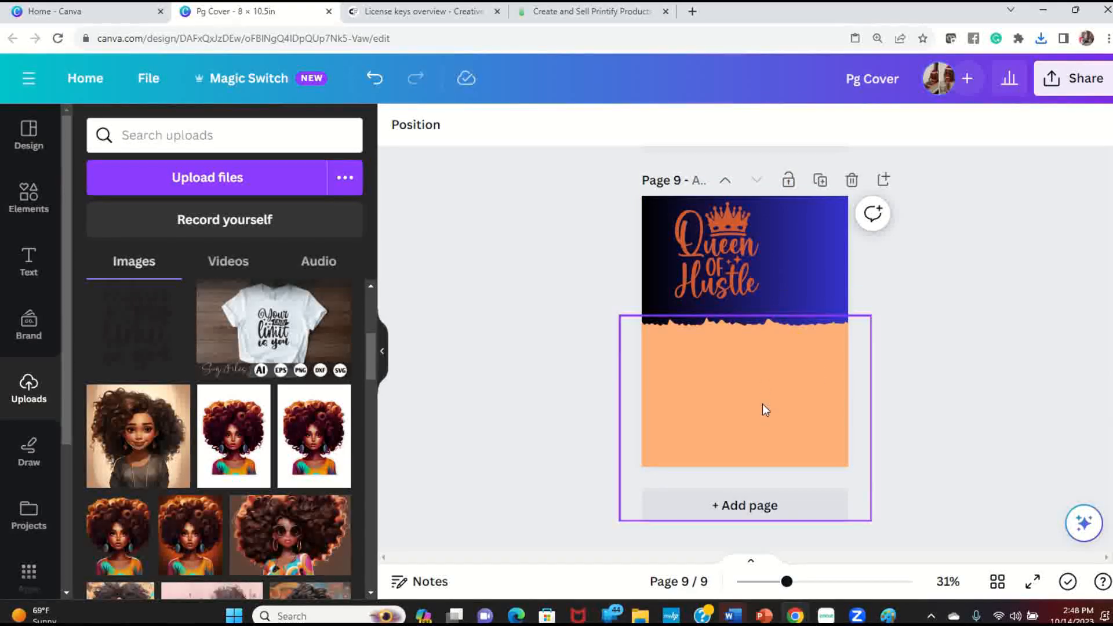
left_click(763, 384)
key("Delete")
left_click(736, 267)
key("Delete")
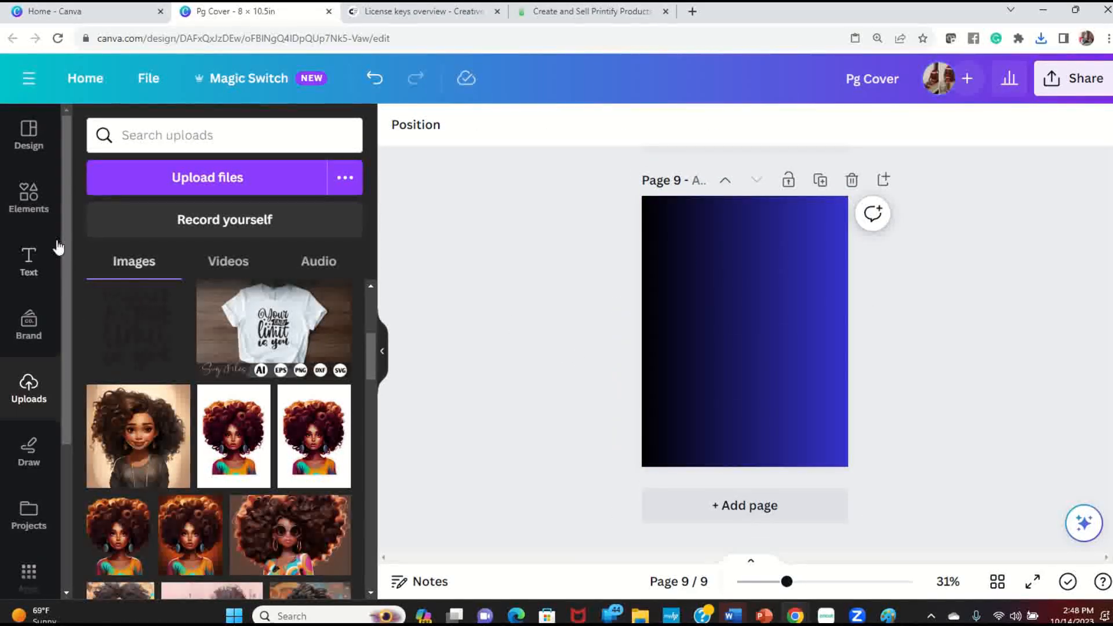
Search the design templates for "stripes" and look through the results.
left_click(29, 198)
left_click(221, 135)
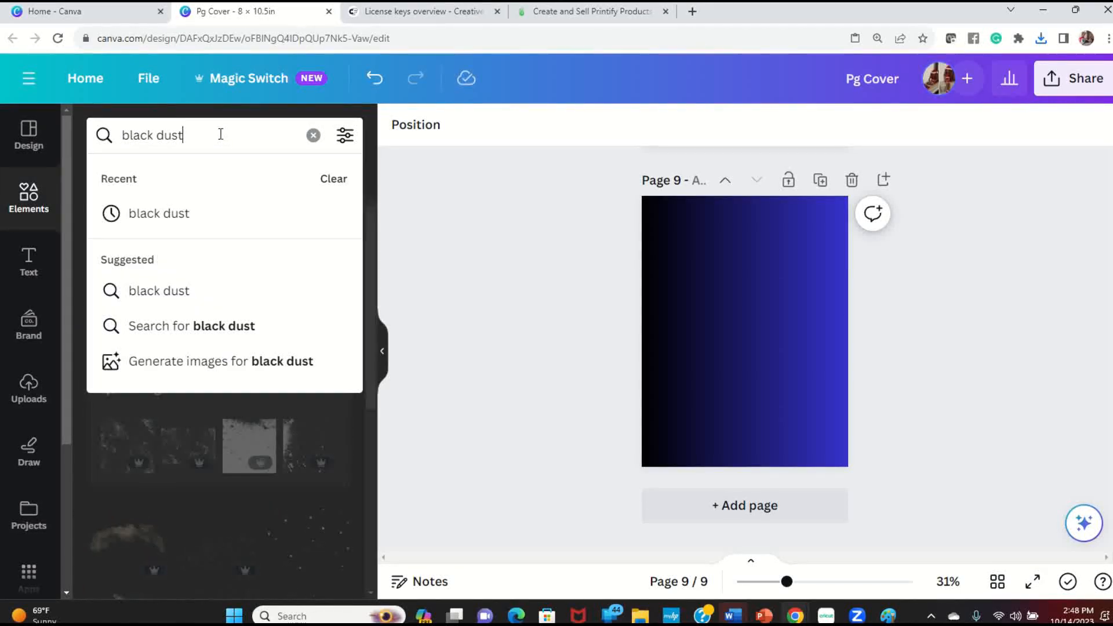
left_click_drag(220, 134, 68, 124)
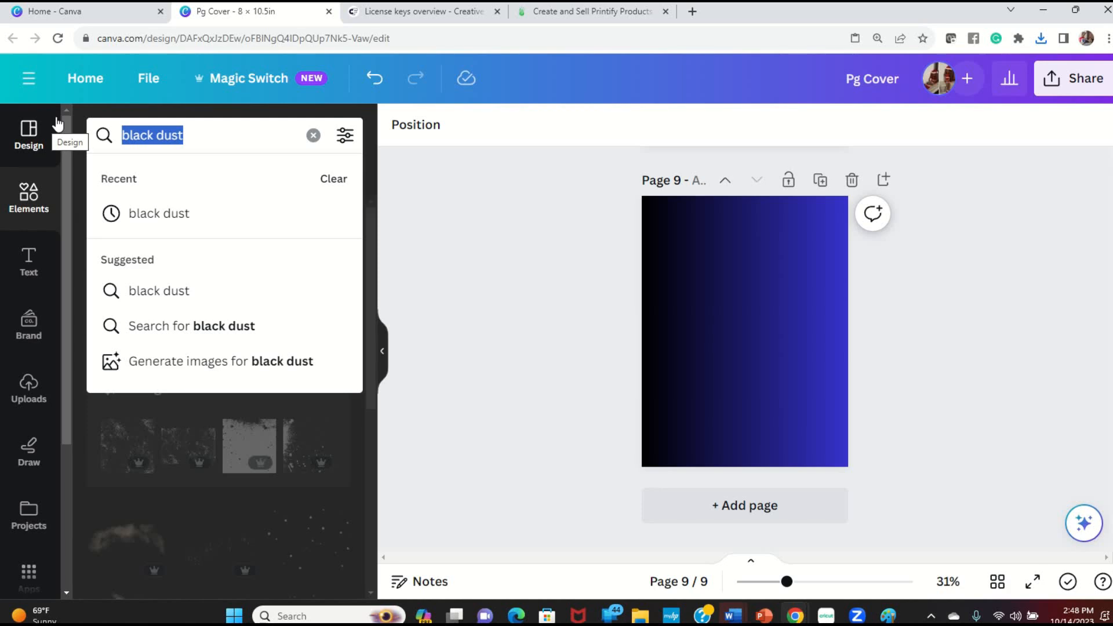
left_click(57, 124)
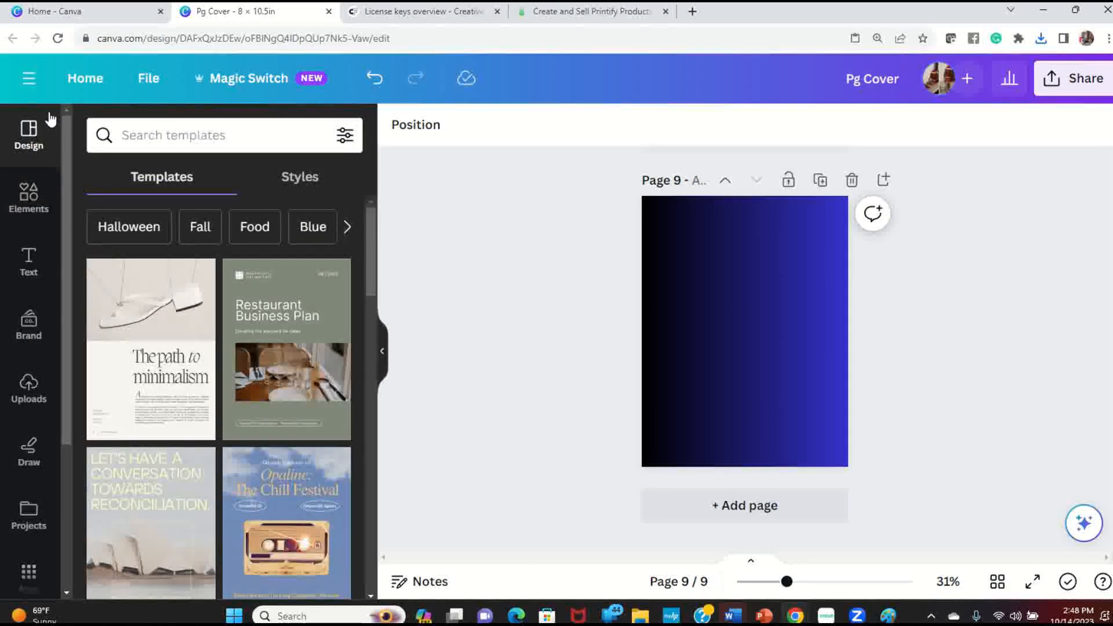
left_click(254, 135)
type("stripes")
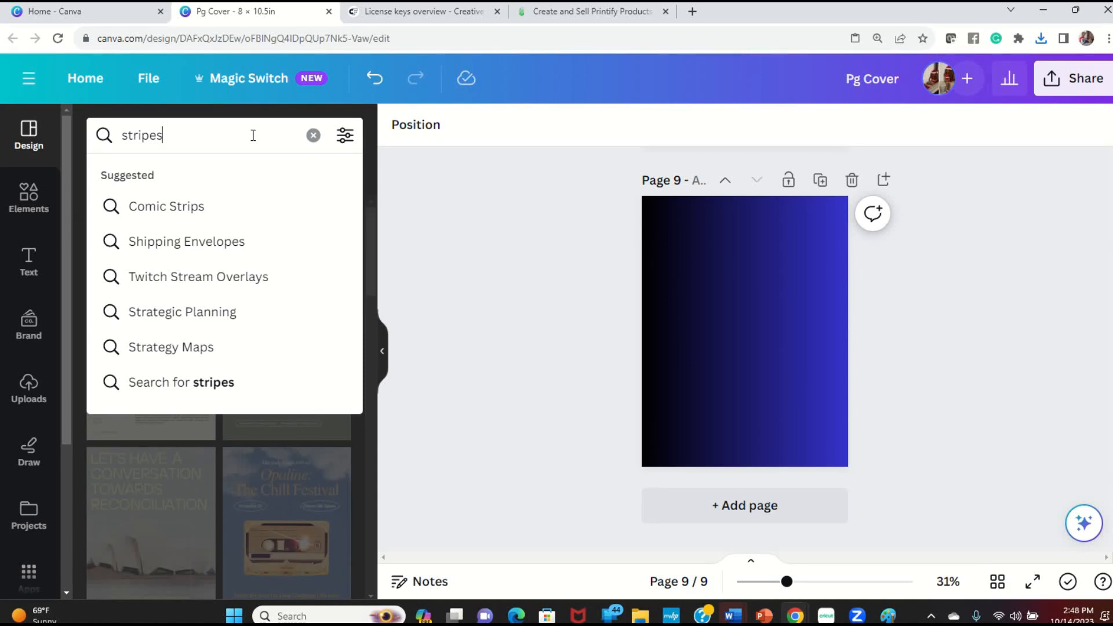
key("Return")
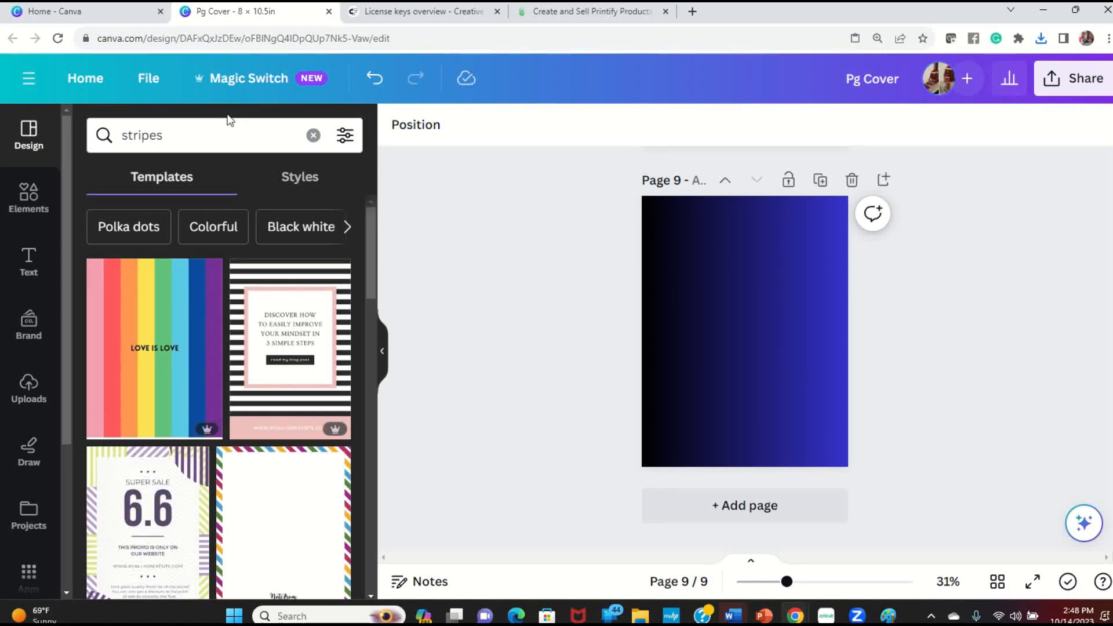
scroll(287, 284, "down", 4)
scroll(286, 286, "down", 3)
scroll(286, 286, "up", 3)
Search the graphic elements for "stripes background" and browse the striped patterns.
left_click(51, 215)
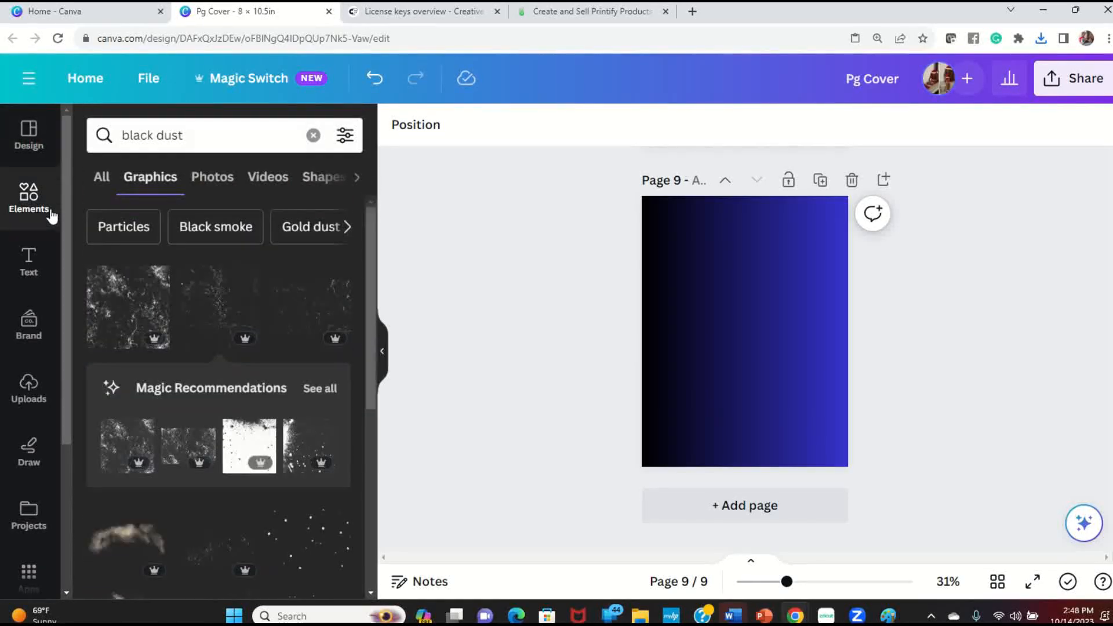
left_click(217, 136)
key("BackSpace")
key("BackSpace")
key("BackSpace")
key("BackSpace")
key("BackSpace")
key("BackSpace")
key("BackSpace")
key("BackSpace")
key("BackSpace")
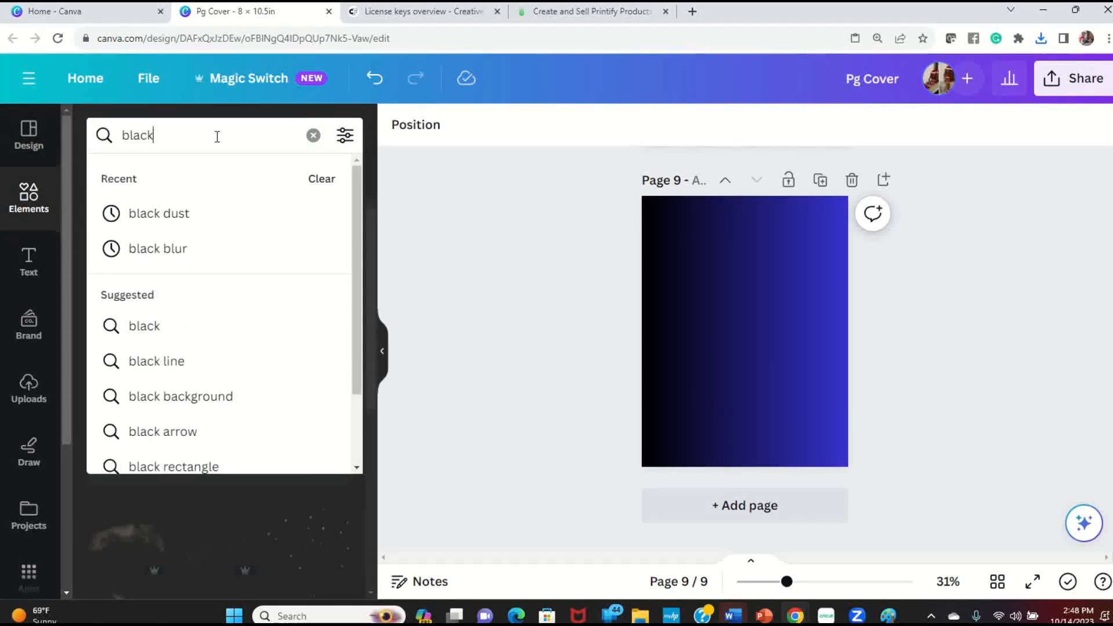
type("stripes")
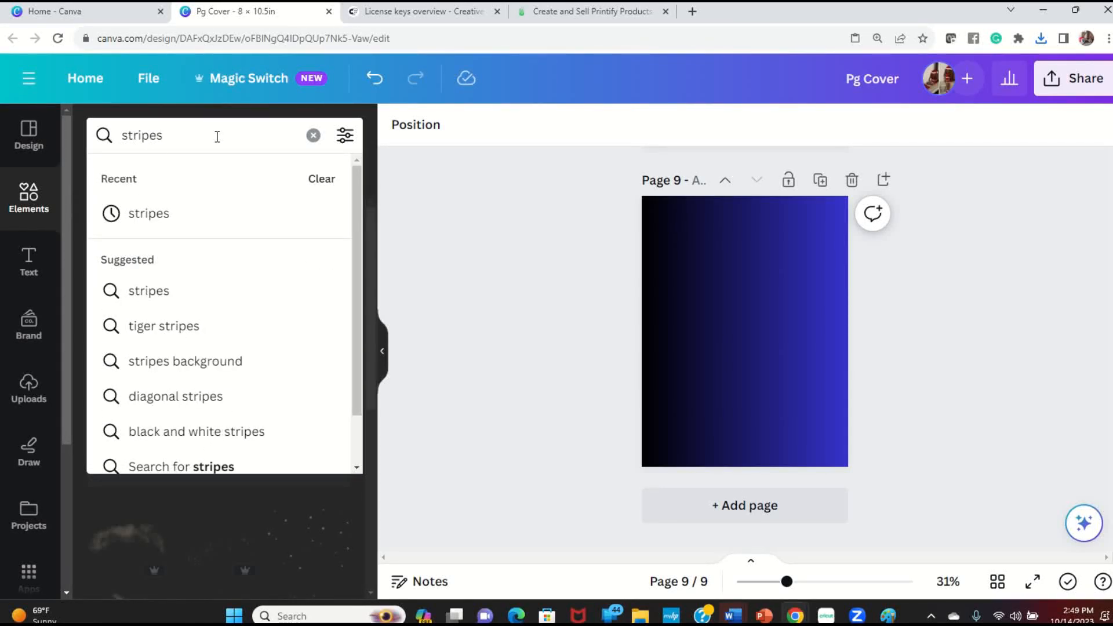
left_click(211, 364)
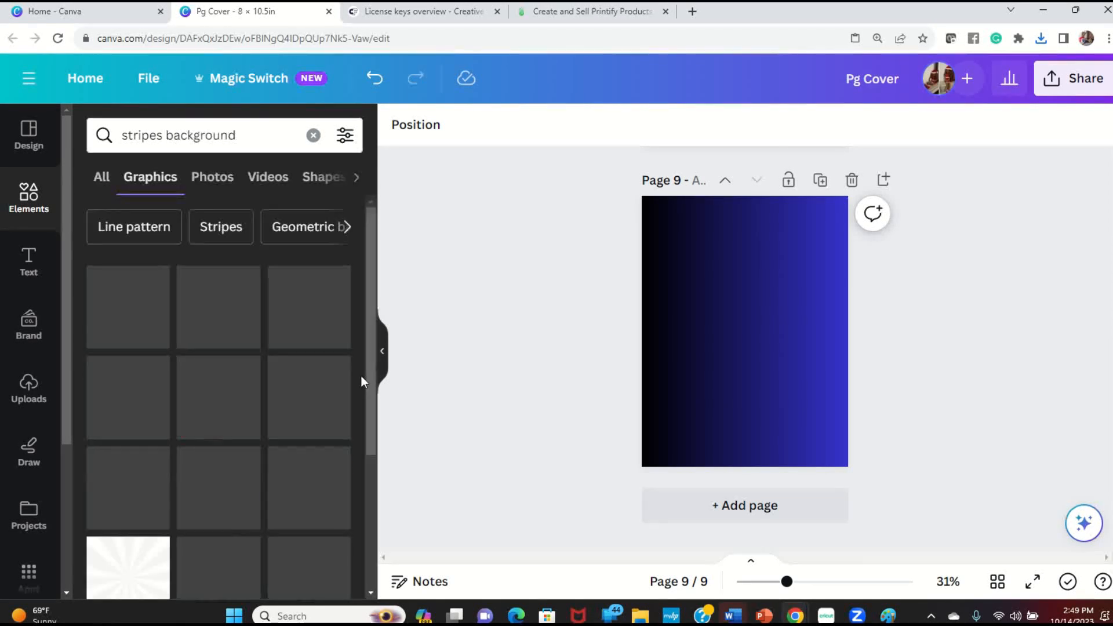
scroll(357, 373, "down", 5)
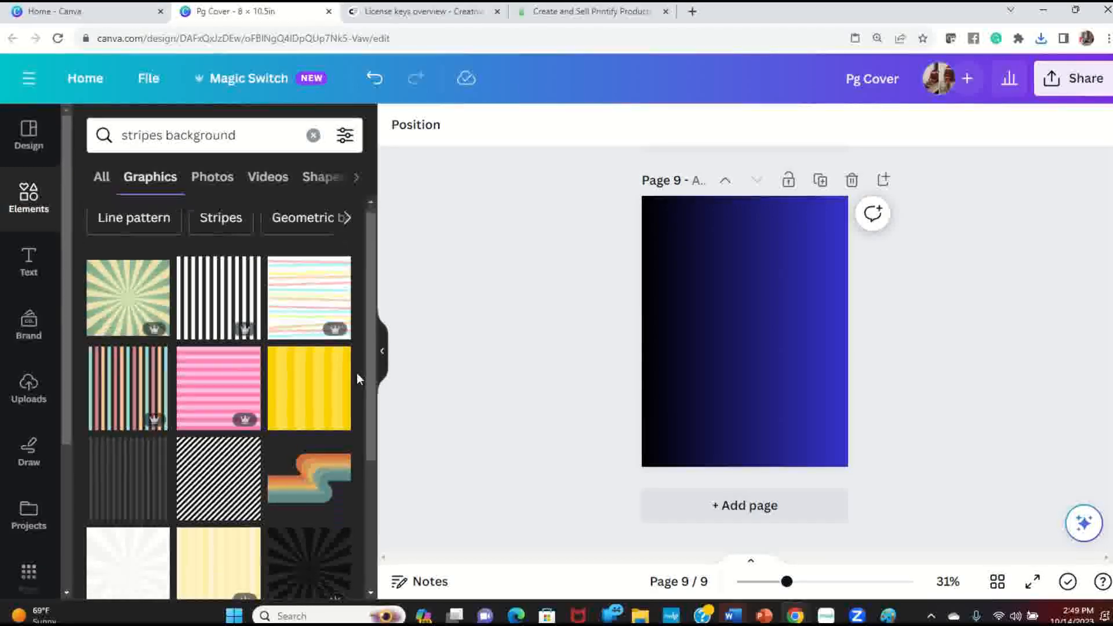
scroll(356, 374, "down", 3)
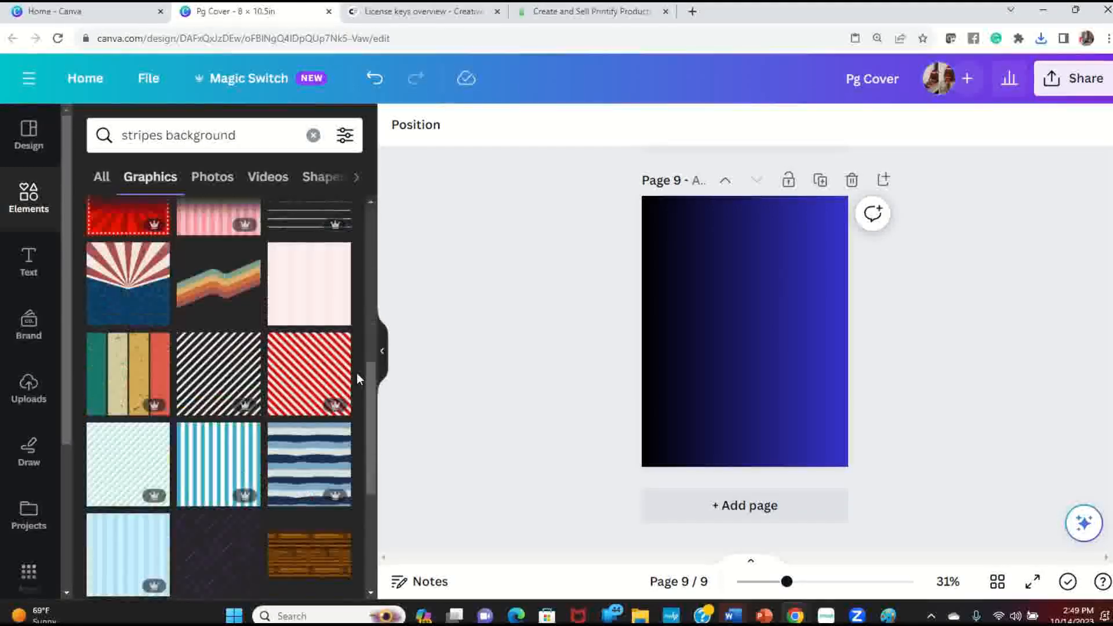
Add the distressed green, cream, gold and red stripes graphic to page 9 and enlarge it over the page's upper-left area.
left_click(112, 358)
left_click_drag(763, 342, 769, 412)
left_click_drag(756, 337, 758, 367)
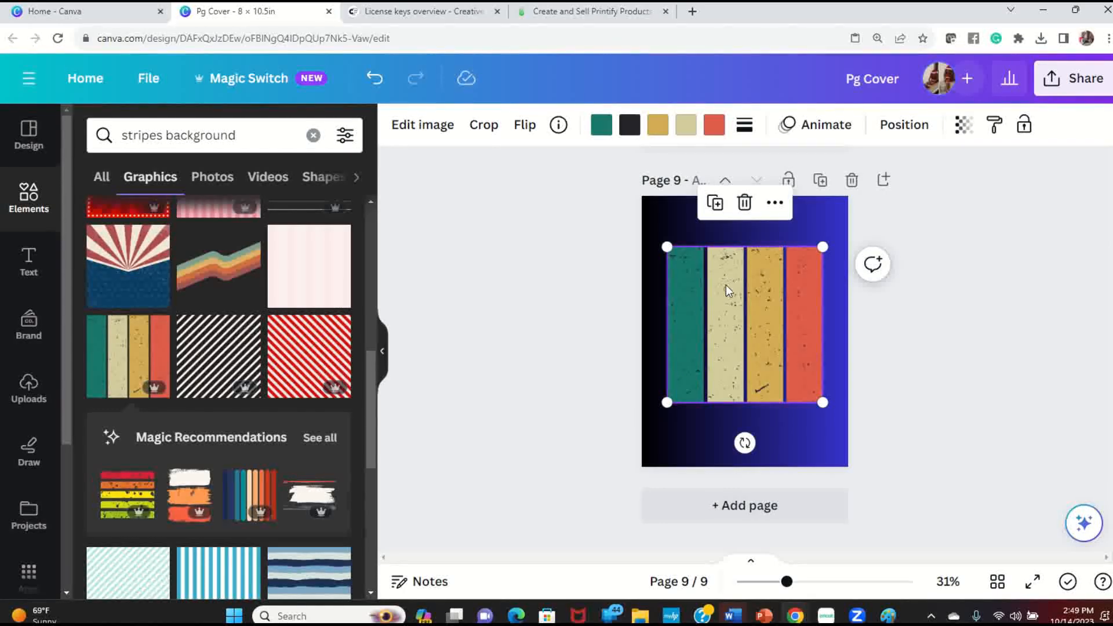
left_click_drag(729, 290, 695, 238)
left_click_drag(797, 347, 892, 390)
Duplicate the multicolour stripes graphic, place the copy in page 9's lower-right corner and check the page in full-screen view.
right_click(802, 269)
left_click(852, 330)
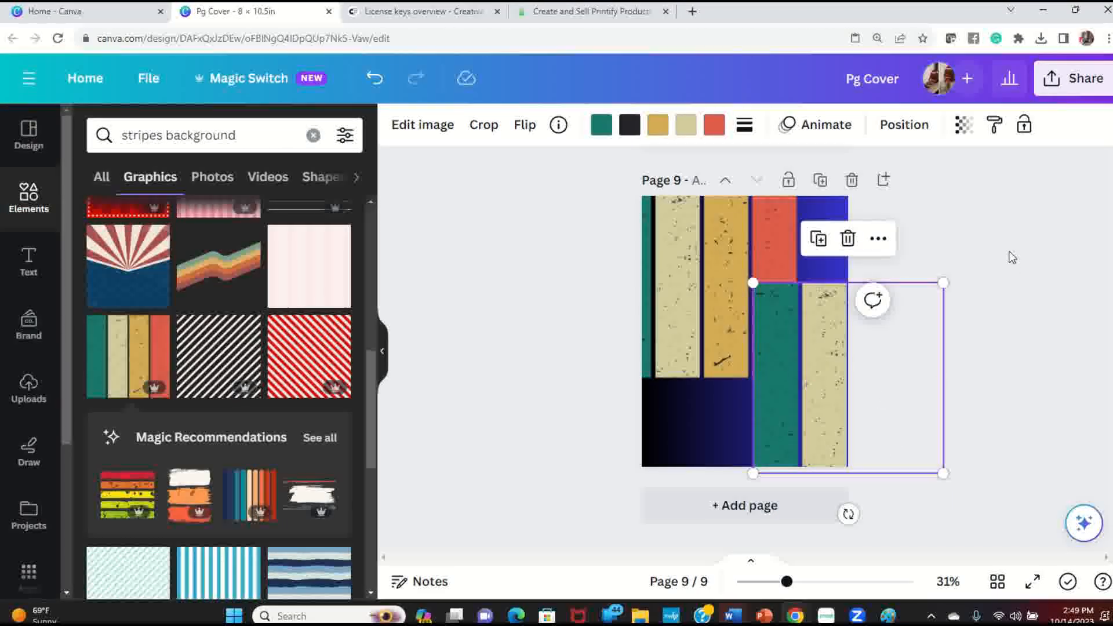
left_click(1011, 257)
left_click(1032, 586)
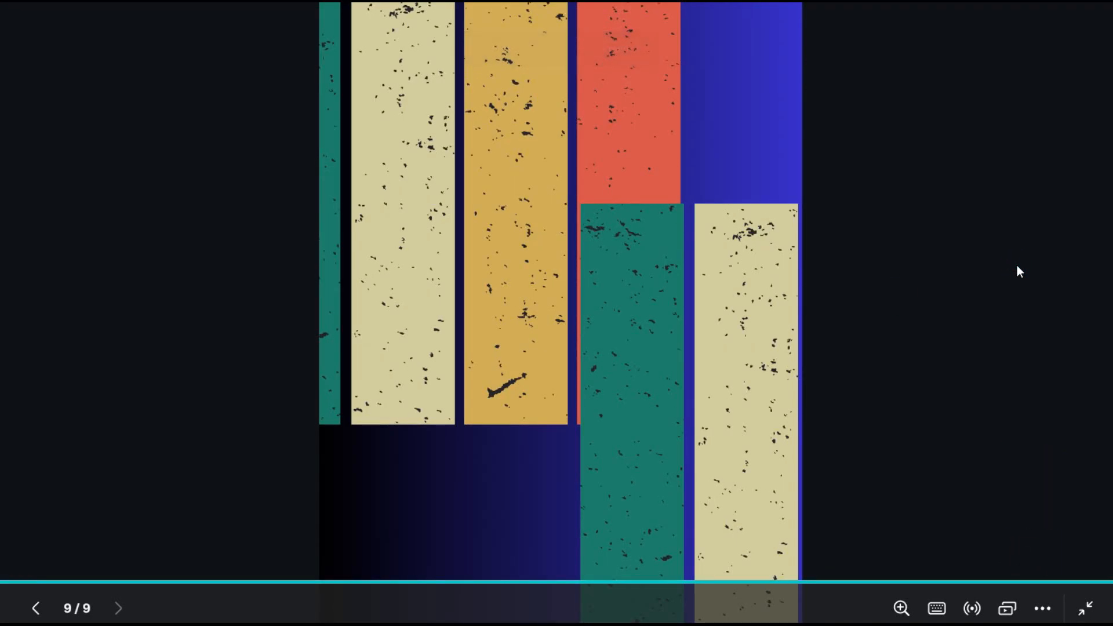
key("Escape")
Flip the lower-right stripes copy horizontally and try to align it with the original, checking the page in full-screen view.
left_click_drag(826, 435, 805, 435)
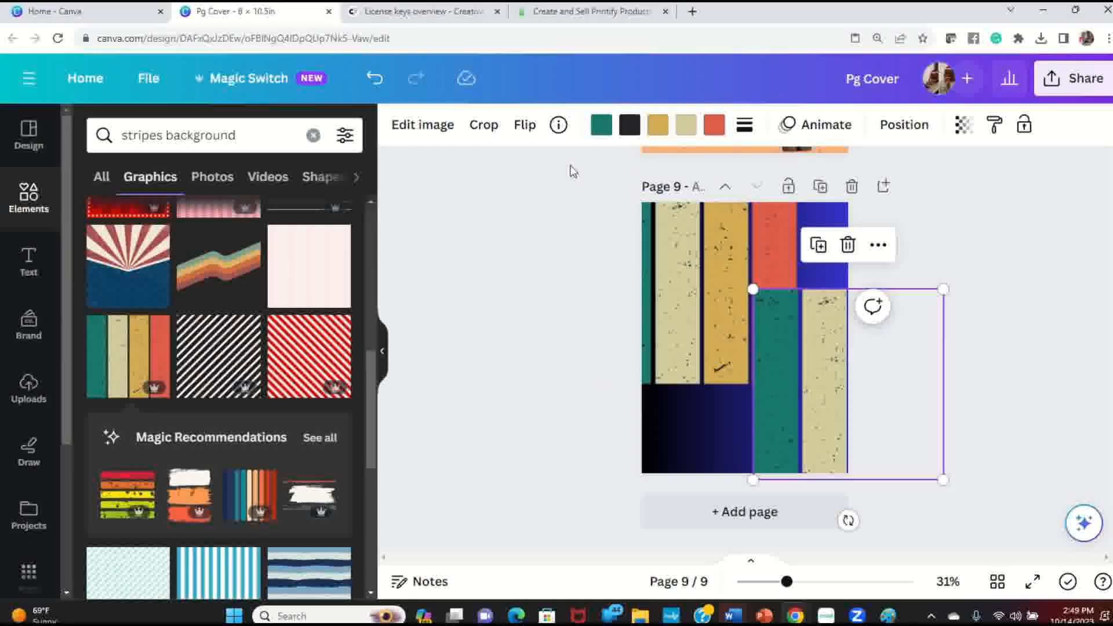
left_click(525, 124)
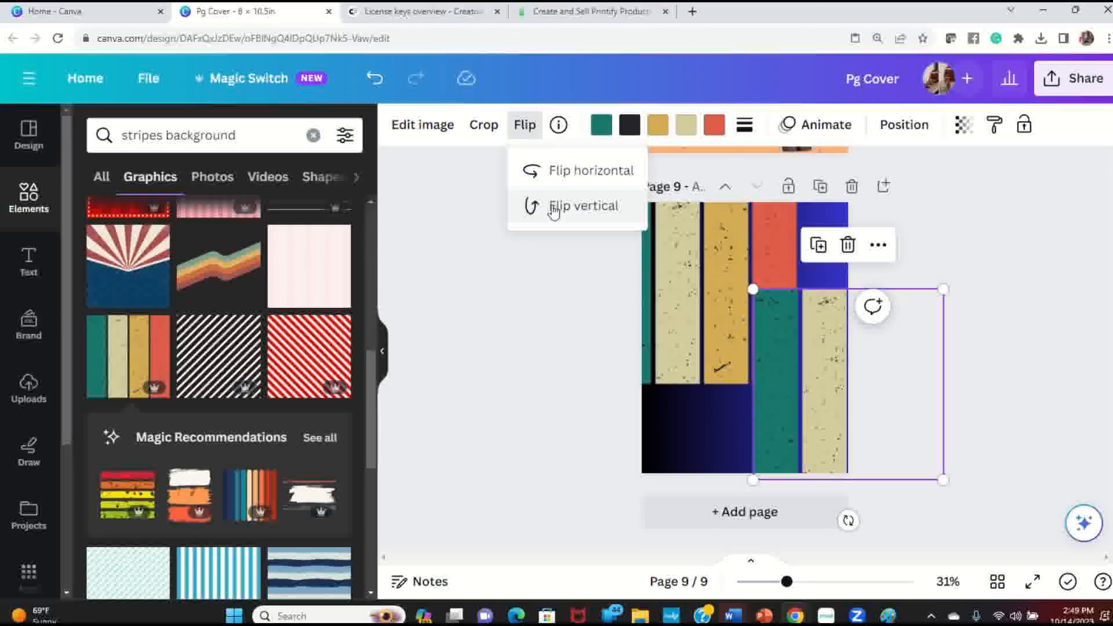
left_click(571, 174)
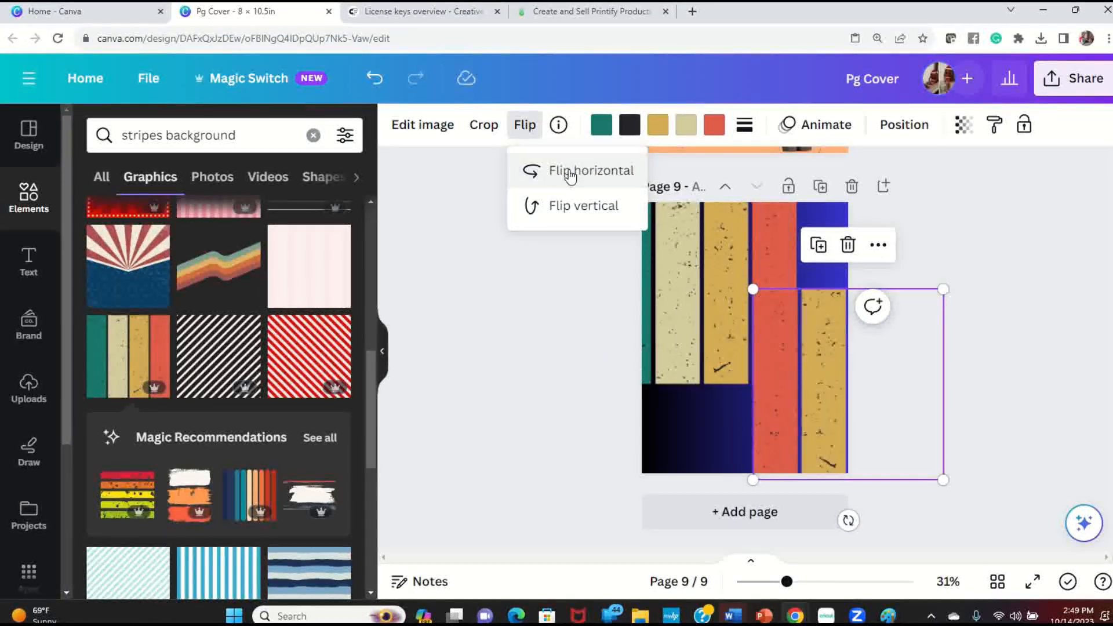
left_click(1035, 308)
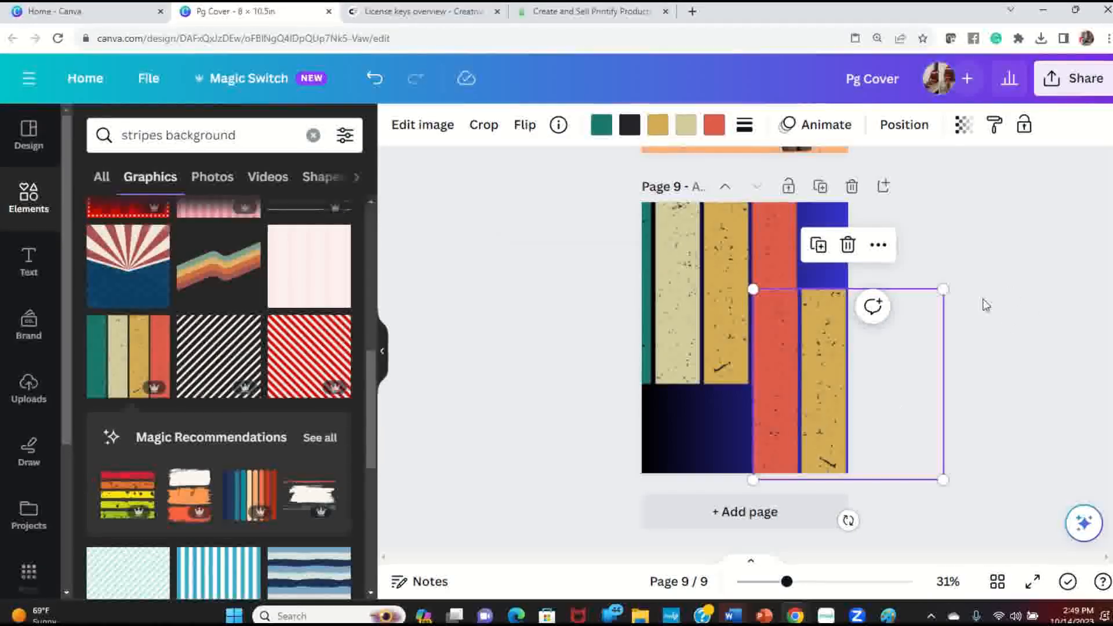
left_click(989, 419)
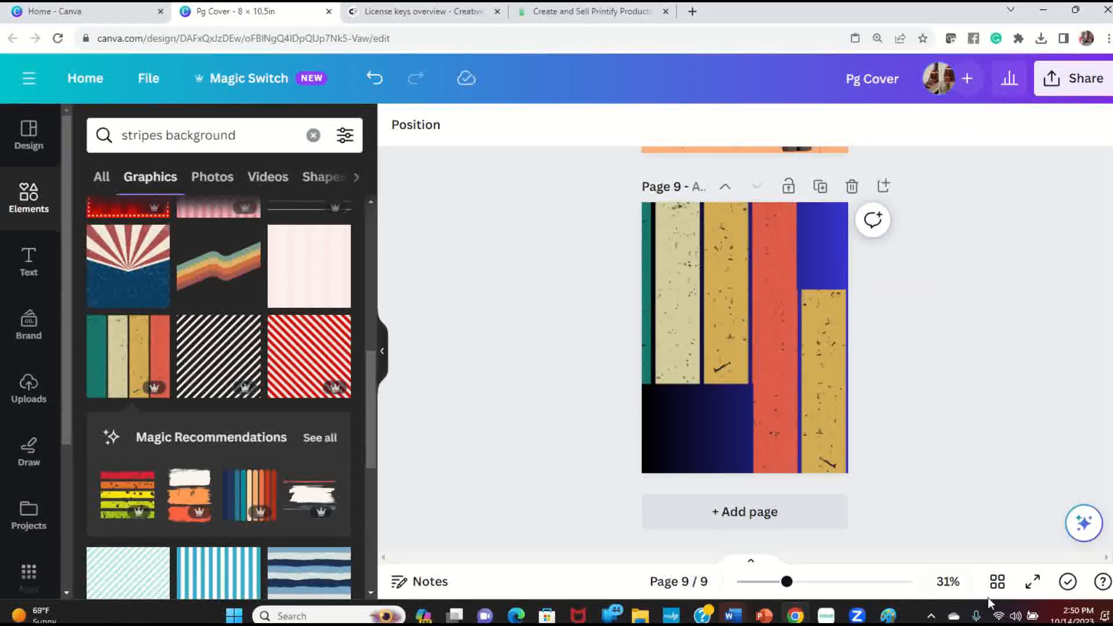
left_click(1033, 582)
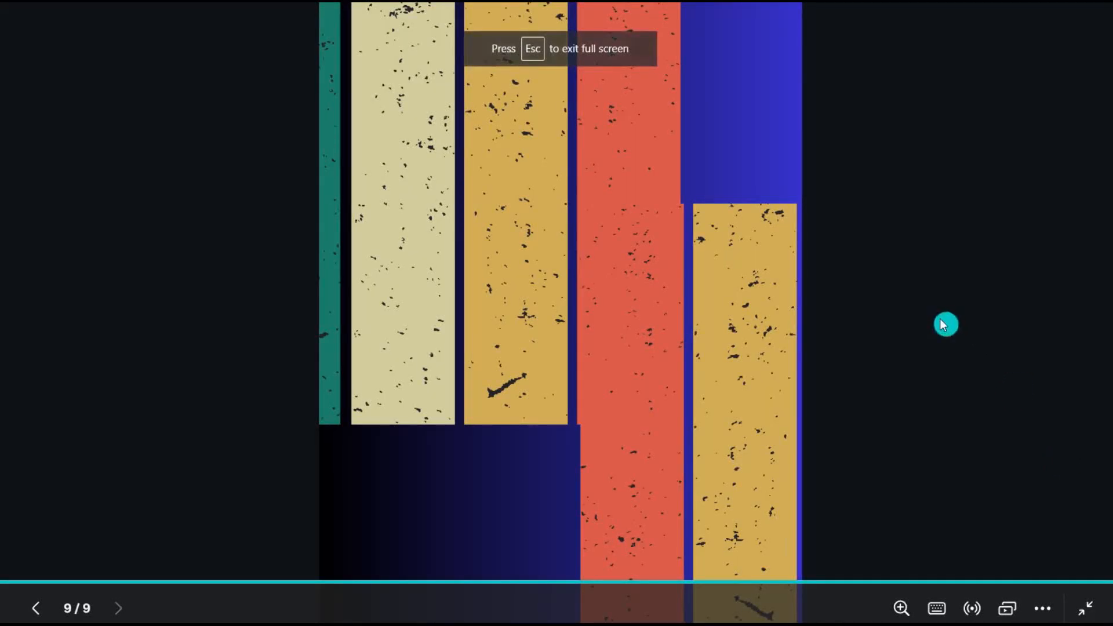
key("Escape")
left_click(800, 391)
mouse_move(799, 395)
left_mouse_down()
mouse_move(791, 390)
mouse_move(802, 388)
left_mouse_up()
left_click(974, 330)
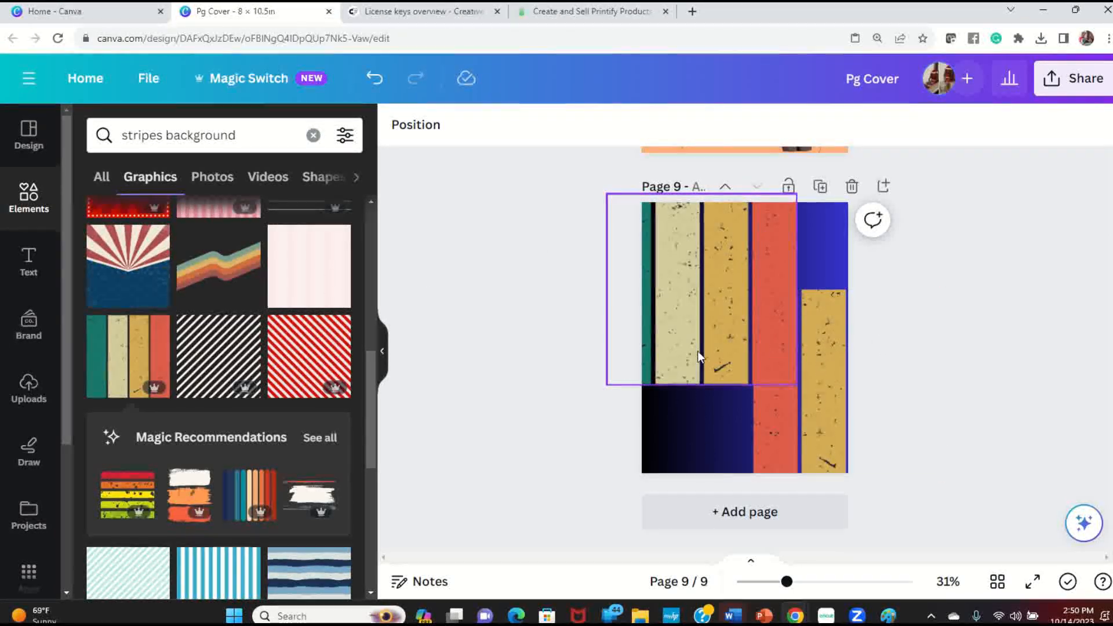
Delete both multicolour stripes graphics from page 9.
left_click(747, 343)
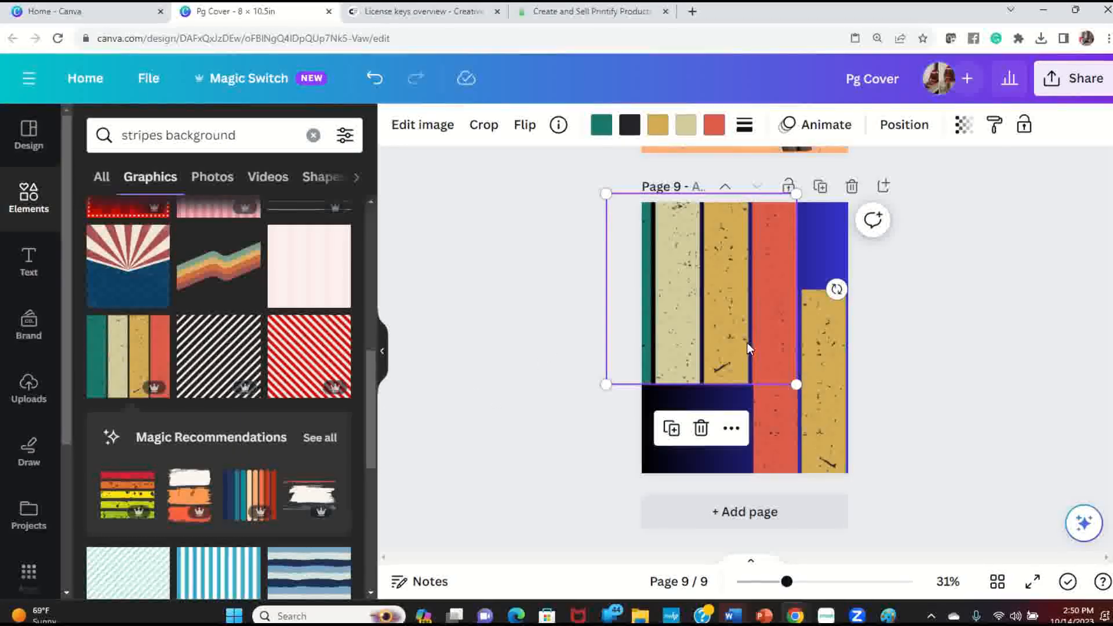
key("Delete")
left_click(805, 356)
key("Delete")
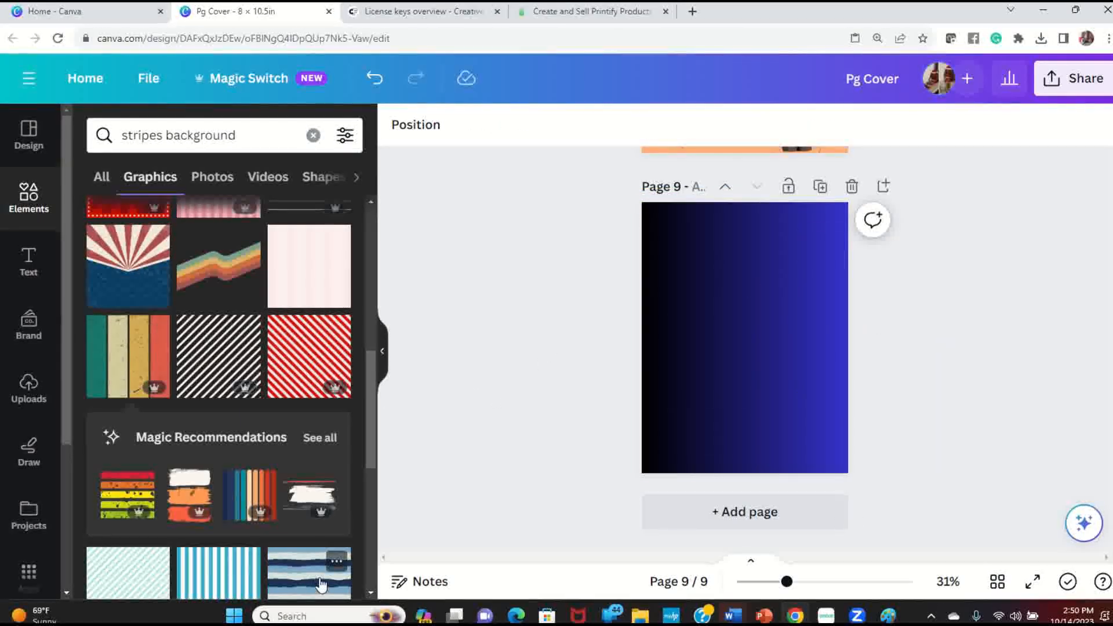
Add the wavy navy, light blue and cream stripes graphic to page 9 and enlarge it across the page's lower half.
left_click(309, 574)
mouse_move(792, 331)
left_mouse_down()
mouse_move(771, 411)
mouse_move(875, 412)
left_mouse_up()
left_click(945, 255)
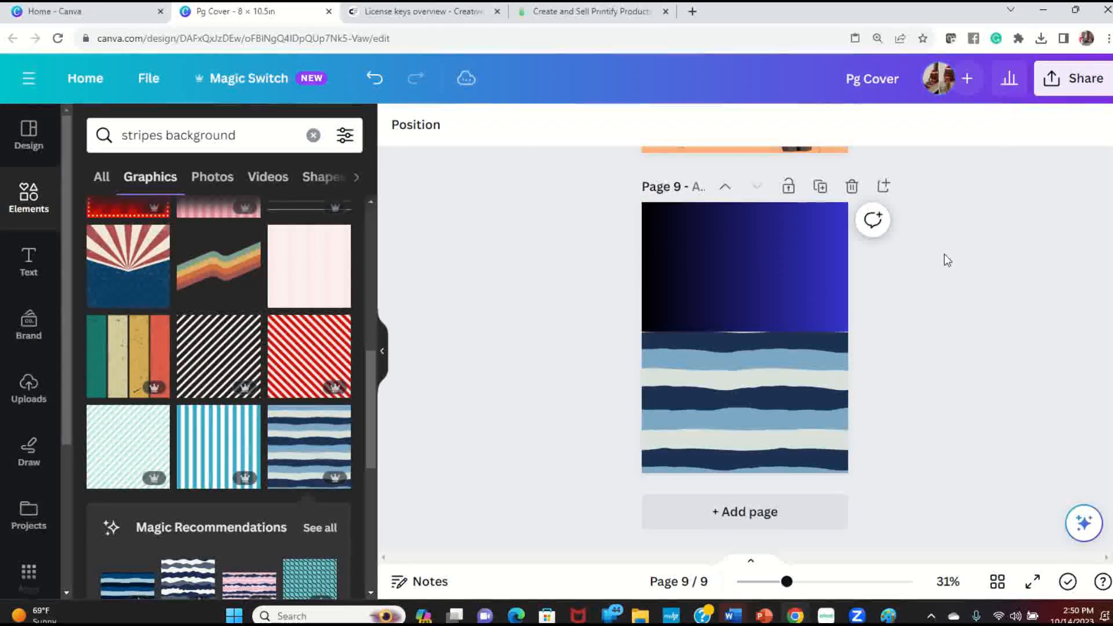
Move the wavy stripes graphic up to page 9's vertical middle and apply the Latte filter to it.
mouse_move(794, 414)
left_mouse_down()
mouse_move(777, 390)
mouse_move(779, 343)
left_mouse_up()
left_click(942, 348)
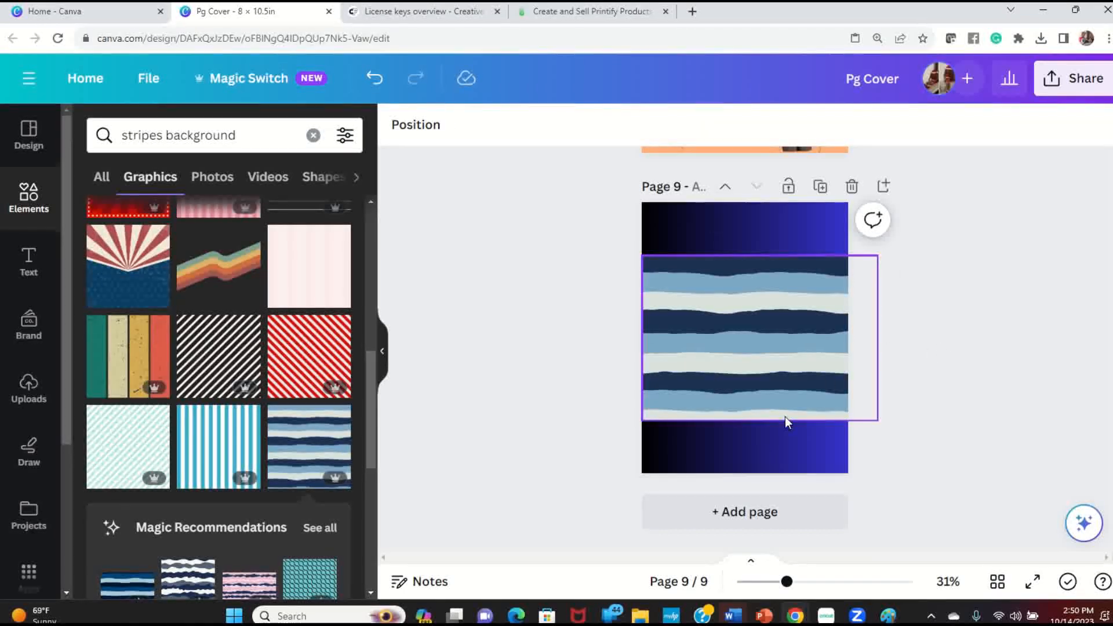
left_click(772, 392)
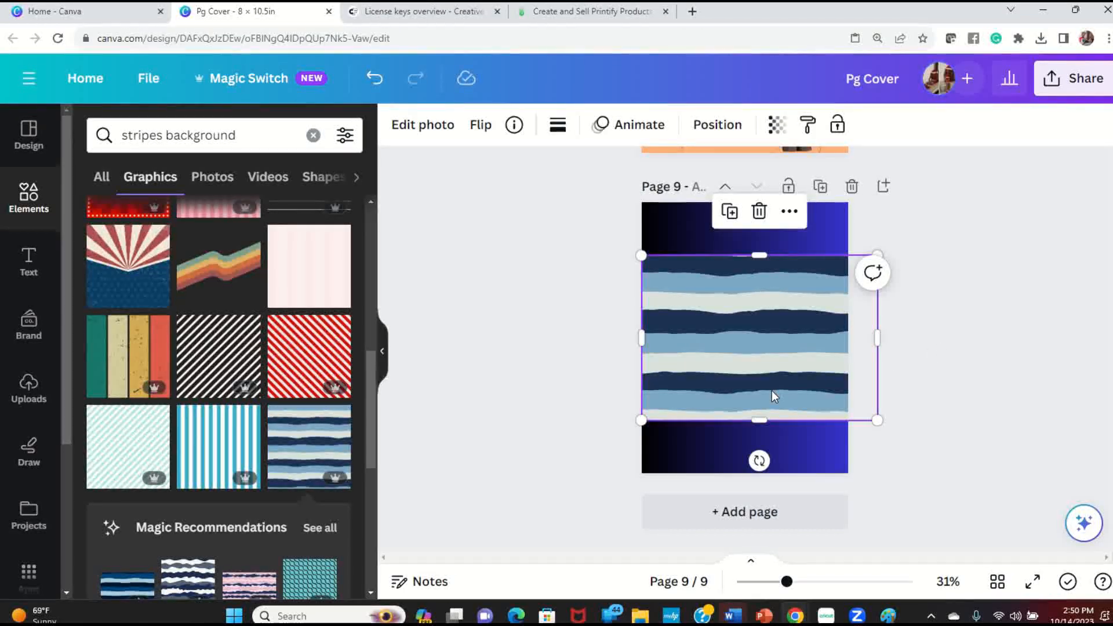
left_click(408, 129)
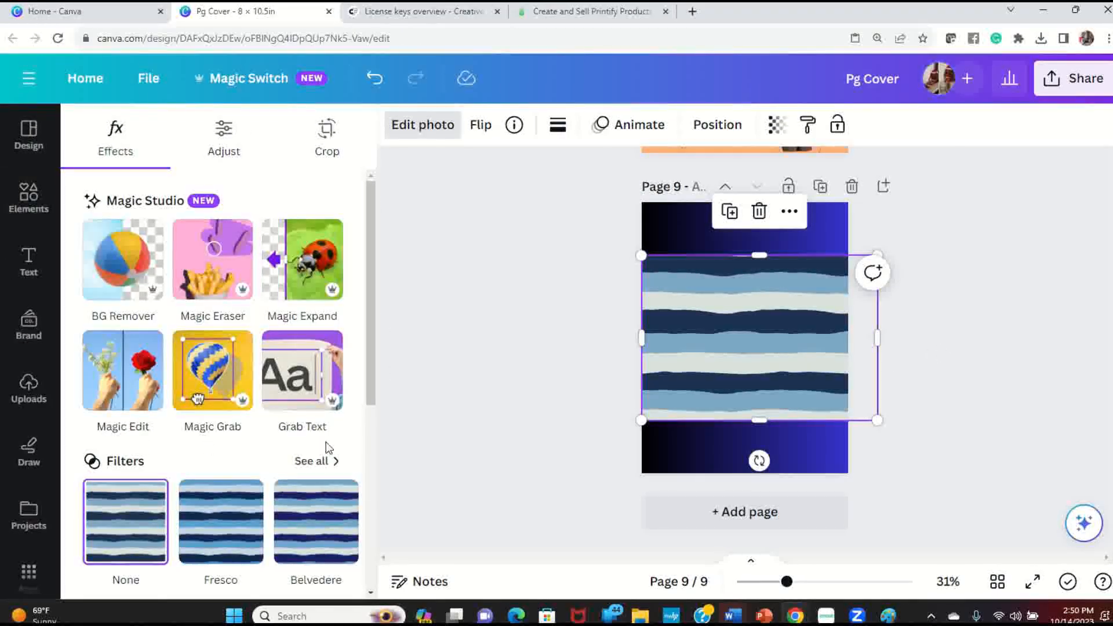
left_click(331, 462)
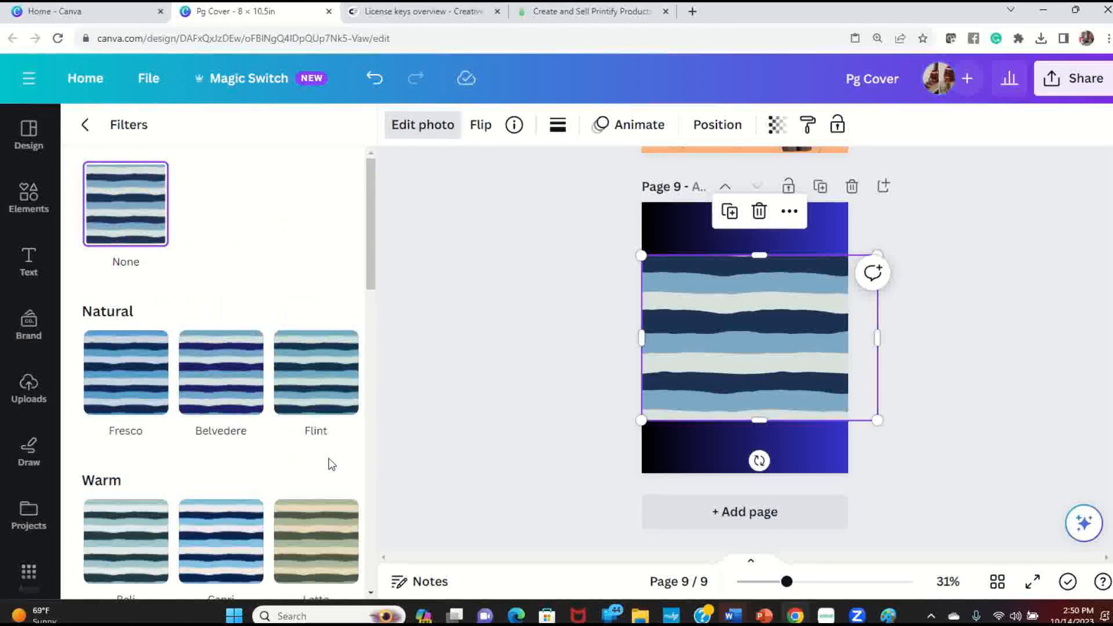
left_click(301, 545)
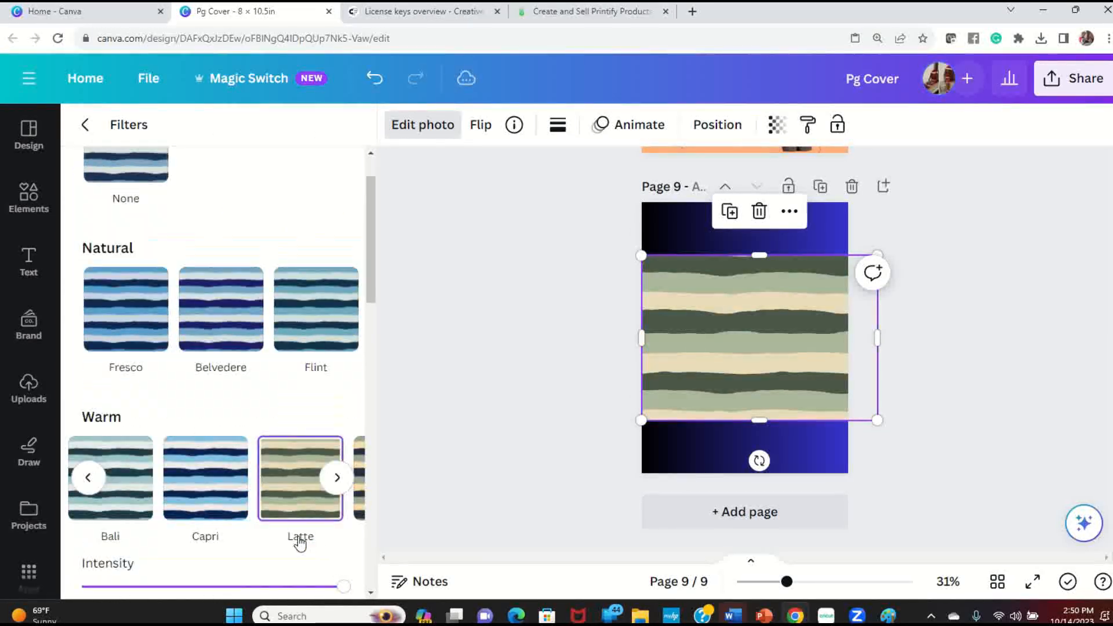
Change page 9's background to the black-to-gold gradient.
left_click(823, 228)
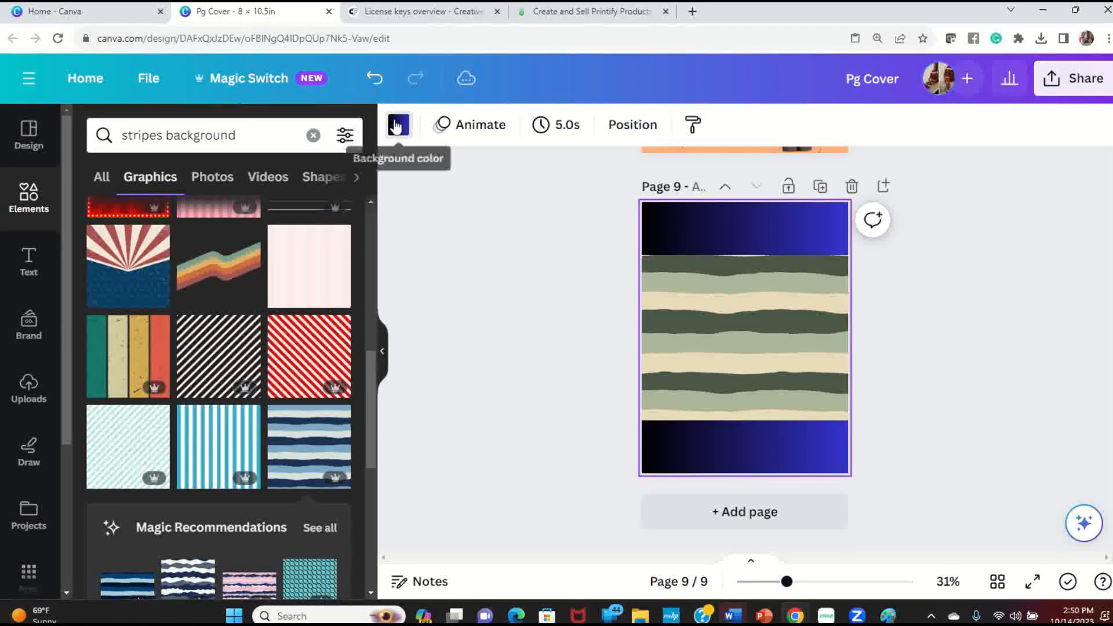
left_click(399, 125)
scroll(239, 465, "down", 7)
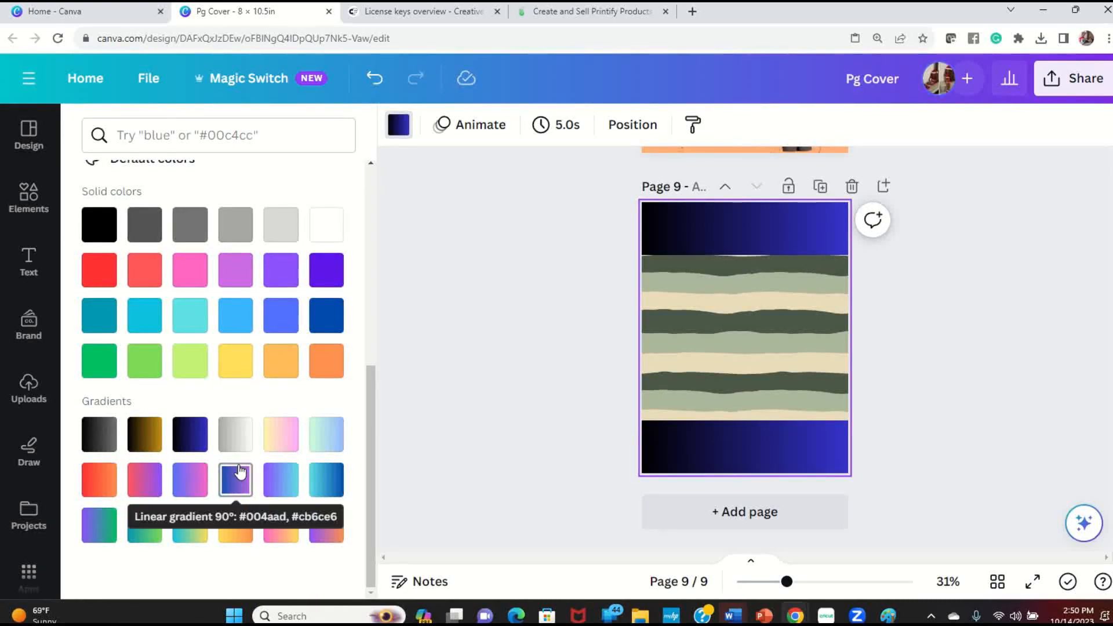
left_click(144, 436)
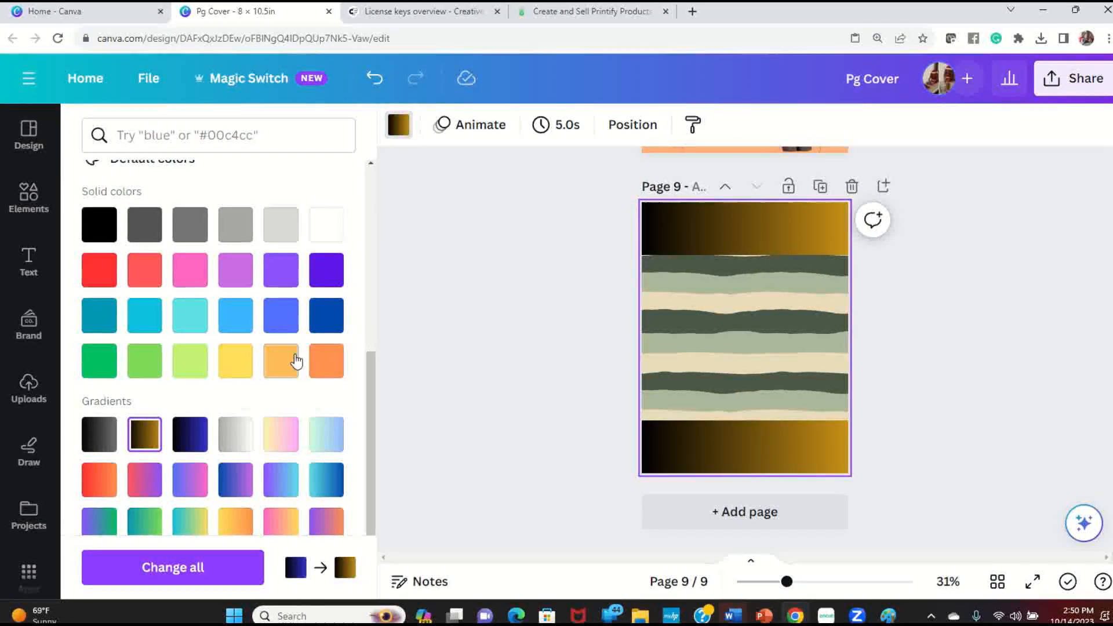
scroll(278, 455, "up", 7)
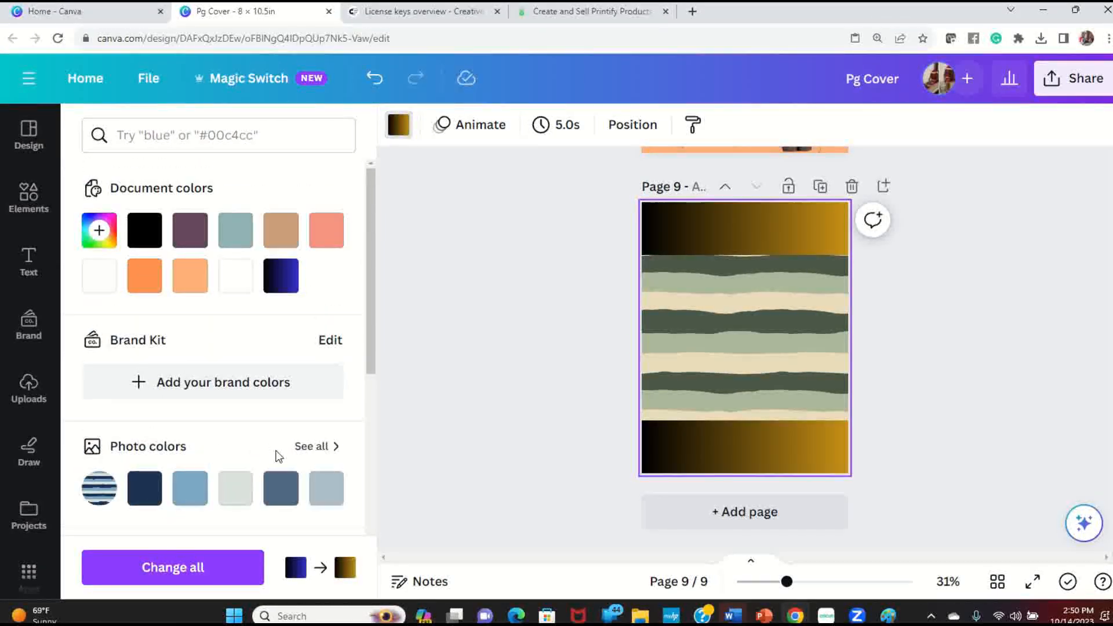
Set page 9's background to the black-to-gray gradient.
left_click(739, 331)
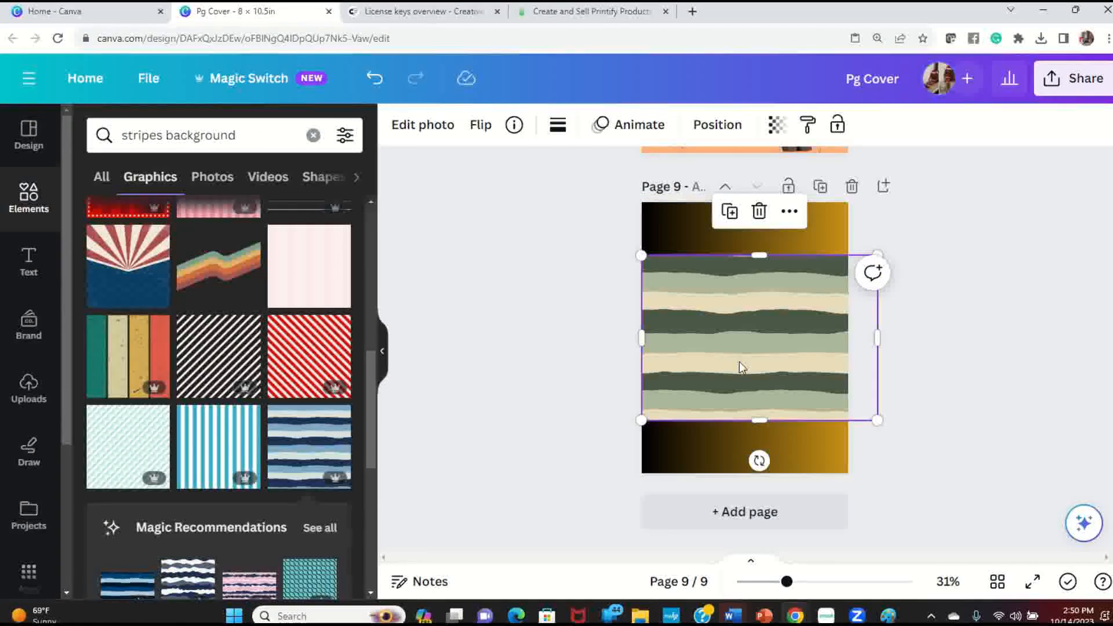
left_click(680, 214)
left_click(398, 124)
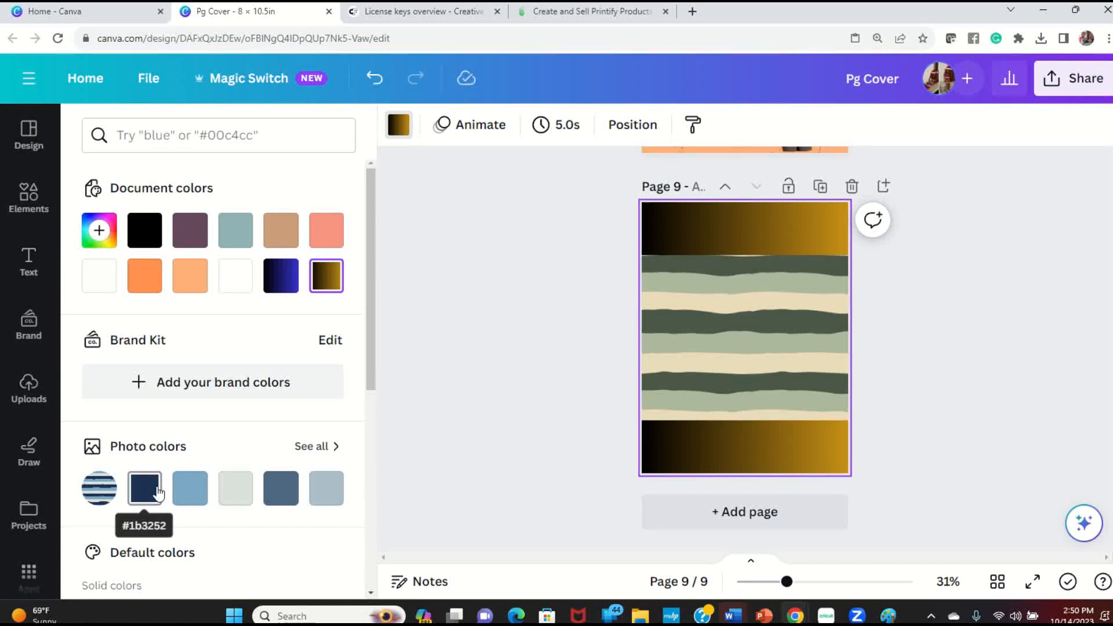
scroll(191, 412, "down", 7)
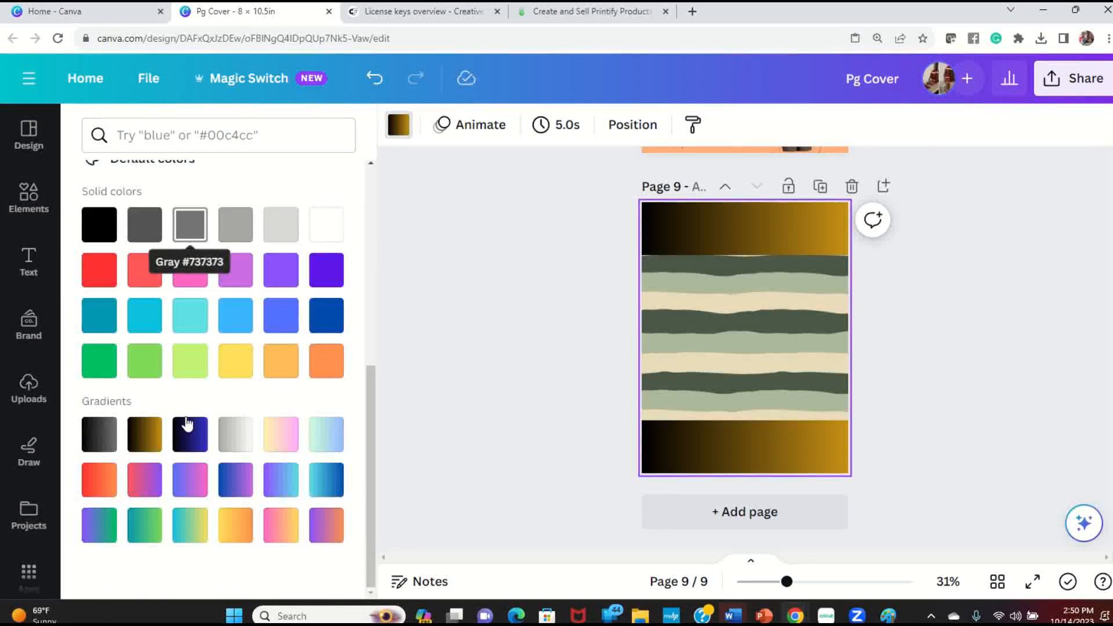
left_click(99, 435)
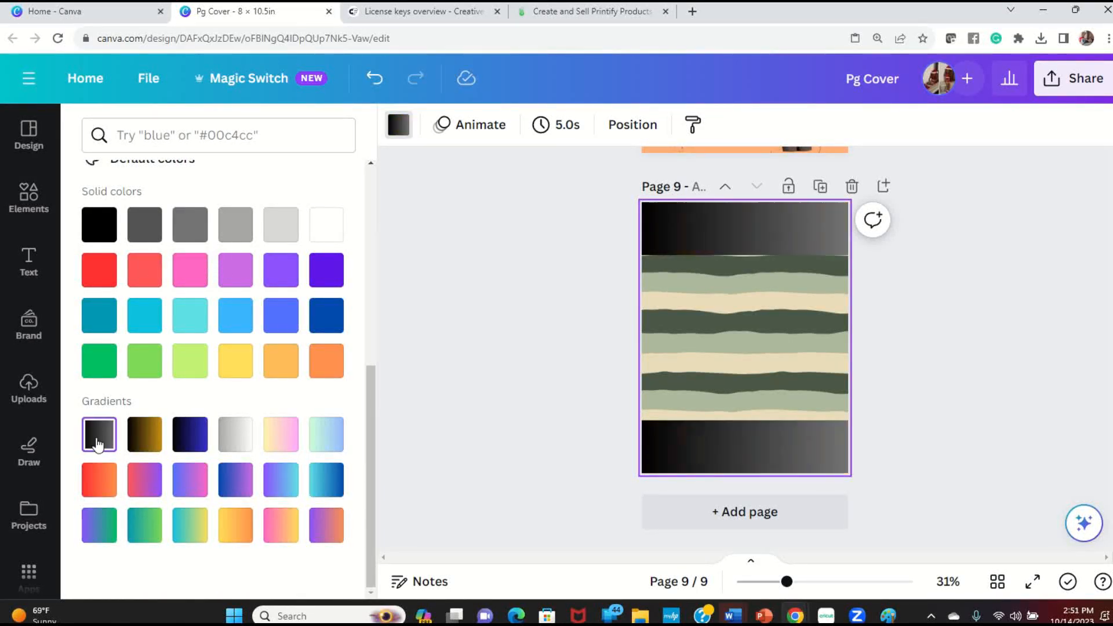
Try flipping the stripes graphic vertically, and rotate it a quarter turn counterclockwise so the stripes run vertically.
left_click(733, 343)
left_click_drag(735, 344, 739, 332)
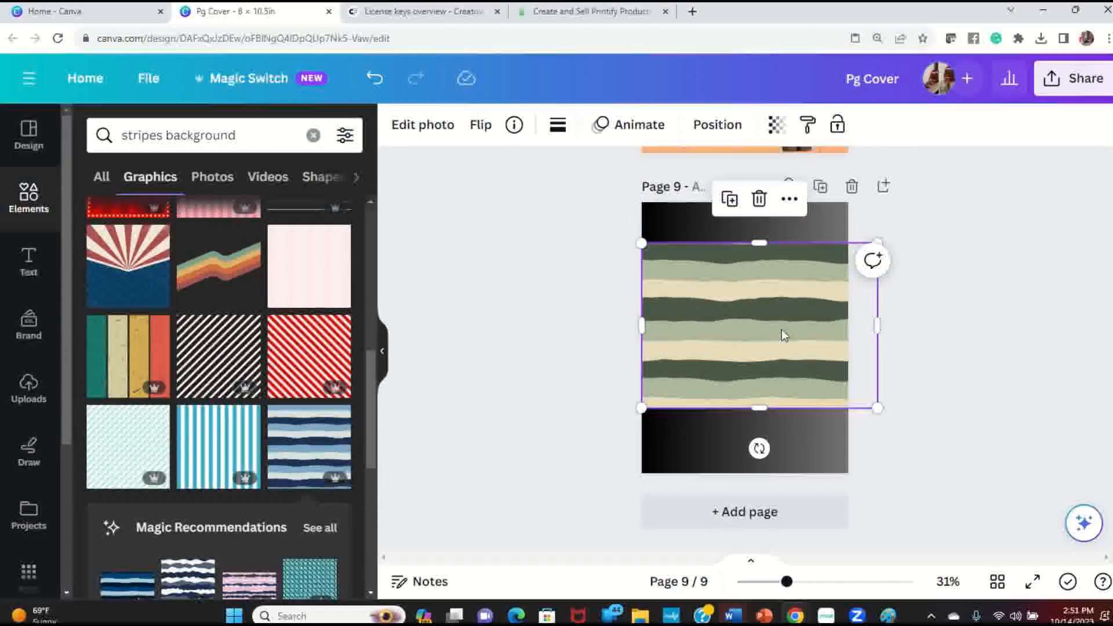
left_click(476, 127)
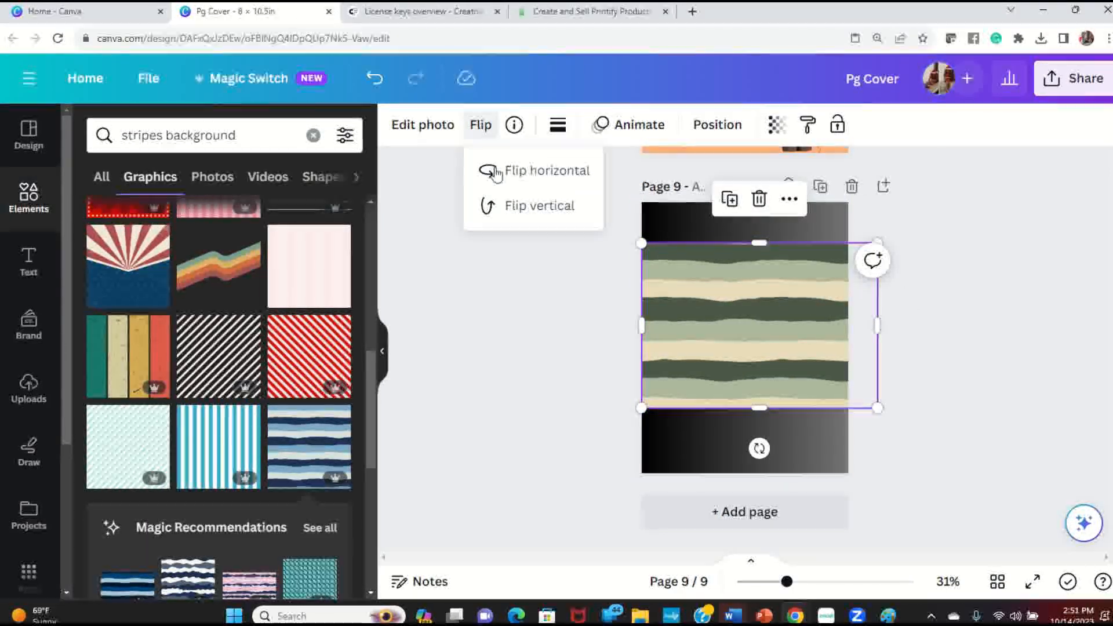
left_click(522, 208)
left_click(522, 207)
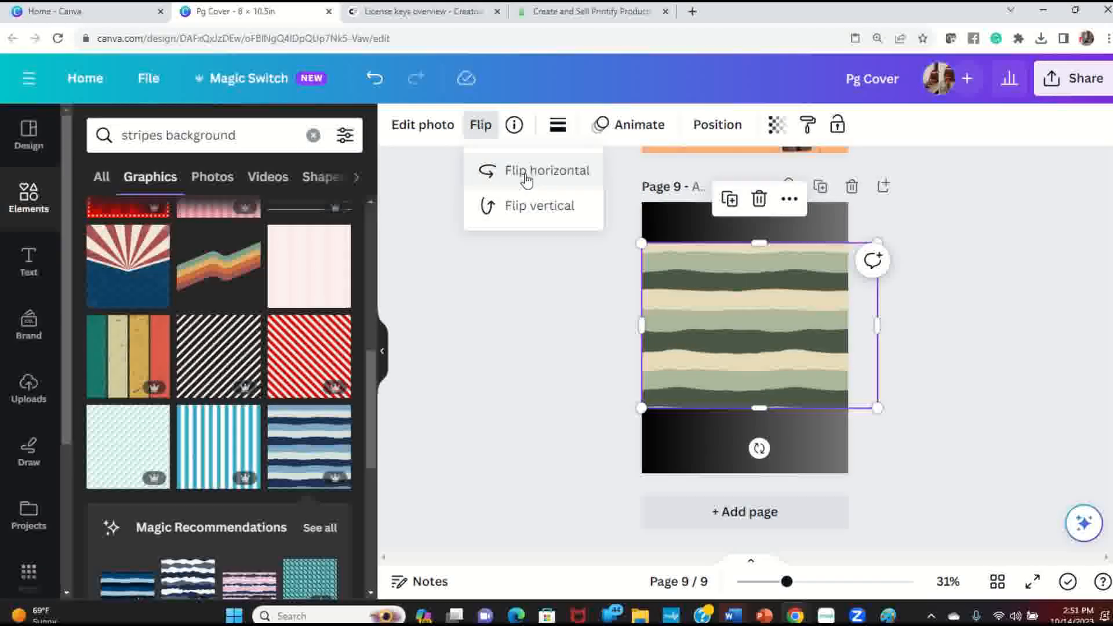
left_click(506, 212)
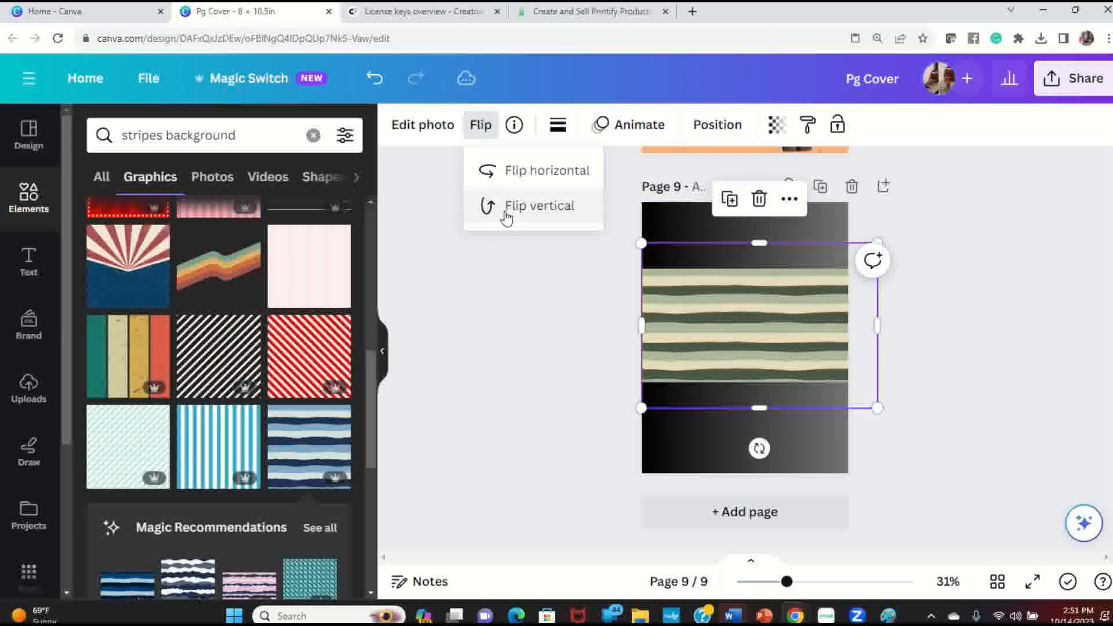
left_click_drag(759, 448, 869, 323)
Reapply the black-to-gray gradient to page 9's background behind the vertical stripes.
left_click(659, 384)
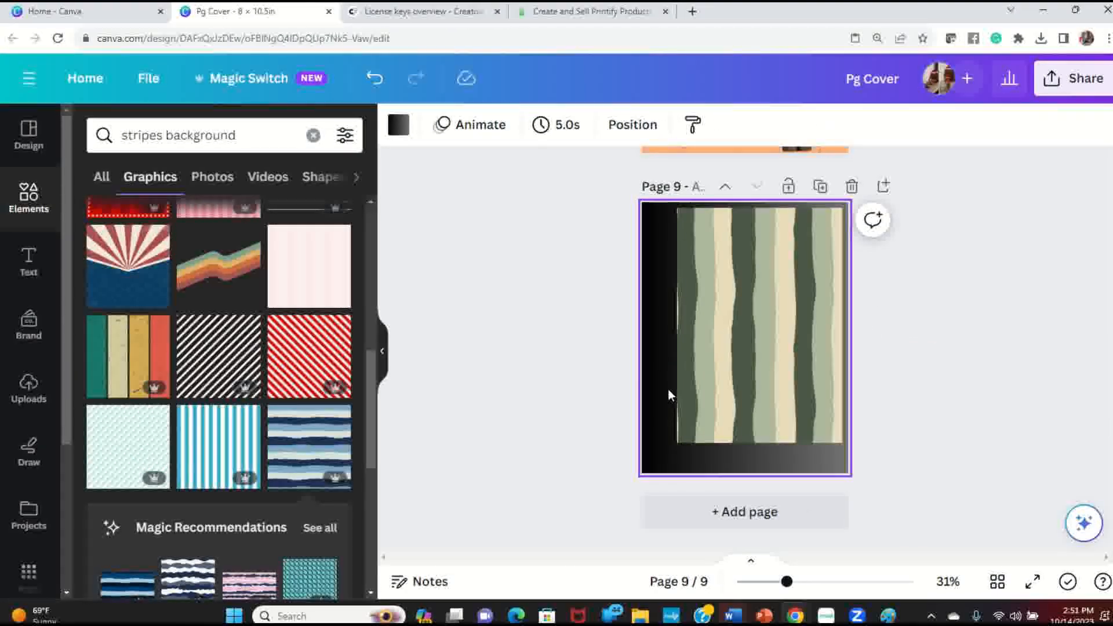
left_click(399, 125)
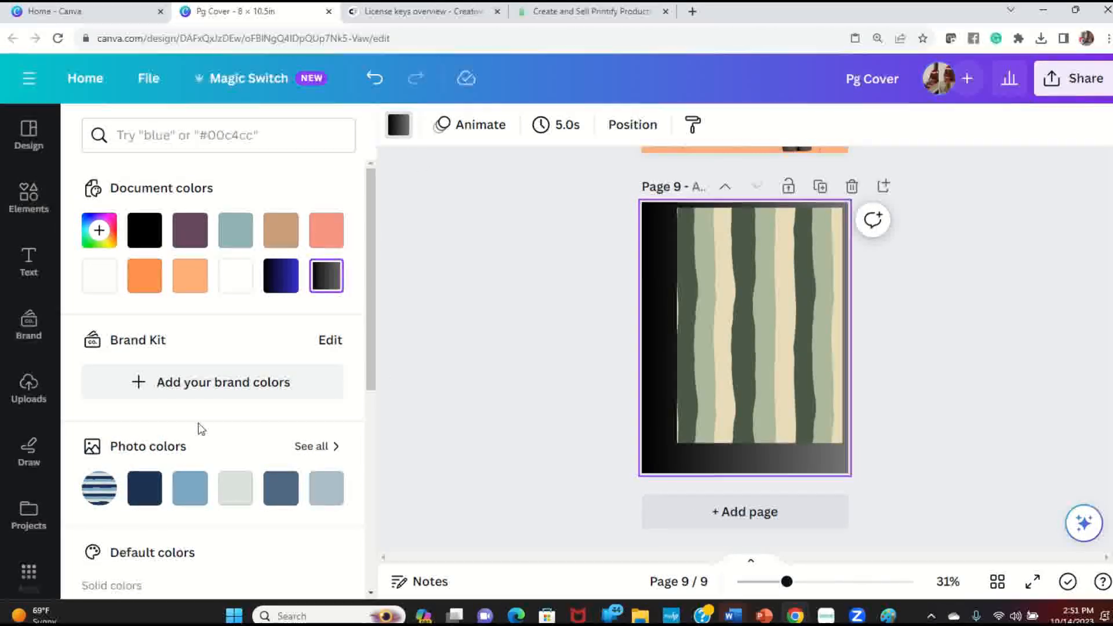
scroll(201, 429, "down", 5)
scroll(202, 424, "down", 1)
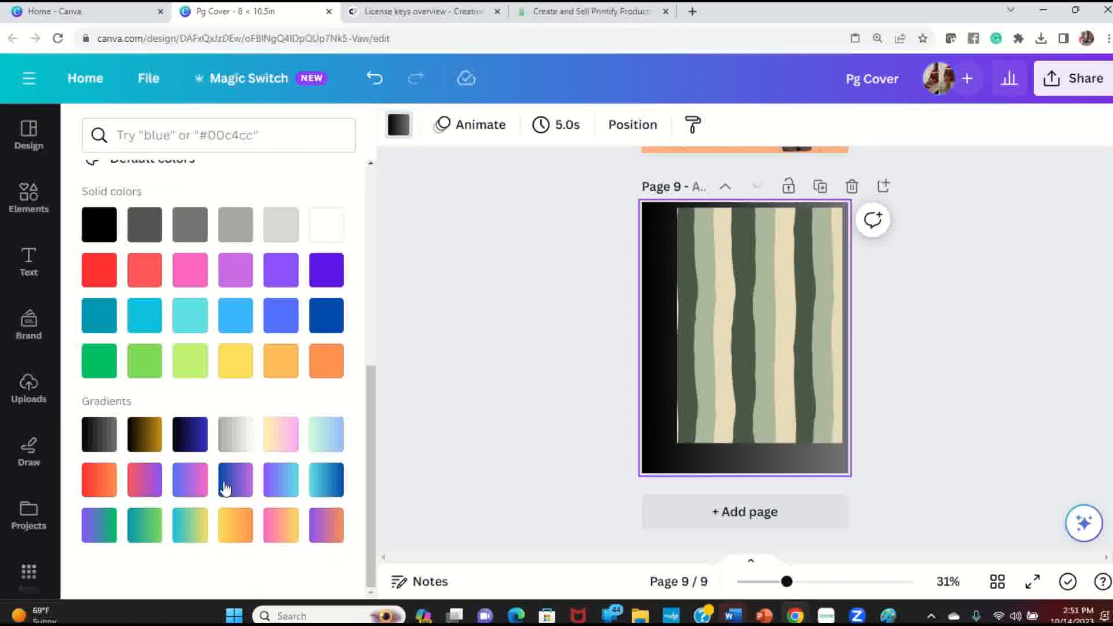
left_click(108, 449)
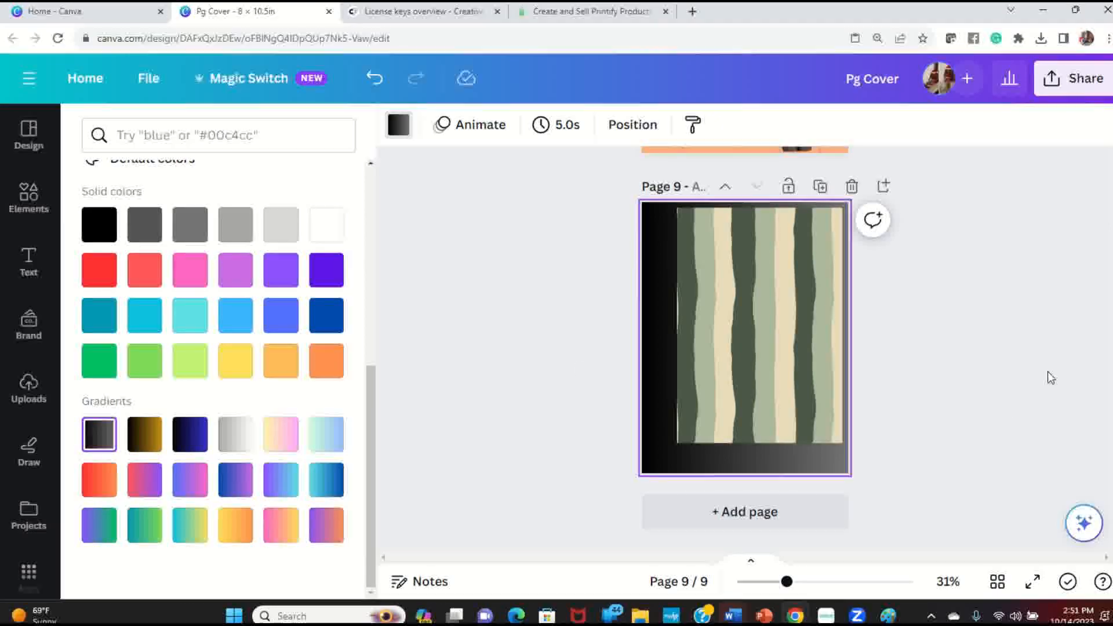
left_click(1051, 378)
Enlarge the vertical stripes to cover page 9's full height and shift them right, leaving a dark band along the left edge.
mouse_move(781, 343)
left_mouse_down()
mouse_move(745, 343)
mouse_move(784, 343)
left_mouse_up()
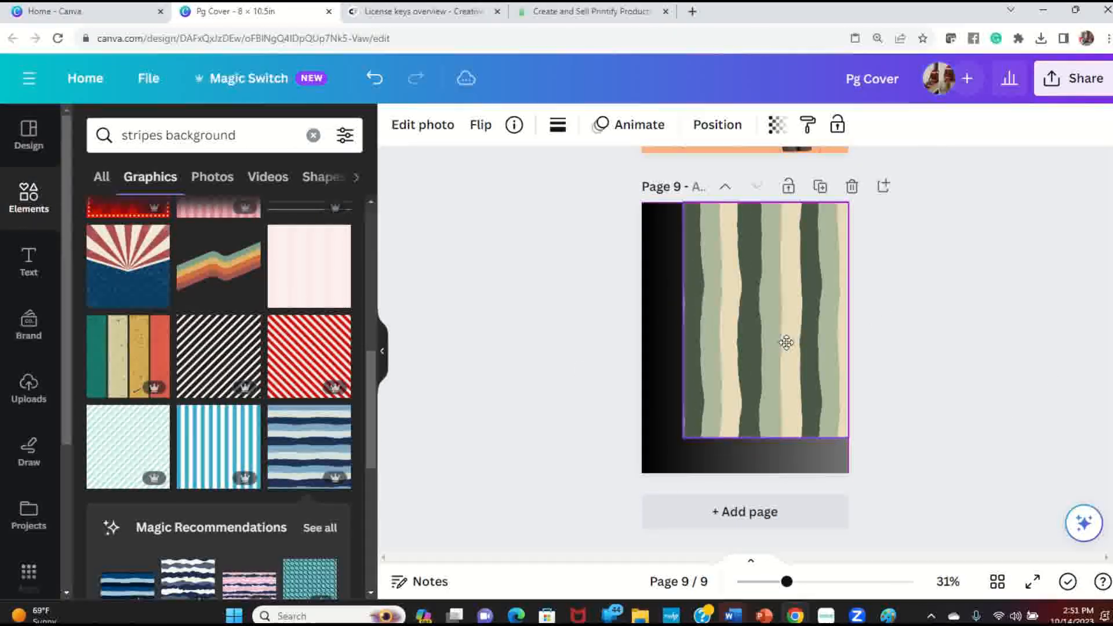
left_click_drag(849, 438, 925, 545)
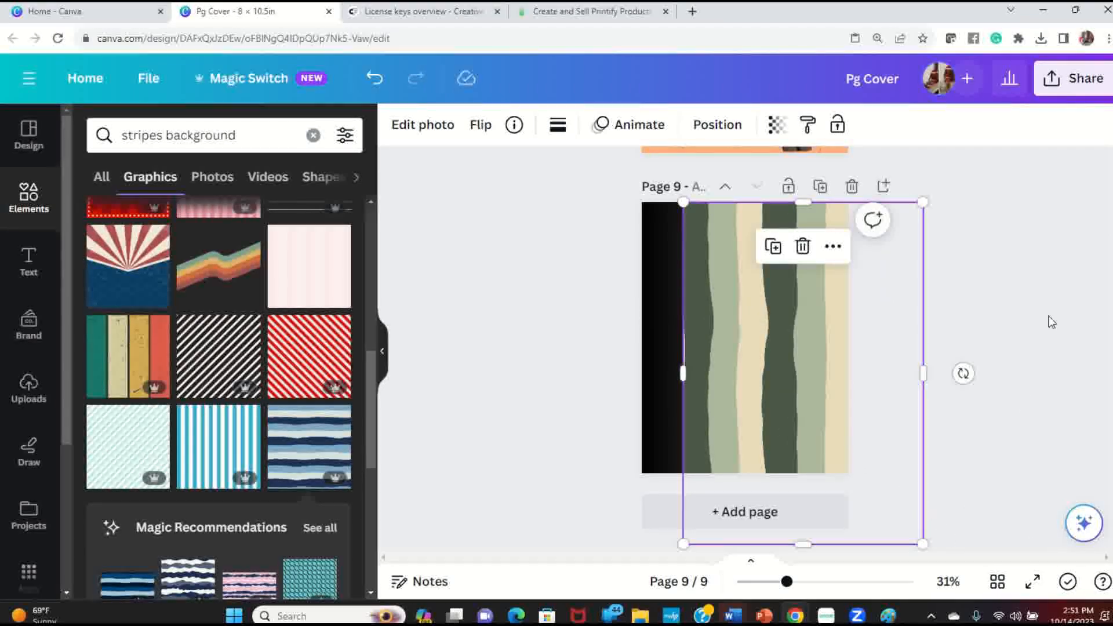
left_click(1040, 270)
left_click_drag(775, 355, 800, 347)
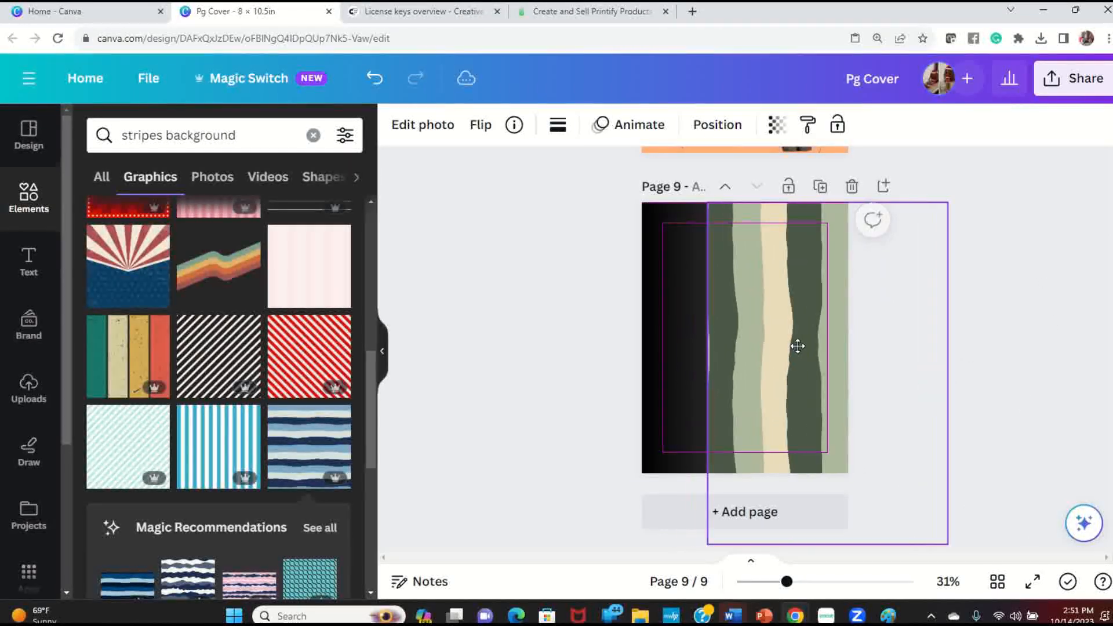
left_click(987, 262)
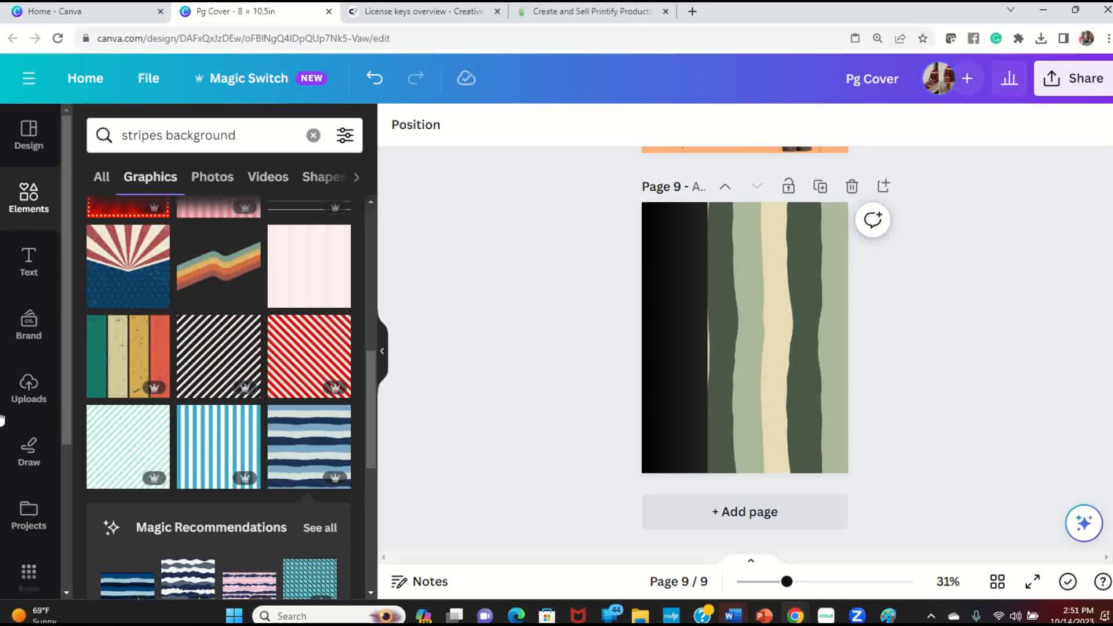
Add the uploaded background-free woman holding a coffee cup to page 9 and enlarge her down to the page's bottom edge.
left_click(29, 388)
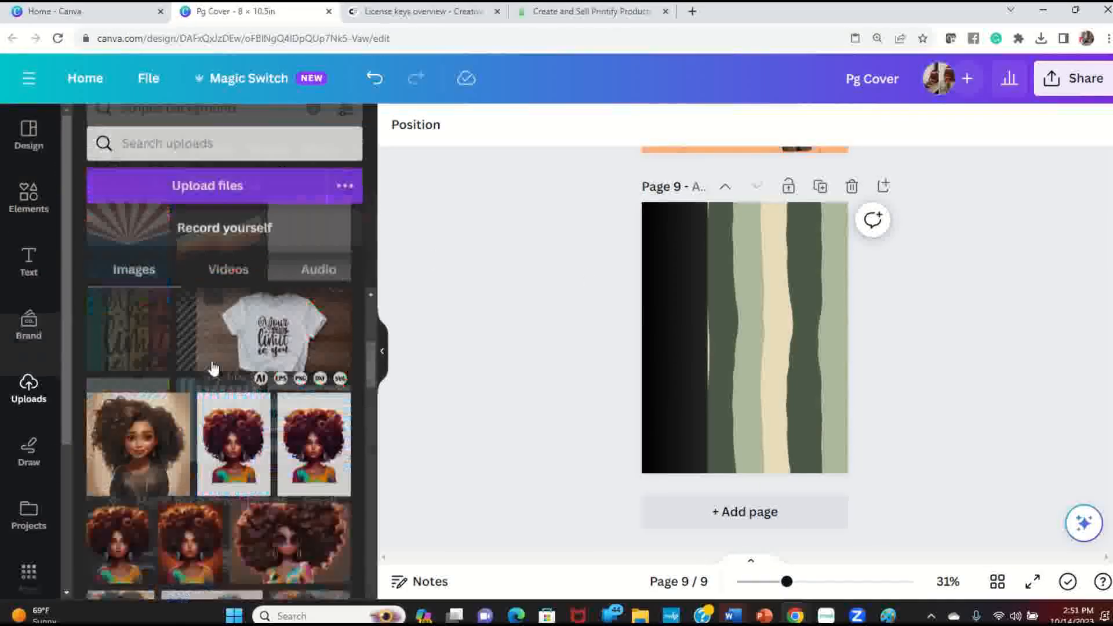
scroll(314, 406, "down", 10)
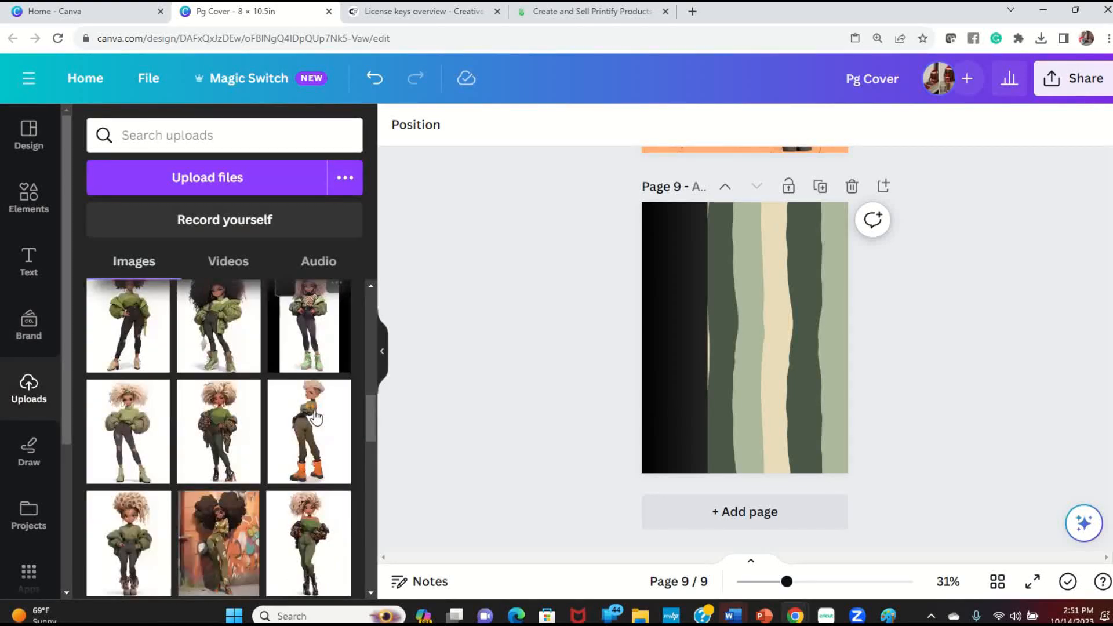
scroll(316, 416, "down", 3)
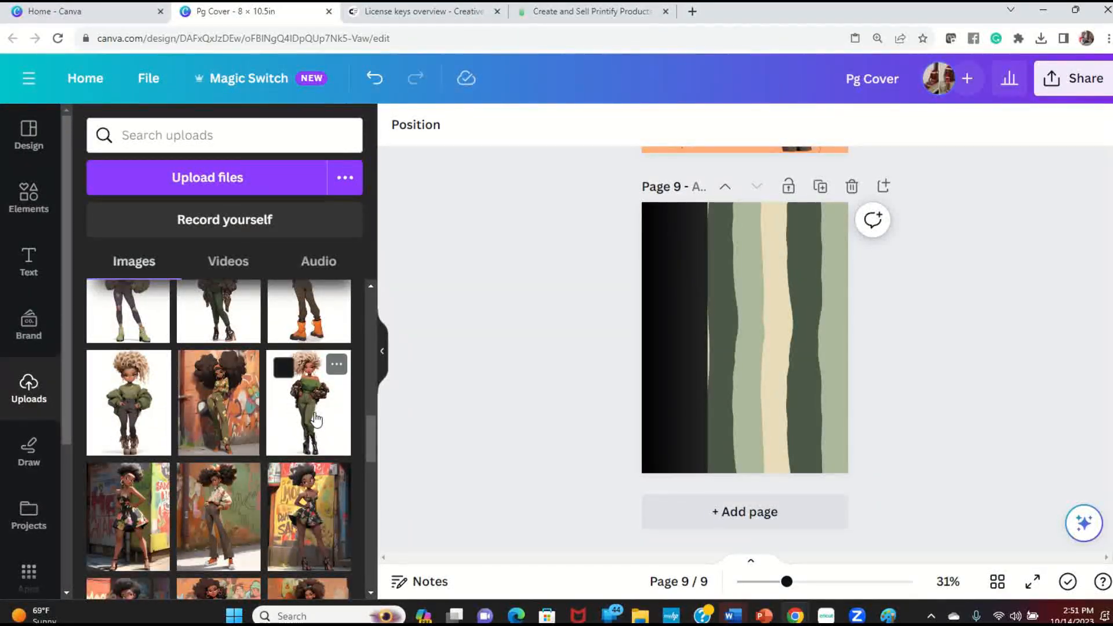
scroll(316, 418, "down", 6)
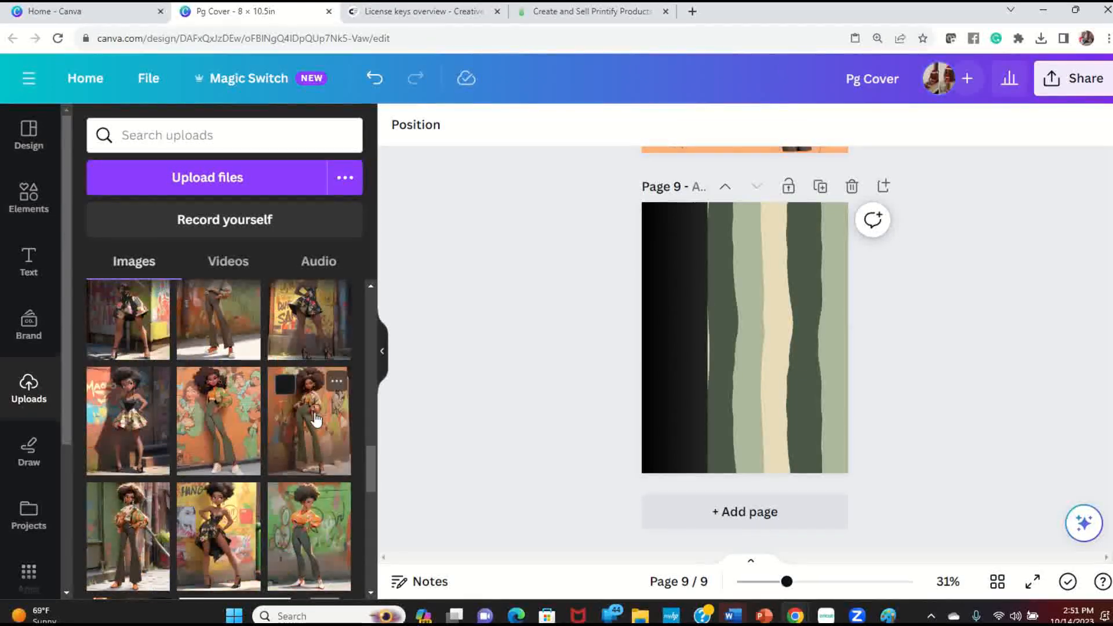
scroll(316, 419, "down", 5)
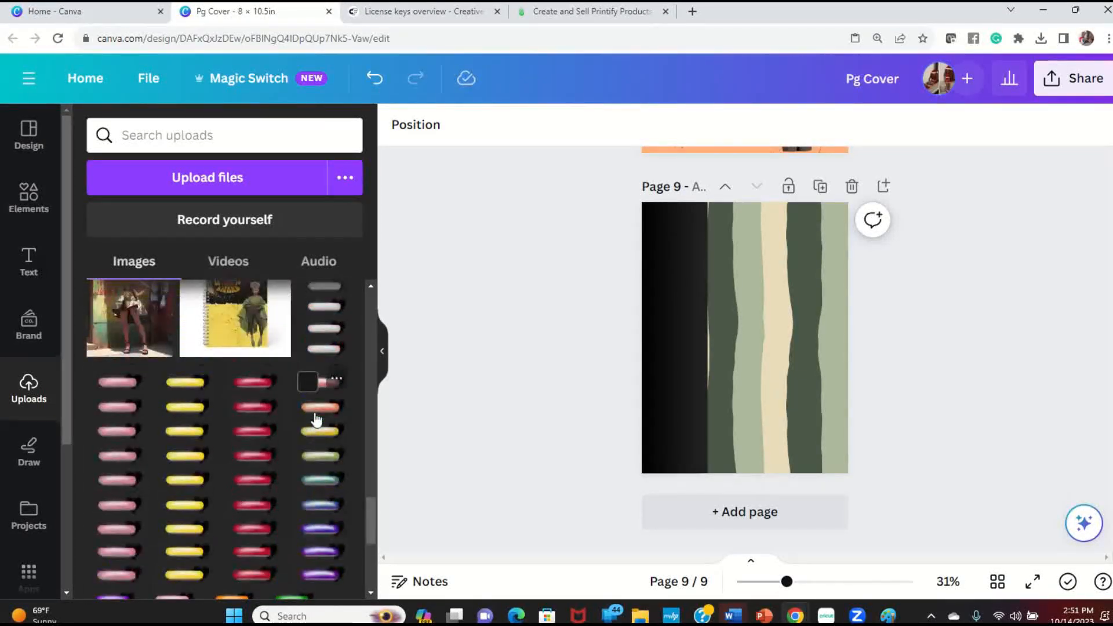
scroll(316, 418, "down", 5)
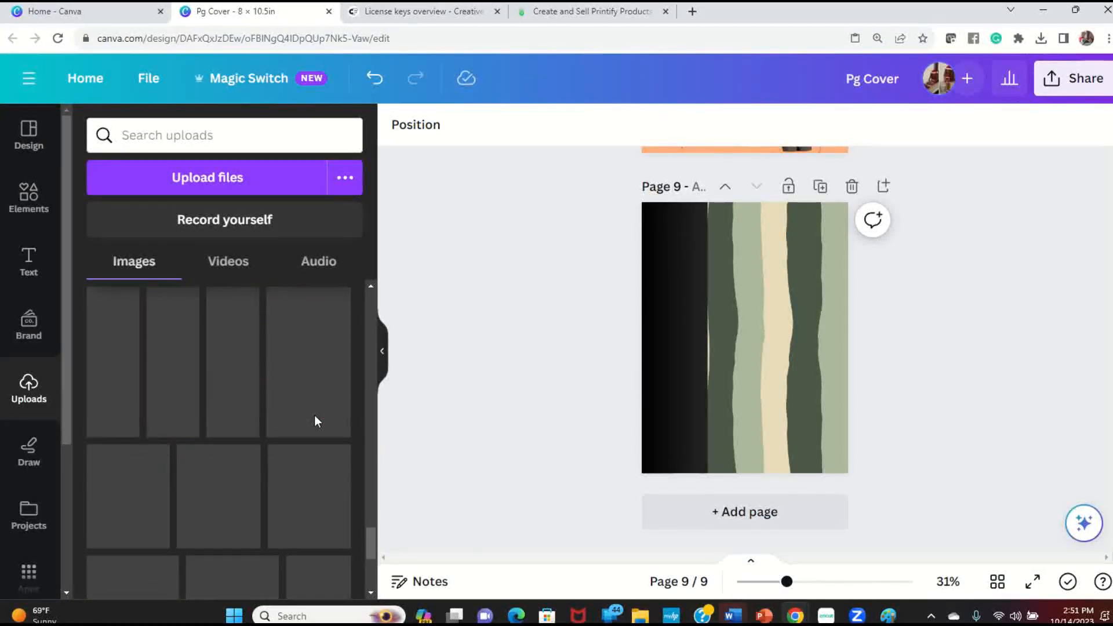
scroll(315, 421, "down", 8)
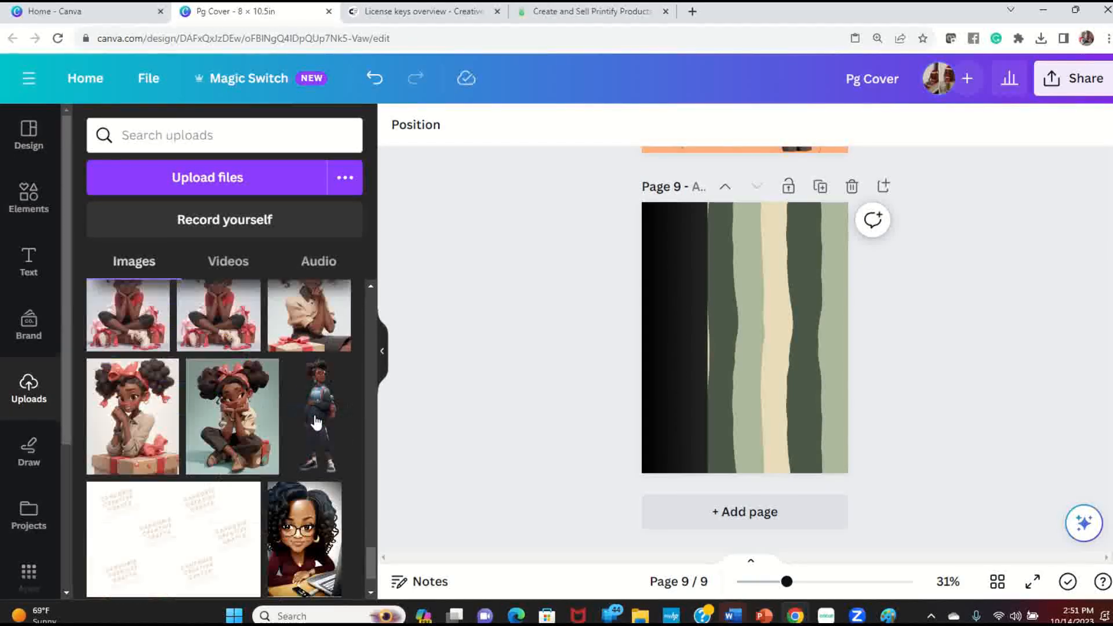
scroll(316, 422, "down", 4)
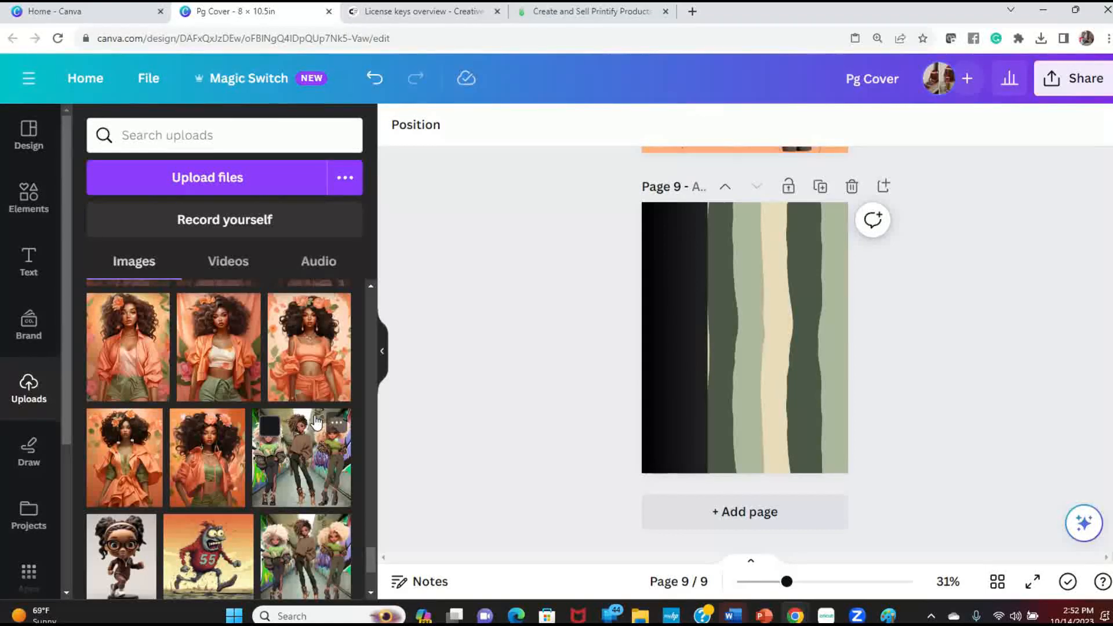
scroll(316, 423, "down", 6)
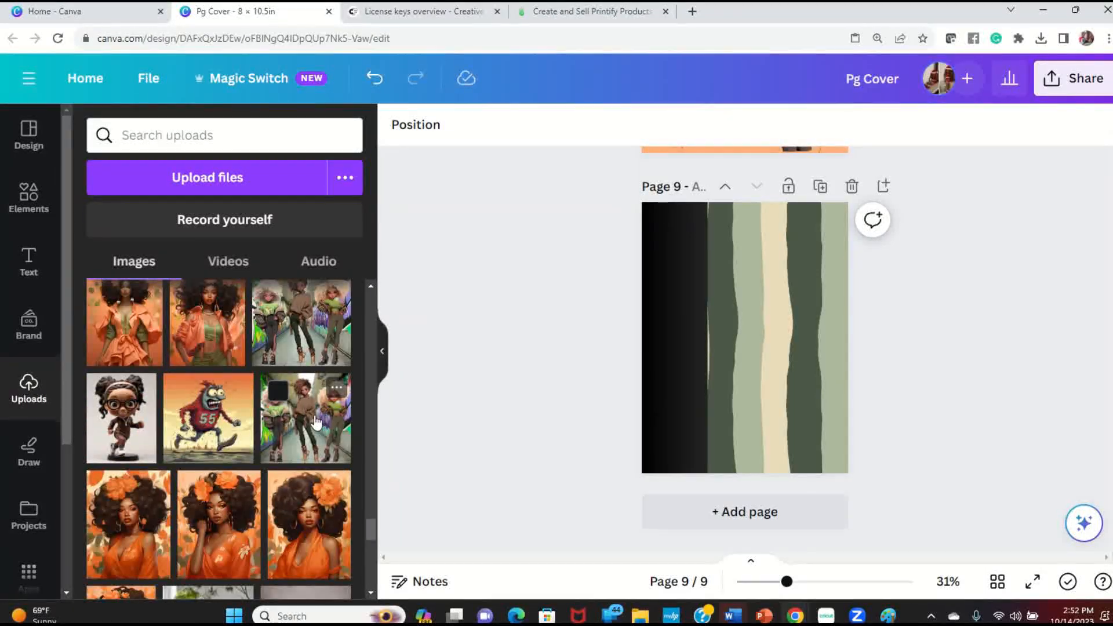
scroll(316, 423, "down", 4)
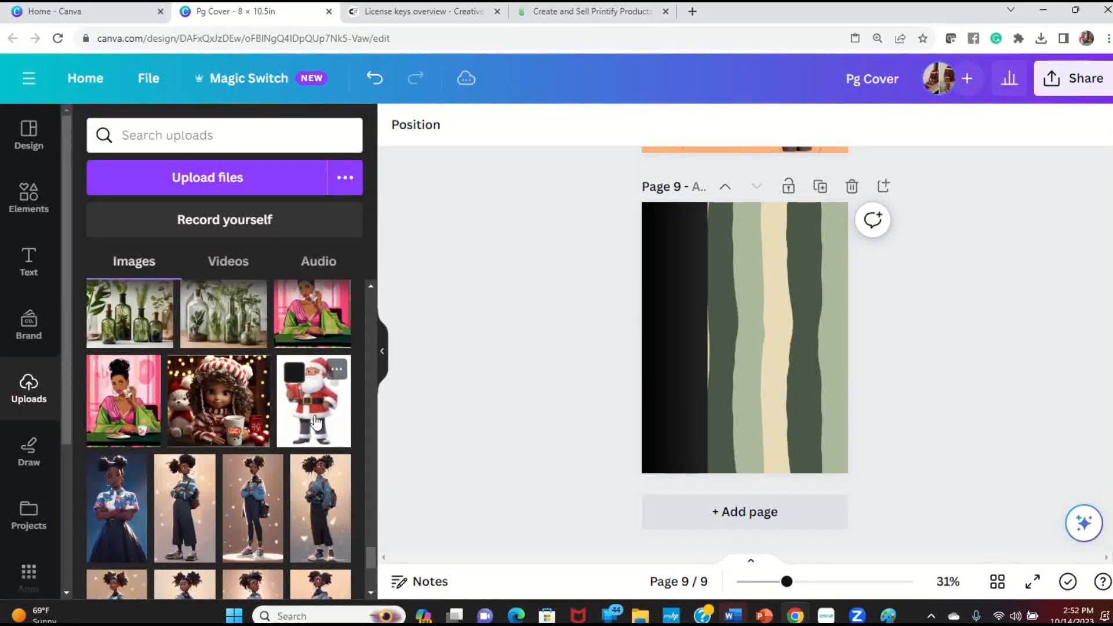
scroll(316, 423, "down", 8)
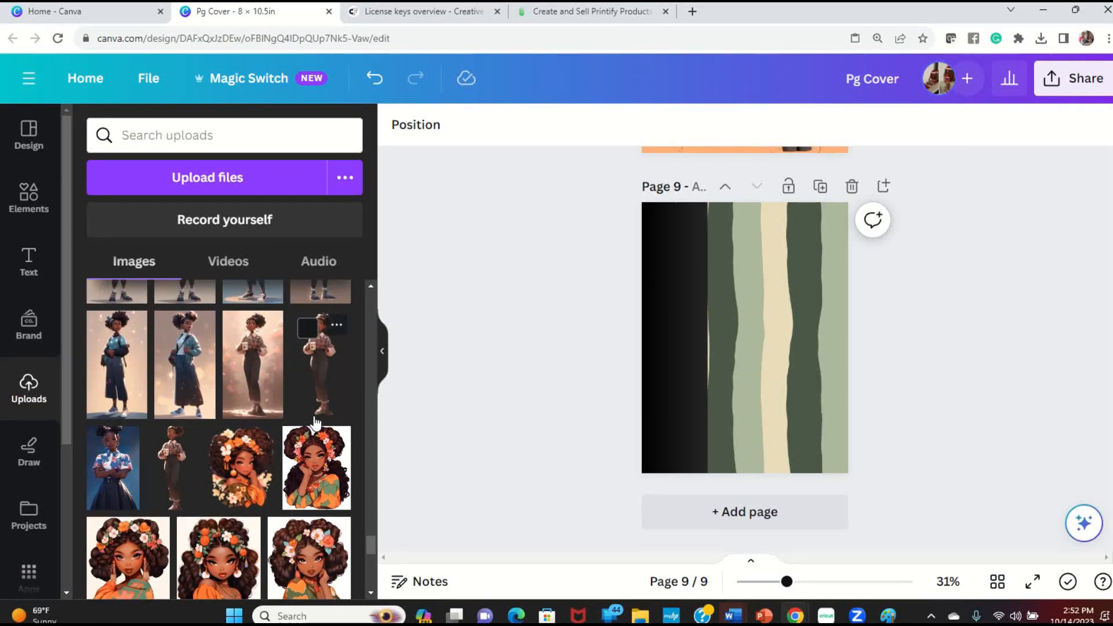
left_click(347, 372)
left_click_drag(798, 431, 821, 473)
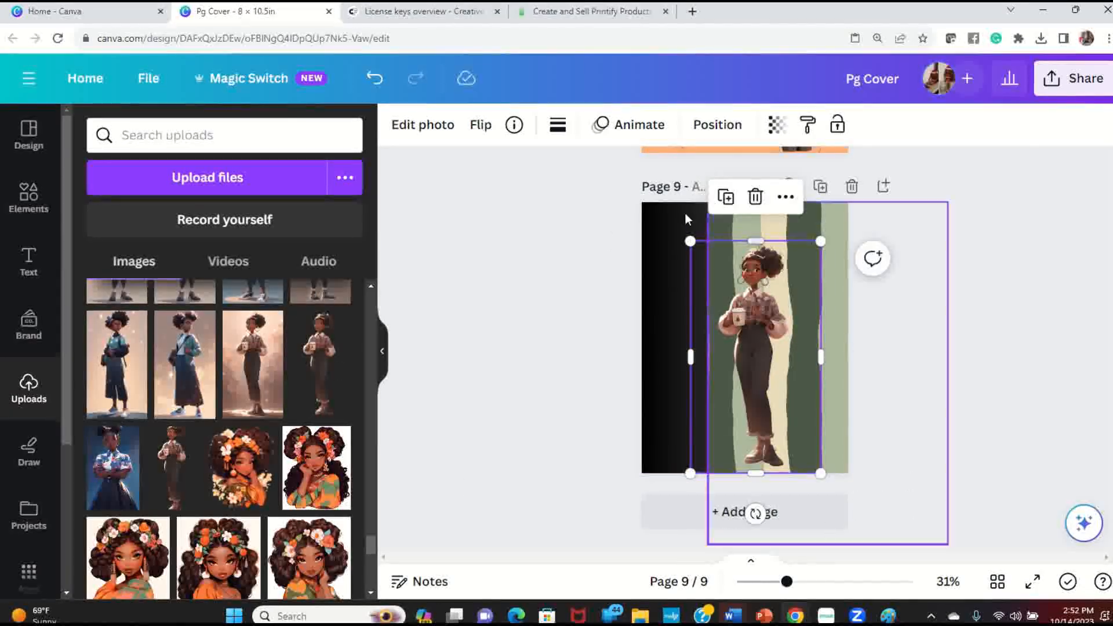
Move the coffee-cup woman over the dark band, enlarge her to nearly full page height, and preview the page full screen.
left_click(887, 333)
left_click(753, 354)
left_click_drag(754, 354, 682, 354)
left_click_drag(744, 241, 784, 225)
left_click_drag(697, 321, 705, 326)
left_click(948, 353)
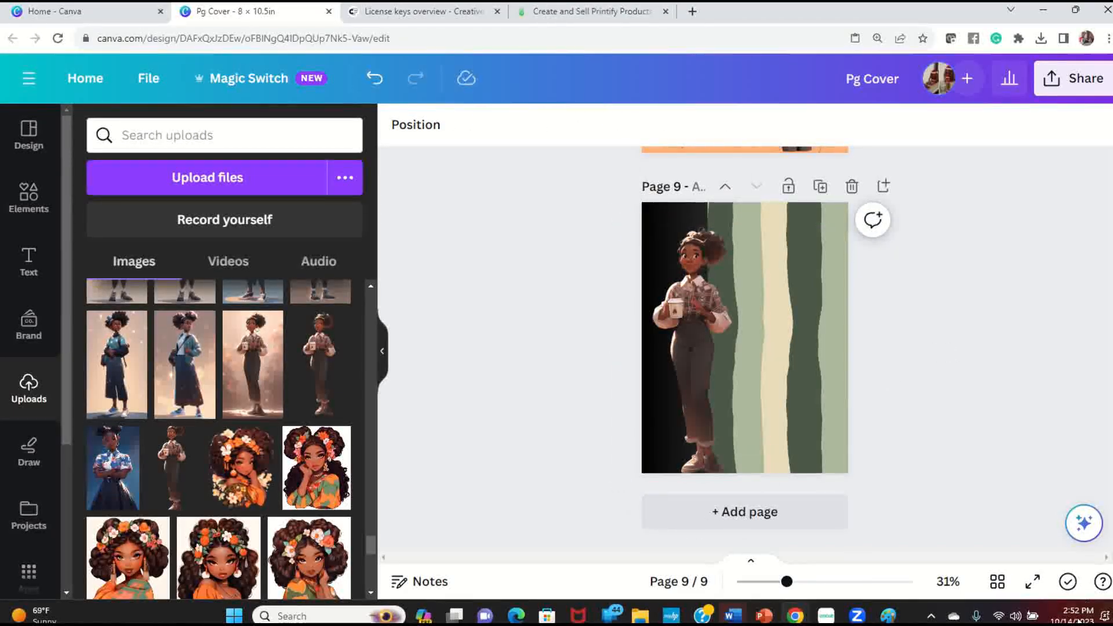
left_click(1032, 582)
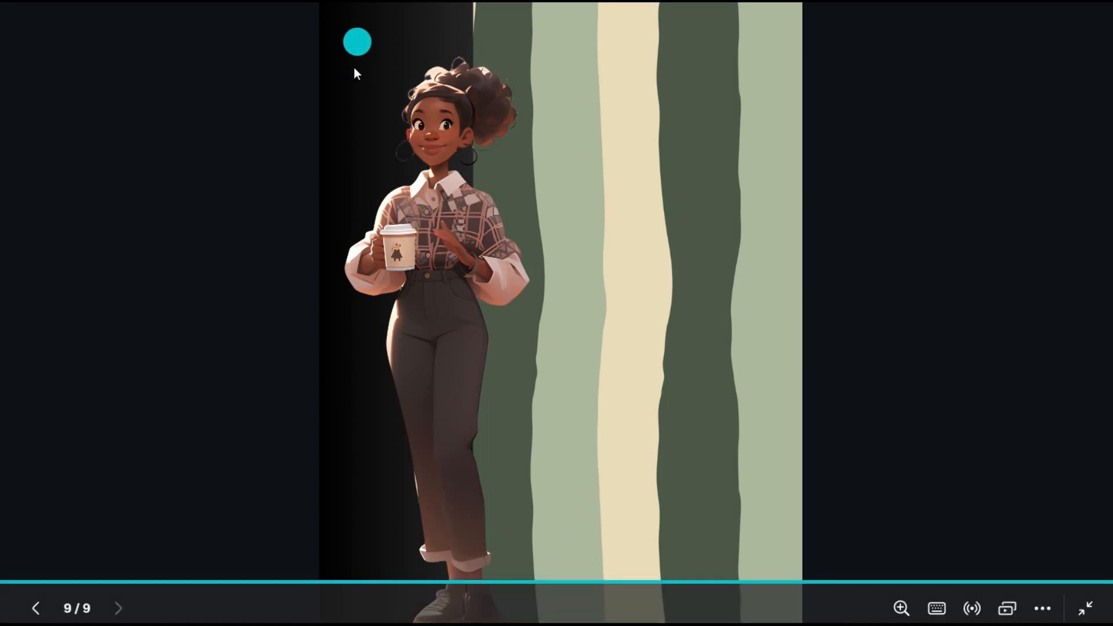
key("Escape")
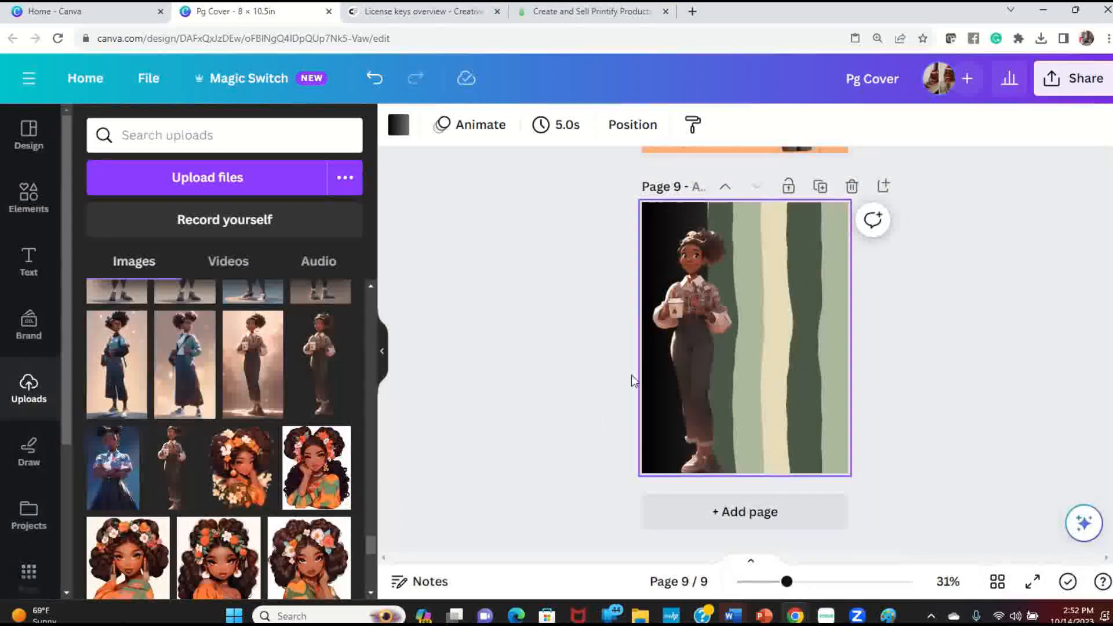
Crop the stripes' left edge to widen the dark band, move the woman onto the stripes, and preview the page full screen.
left_click(800, 289)
left_click_drag(708, 373, 737, 372)
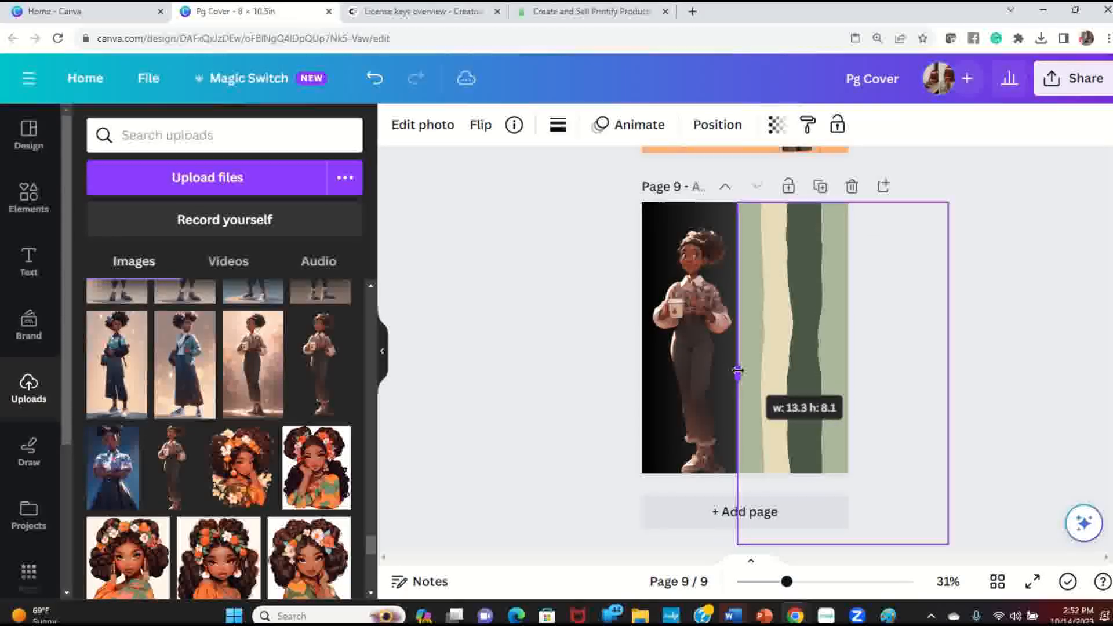
left_click(690, 338)
left_click_drag(690, 338, 787, 332)
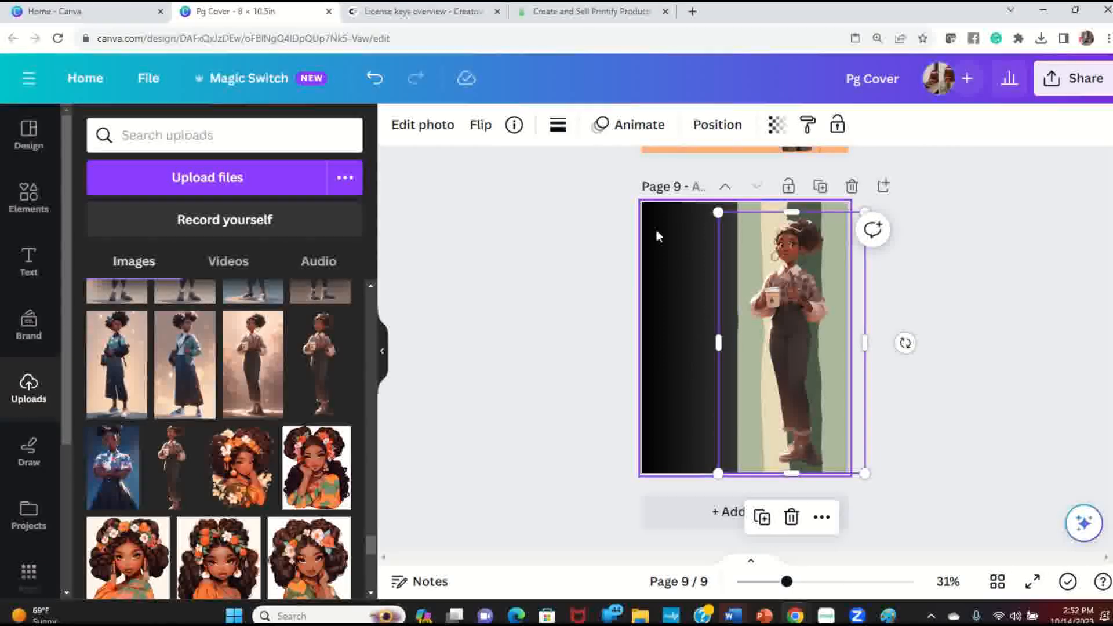
left_click(959, 444)
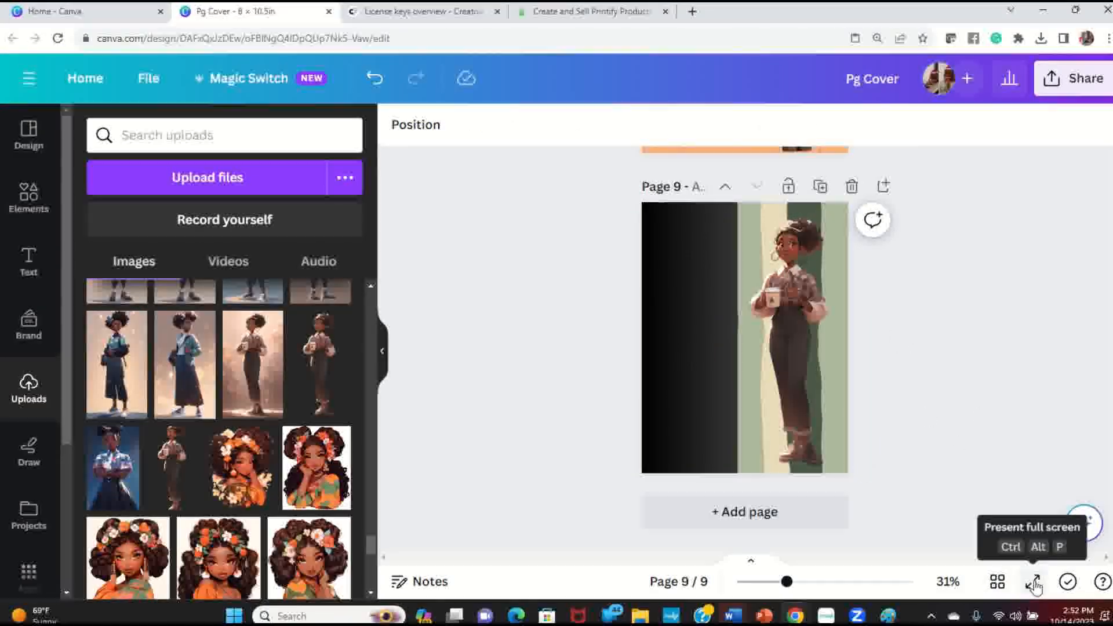
left_click(1032, 581)
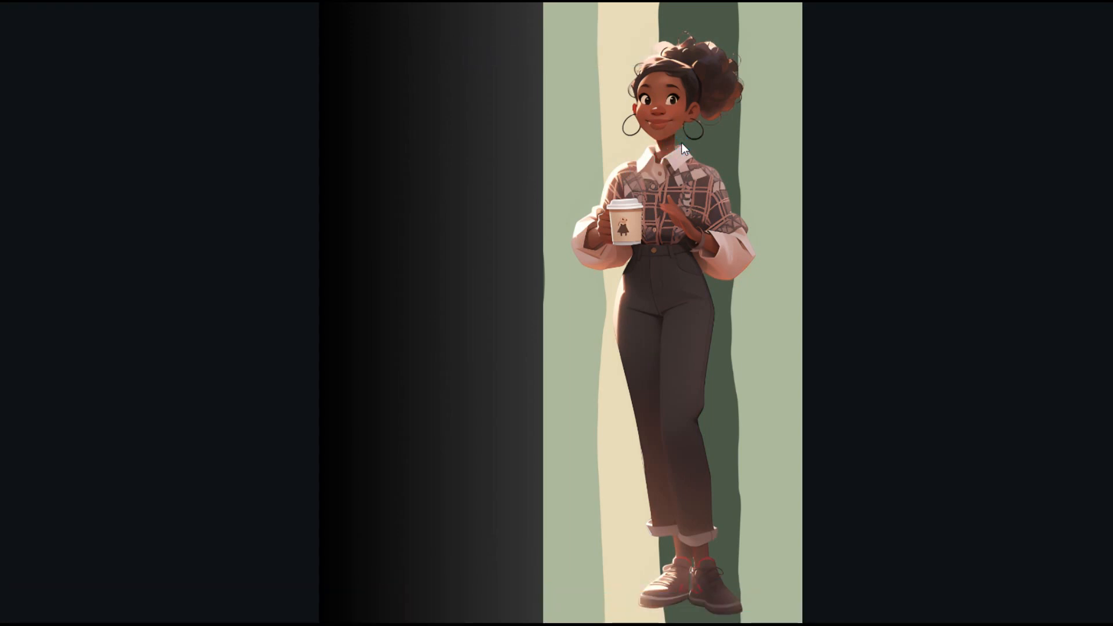
key("Escape")
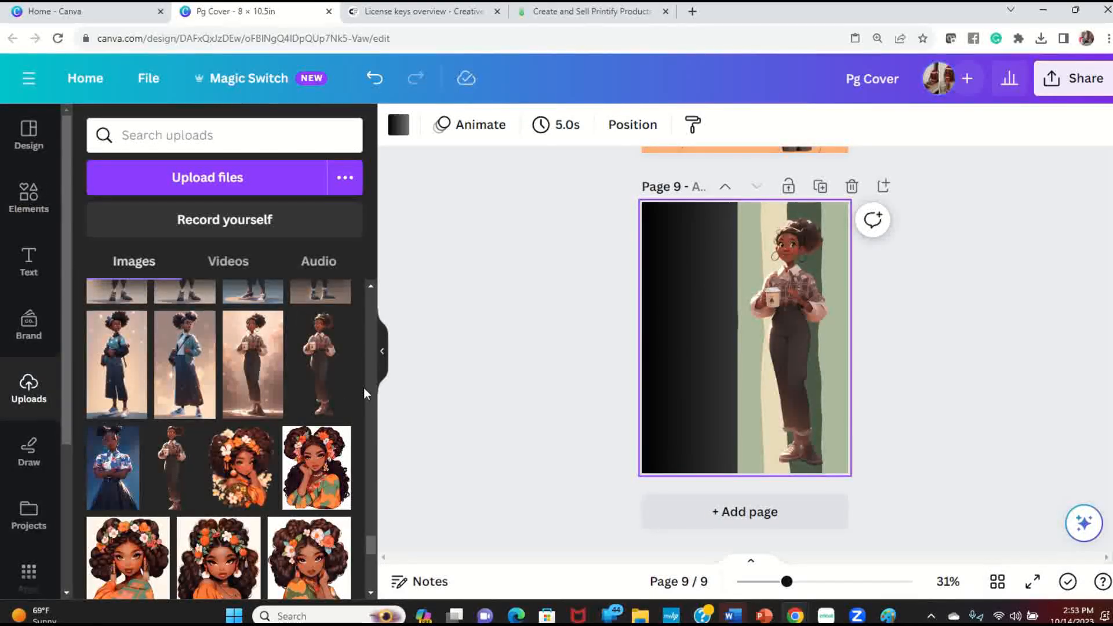
Add the uploaded "I Love Being a Black Woman" graphic to page 9, shrink it, and place it on the upper dark band.
scroll(293, 342, "up", 20)
left_click_drag(370, 492, 377, 295)
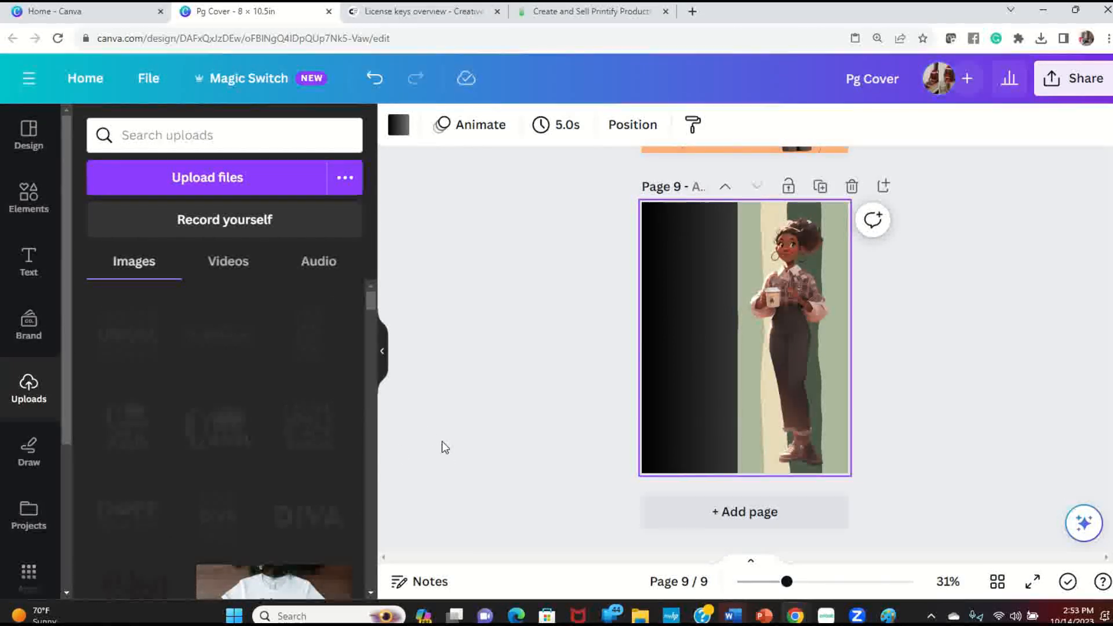
left_click(313, 436)
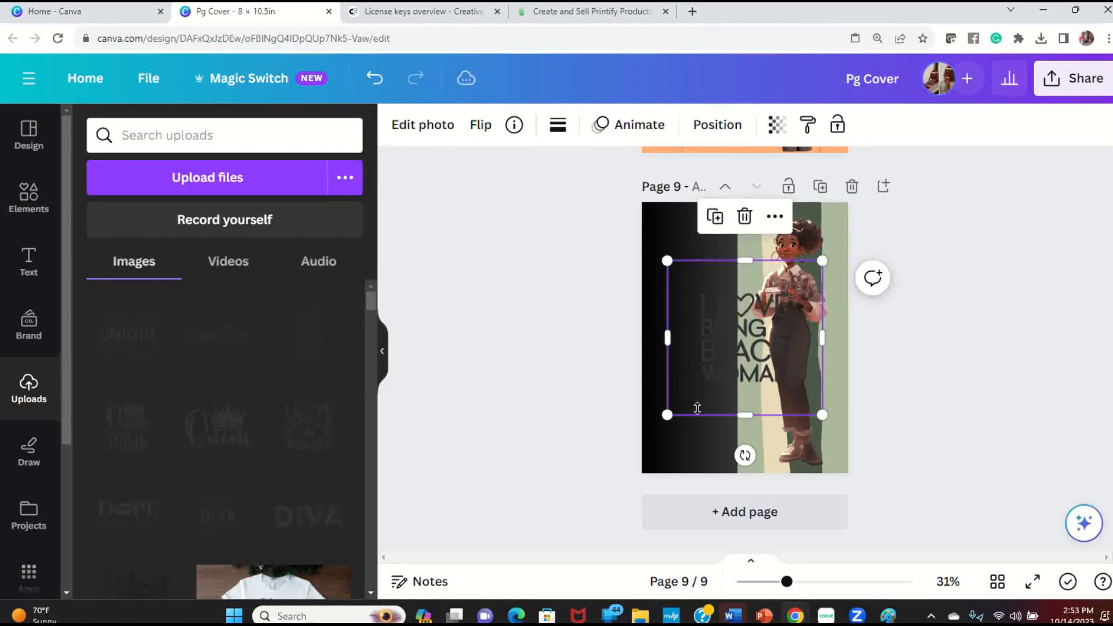
left_click_drag(712, 365, 695, 327)
left_click_drag(649, 224, 684, 250)
left_click_drag(725, 313, 706, 290)
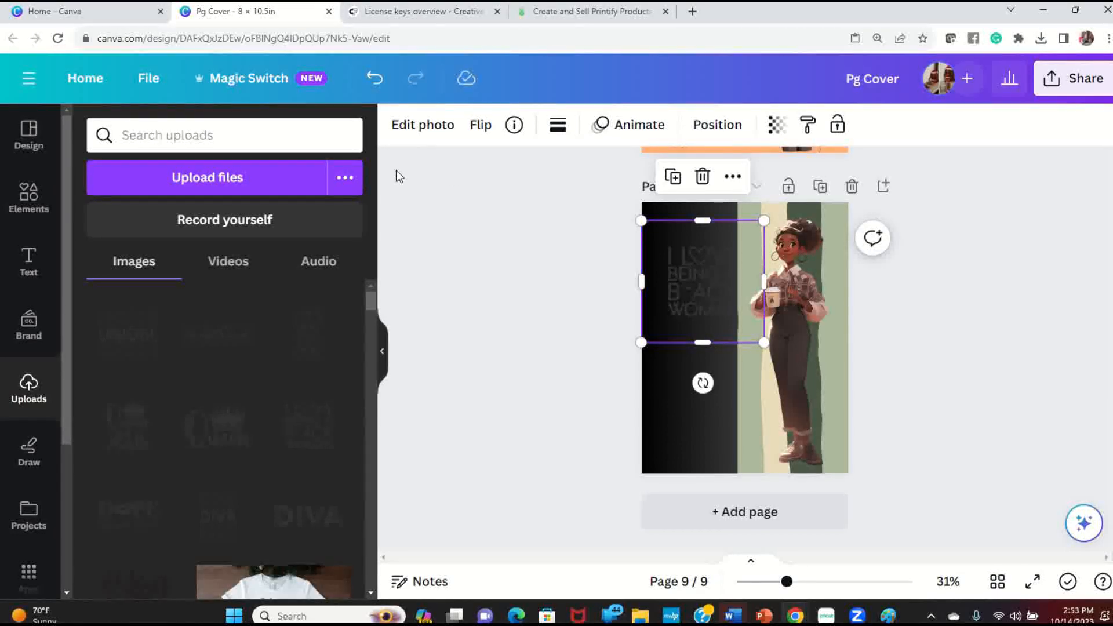
Try the Coral duotone on the quote graphic, and apply the green Myrtle duotone instead.
left_click(432, 124)
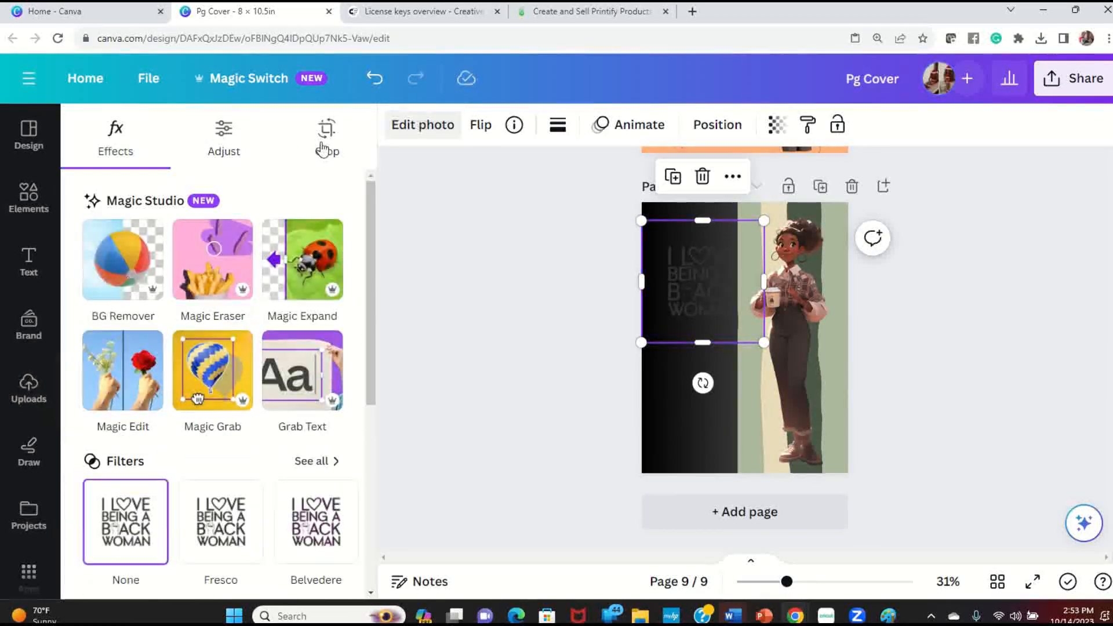
scroll(139, 466, "down", 3)
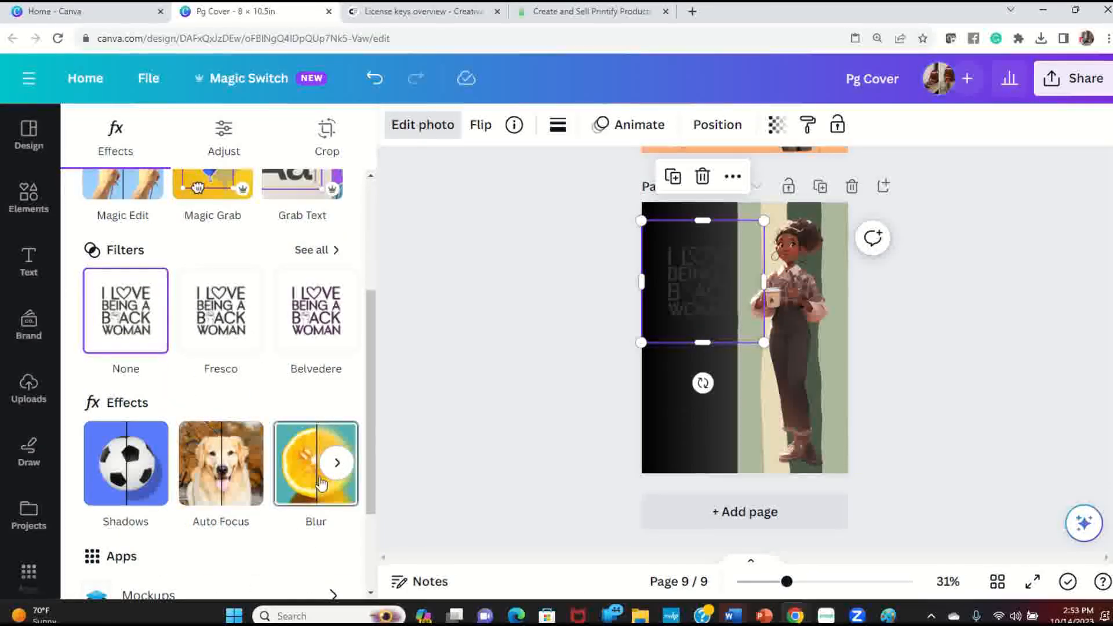
left_click(341, 470)
left_click(294, 461)
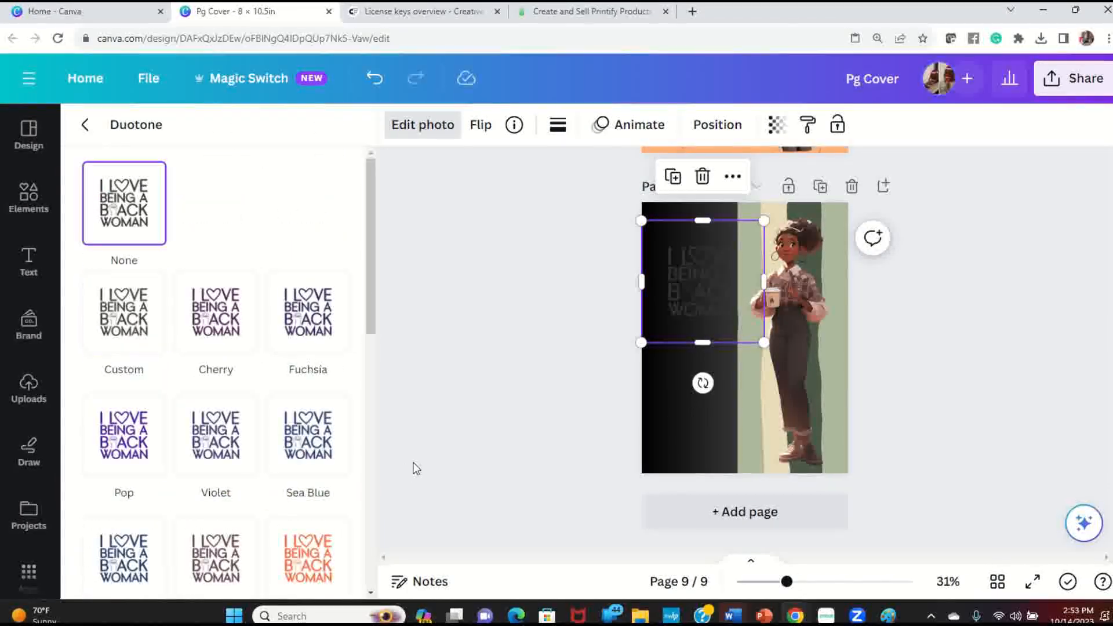
scroll(246, 462, "down", 10)
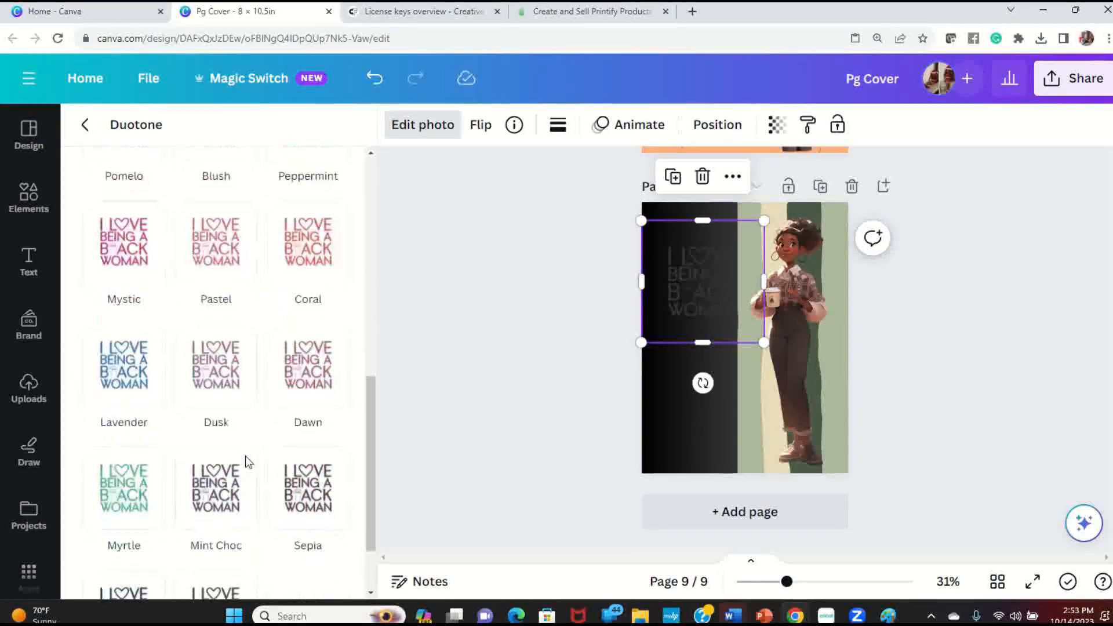
left_click(299, 287)
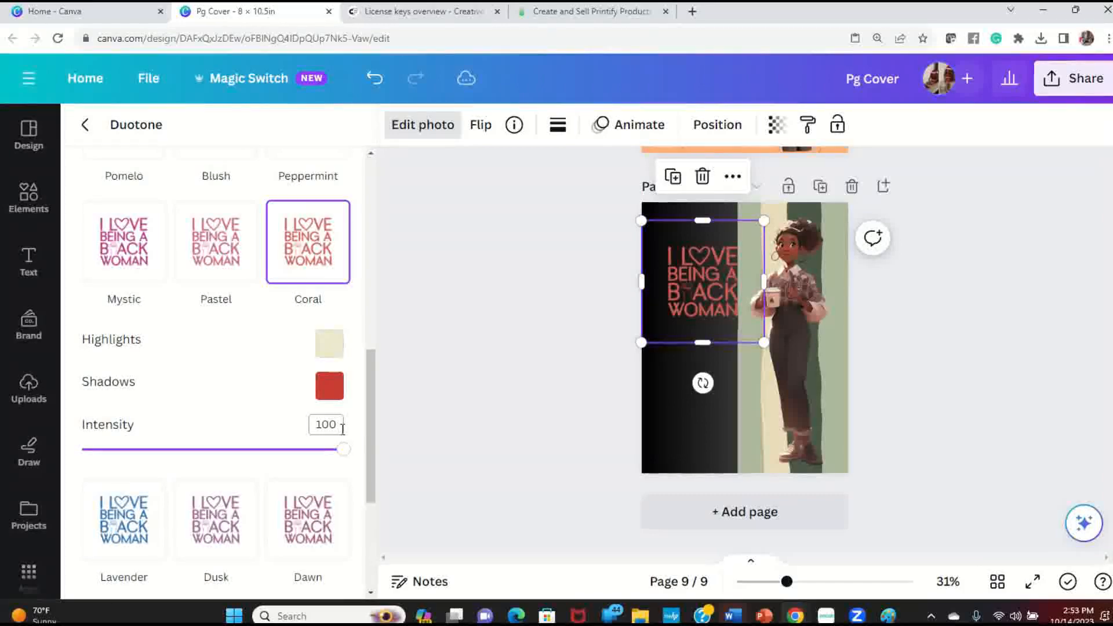
scroll(342, 429, "down", 4)
left_click(130, 446)
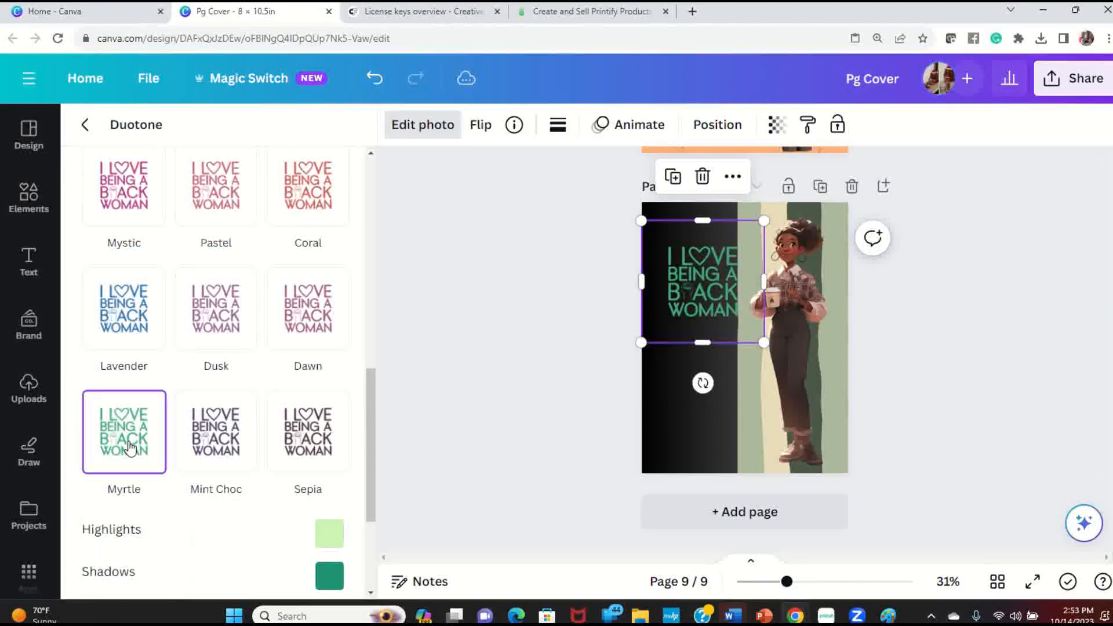
left_click(942, 329)
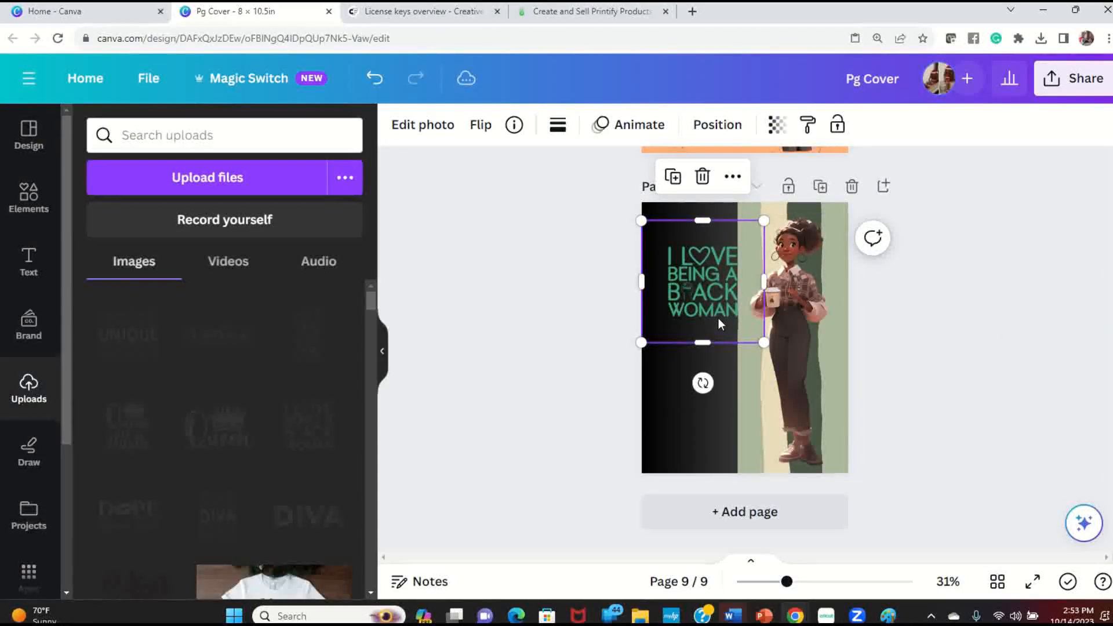
Enlarge the quote graphic so it extends slightly onto the stripes, and shift the woman toward the page's right edge.
left_click_drag(703, 312, 698, 312)
left_click(857, 306)
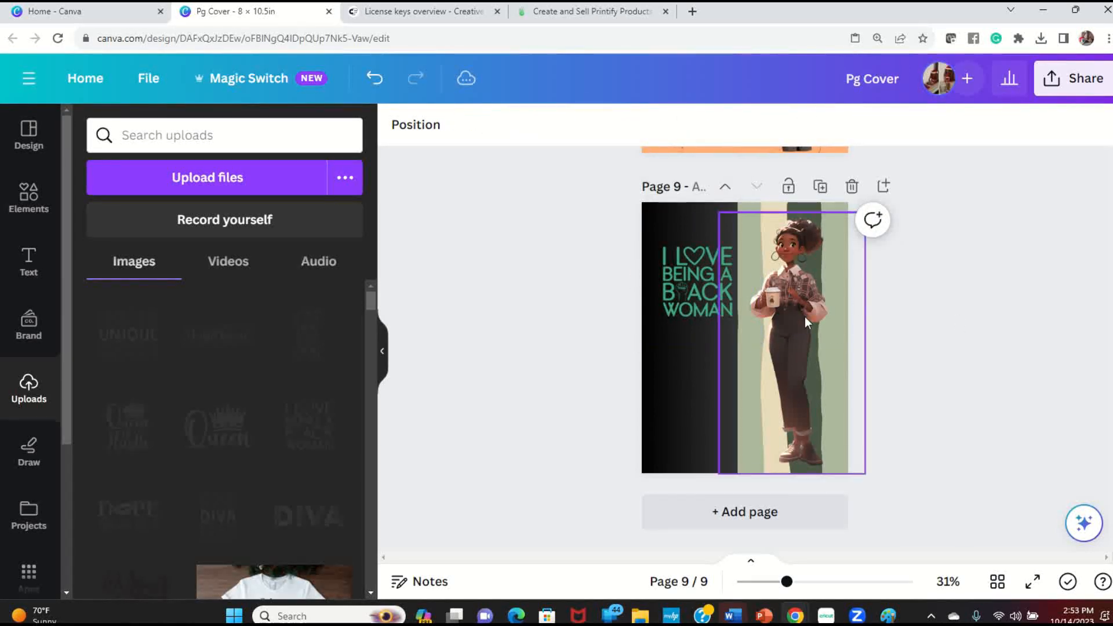
left_click(700, 306)
left_click_drag(759, 342, 803, 387)
left_click_drag(728, 307, 717, 300)
left_click(827, 333)
left_click_drag(820, 333, 834, 331)
left_click(984, 308)
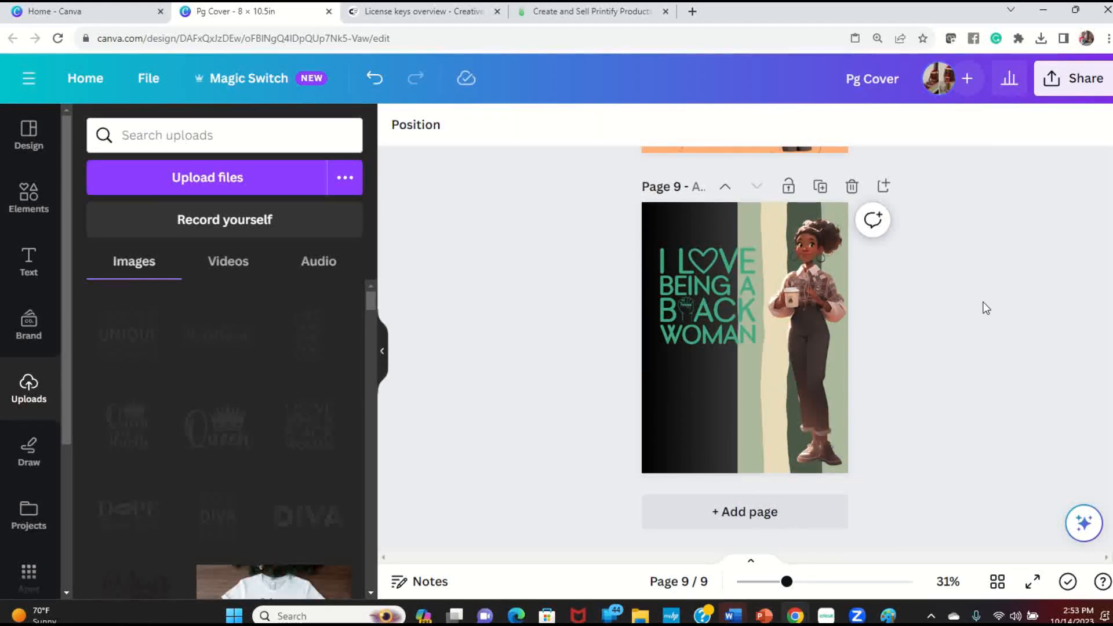
Move the quote graphic up near the page's top-left corner and preview the cover full screen.
mouse_move(711, 297)
left_mouse_down()
mouse_move(712, 279)
mouse_move(702, 285)
left_mouse_up()
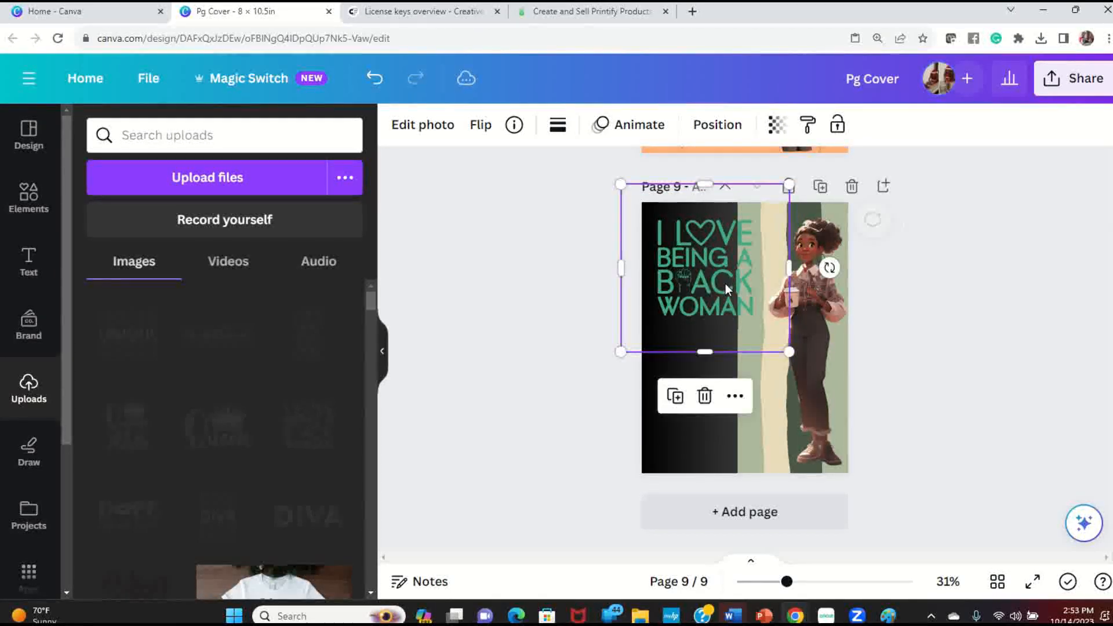
left_click(949, 318)
left_click(1027, 587)
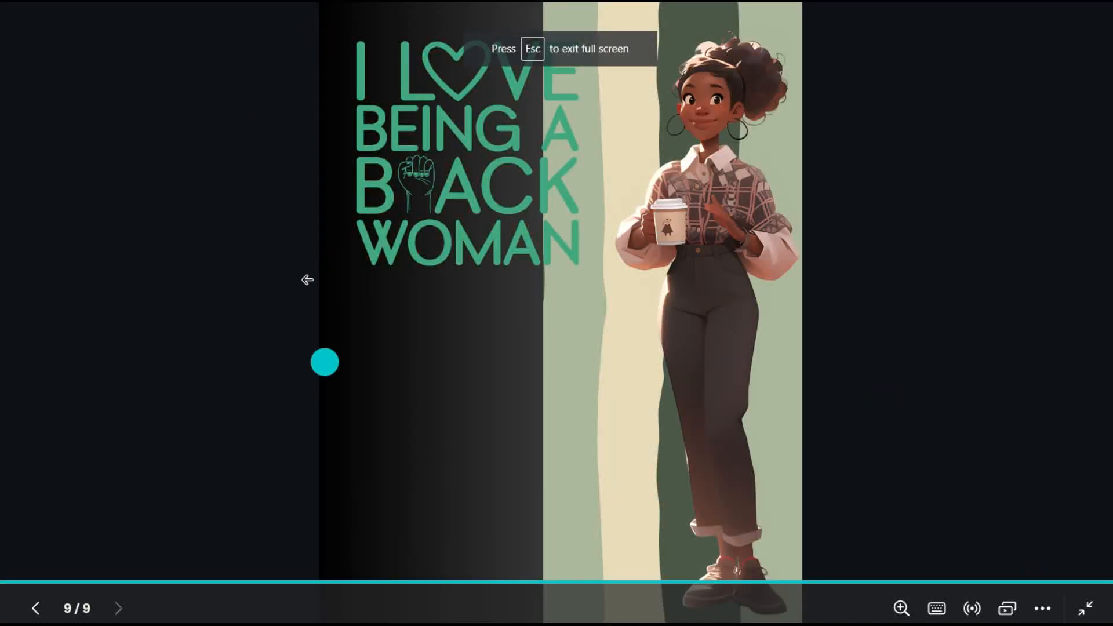
key("Escape")
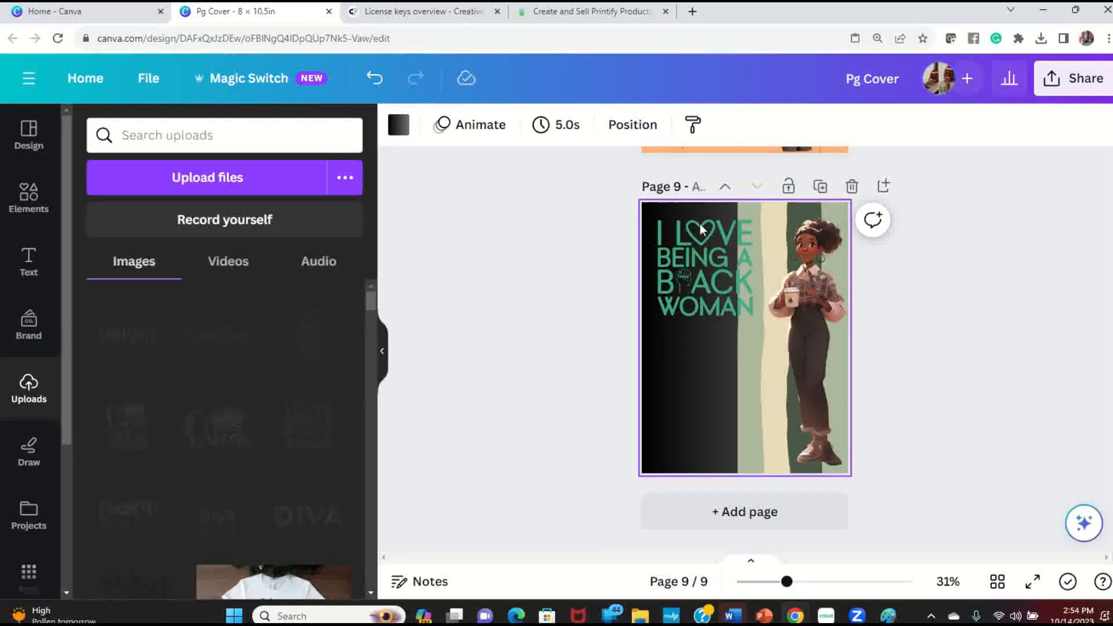
Change the quote graphic's duotone to Sepia.
left_click(677, 270)
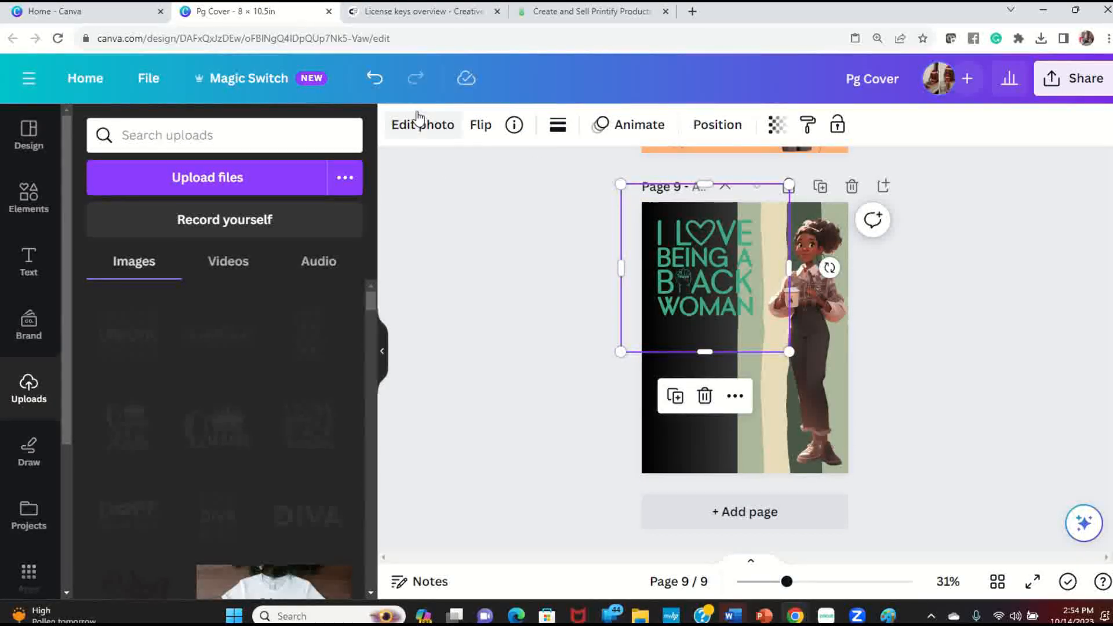
left_click(420, 124)
scroll(312, 400, "down", 5)
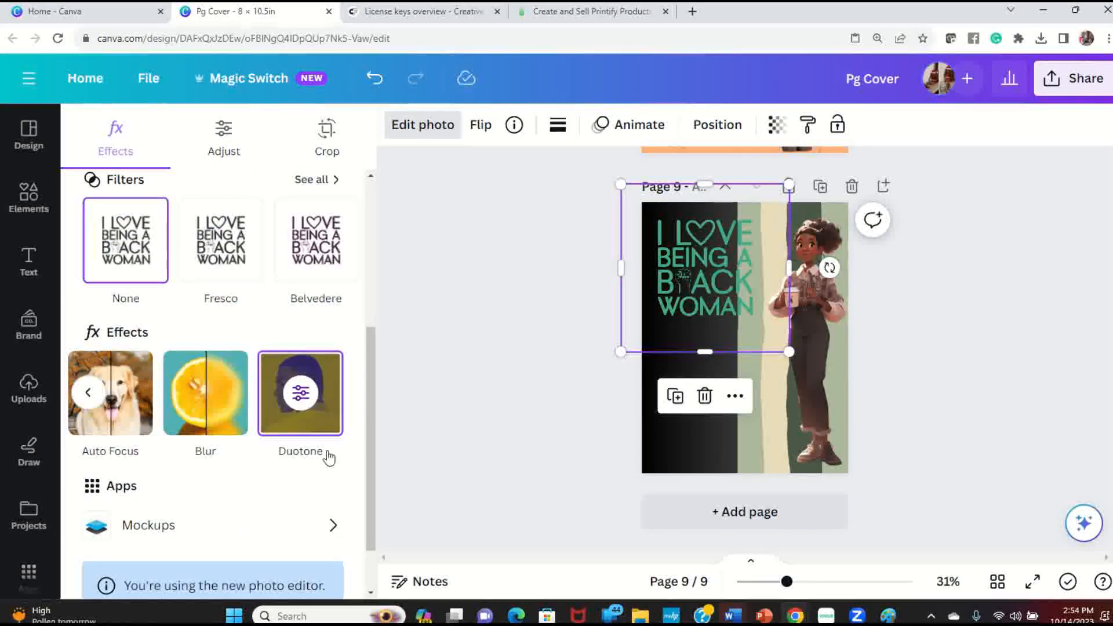
left_click(301, 405)
scroll(328, 439, "down", 7)
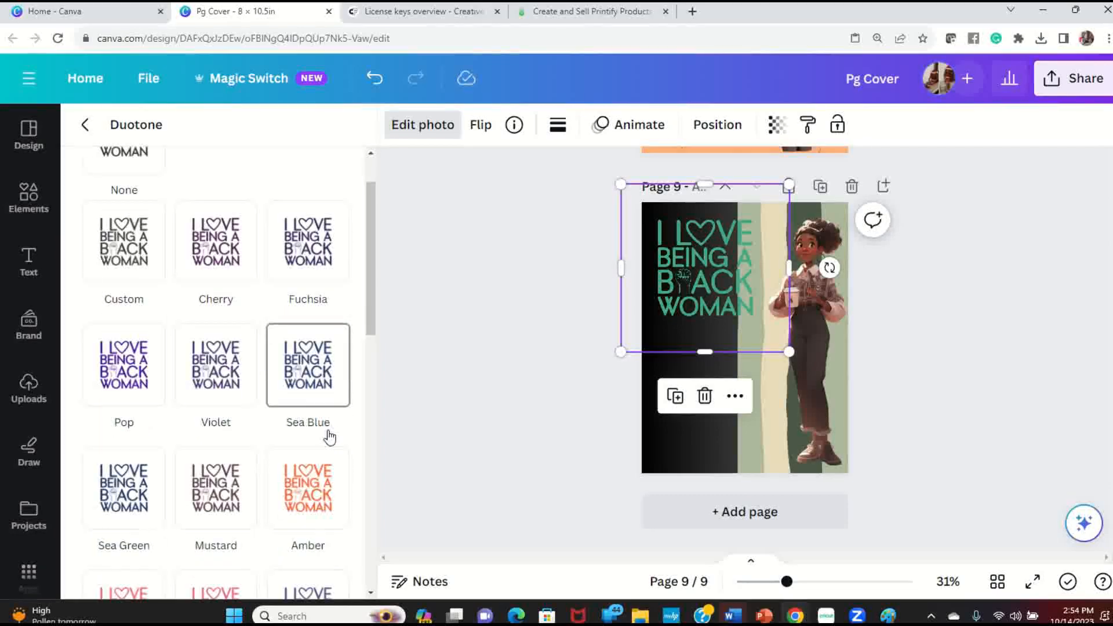
scroll(327, 439, "down", 2)
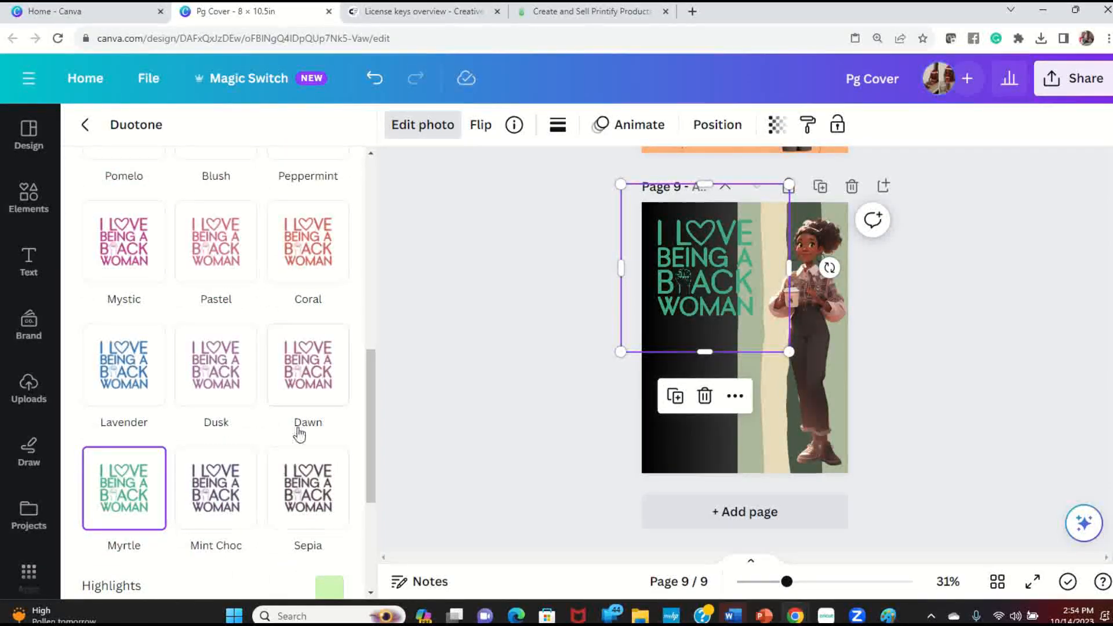
left_click(316, 503)
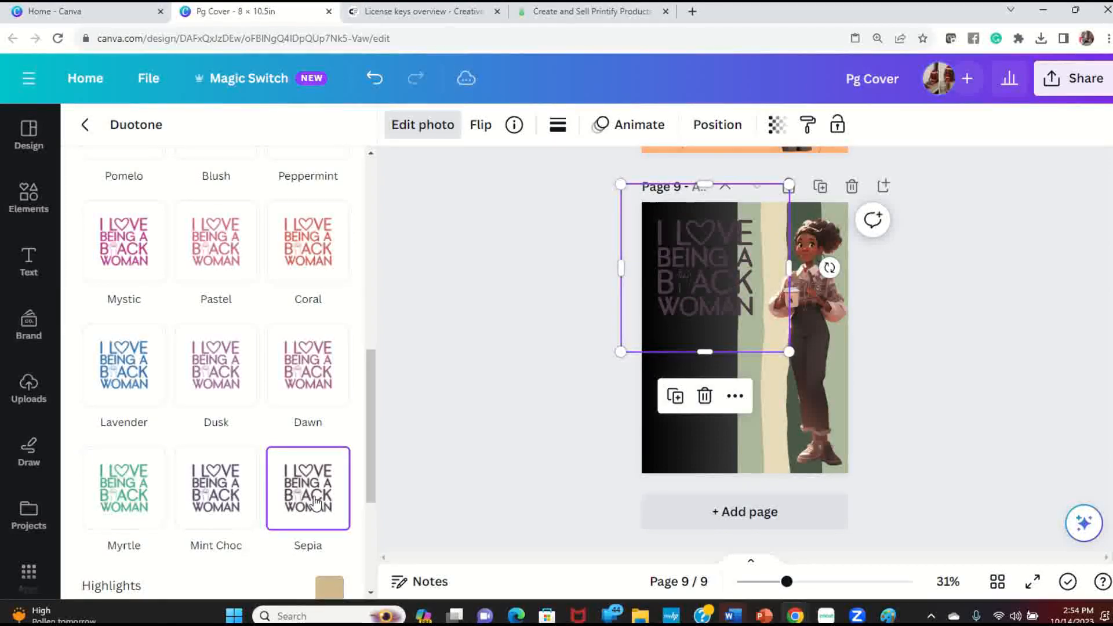
scroll(275, 467, "down", 4)
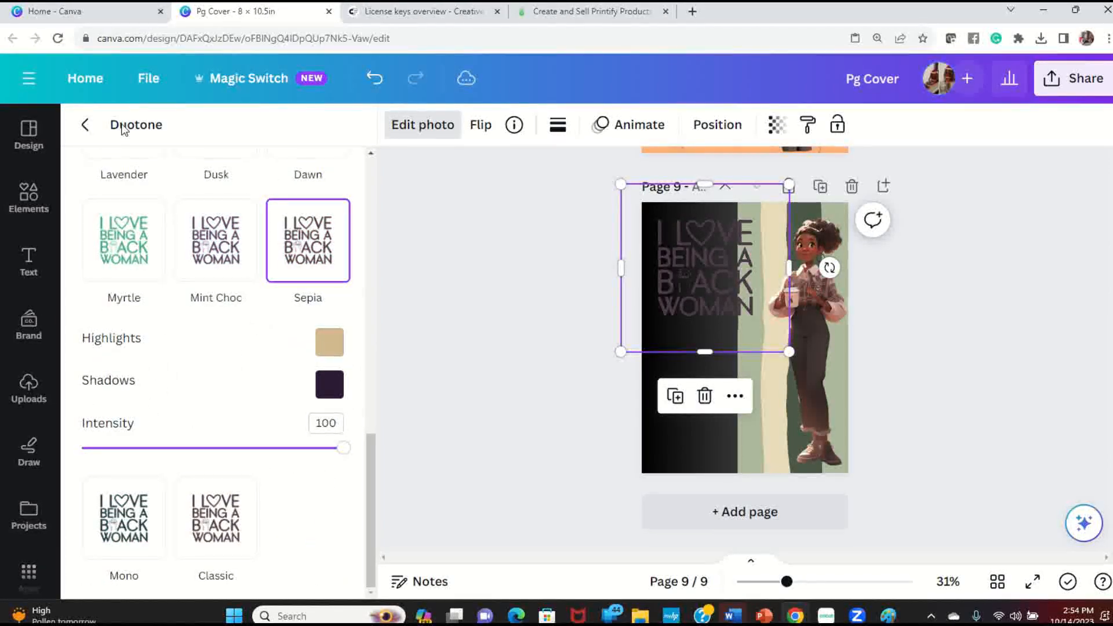
left_click(84, 124)
scroll(174, 394, "down", 2)
scroll(205, 383, "up", 3)
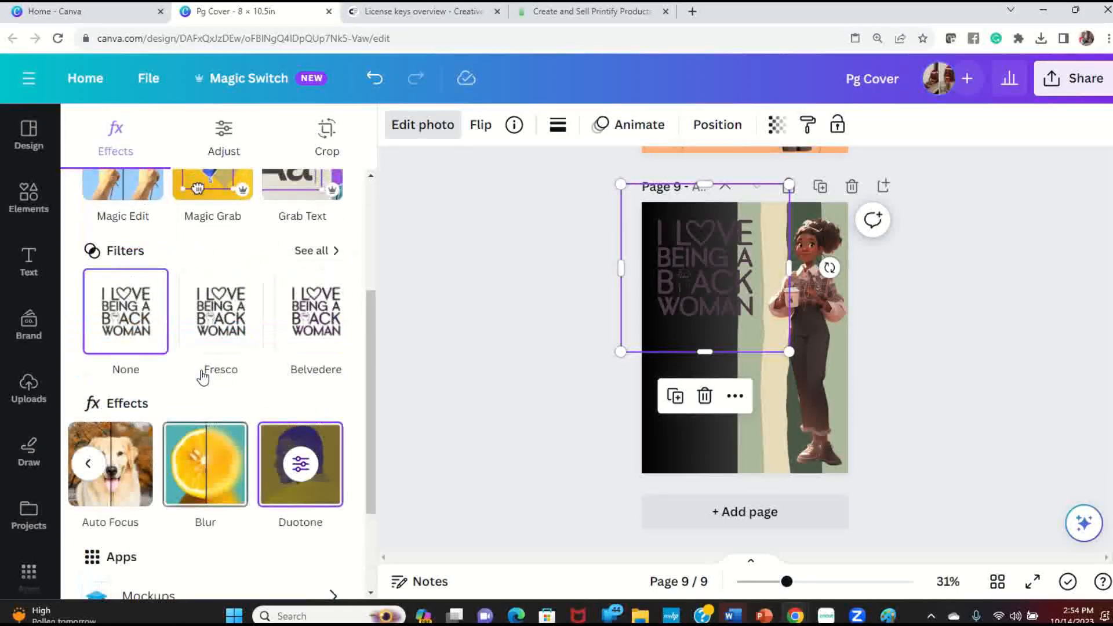
scroll(122, 326, "up", 3)
left_click(123, 325)
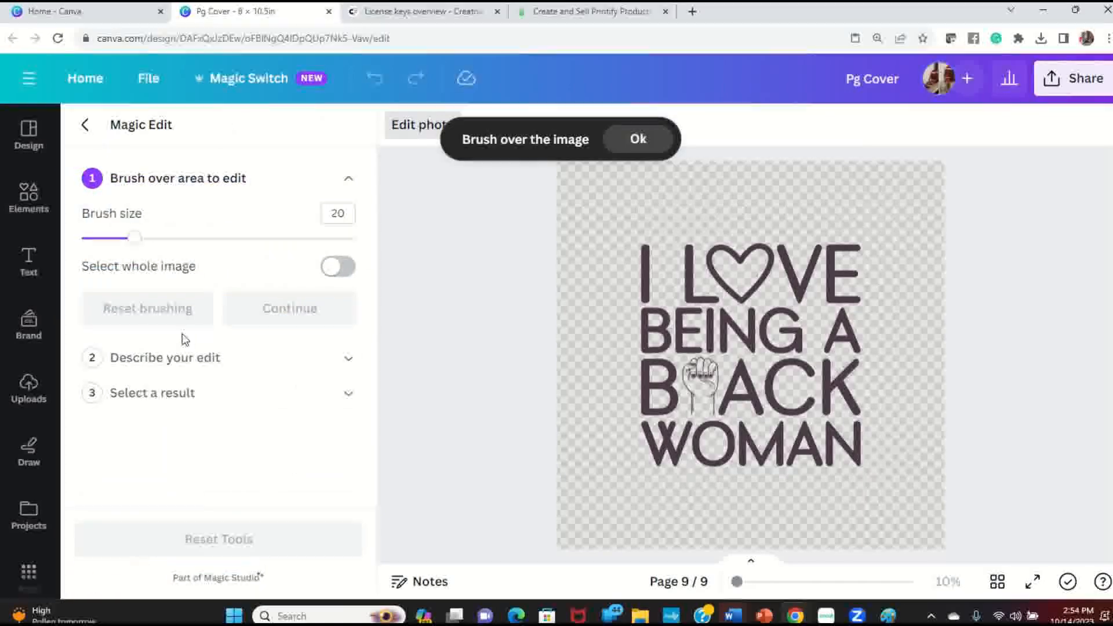
left_click(85, 128)
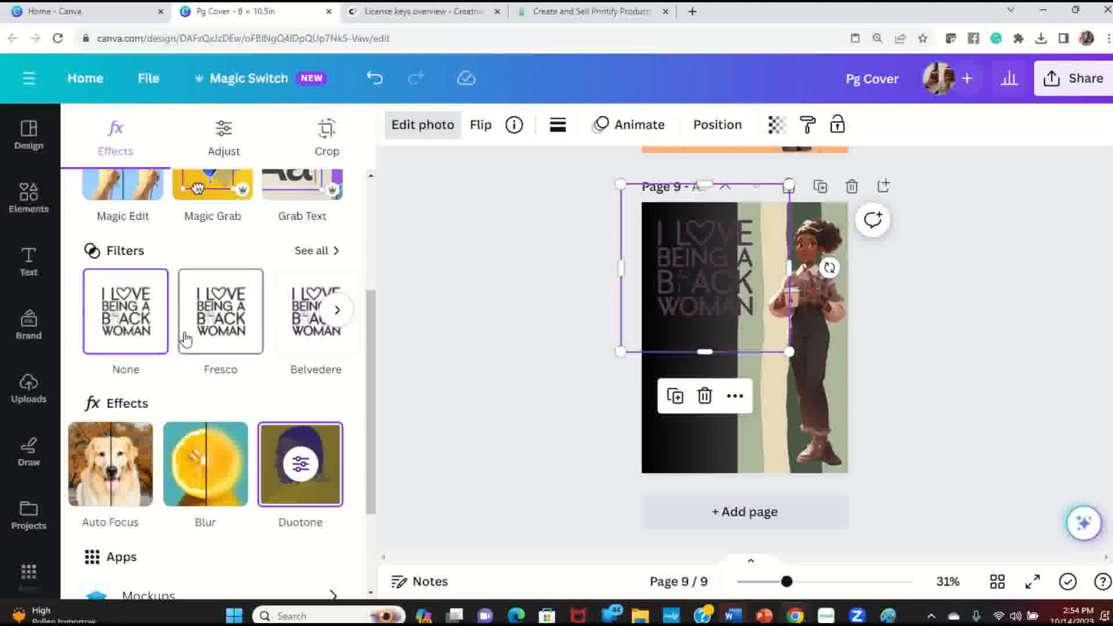
Add an Outline shadow in pale pink #EDE1E1 to the quote graphic and preview the cover full screen.
scroll(173, 330, "down", 3)
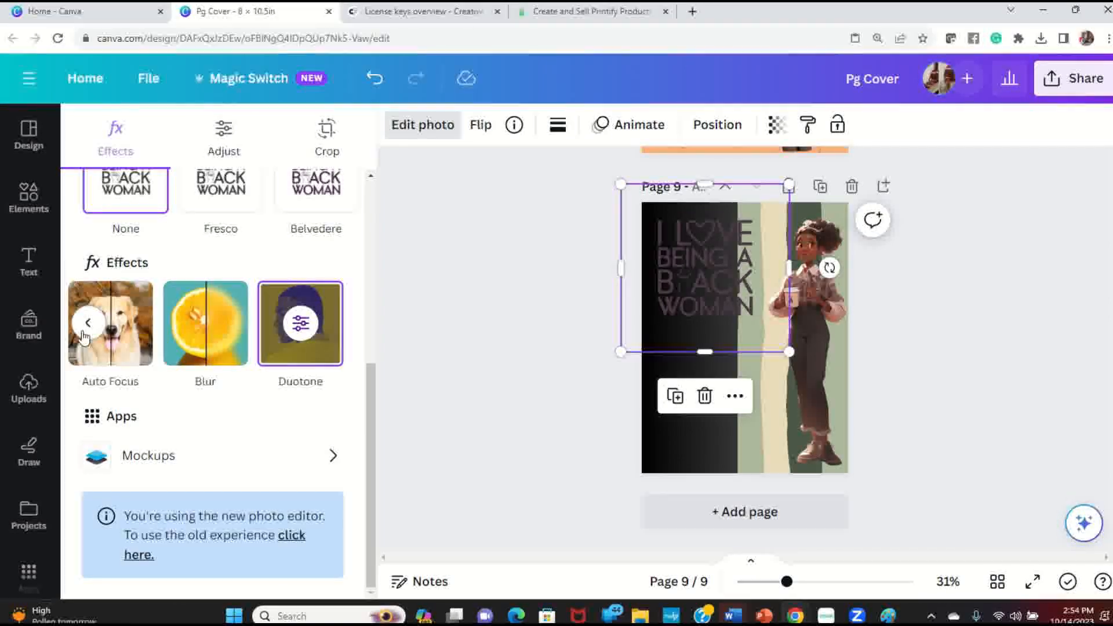
left_click(86, 325)
left_click(119, 342)
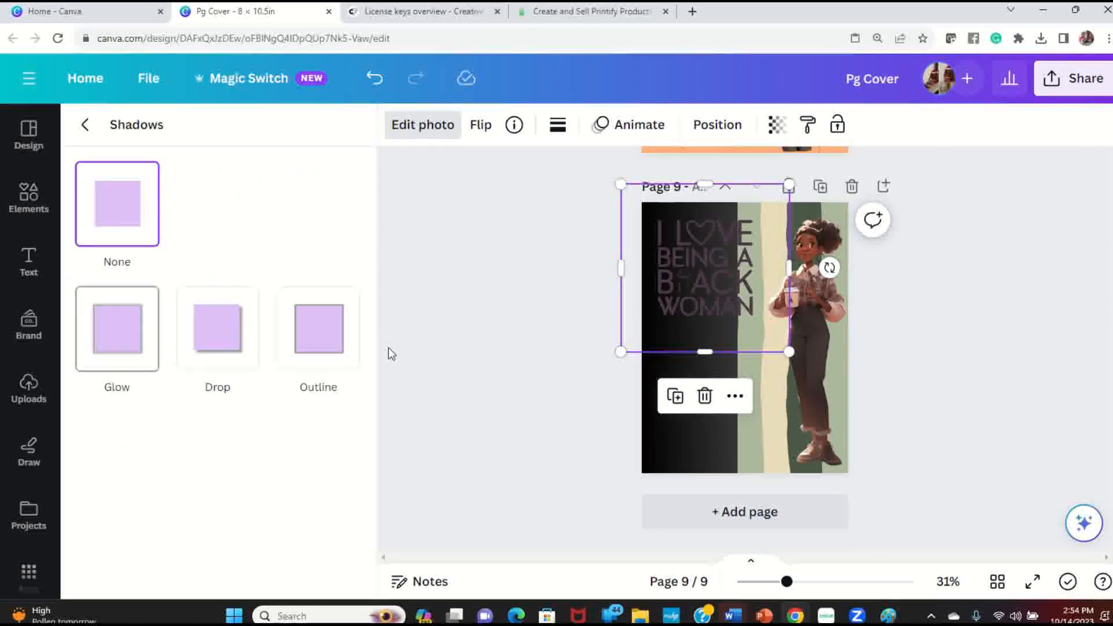
left_click(323, 331)
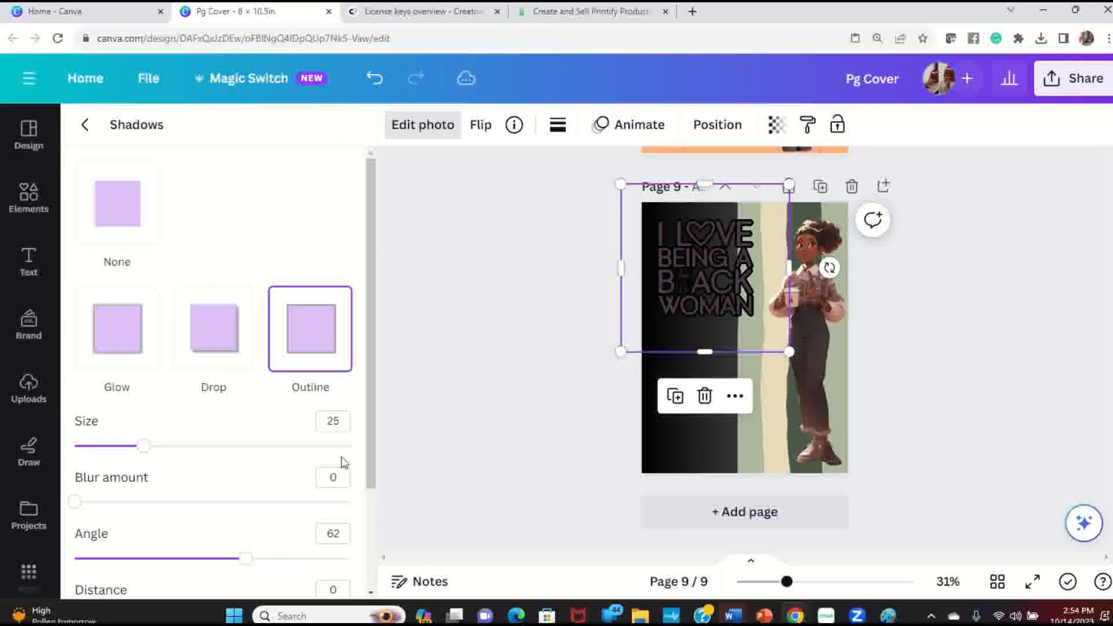
scroll(342, 462, "down", 3)
left_click(336, 514)
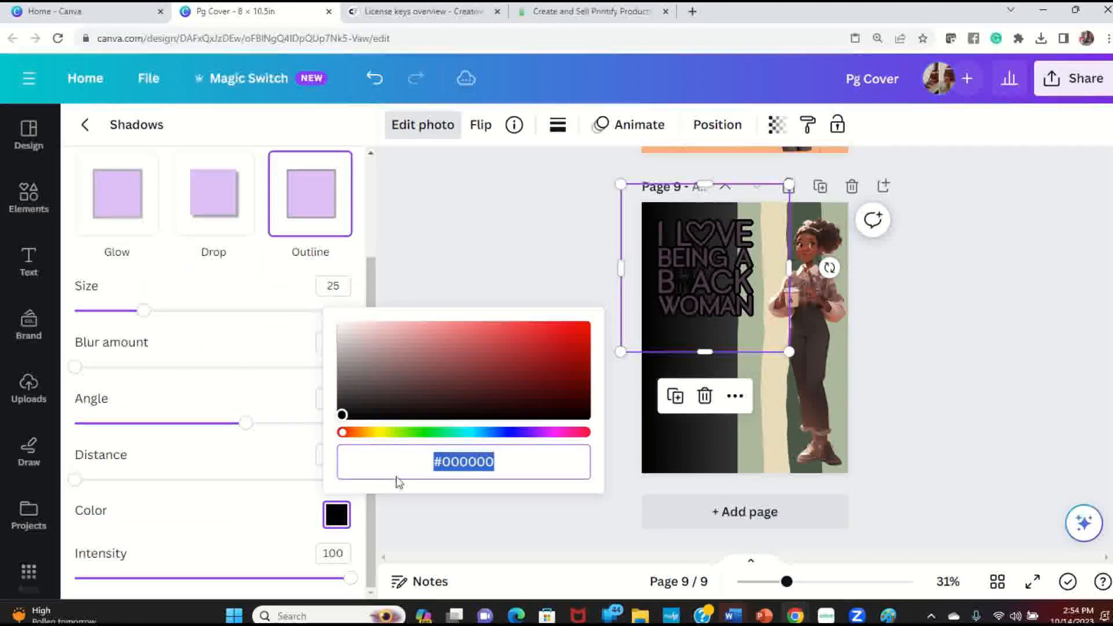
left_click(350, 330)
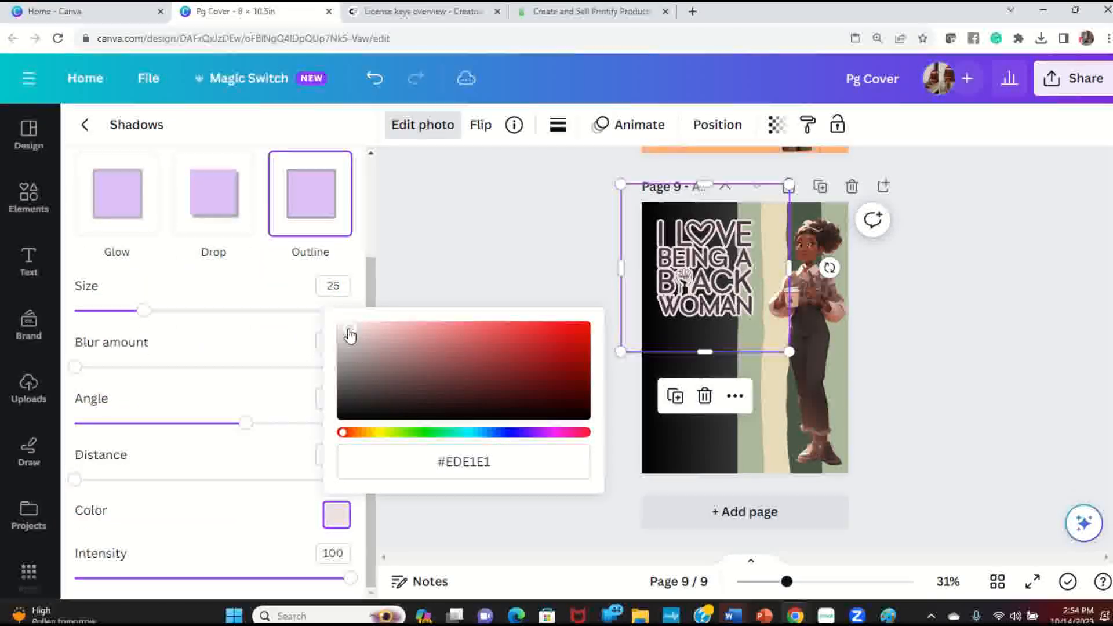
left_click(975, 308)
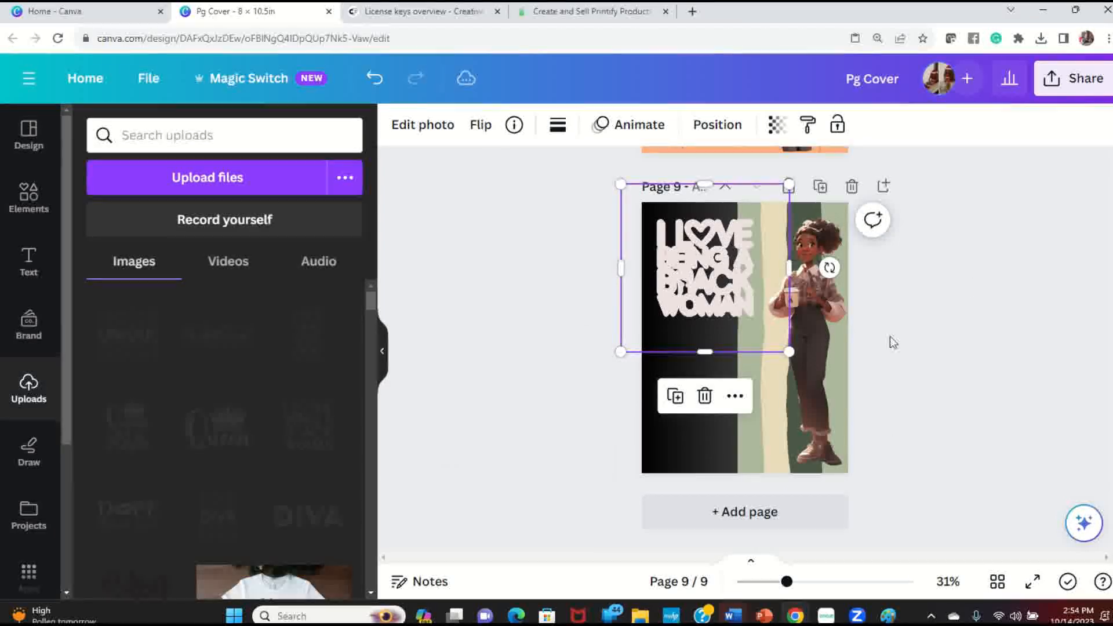
left_click(949, 332)
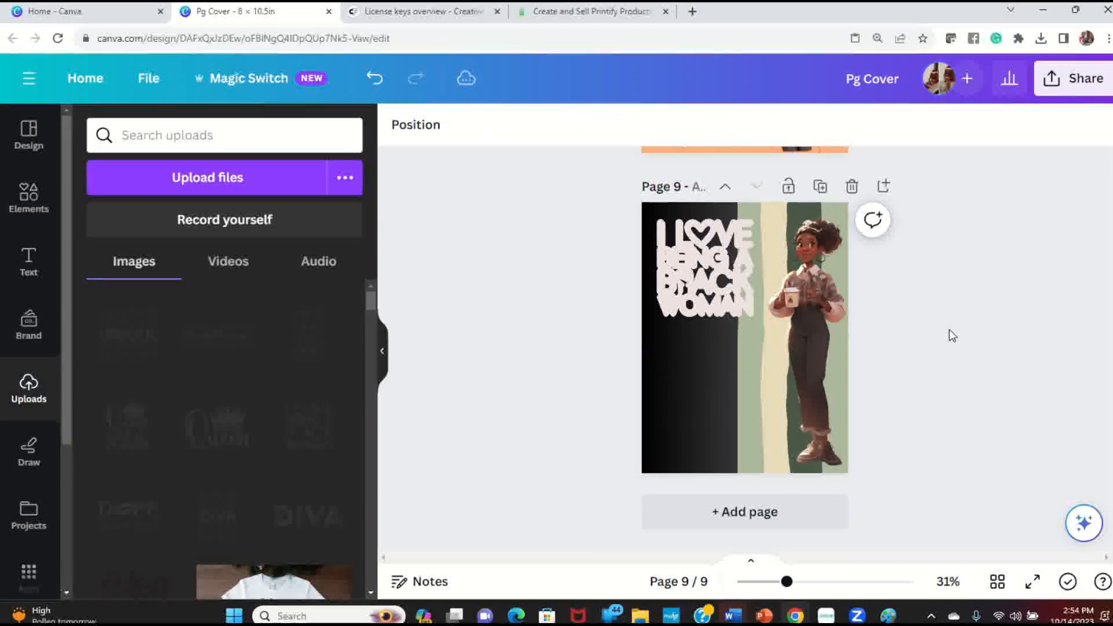
left_click(1033, 582)
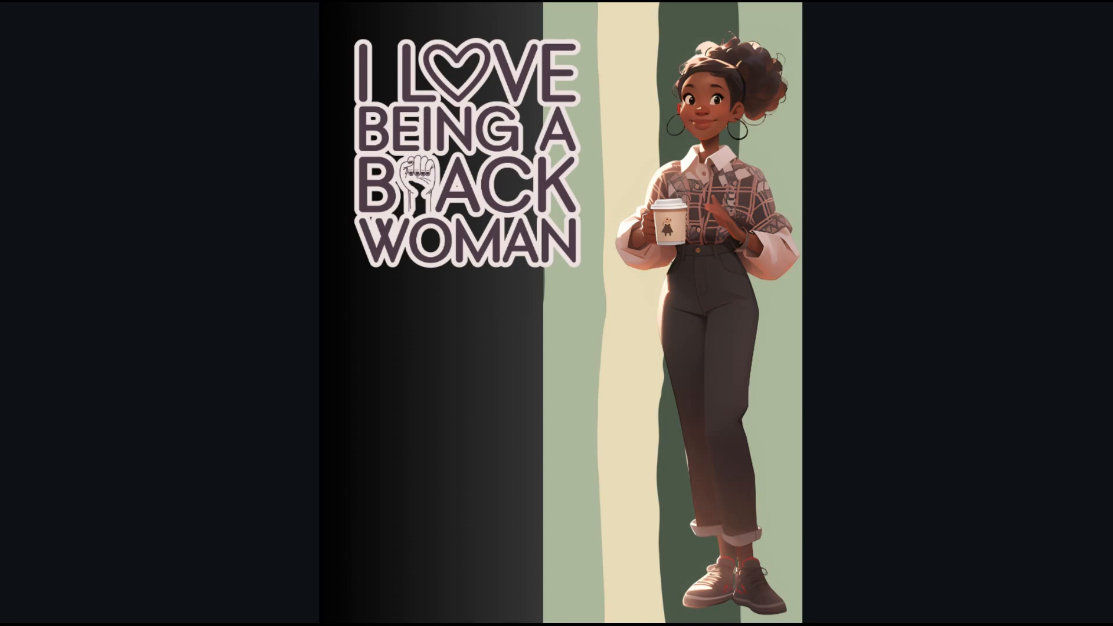
key("Escape")
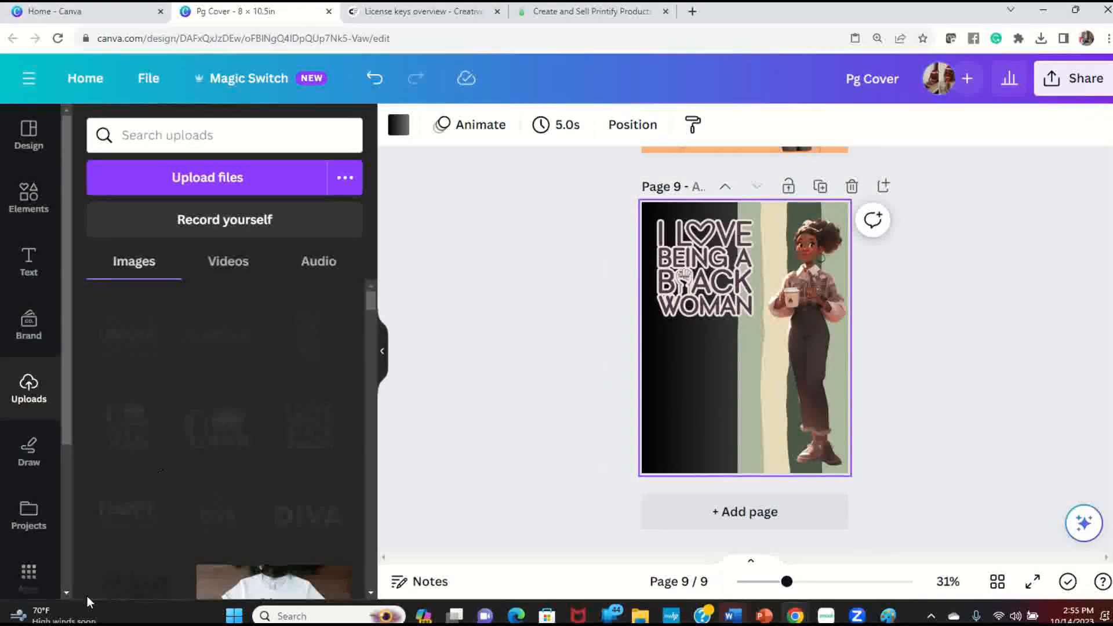
Duplicate page 9 and delete the woman from the copy.
scroll(478, 371, "up", 4)
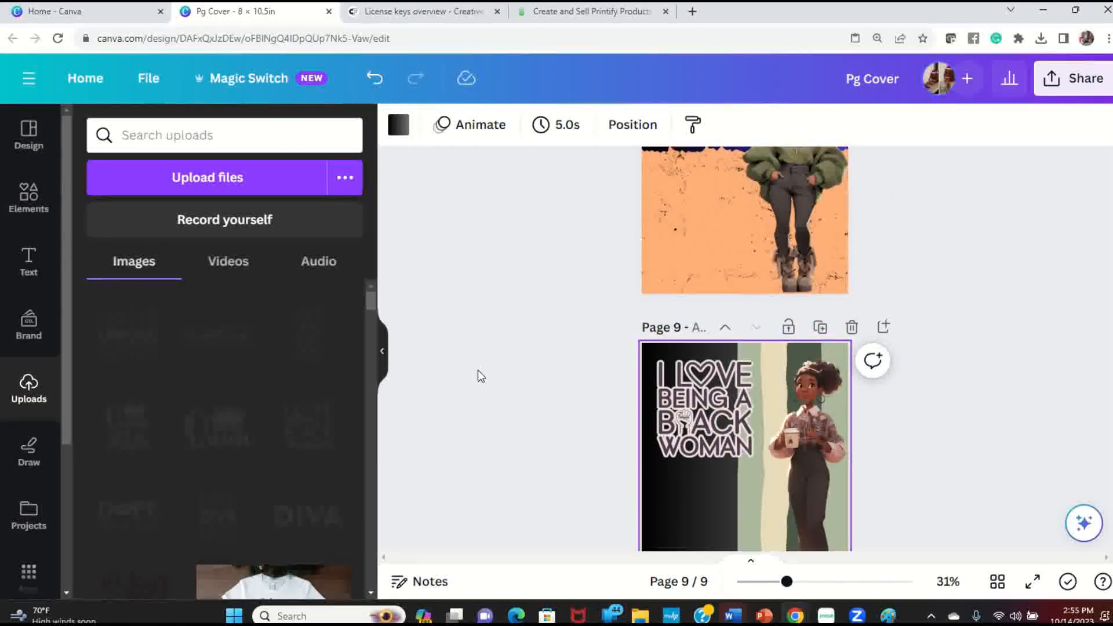
scroll(478, 371, "down", 4)
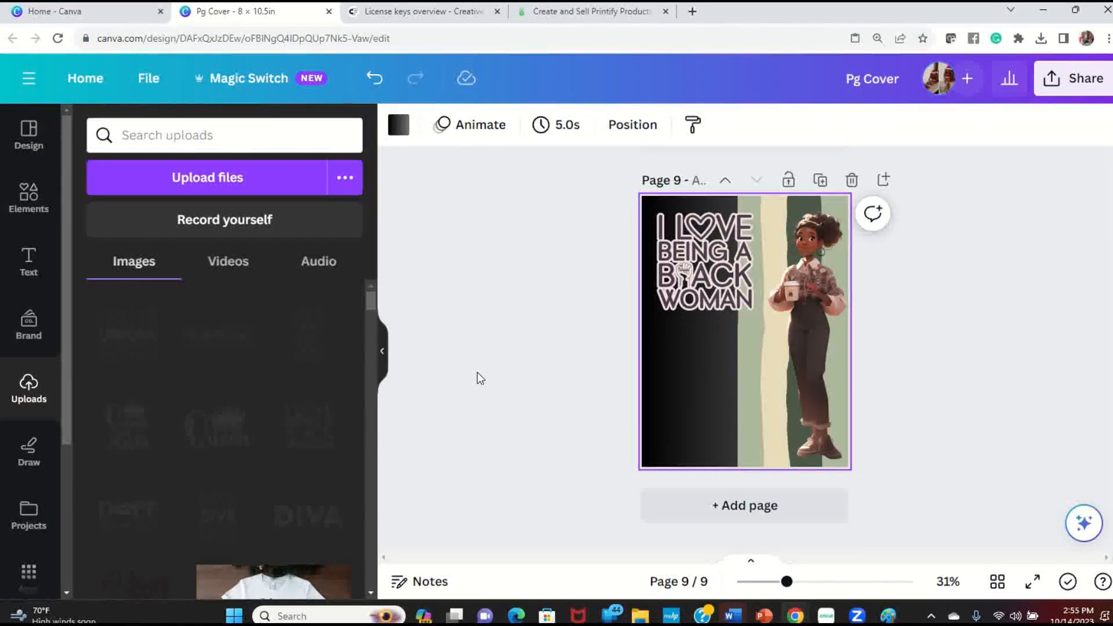
left_click(820, 181)
left_click(811, 317)
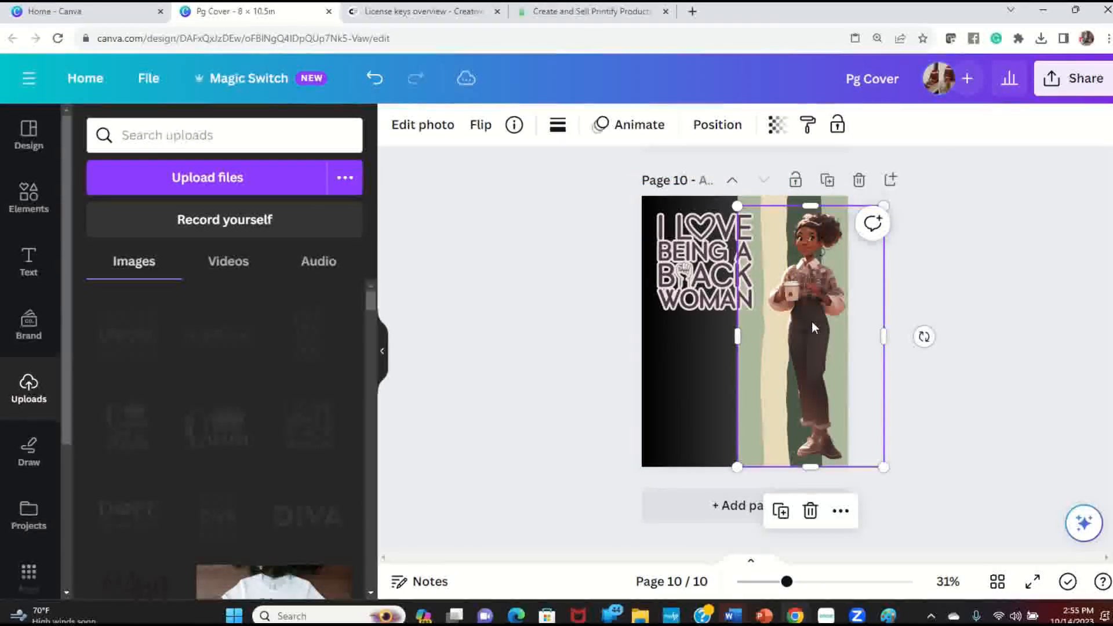
key("Delete")
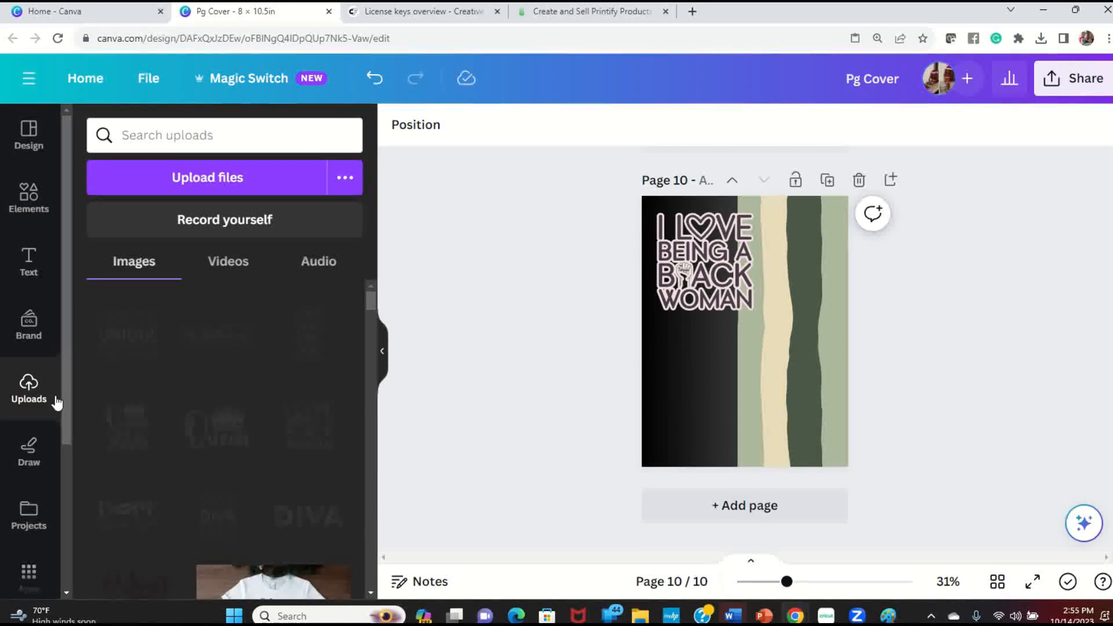
Search the elements for "frame" and show all results of the Frames type.
left_click(29, 197)
left_click(228, 134)
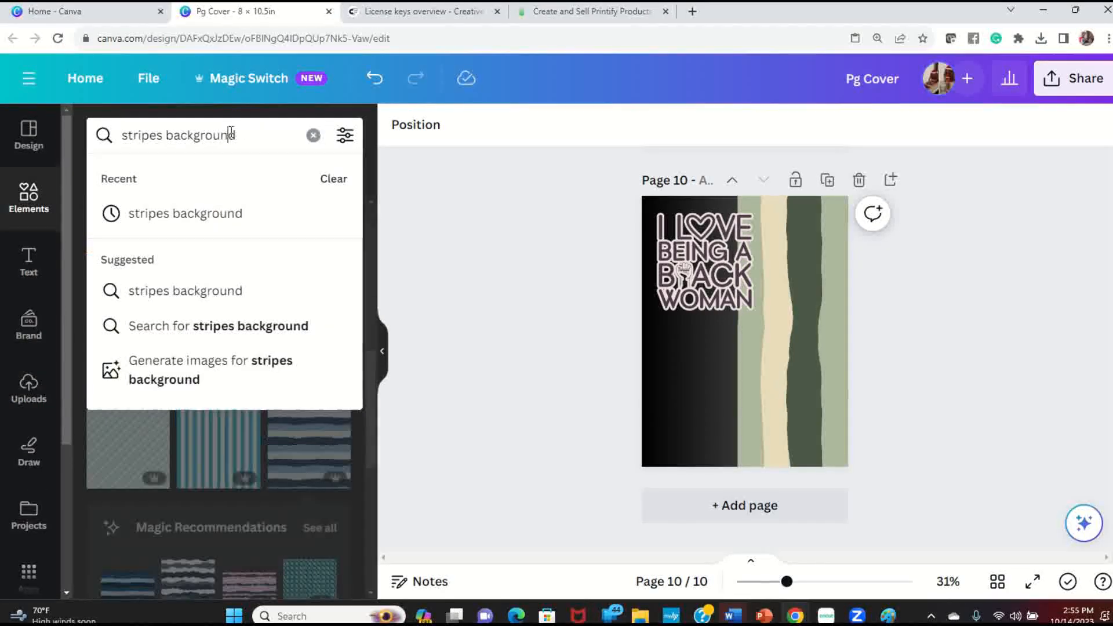
left_click(313, 135)
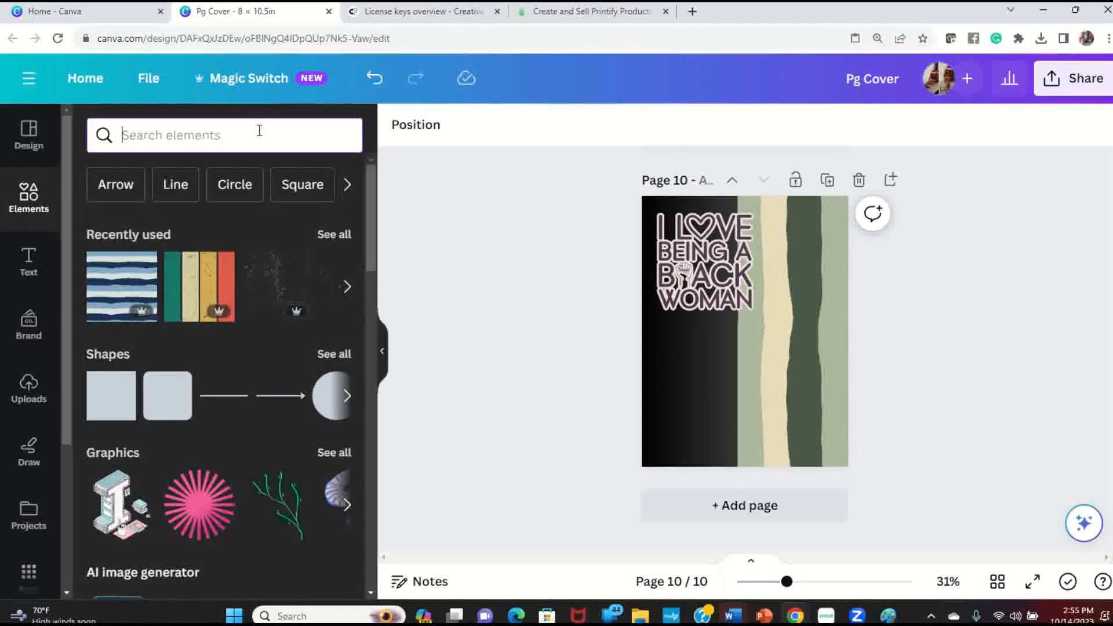
type("frame")
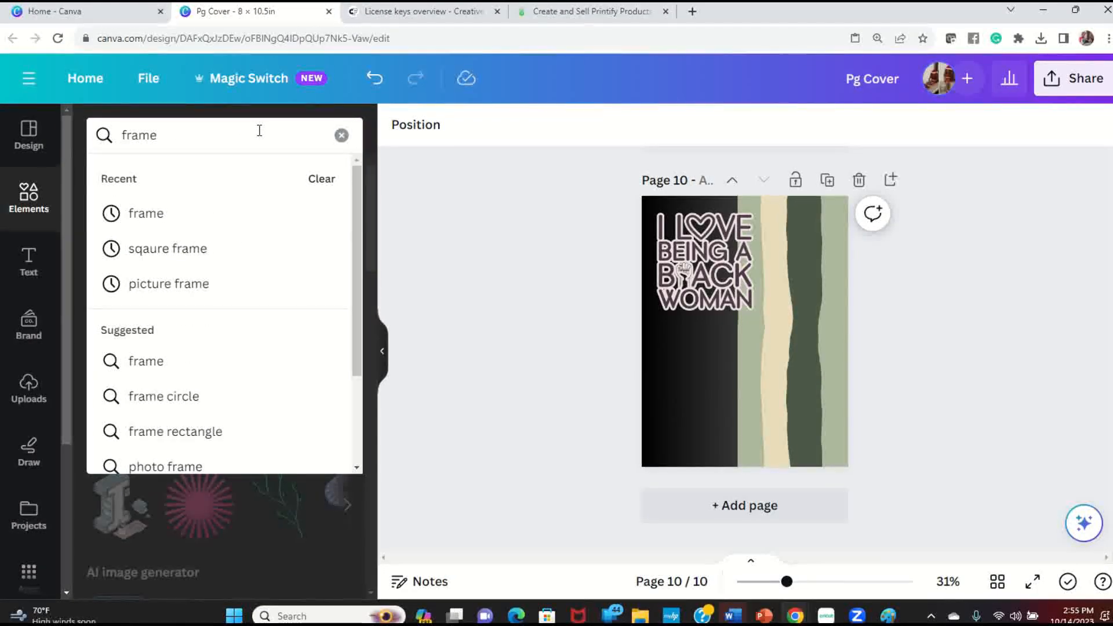
left_click(190, 212)
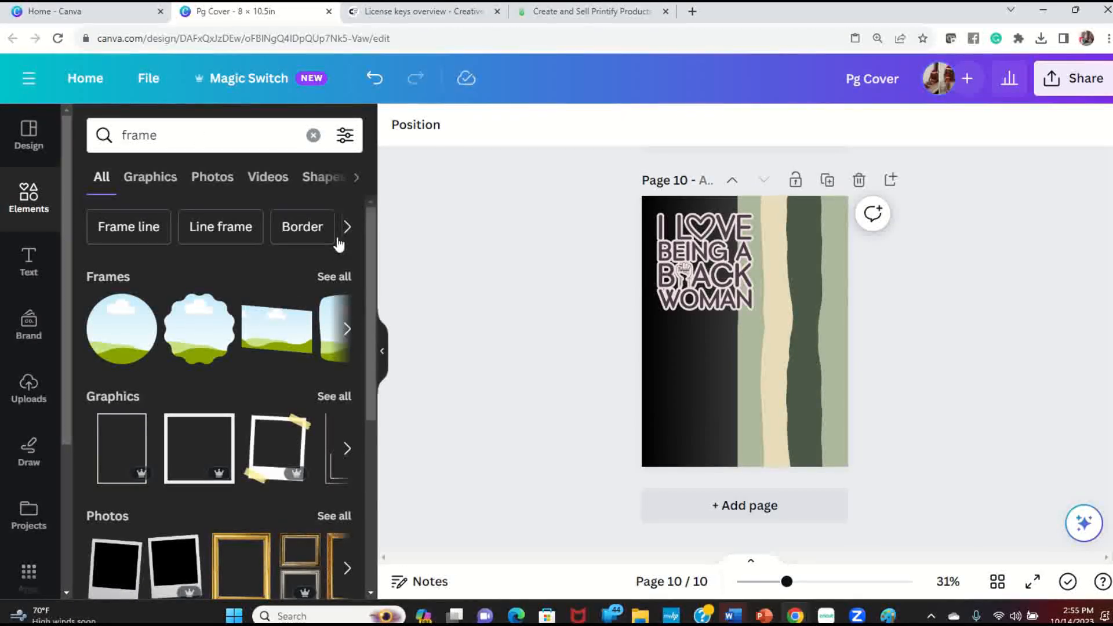
left_click(329, 278)
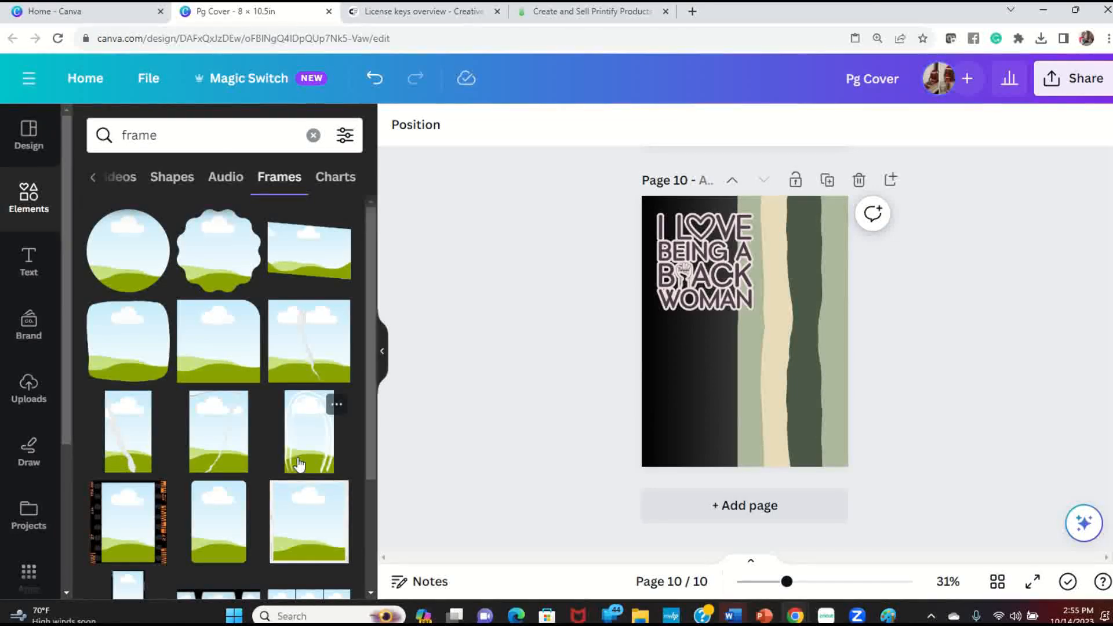
Add the portrait frame split by a diagonal paper tear to page 10, enlarge it, and place it in the page's lower-right area.
scroll(299, 464, "down", 3)
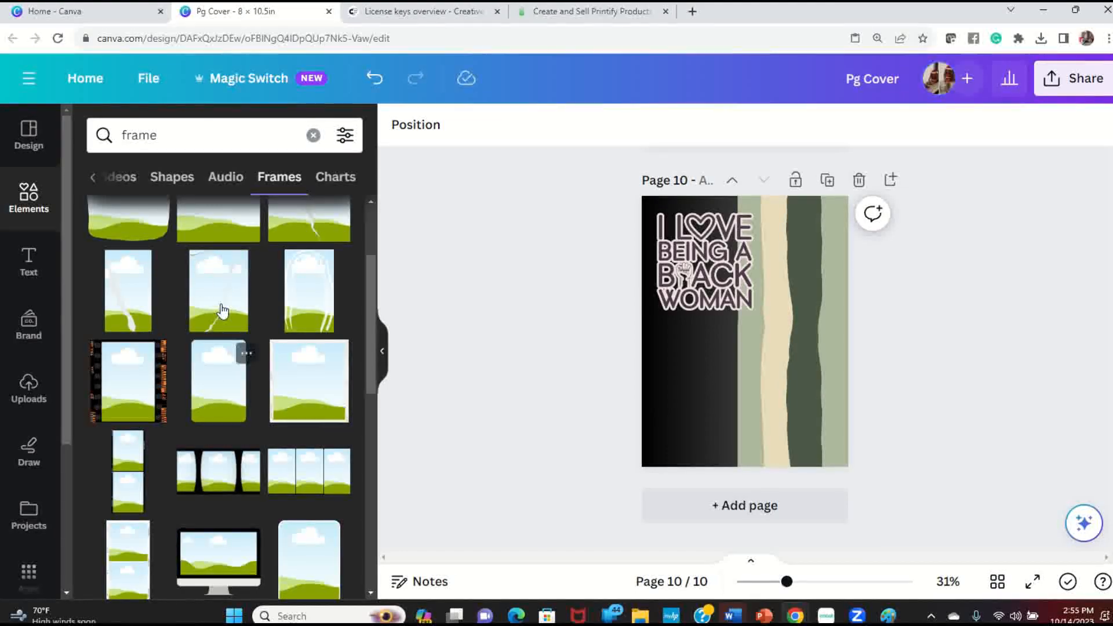
left_click(203, 282)
left_click_drag(795, 401, 827, 472)
left_click_drag(778, 380, 795, 381)
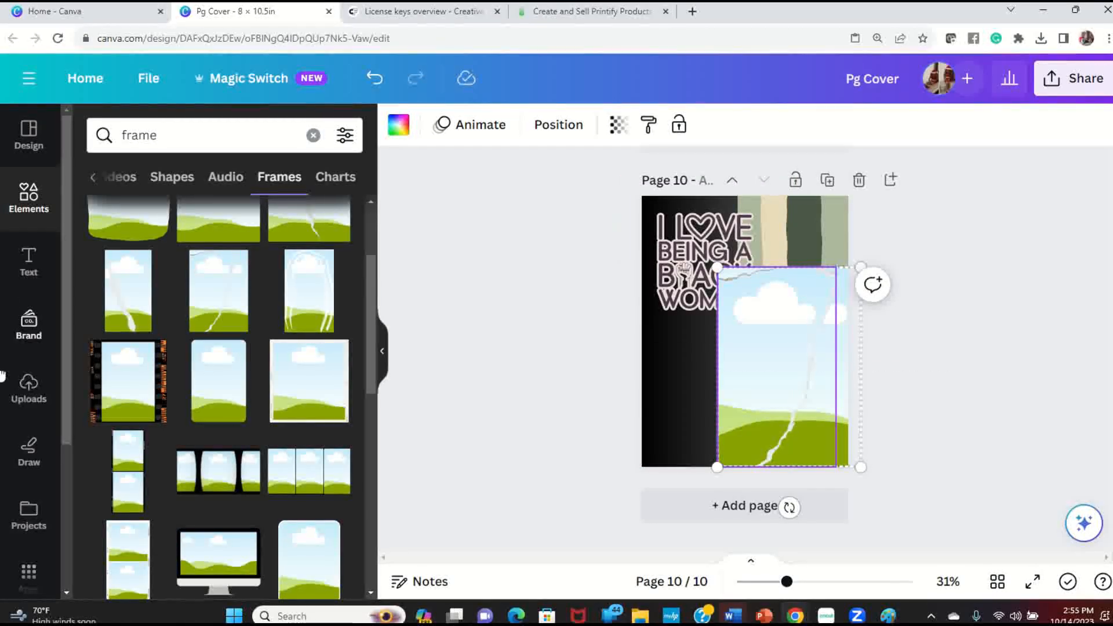
Fill the torn frame's left part with the uploaded blonde woman in ripped leggings and its right part with the blonde woman in dark heels.
left_click(28, 383)
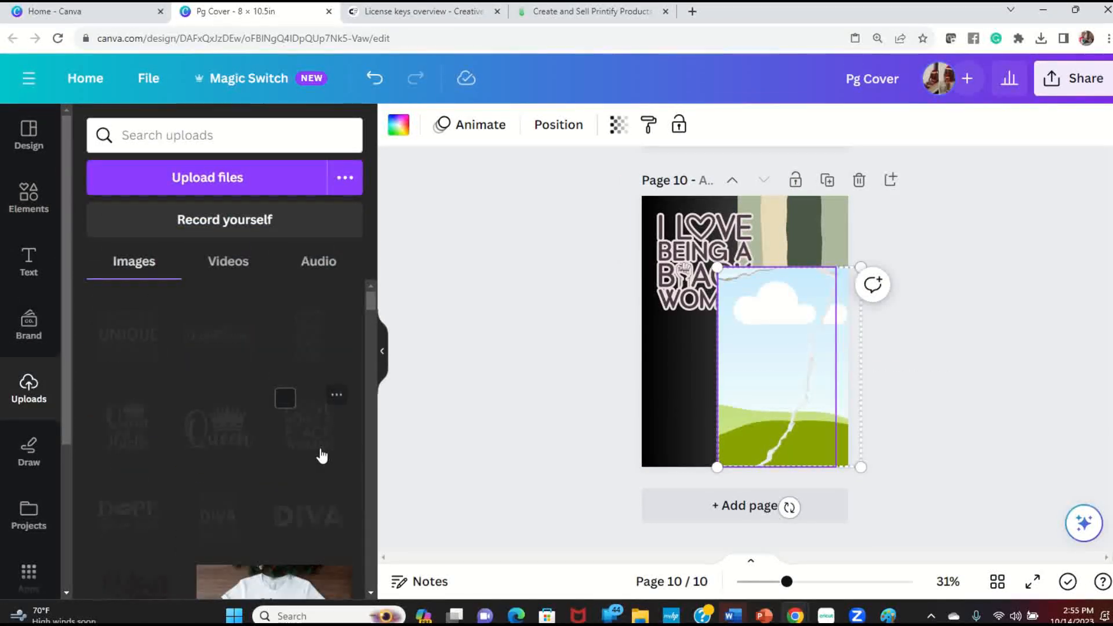
scroll(289, 432, "down", 5)
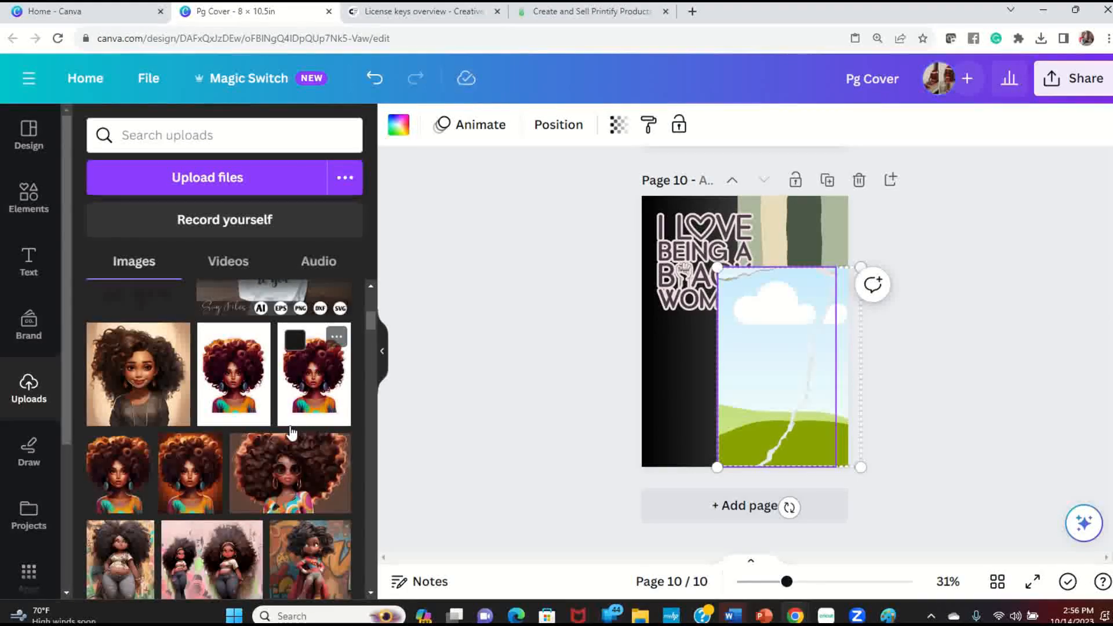
scroll(291, 433, "down", 8)
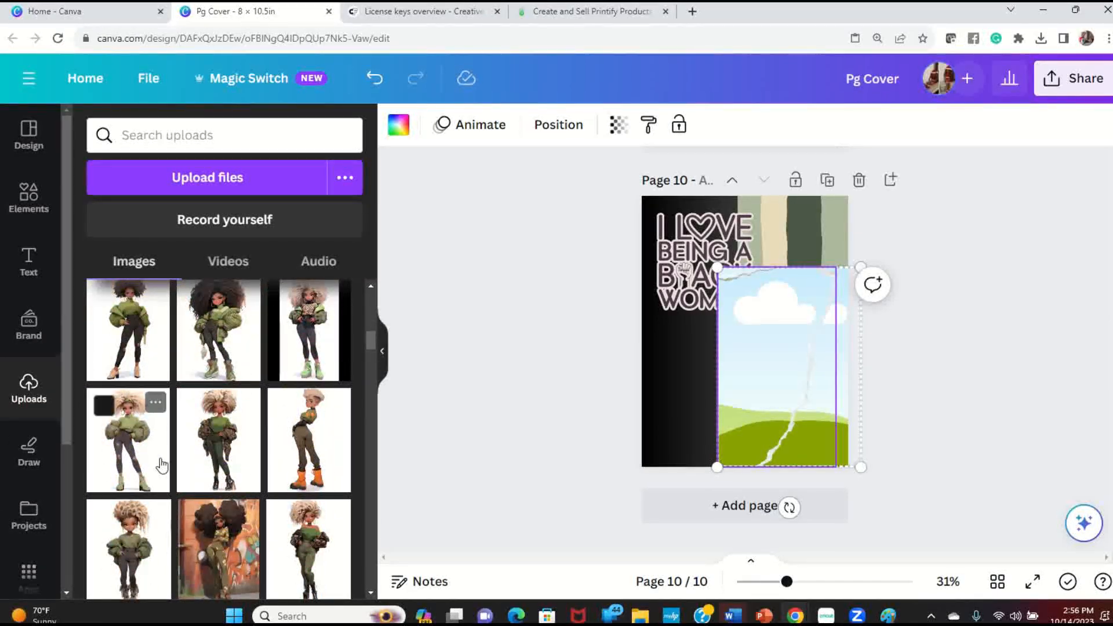
left_click_drag(116, 463, 792, 364)
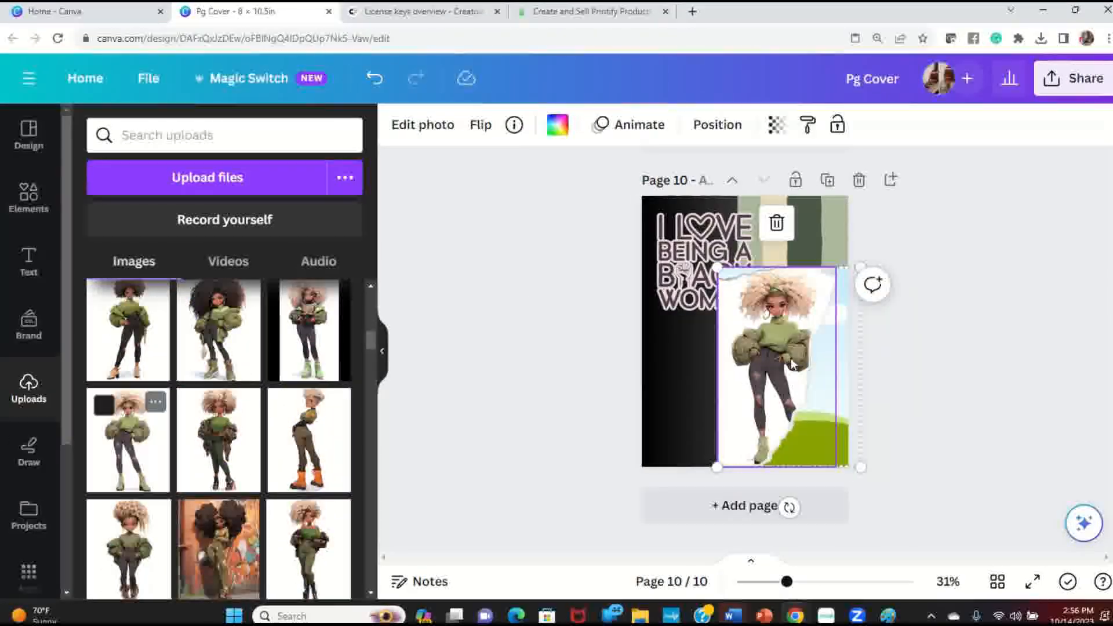
left_click(925, 414)
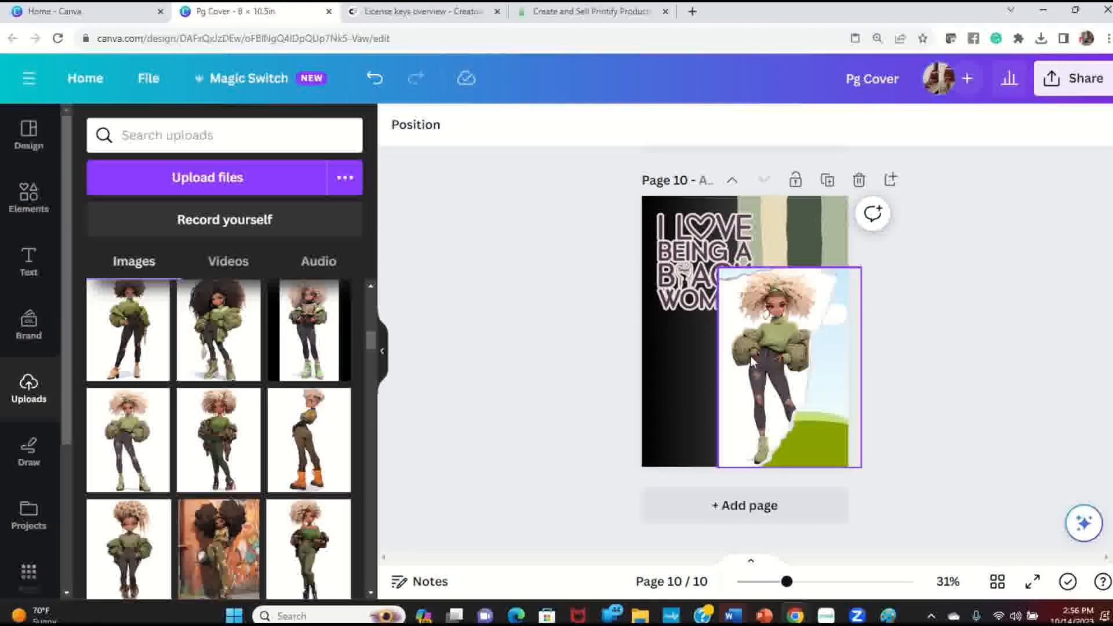
left_click_drag(266, 451, 840, 444)
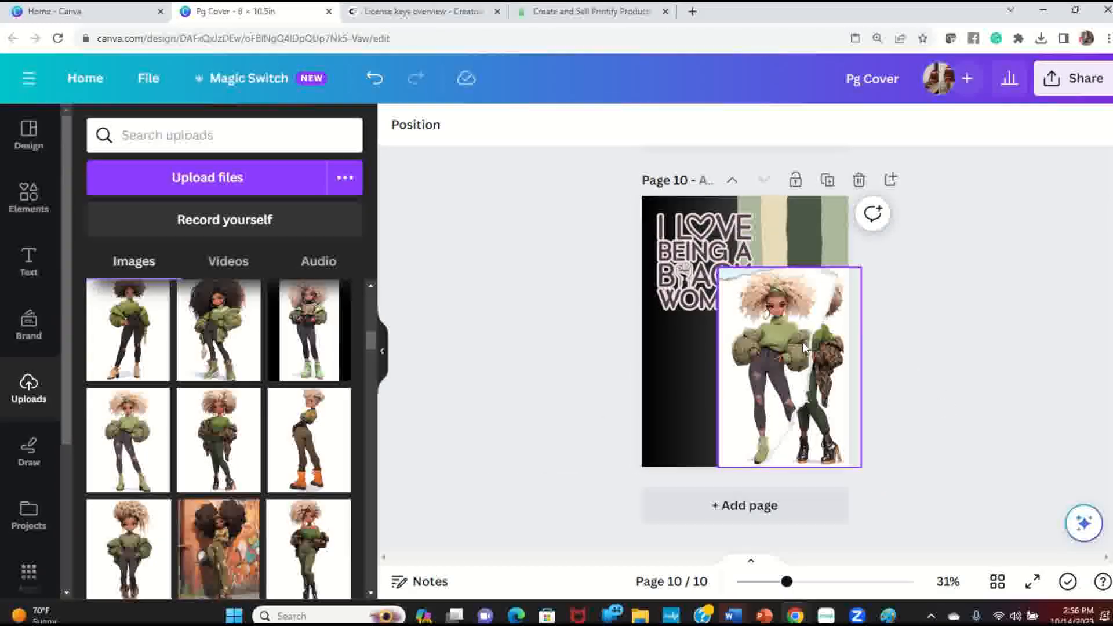
Remove the woman in ripped leggings from the torn frame on page 10 and delete the frame itself.
left_click(774, 365)
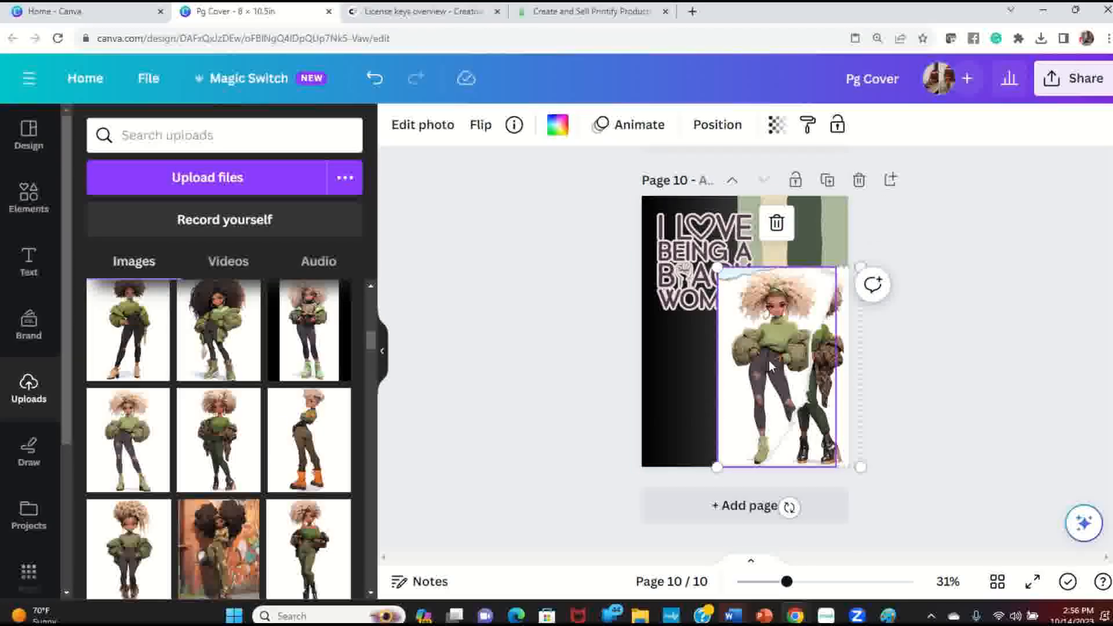
key("Delete")
right_click(826, 298)
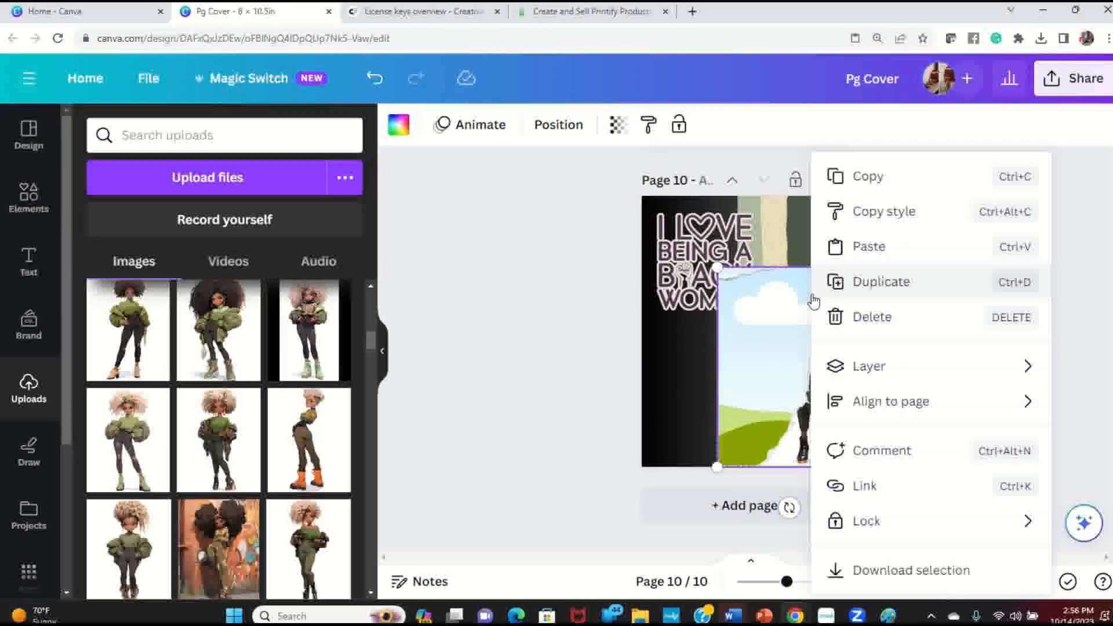
left_click(876, 315)
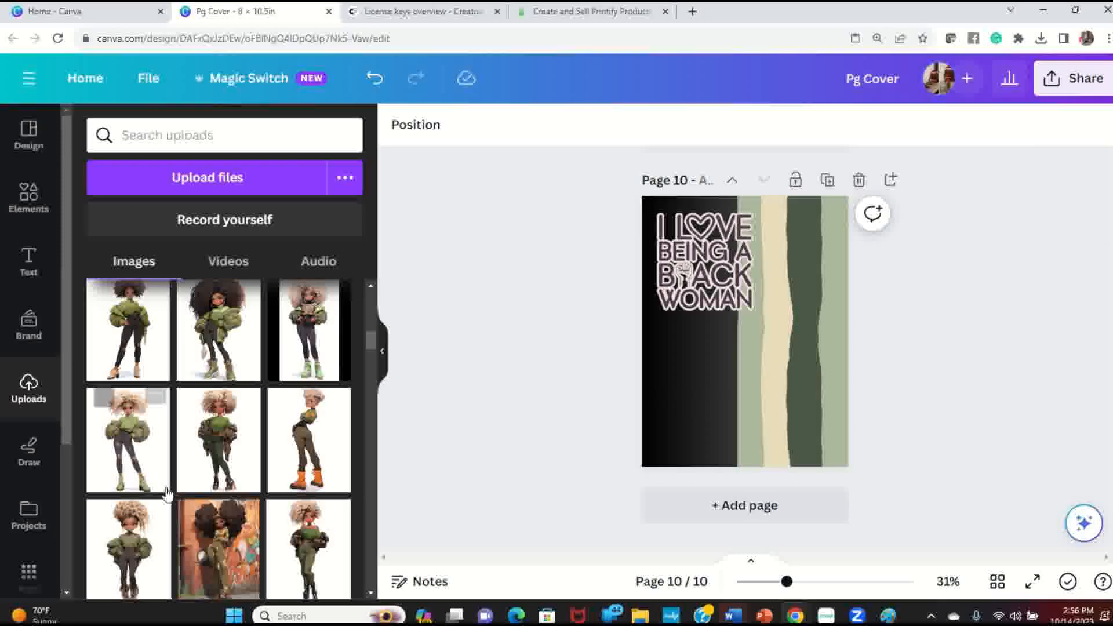
Add a plain portrait frame from the Frames results to page 10, enlarge it, and place it in the page's lower-right area.
left_click(29, 200)
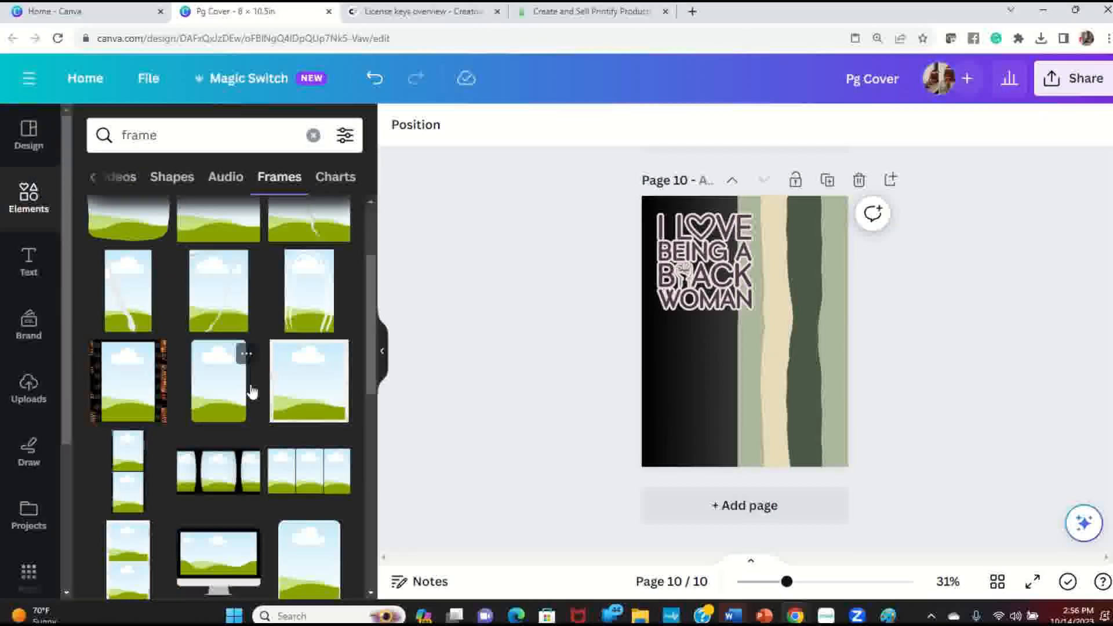
left_click(212, 404)
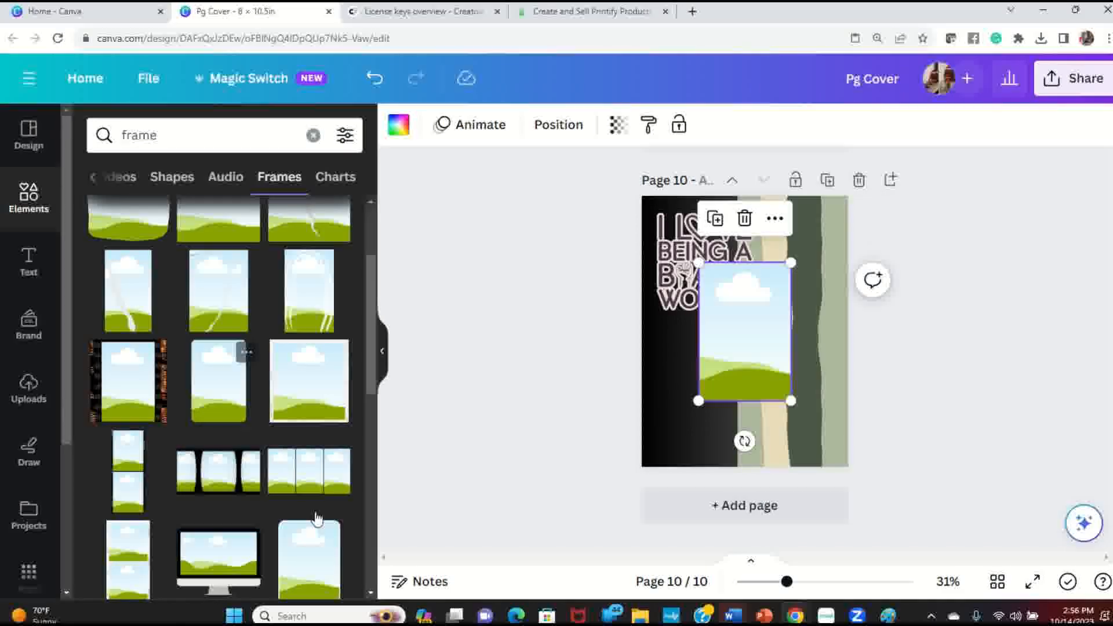
left_click_drag(787, 360, 833, 390)
left_click_drag(838, 436, 879, 498)
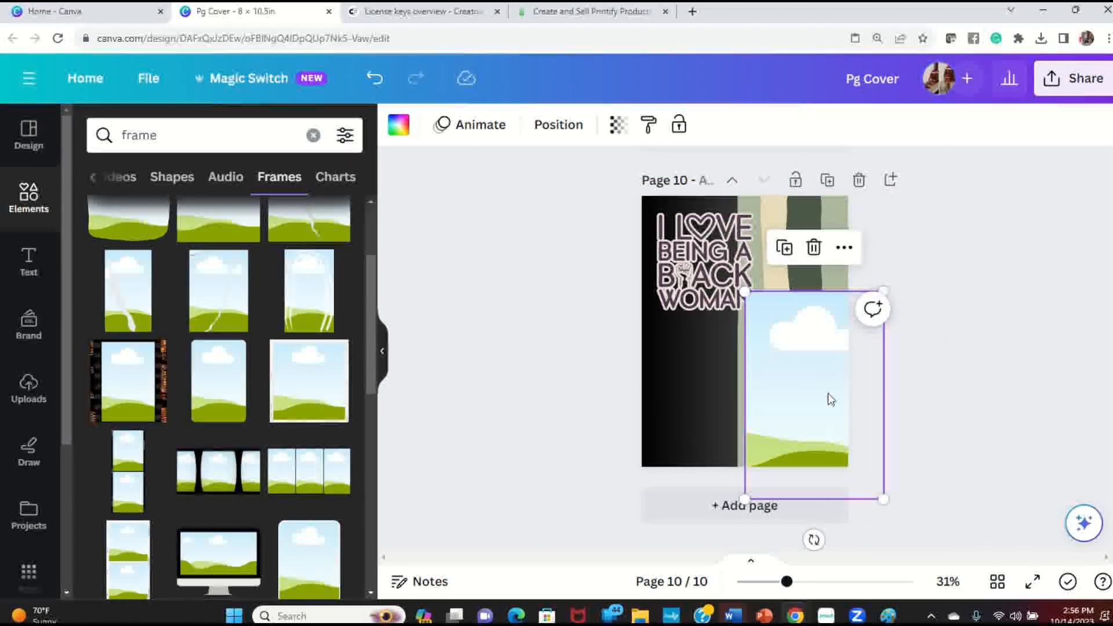
left_click(916, 350)
left_click(818, 369)
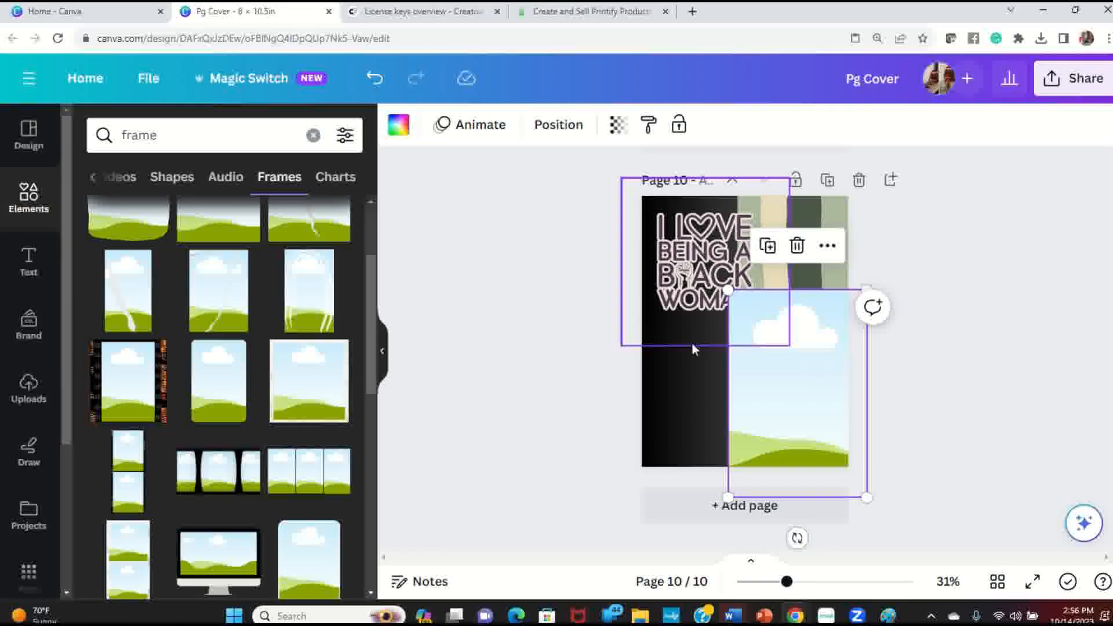
left_click_drag(772, 401, 764, 374)
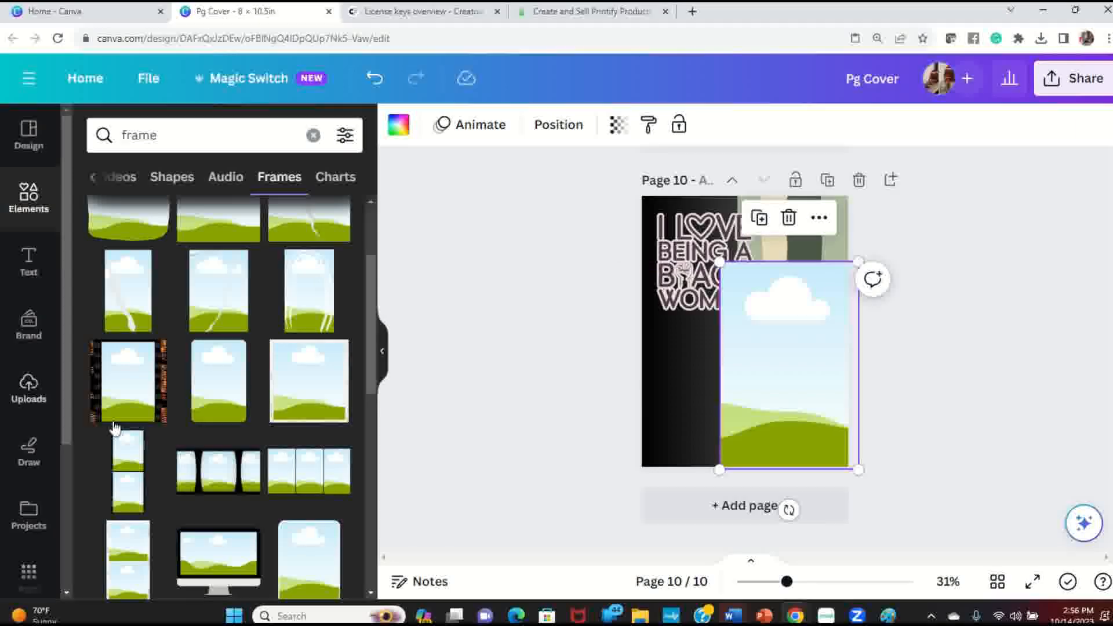
Fill the page 10 frame with the uploaded dark-haired woman in a green knit jacket and boots.
left_click(32, 396)
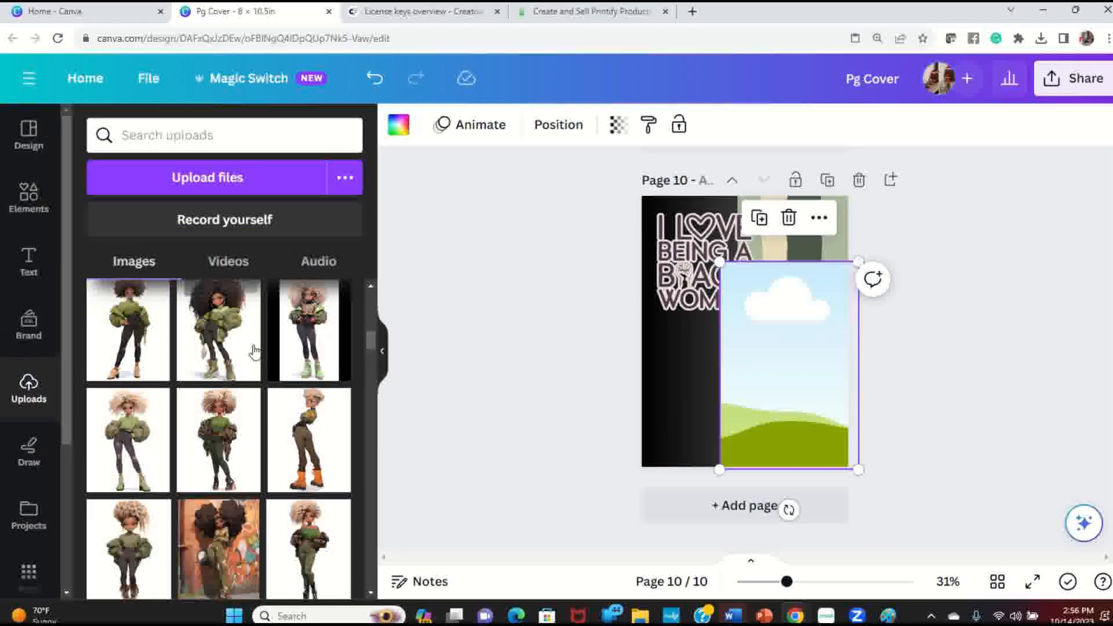
left_click_drag(259, 350, 785, 362)
left_click(956, 359)
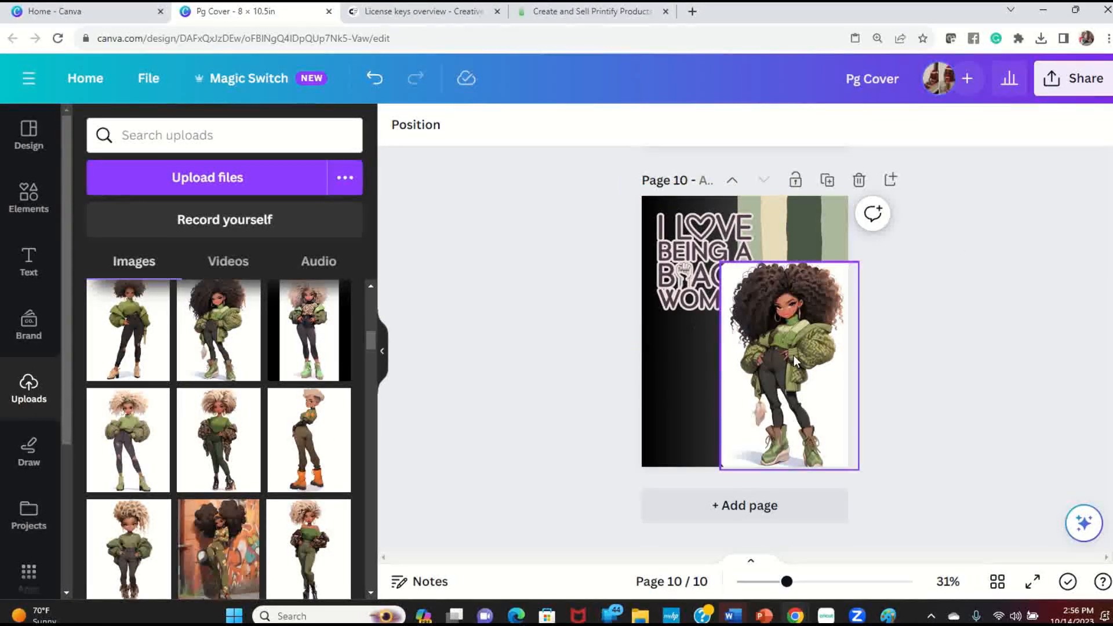
Remove the background of the dark-haired woman's image and check page 10 in full-screen view.
left_click(788, 425)
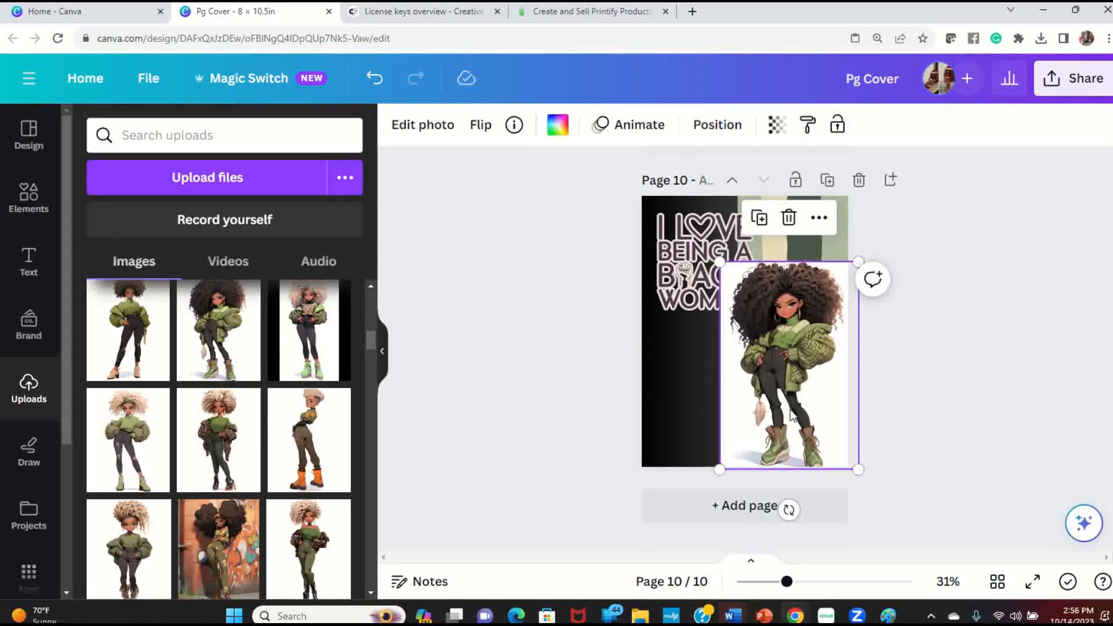
left_click(436, 129)
left_click(123, 259)
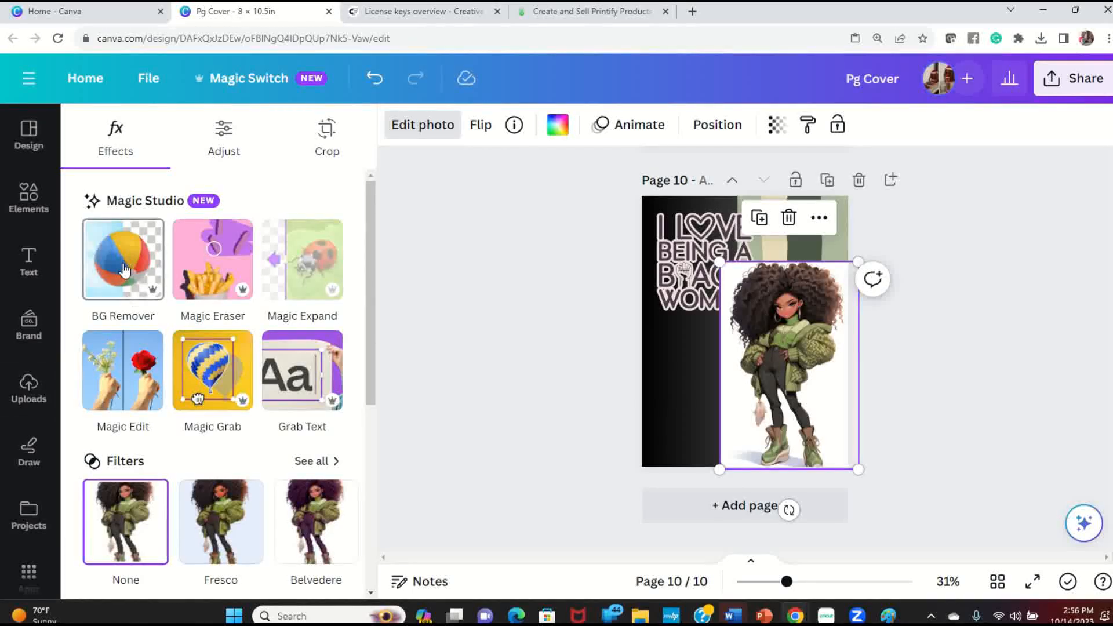
left_click(921, 345)
left_click(921, 345)
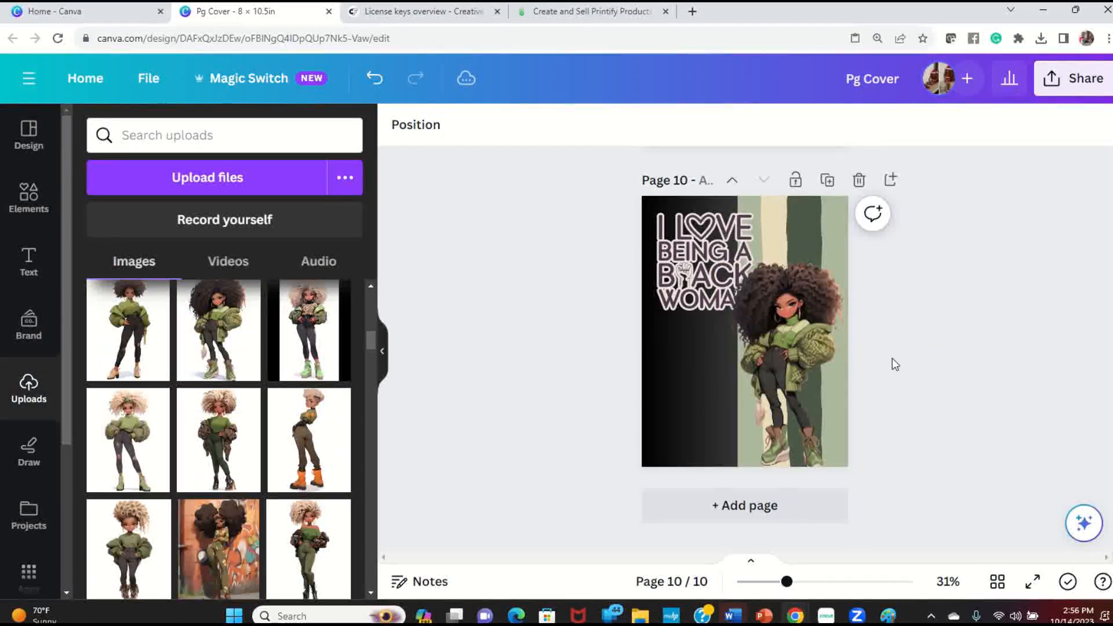
left_click(1032, 582)
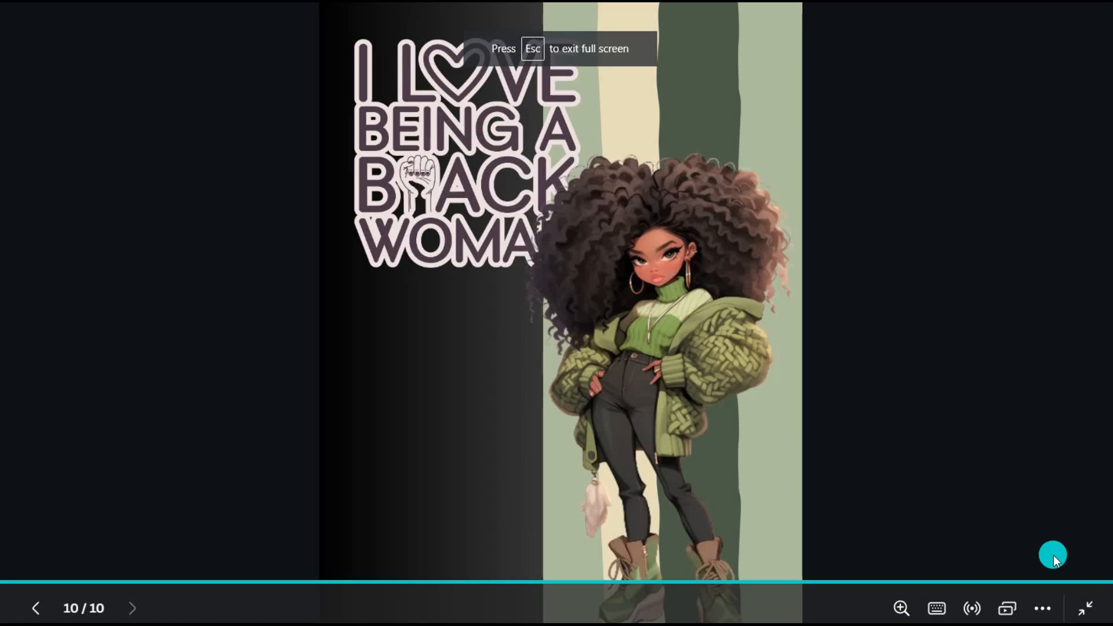
left_click(1059, 551)
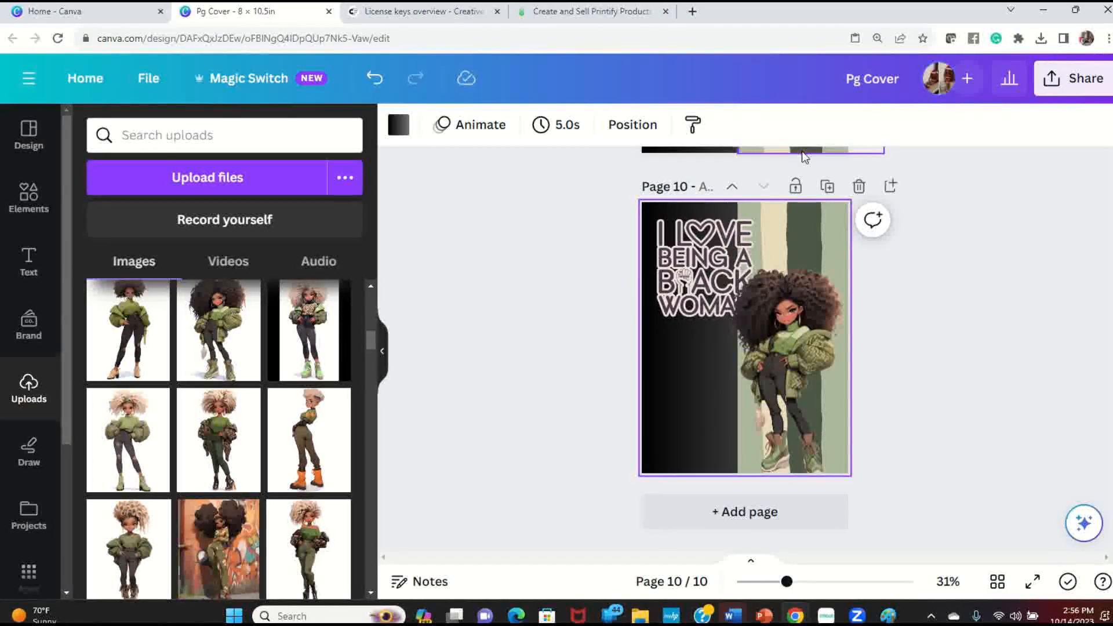
Duplicate page 10, put the uploaded blonde woman in dark heels into the copy's frame, and remove her image's background.
left_click(827, 186)
left_click_drag(245, 443, 790, 313)
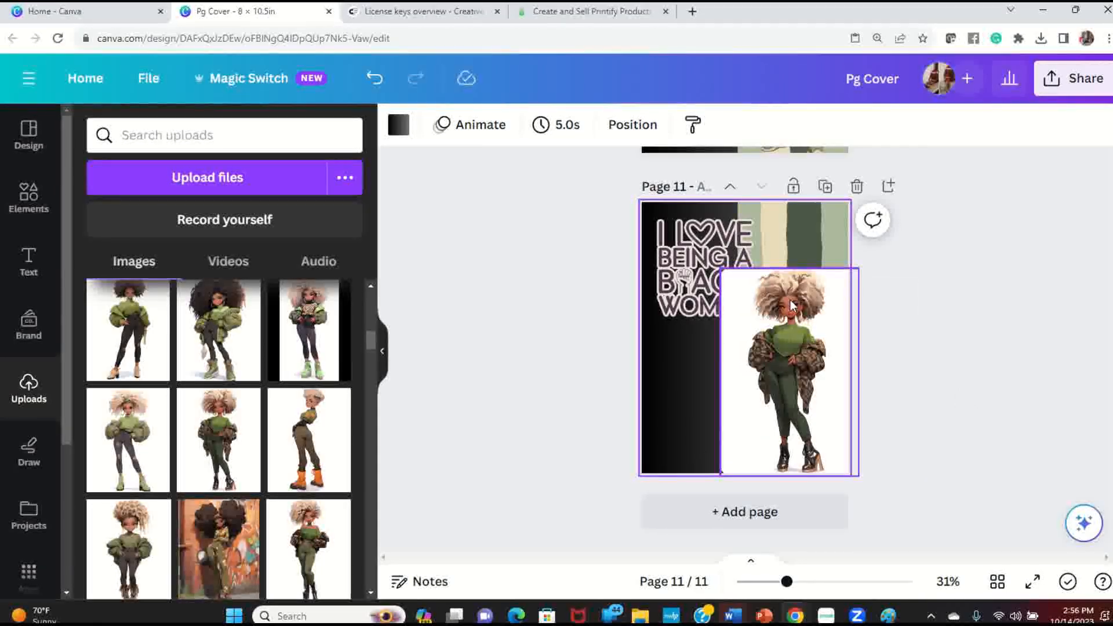
left_click(793, 315)
left_click(425, 124)
left_click(118, 307)
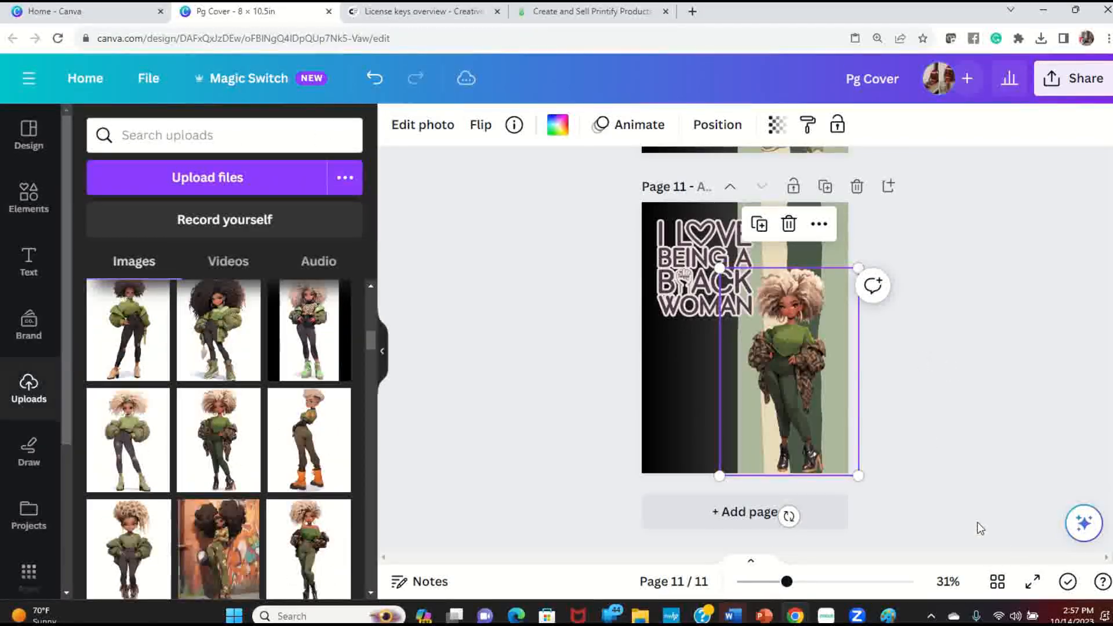
Compare pages 11 and 10 in full-screen view.
left_click(1032, 581)
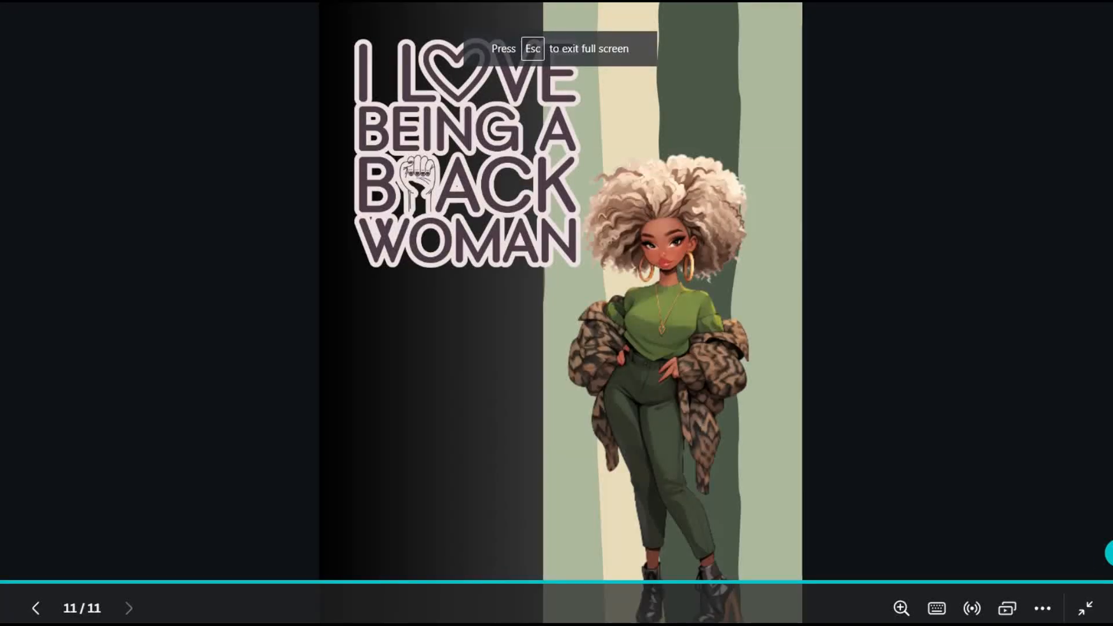
key("Left")
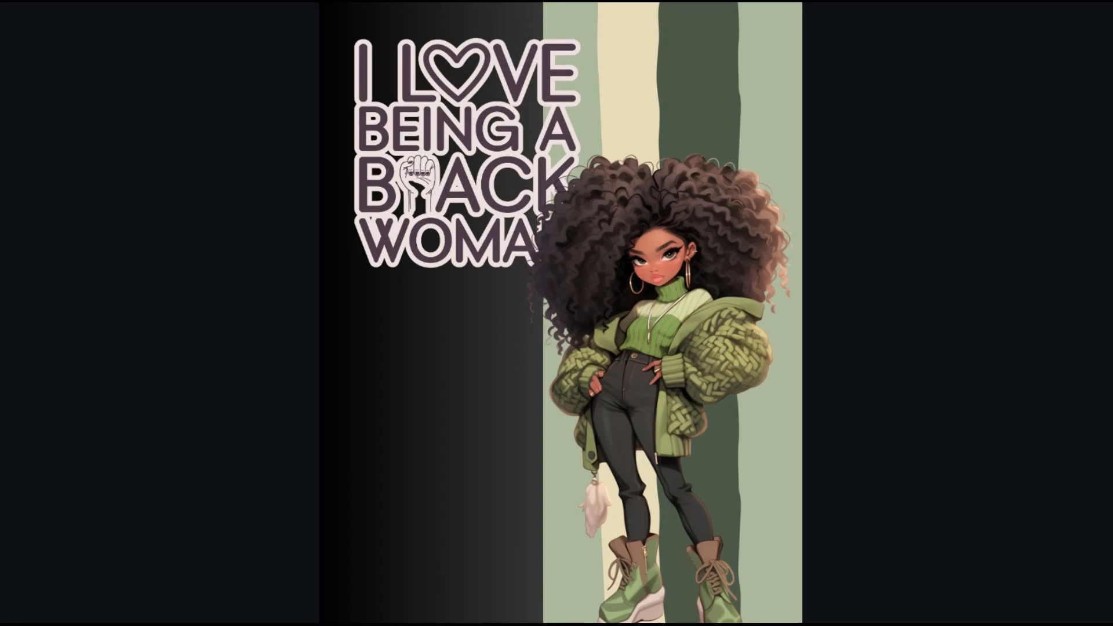
key("Escape")
Shrink the dark-haired woman on page 10 and position her over the stripes, clear of the title.
left_click_drag(789, 350, 800, 352)
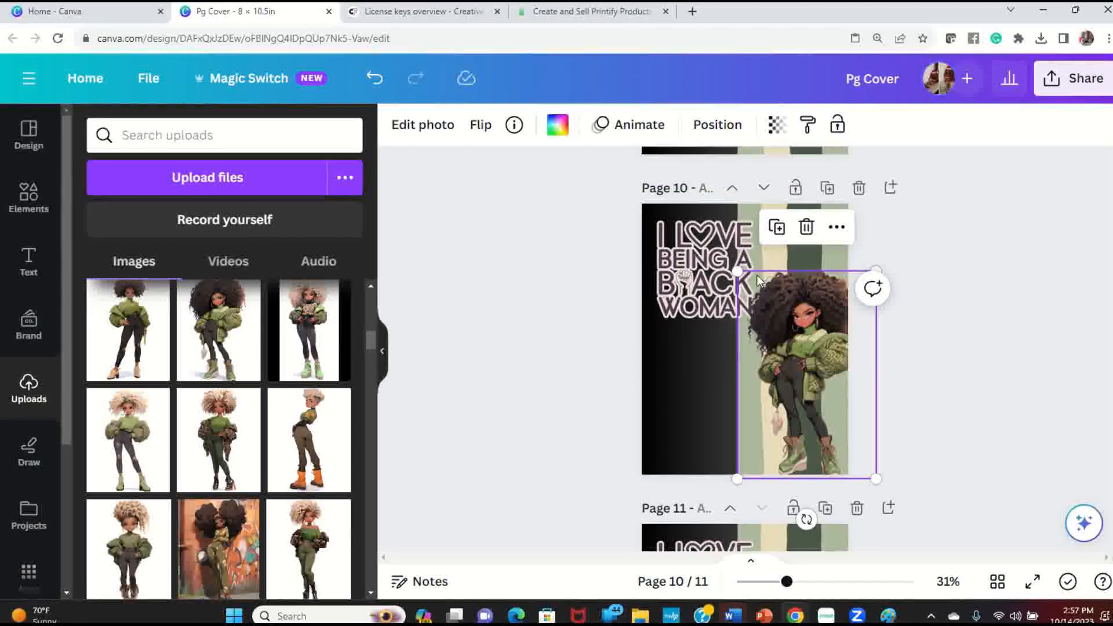
left_click_drag(735, 268, 752, 294)
left_click_drag(799, 390, 784, 385)
Shrink the "I Love Being a Black Woman" title on page 10, shift it toward the upper-left corner, and check the page full screen.
left_click(710, 281)
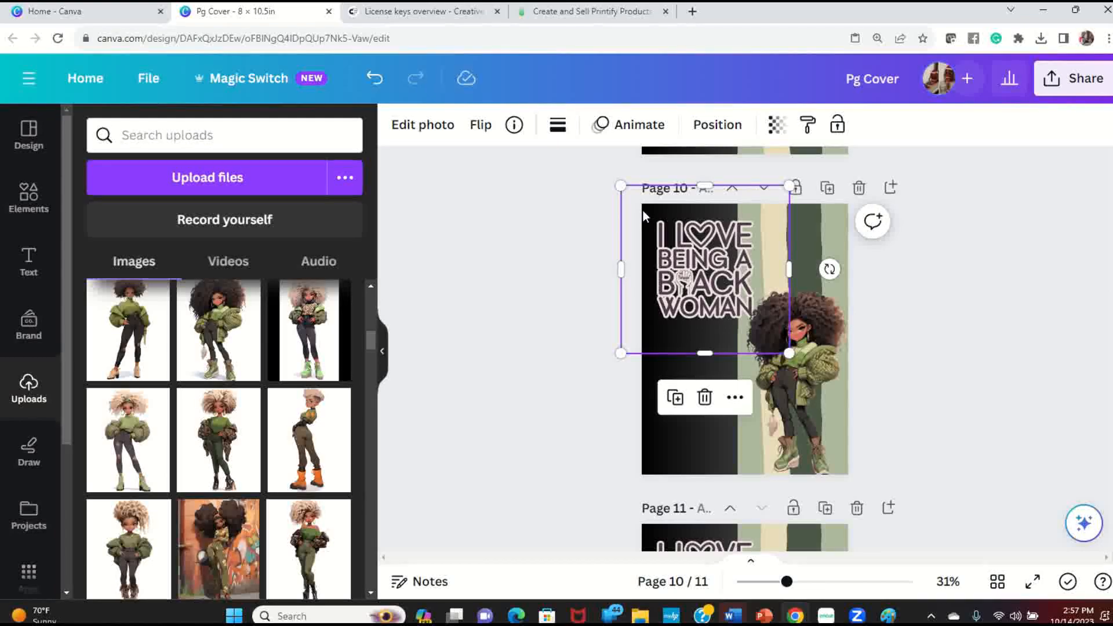
left_click_drag(619, 186, 640, 199)
left_click_drag(715, 289, 702, 281)
left_click(976, 330)
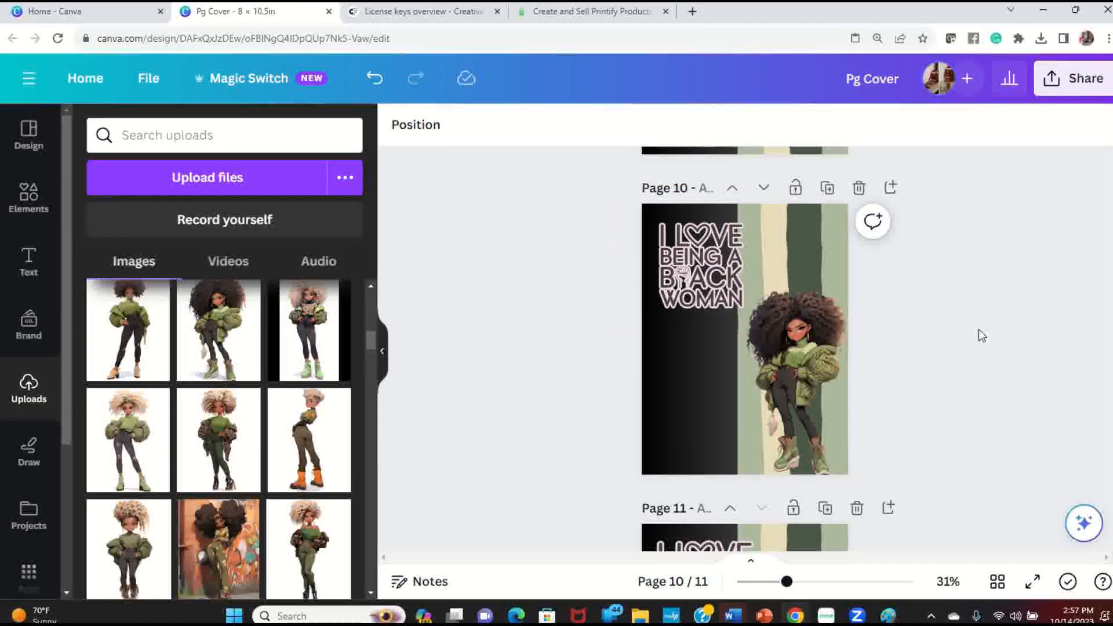
left_click(1033, 582)
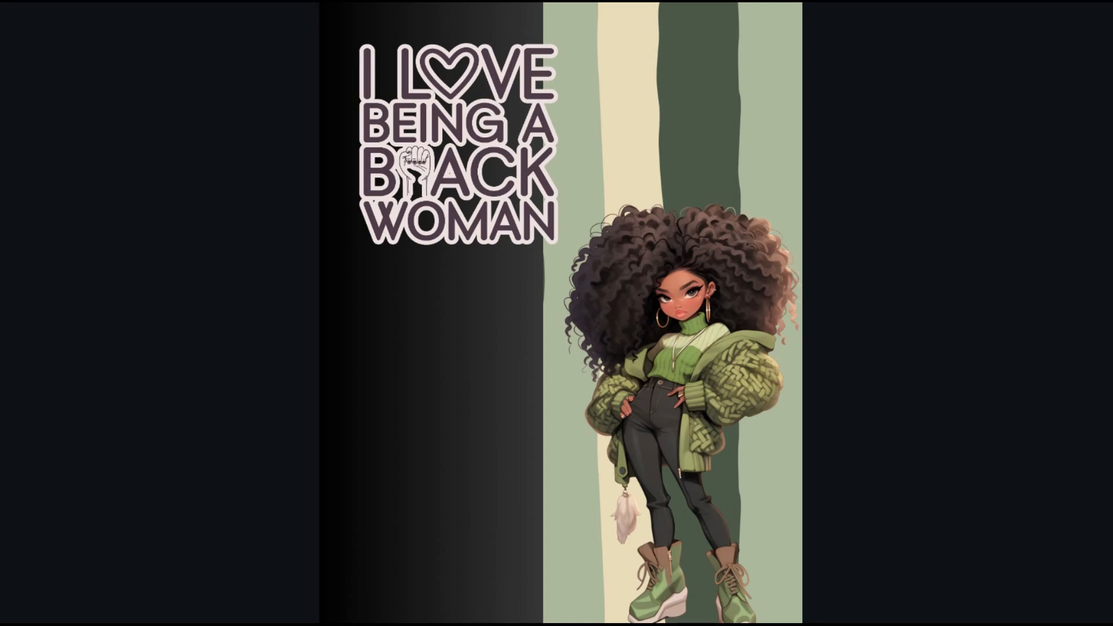
key("Escape")
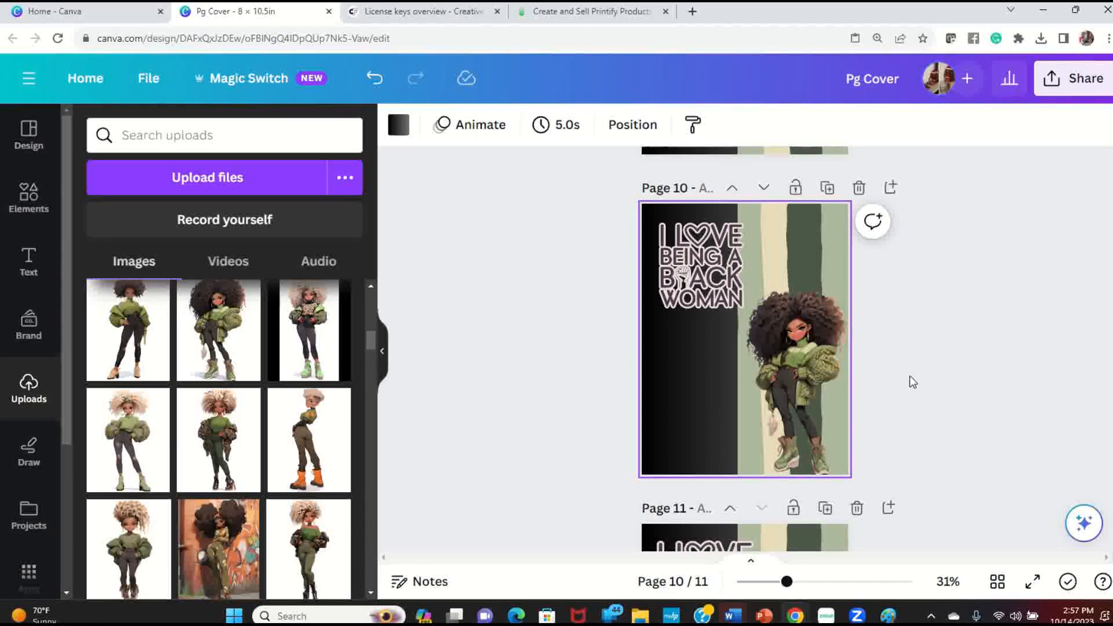
Look back at the earlier covers, view the Creative Fabrica download list, and return to the Canva cover design.
scroll(877, 362, "up", 5)
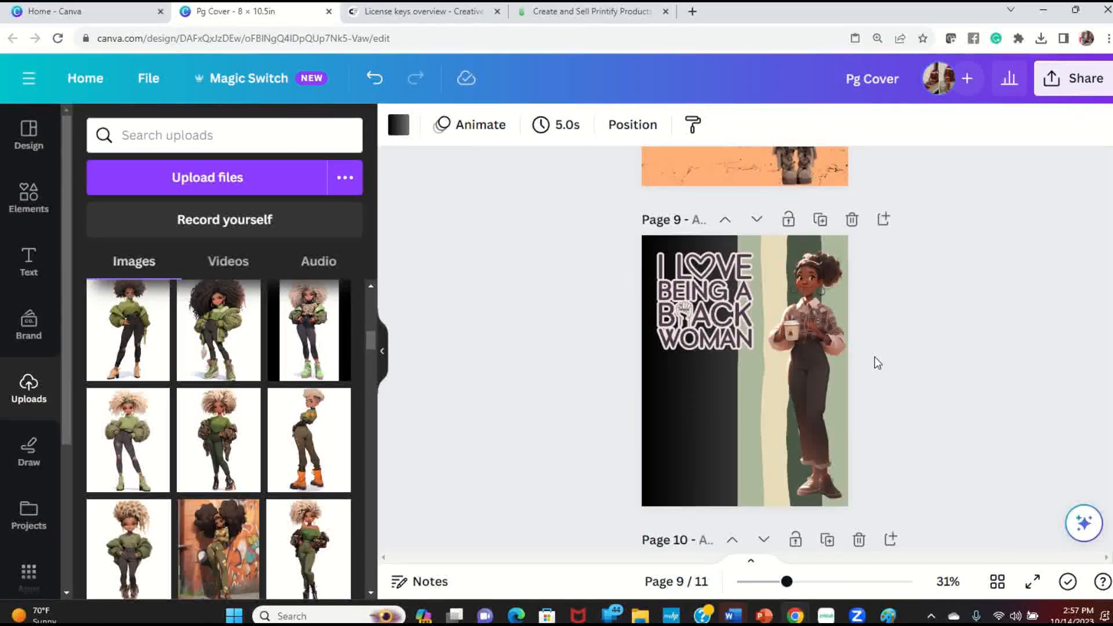
scroll(877, 363, "up", 5)
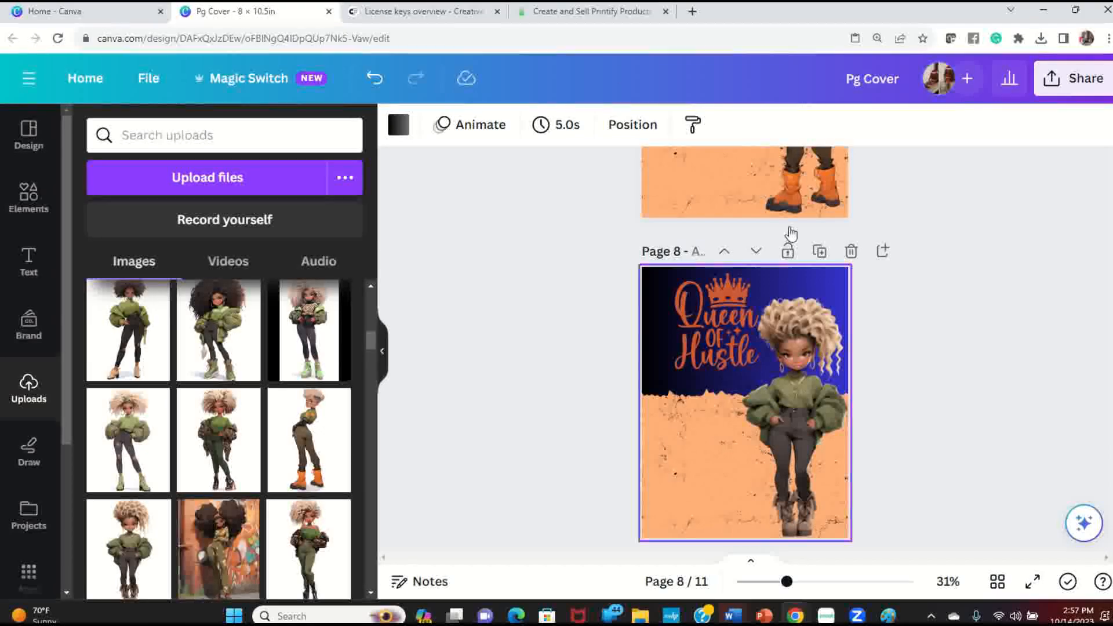
left_click(388, 16)
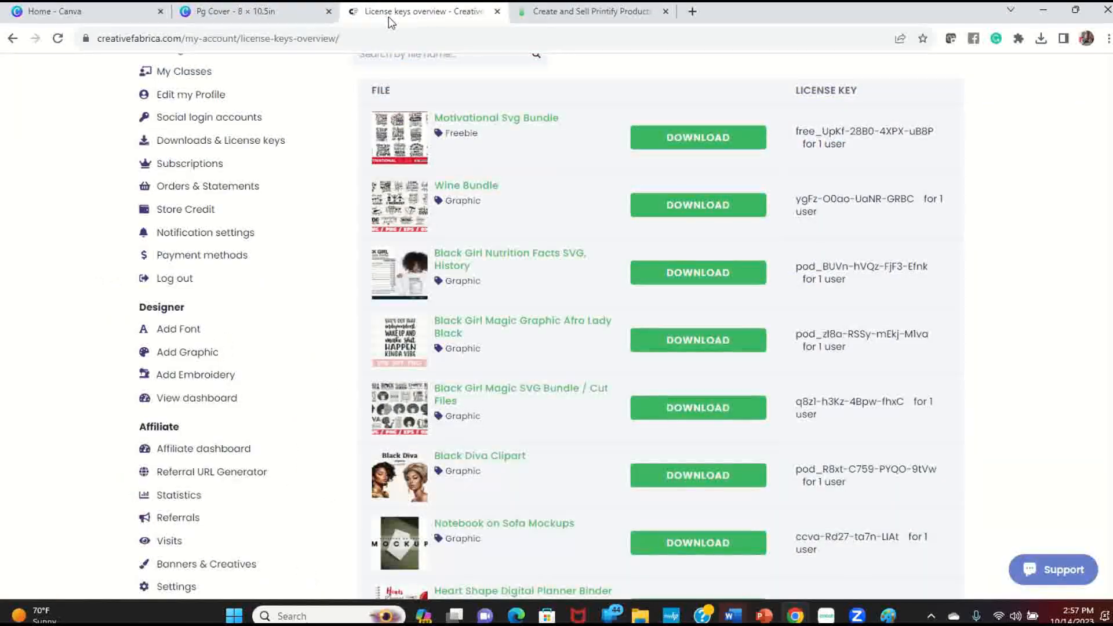
left_click(610, 20)
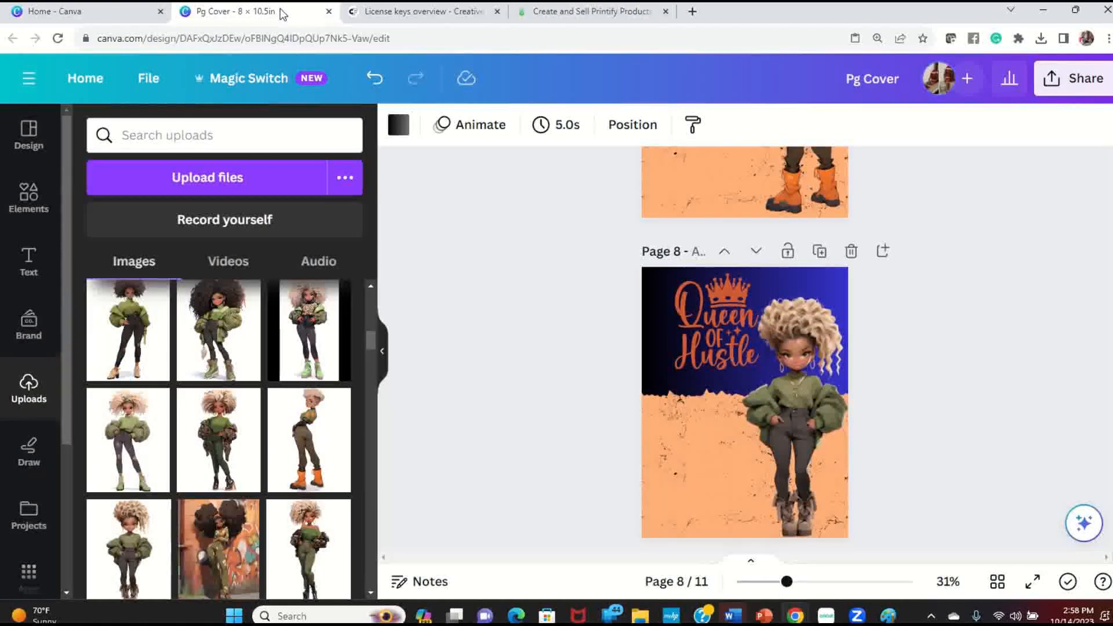
left_click(244, 11)
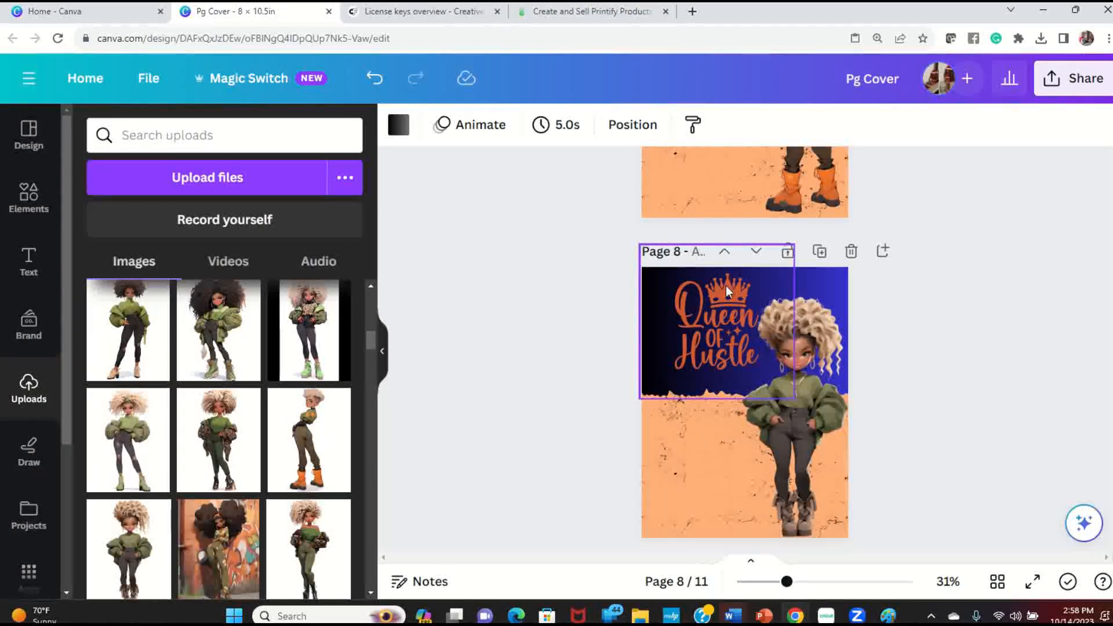
Review all the cover pages in the design, from page 1 through page 11.
scroll(922, 331, "up", 15)
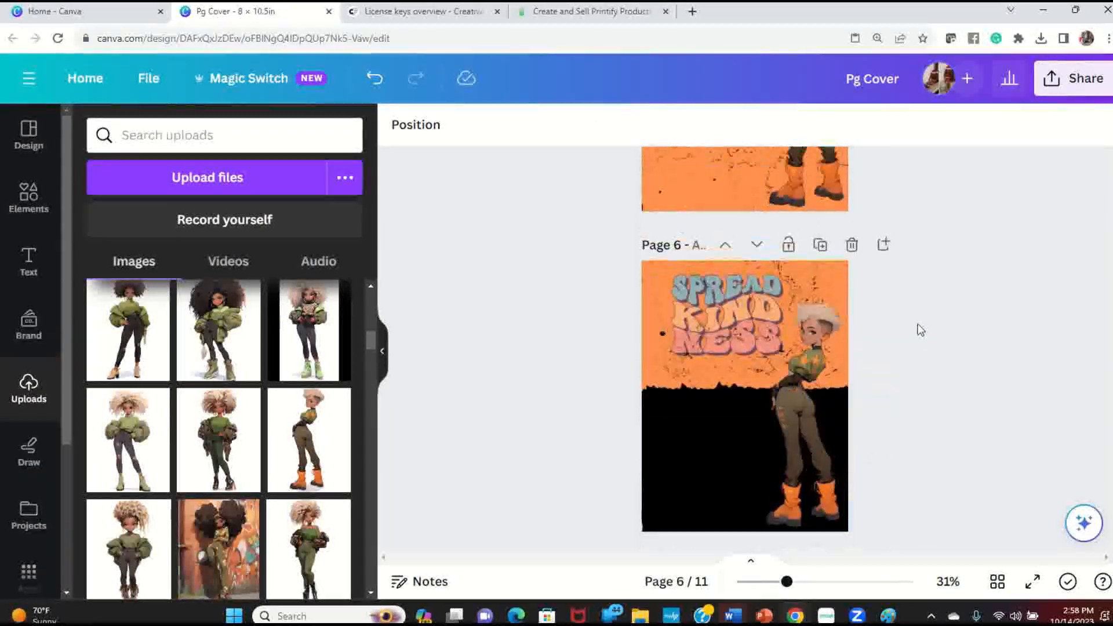
scroll(919, 330, "up", 20)
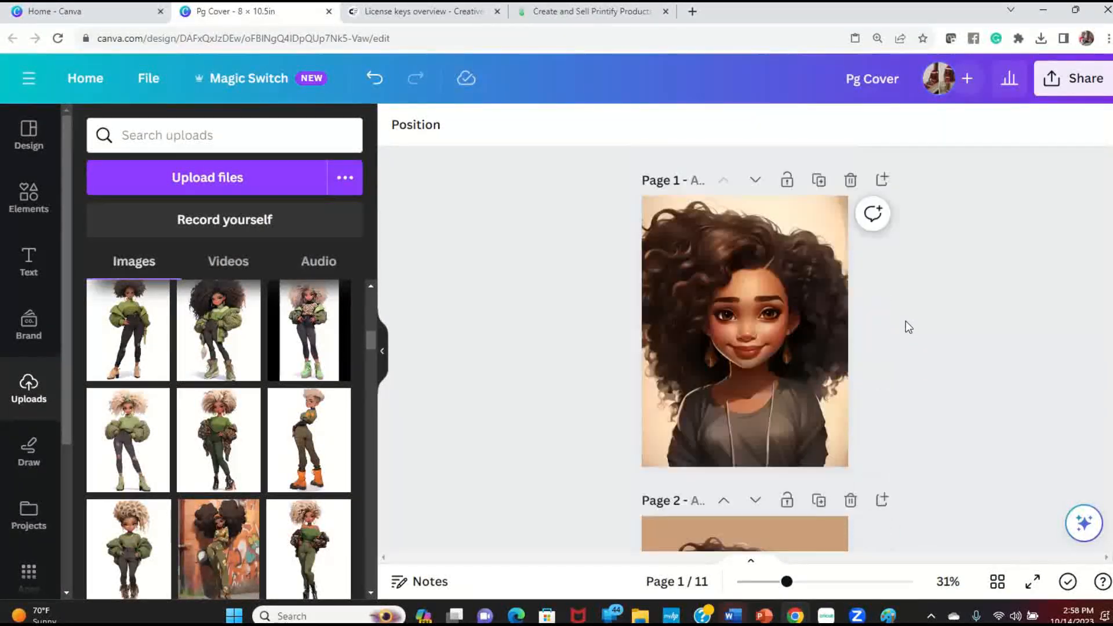
scroll(907, 327, "down", 20)
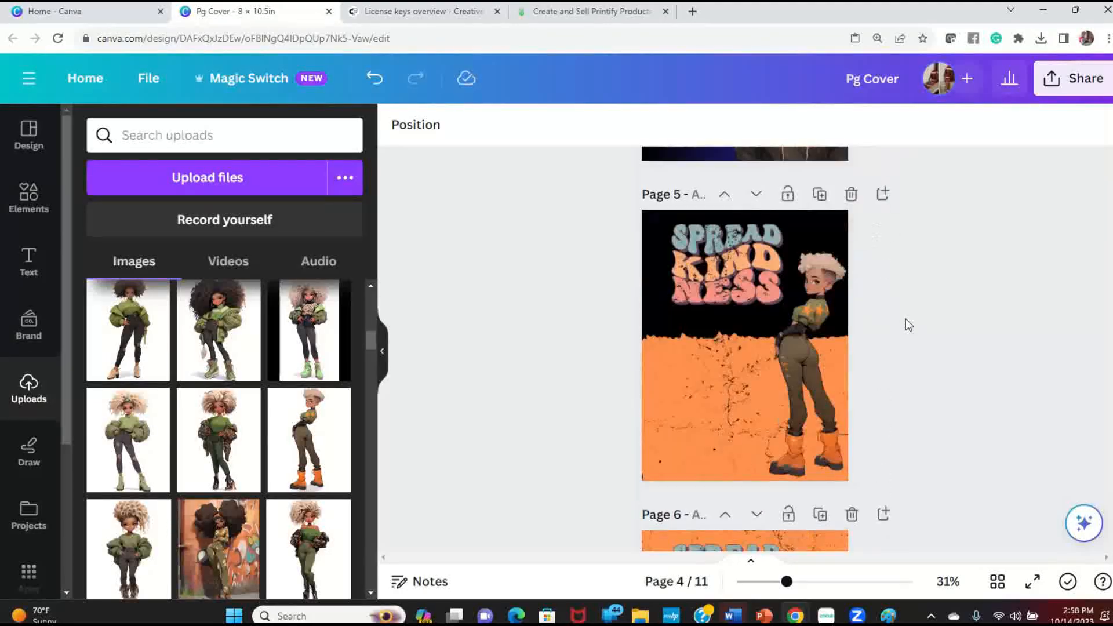
scroll(908, 325, "down", 8)
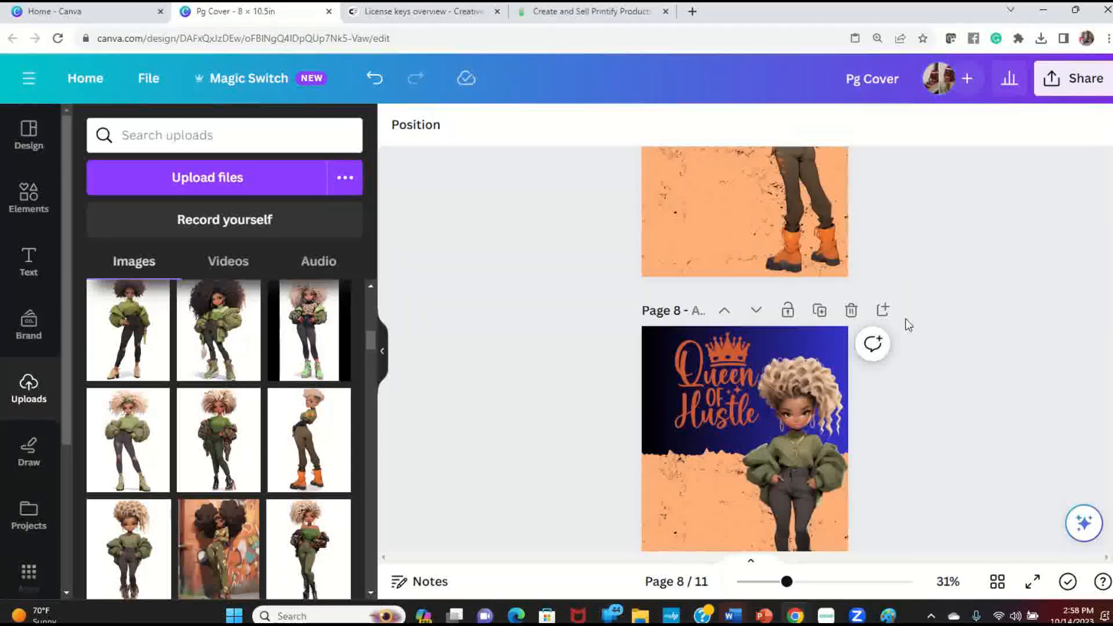
scroll(908, 325, "down", 8)
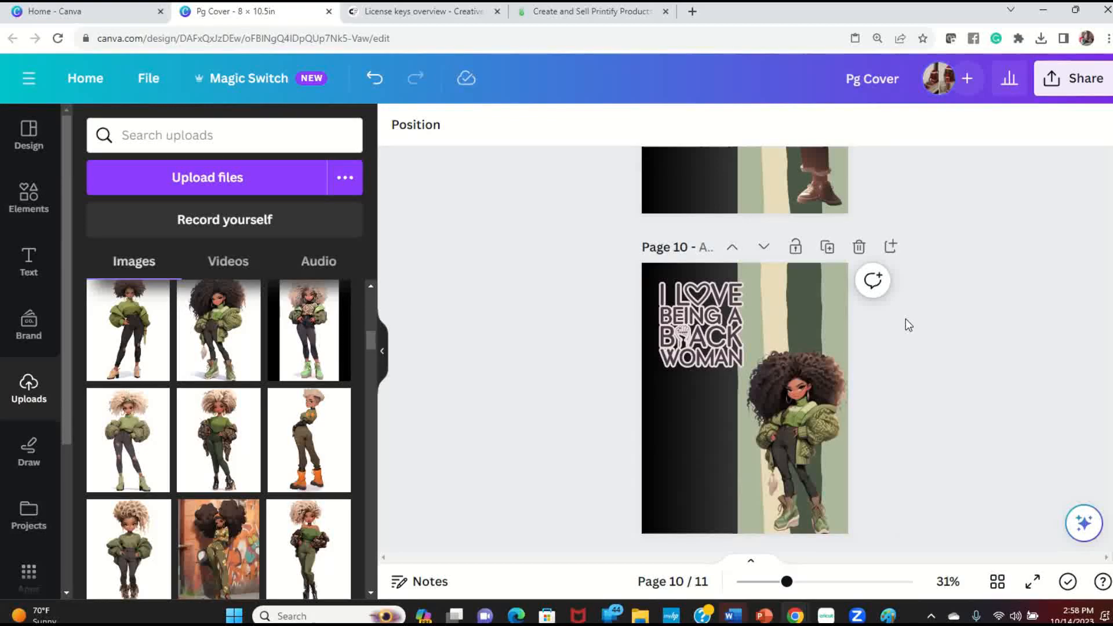
scroll(908, 325, "down", 5)
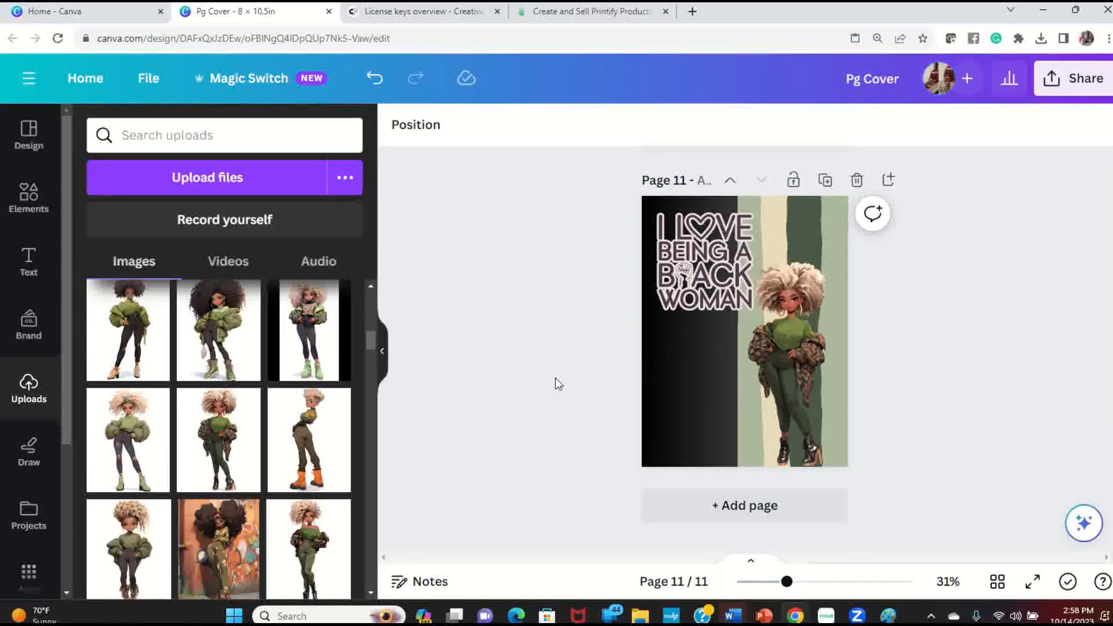
scroll(556, 379, "up", 6)
scroll(555, 384, "up", 6)
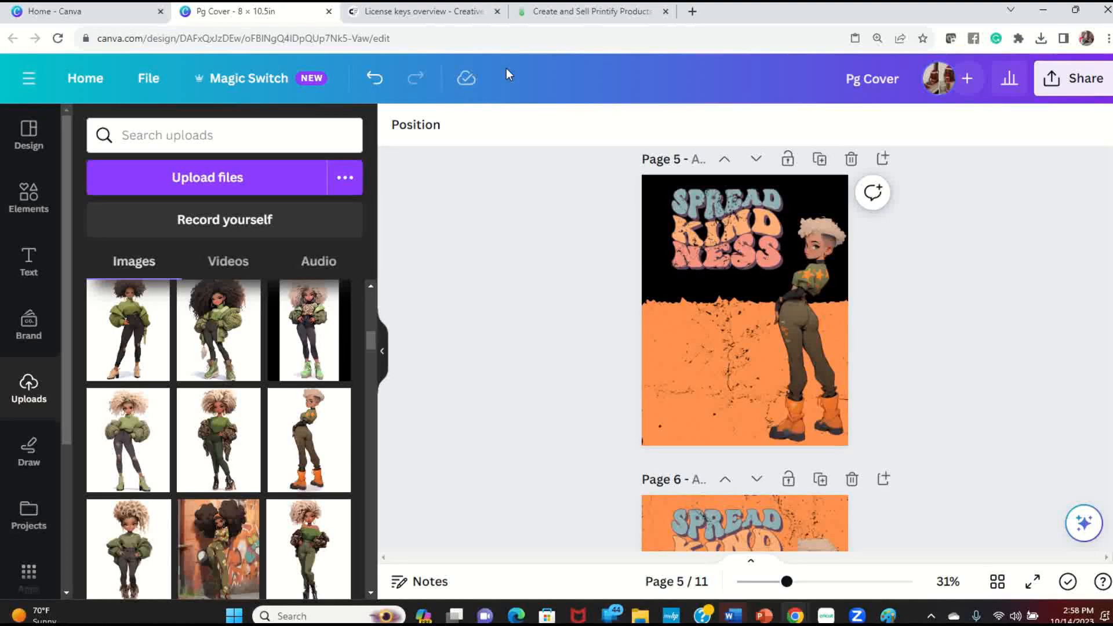
Switch to Printify to view the "Queen of Hustle" mug mockup, revisiting the Creative Fabrica downloads and the Canva covers in between.
left_click(549, 11)
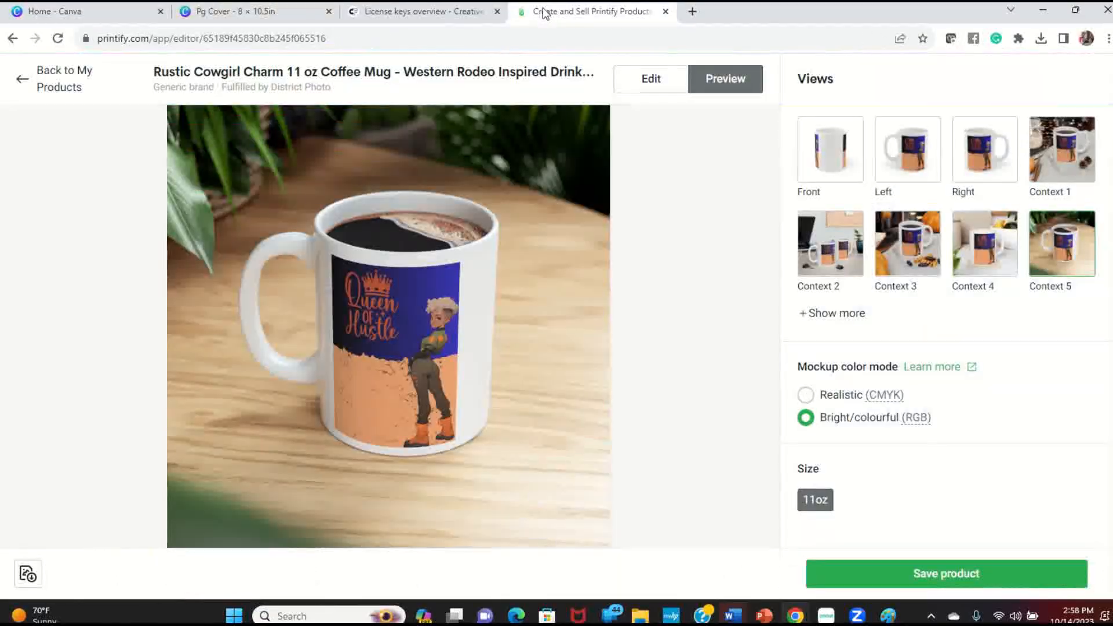
left_click(77, 11)
left_click(401, 15)
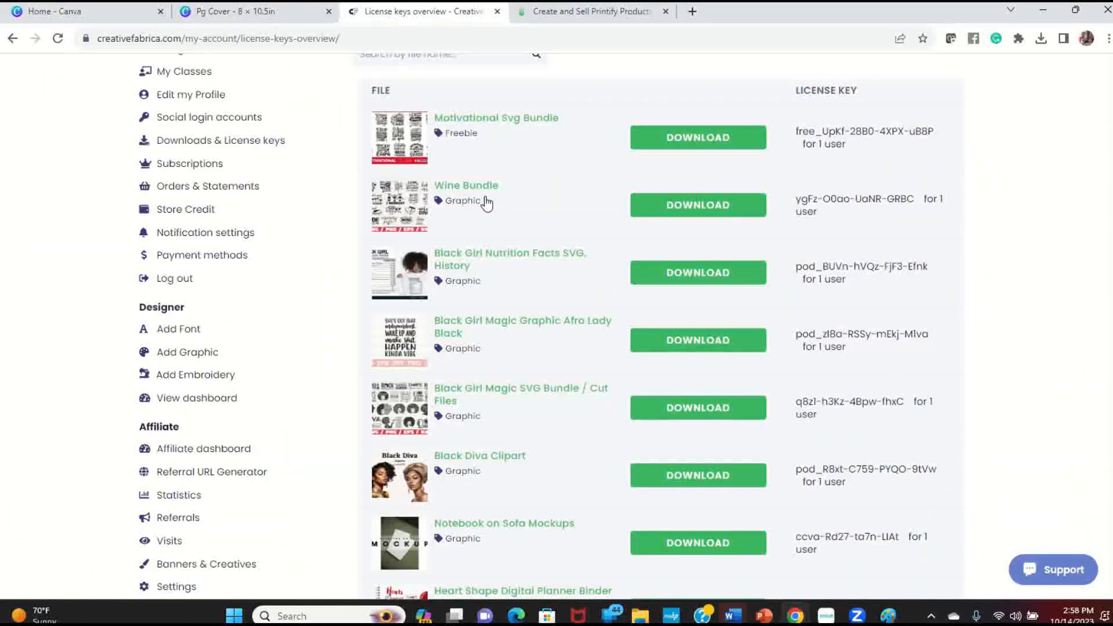
scroll(398, 66, "up", 4)
left_click(243, 15)
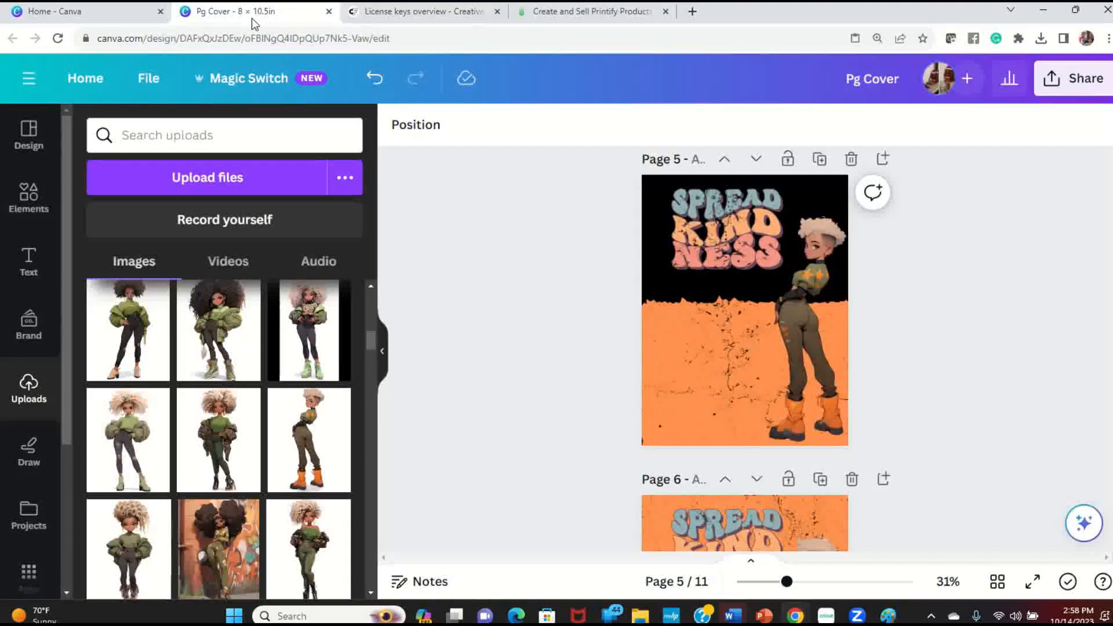
left_click(587, 16)
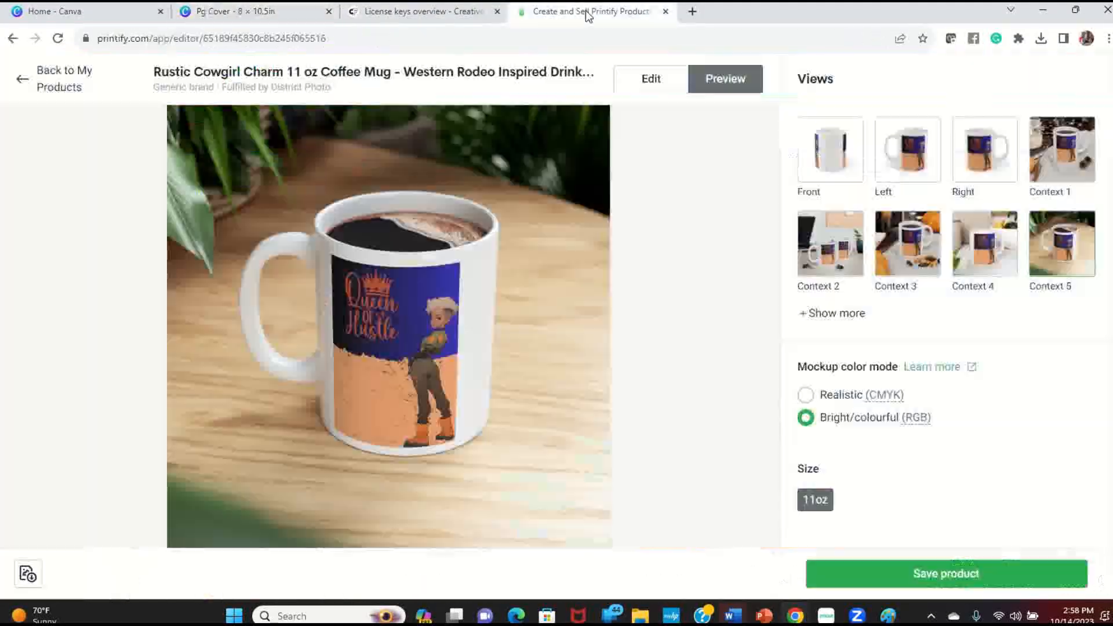